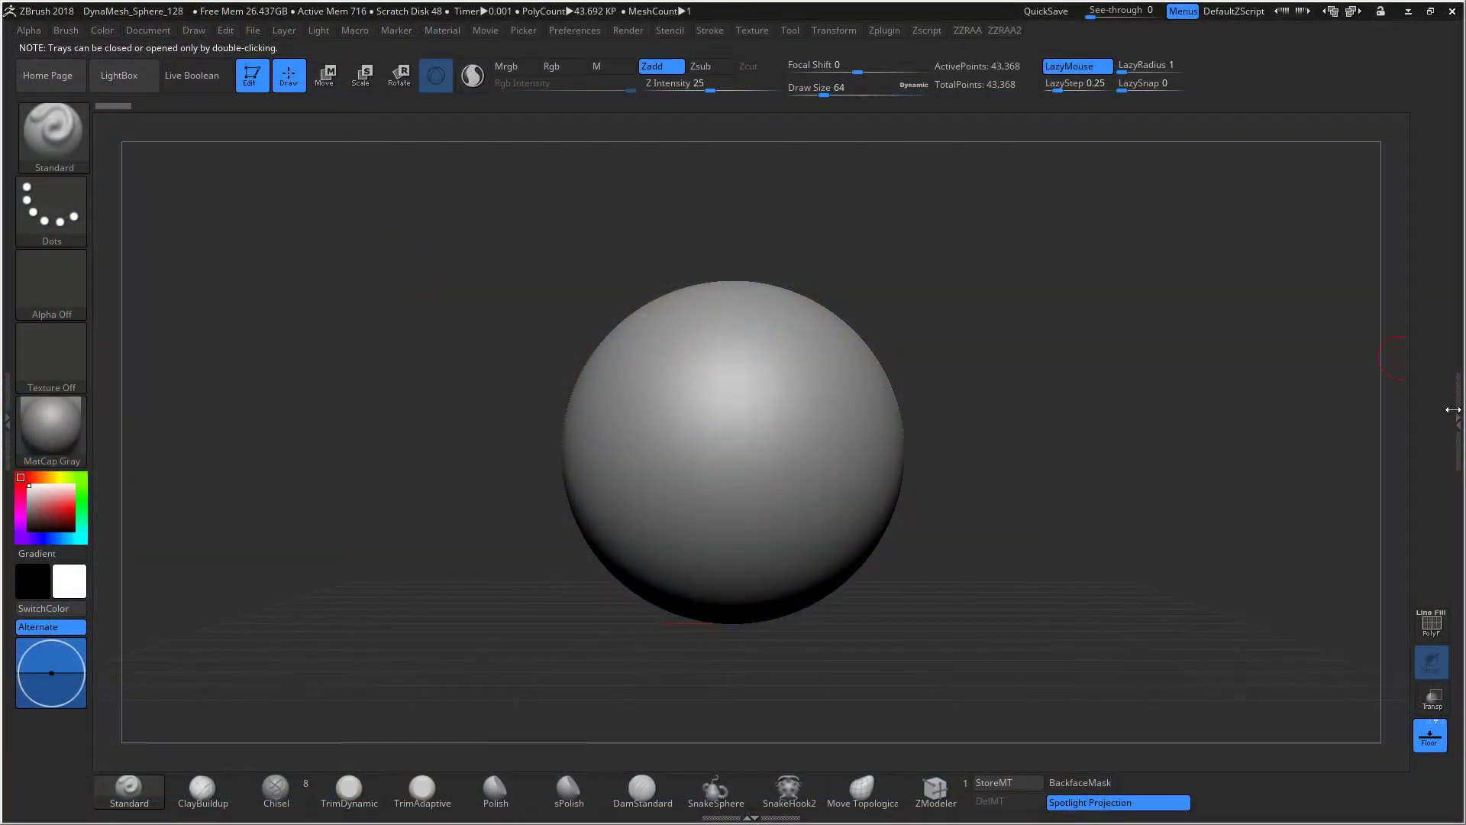
Step: Append a Cylinder3D subtool and delete the original PolySphere subtool
double_click(1452, 410)
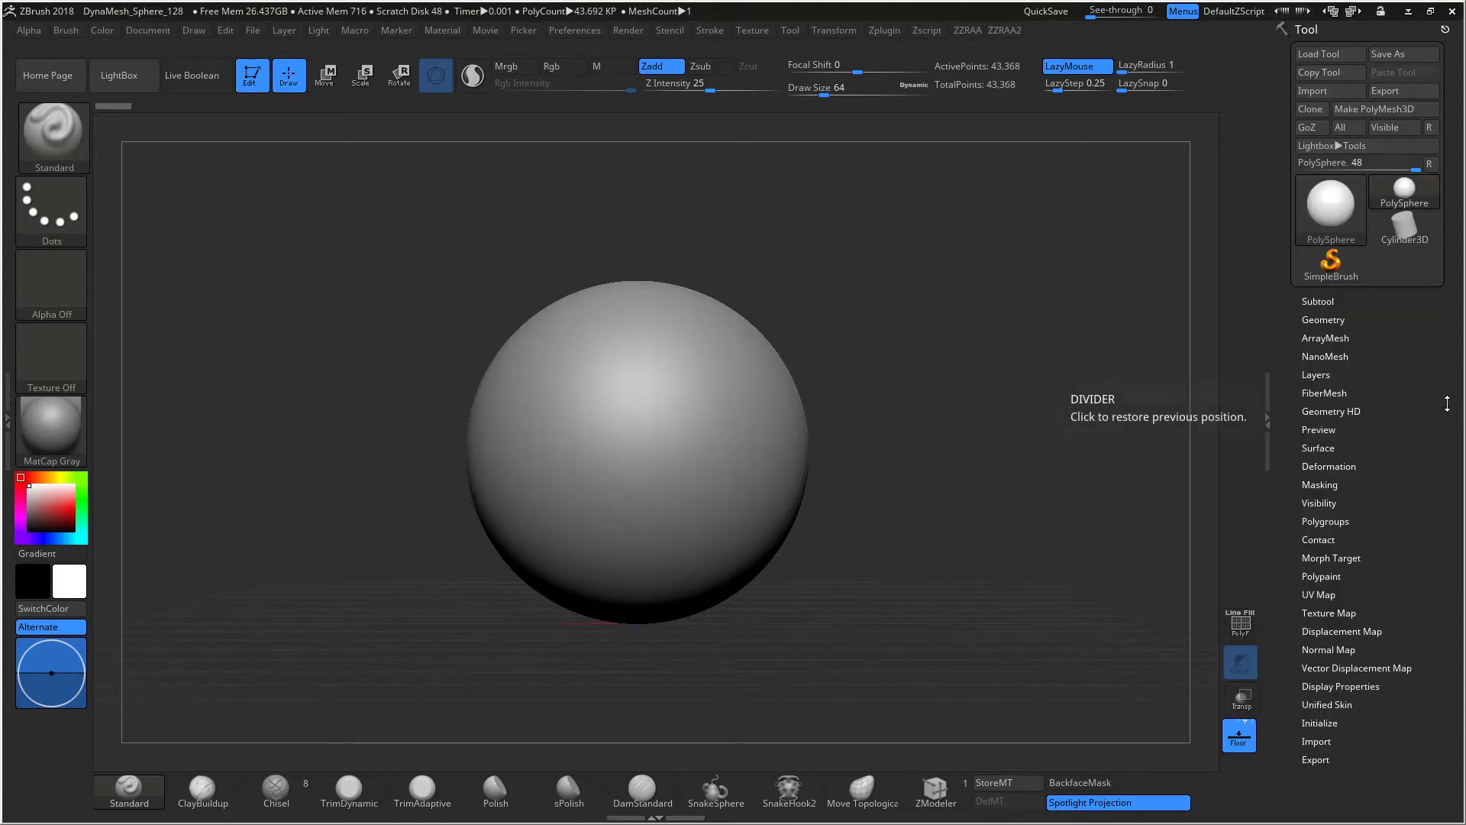
left_click(1311, 304)
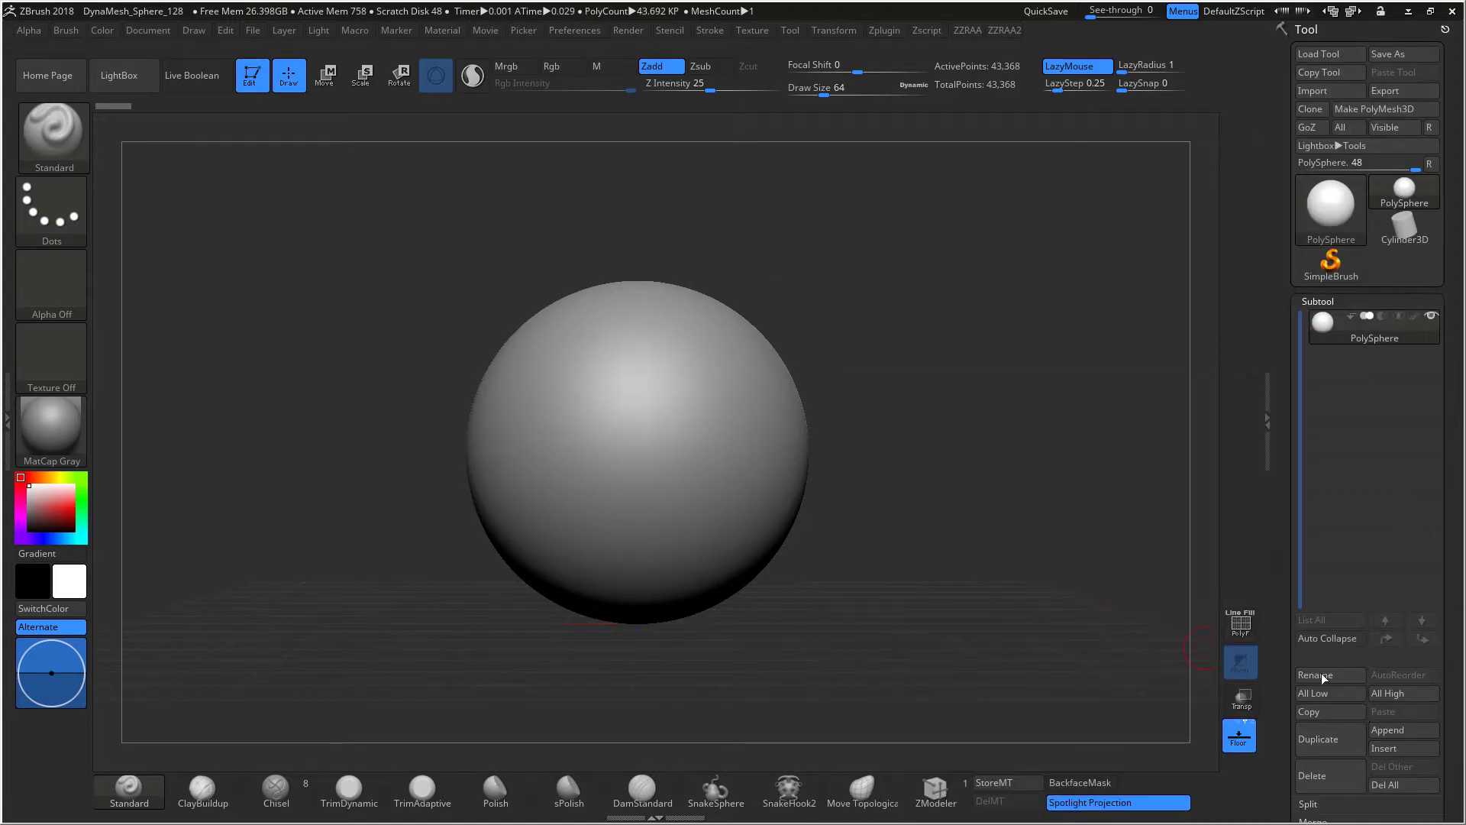
left_click(1393, 731)
left_click(948, 437)
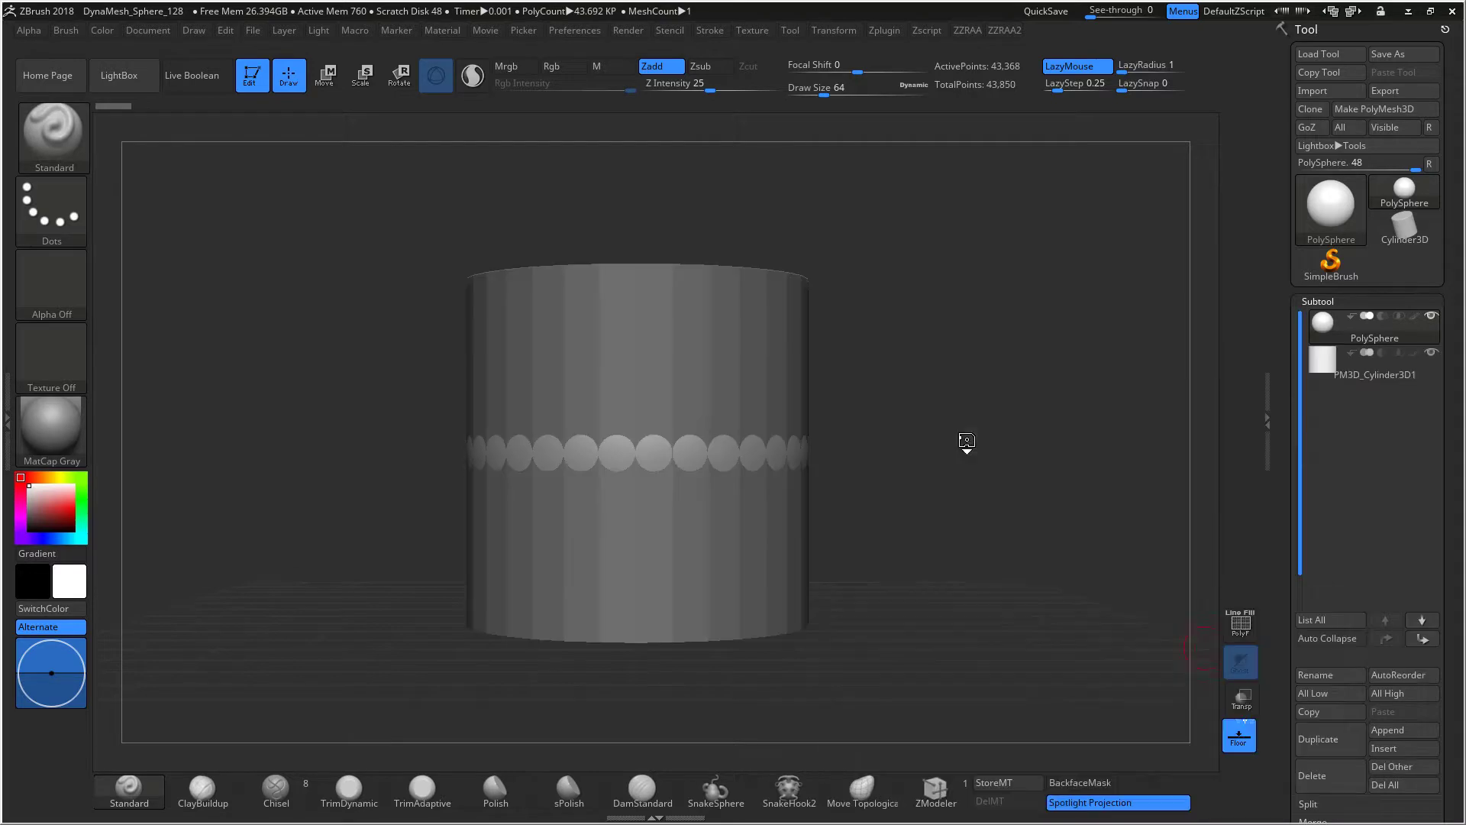
left_click(1312, 775)
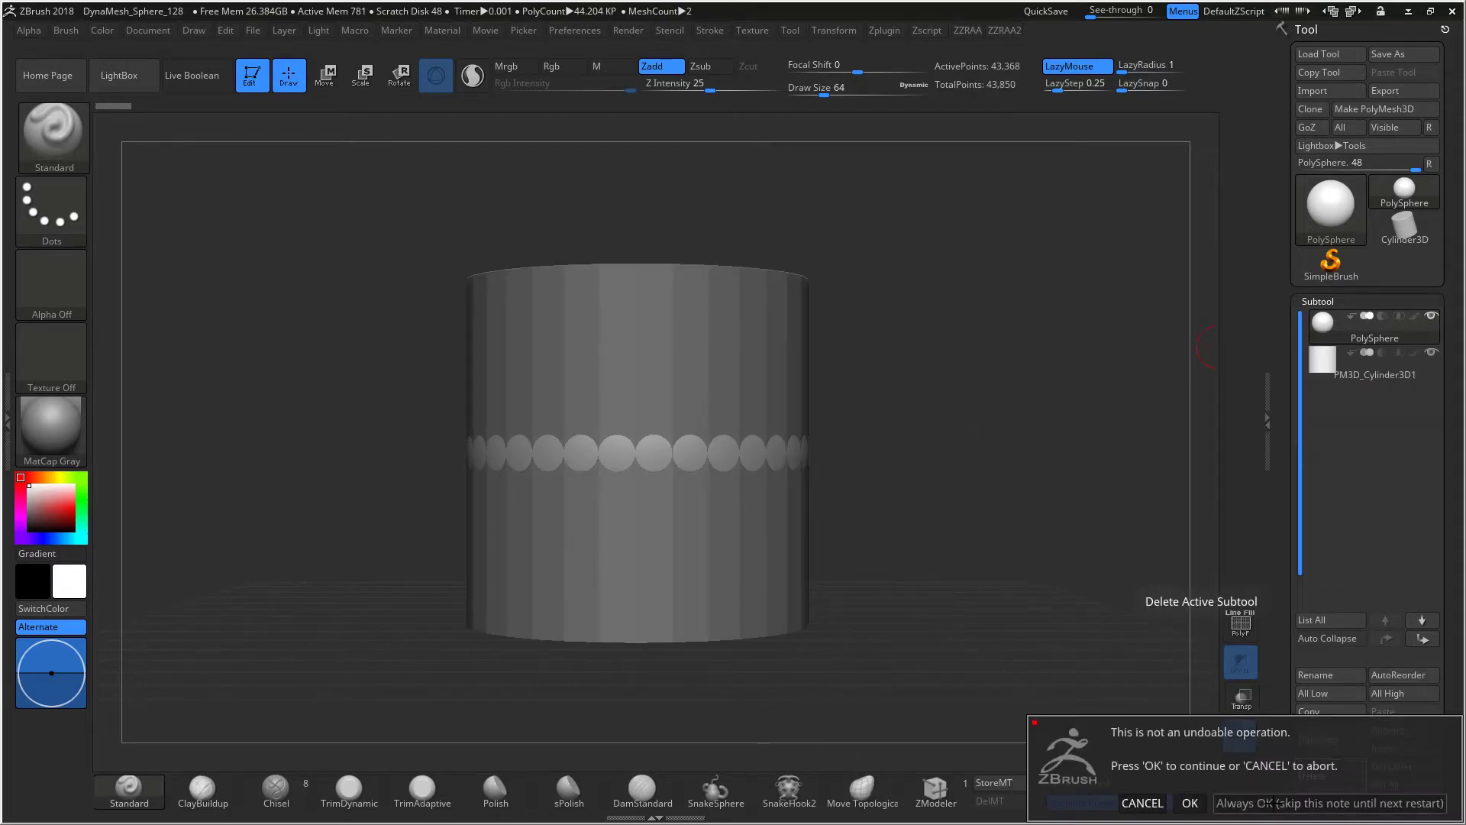
left_click(1141, 802)
Step: Scale the cylinder with the gizmo into a tall, narrow column and convert it to DynaMesh
left_click(327, 86)
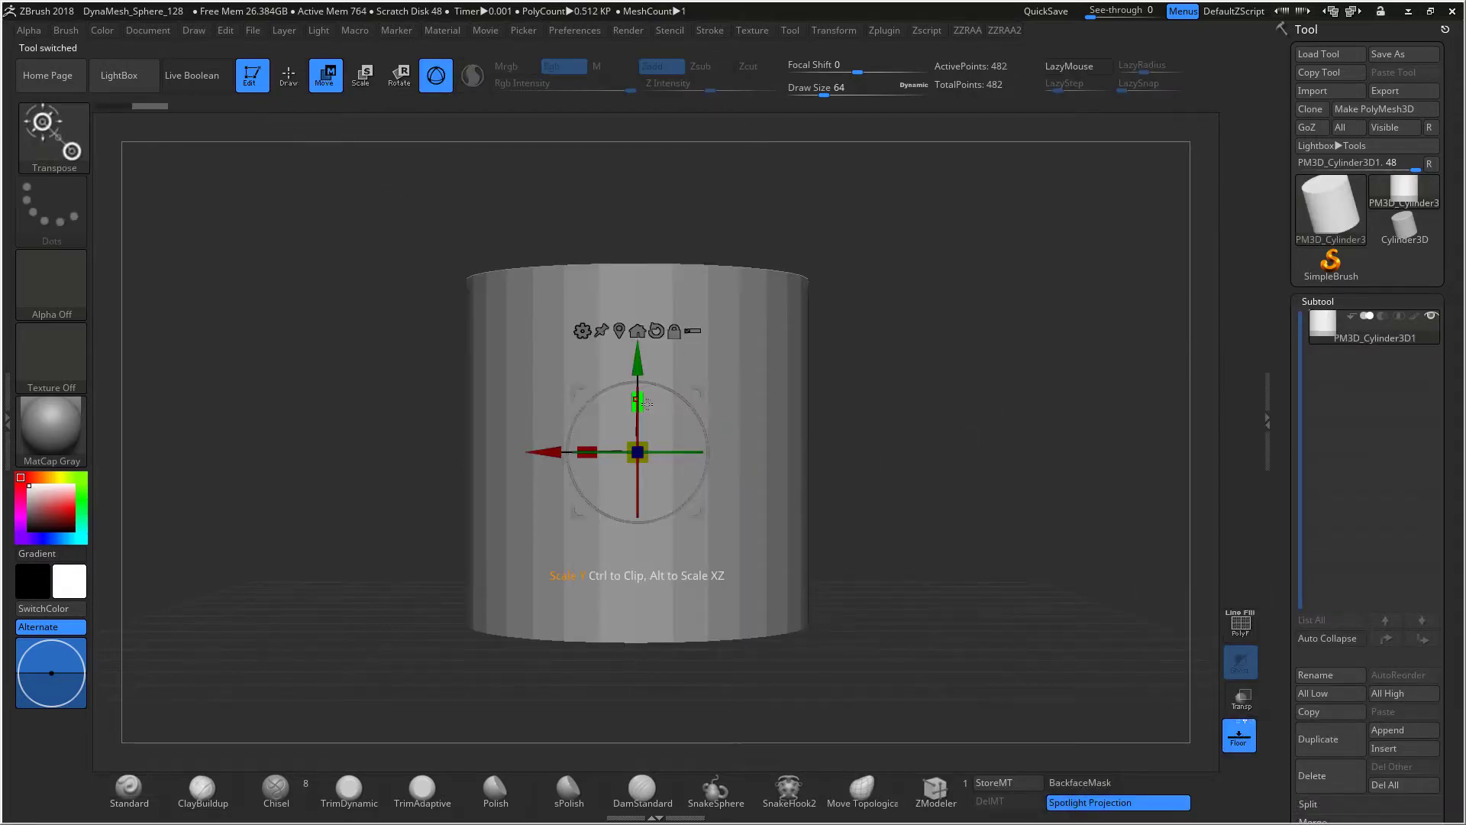
mouse_move(638, 401)
left_mouse_down()
mouse_move(611, 189)
mouse_move(638, 401)
mouse_move(627, 445)
mouse_move(640, 399)
left_mouse_up()
left_click_drag(741, 335, 1027, 528)
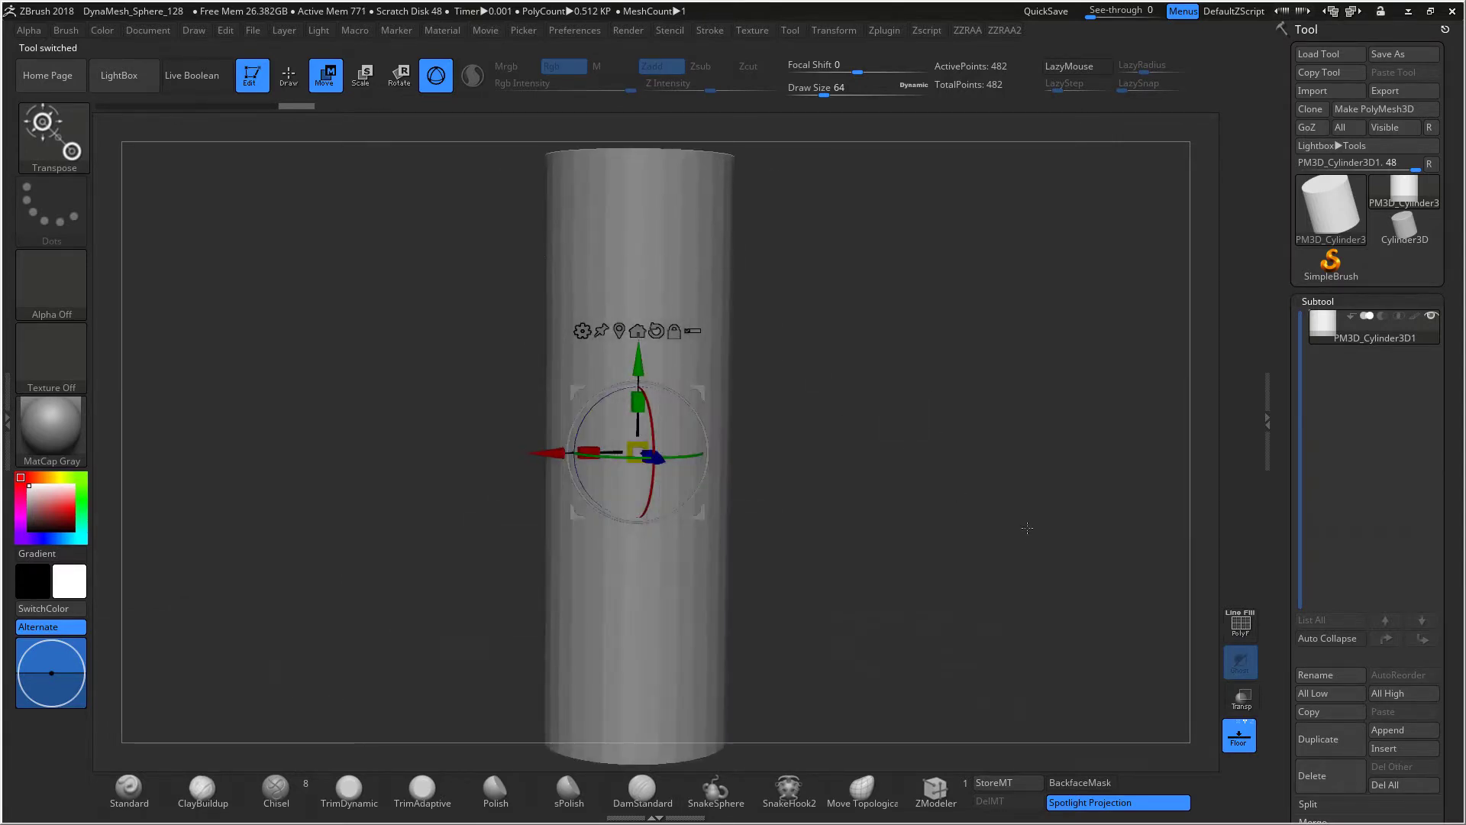
left_click(969, 29)
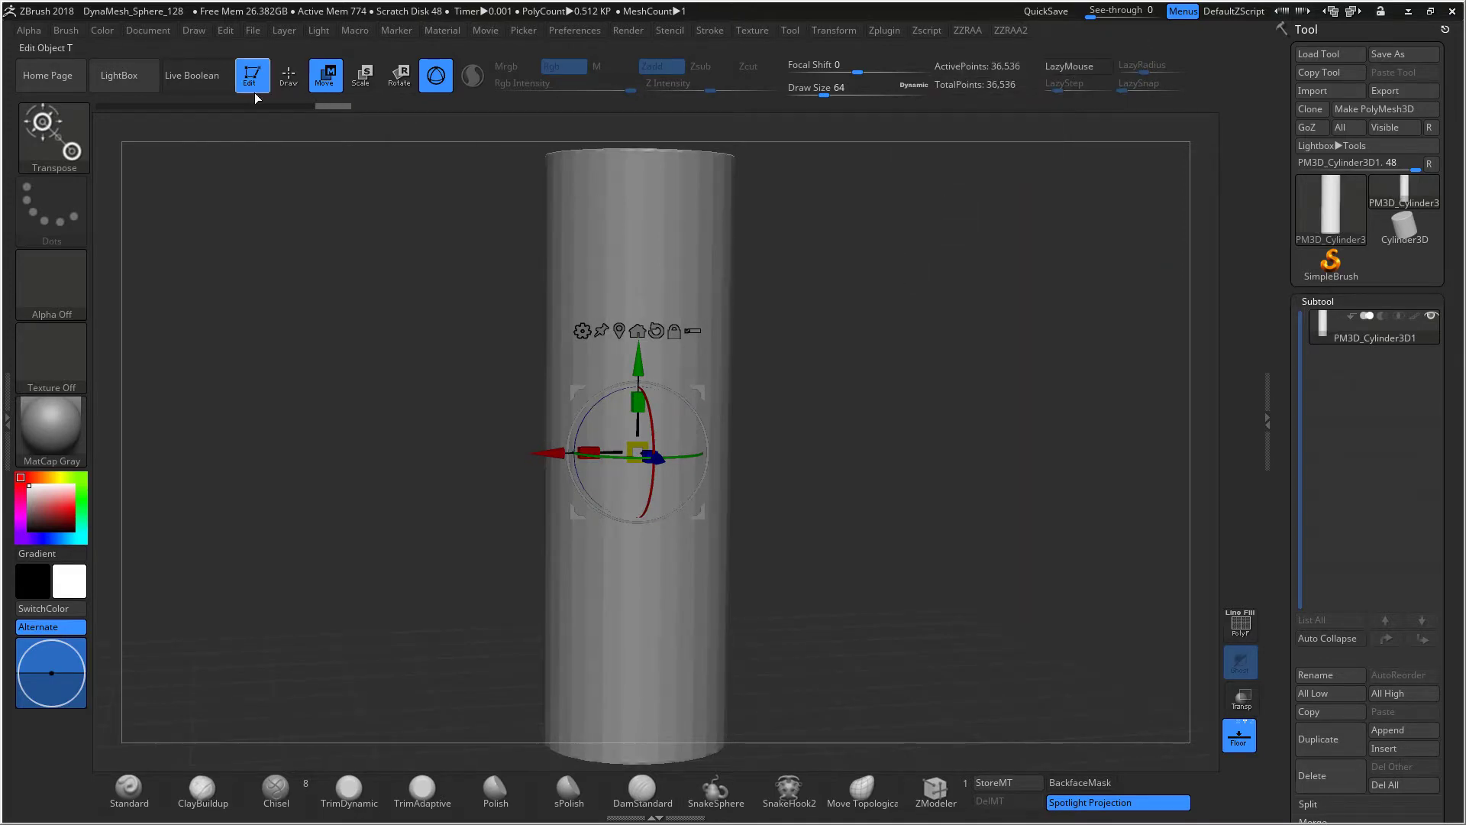
Step: Return to Draw mode, set the draw size to 192 and enable Sculptris Pro
key("q")
left_click_drag(1453, 622, 1402, 452)
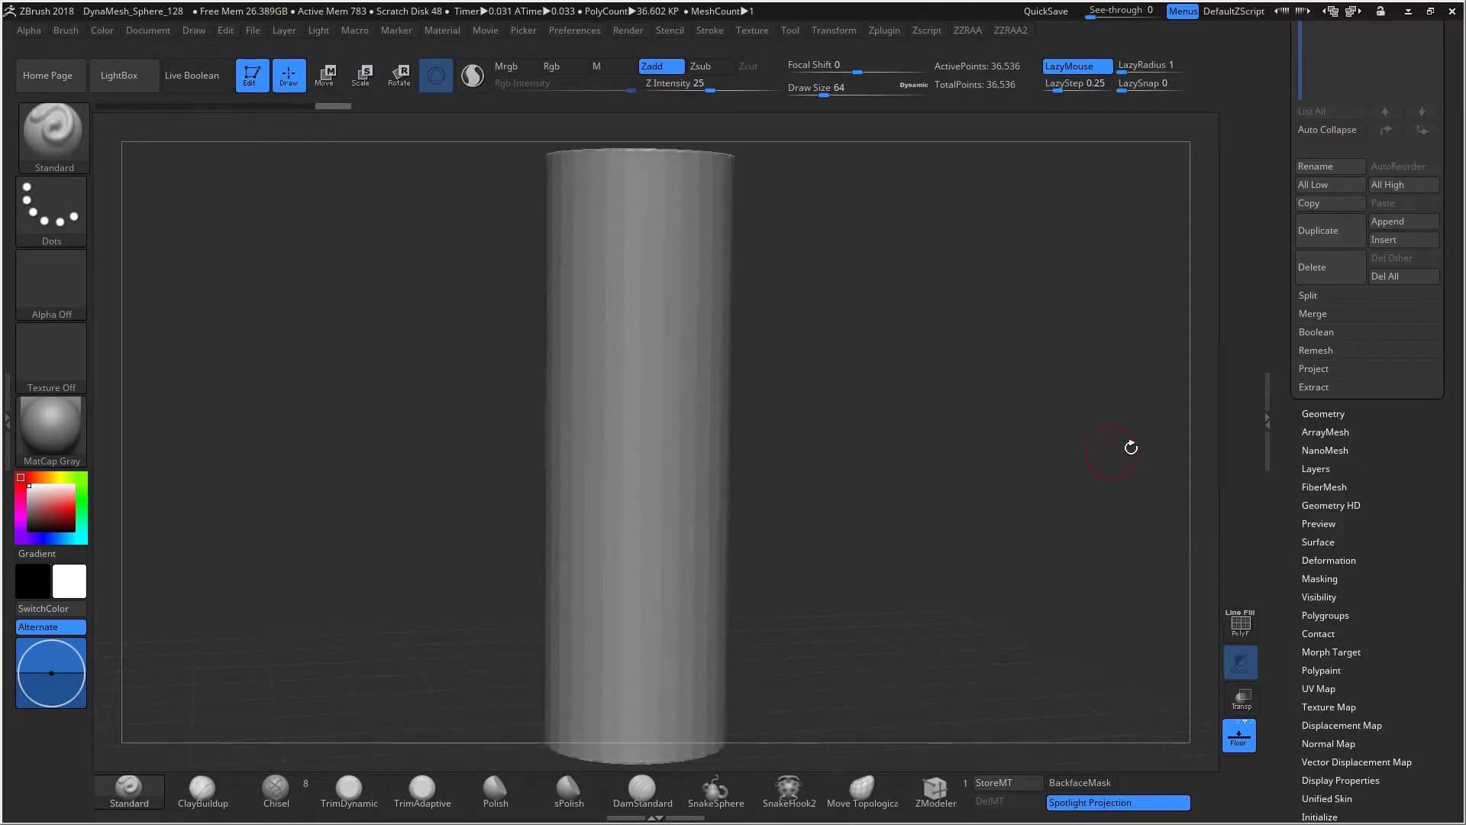
left_click_drag(1001, 456, 946, 380, "alt")
key("space")
left_click_drag(740, 406, 764, 404)
mouse_move(620, 402)
left_mouse_down("shift")
mouse_move(662, 351)
mouse_move(631, 331)
left_mouse_up("shift")
left_click(473, 75)
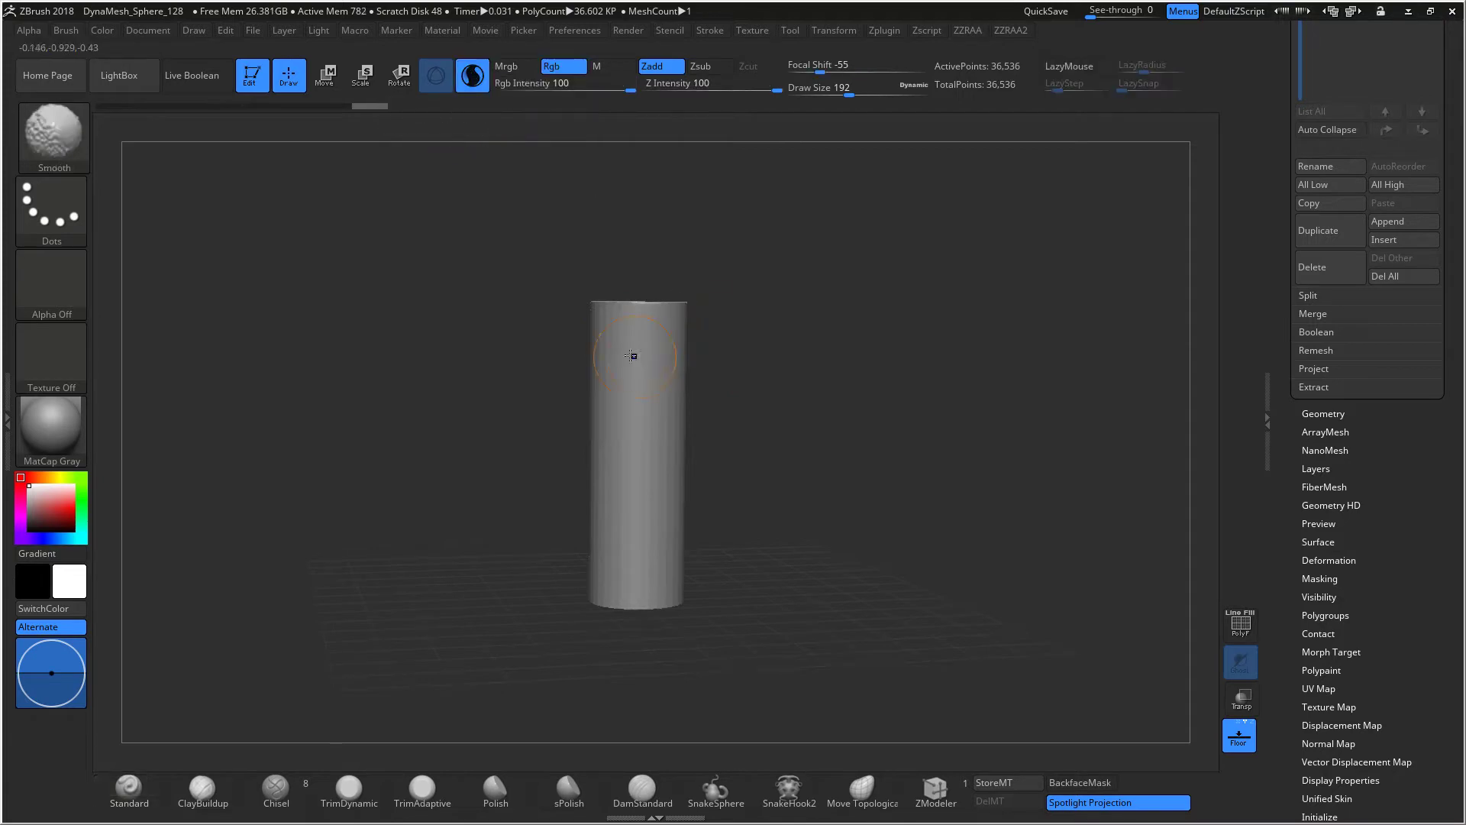
Step: Smooth the column's side facets and round off its bottom edge
left_click_drag(636, 383, 648, 381, "shift")
key("ctrl+z")
left_click_drag(616, 553, 625, 556, "shift")
left_click_drag(742, 338, 772, 360)
left_click_drag(617, 362, 607, 362, "shift")
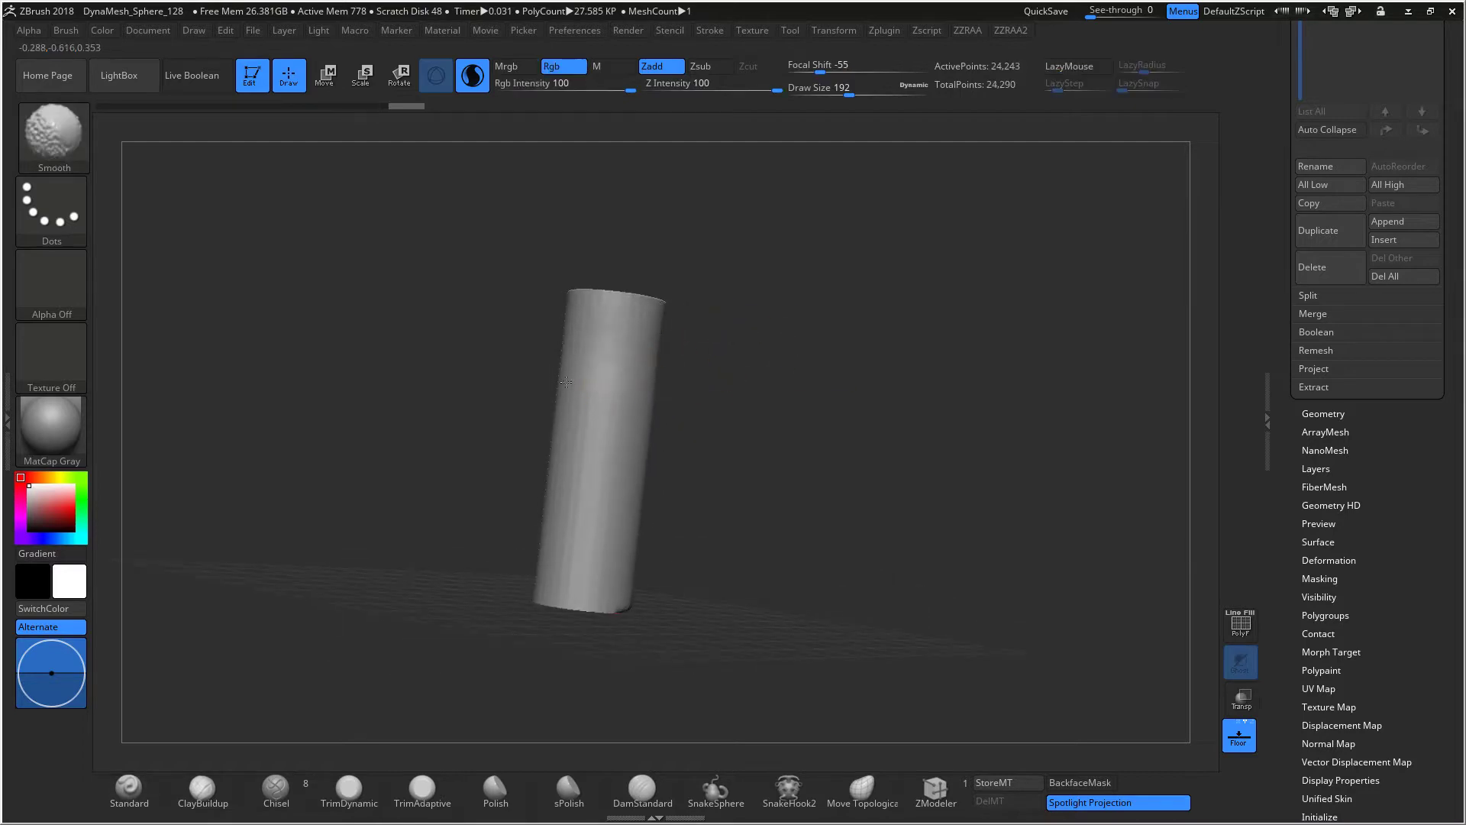
left_click_drag(594, 592, 601, 598, "shift")
left_click_drag(525, 486, 529, 501)
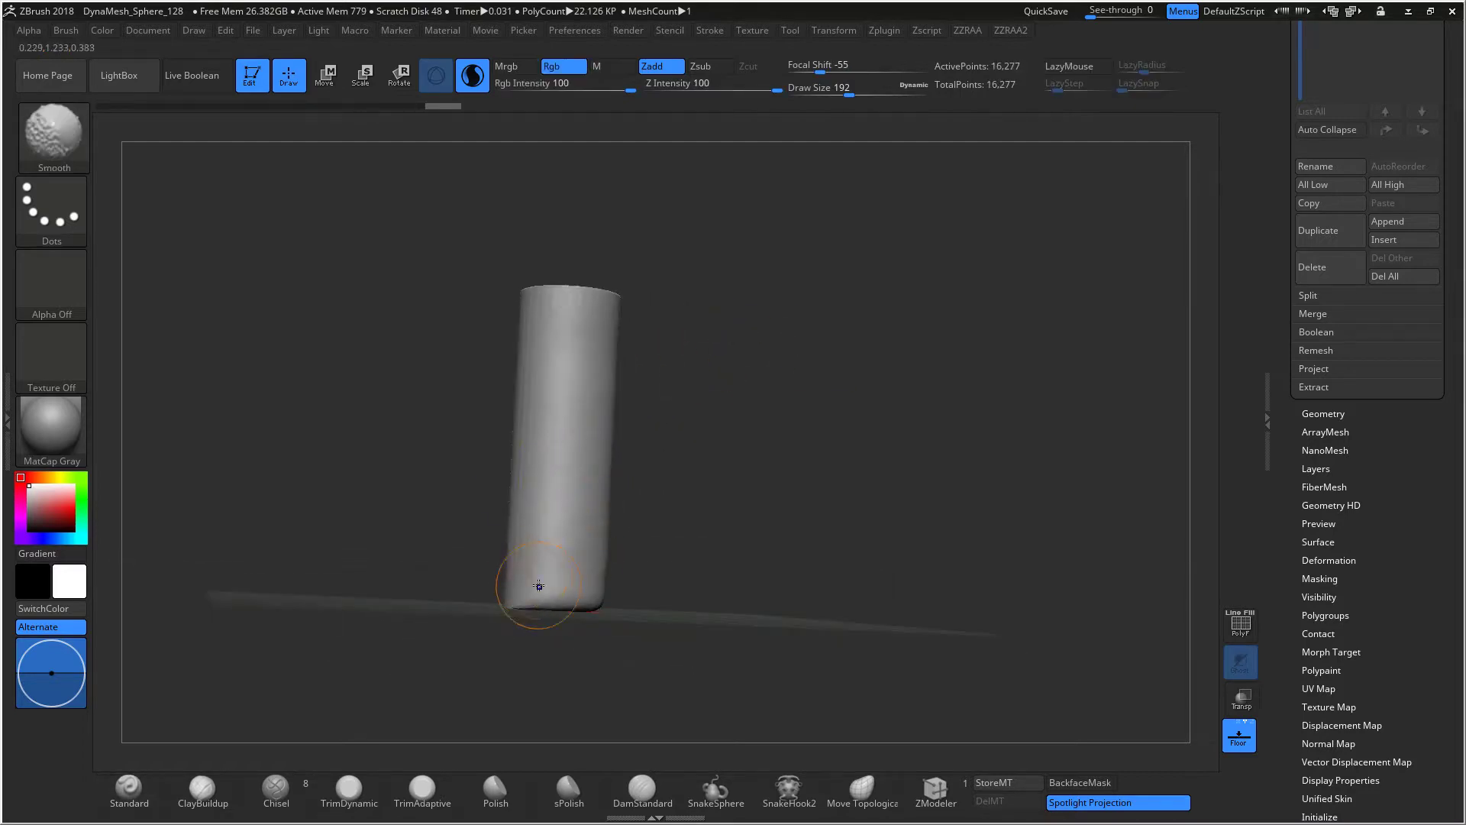
left_click_drag(540, 587, 510, 568, "shift")
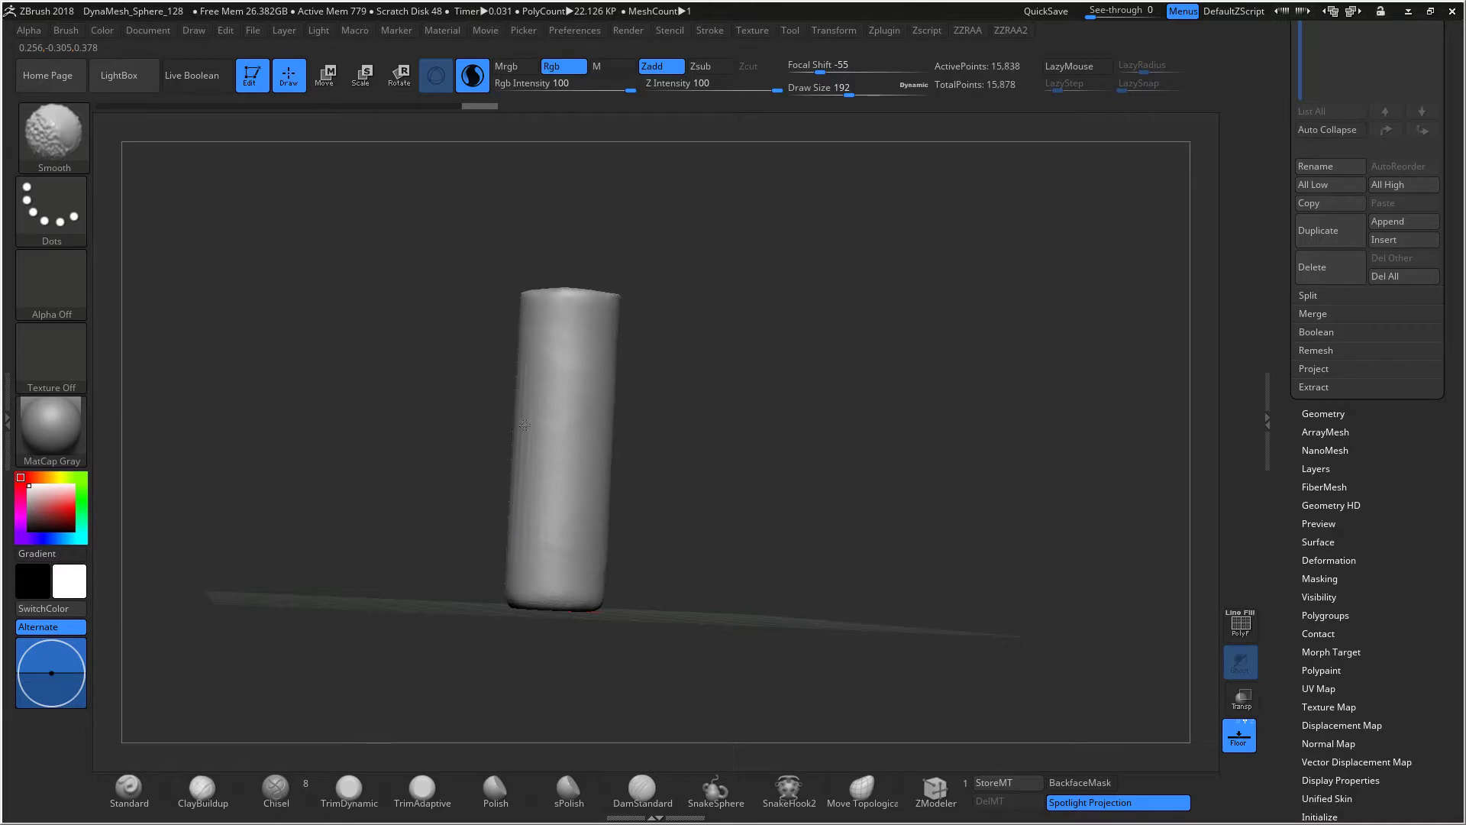
Step: Smooth the remaining sides of the column and soften its upper rim
left_click_drag(525, 424, 506, 547, "shift")
left_click_drag(494, 471, 481, 493)
left_click_drag(500, 436, 510, 401, "shift")
left_click_drag(463, 514, 461, 522, "shift")
right_click_drag(473, 493, 492, 455)
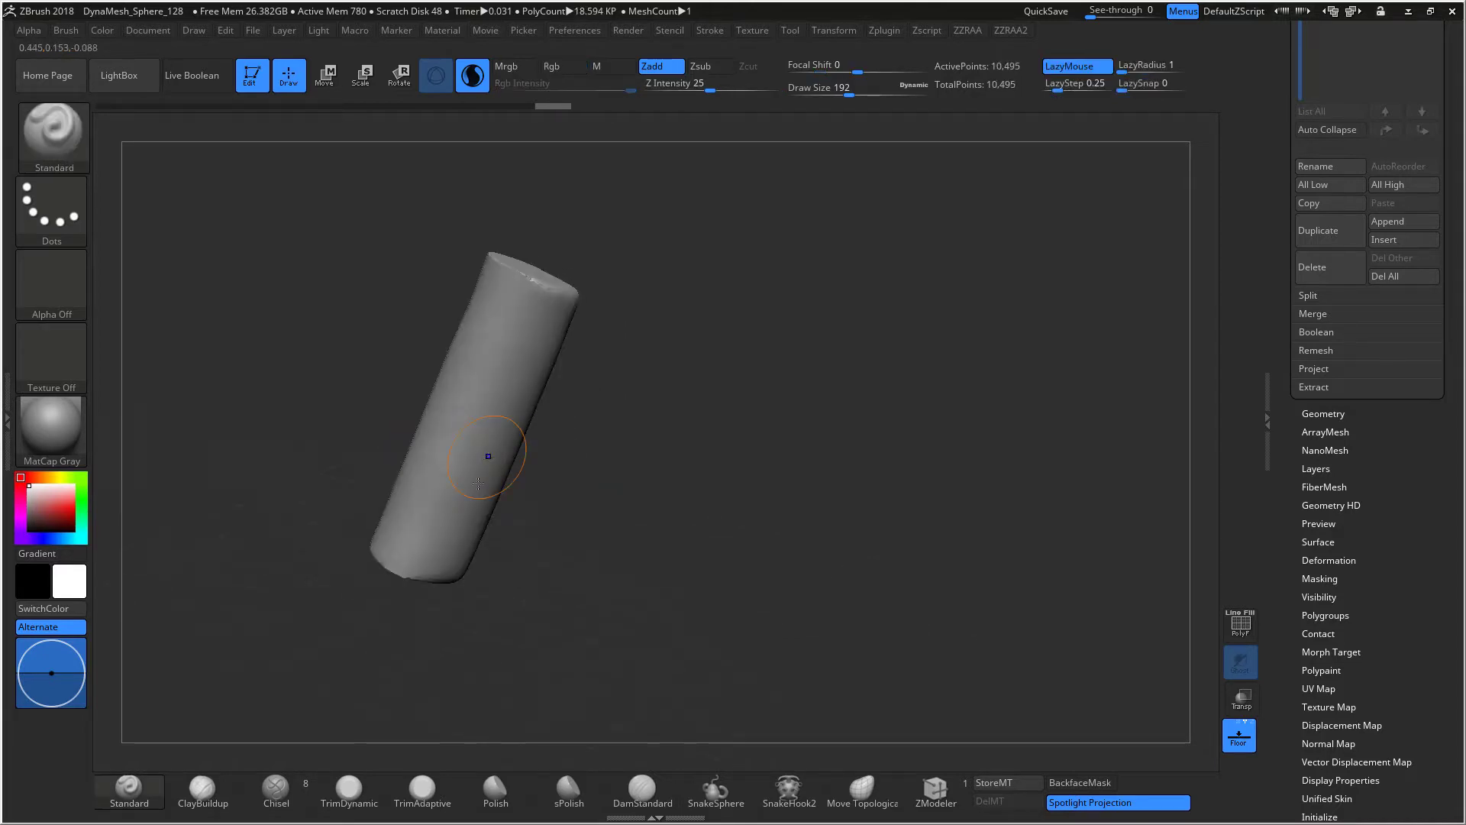
left_click_drag(458, 504, 408, 546, "shift")
left_click_drag(473, 417, 501, 348, "shift")
left_click_drag(474, 267, 493, 305)
mouse_move(504, 321)
left_mouse_down("shift")
mouse_move(524, 343)
mouse_move(527, 283)
left_mouse_up("shift")
Step: Sculpt the column's top face with the Standard and ClayBuildup brushes, forming a shallow recess inside a raised rim
mouse_move(622, 268)
left_mouse_down("ctrl")
mouse_move(658, 288)
mouse_move(641, 336)
left_mouse_up("ctrl")
left_click_drag(706, 285, 684, 512, "alt")
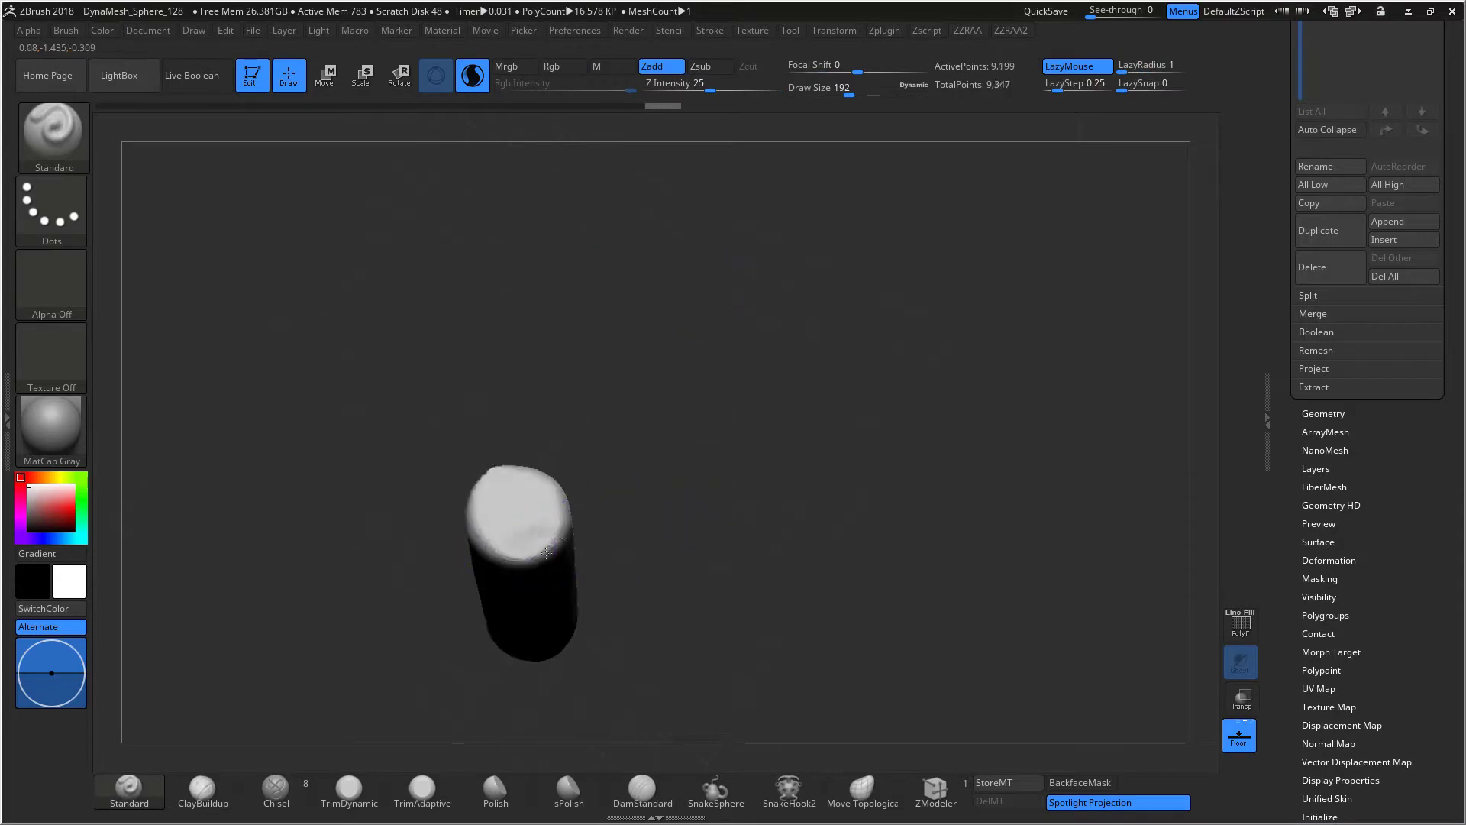
mouse_move(547, 553)
left_mouse_down()
mouse_move(497, 539)
mouse_move(500, 485)
left_mouse_up()
mouse_move(595, 443)
left_mouse_down()
mouse_move(613, 419)
mouse_move(411, 640)
left_mouse_up()
left_click(213, 782)
mouse_move(539, 552)
left_mouse_down()
mouse_move(488, 553)
mouse_move(512, 515)
mouse_move(535, 569)
mouse_move(556, 546)
mouse_move(508, 576)
mouse_move(527, 498)
mouse_move(513, 493)
left_mouse_up()
right_click_drag(513, 492, 538, 534)
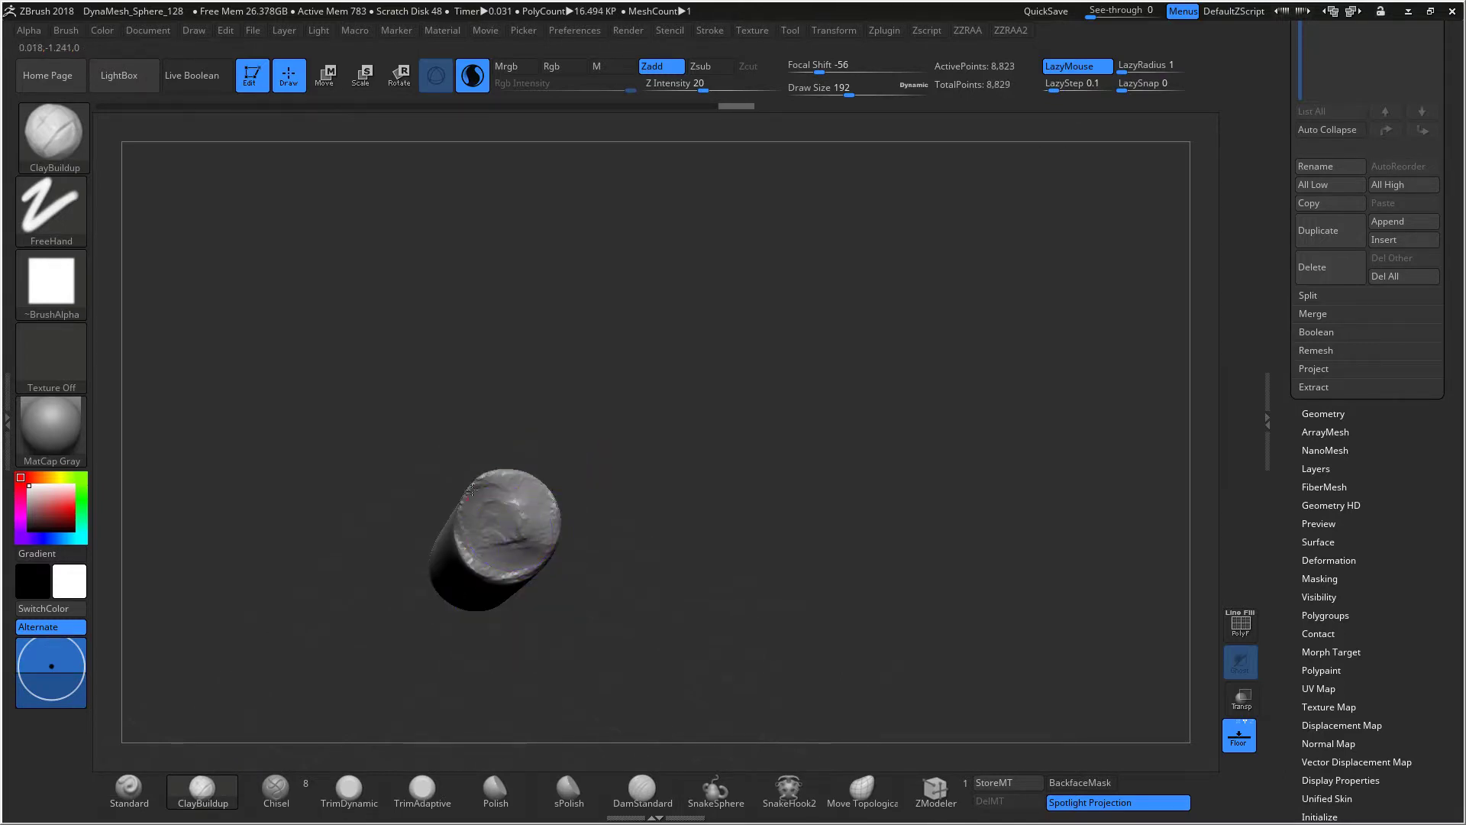
mouse_move(472, 489)
left_mouse_down()
mouse_move(523, 486)
mouse_move(527, 529)
mouse_move(507, 535)
mouse_move(537, 540)
mouse_move(482, 548)
mouse_move(510, 495)
mouse_move(519, 523)
left_mouse_up()
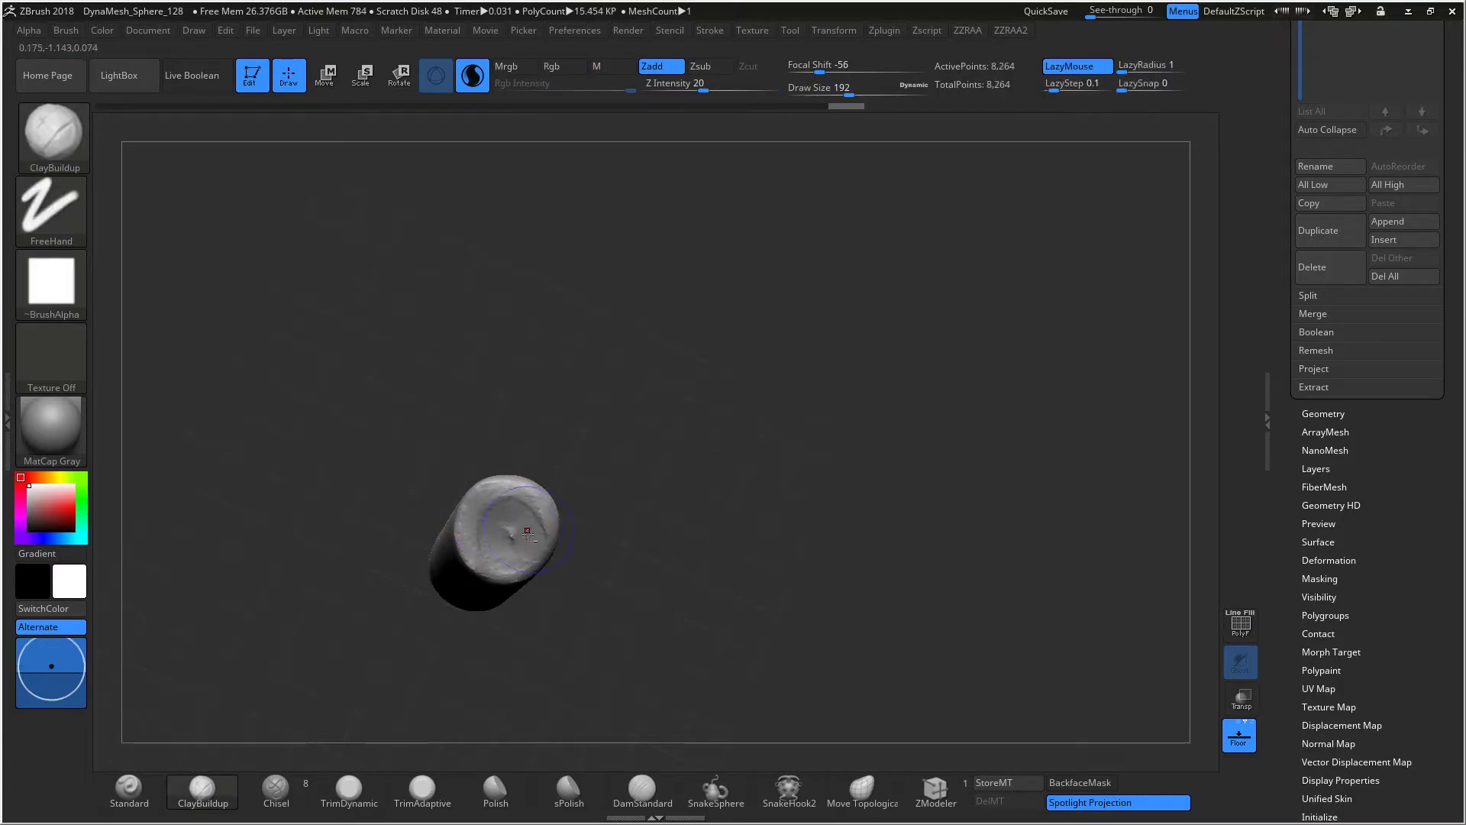
Step: Pull irregular bulges outward around the column's base with the Move brush at draw size 172
mouse_move(519, 523)
right_mouse_down()
mouse_move(649, 448)
mouse_move(658, 483)
mouse_move(608, 328)
mouse_move(632, 285)
mouse_move(729, 440)
mouse_move(684, 390)
right_mouse_up()
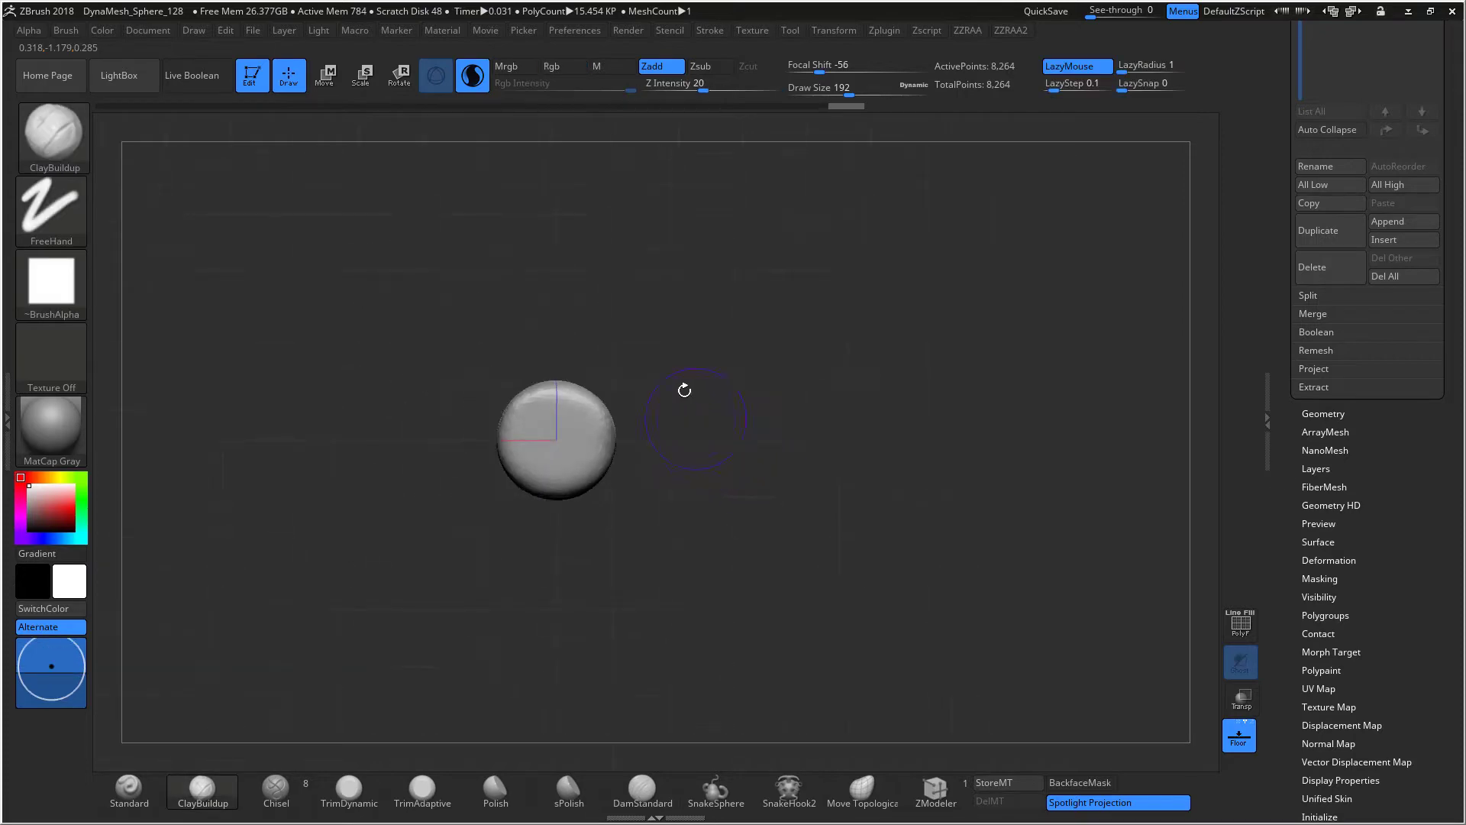
key("b")
key("m")
key("v")
key("space")
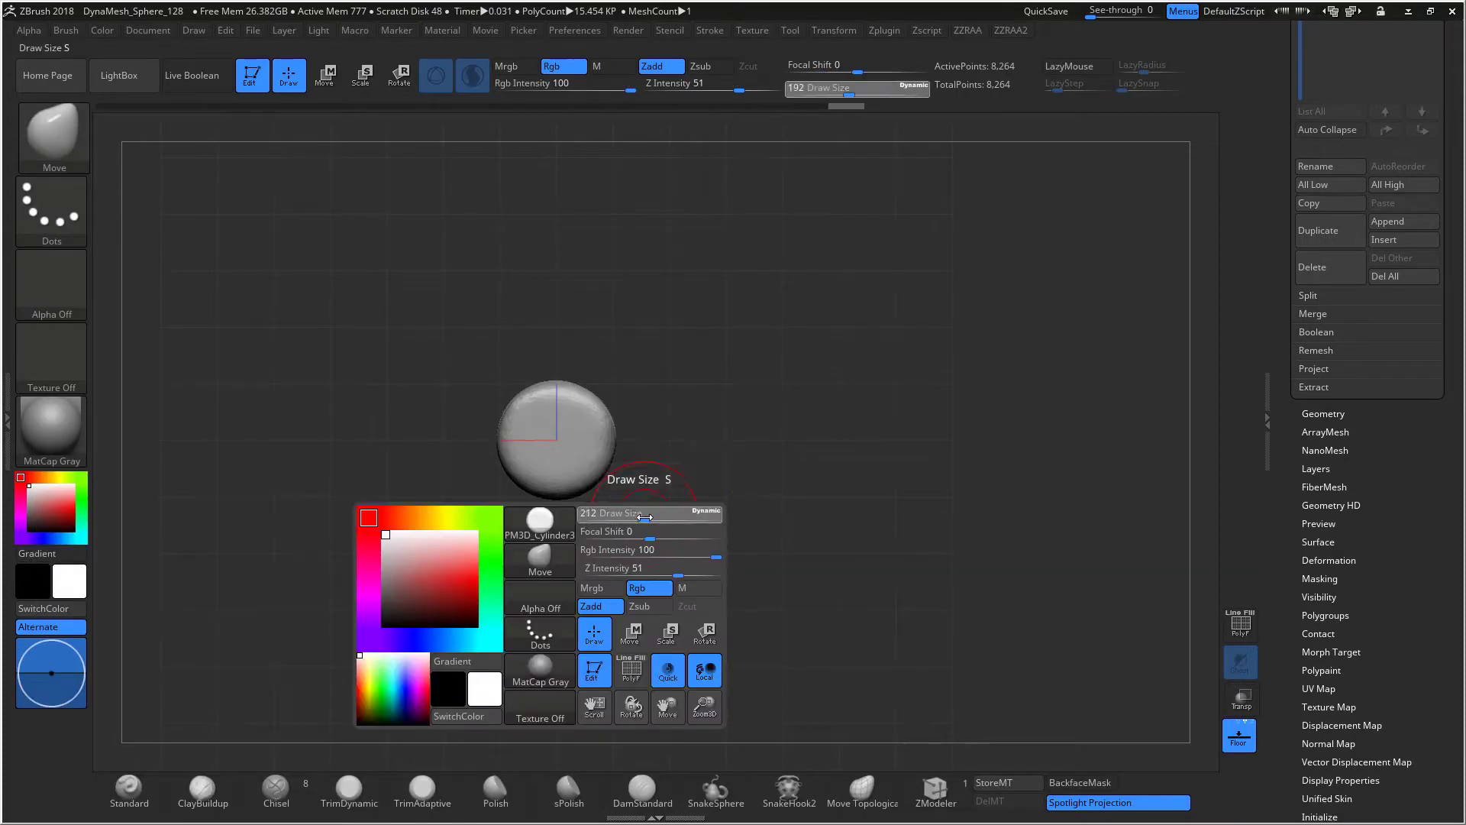
key("space")
mouse_move(563, 399)
left_mouse_down()
mouse_move(563, 327)
mouse_move(609, 372)
mouse_move(589, 360)
left_mouse_up()
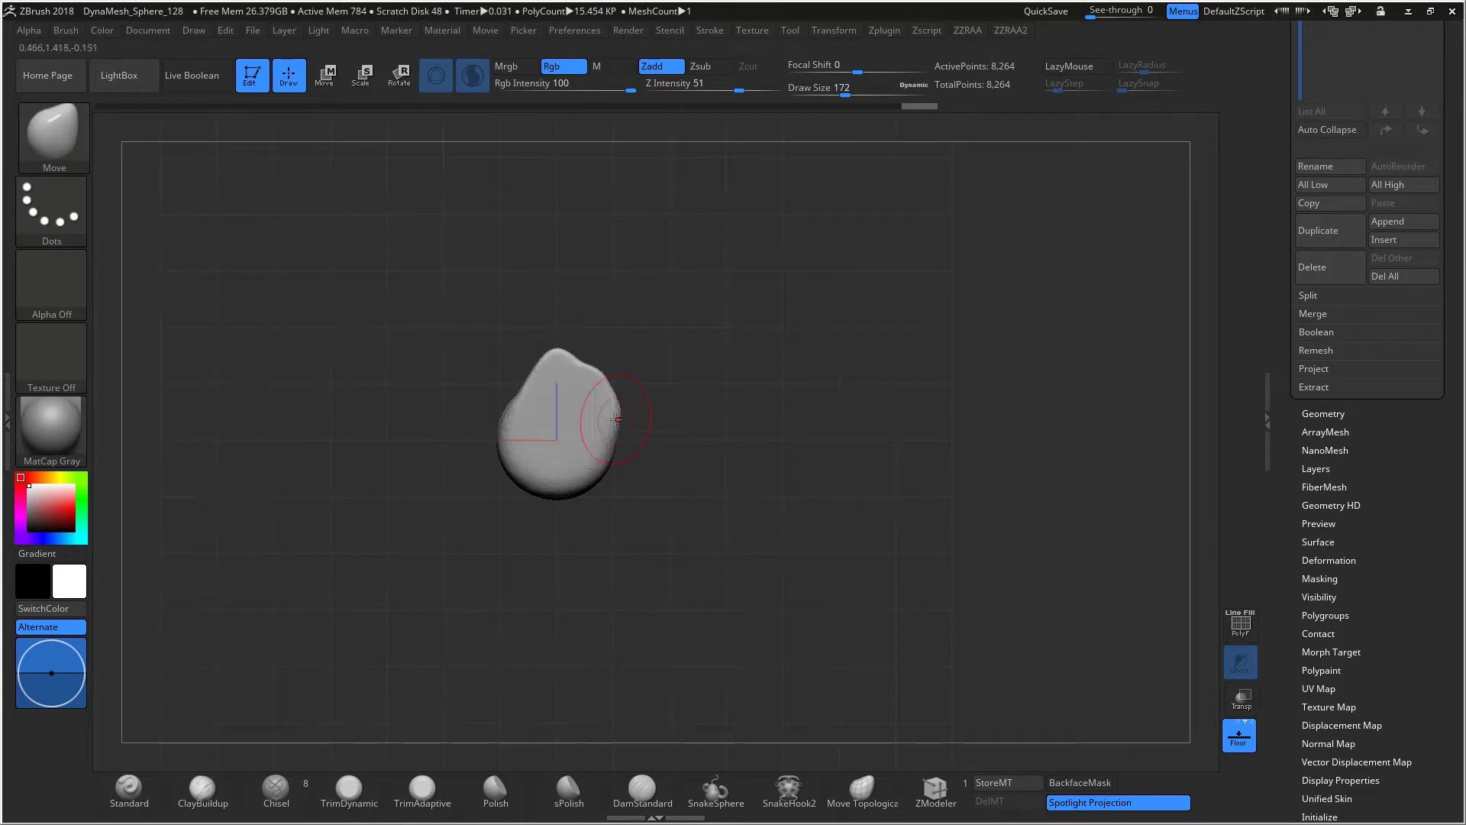
mouse_move(601, 422)
left_mouse_down()
mouse_move(631, 433)
mouse_move(593, 533)
mouse_move(535, 551)
left_mouse_up()
left_click_drag(528, 479, 482, 489)
mouse_move(506, 436)
left_mouse_down()
mouse_move(481, 419)
mouse_move(500, 377)
mouse_move(505, 420)
mouse_move(522, 375)
left_mouse_up()
left_click_drag(612, 406, 607, 408)
mouse_move(664, 433)
left_mouse_down()
mouse_move(763, 438)
mouse_move(791, 411)
mouse_move(758, 409)
mouse_move(753, 374)
left_mouse_up()
mouse_move(520, 500)
left_mouse_down()
mouse_move(514, 347)
mouse_move(553, 437)
mouse_move(532, 563)
left_mouse_up()
Step: Build up clay around the flared base with ClayBuildup to thicken it and blend it into the column
left_click(211, 788)
mouse_move(427, 574)
left_mouse_down()
mouse_move(676, 546)
mouse_move(500, 546)
left_mouse_up()
mouse_move(449, 488)
left_mouse_down()
mouse_move(413, 458)
mouse_move(489, 526)
mouse_move(439, 454)
left_mouse_up()
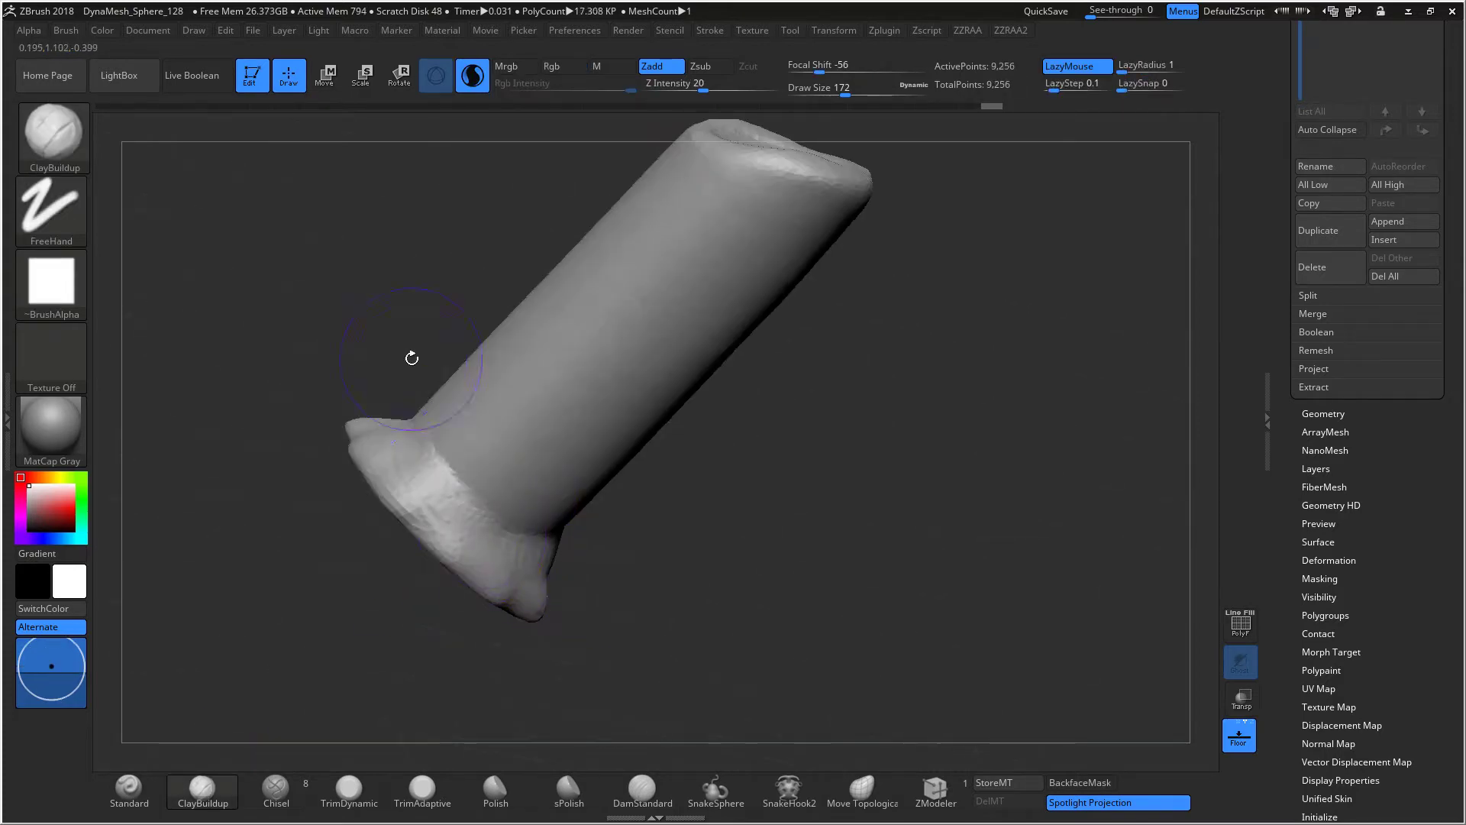
left_click_drag(409, 357, 381, 386)
mouse_move(382, 401)
left_mouse_down()
mouse_move(410, 472)
mouse_move(411, 405)
mouse_move(415, 437)
left_mouse_up()
left_click_drag(452, 250, 435, 481, "alt")
left_click_drag(416, 436, 384, 540)
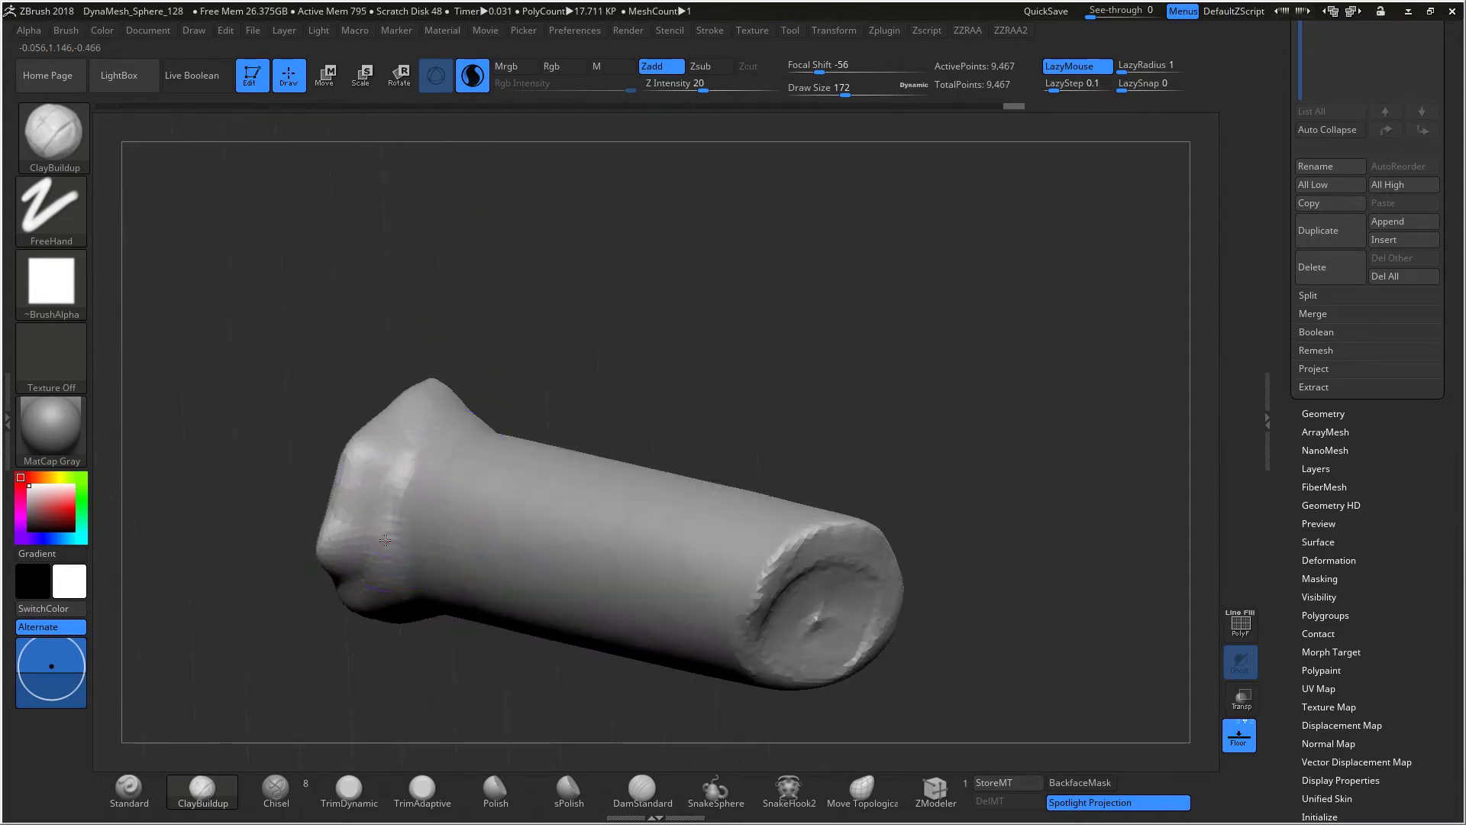
left_click_drag(405, 482, 428, 416)
left_click_drag(468, 339, 417, 381)
mouse_move(437, 439)
left_mouse_down()
mouse_move(511, 423)
mouse_move(538, 458)
left_mouse_up()
left_click_drag(488, 401, 452, 450)
Step: Carve the recess in the column's top deeper, reducing the draw size to 116
mouse_move(733, 462)
left_mouse_down("alt")
mouse_move(926, 399)
mouse_move(906, 363)
left_mouse_up("alt")
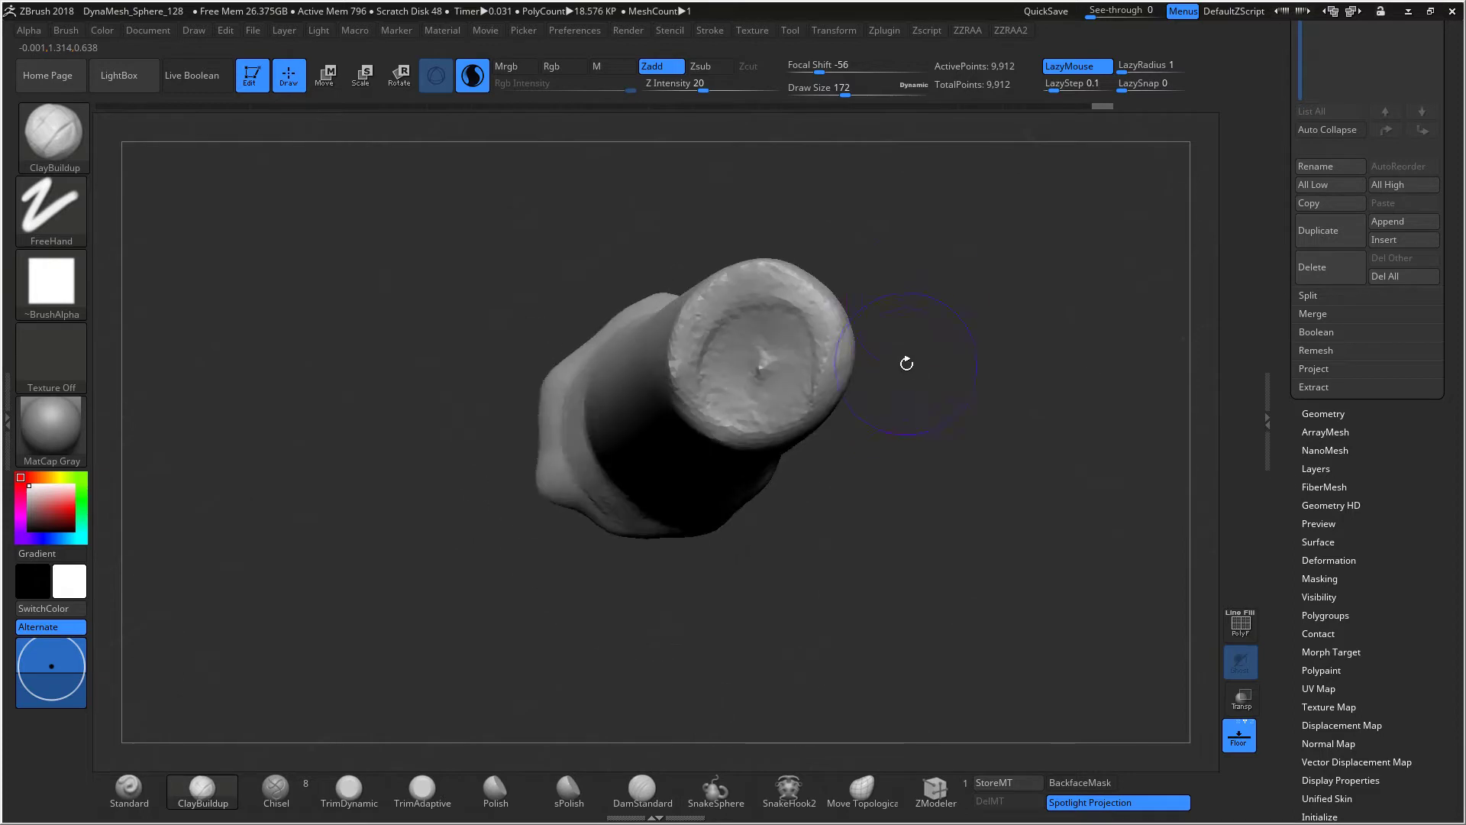
mouse_move(740, 368)
left_mouse_down("alt")
mouse_move(754, 360)
mouse_move(740, 369)
mouse_move(760, 370)
mouse_move(763, 405)
mouse_move(808, 374)
mouse_move(729, 311)
mouse_move(815, 337)
mouse_move(710, 332)
left_mouse_up("alt")
key("space")
mouse_move(802, 306)
left_mouse_down("alt")
mouse_move(829, 371)
mouse_move(828, 336)
mouse_move(754, 363)
mouse_move(736, 419)
left_mouse_up("alt")
Step: Add smaller ClayBuildup strokes around the base to suggest pooled, melted wax
left_click_drag(889, 374, 657, 325)
mouse_move(737, 461)
left_mouse_down()
mouse_move(672, 502)
mouse_move(646, 445)
left_mouse_up()
left_click_drag(697, 495, 742, 461)
left_click_drag(633, 457, 674, 438)
mouse_move(521, 511)
left_mouse_down()
mouse_move(568, 463)
mouse_move(631, 451)
left_mouse_up()
left_click_drag(450, 477, 501, 489)
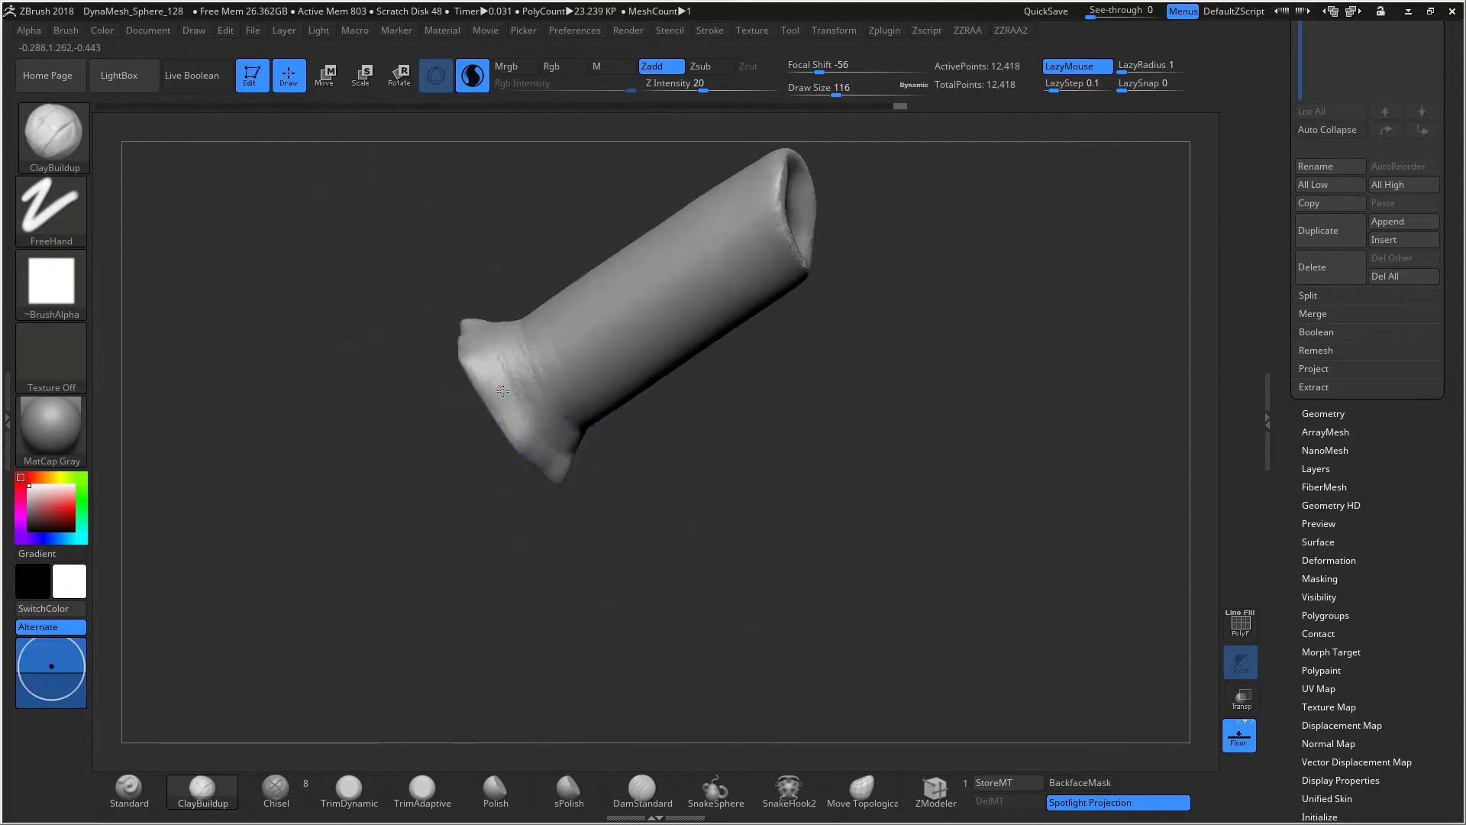
left_click_drag(450, 428, 750, 388, "alt")
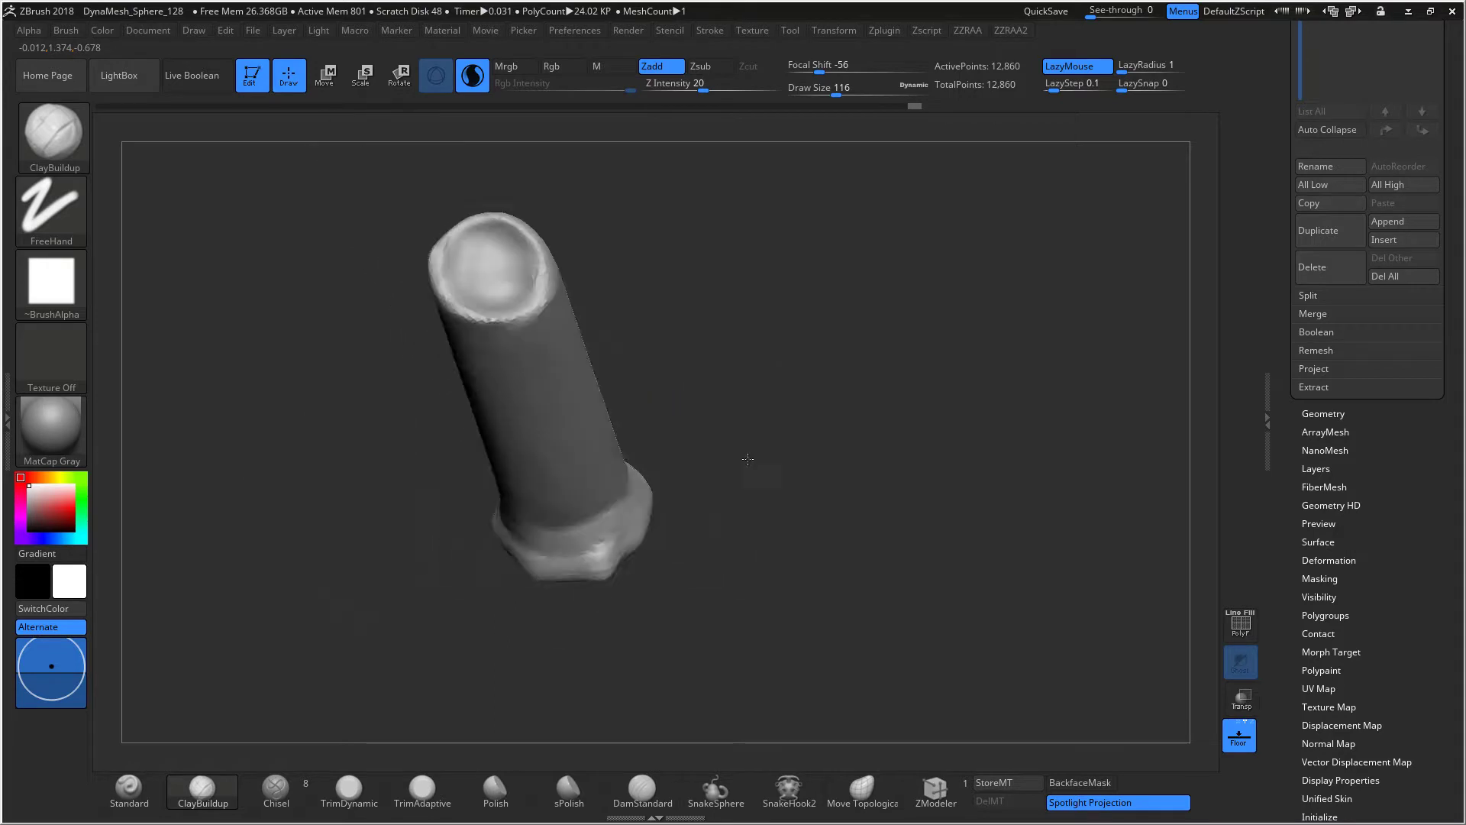
Step: Remesh the candle with DynaMesh at resolution 408 and turn off Sculptris Pro
left_click(966, 31)
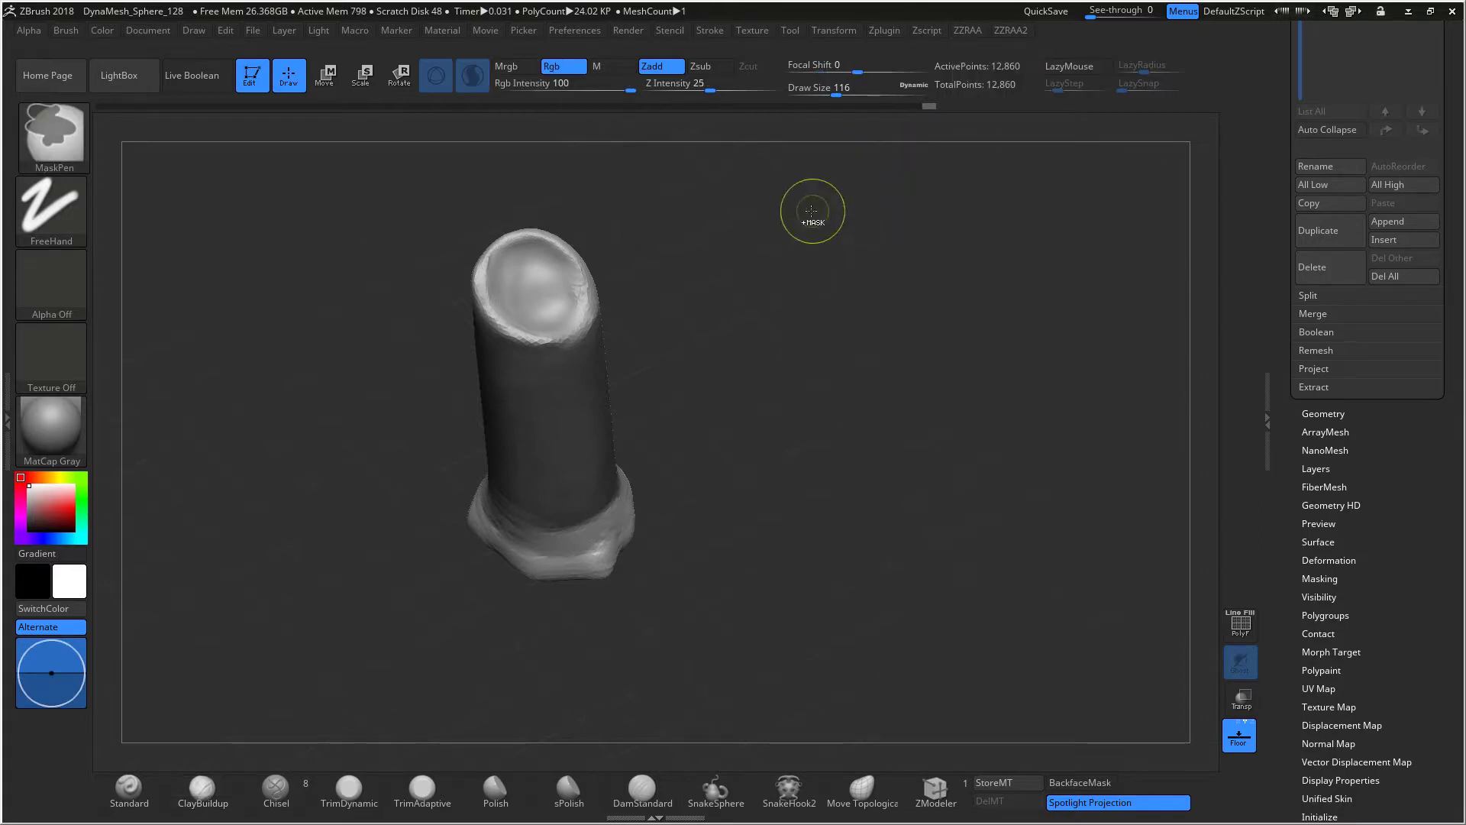
left_click_drag(812, 217, 868, 288, "ctrl")
left_click(966, 29)
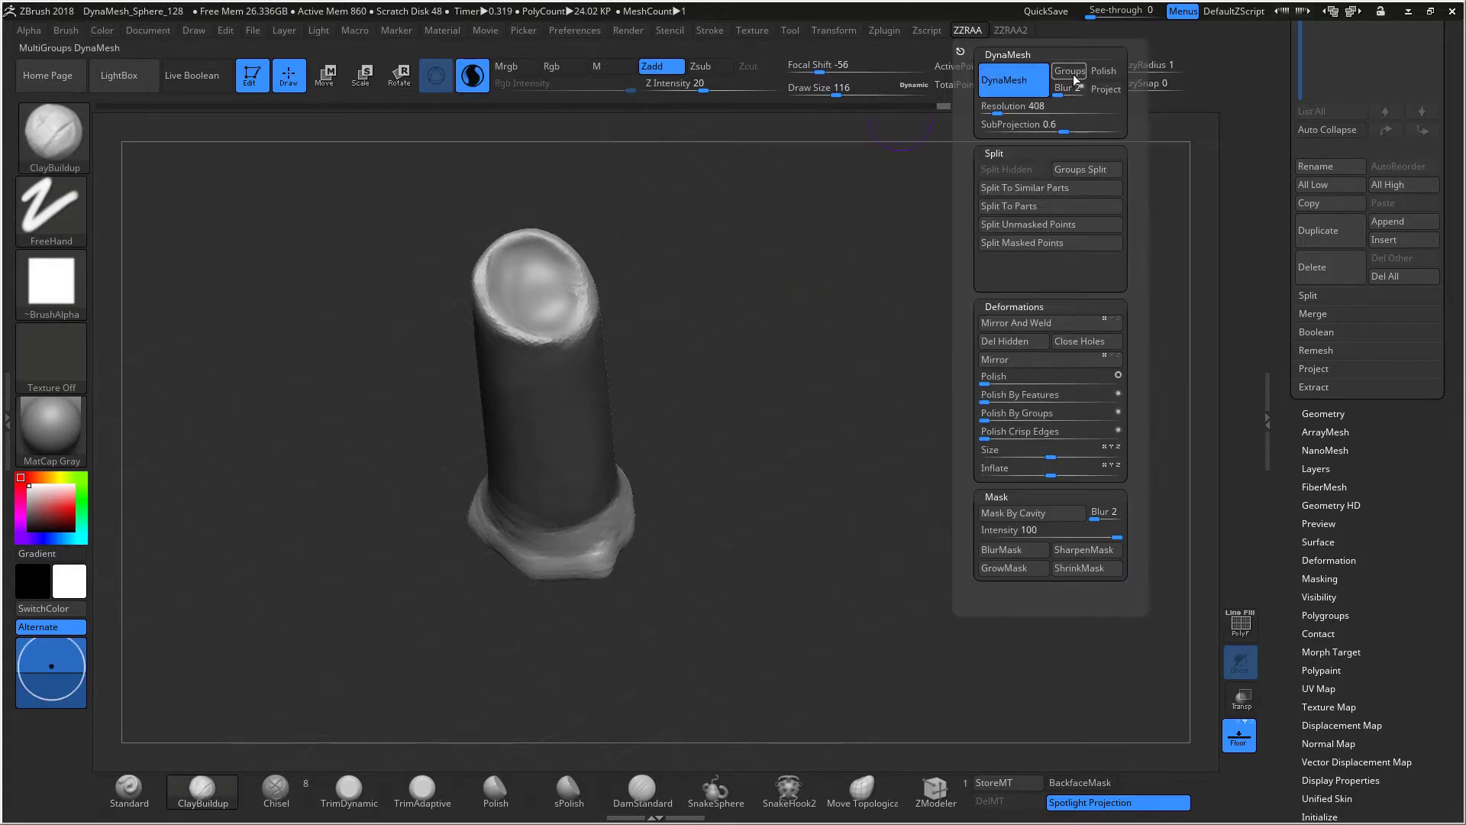
mouse_move(766, 216)
left_mouse_down("ctrl")
mouse_move(838, 269)
mouse_move(762, 252)
left_mouse_up("ctrl")
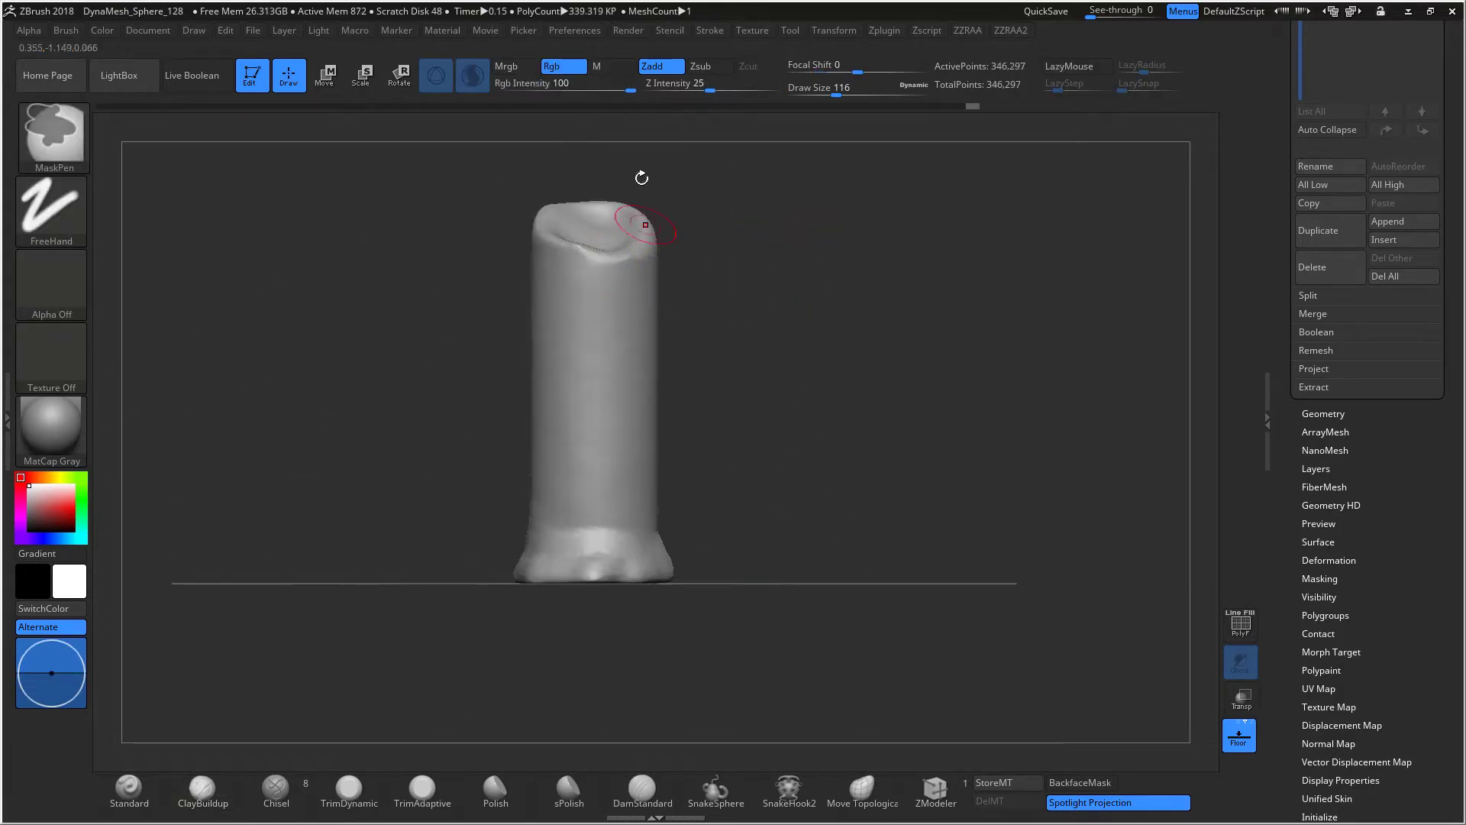
left_click(470, 71)
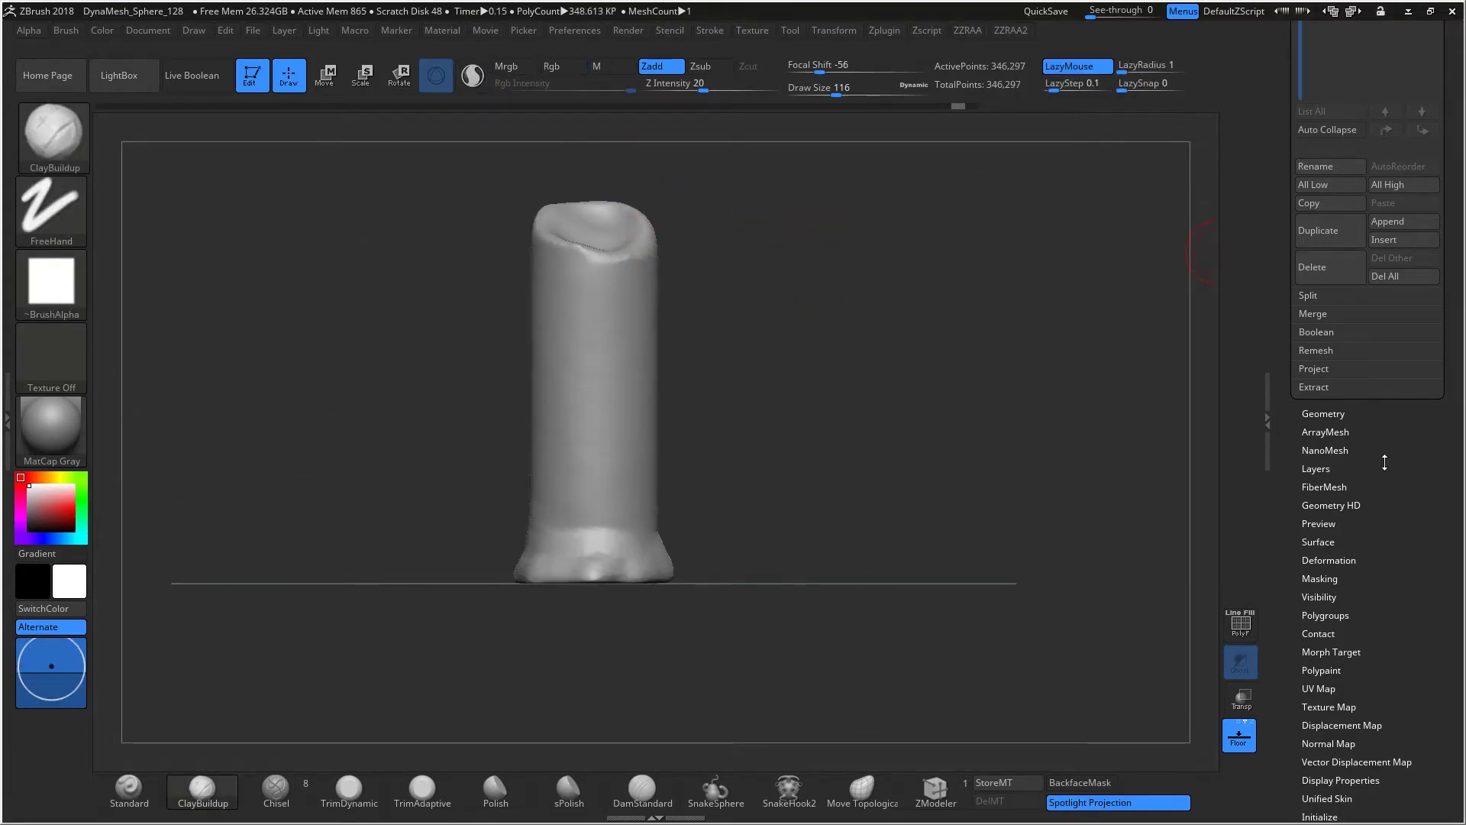
Step: Divide the candle's geometry twice and step back down to subdivision level 2
left_click(1337, 414)
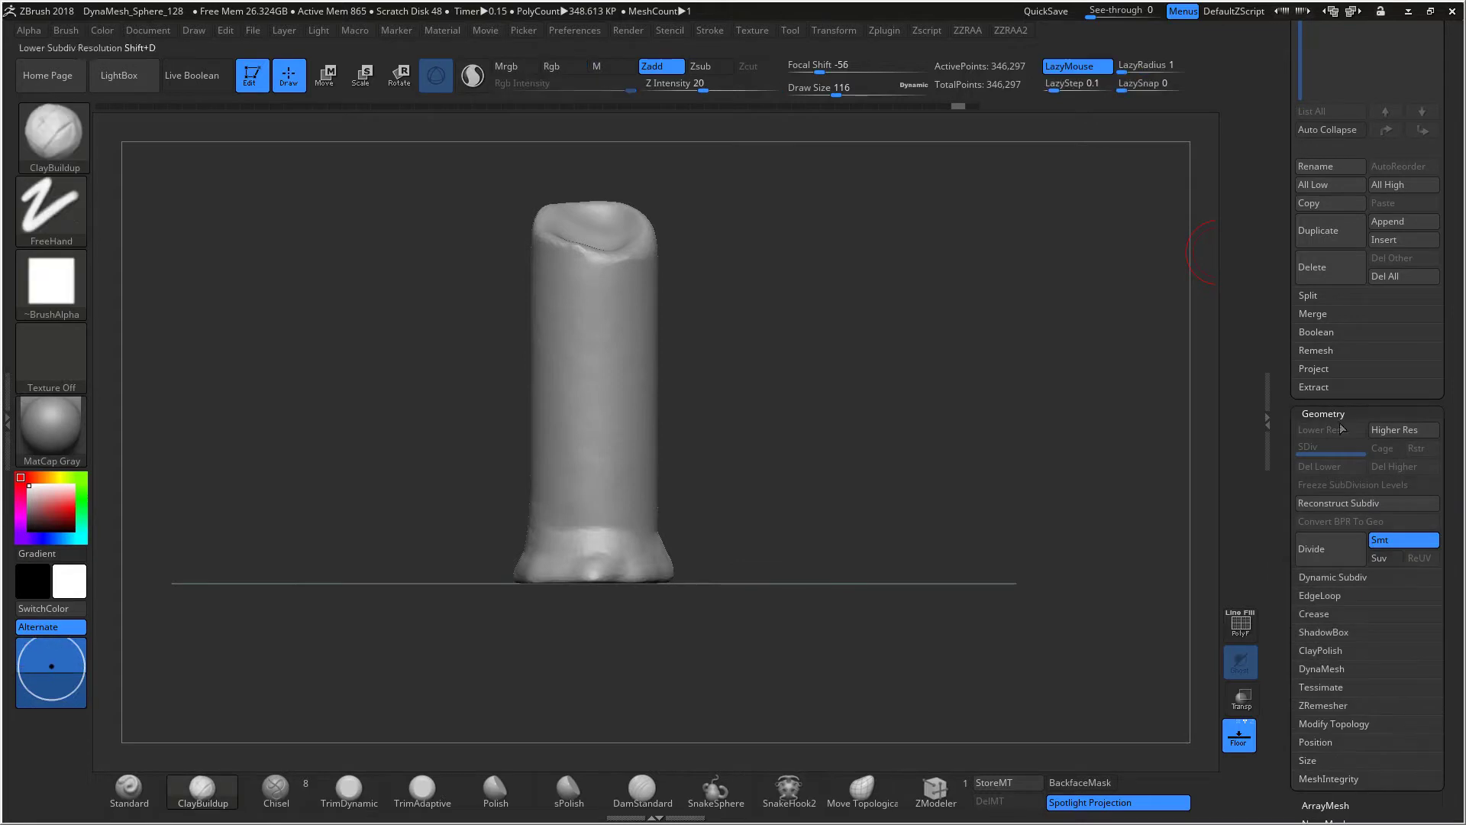
left_click(1325, 549)
left_click(1326, 547)
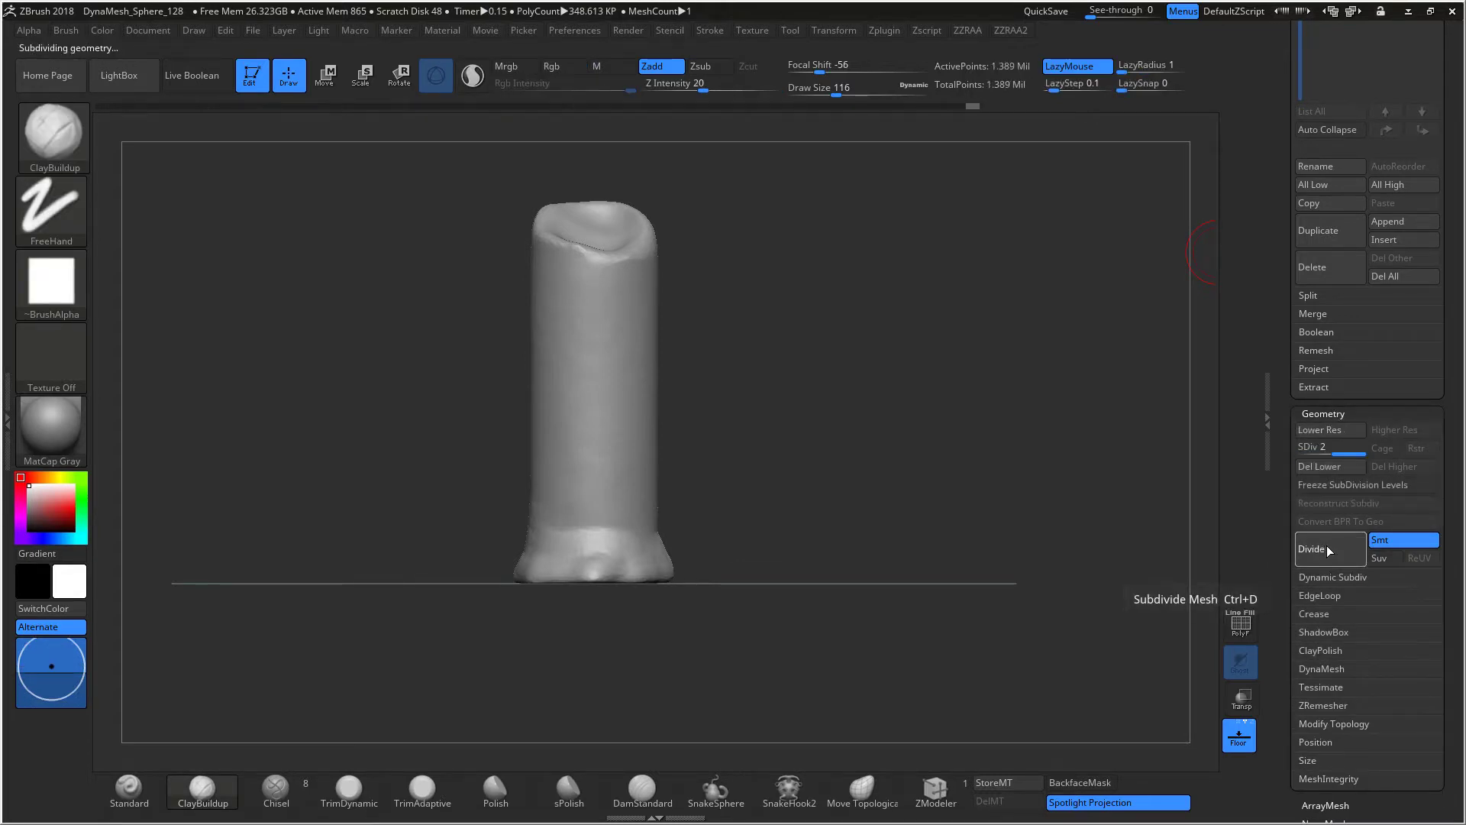
left_click(1328, 432)
Step: Choose the MaskLasso brush for masking and mask a long, tapered drip down the candle's front, starting just below the low rim
left_click_drag(759, 266, 761, 256)
mouse_move(761, 256)
left_mouse_down("alt")
mouse_move(776, 268)
mouse_move(768, 246)
left_mouse_up("alt")
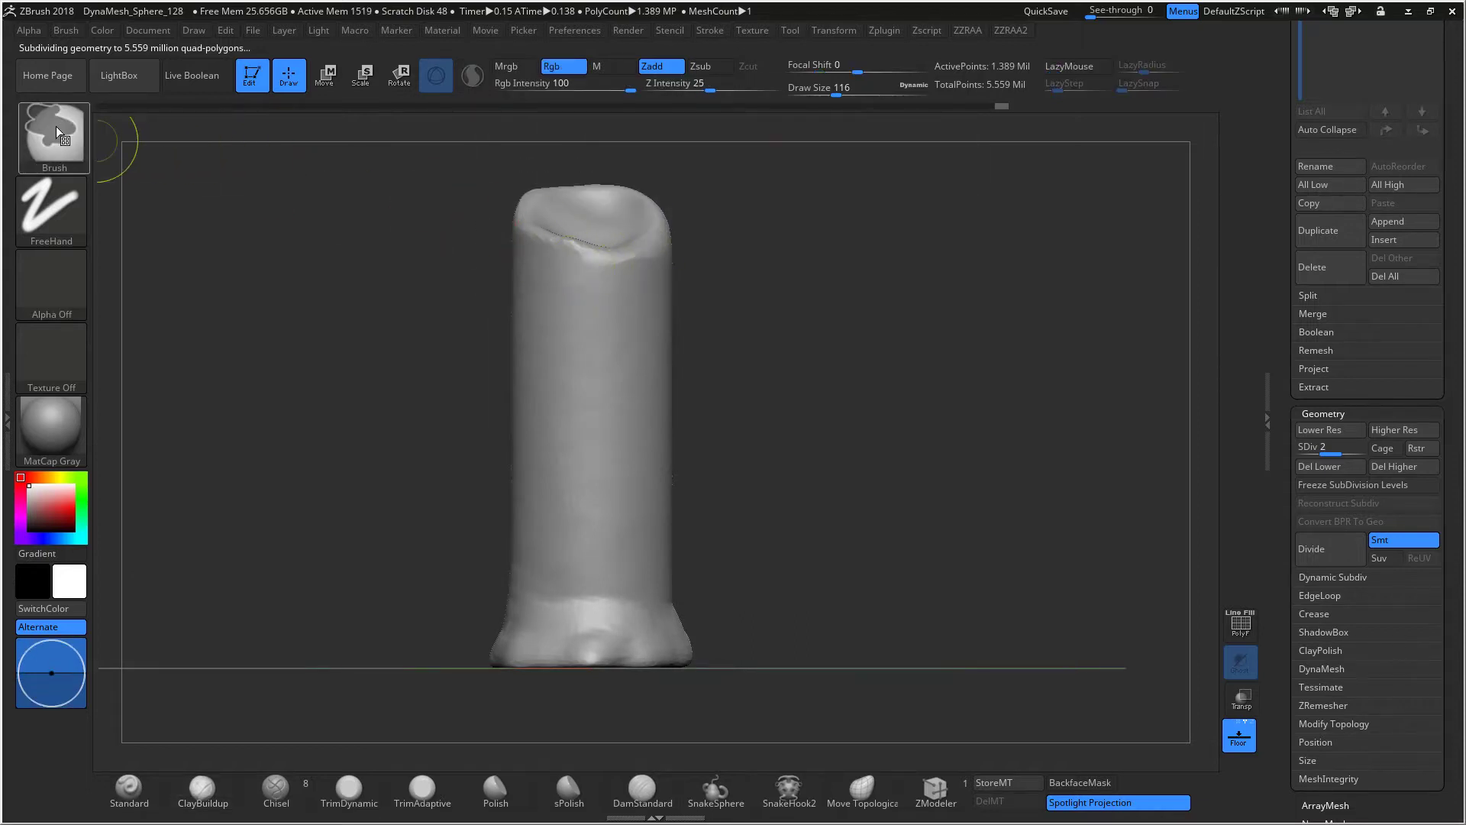
left_click(61, 129)
left_click(359, 218, "ctrl")
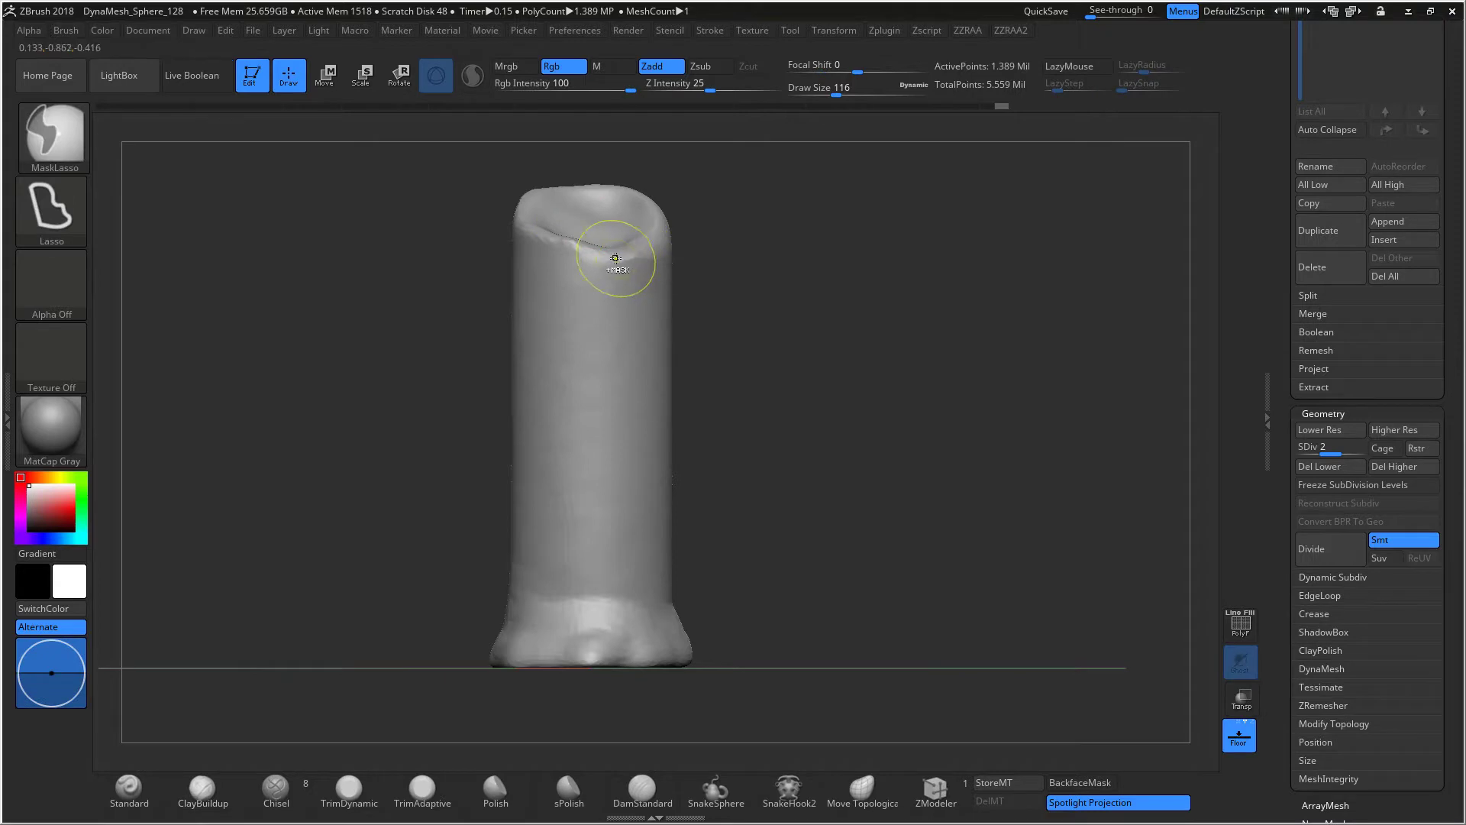
left_click_drag(627, 442, 615, 434, "ctrl")
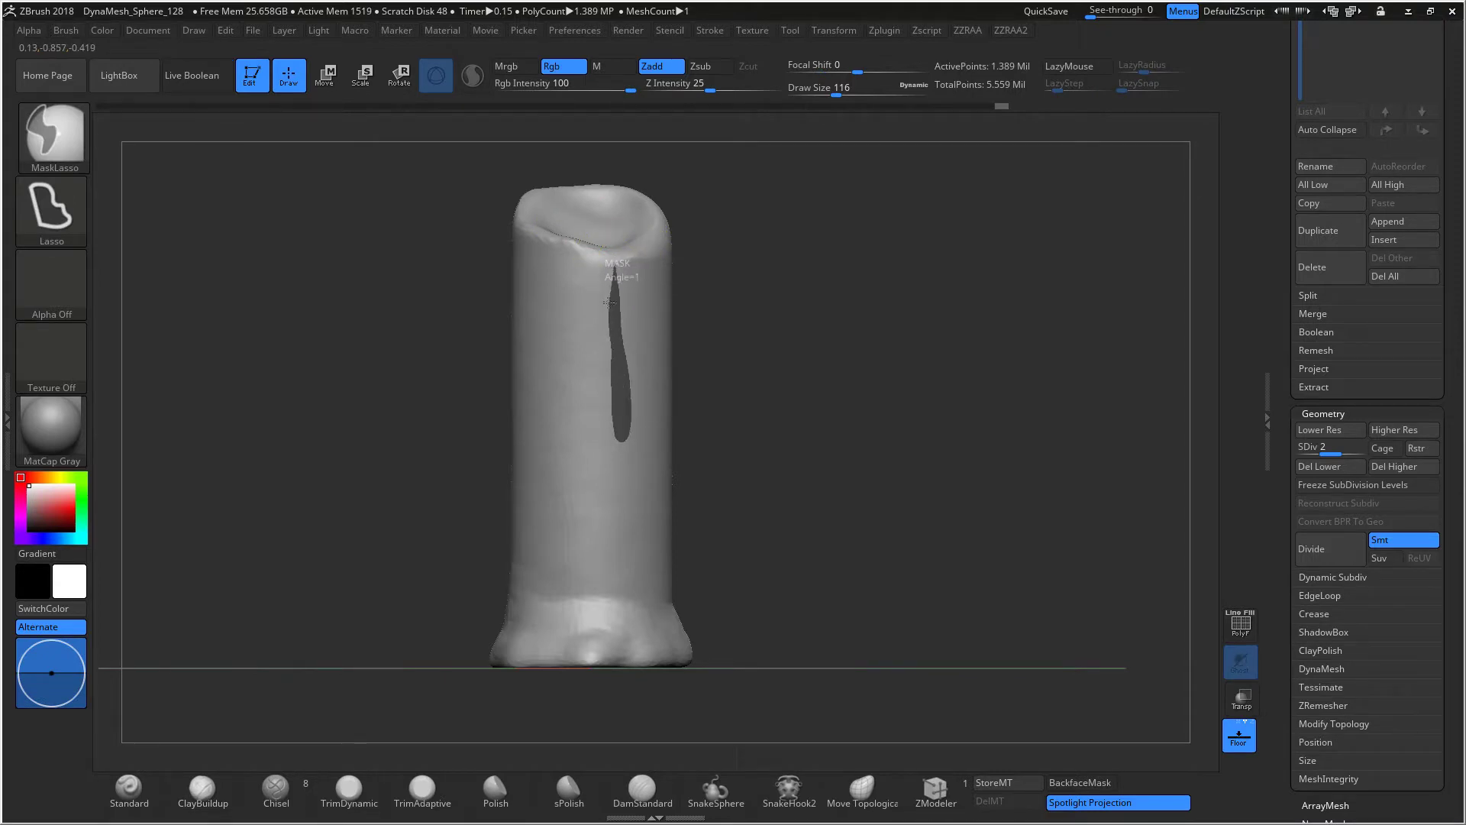
left_click_drag(608, 277, 612, 261, "ctrl")
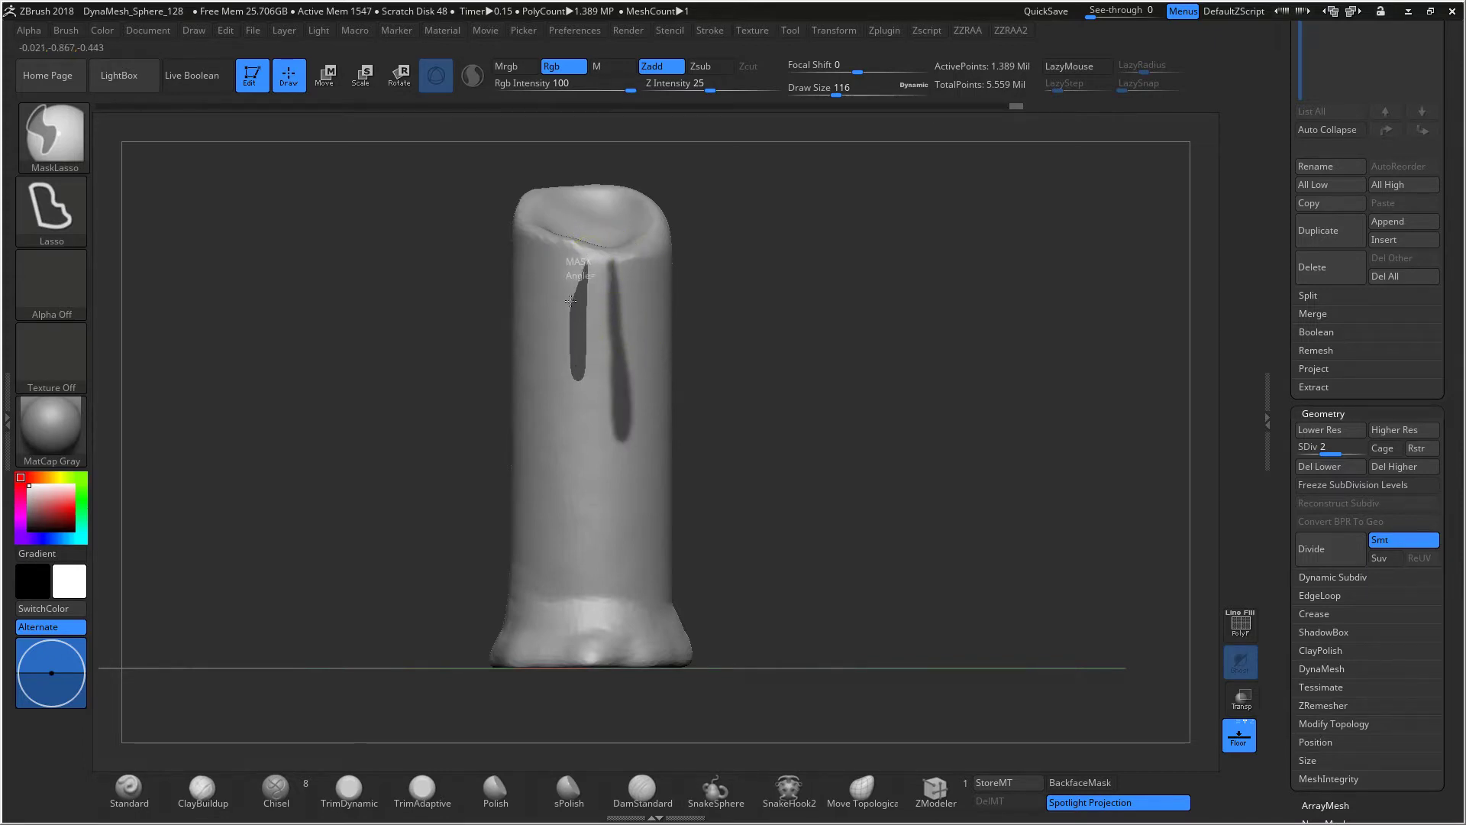
Step: Redraw the second drip mask thinner beside the first, then mask a short drip near the rim and another lower on the shaft
key("ctrl+z")
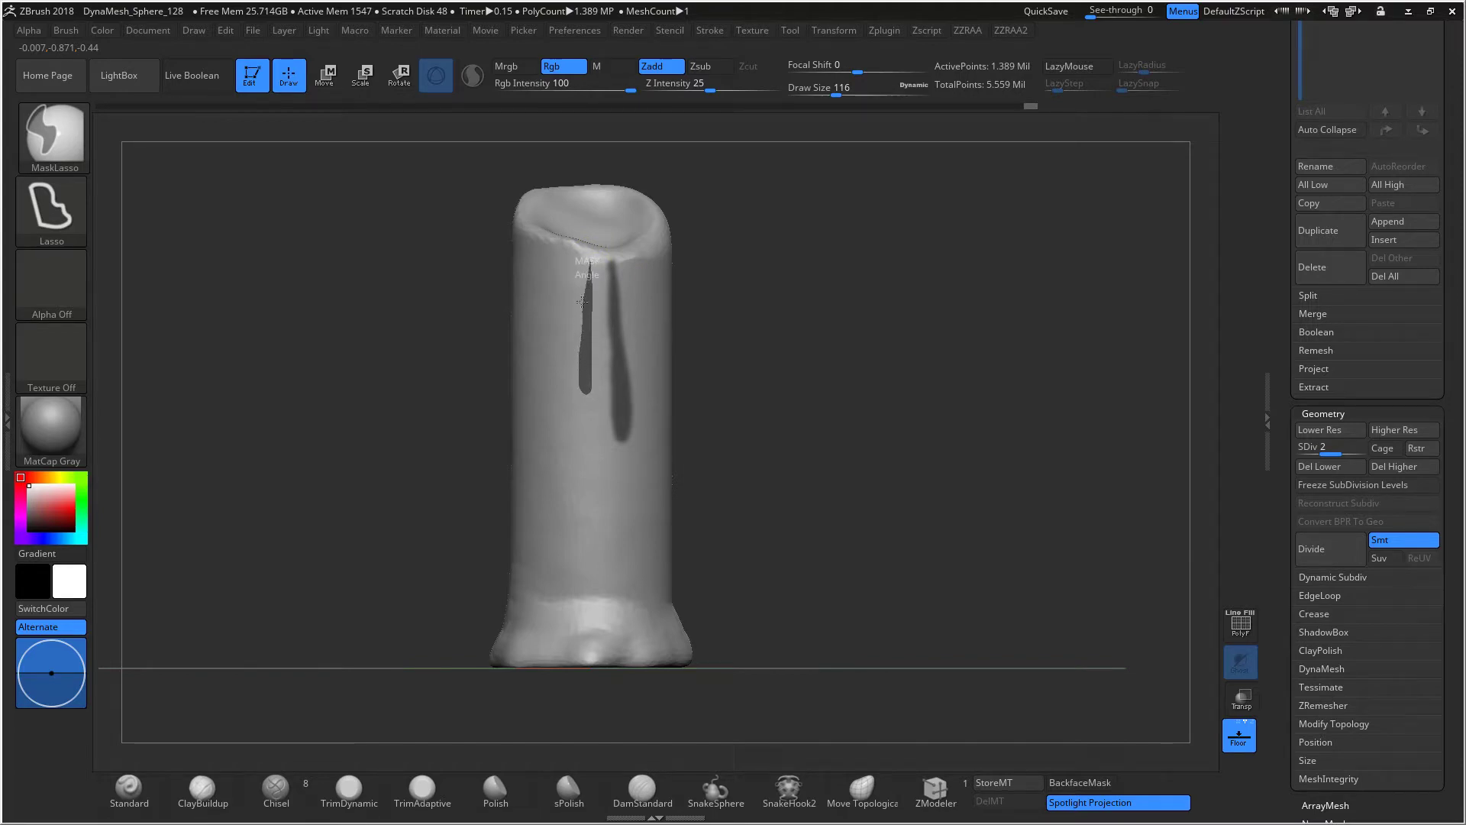
left_click_drag(779, 239, 717, 327)
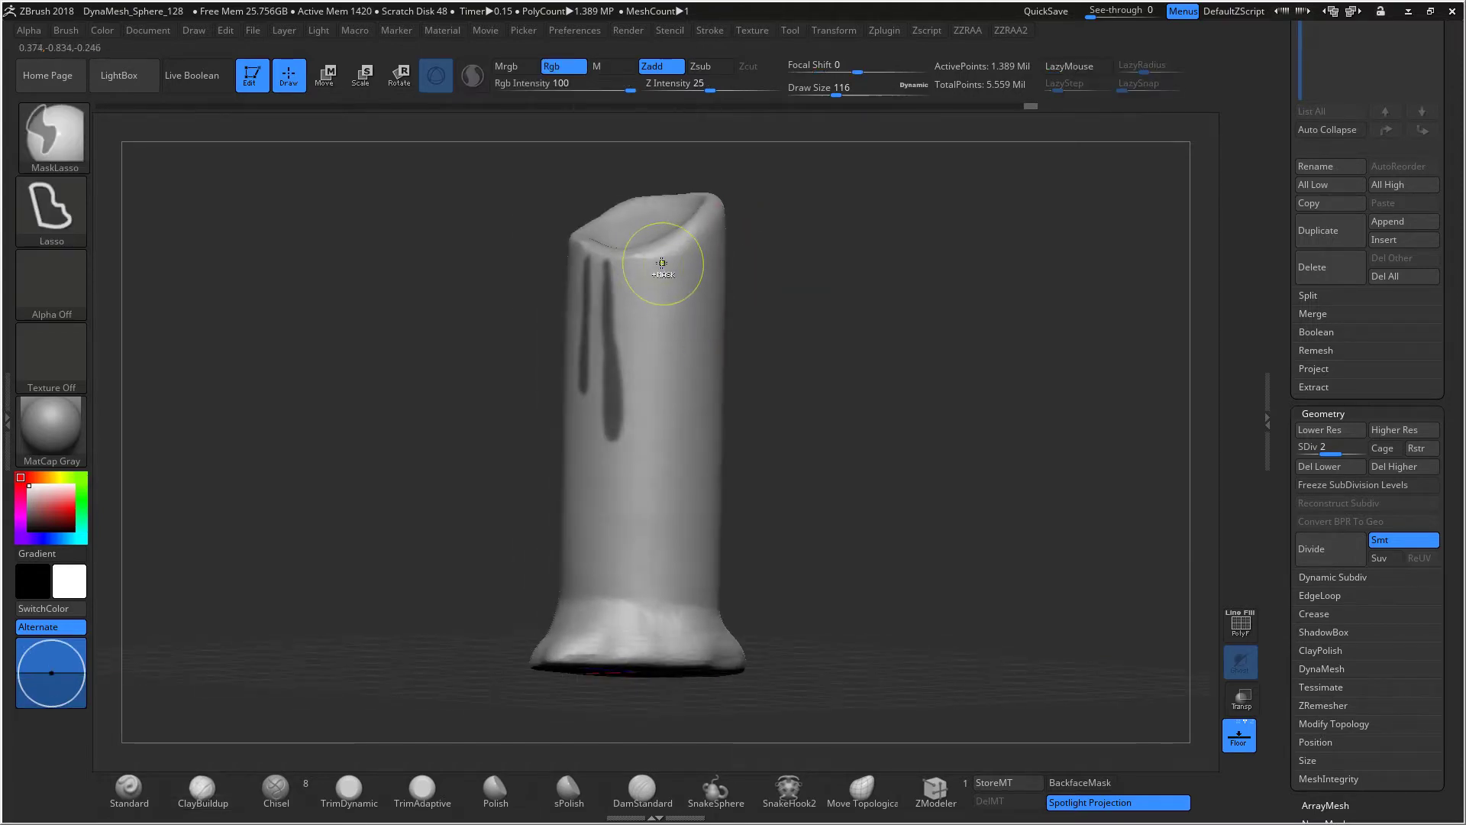
left_click_drag(646, 483, 645, 475, "ctrl")
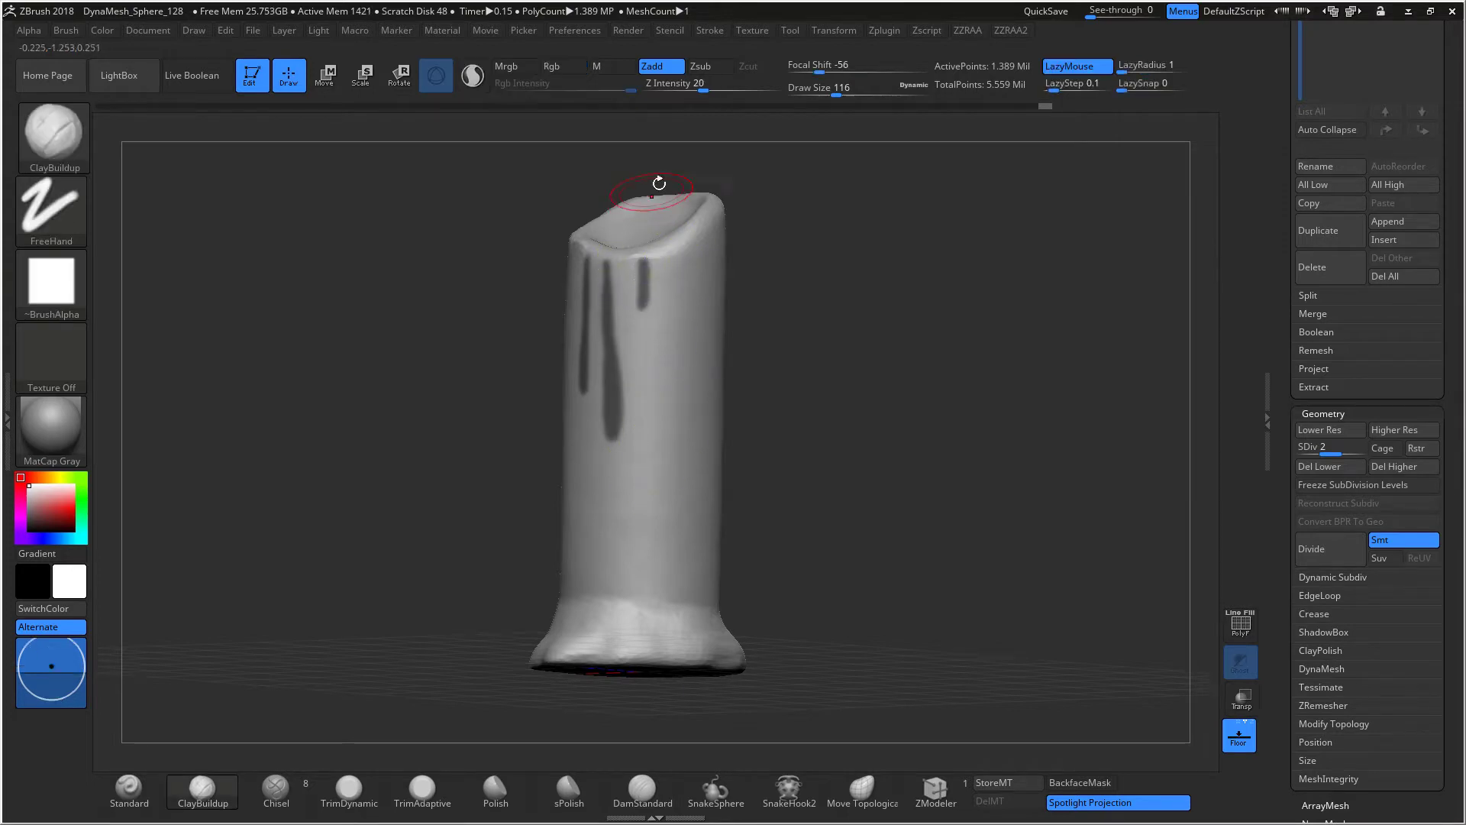
left_click_drag(654, 188, 713, 229)
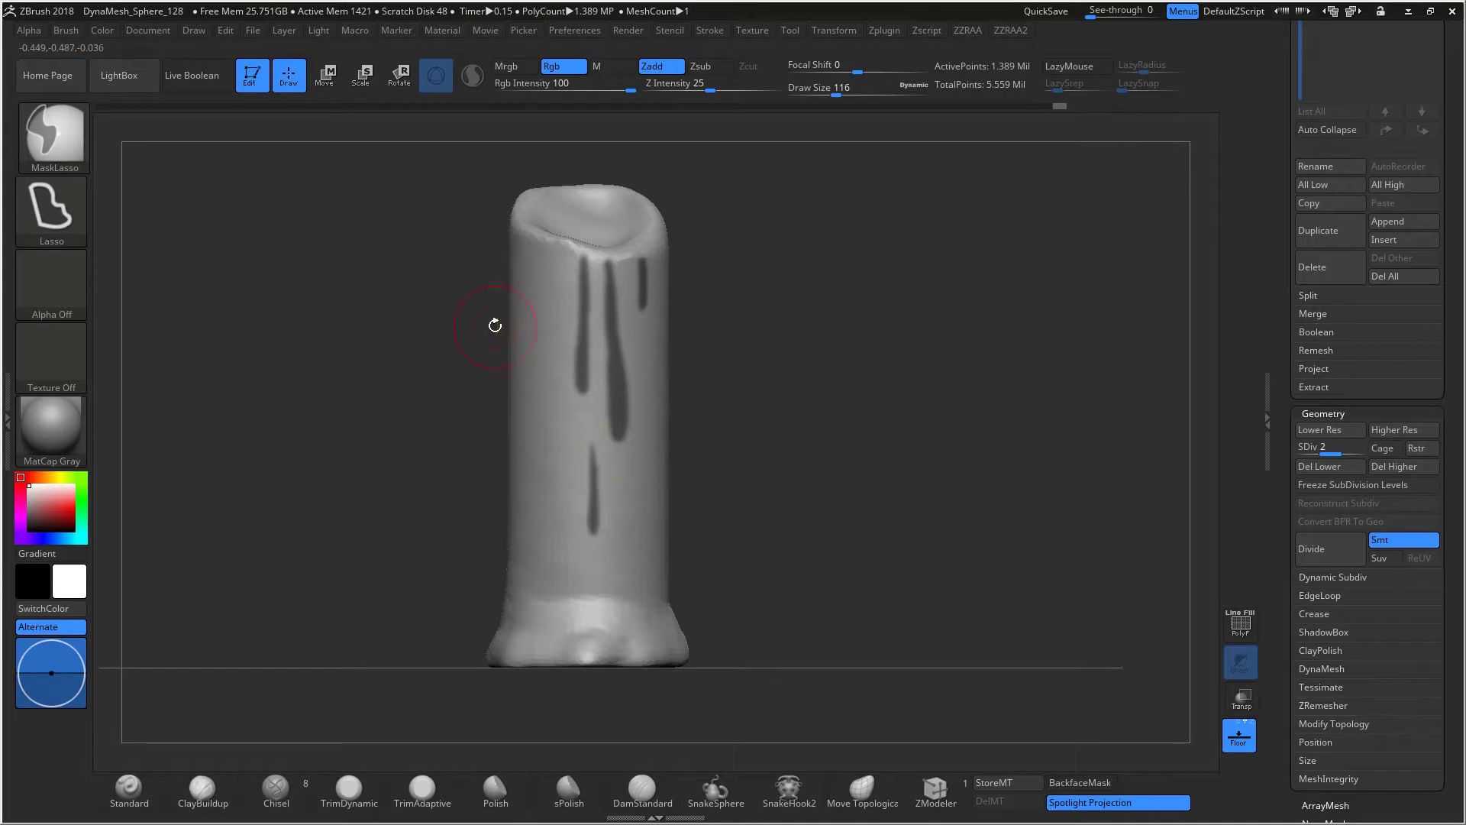
left_click_drag(491, 321, 524, 327)
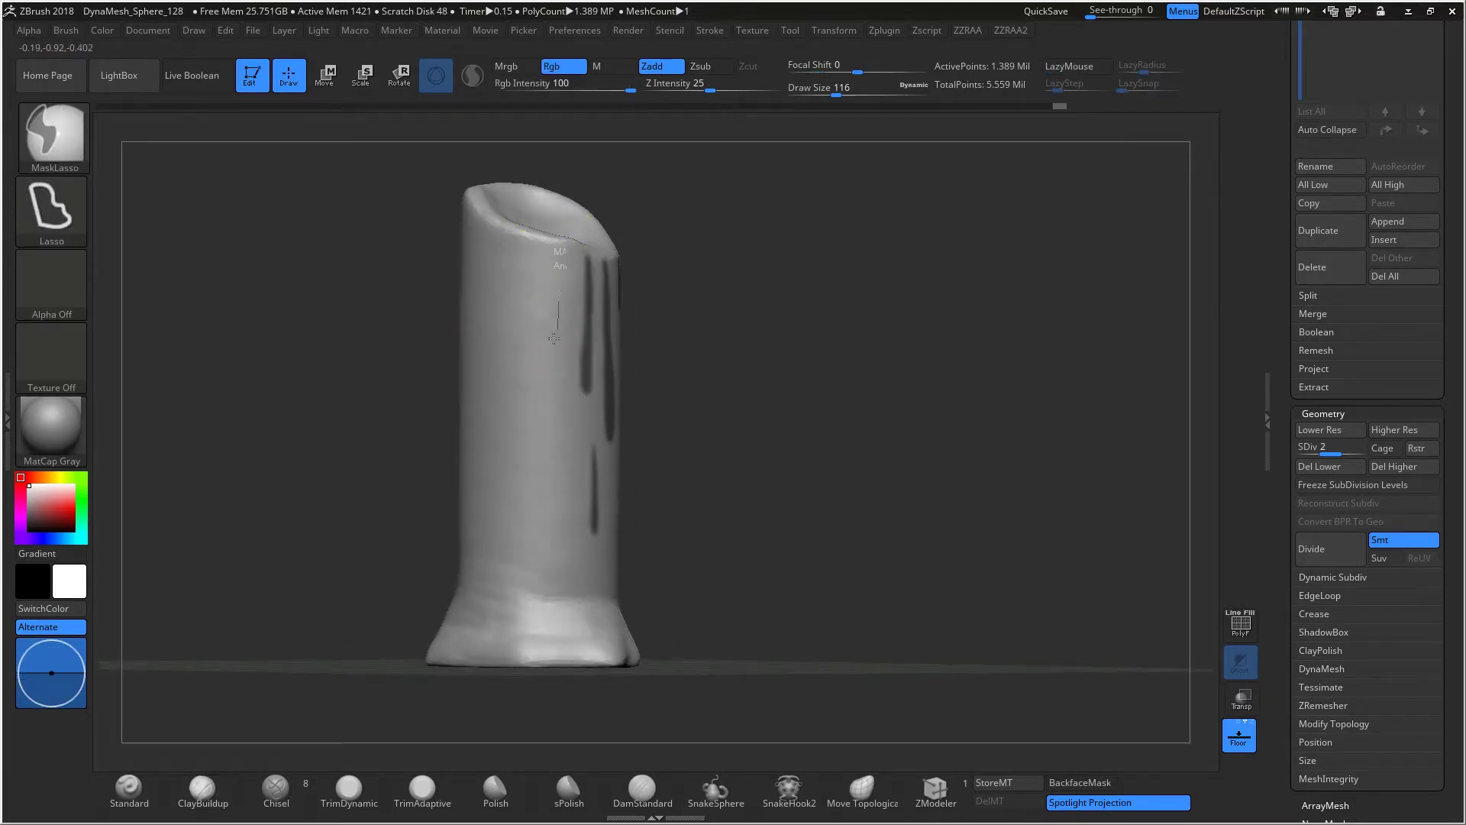
mouse_move(550, 252)
right_mouse_down()
mouse_move(680, 190)
mouse_move(552, 244)
right_mouse_up()
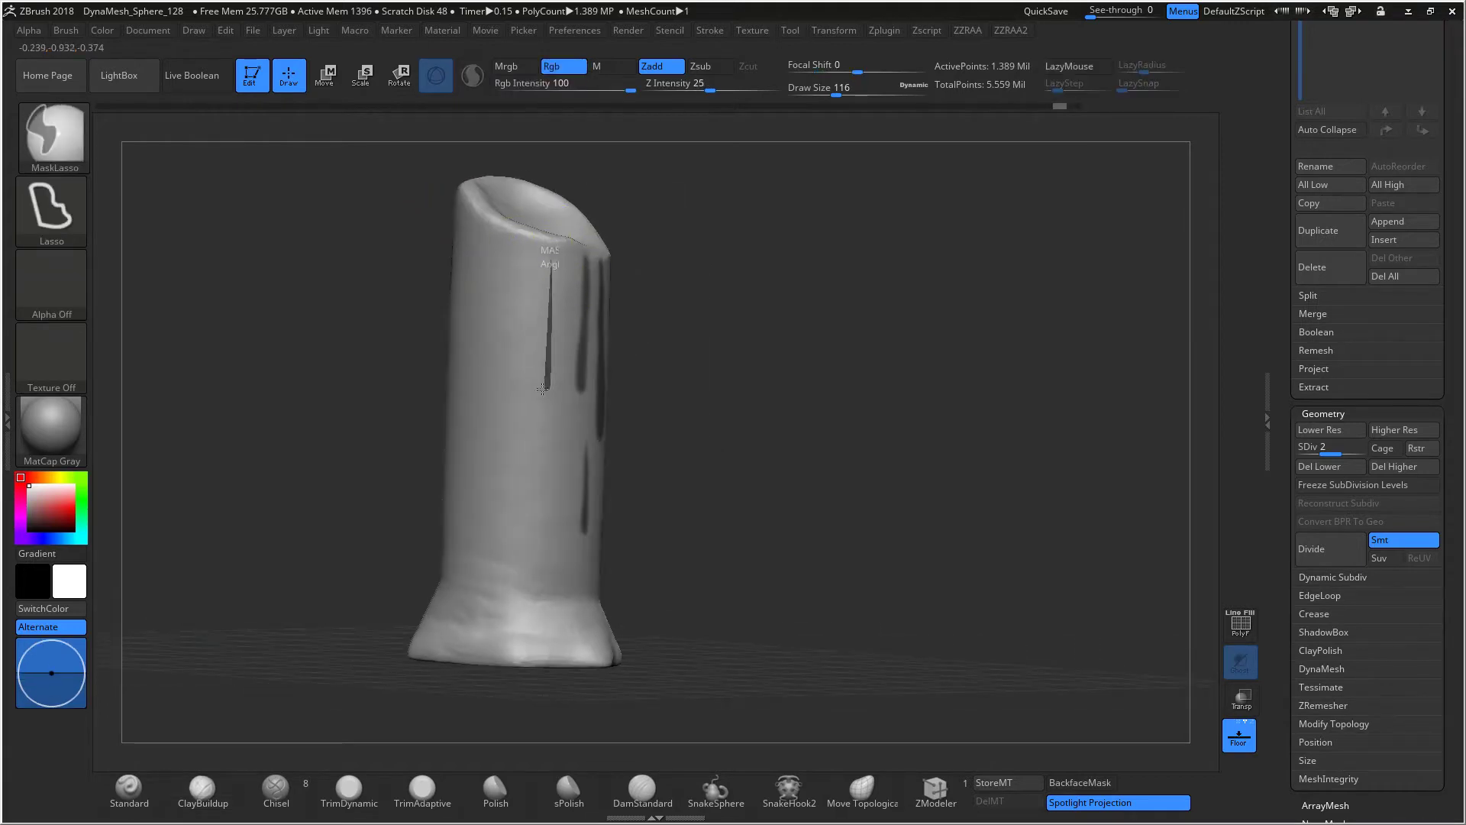
left_click_drag(727, 202, 690, 205)
key("ctrl+z")
key("ctrl")
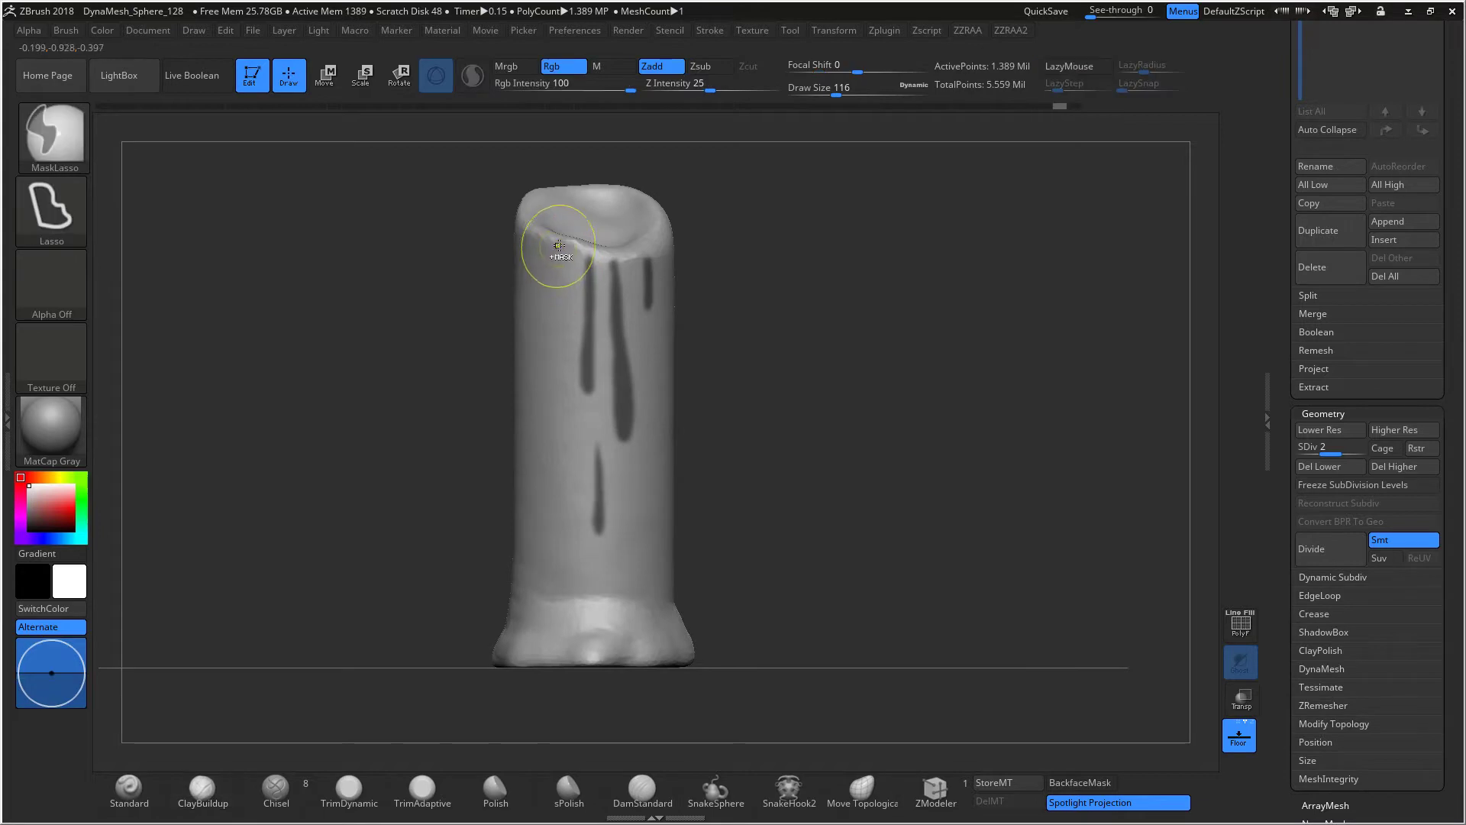
left_click_drag(553, 442, 545, 411, "ctrl")
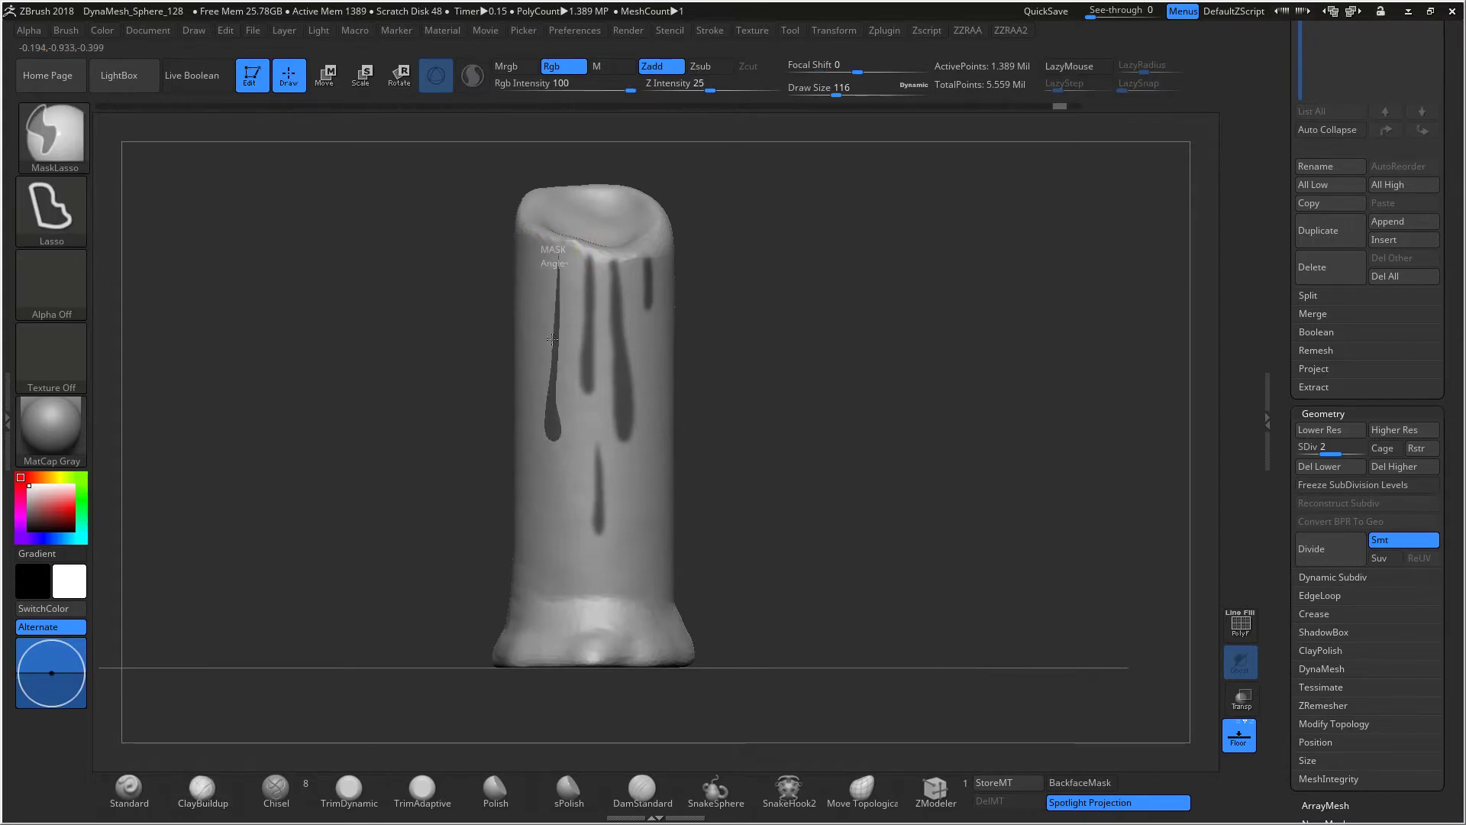
key("ctrl+z")
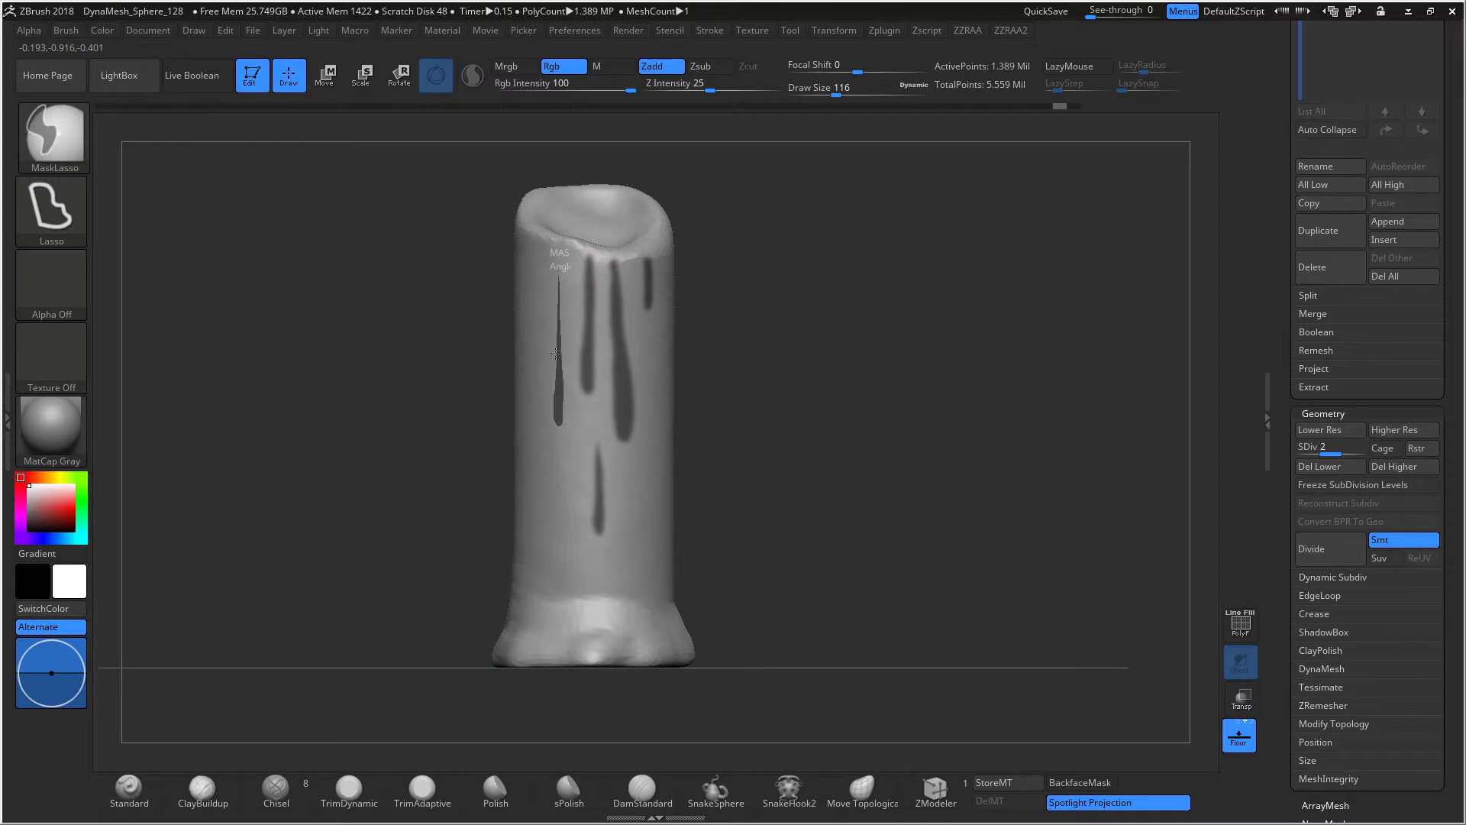
key("ctrl+z")
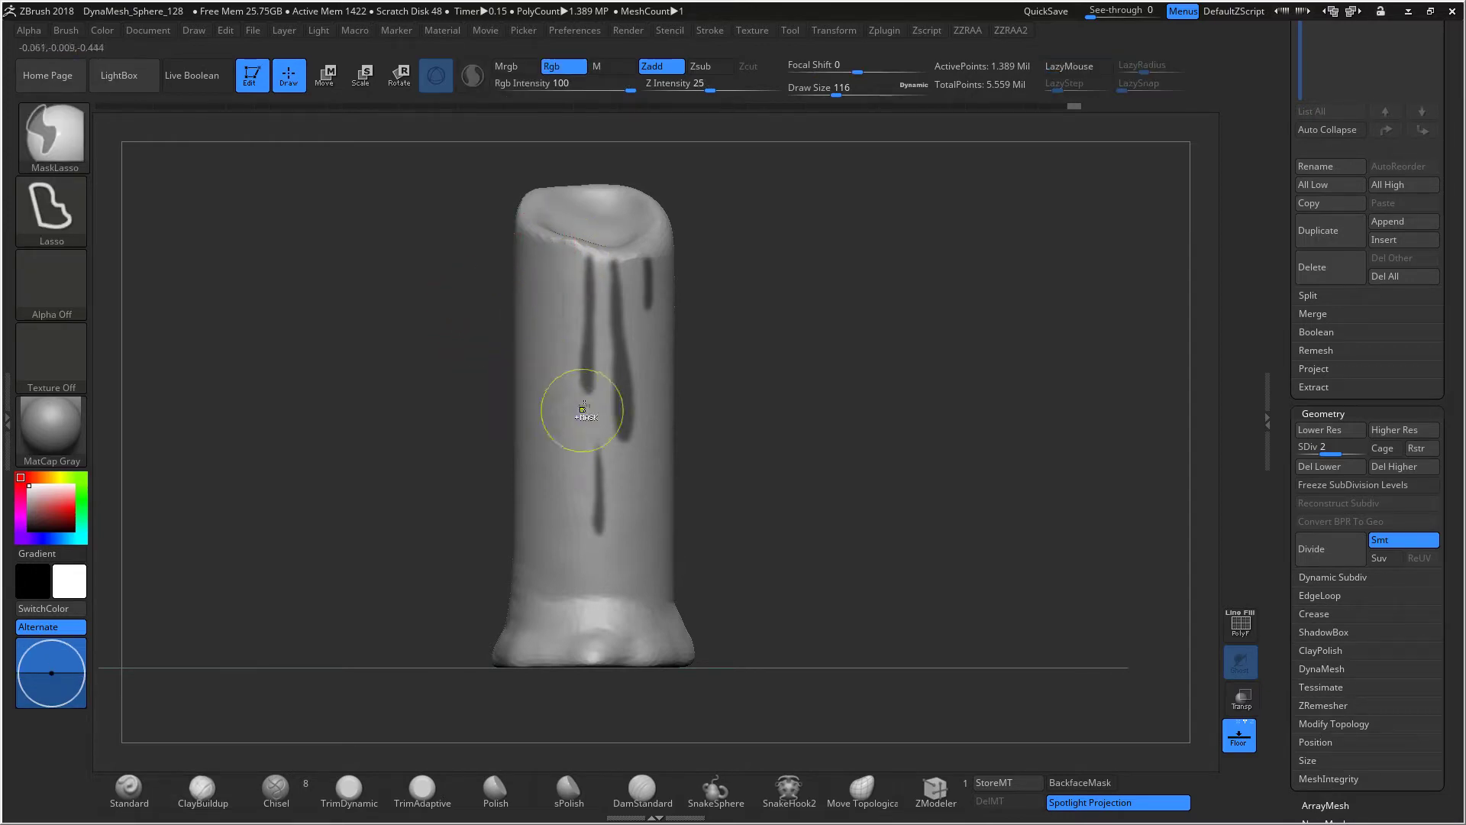
Step: Invert the mask and set the ClayBuildup brush to no alpha with a draw size of 77
left_click(485, 318, "ctrl")
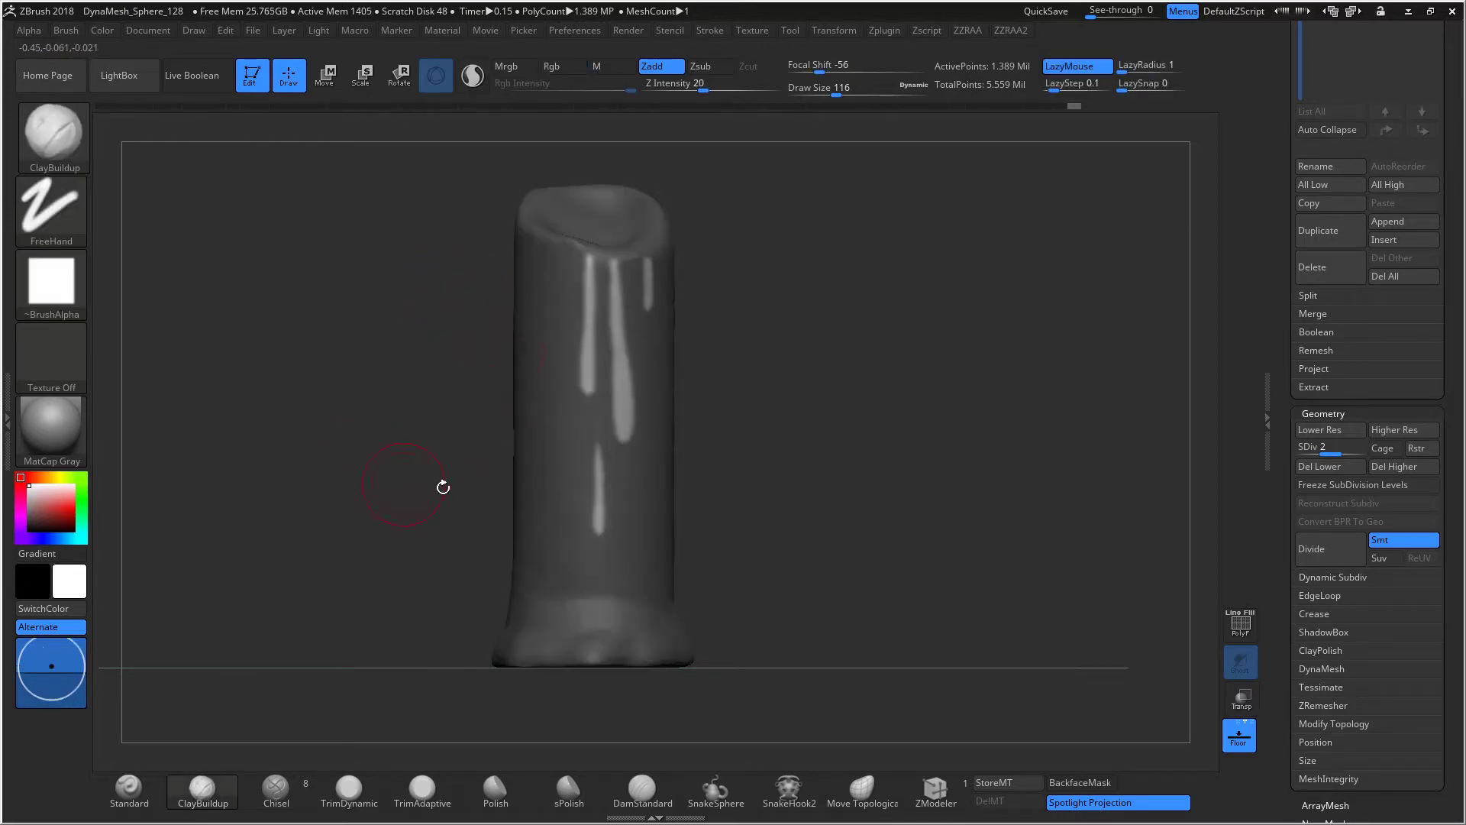
key("space")
left_click(679, 459)
left_click(52, 283)
left_click(141, 288)
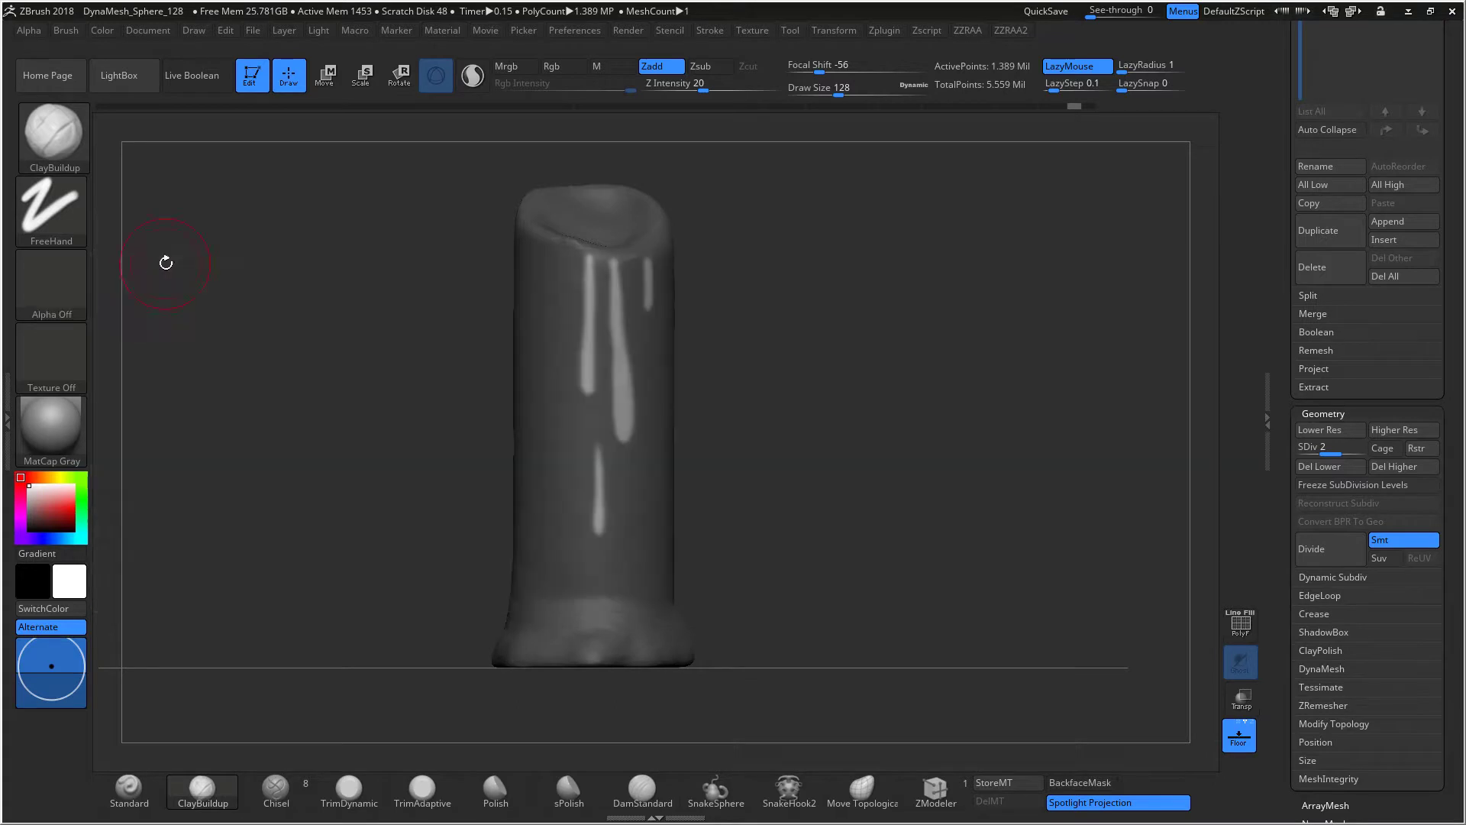
key("space")
left_click(621, 430)
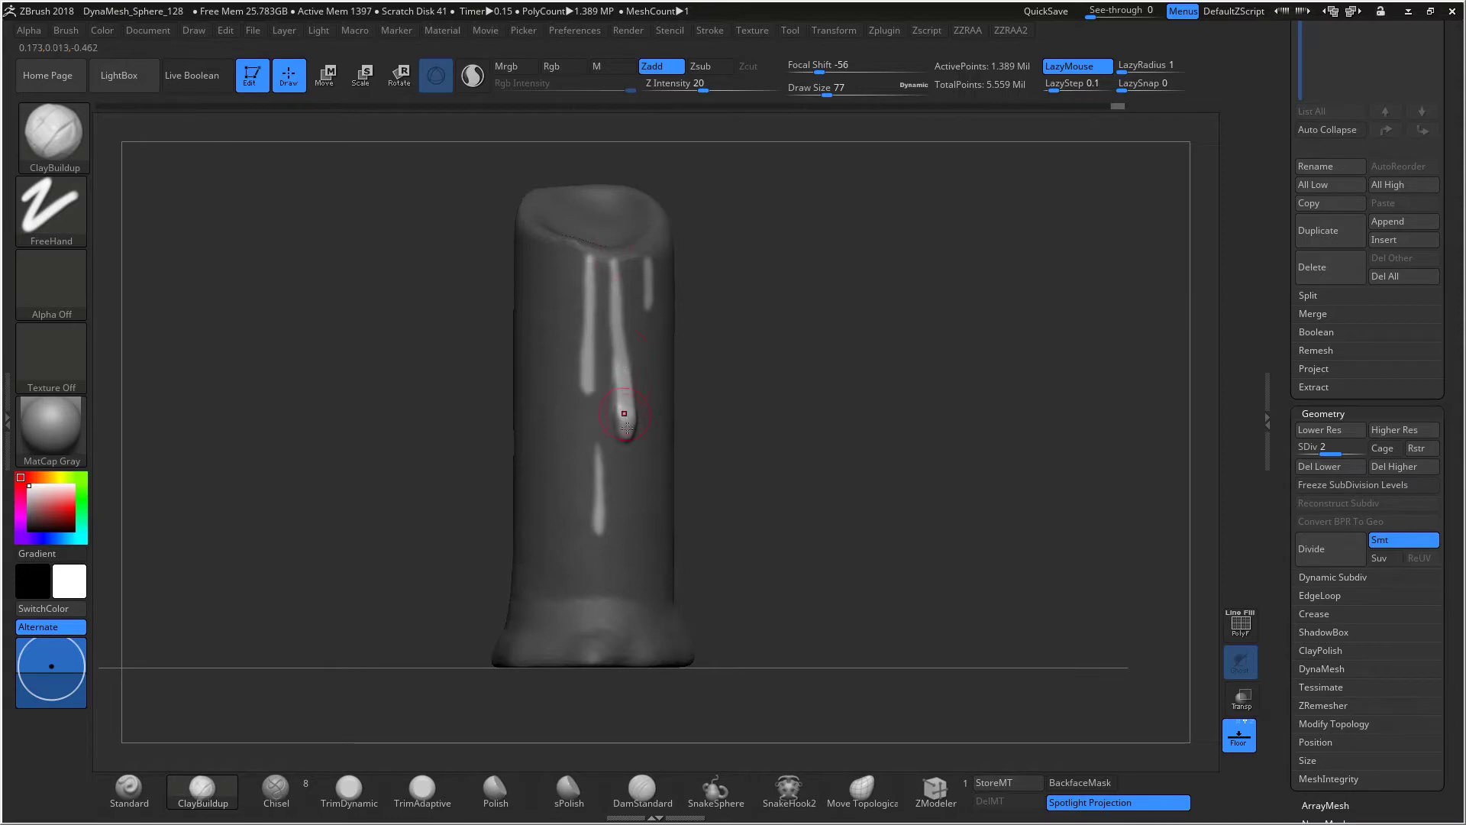
Step: Build up the four unmasked drips on the candle's front with ClayBuildup strokes, rounding their lower ends
mouse_move(638, 424)
left_mouse_down()
mouse_move(635, 380)
mouse_move(630, 436)
left_mouse_up()
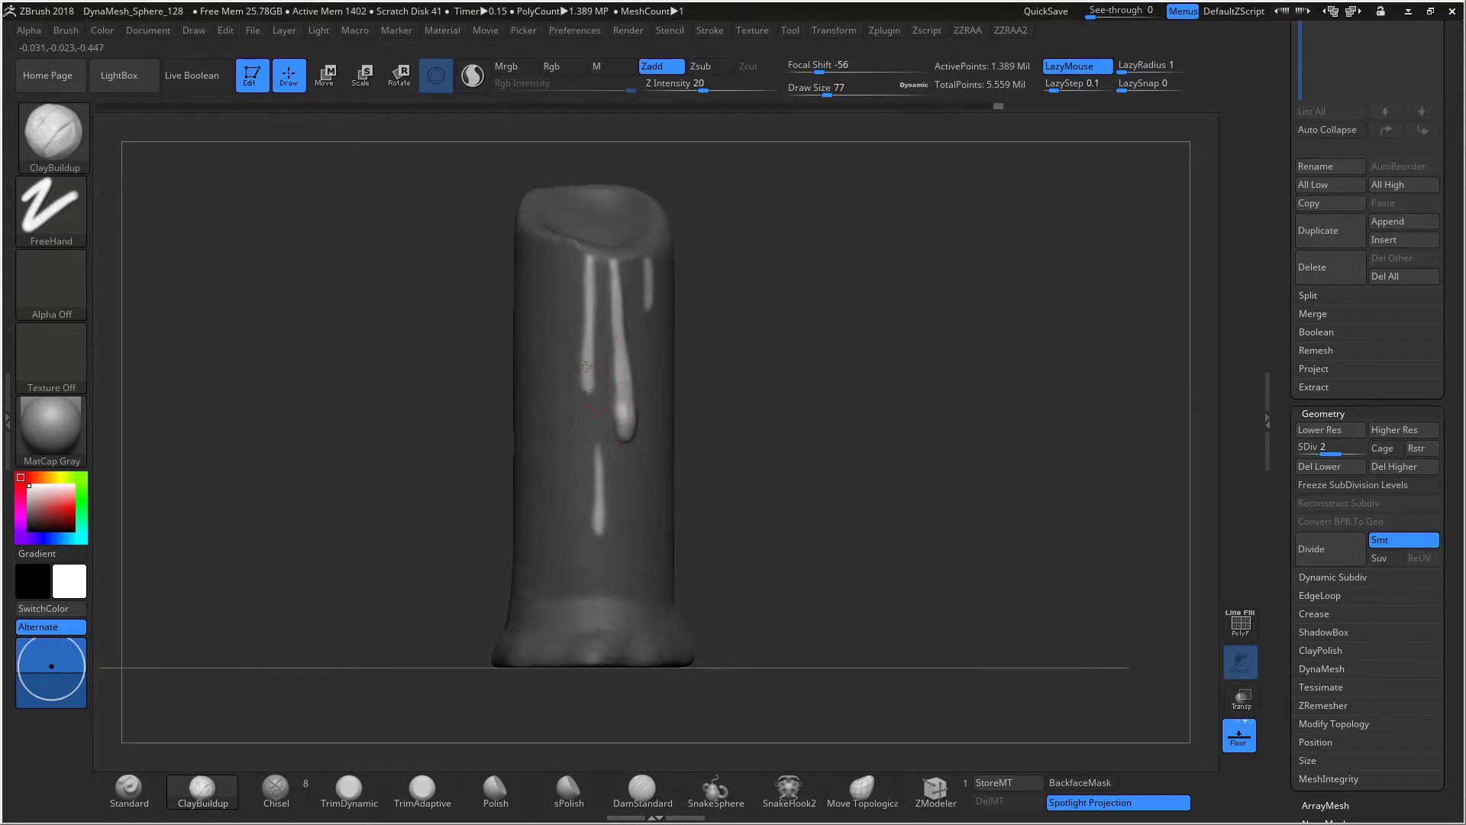
left_click_drag(586, 368, 586, 401)
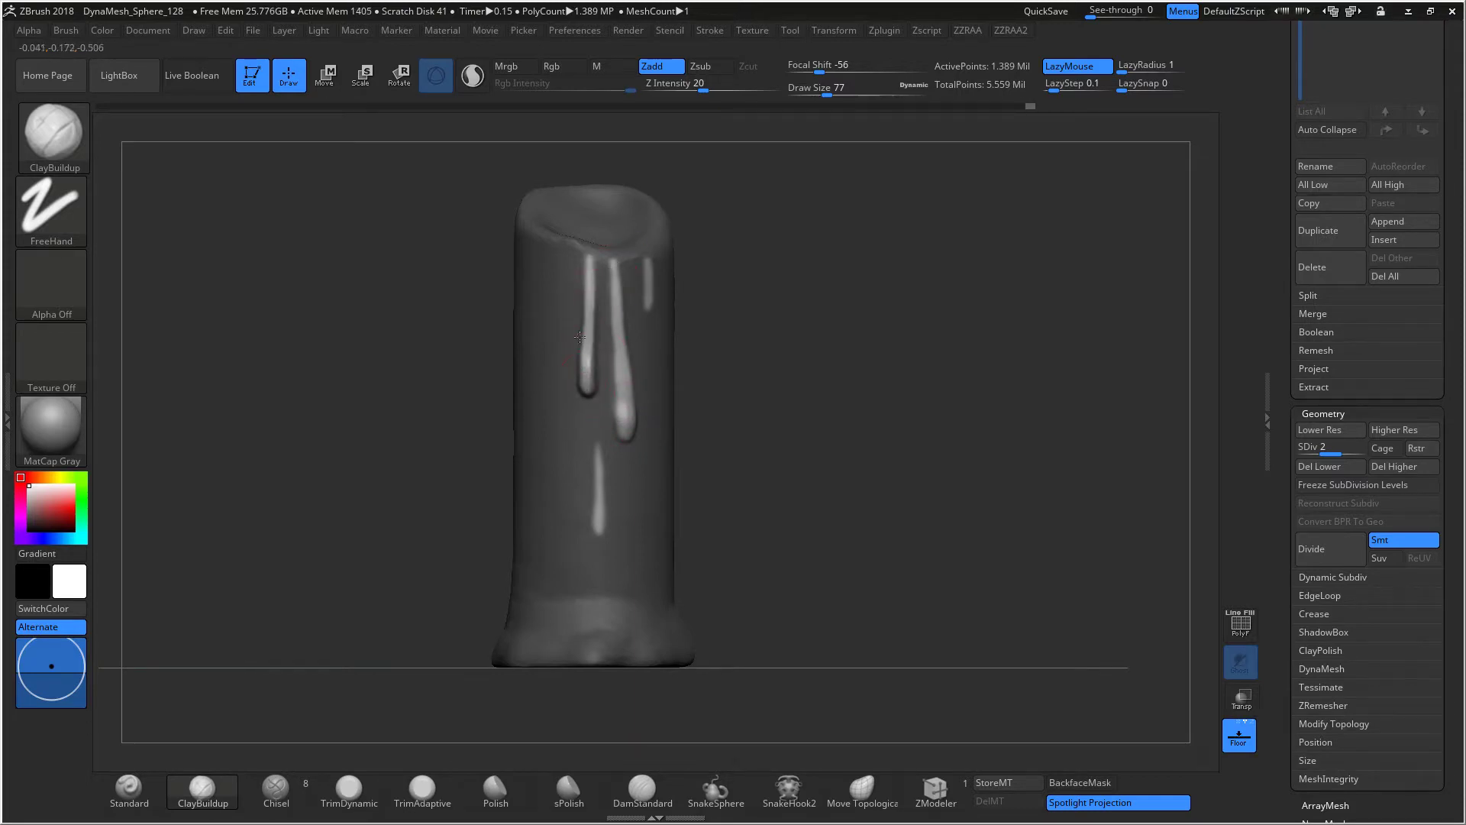
left_click_drag(717, 284, 663, 287)
left_click_drag(650, 310, 648, 297)
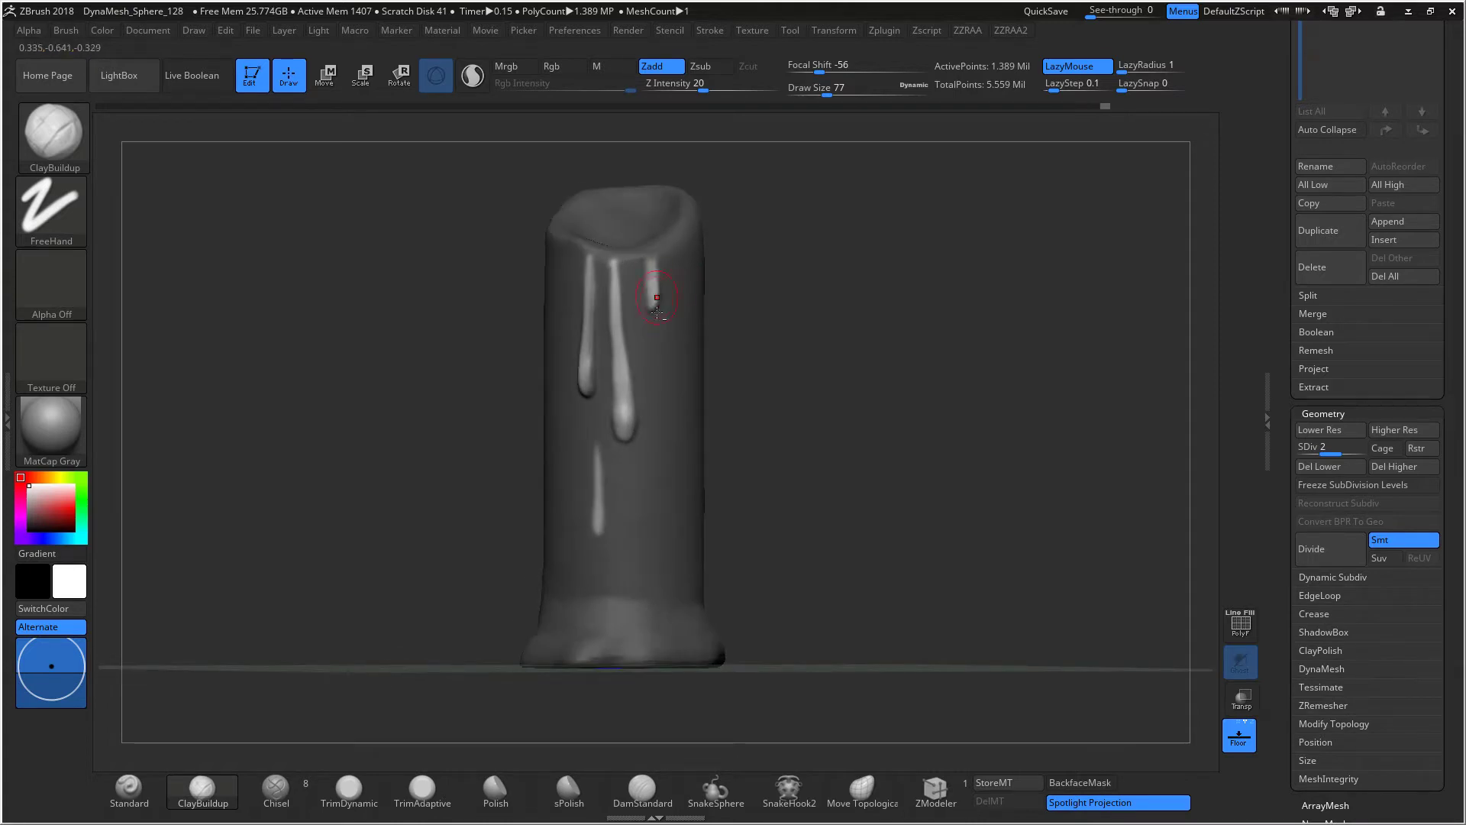
left_click_drag(586, 516, 591, 505)
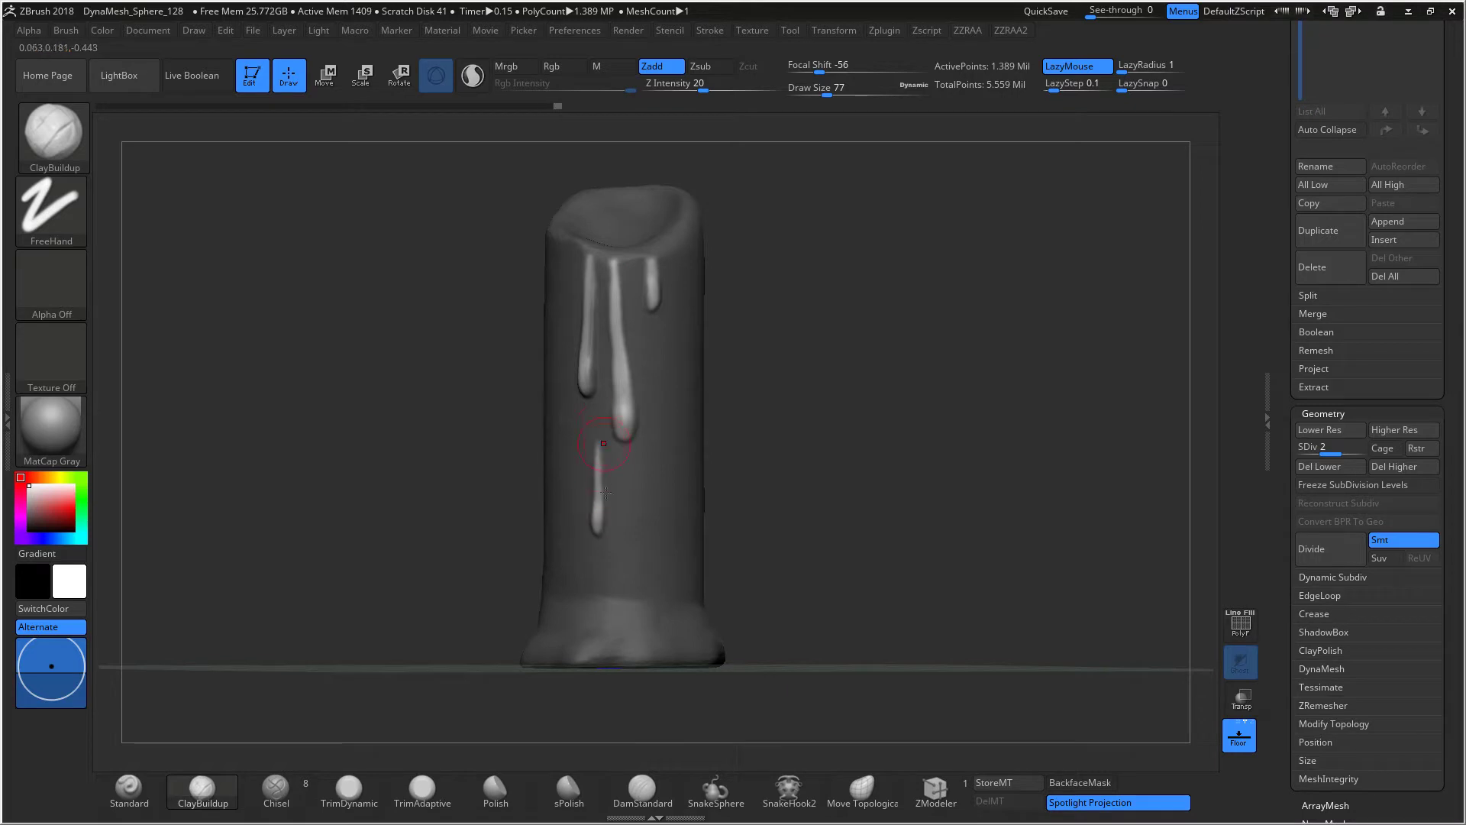
left_click_drag(600, 452, 599, 446)
mouse_move(752, 389)
left_mouse_down()
mouse_move(871, 393)
mouse_move(844, 401)
left_mouse_up()
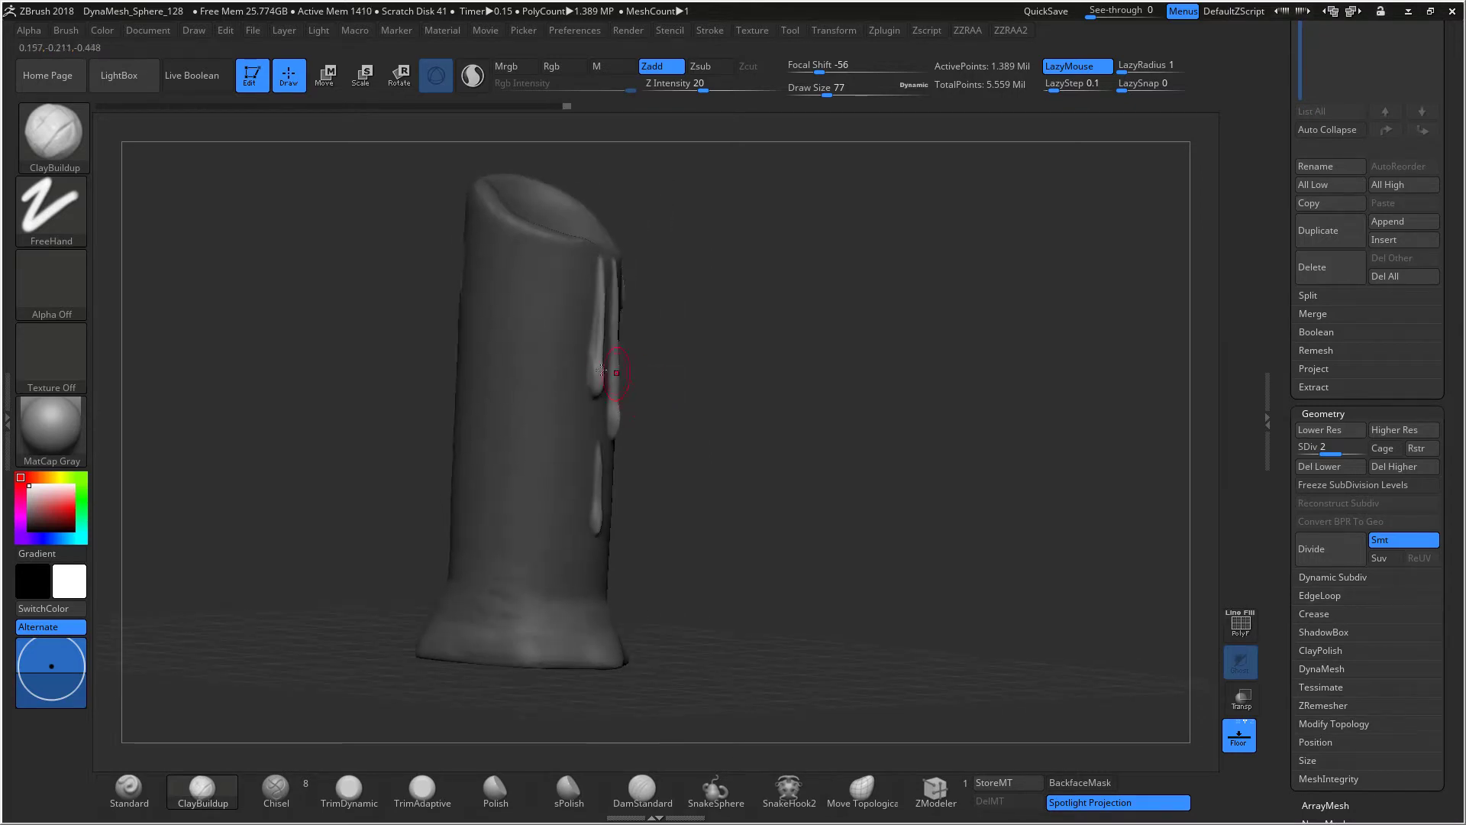
left_click_drag(752, 355, 656, 340)
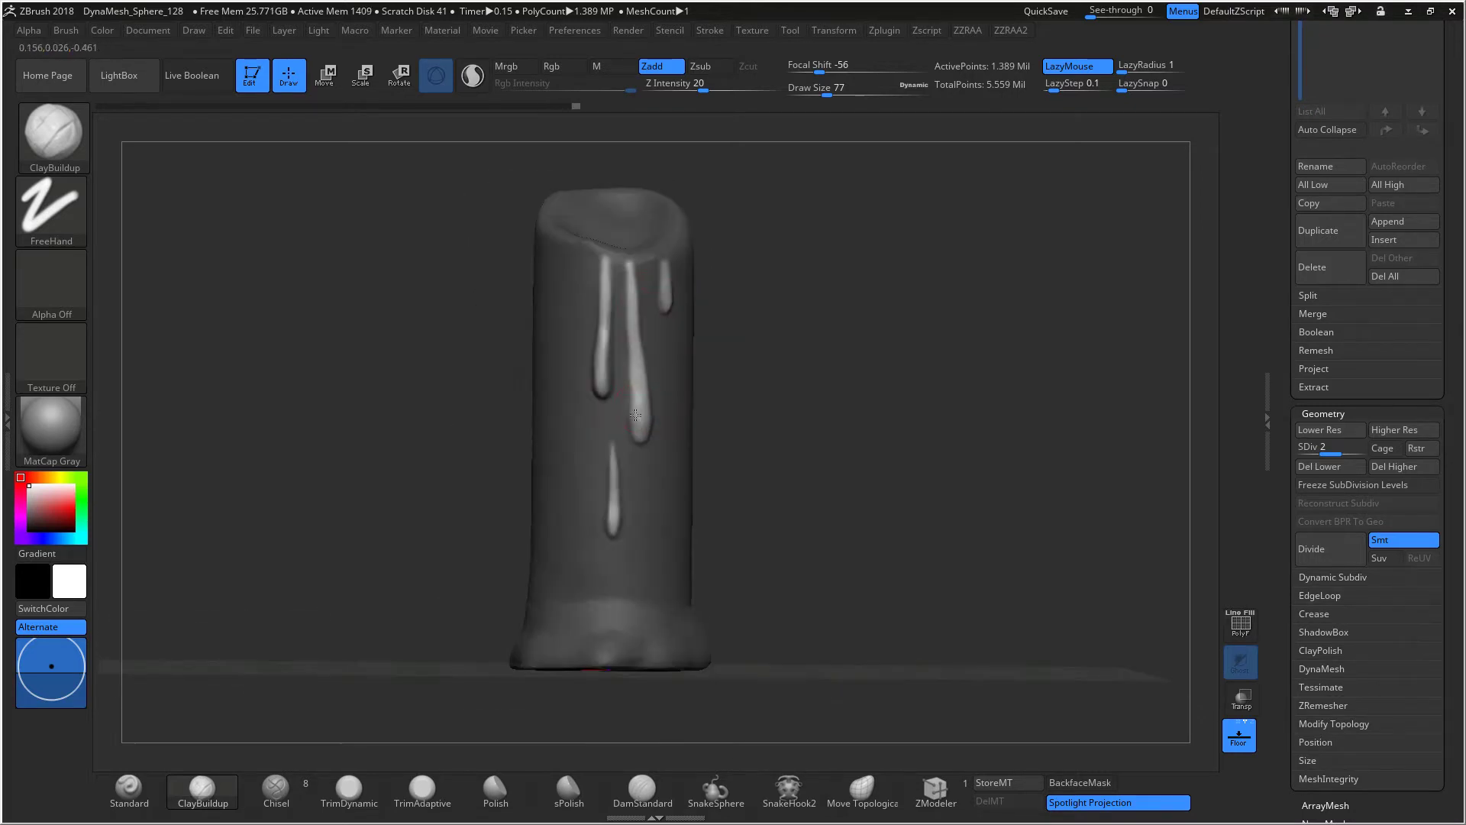
Step: Replace the mask with three lasso-drawn drips of different lengths on the candle's back, starting near the rim, and invert it
mouse_move(746, 257)
left_mouse_down()
mouse_move(809, 263)
mouse_move(645, 295)
left_mouse_up()
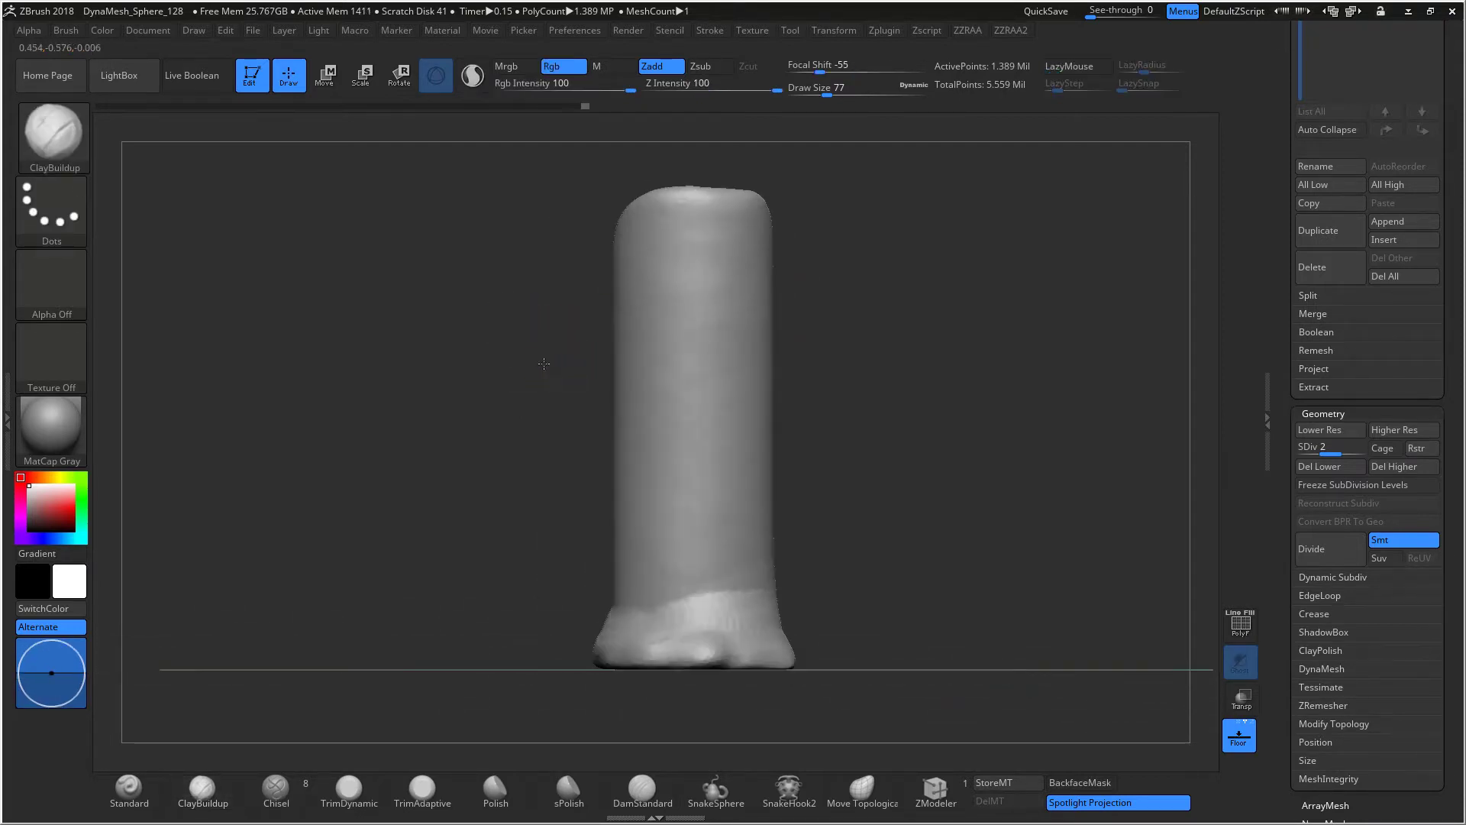
key("ctrl")
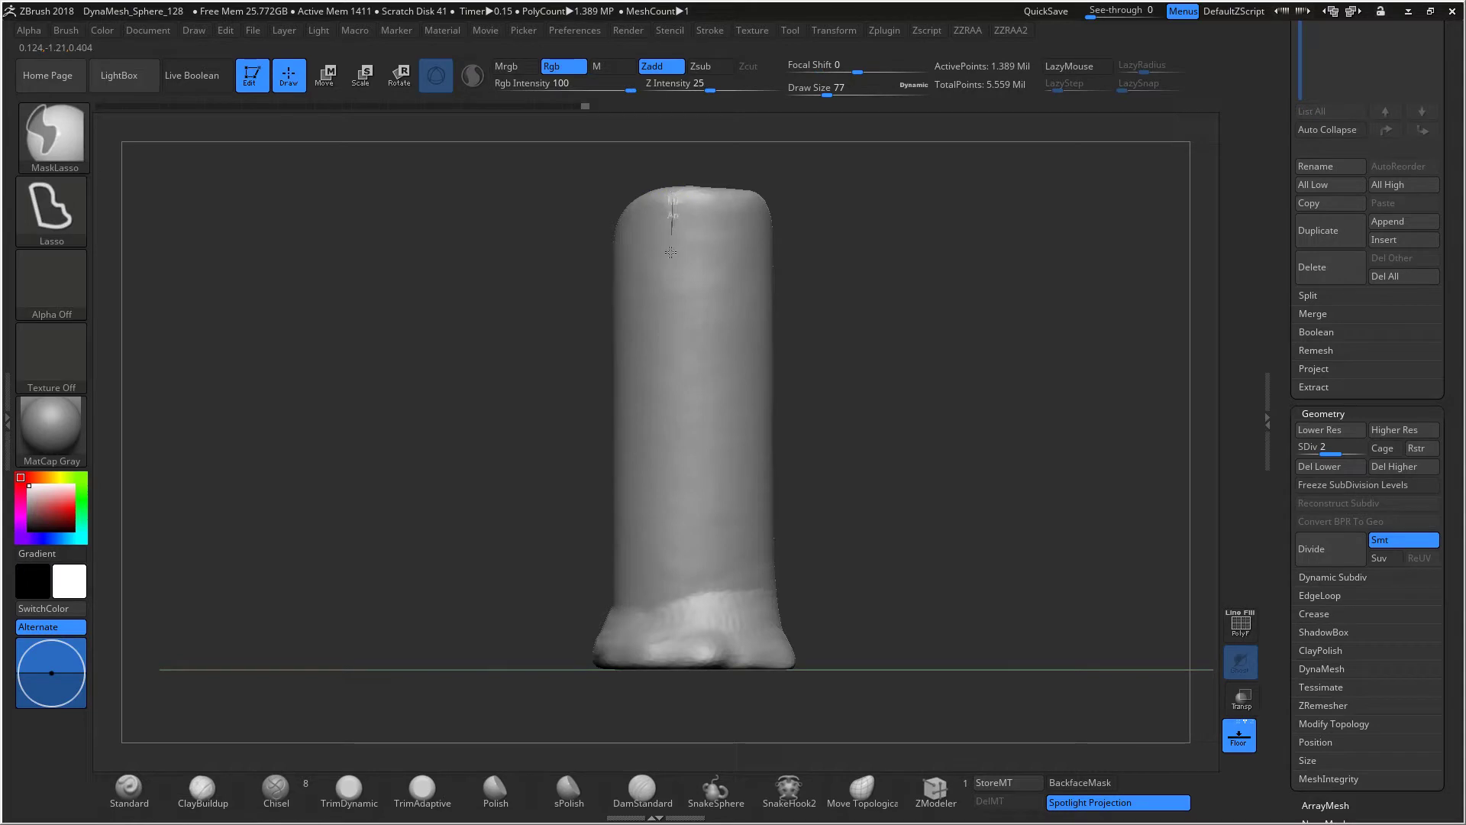
mouse_move(670, 252)
left_mouse_down("ctrl")
mouse_move(688, 247)
mouse_move(679, 200)
mouse_move(649, 267)
mouse_move(650, 210)
mouse_move(712, 385)
mouse_move(721, 208)
left_mouse_up("ctrl")
left_click(545, 286, "ctrl")
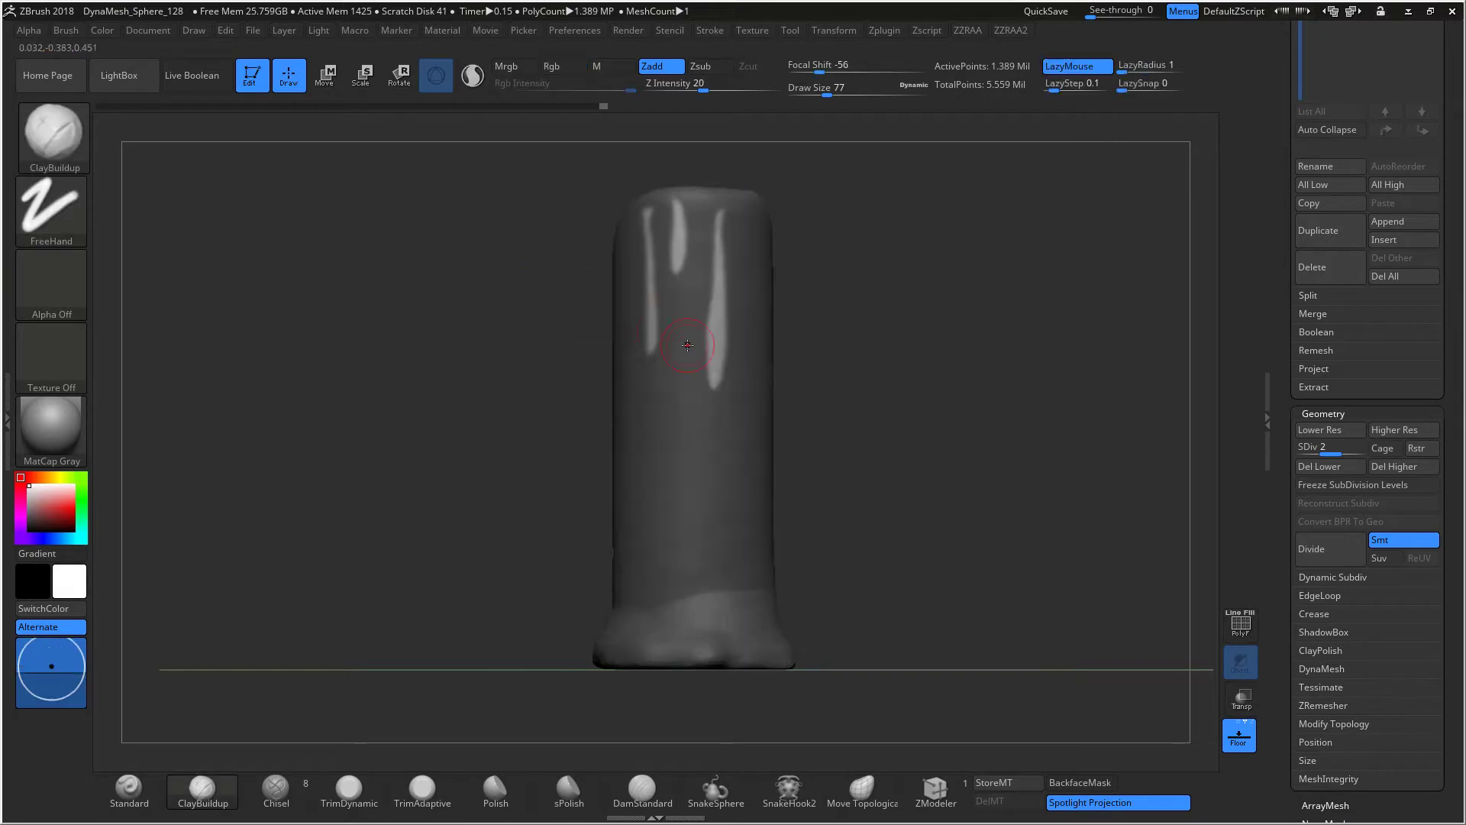
Step: Build up the three drips on the candle's back with ClayBuildup strokes and clear the mask
mouse_move(704, 356)
left_mouse_down()
mouse_move(724, 252)
mouse_move(682, 243)
left_mouse_up()
left_click_drag(651, 334, 648, 211)
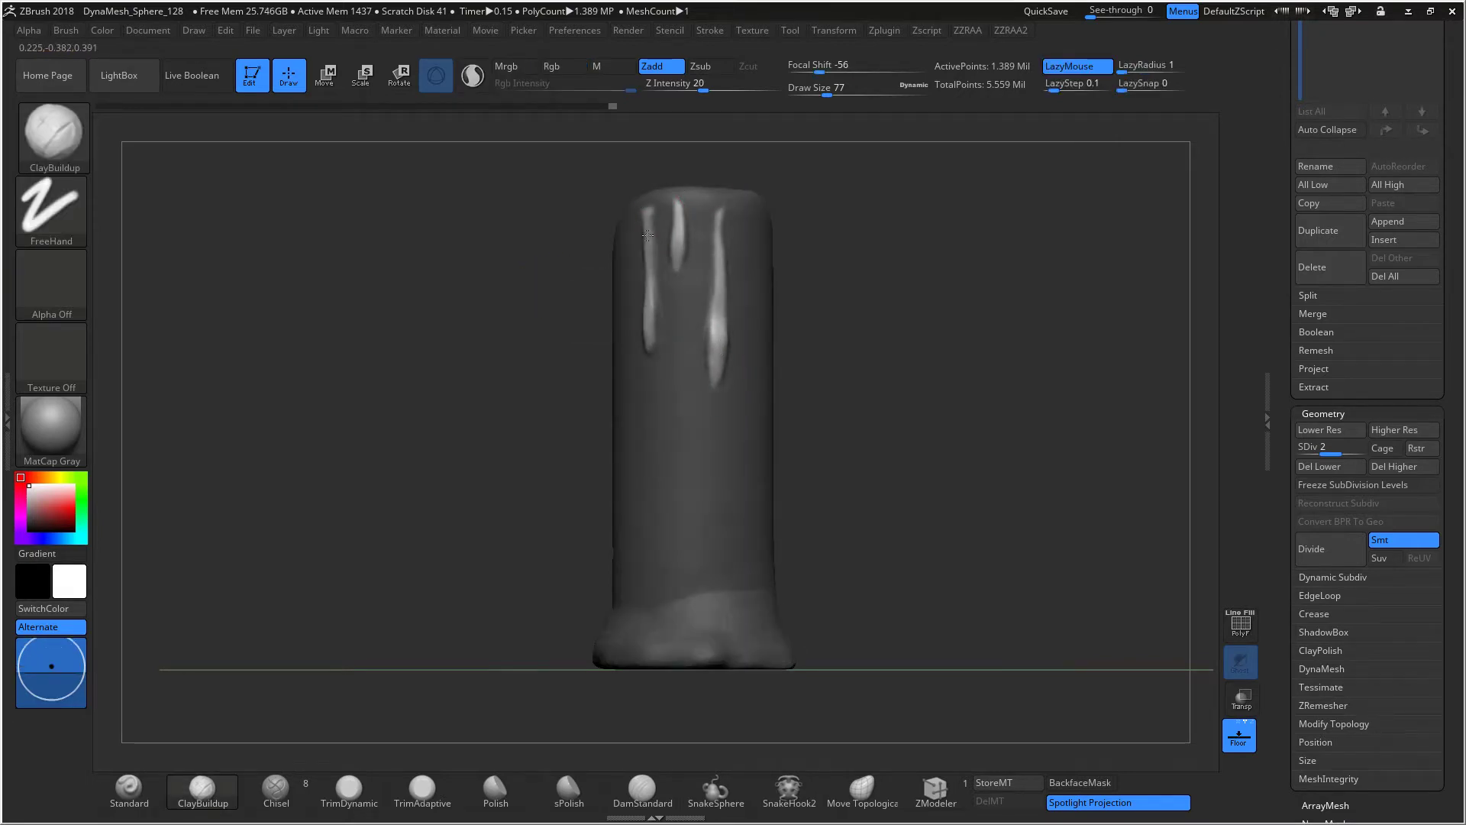
left_click_drag(718, 333, 718, 230)
left_click_drag(808, 241, 860, 290, "ctrl")
left_click_drag(837, 287, 1022, 288)
mouse_move(656, 300)
left_mouse_down()
mouse_move(635, 317)
mouse_move(653, 298)
mouse_move(652, 322)
left_mouse_up()
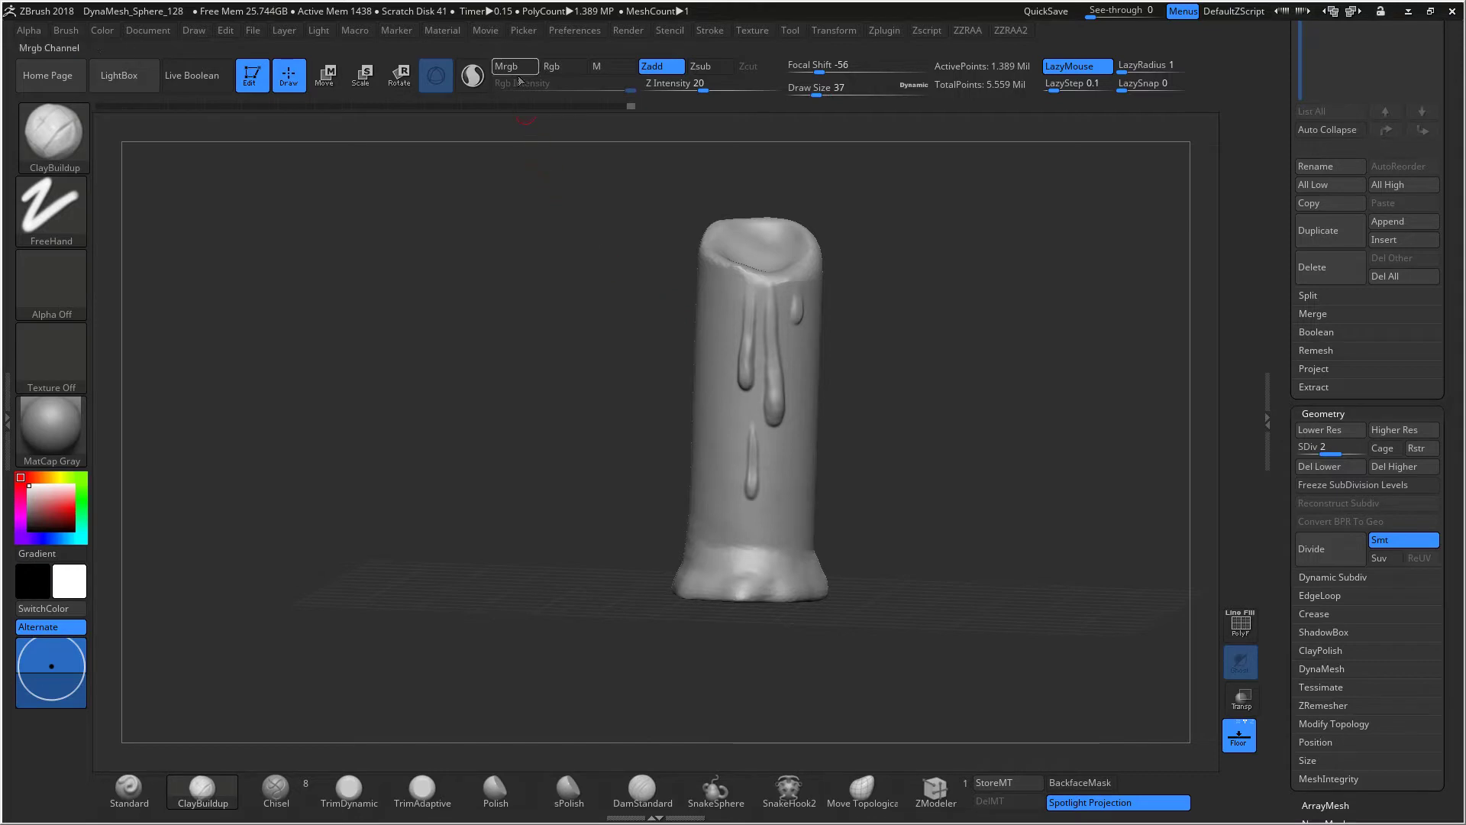
Step: Turn on Sculptris Pro and reduce the ClayBuildup draw size to 22 for finer work on the front drips
left_click(473, 75)
key("space")
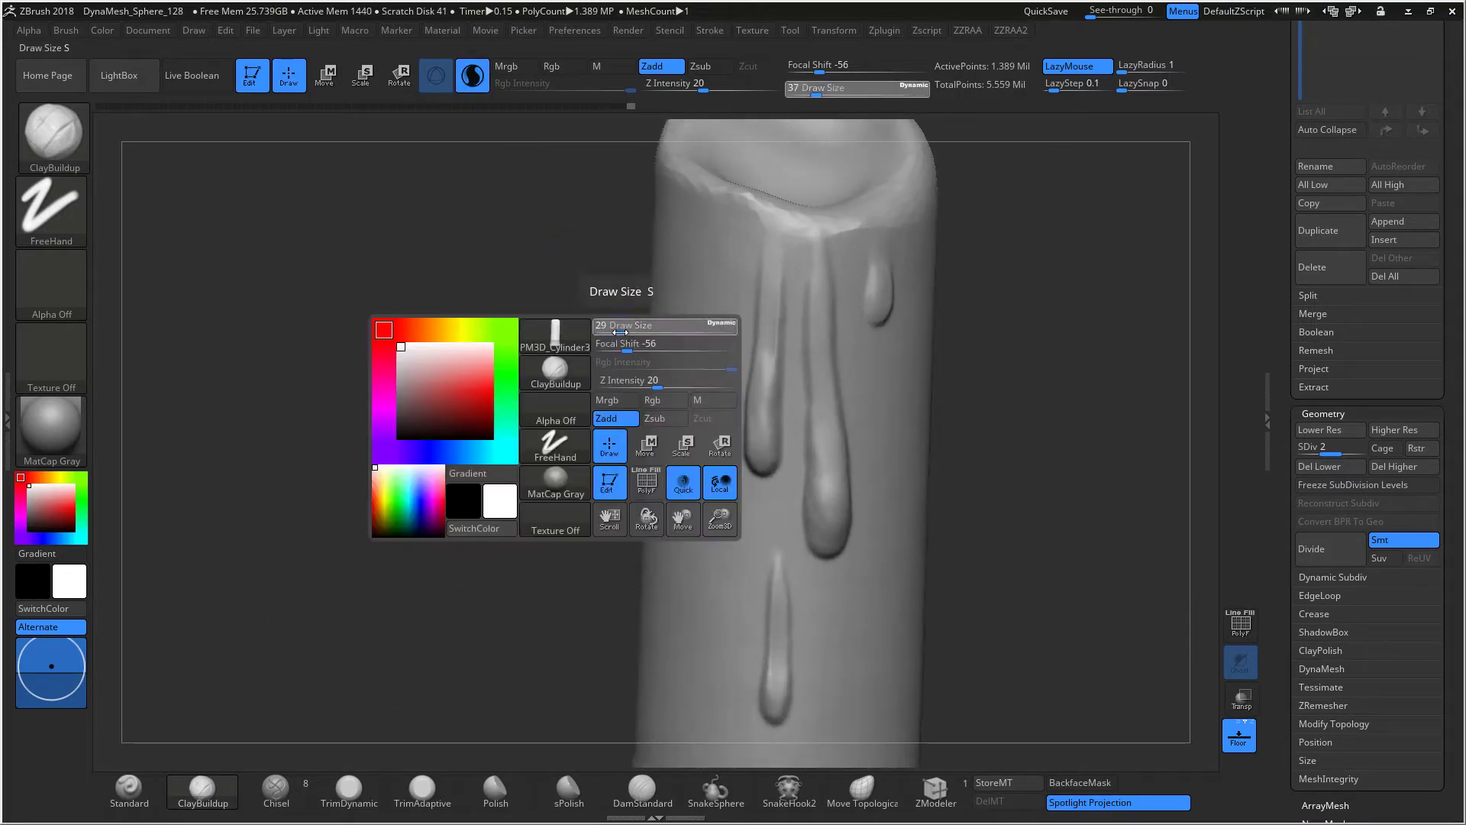
left_click_drag(625, 329, 617, 331)
left_click_drag(979, 340, 915, 368, "alt")
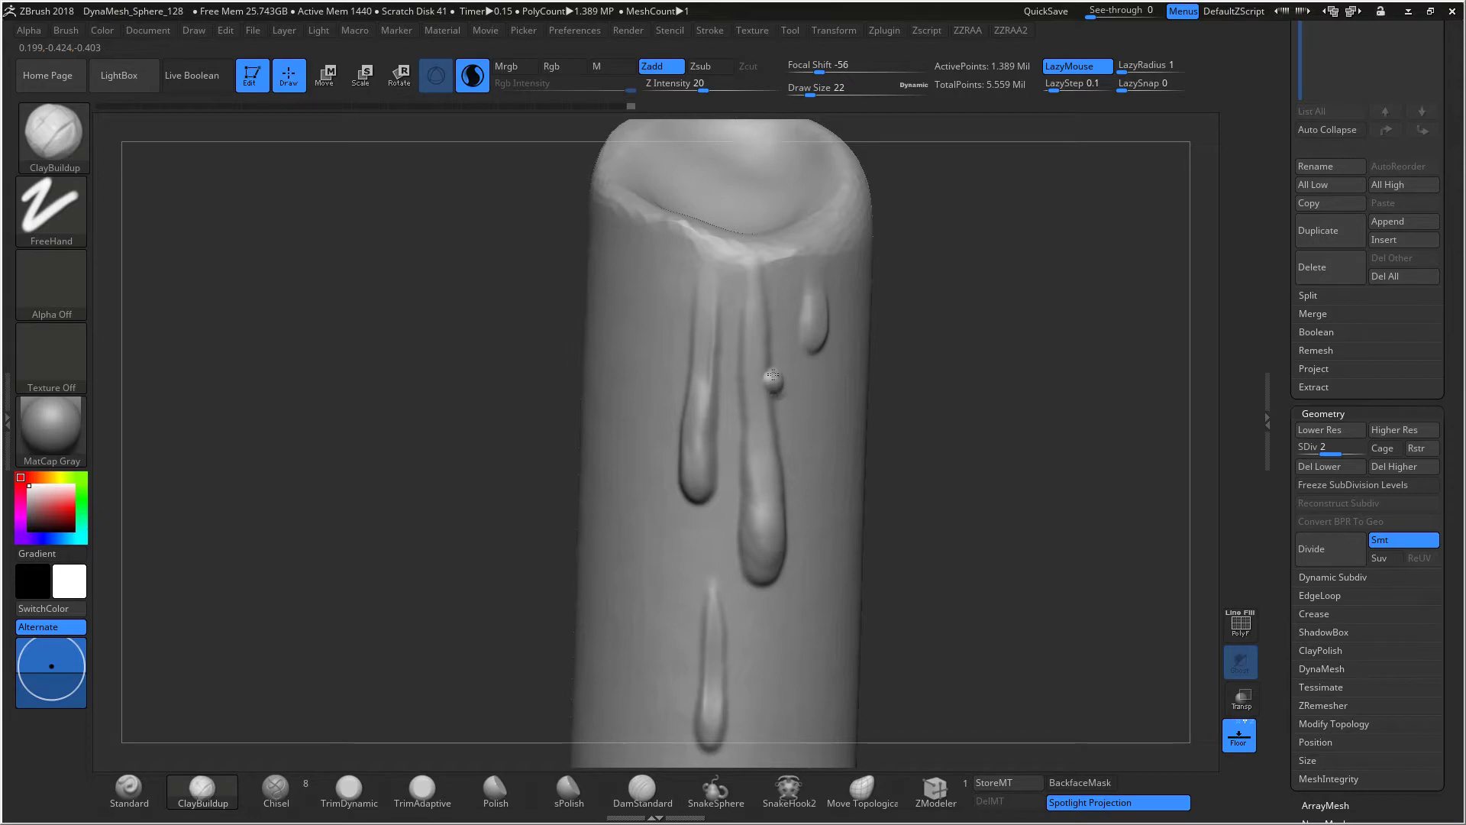
left_click_drag(774, 336, 776, 293)
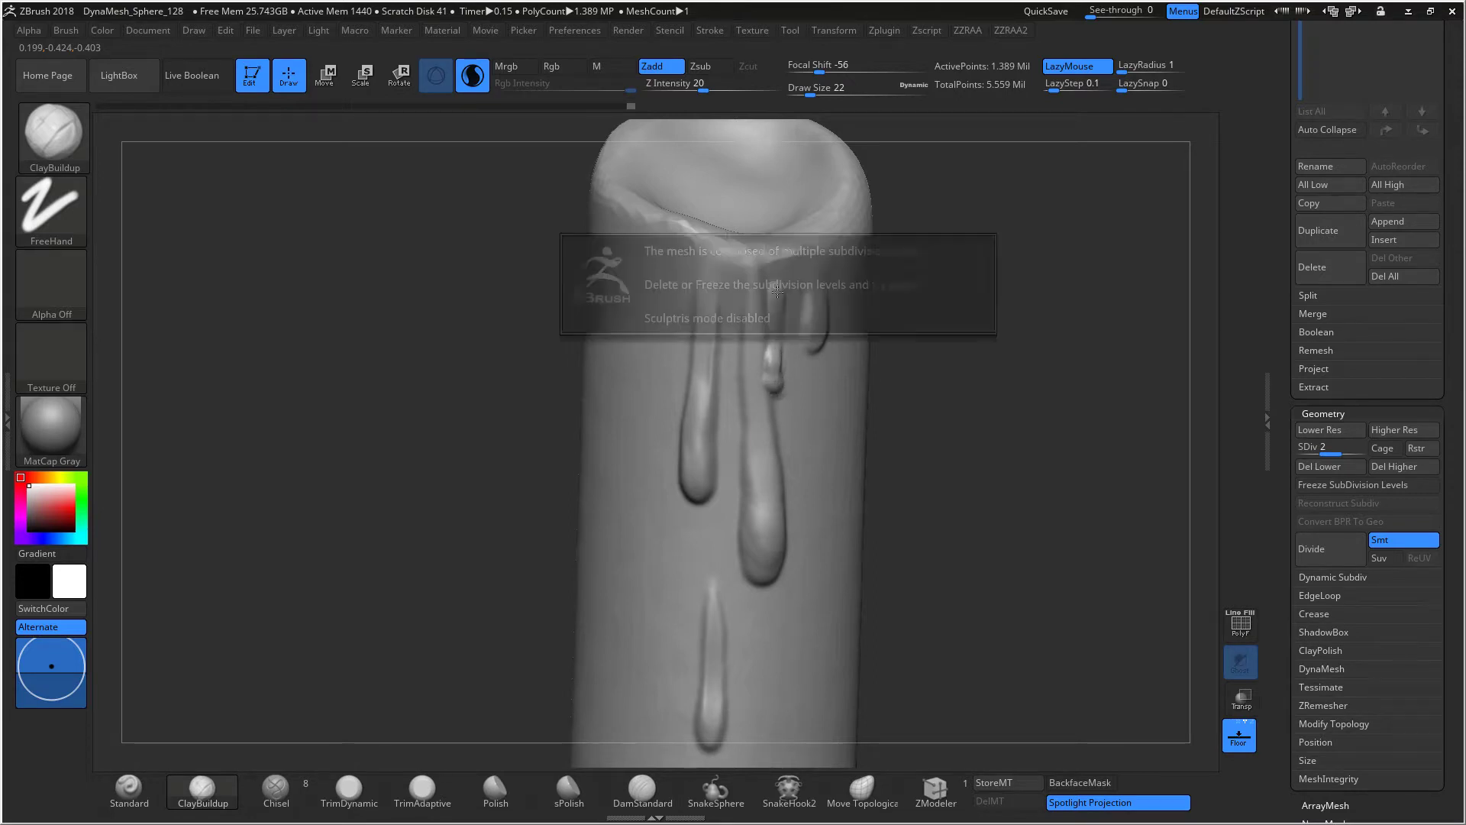
key("ctrl+z")
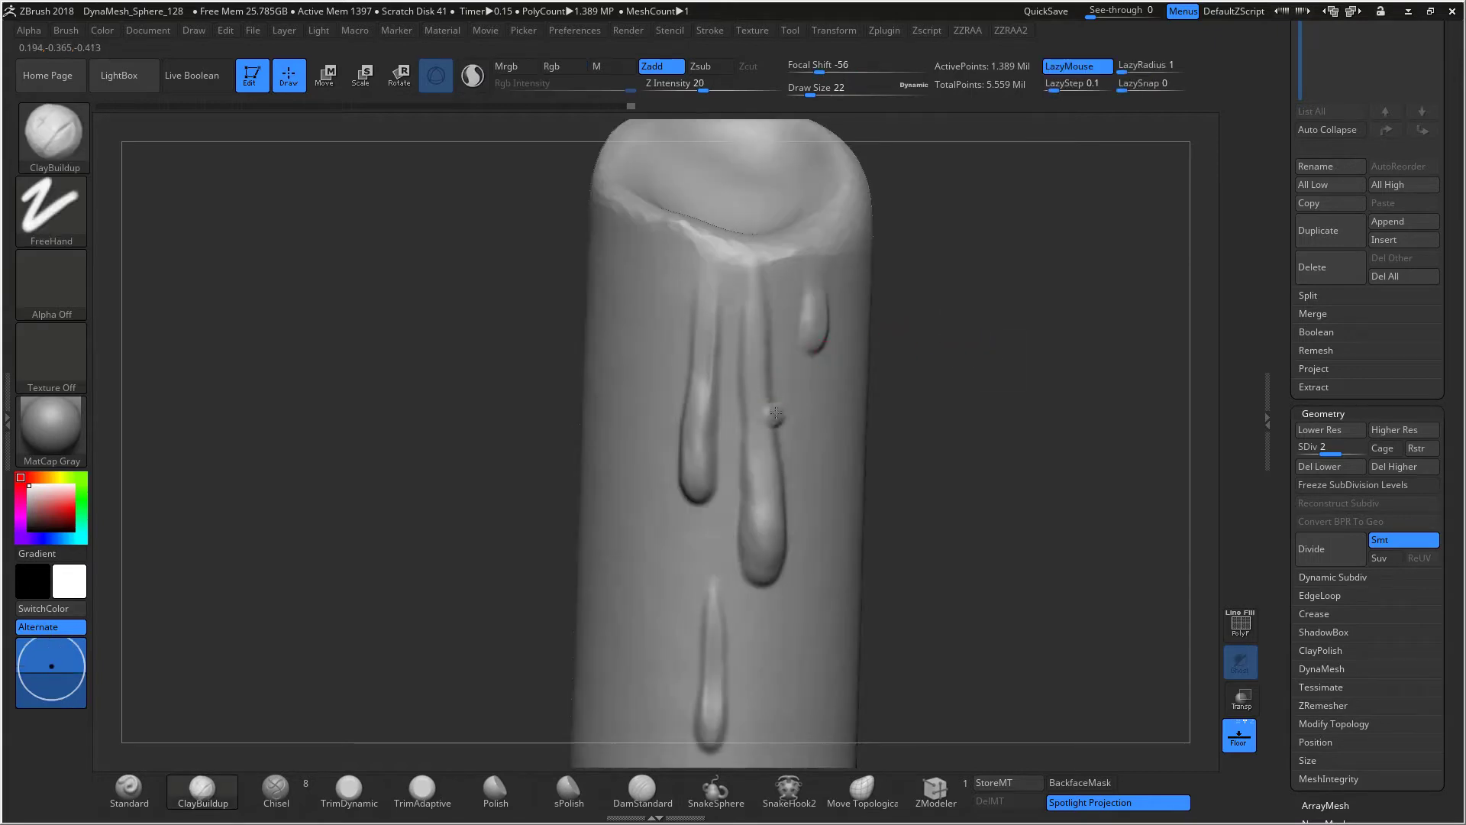
left_click_drag(772, 322, 773, 302)
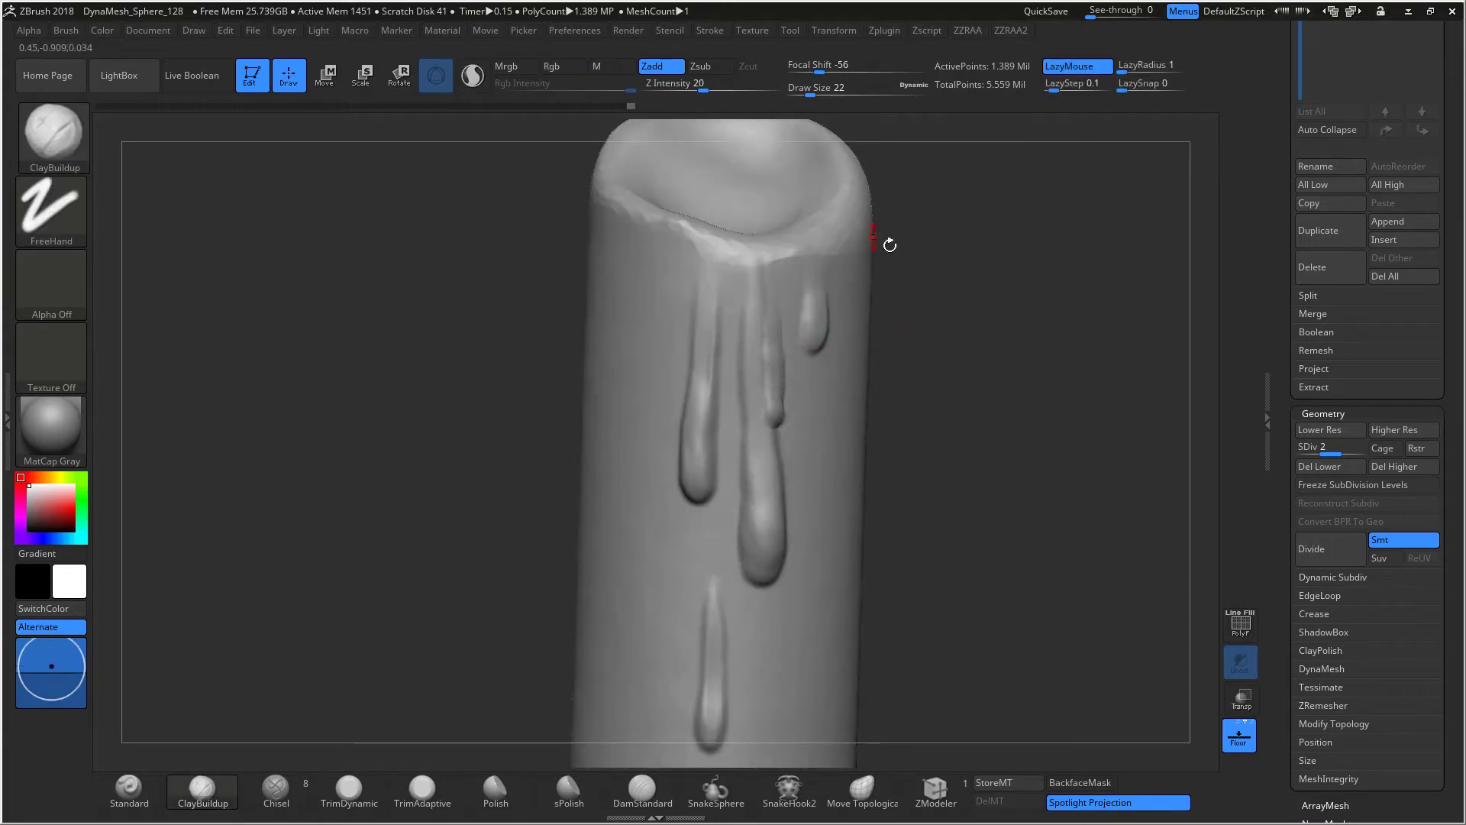
mouse_move(887, 242)
left_mouse_down("alt")
mouse_move(779, 232)
mouse_move(786, 265)
mouse_move(766, 271)
mouse_move(897, 387)
mouse_move(872, 232)
left_mouse_up("alt")
Step: Mask a thin drip overlapping the side of the longest front drip and invert the mask
key("ctrl")
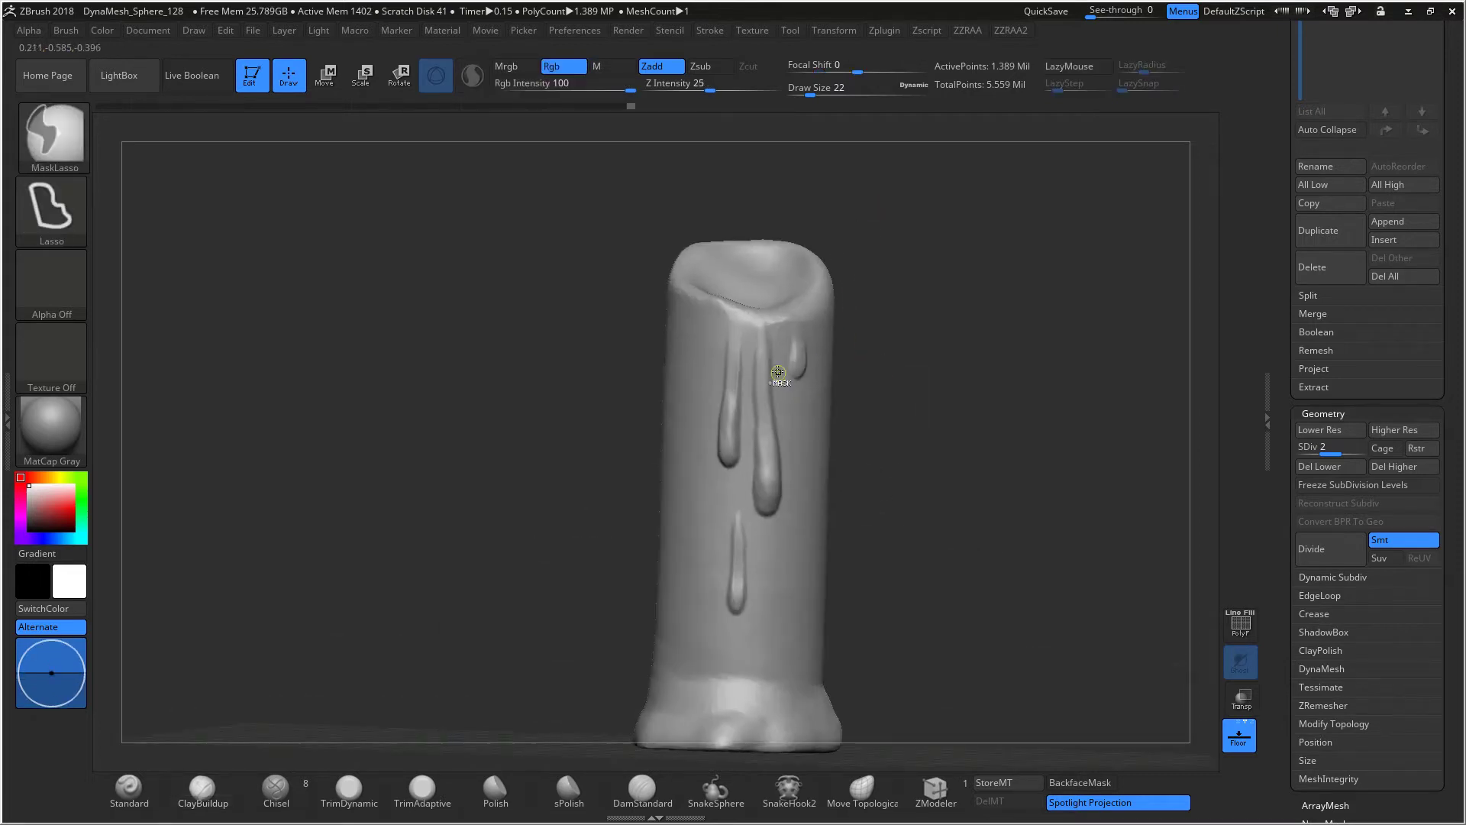
mouse_move(780, 396)
left_mouse_down("ctrl")
mouse_move(773, 346)
mouse_move(769, 410)
mouse_move(775, 338)
left_mouse_up("ctrl")
left_click(580, 294, "ctrl")
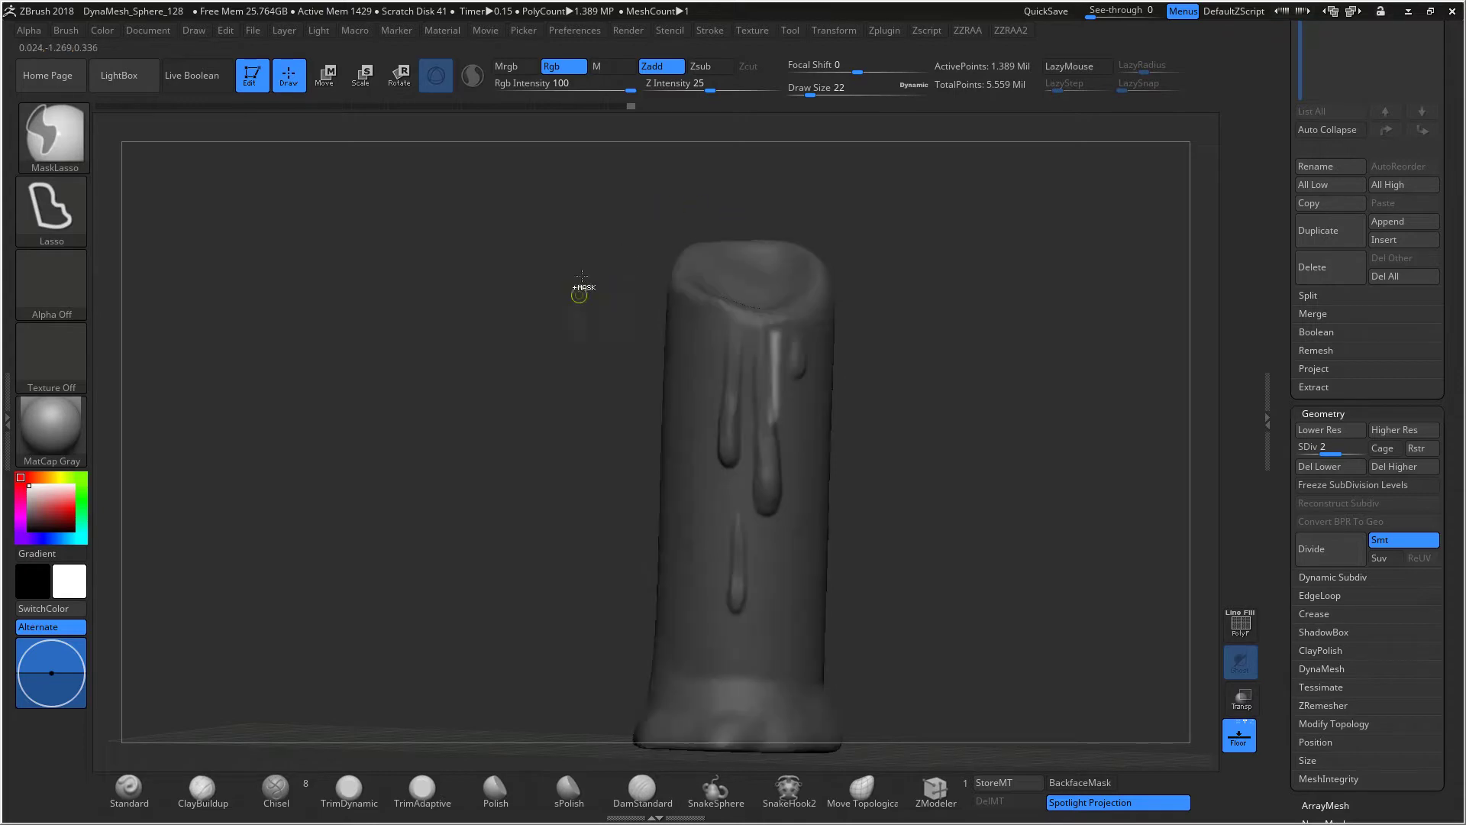
Step: Raise the ClayBuildup draw size to 54, build up the masked thin drip on the front, and clear the mask
key("space")
left_click_drag(811, 391, 822, 391)
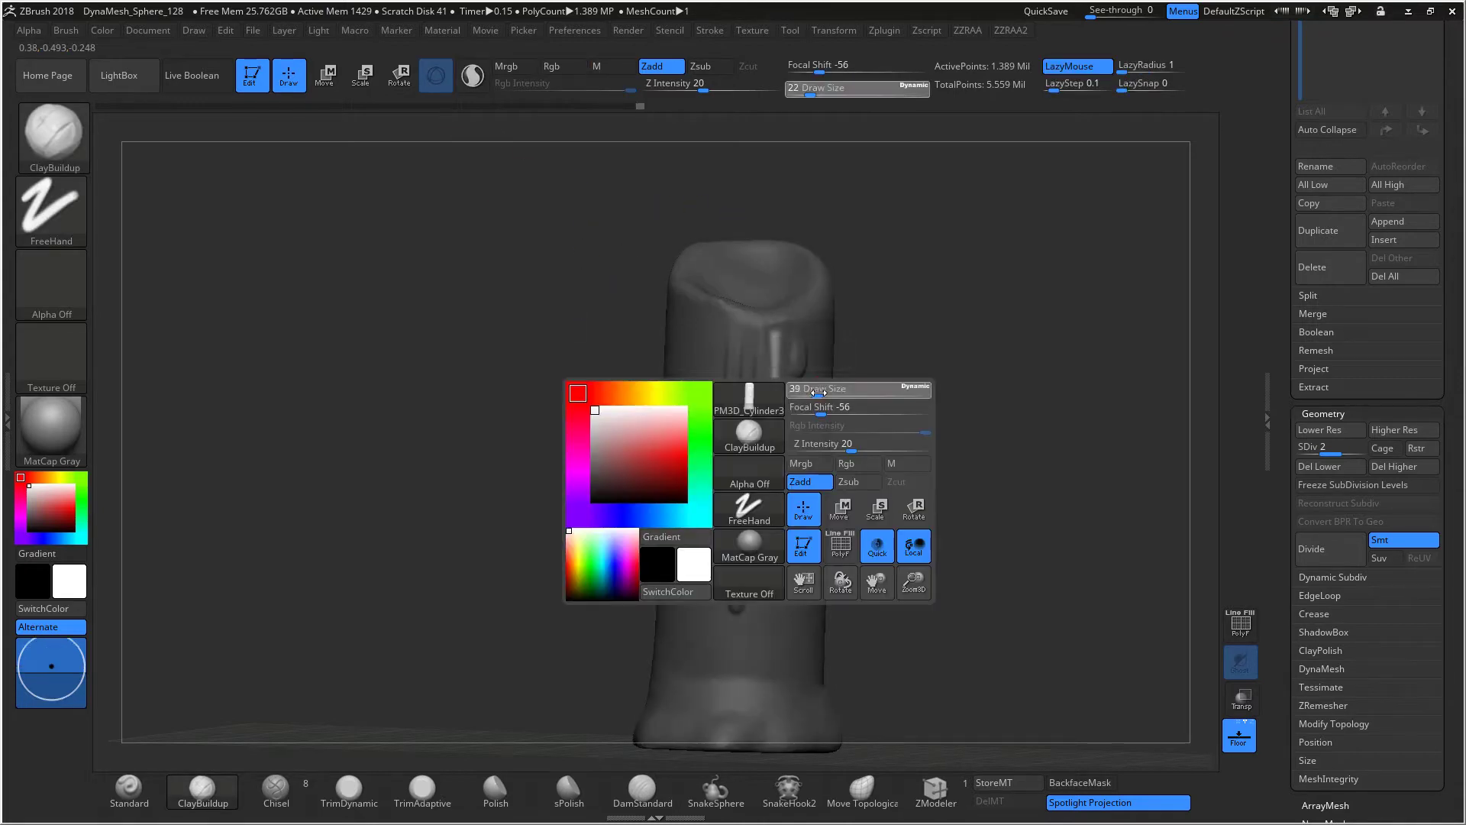
left_click_drag(774, 329, 772, 403)
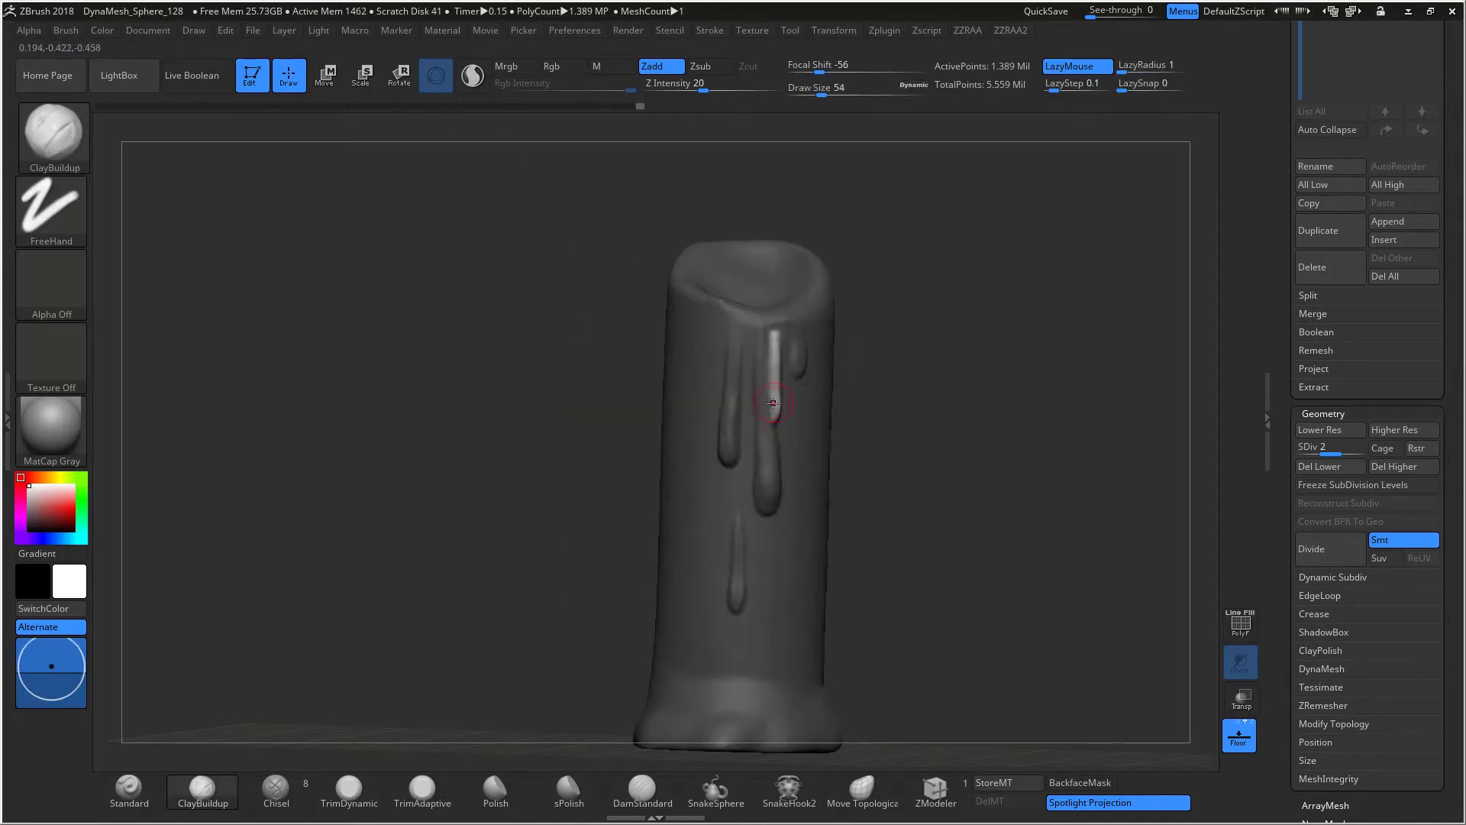
mouse_move(859, 312)
left_mouse_down("ctrl")
mouse_move(932, 321)
mouse_move(896, 256)
mouse_move(717, 281)
mouse_move(769, 284)
mouse_move(679, 315)
mouse_move(781, 284)
mouse_move(821, 294)
mouse_move(734, 293)
left_mouse_up("ctrl")
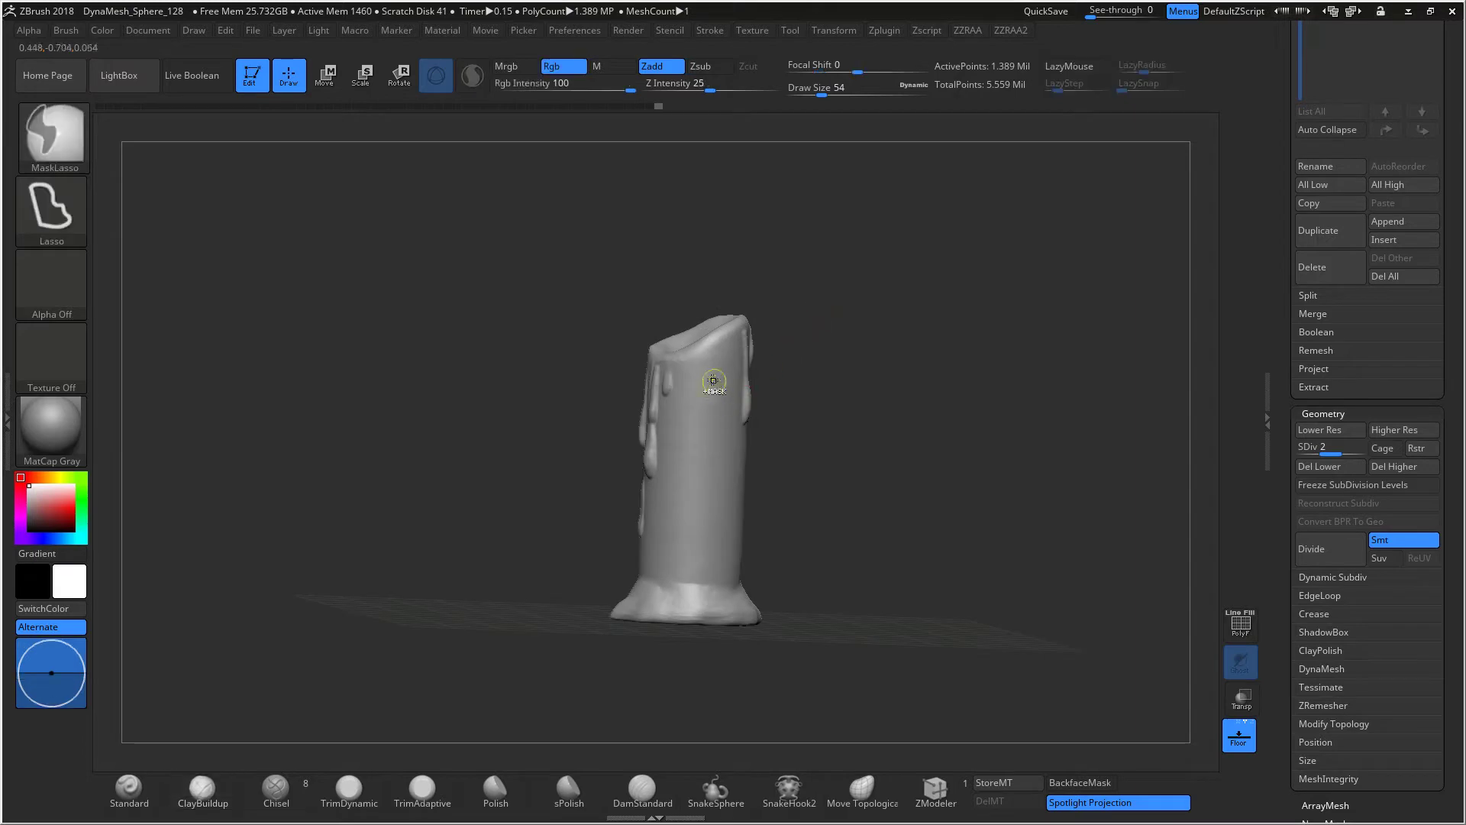
Step: Lasso-mask long wax drips running down from the rim on both bare sides of the candle and invert the mask
left_click_drag(704, 375, 709, 354, "ctrl")
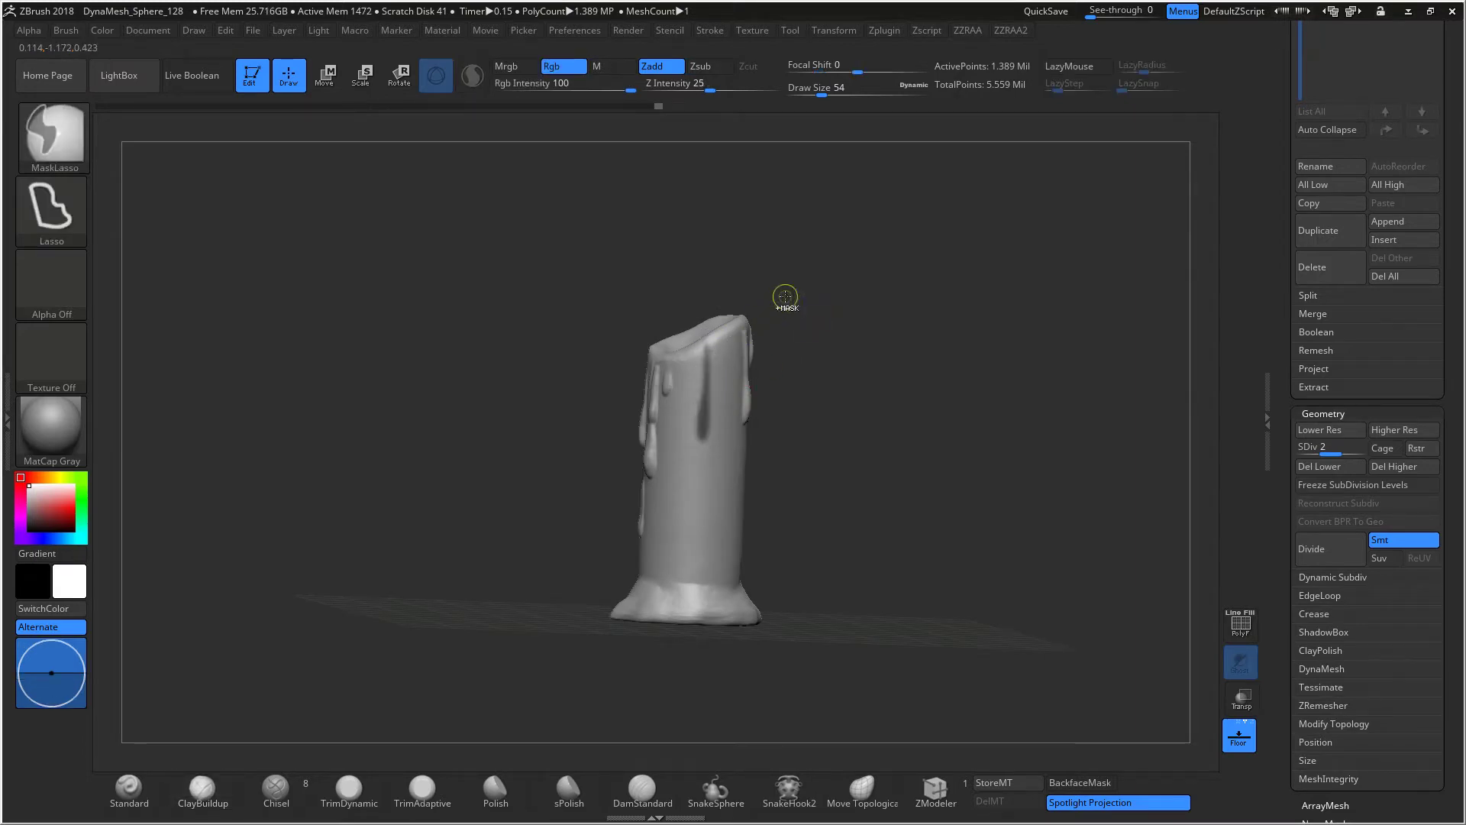
mouse_move(785, 298)
left_mouse_down()
mouse_move(909, 296)
mouse_move(860, 299)
left_mouse_up()
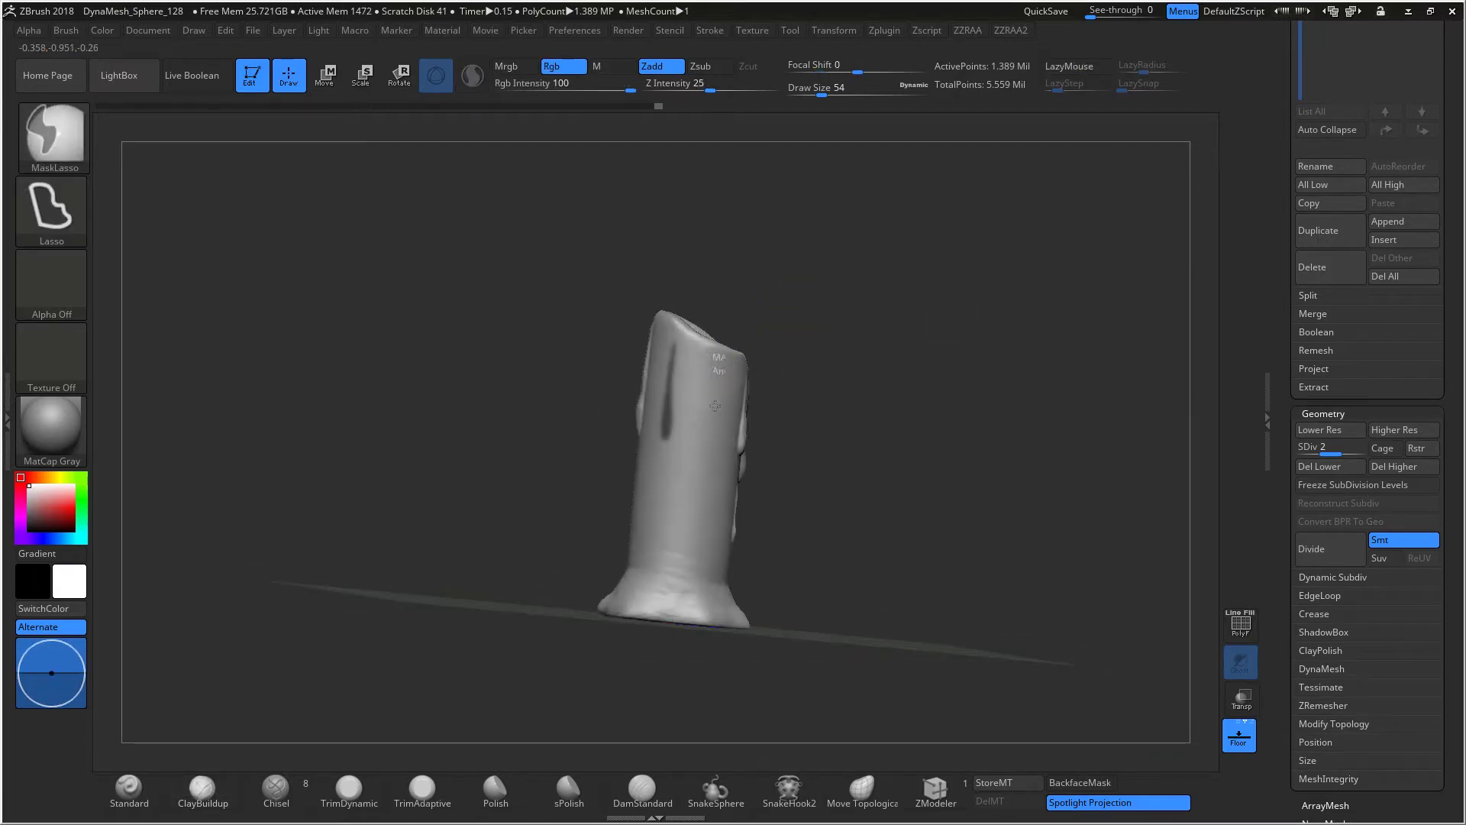
left_click_drag(708, 386, 718, 359, "ctrl")
left_click(815, 311, "ctrl")
Step: Build up the masked drips on both sides of the candle with ClayBuildup strokes and clear the mask
left_click_drag(816, 311, 714, 317)
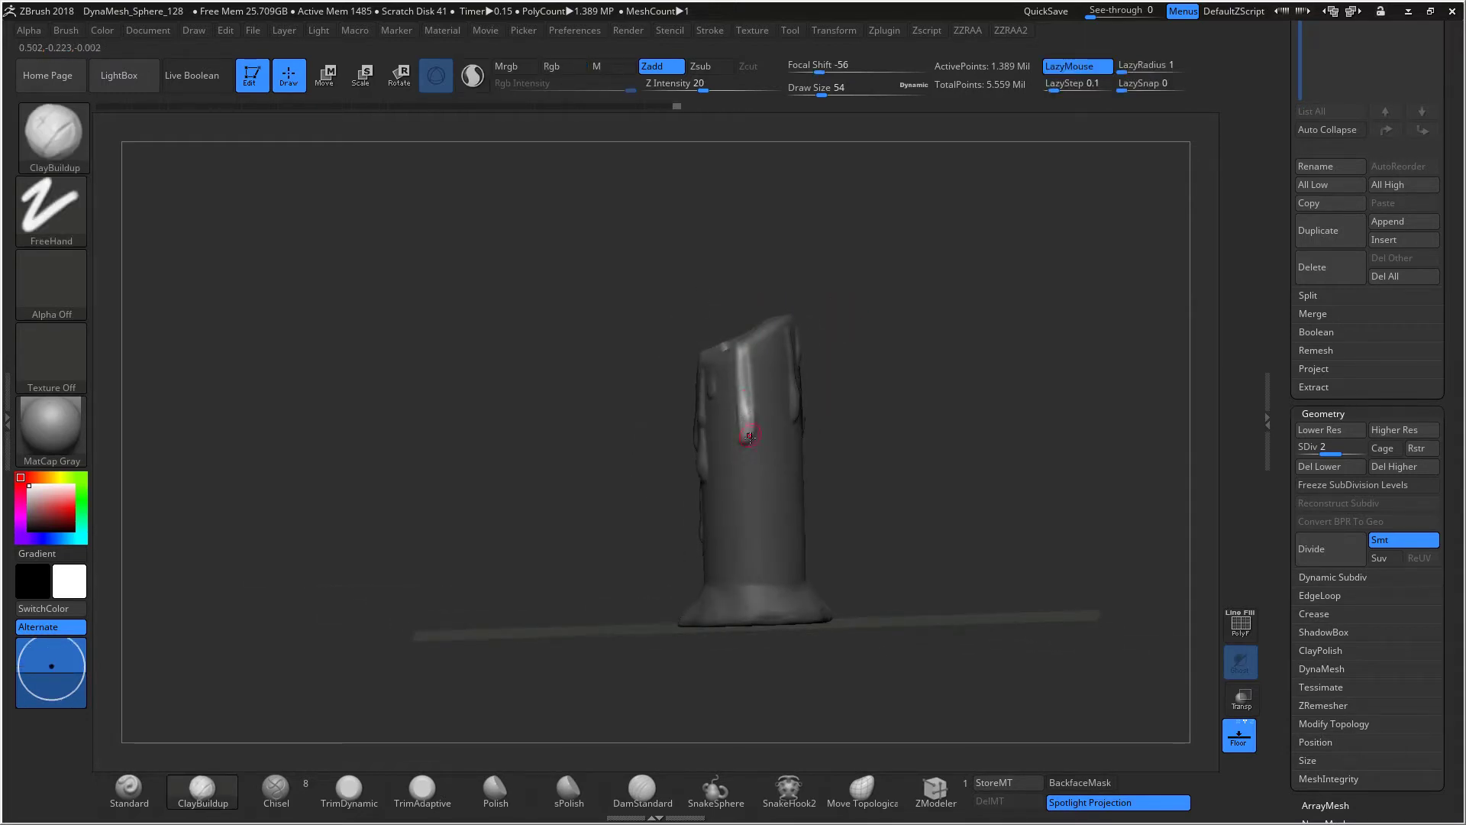
left_click_drag(735, 265, 878, 286)
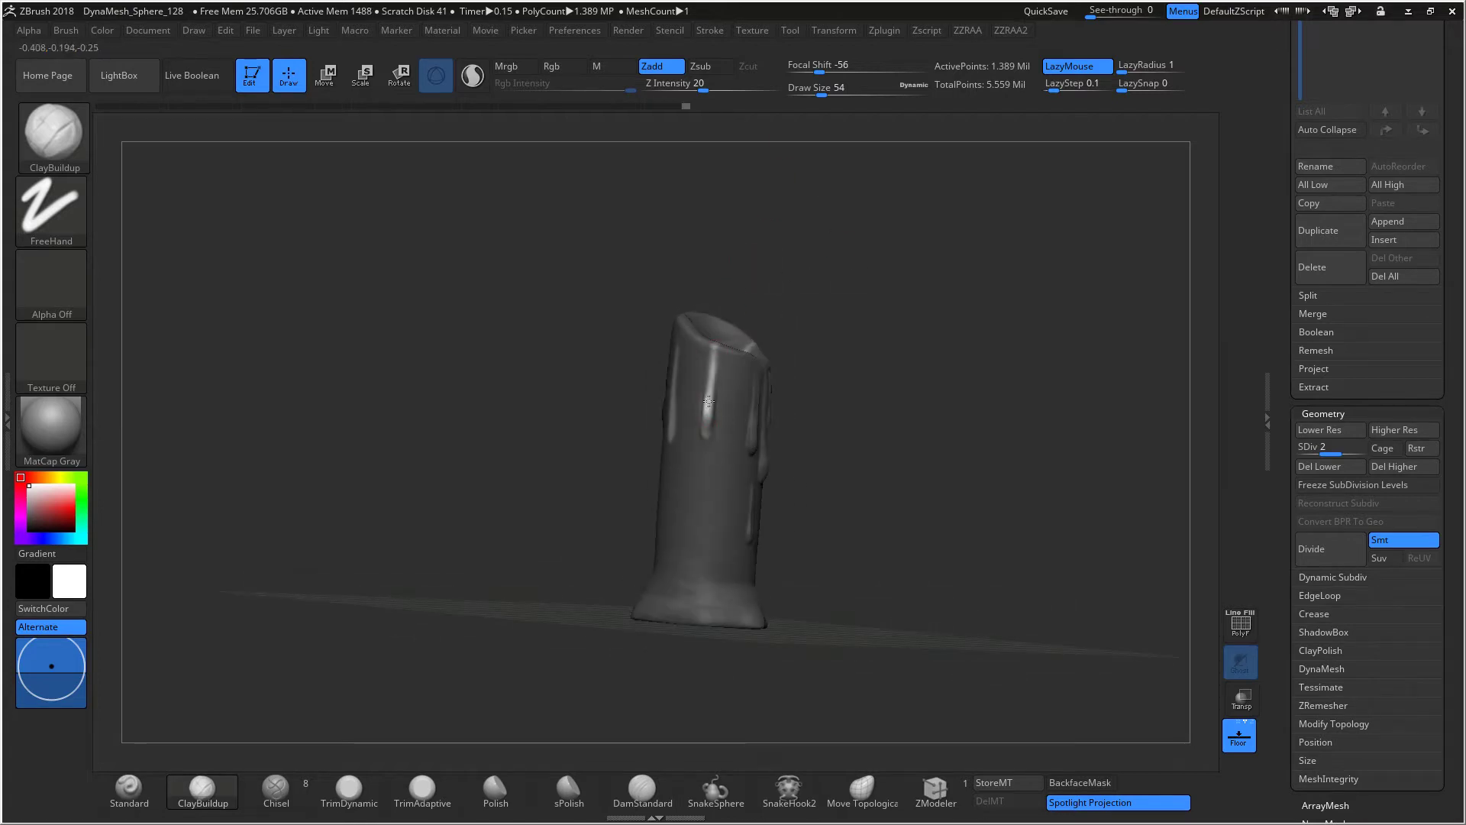
mouse_move(799, 281)
left_mouse_down("ctrl")
mouse_move(876, 314)
mouse_move(777, 269)
left_mouse_up("ctrl")
left_click_drag(776, 269, 864, 393)
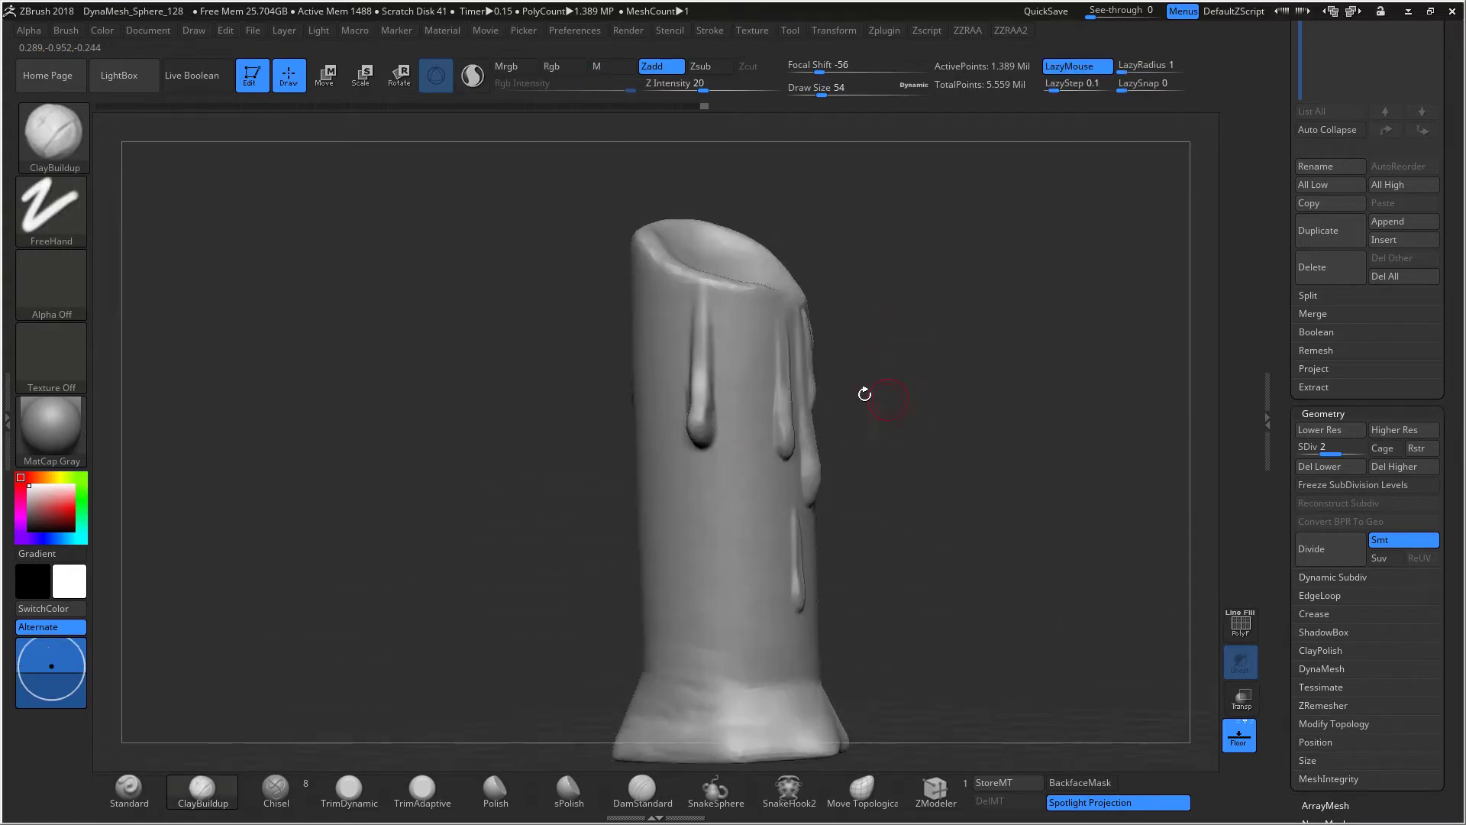
key("shift")
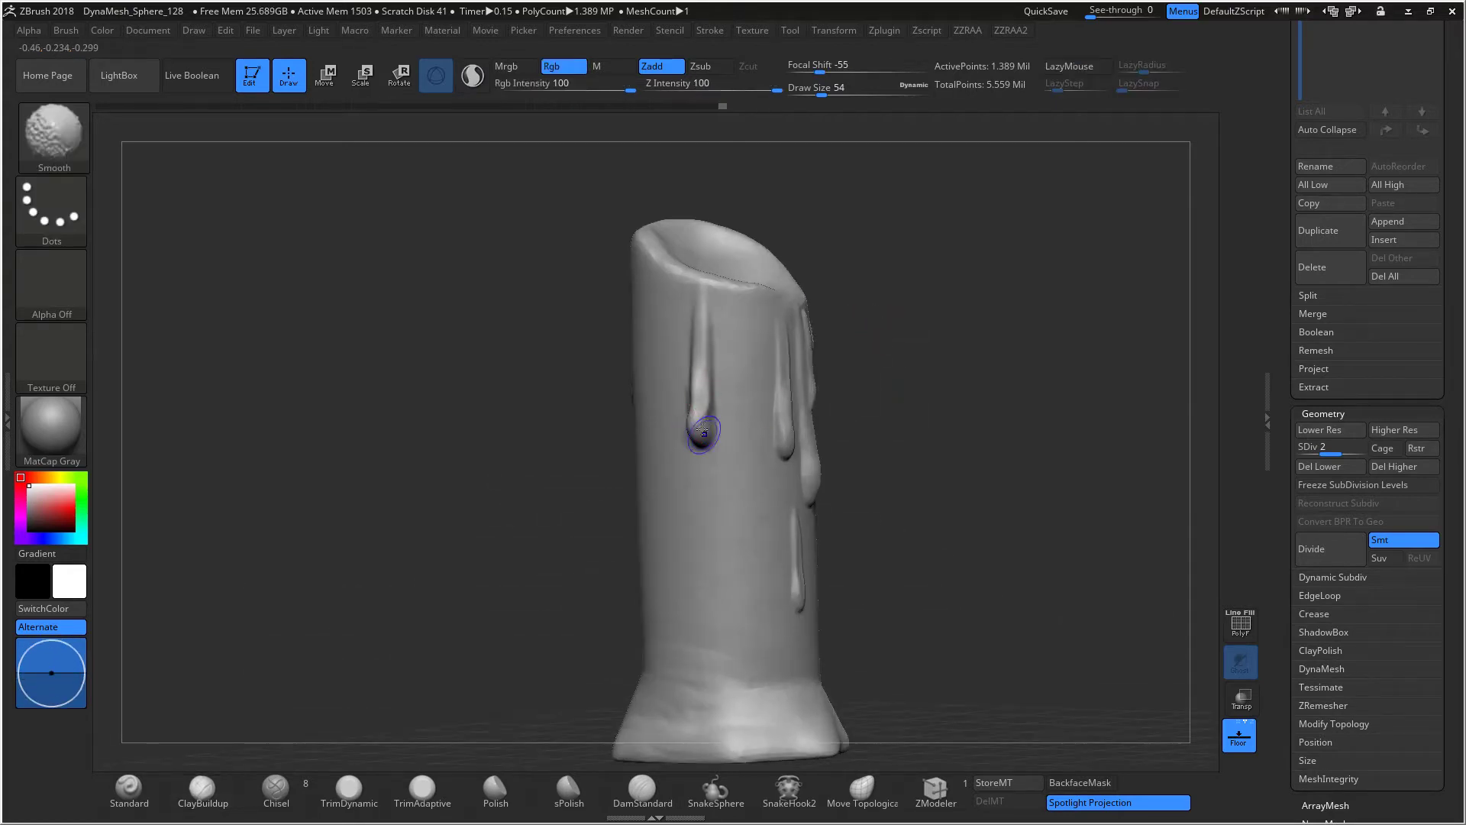
left_click_drag(689, 422, 697, 427, "shift")
key("ctrl+z")
key("ctrl+z")
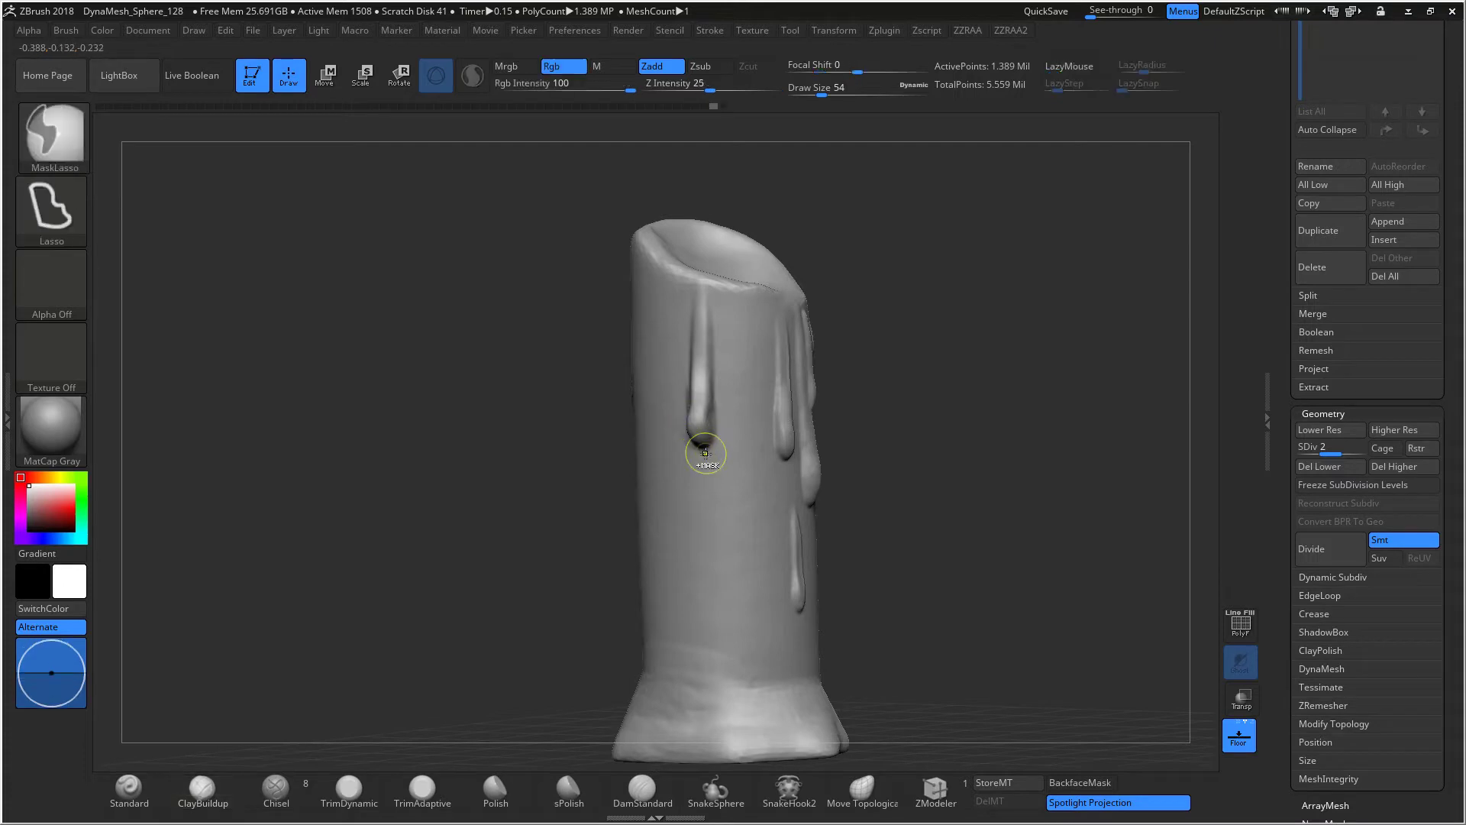
Step: Undo back to the inverted mask, thicken the side drips with more ClayBuildup strokes, and clear the mask again
key("ctrl+z")
key("ctrl+z")
key("ctrl+z")
left_click_drag(698, 436, 692, 433)
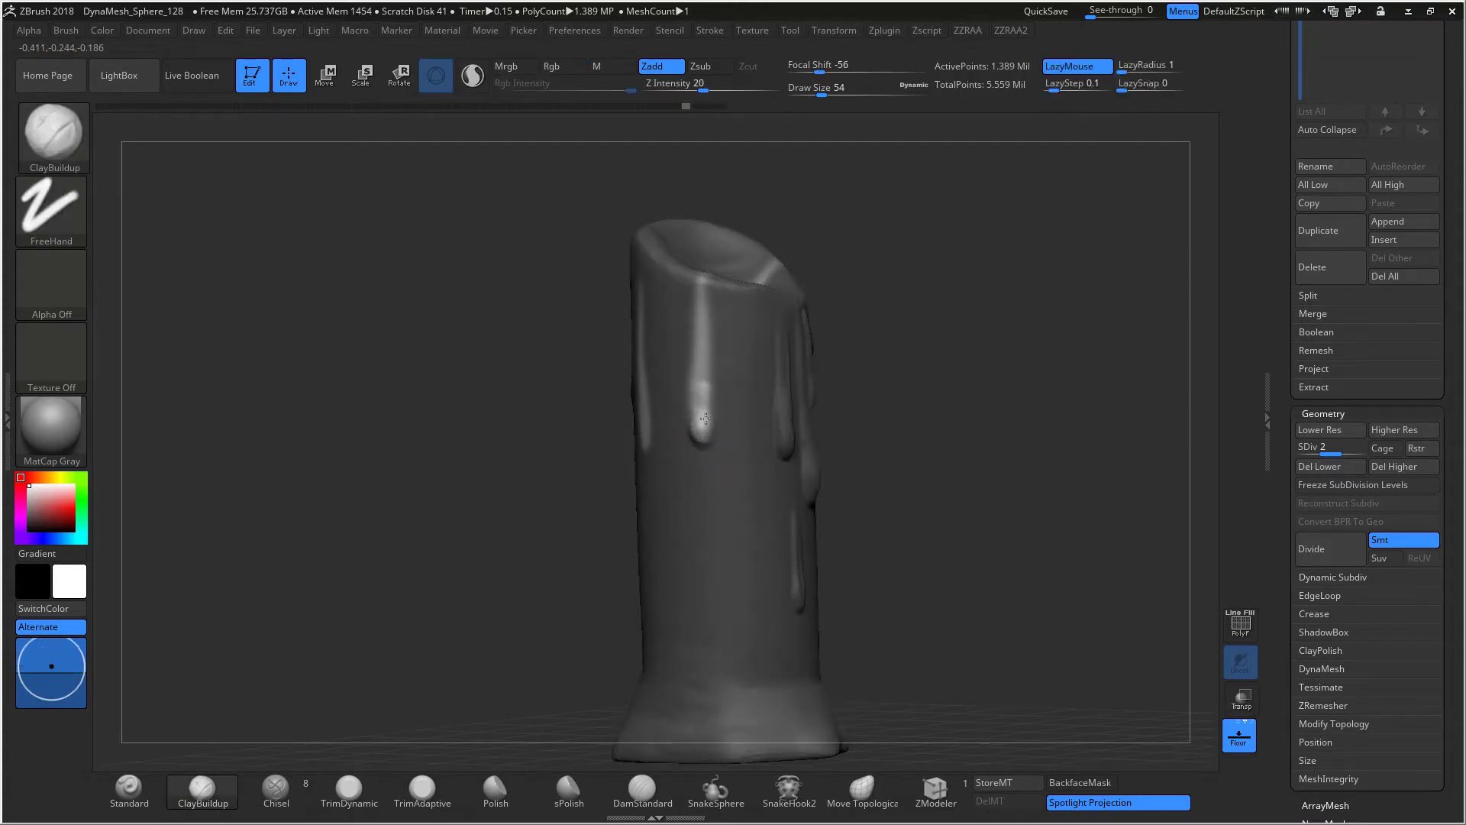
key("ctrl+shift+z")
left_click_drag(568, 296, 647, 296)
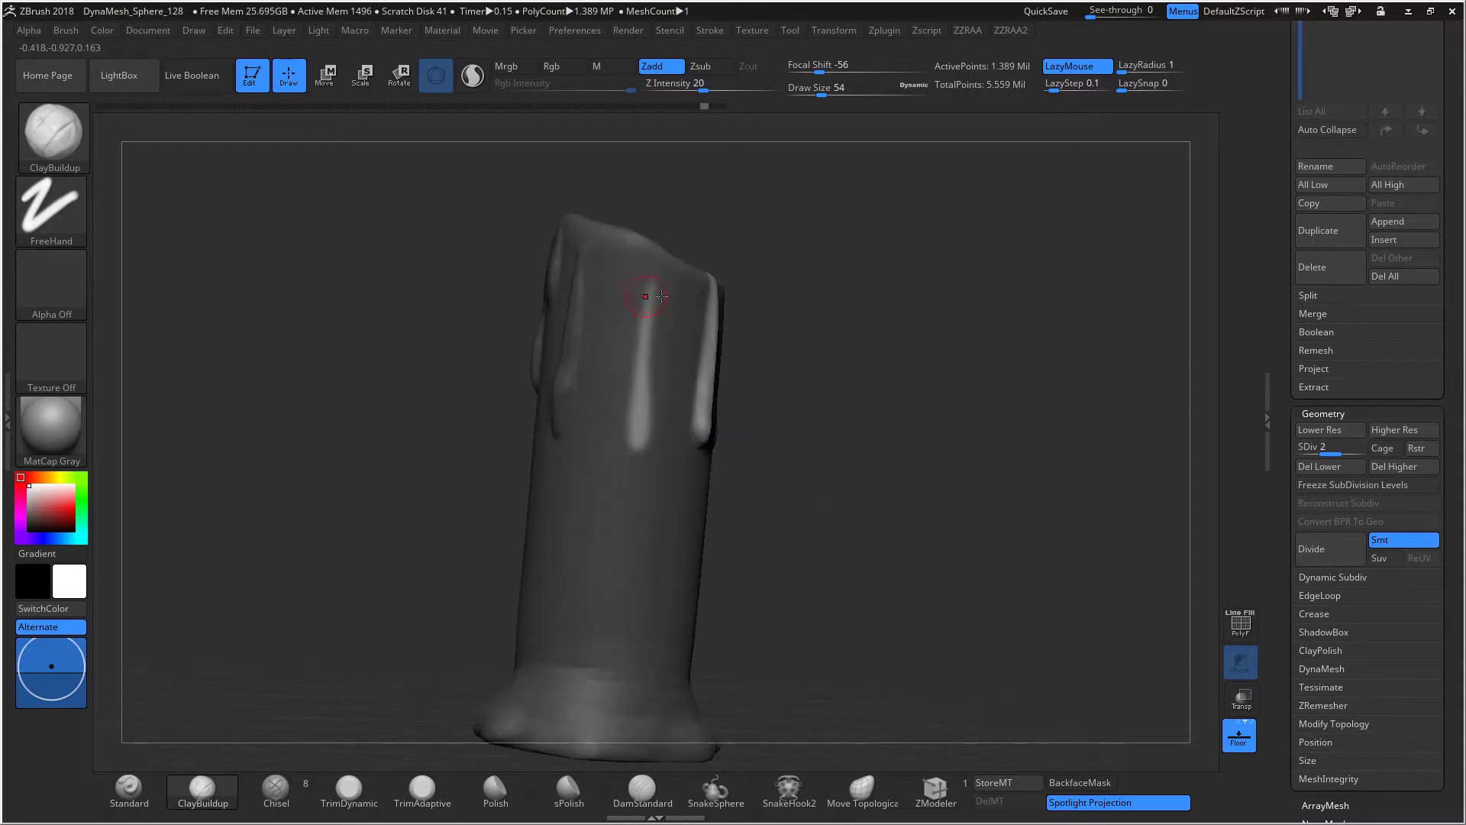
mouse_move(814, 325)
left_mouse_down("ctrl")
mouse_move(866, 350)
mouse_move(753, 244)
mouse_move(883, 274)
mouse_move(900, 308)
mouse_move(889, 319)
left_mouse_up("ctrl")
left_click_drag(889, 318, 800, 388, "alt")
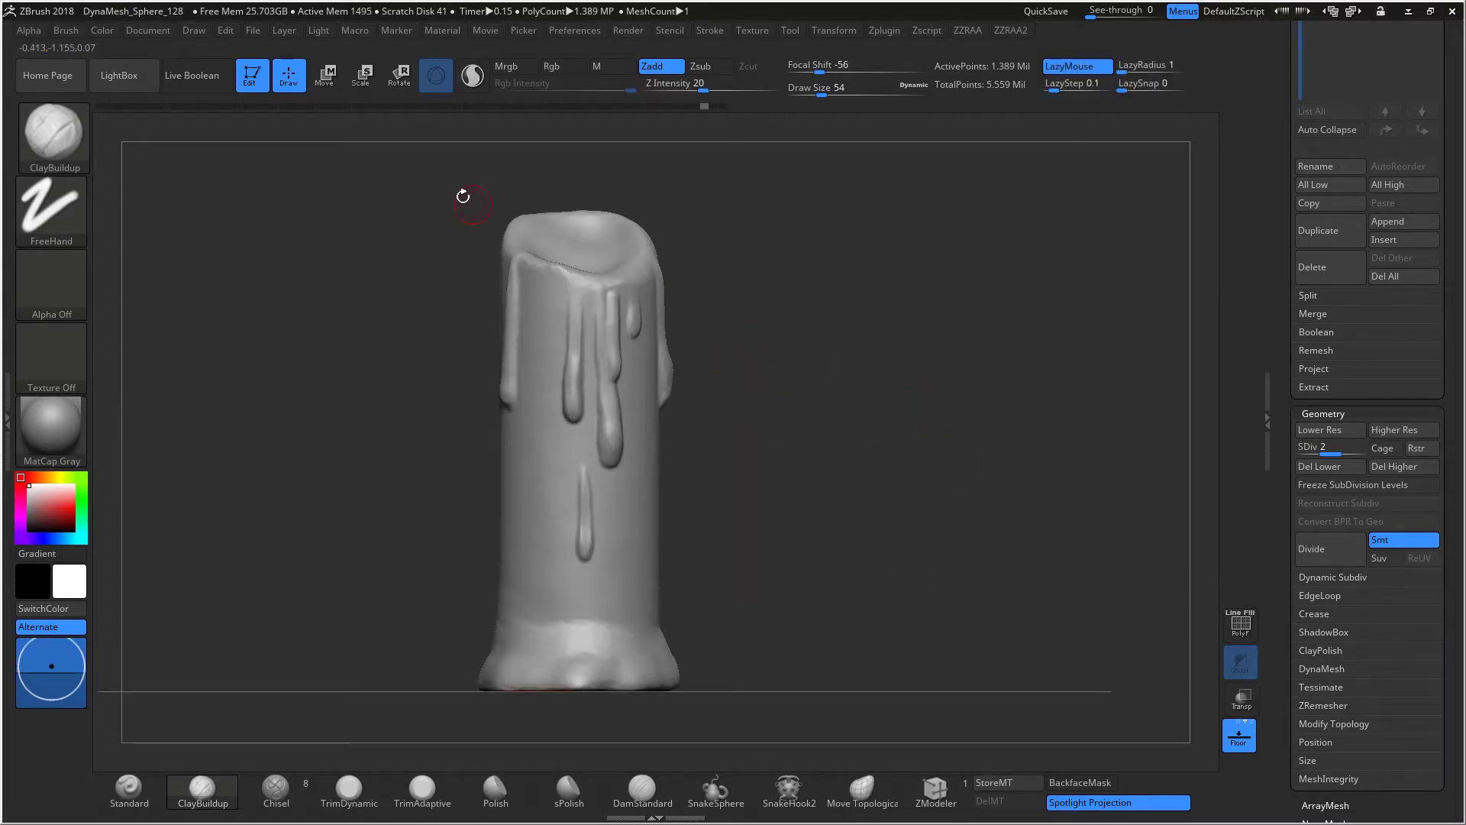
Step: Turn on Sculptris Pro and remesh the candle with DynaMesh at resolution 152 with Project
left_click(473, 75)
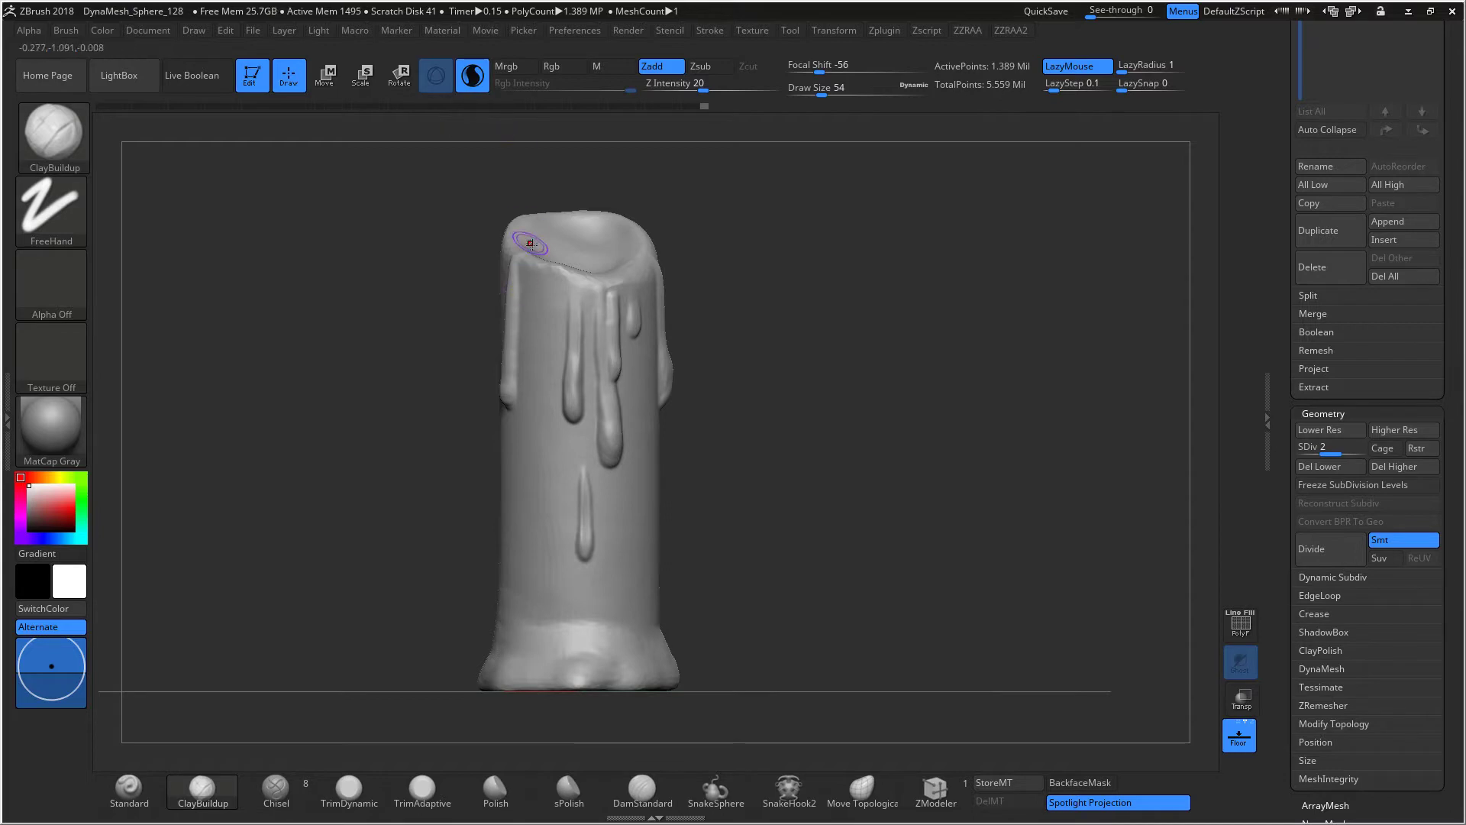
left_click(967, 30)
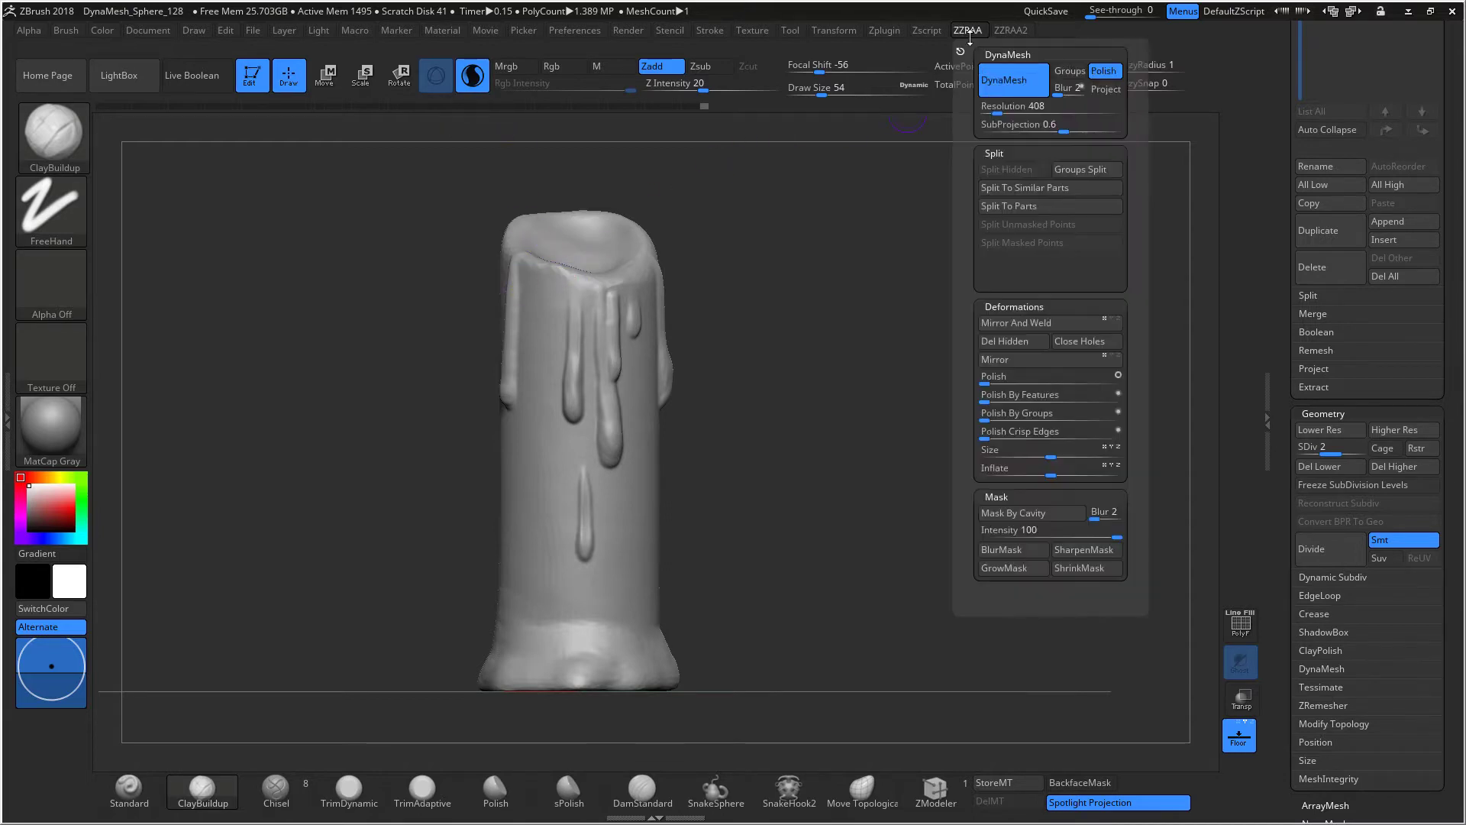
left_click_drag(994, 111, 986, 111)
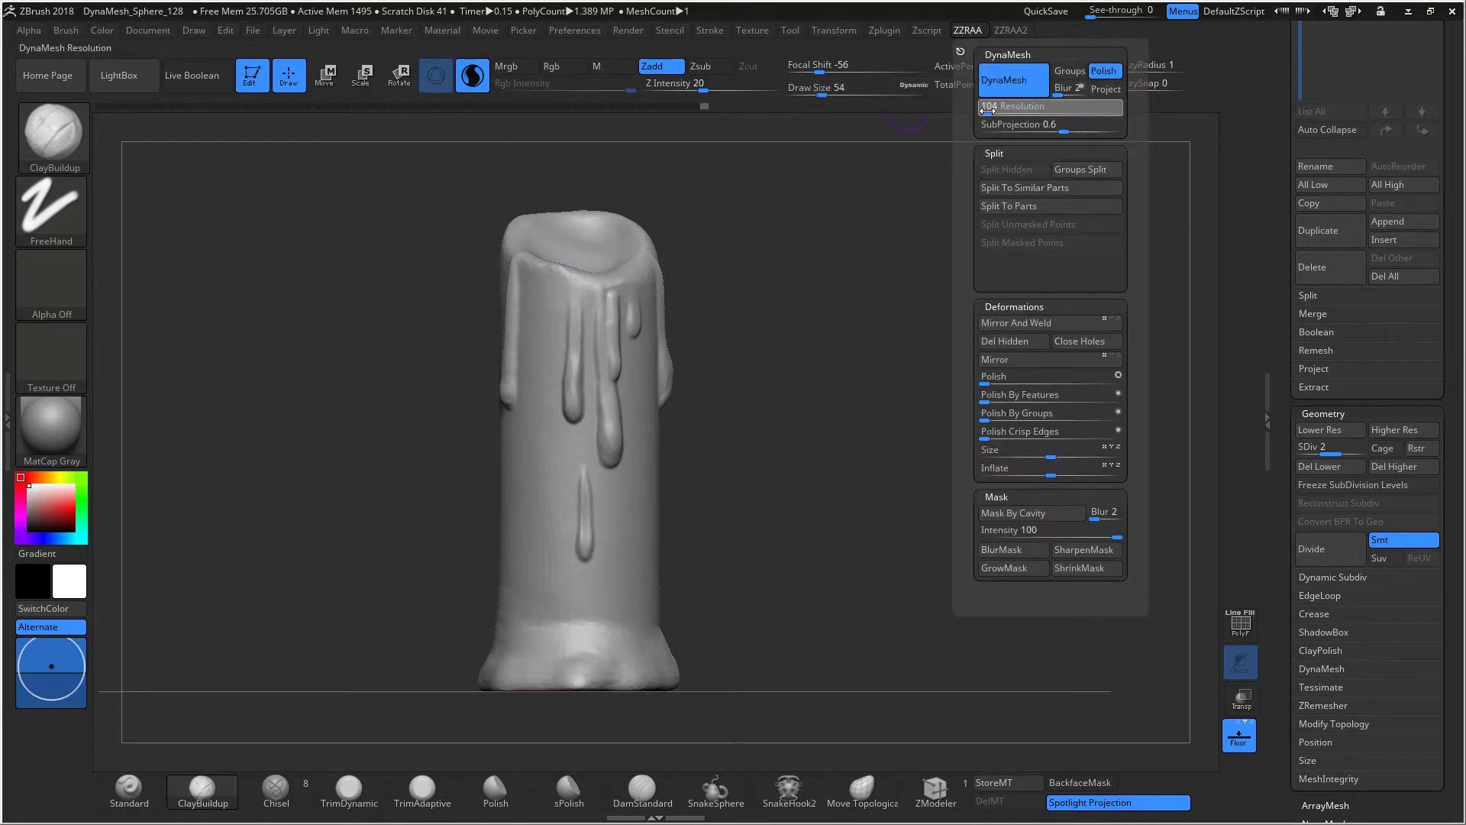
left_click(1104, 90)
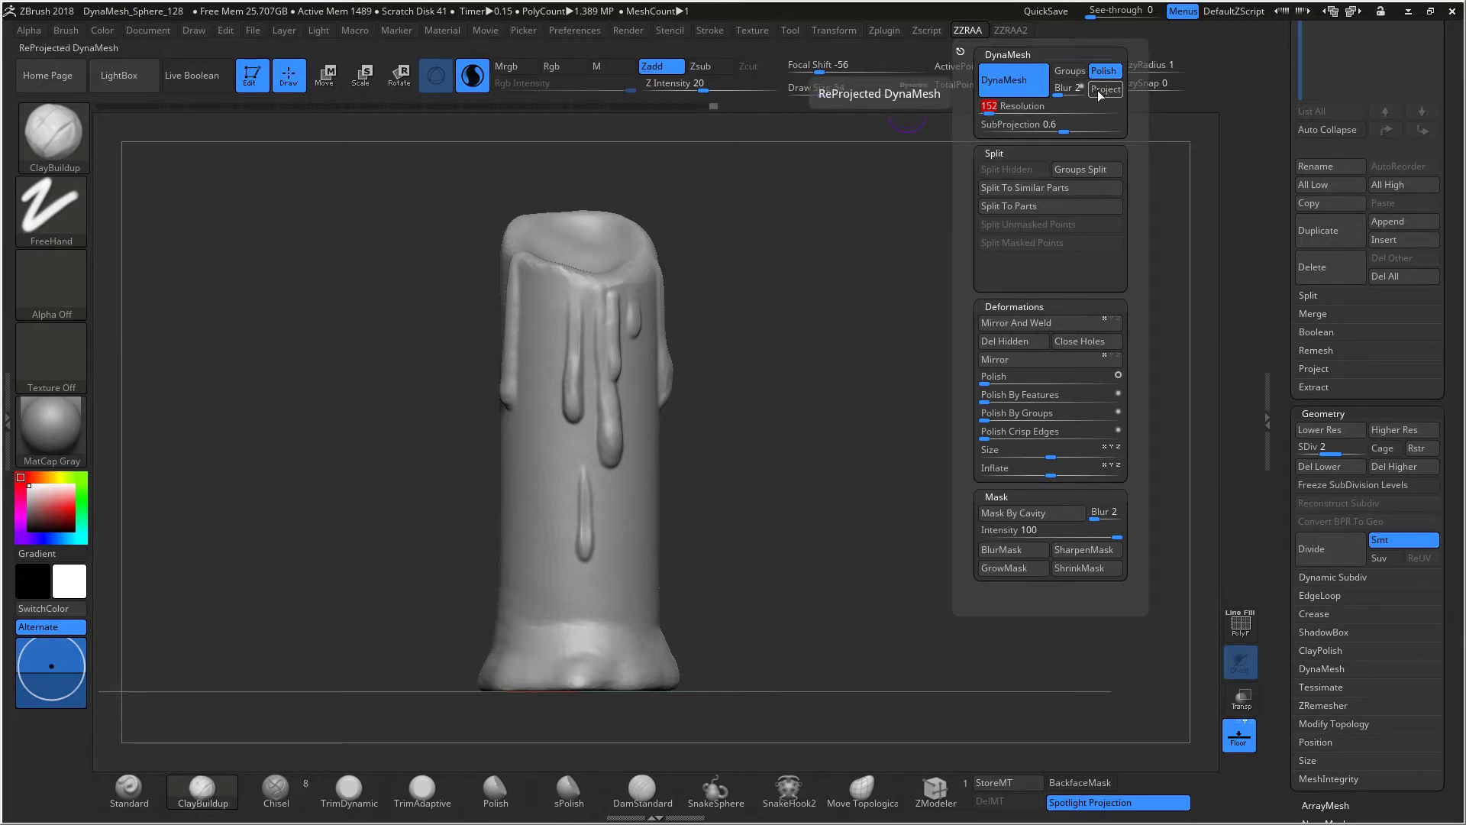
key("ctrl")
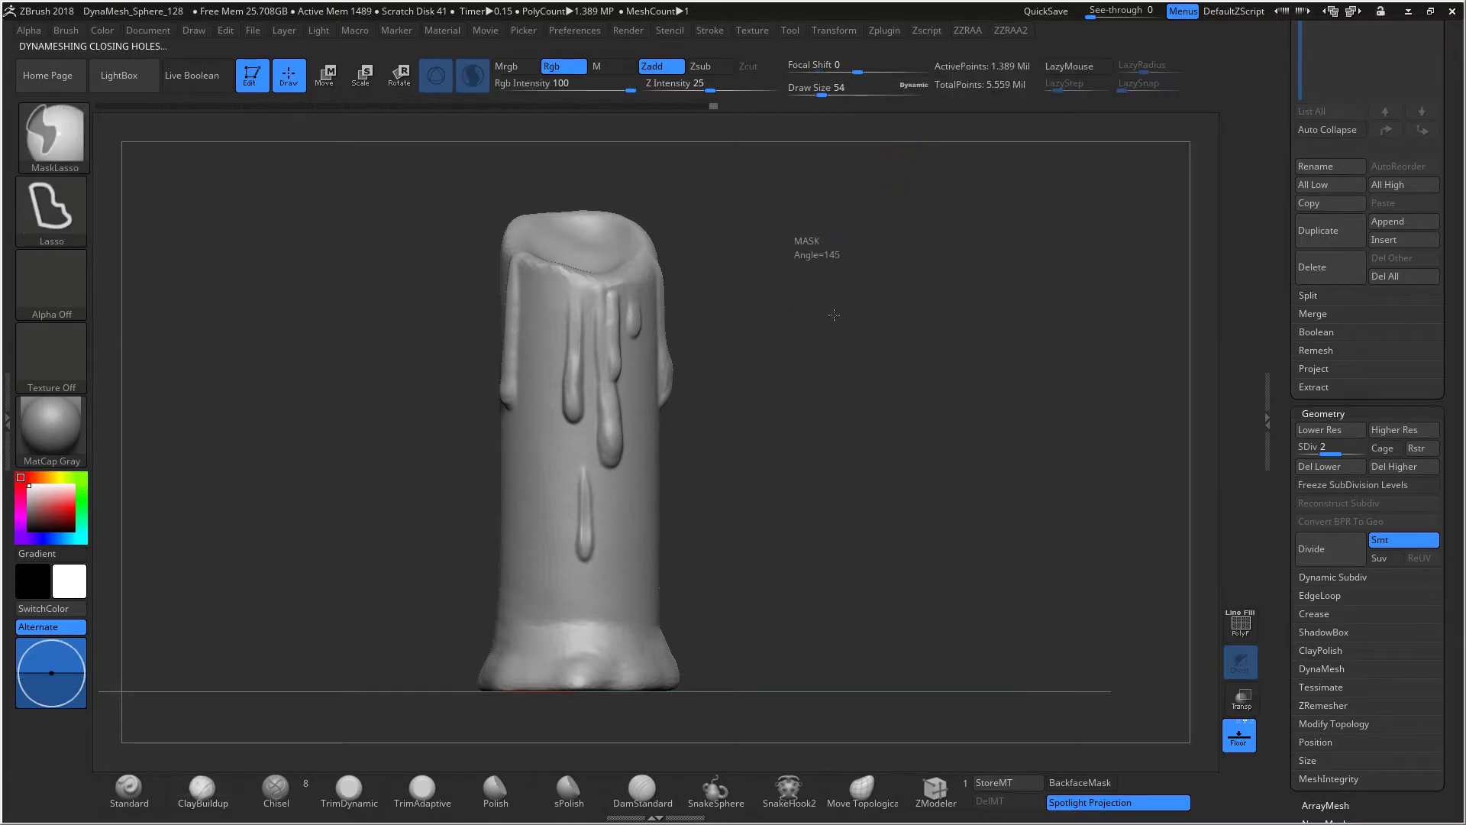
Step: Set the brush draw size to 74 and lower the Smooth brush's Z Intensity to 21 for blending the drips
left_click_drag(821, 320, 726, 387)
key("space")
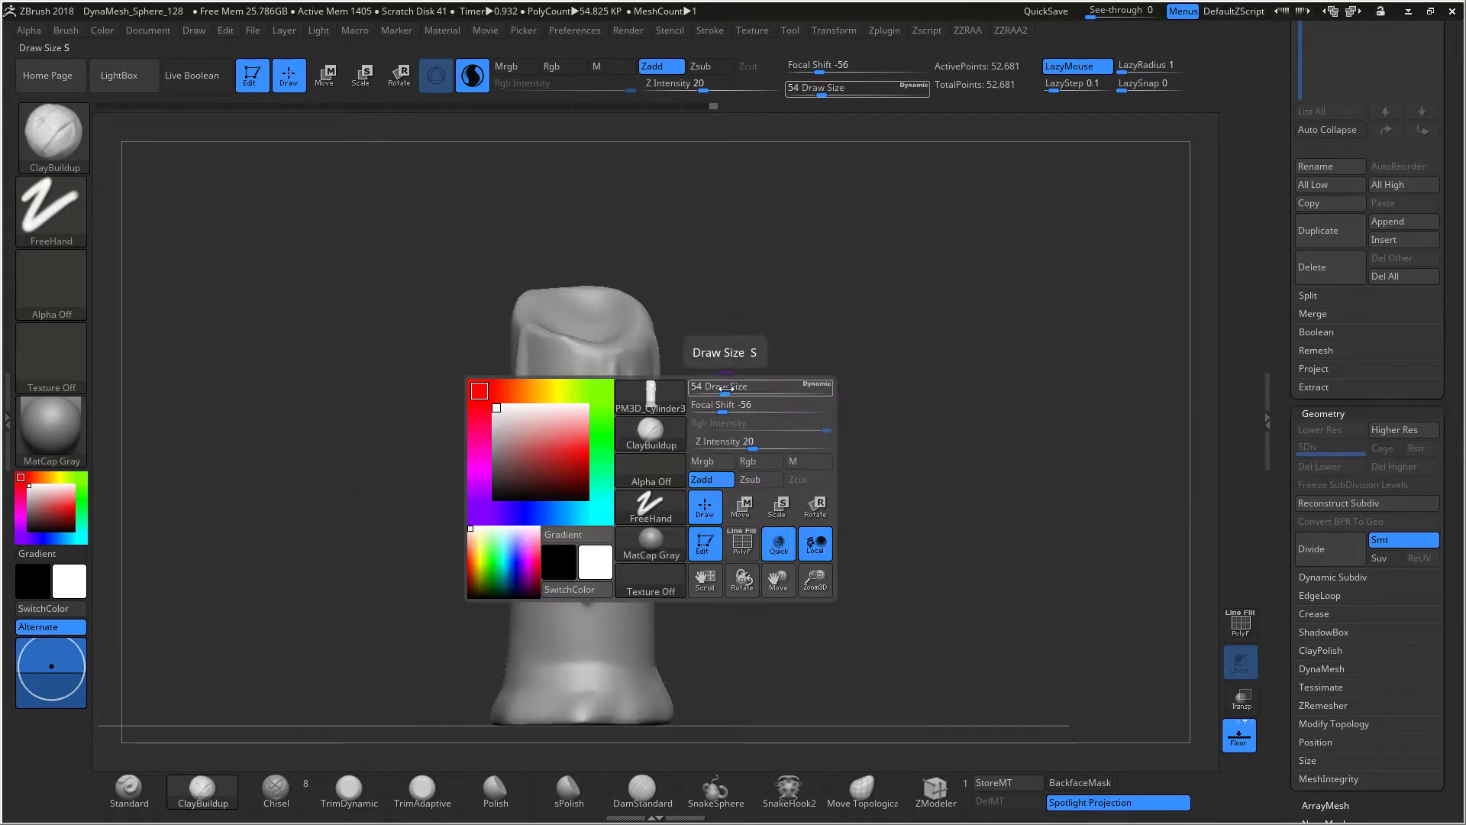
key("shift")
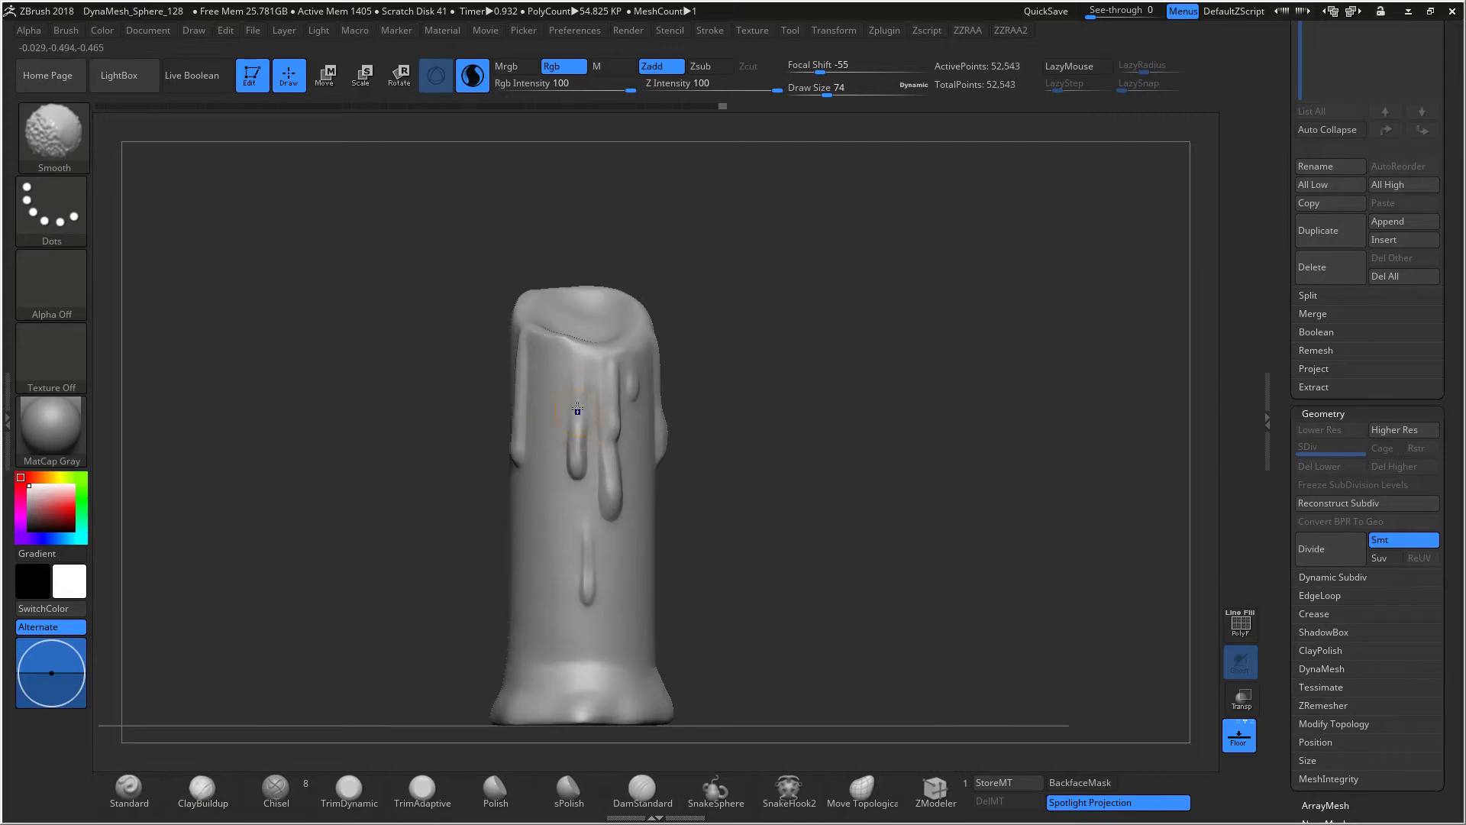
left_click_drag(713, 87, 704, 87)
Step: Smooth the side drips lightly so their upper ends blend into the candle's rim
left_click_drag(569, 240, 649, 256)
key("shift")
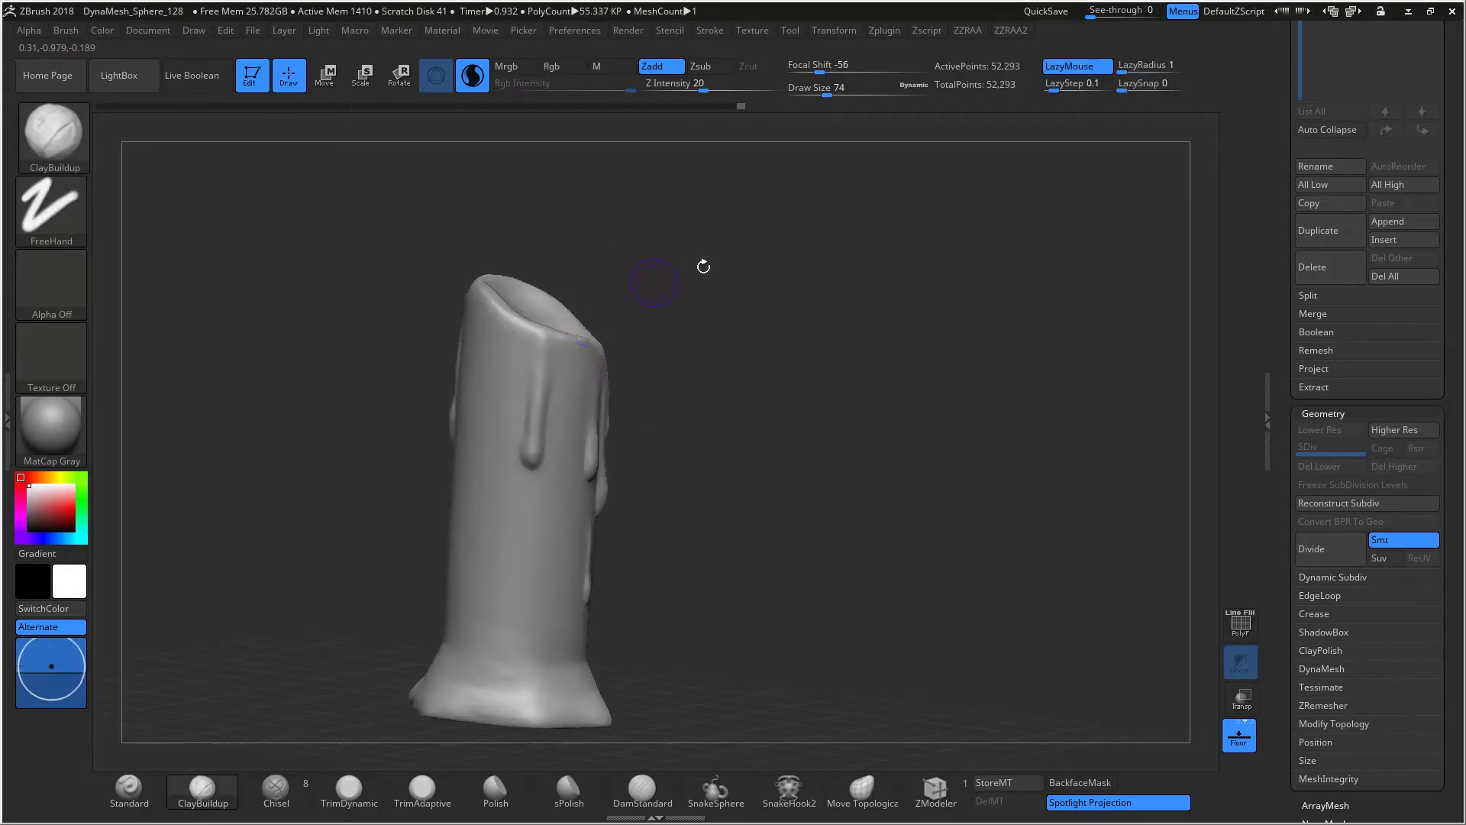
left_click_drag(703, 265, 608, 349)
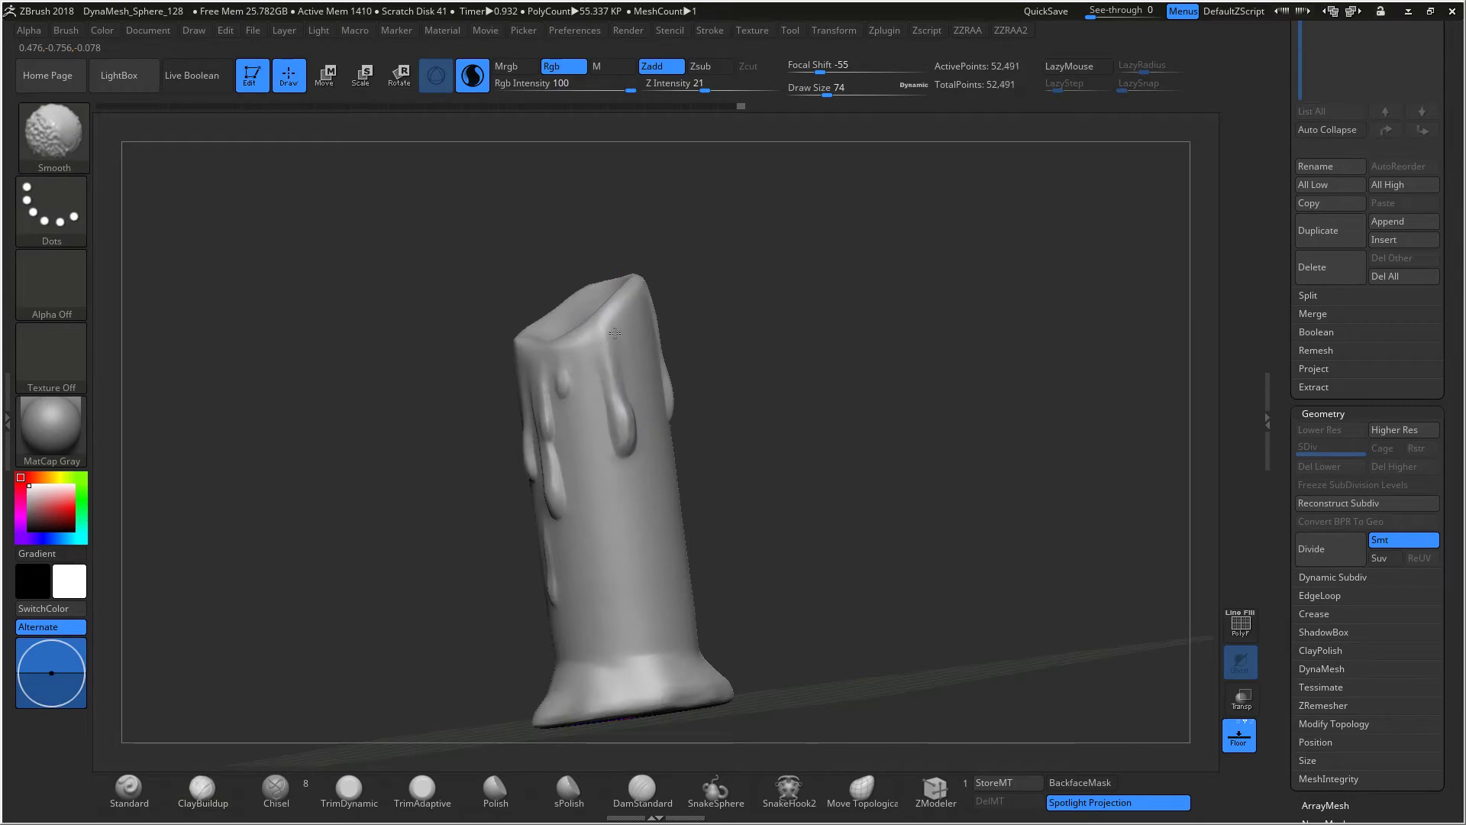
mouse_move(609, 353)
left_mouse_down()
mouse_move(740, 268)
mouse_move(792, 295)
mouse_move(593, 232)
mouse_move(721, 239)
left_mouse_up()
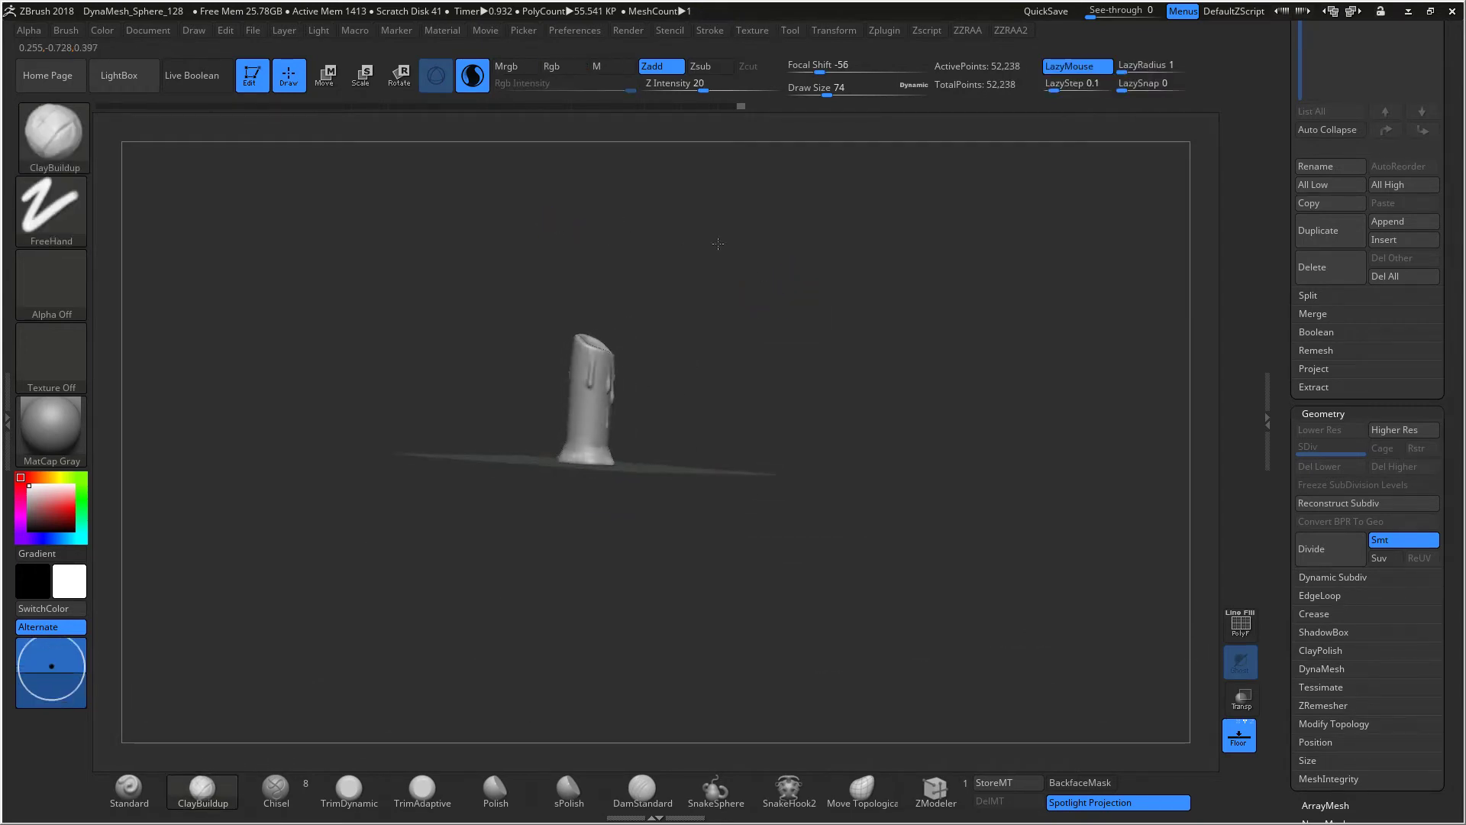
key("shift")
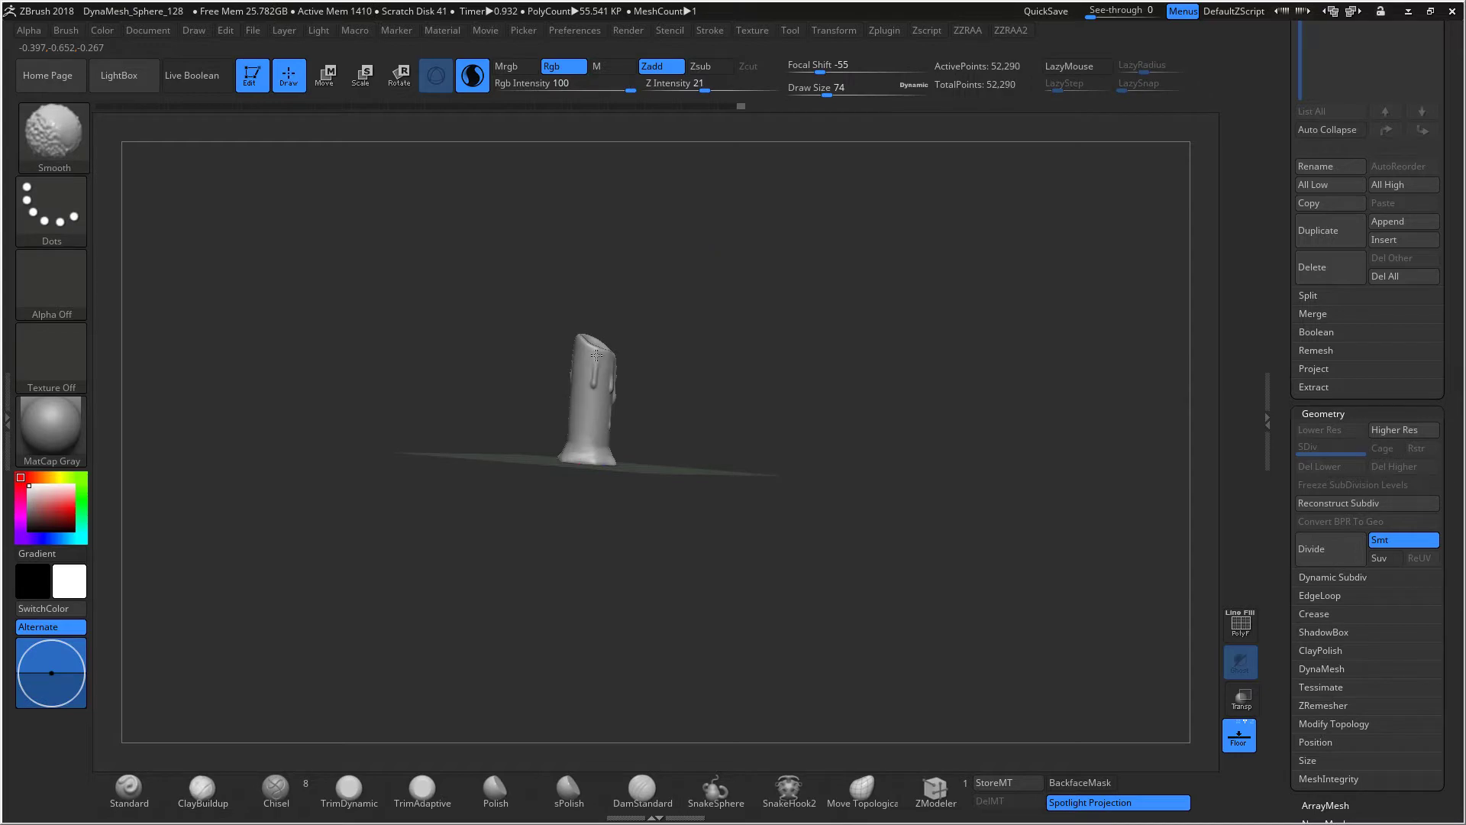
Step: Soften the tops of the drips on the candle's back and the lower end of the large side drip
mouse_move(597, 355)
left_mouse_down()
mouse_move(660, 292)
mouse_move(767, 315)
mouse_move(554, 349)
mouse_move(644, 245)
mouse_move(688, 301)
mouse_move(547, 333)
mouse_move(499, 318)
left_mouse_up()
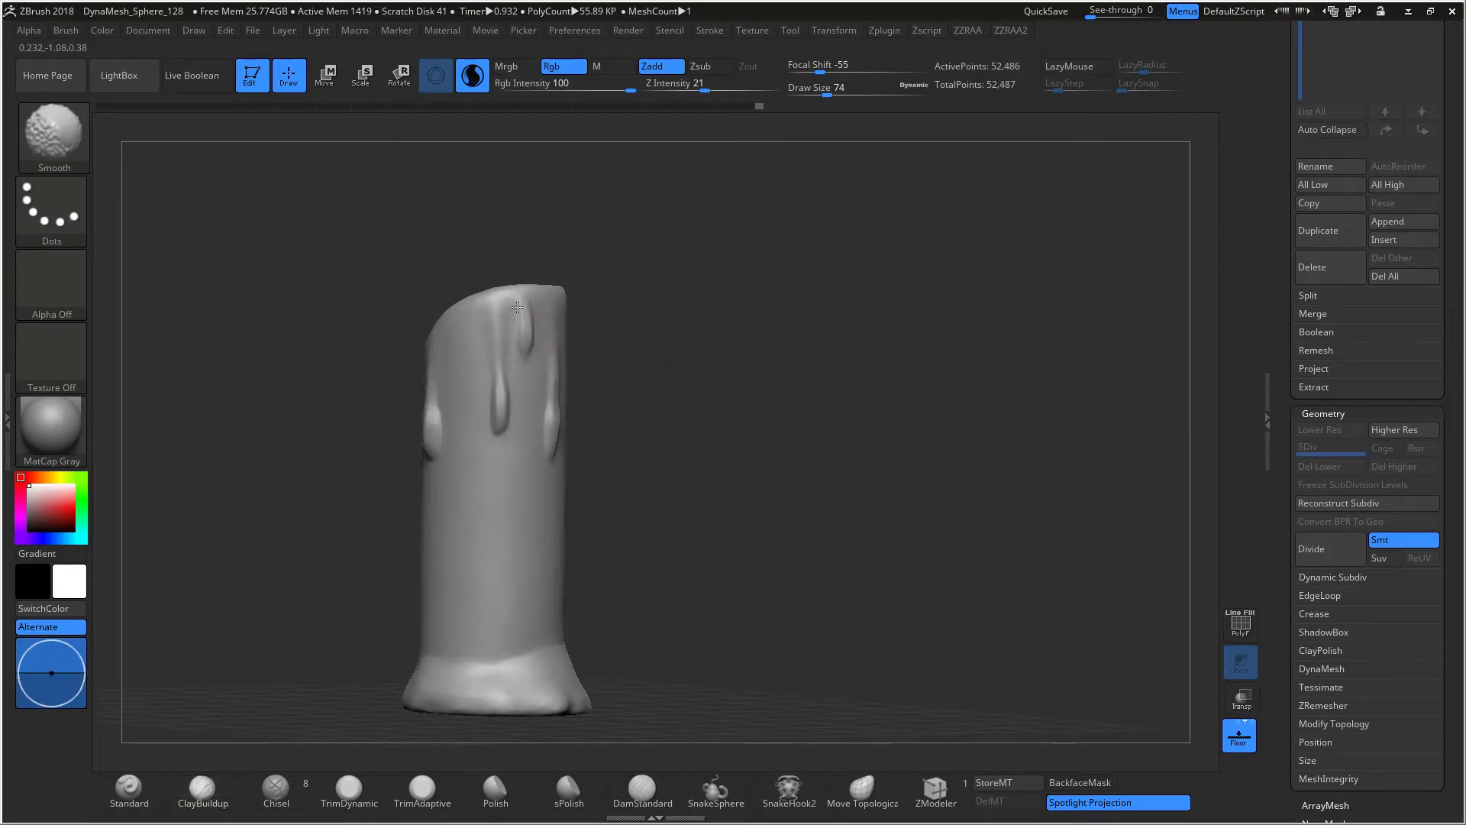
left_click_drag(511, 258, 560, 243)
left_click_drag(437, 418, 435, 454, "shift")
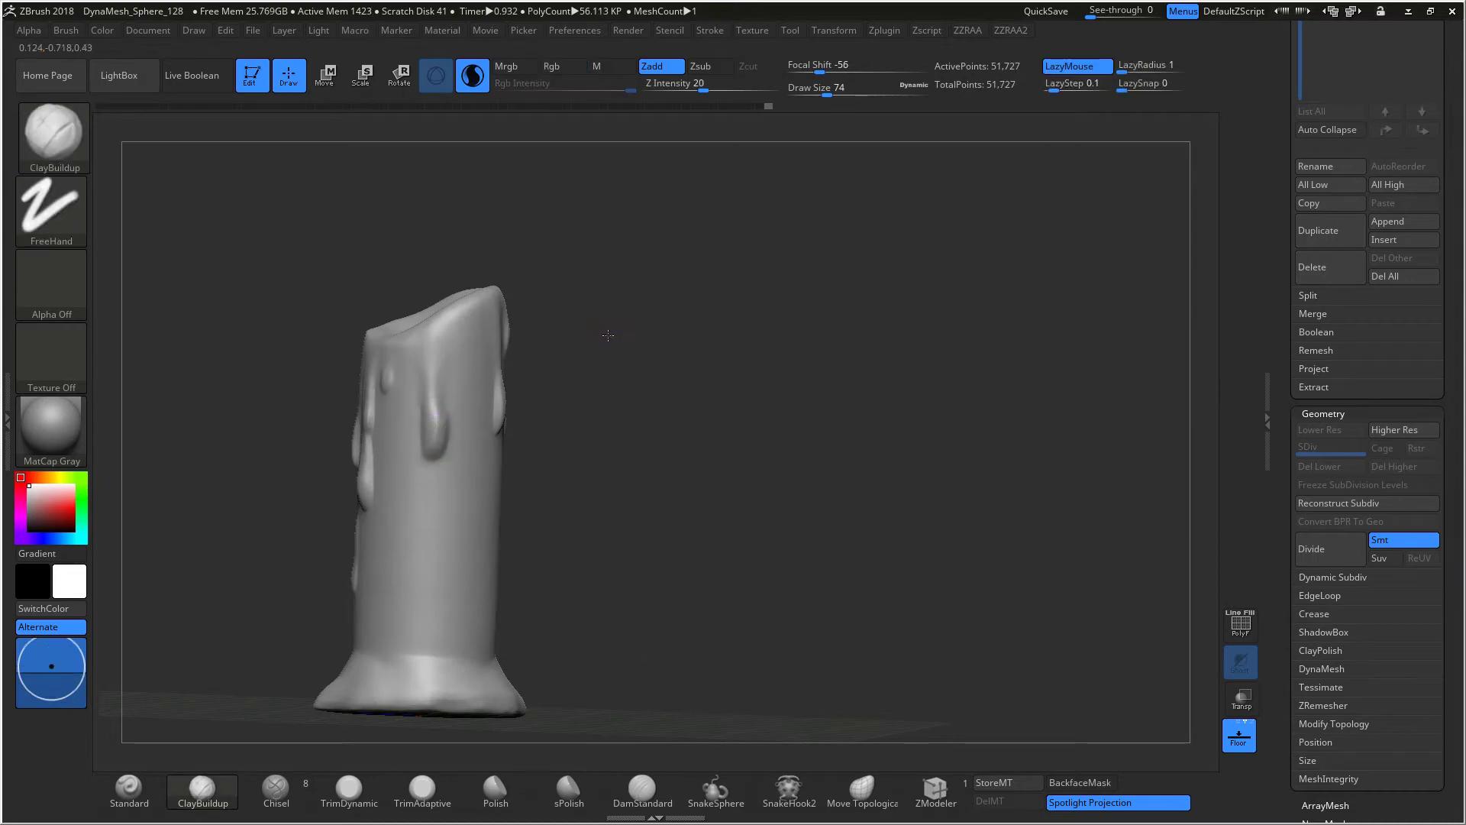
left_click_drag(606, 332, 563, 304)
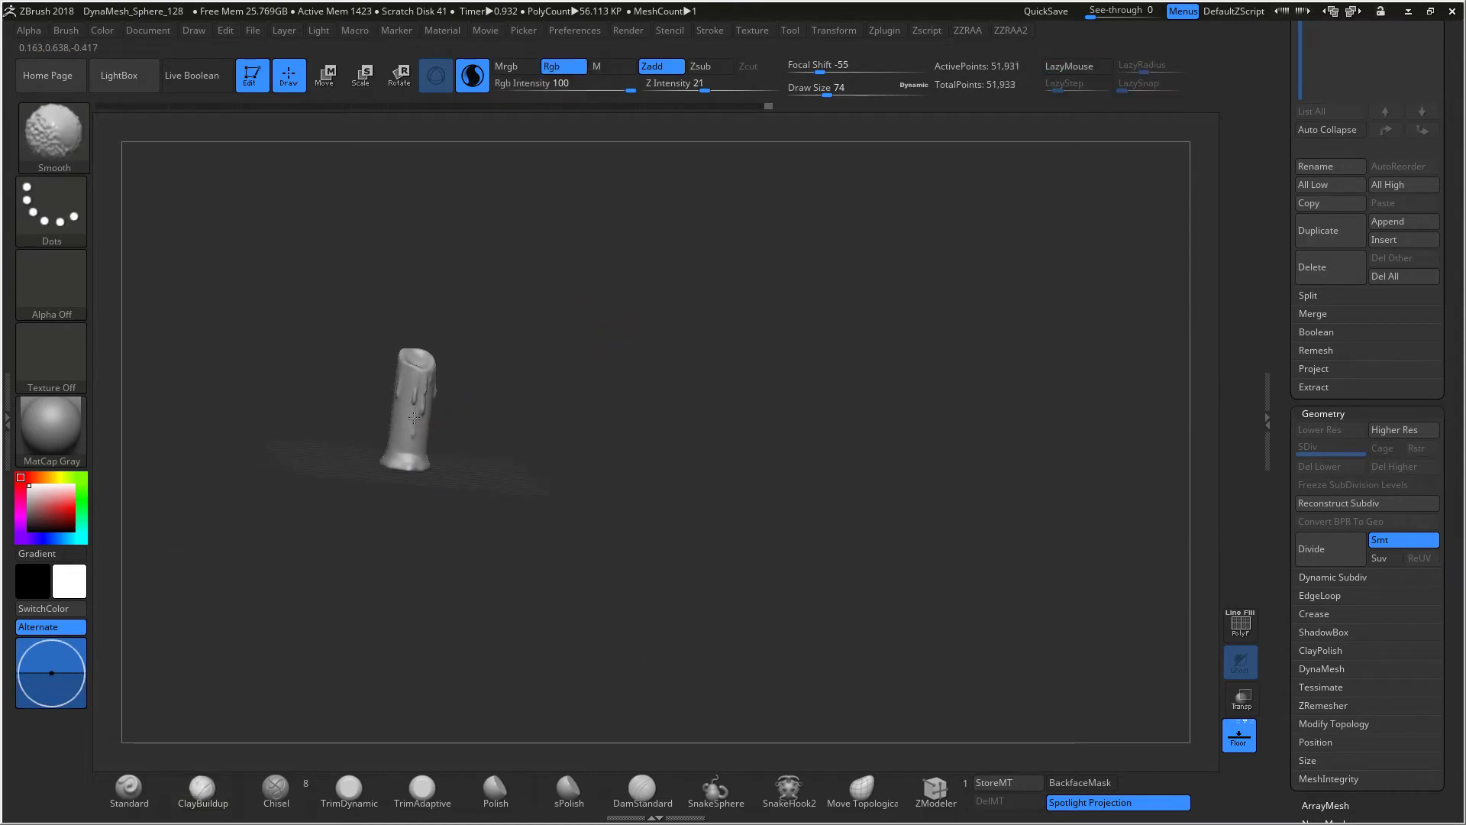
Step: Smooth the detached lower drip and the longer drips on the candle's front
left_click_drag(413, 451, 415, 443, "shift")
left_click_drag(474, 359, 460, 304, "alt")
mouse_move(460, 305)
left_mouse_down()
mouse_move(364, 318)
mouse_move(657, 278)
mouse_move(717, 313)
mouse_move(691, 285)
mouse_move(767, 360)
mouse_move(654, 286)
left_mouse_up()
left_click_drag(654, 285, 818, 404, "alt")
mouse_move(770, 308)
left_mouse_down("alt")
mouse_move(686, 355)
mouse_move(514, 383)
left_mouse_up("alt")
key("shift")
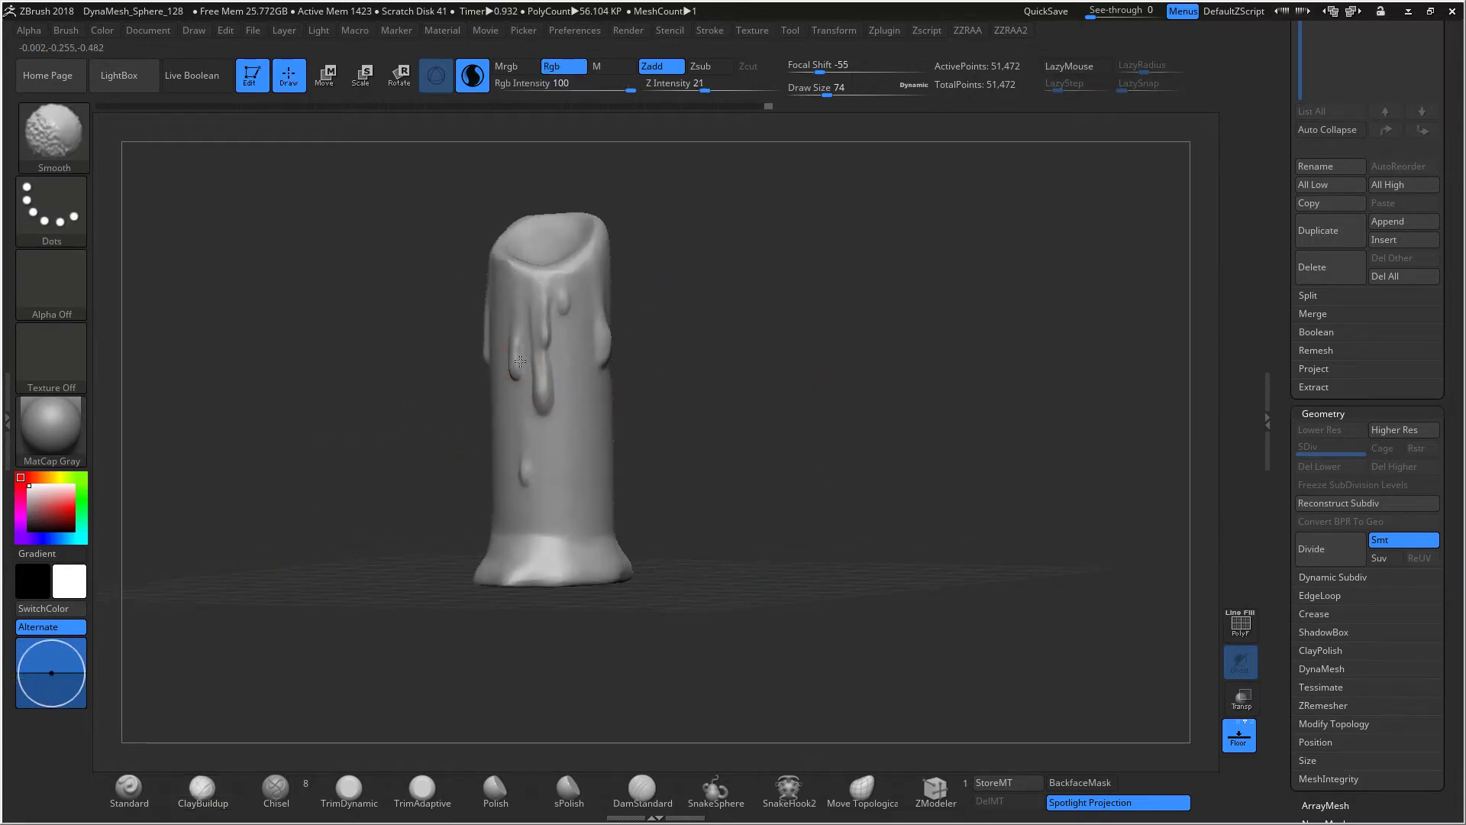
left_click_drag(516, 331, 549, 391, "shift")
Step: Add uneven wax build-up to the front of the candle's flared base with ClayBuildup strokes
left_click_drag(658, 321, 655, 233, "alt")
mouse_move(654, 233)
left_mouse_down()
mouse_move(720, 288)
mouse_move(658, 268)
mouse_move(689, 252)
left_mouse_up()
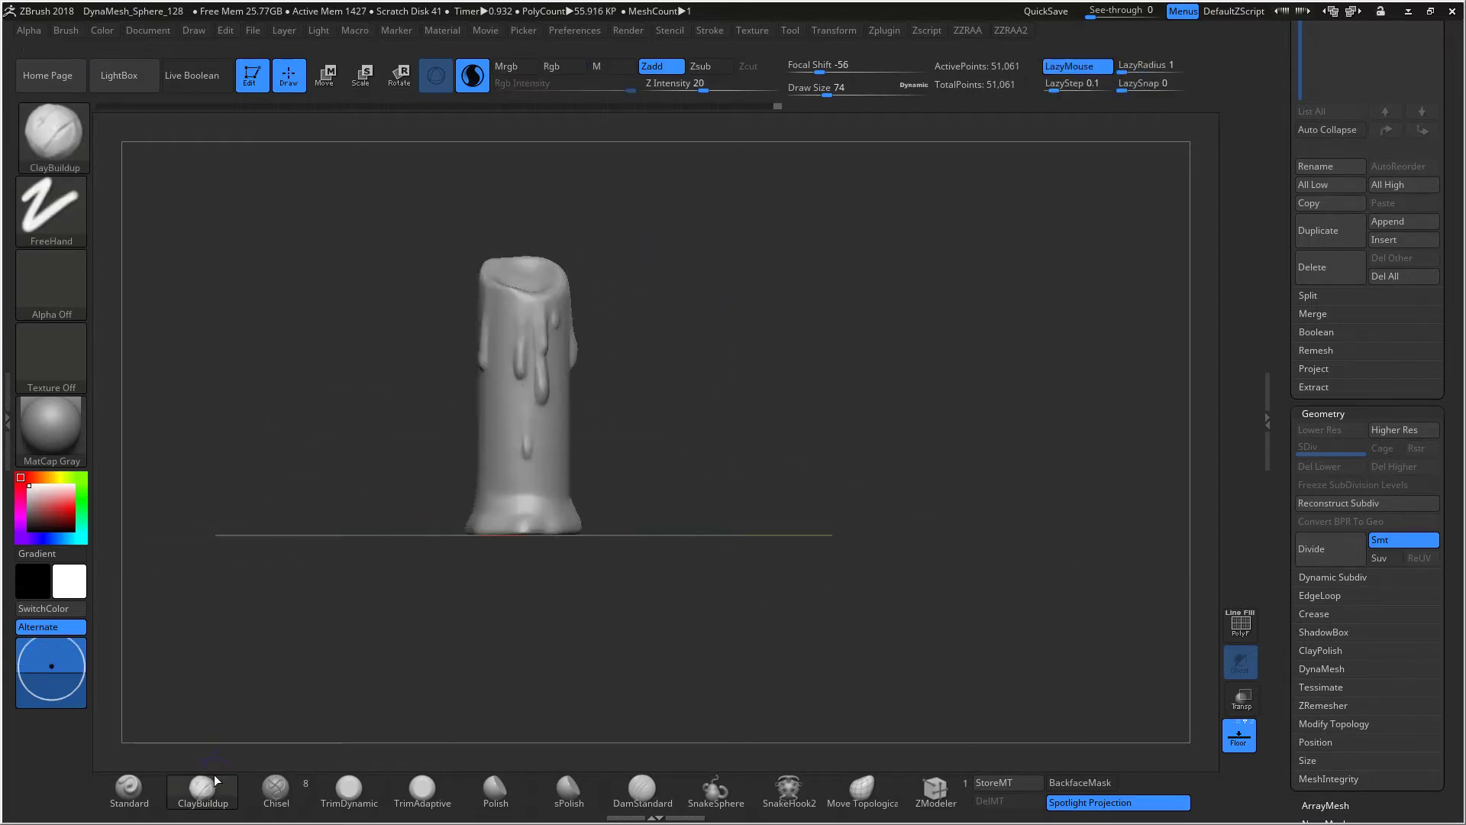
key("b")
left_click_drag(662, 333, 592, 484)
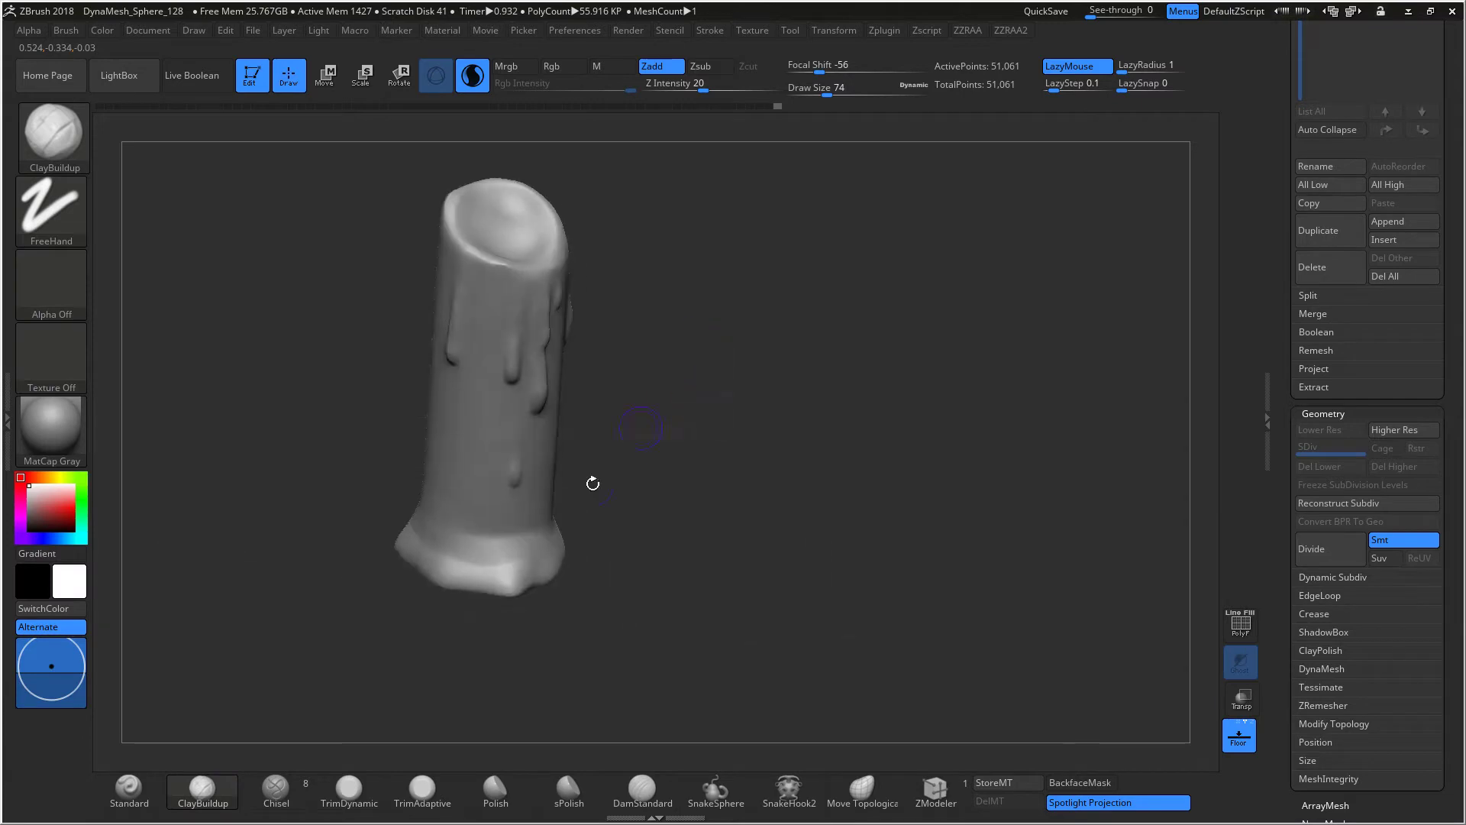
mouse_move(473, 563)
left_mouse_down()
mouse_move(457, 552)
mouse_move(466, 573)
mouse_move(486, 569)
mouse_move(495, 540)
mouse_move(502, 574)
mouse_move(441, 568)
left_mouse_up()
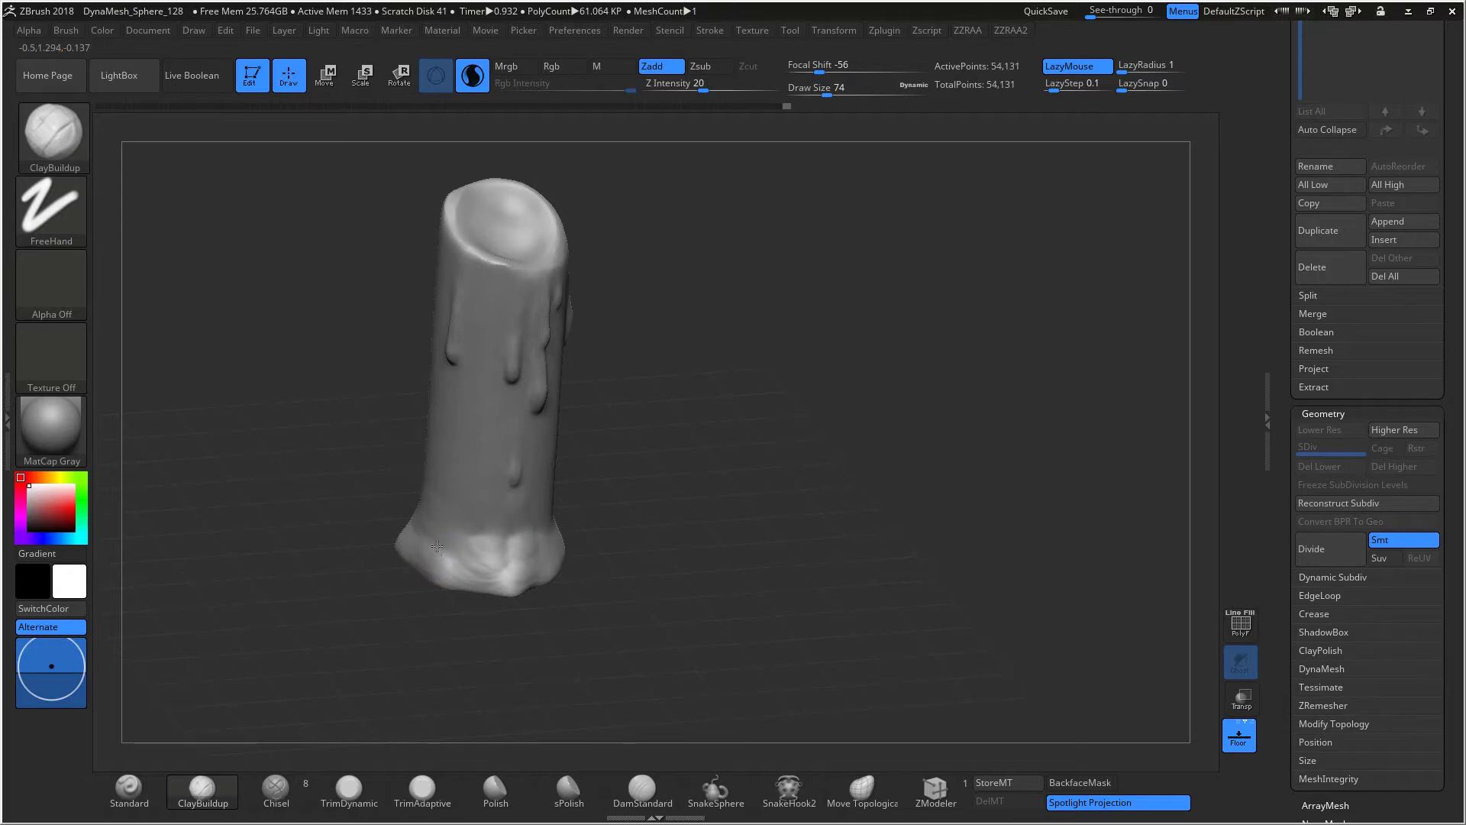
right_click_drag(450, 522, 428, 527)
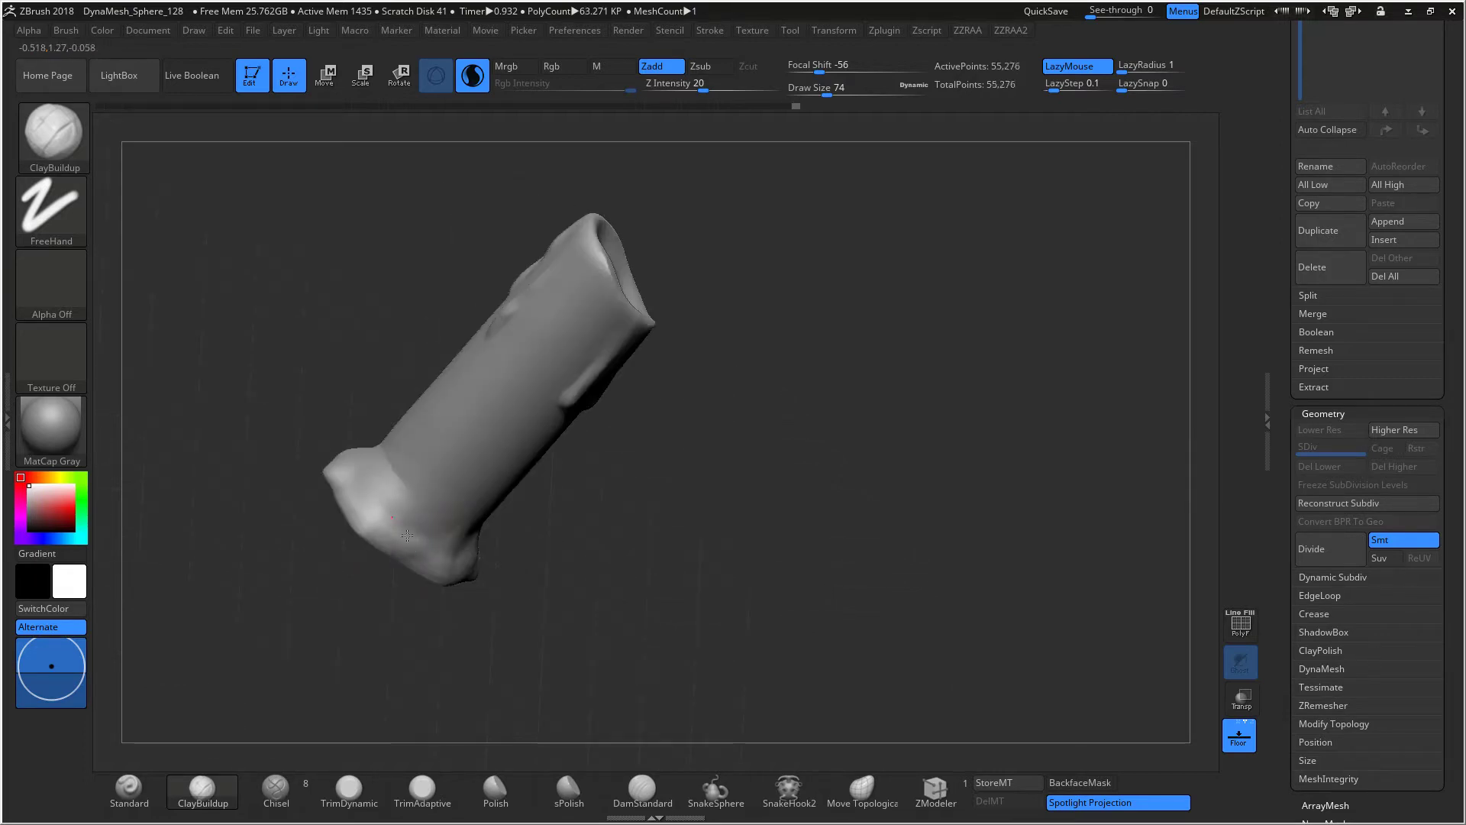
mouse_move(407, 536)
left_mouse_down()
mouse_move(379, 511)
mouse_move(404, 535)
mouse_move(425, 525)
mouse_move(416, 503)
left_mouse_up()
Step: Continue the lumpy melted-wax build-up around the remaining sides of the base with ClayBuildup, including runs flowing into it
right_click_drag(447, 516, 301, 377)
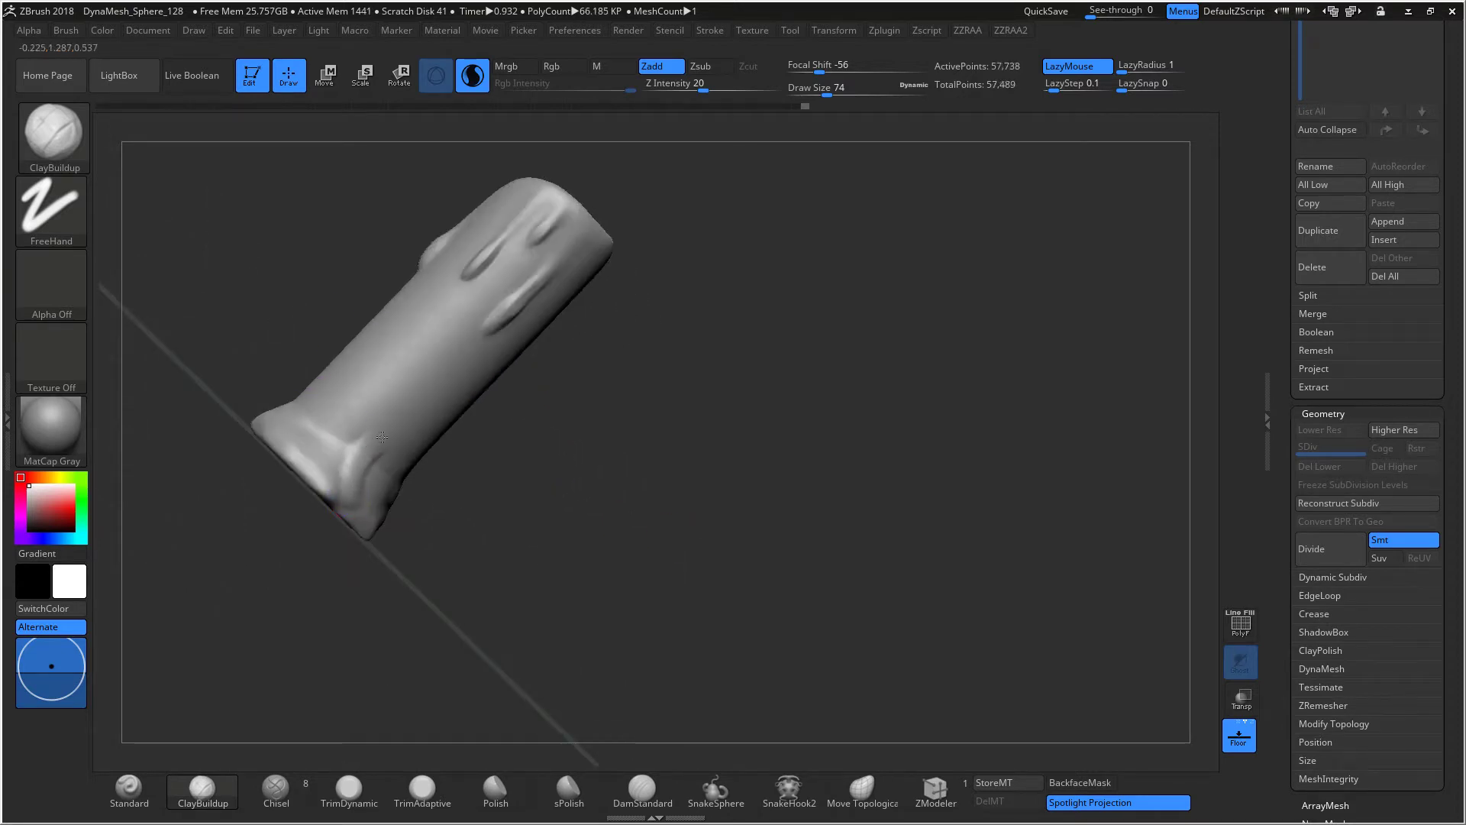
right_click_drag(301, 316, 322, 371)
left_click_drag(326, 479, 373, 413)
mouse_move(491, 384)
right_mouse_down()
mouse_move(584, 430)
mouse_move(555, 474)
right_mouse_up()
mouse_move(284, 483)
left_mouse_down()
mouse_move(298, 481)
mouse_move(299, 438)
mouse_move(275, 460)
left_mouse_up()
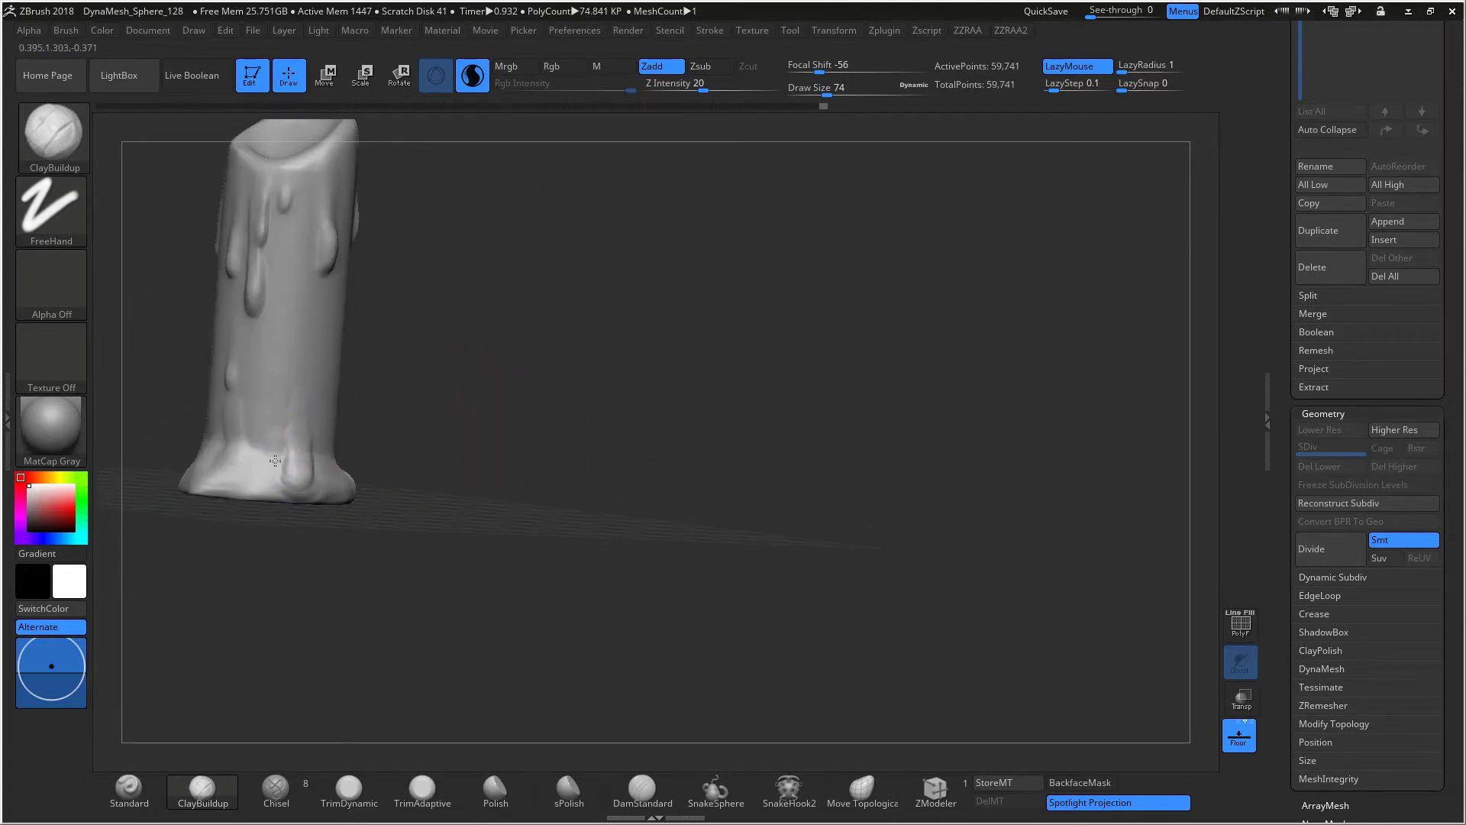
mouse_move(404, 428)
left_mouse_down()
mouse_move(340, 464)
mouse_move(328, 448)
mouse_move(389, 462)
mouse_move(344, 454)
mouse_move(338, 434)
left_mouse_up()
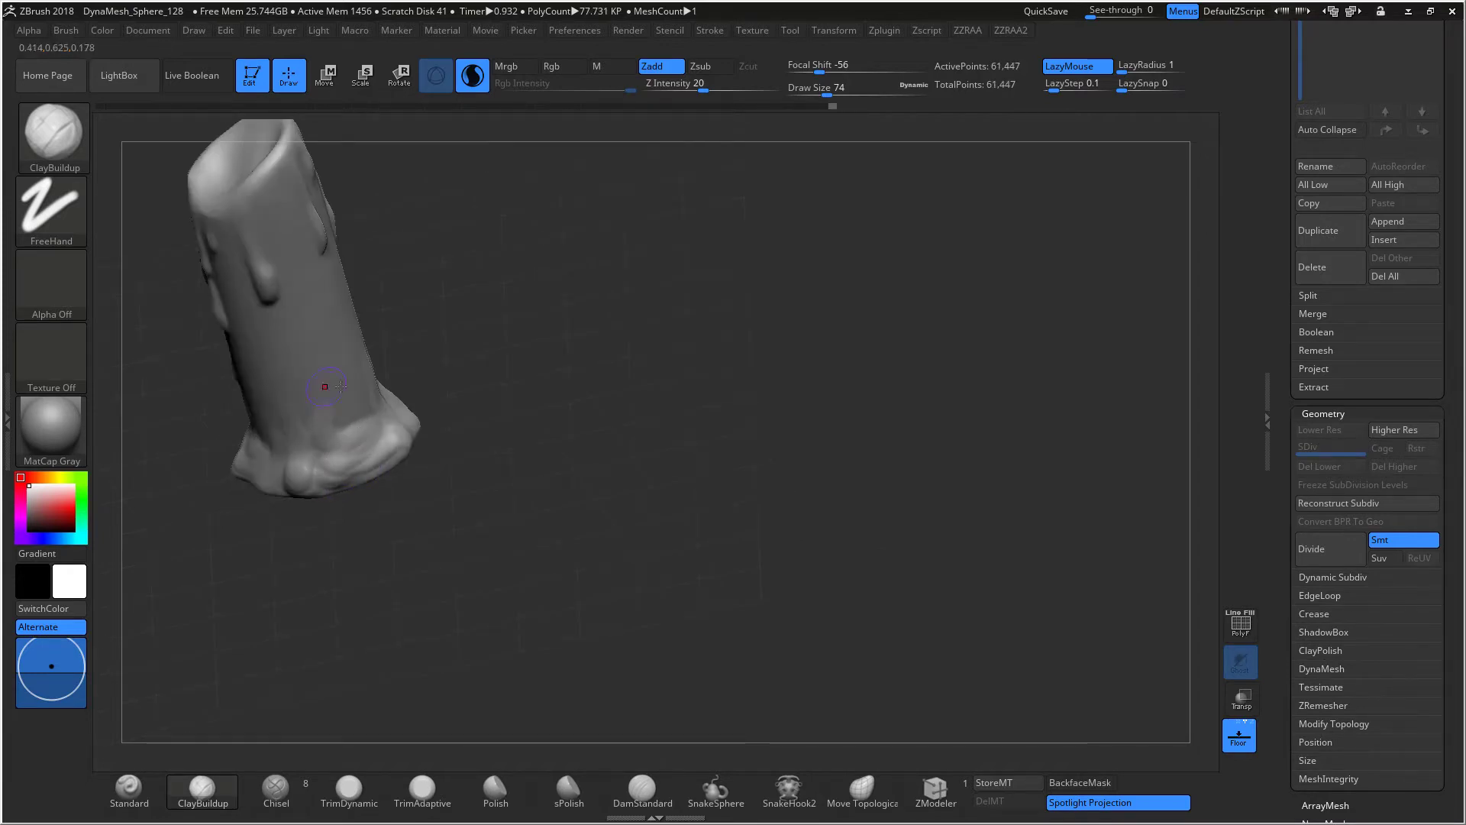
Step: Smooth the lumpy wax build-up around the flared base with Sculptris Pro off and the Smooth intensity at 65
key("space")
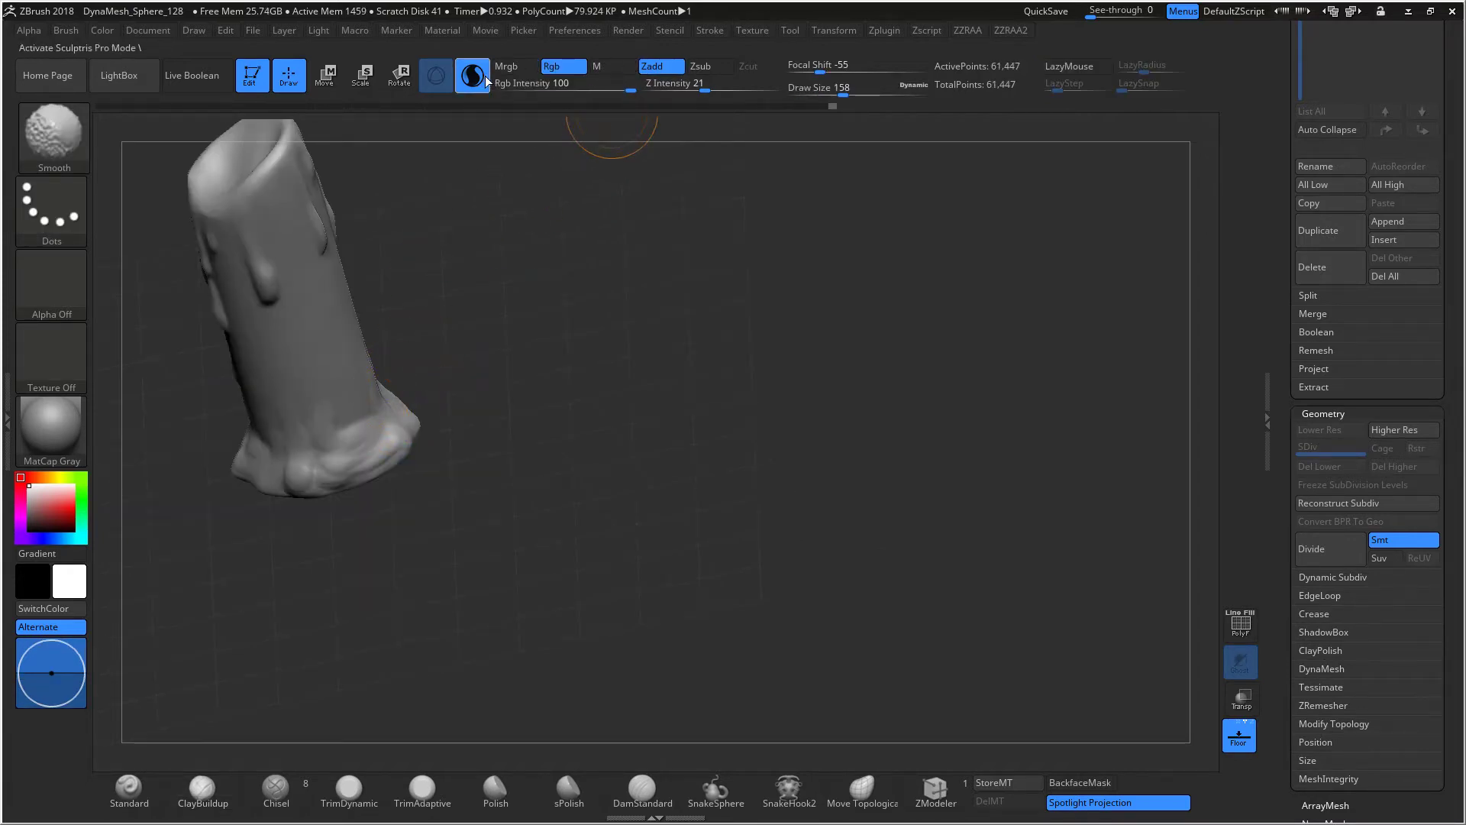
left_click(475, 77, "shift")
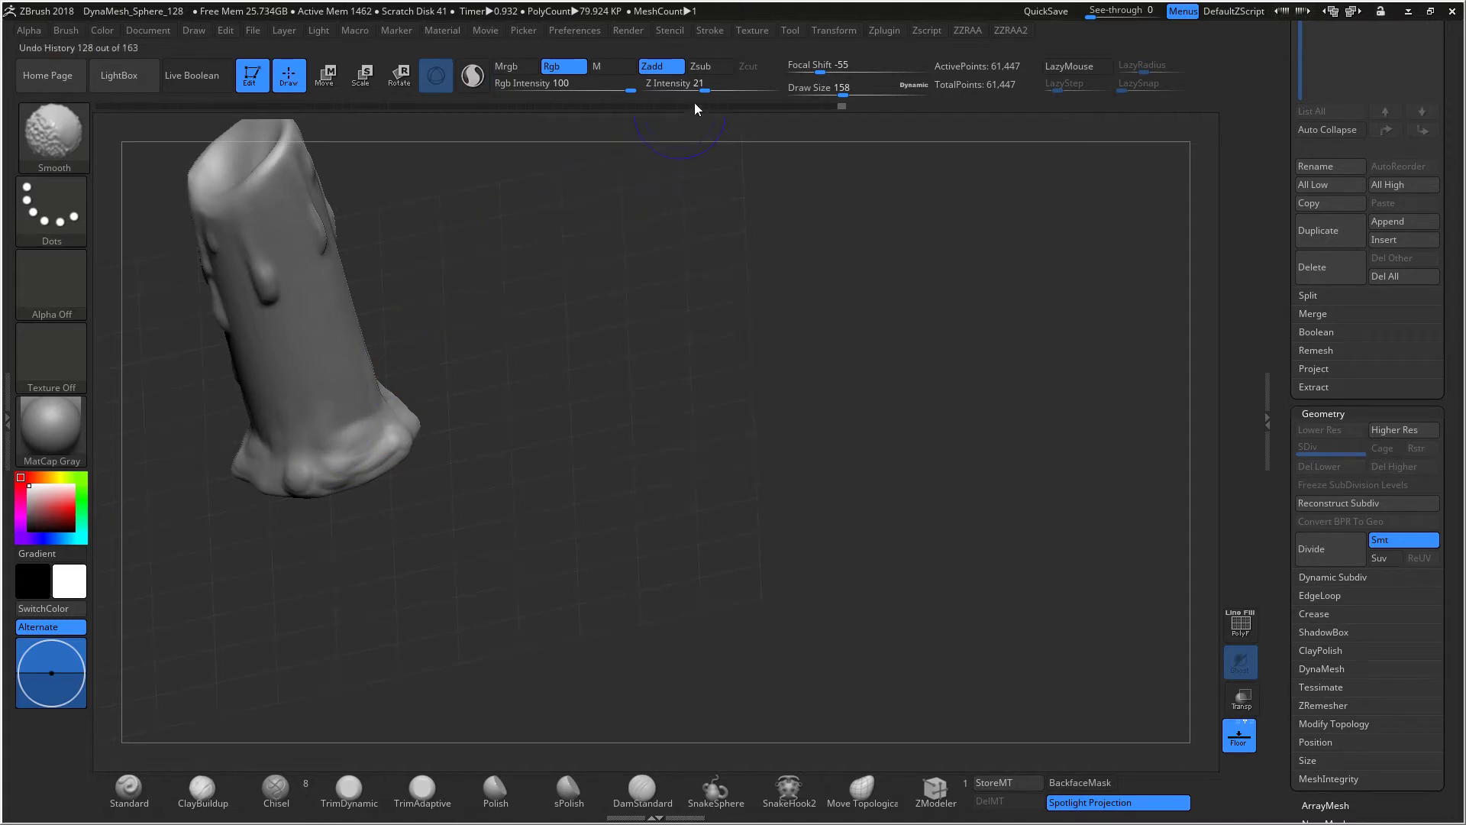
left_click_drag(705, 90, 751, 91)
right_click_drag(360, 388, 394, 382)
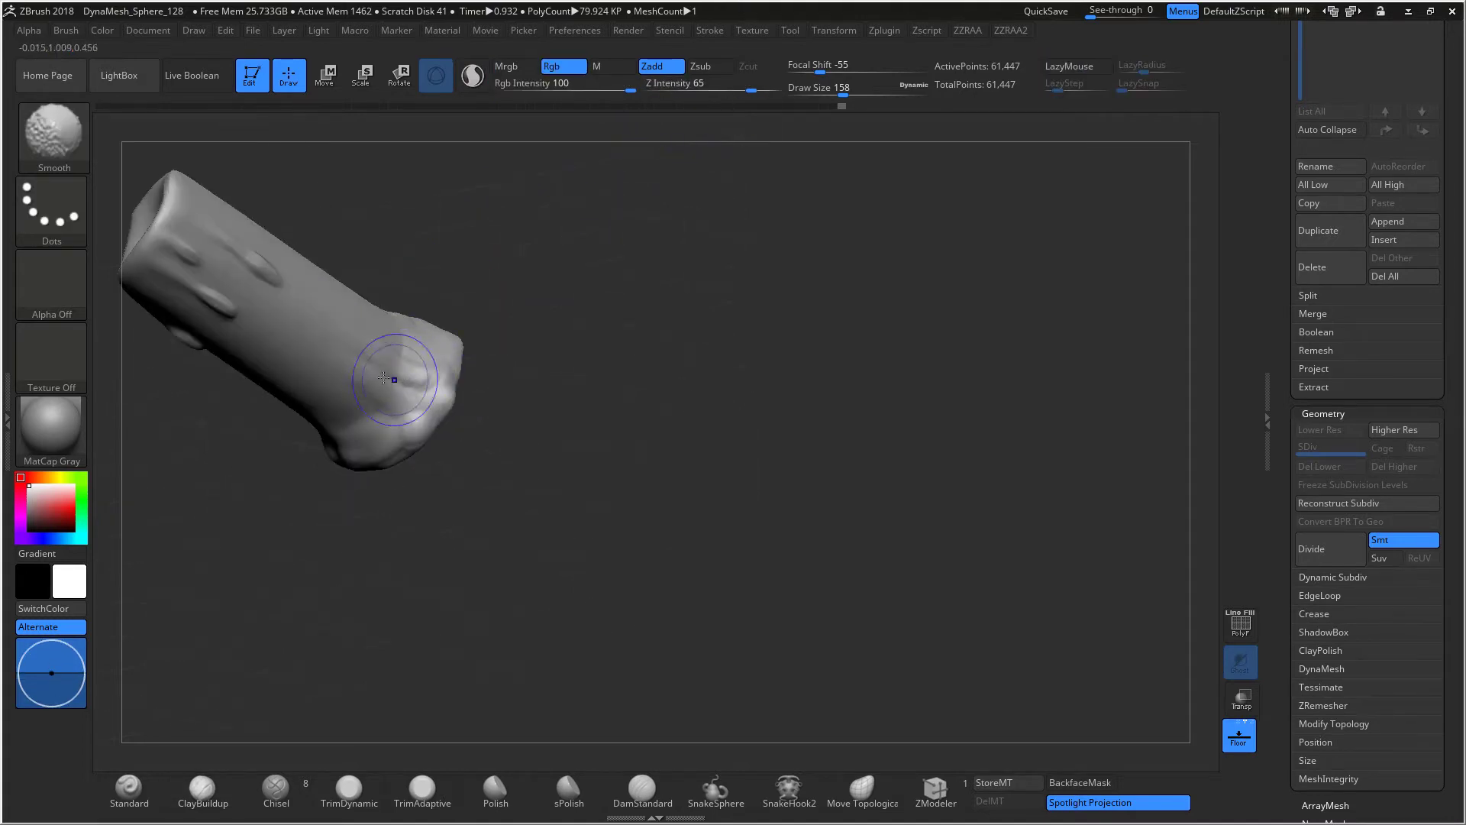
left_click_drag(394, 382, 363, 342, "shift")
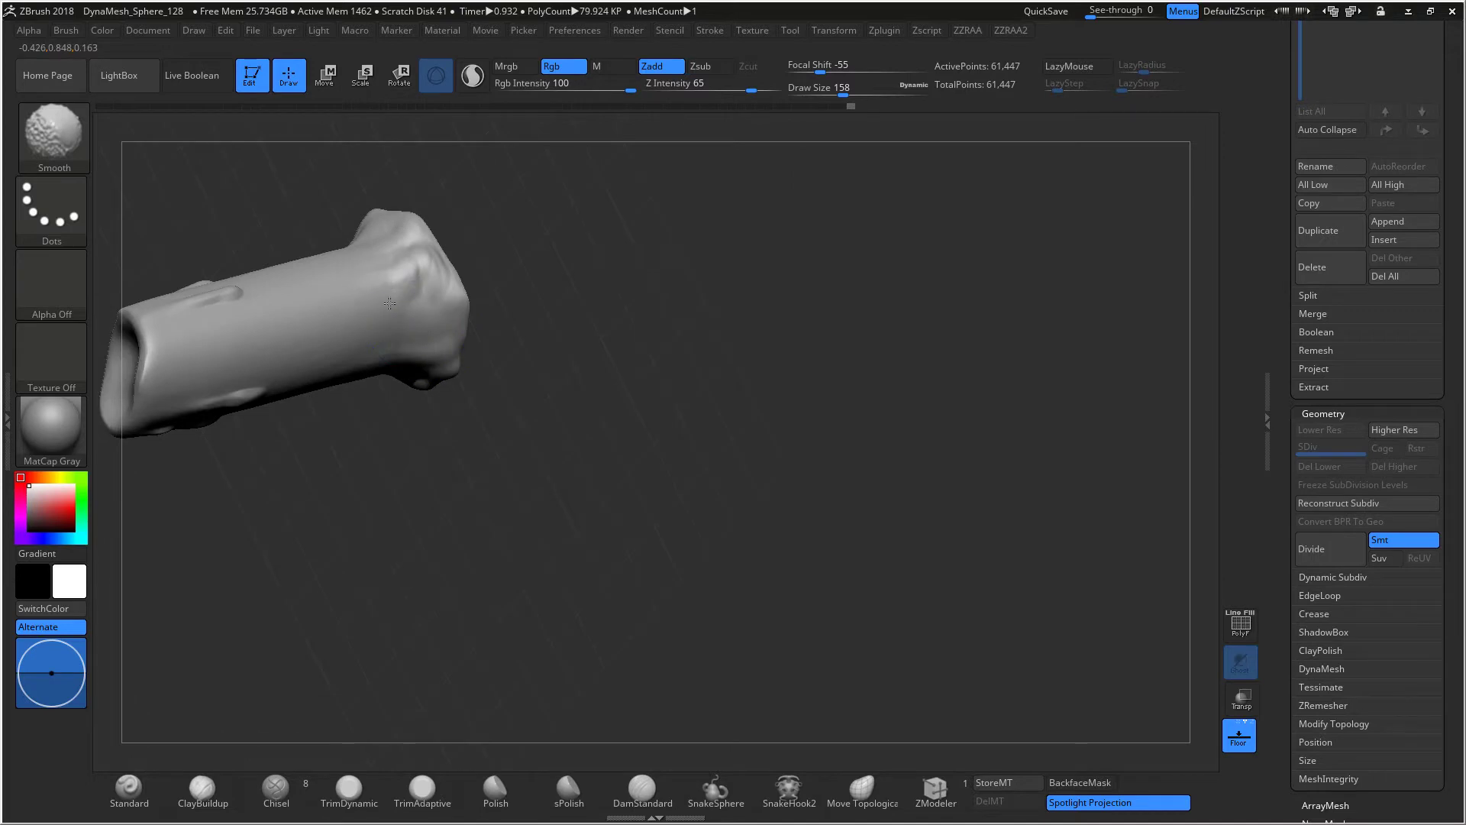
right_click_drag(389, 304, 290, 254)
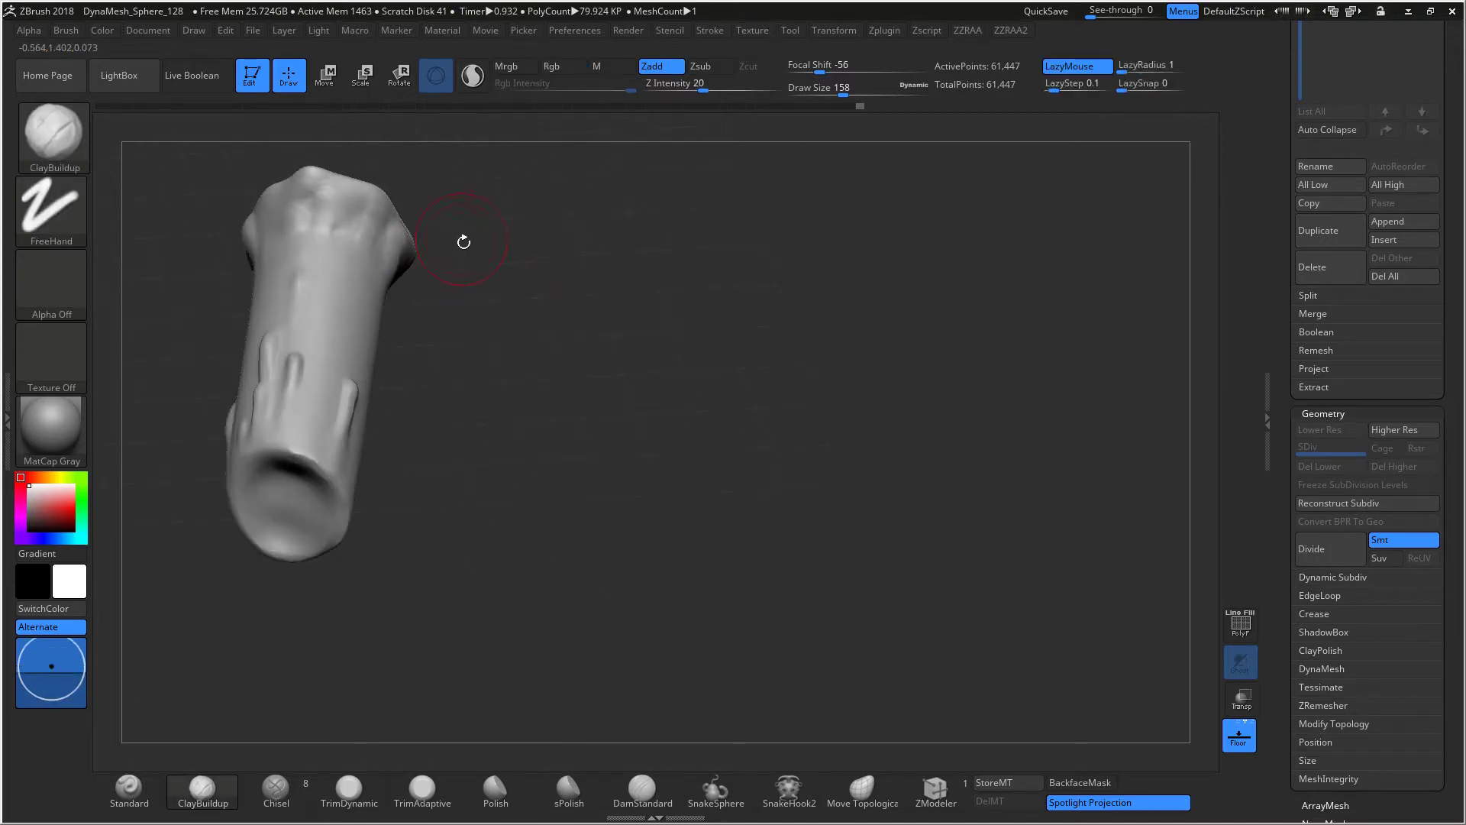
Step: Clip the underside of the candle flat along Y with the transform gizmo placed at the bottom of the base
right_click_drag(465, 239, 759, 321, "alt")
mouse_move(595, 304)
right_mouse_down()
mouse_move(672, 301)
mouse_move(403, 296)
mouse_move(744, 296)
mouse_move(744, 250)
mouse_move(783, 252)
mouse_move(721, 305)
mouse_move(661, 289)
mouse_move(654, 389)
mouse_move(631, 370)
mouse_move(655, 381)
mouse_move(691, 458)
mouse_move(661, 440)
right_mouse_up()
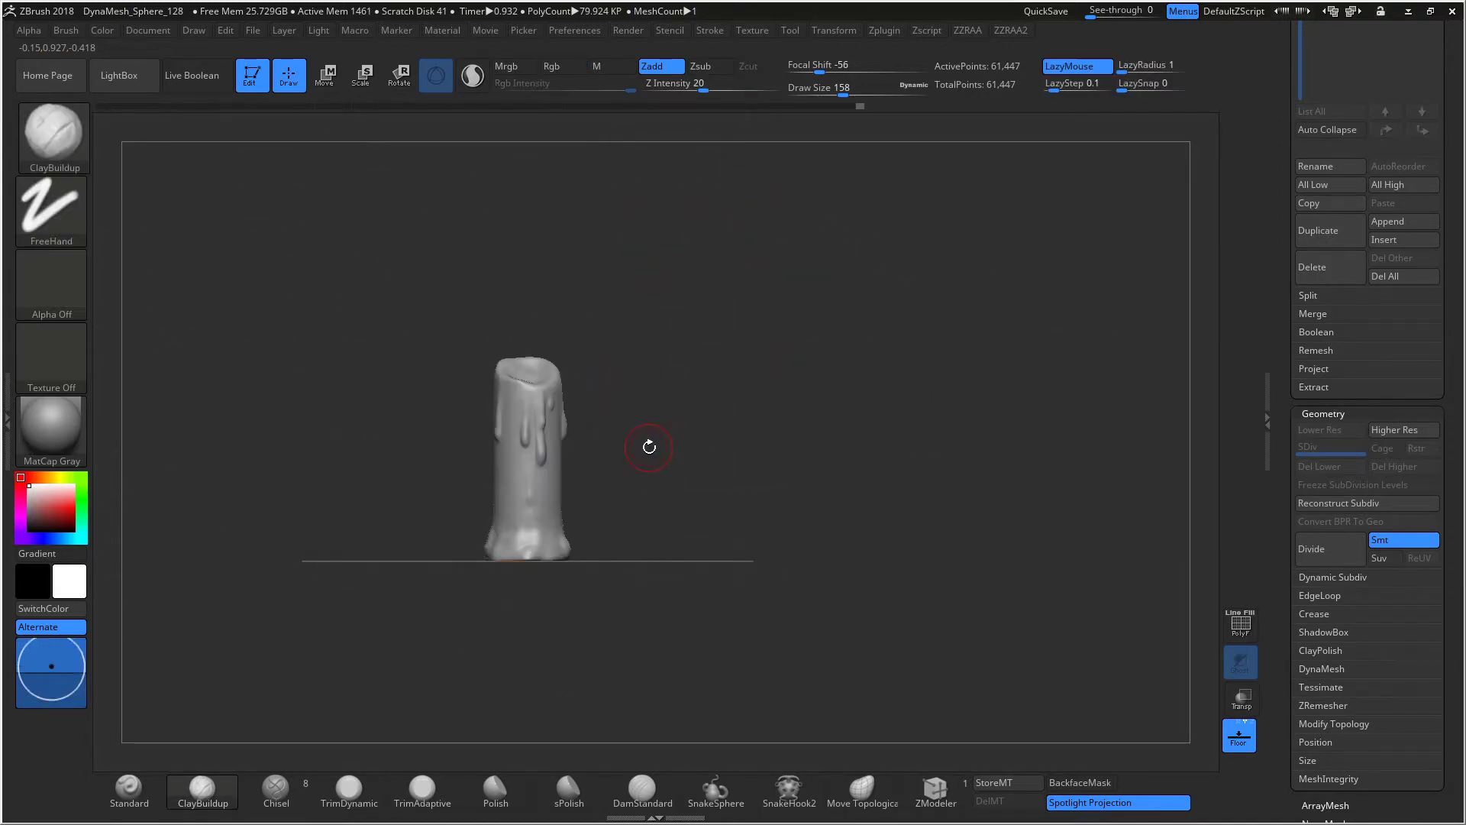
key("w")
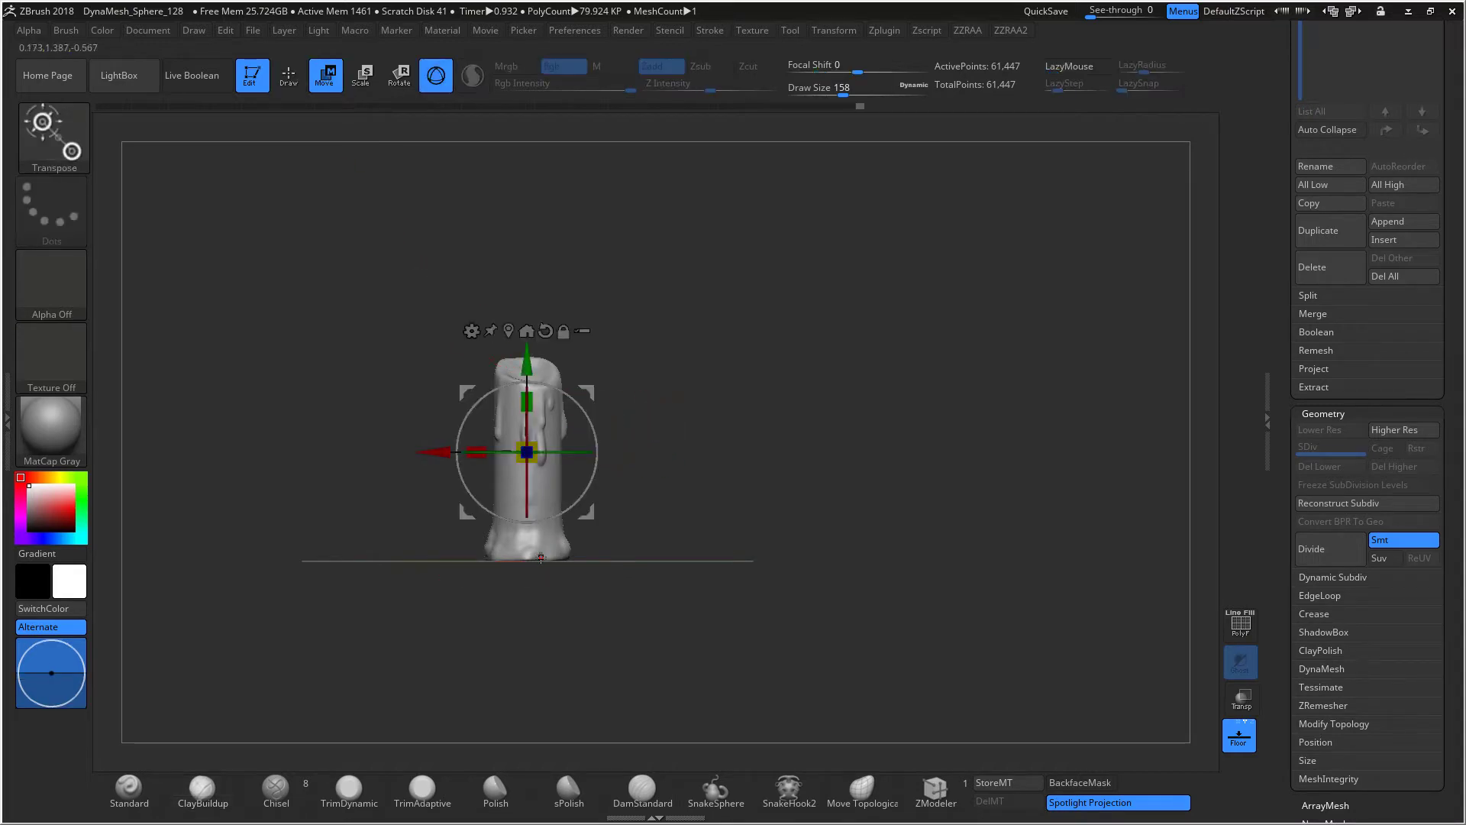
left_click(530, 553)
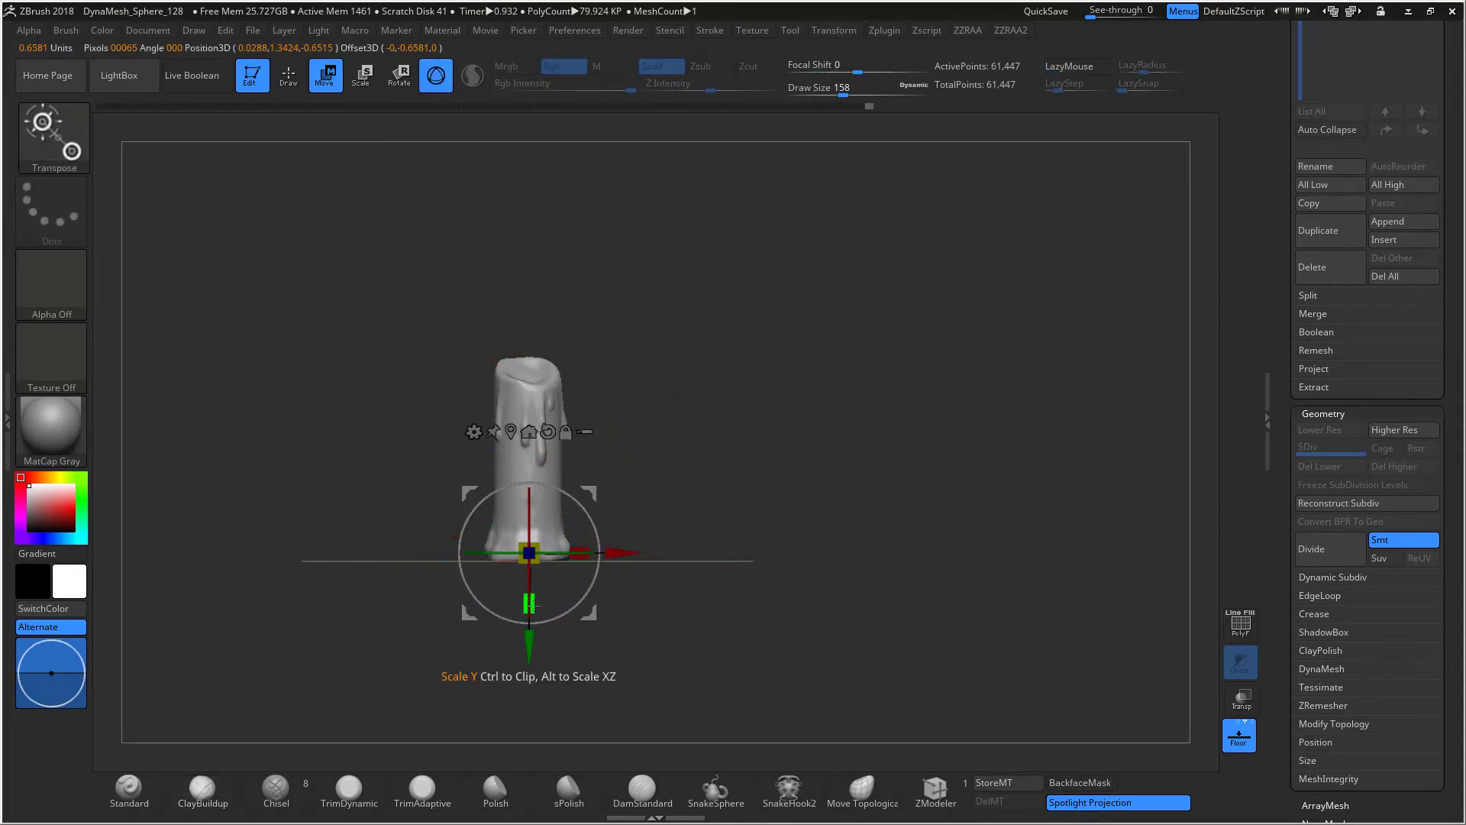
key("ctrl")
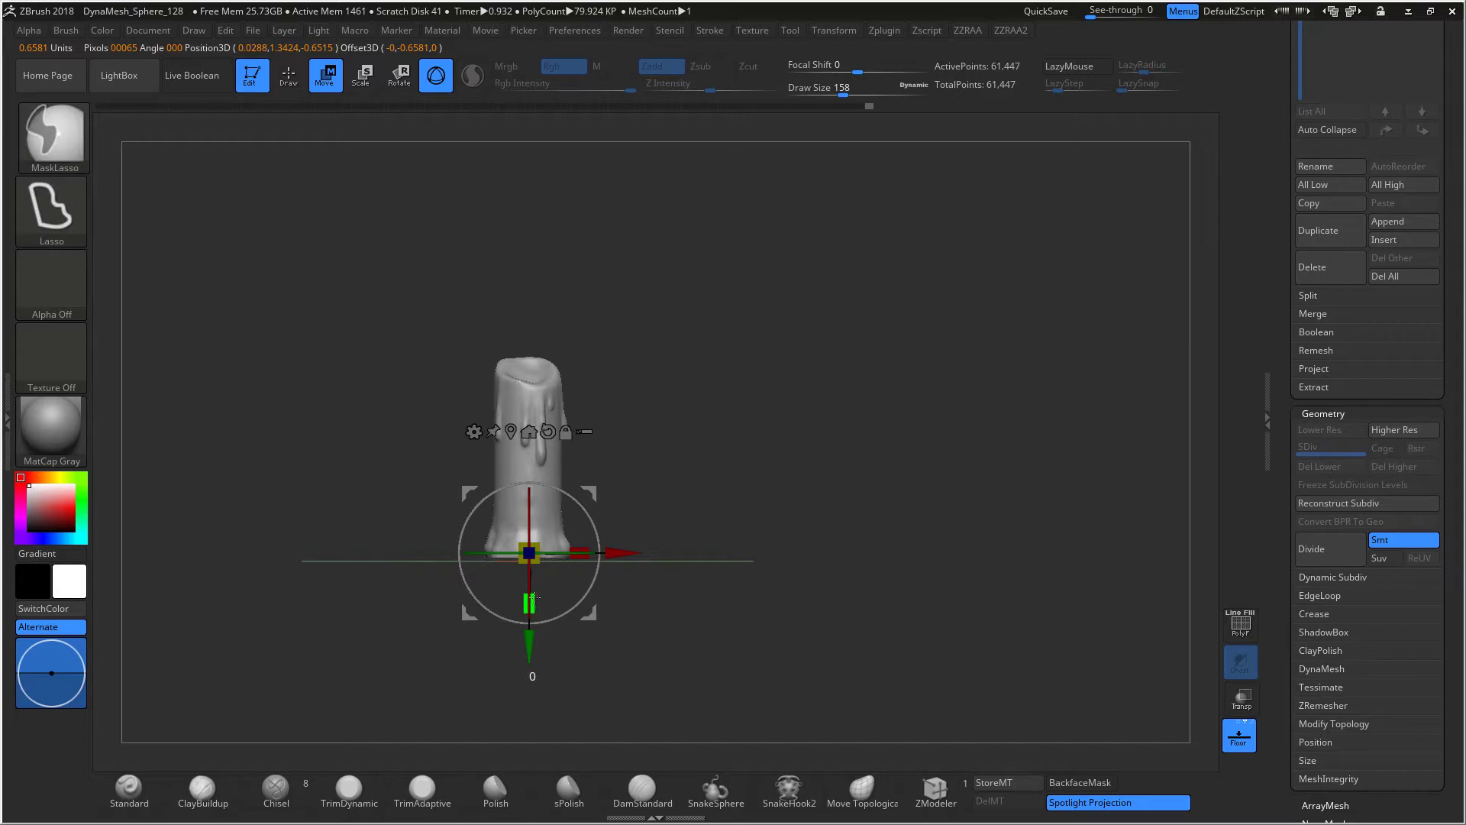
left_click_drag(535, 598, 533, 588, "ctrl")
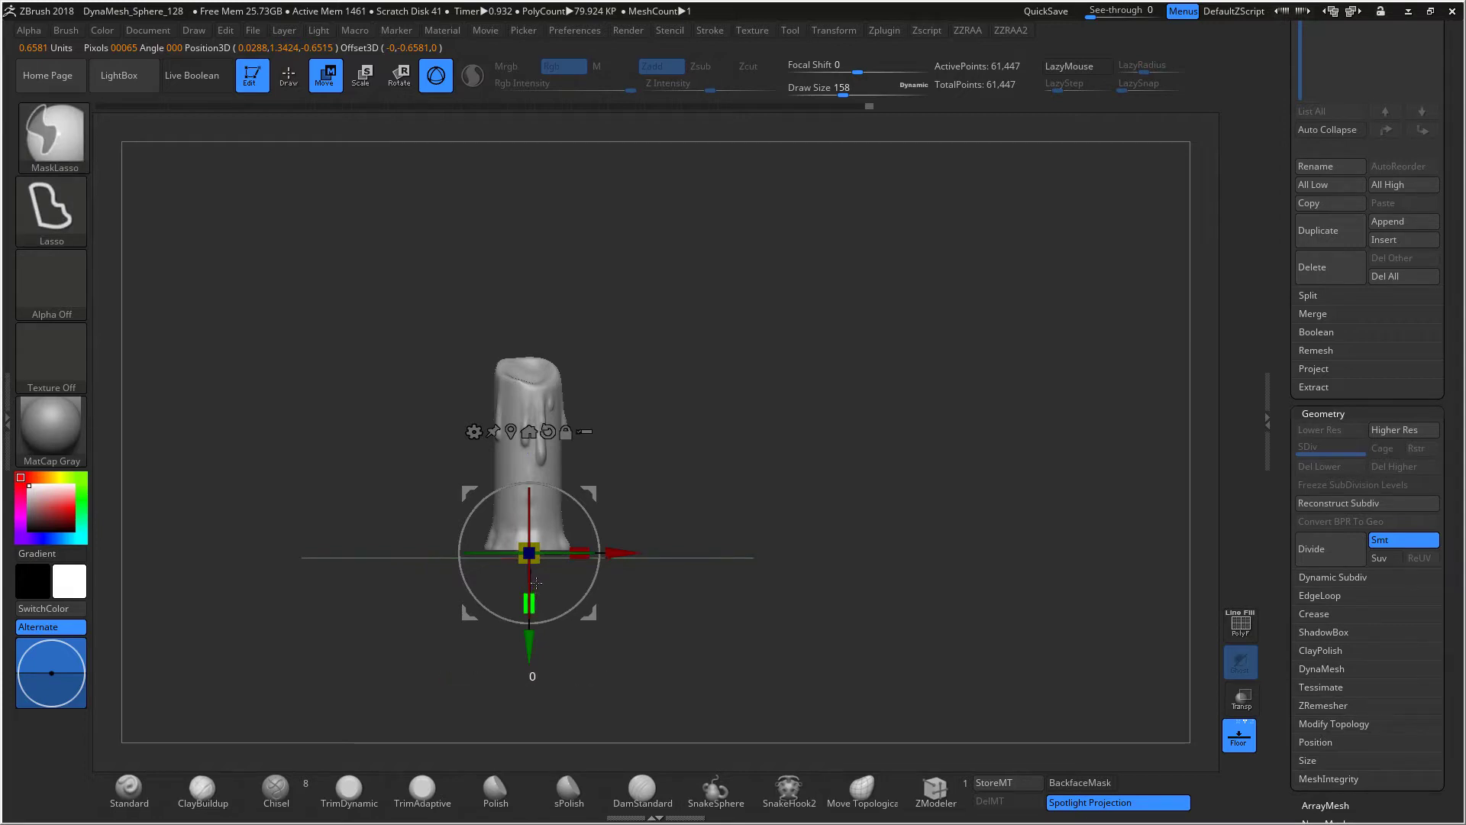
key("q")
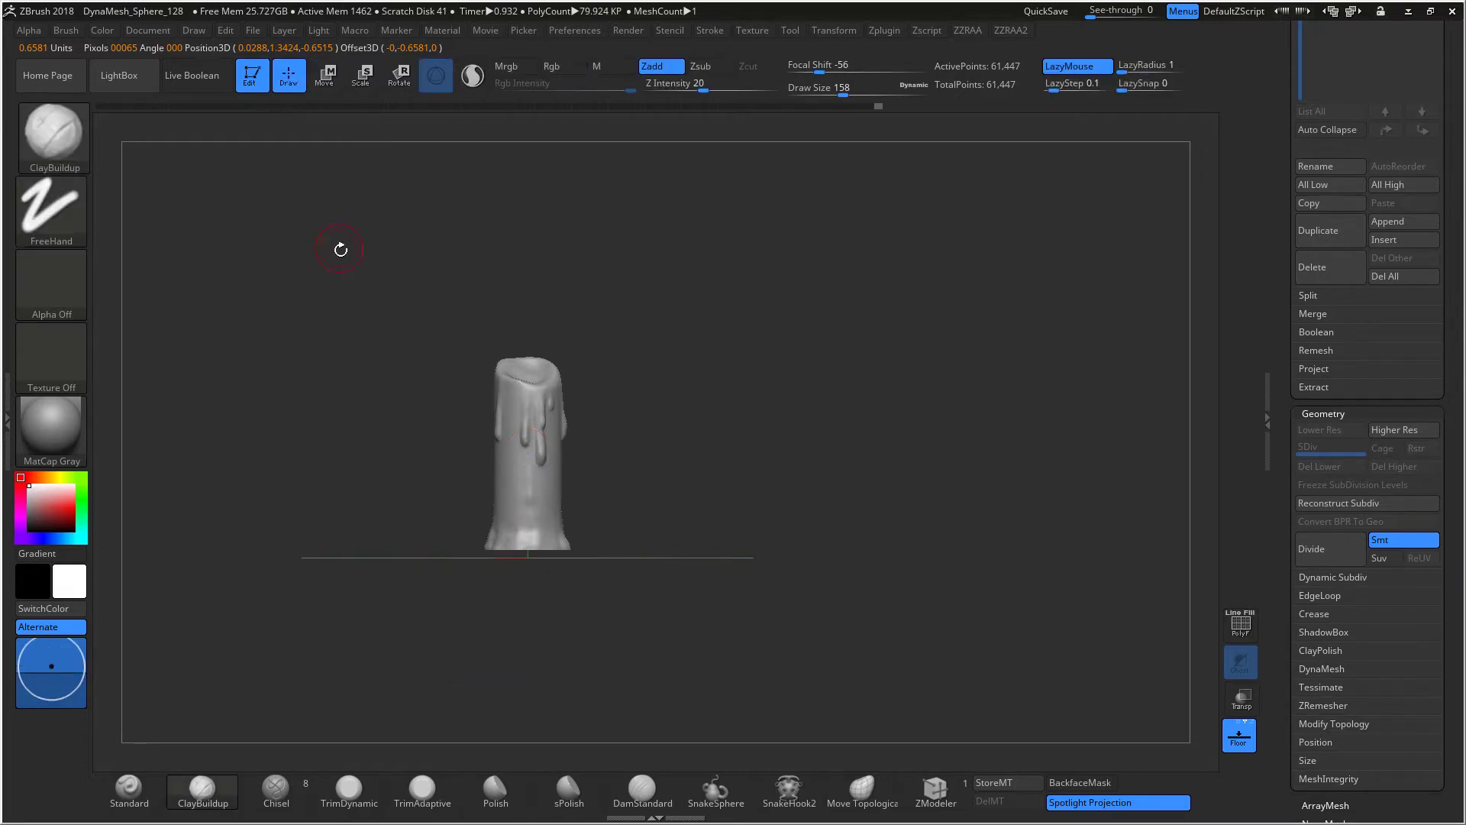
Step: Remesh the clipped candle with DynaMesh to rebuild its topology
mouse_move(343, 248)
left_mouse_down()
mouse_move(401, 157)
mouse_move(351, 248)
mouse_move(393, 318)
mouse_move(694, 491)
mouse_move(623, 459)
mouse_move(551, 570)
left_mouse_up()
key("shift")
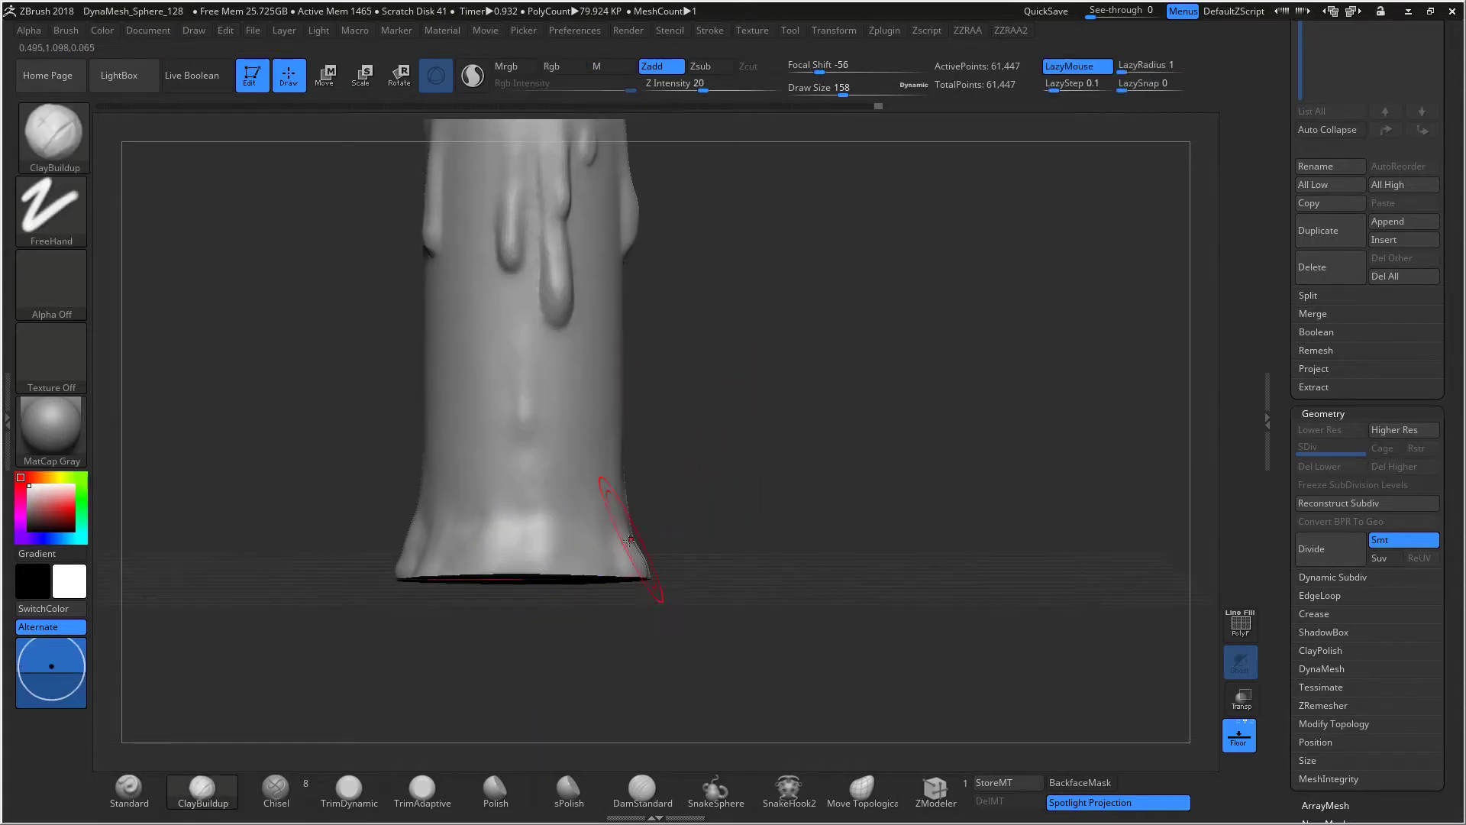
left_click_drag(622, 523, 638, 468)
key("ctrl")
left_click_drag(691, 363, 704, 353, "ctrl")
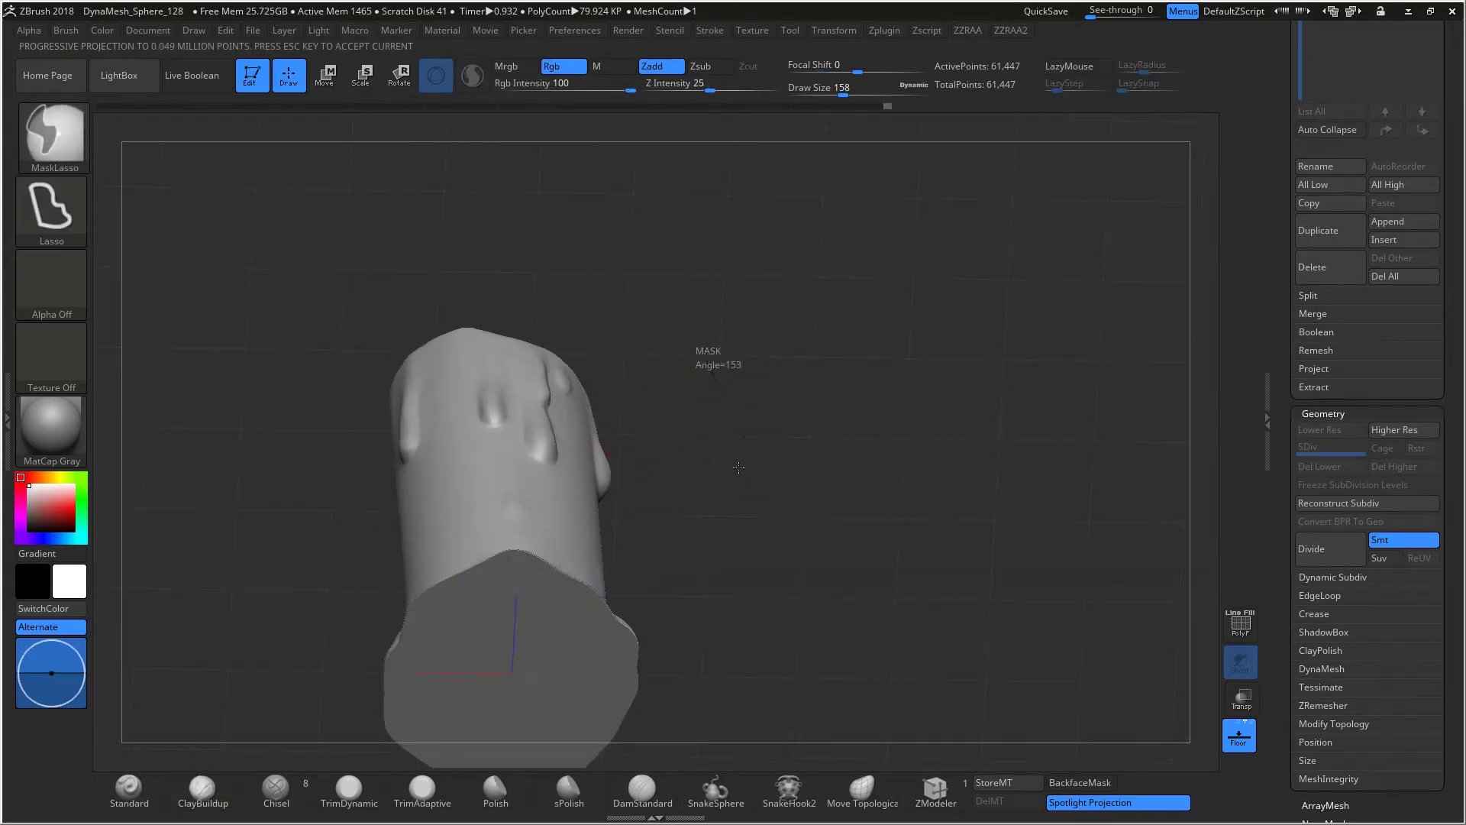
Step: Enable Sculptris Pro and smooth the sharp front edge of the flat base at draw size 37
key("shift")
mouse_move(720, 436)
left_mouse_down()
mouse_move(544, 563)
mouse_move(516, 564)
mouse_move(609, 582)
mouse_move(587, 559)
left_mouse_up()
left_click(473, 74)
key("shift")
key("ctrl+z")
key("space")
key("shift")
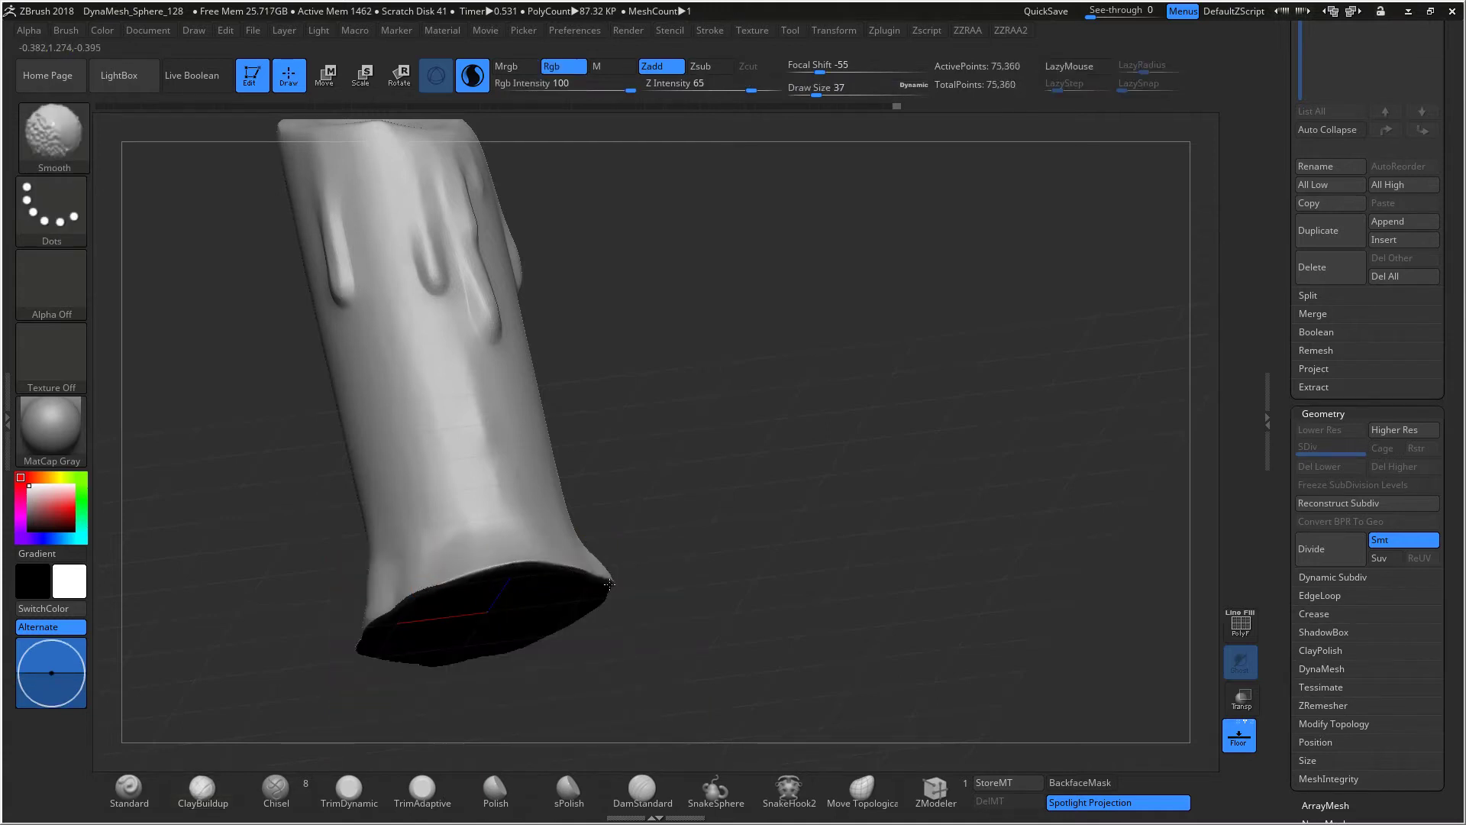
Step: Smooth the remaining sharp rim all around the flat underside with Sculptris Pro active
key("ctrl+z")
key("ctrl+z")
key("ctrl+z")
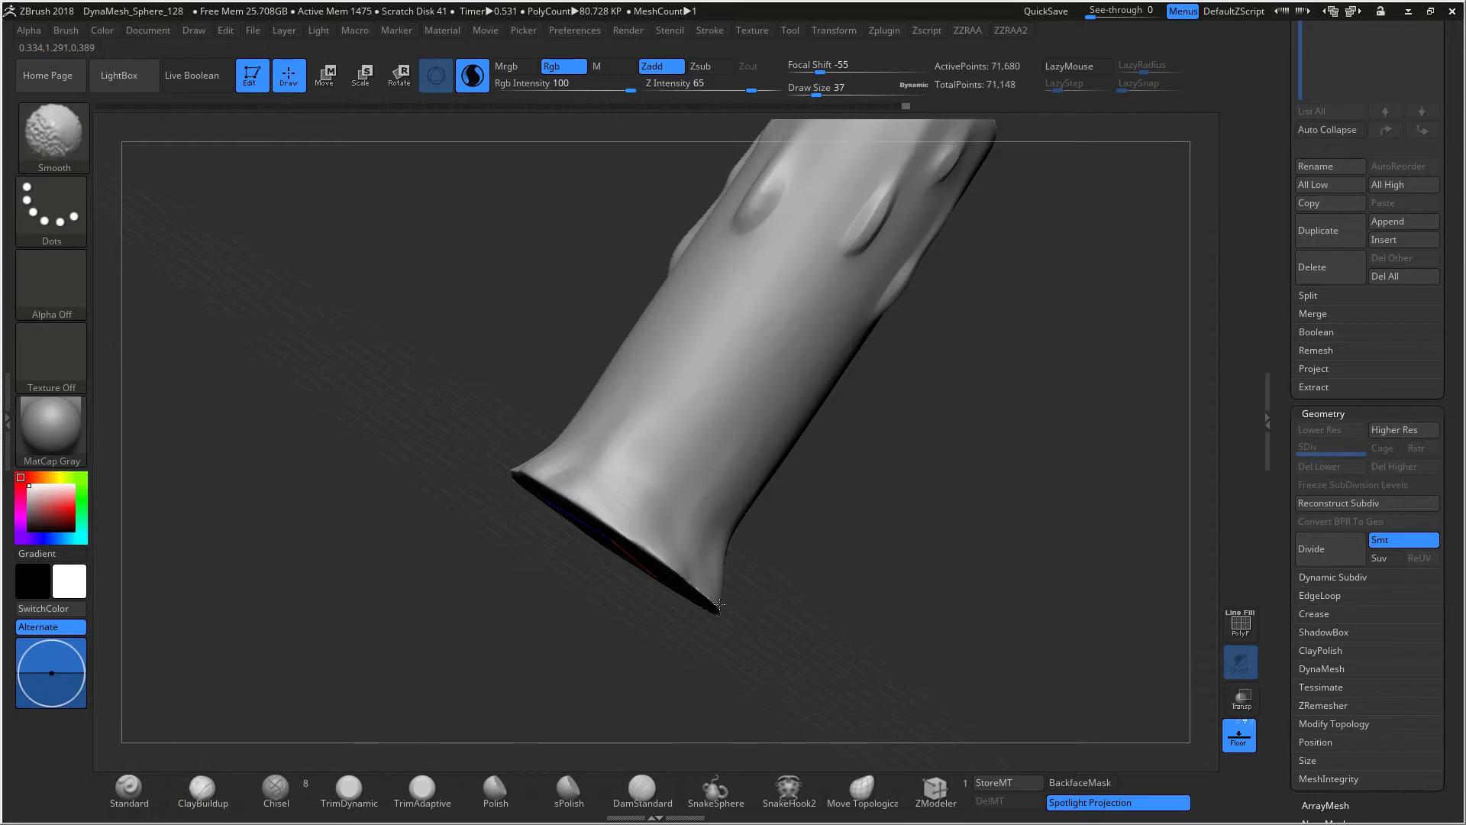
key("ctrl+z")
key("shift")
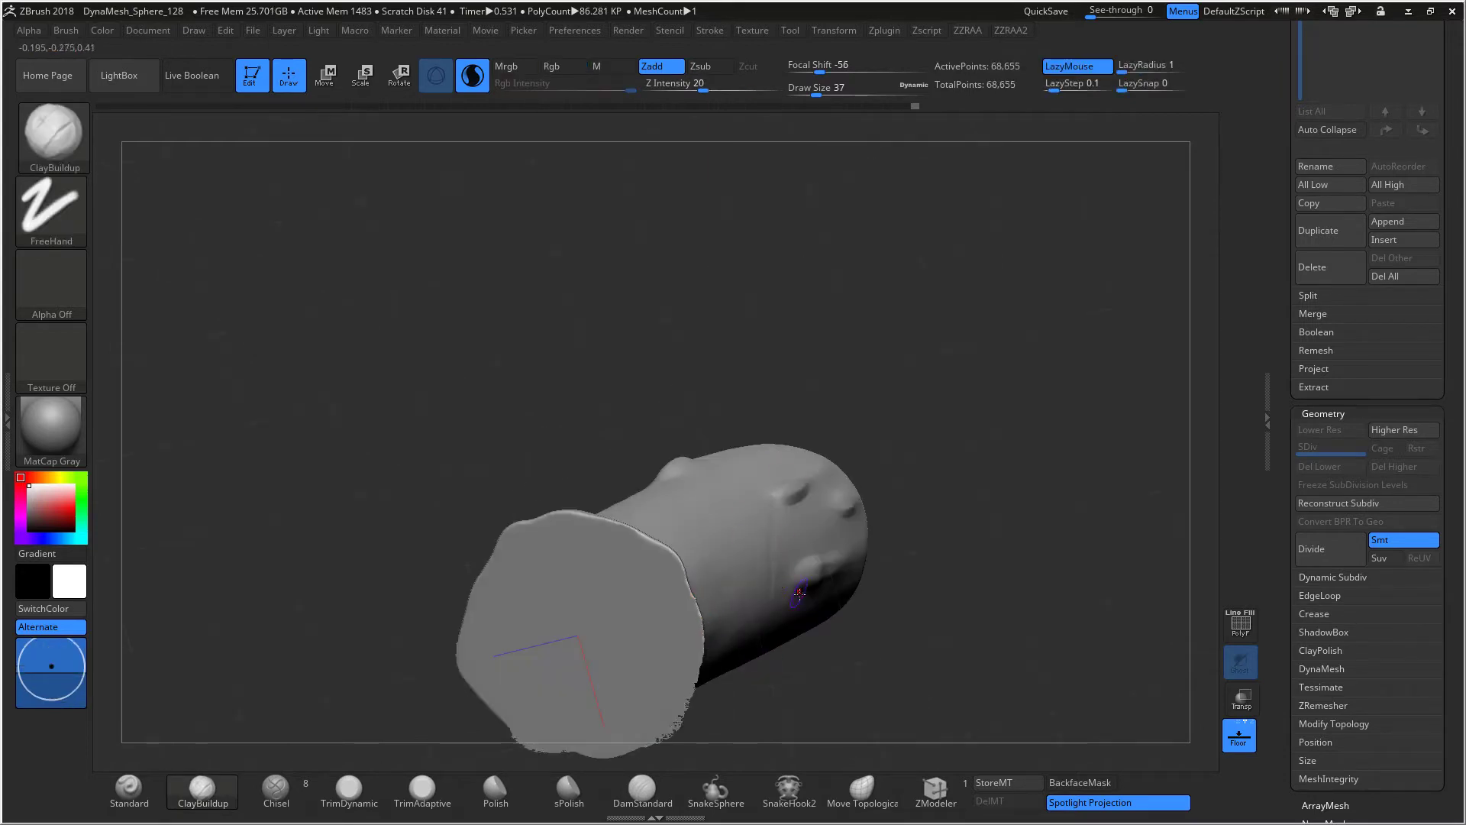
key("ctrl+z")
key("ctrl+z")
key("shift")
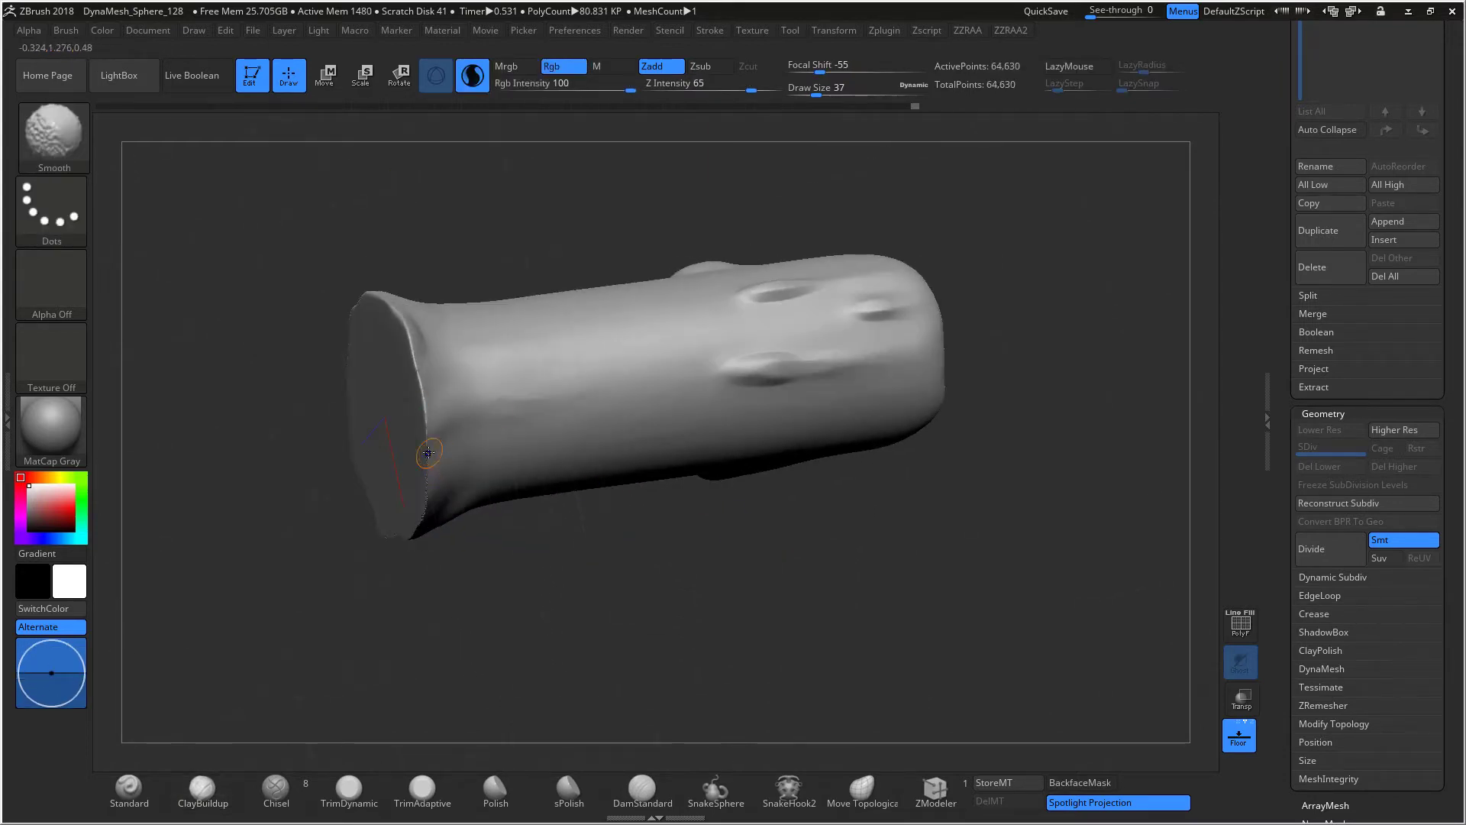
key("ctrl+z")
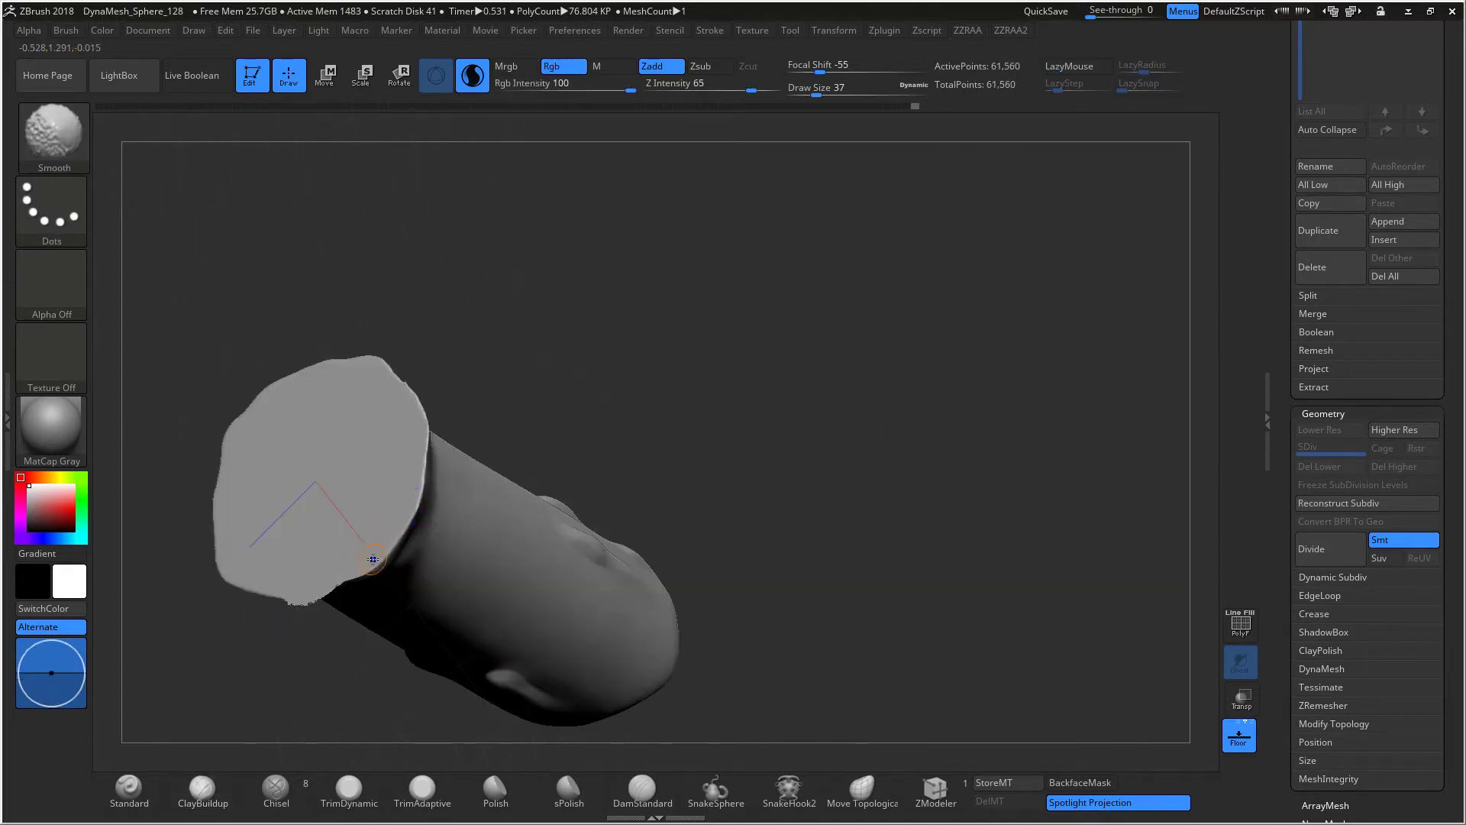
key("ctrl+z")
key("ctrl+z")
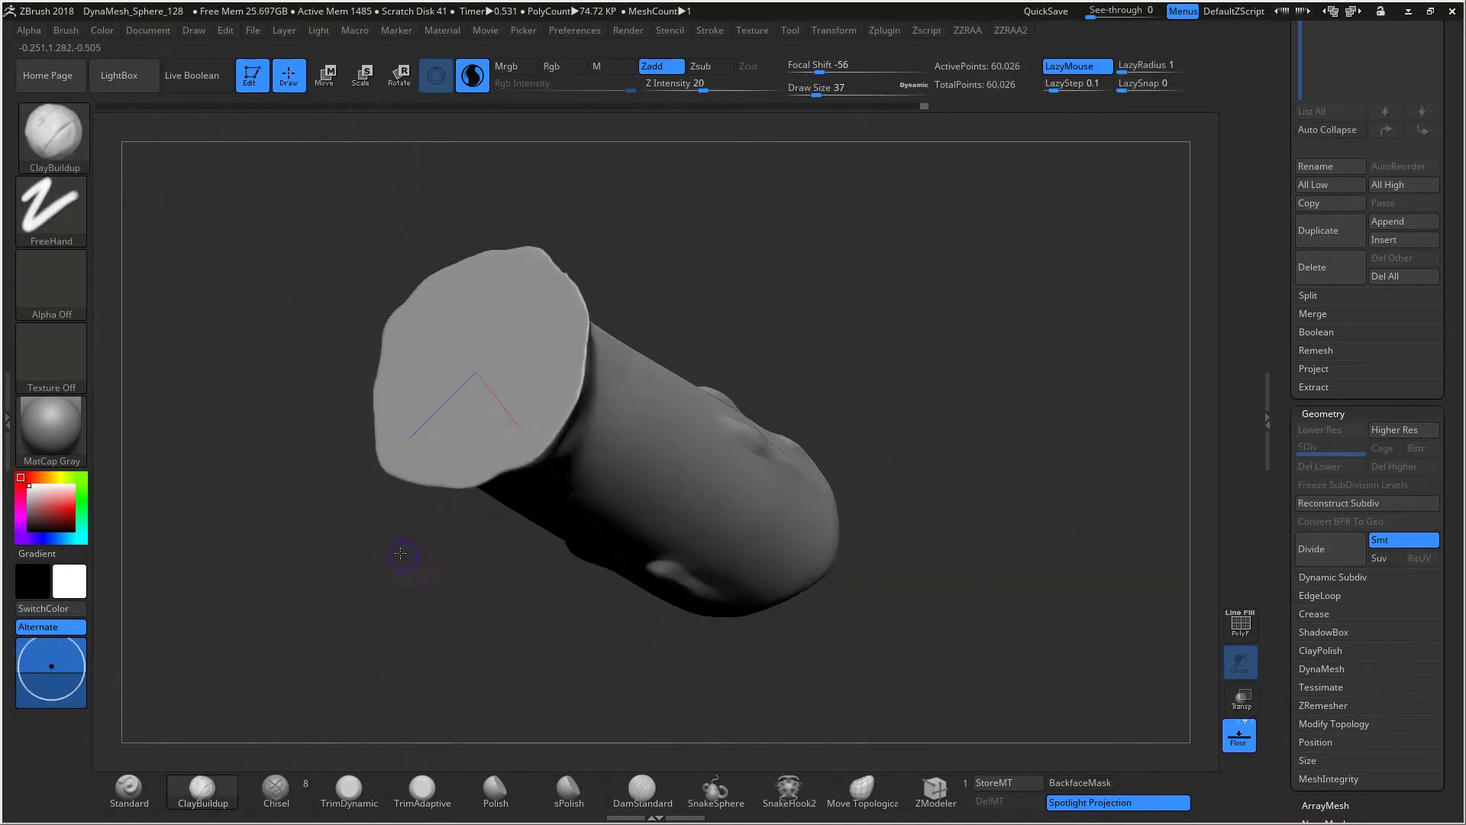
mouse_move(406, 560)
left_mouse_down()
mouse_move(489, 550)
mouse_move(611, 324)
mouse_move(517, 366)
mouse_move(478, 416)
mouse_move(494, 393)
left_mouse_up()
Step: Export the full-resolution candle as an OBJ file named High in the Demo folder under DP Assets, Tavern, ChandelierAndCandles
left_click_drag(501, 292, 543, 384, "alt")
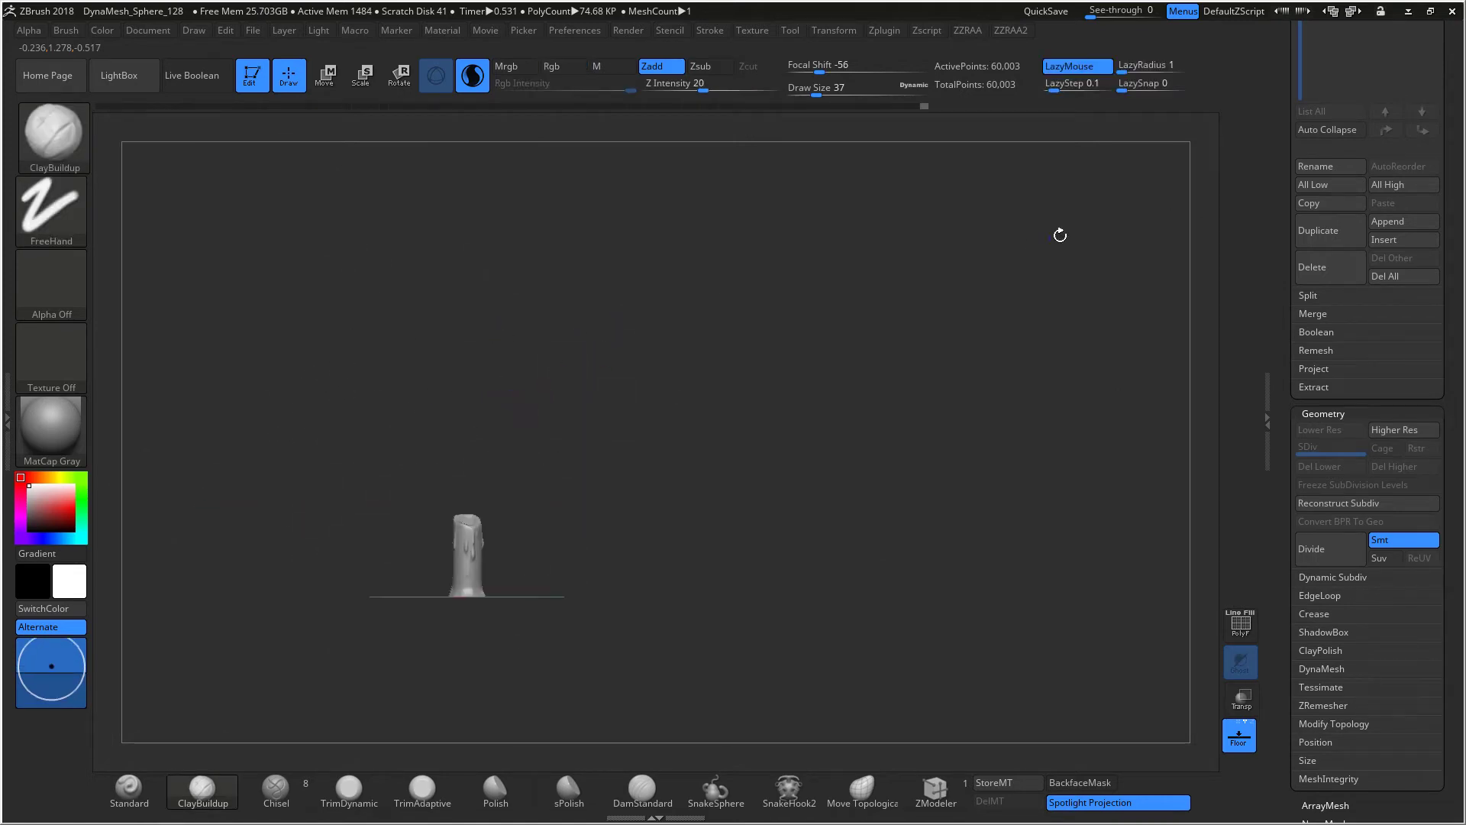
scroll(1413, 191, "up", 10)
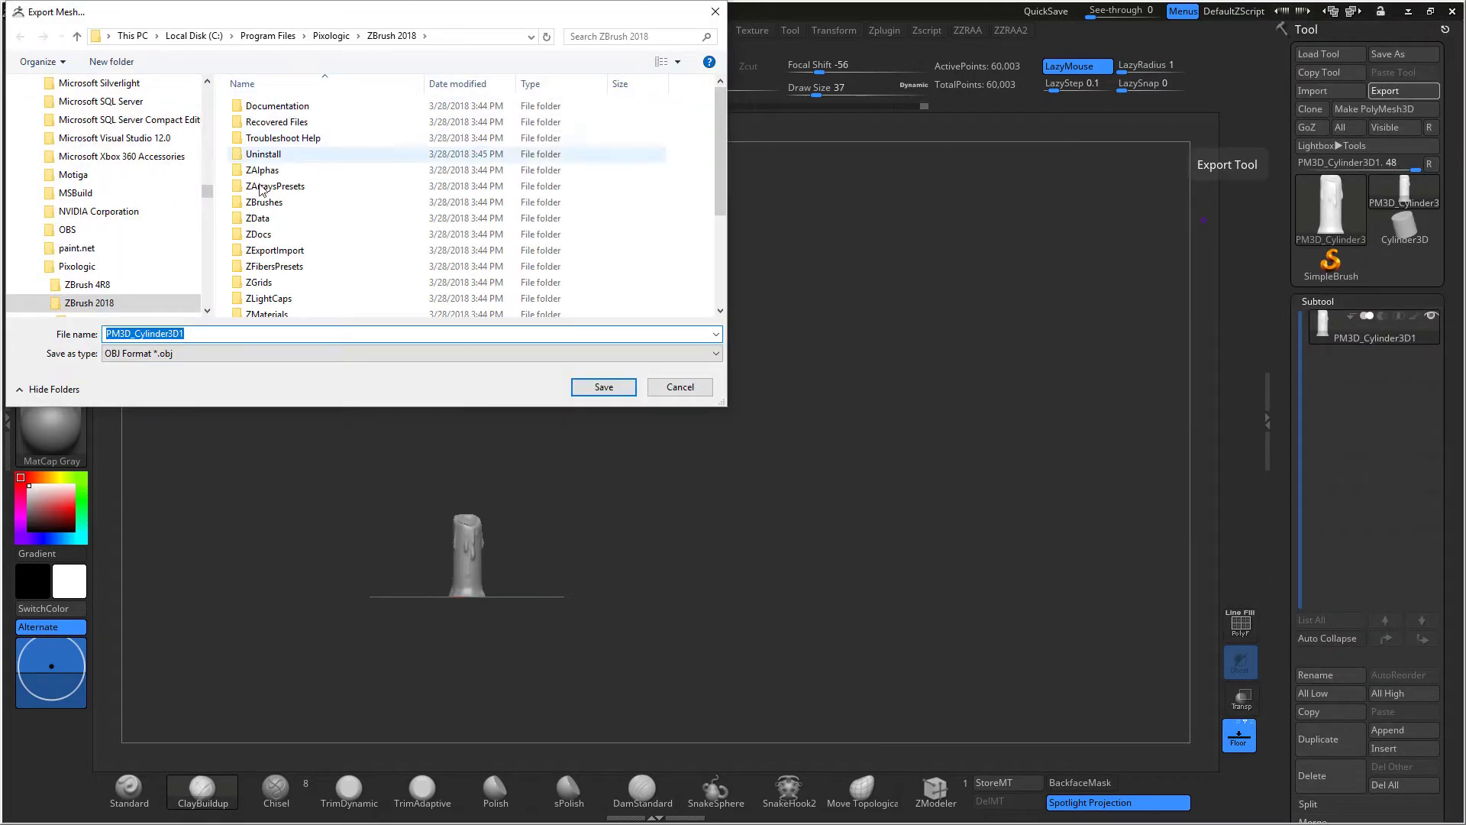
left_click_drag(210, 192, 211, 89)
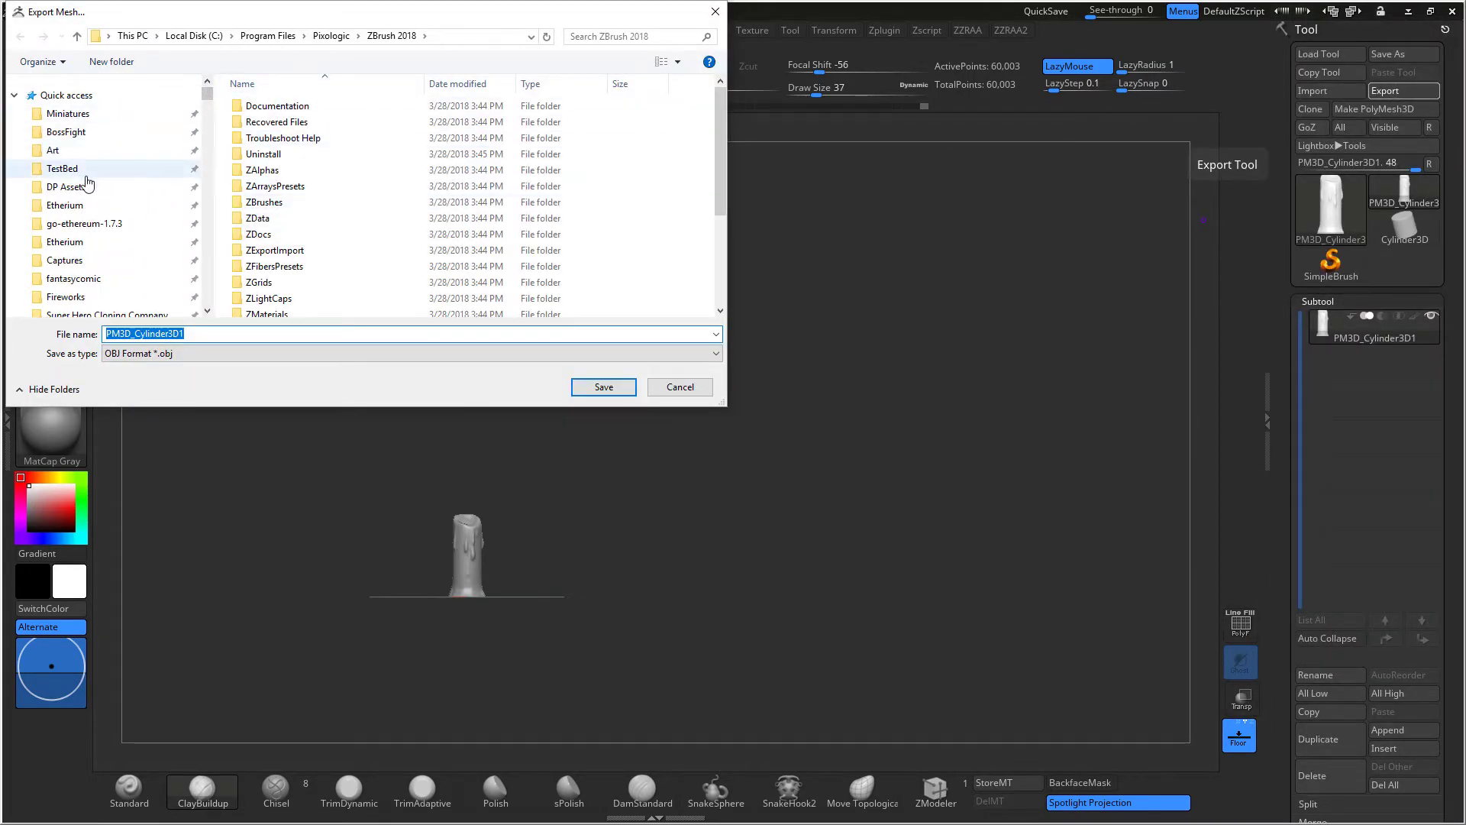
left_click(75, 186)
scroll(386, 217, "down", 3)
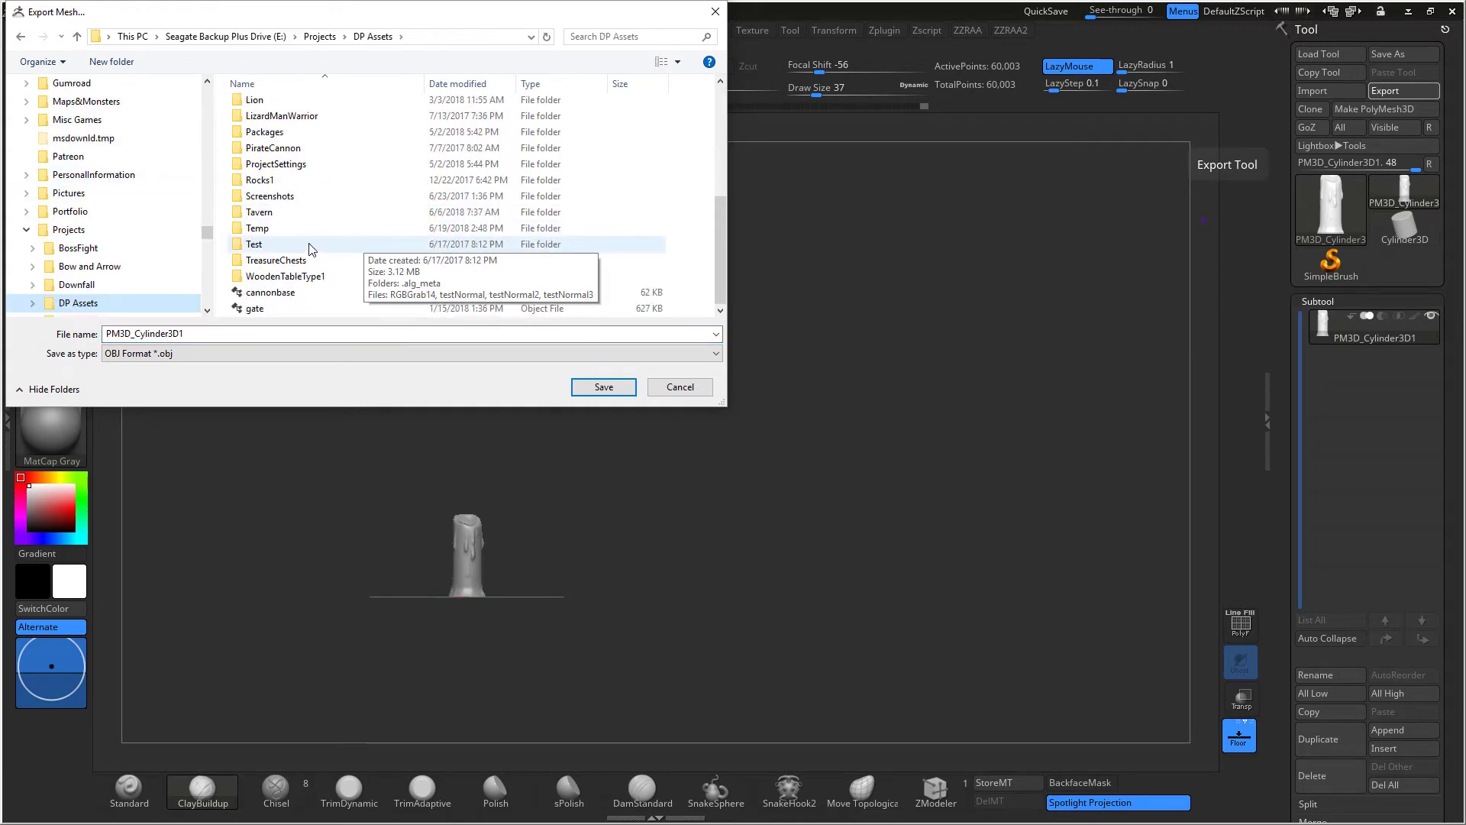
left_click(292, 215)
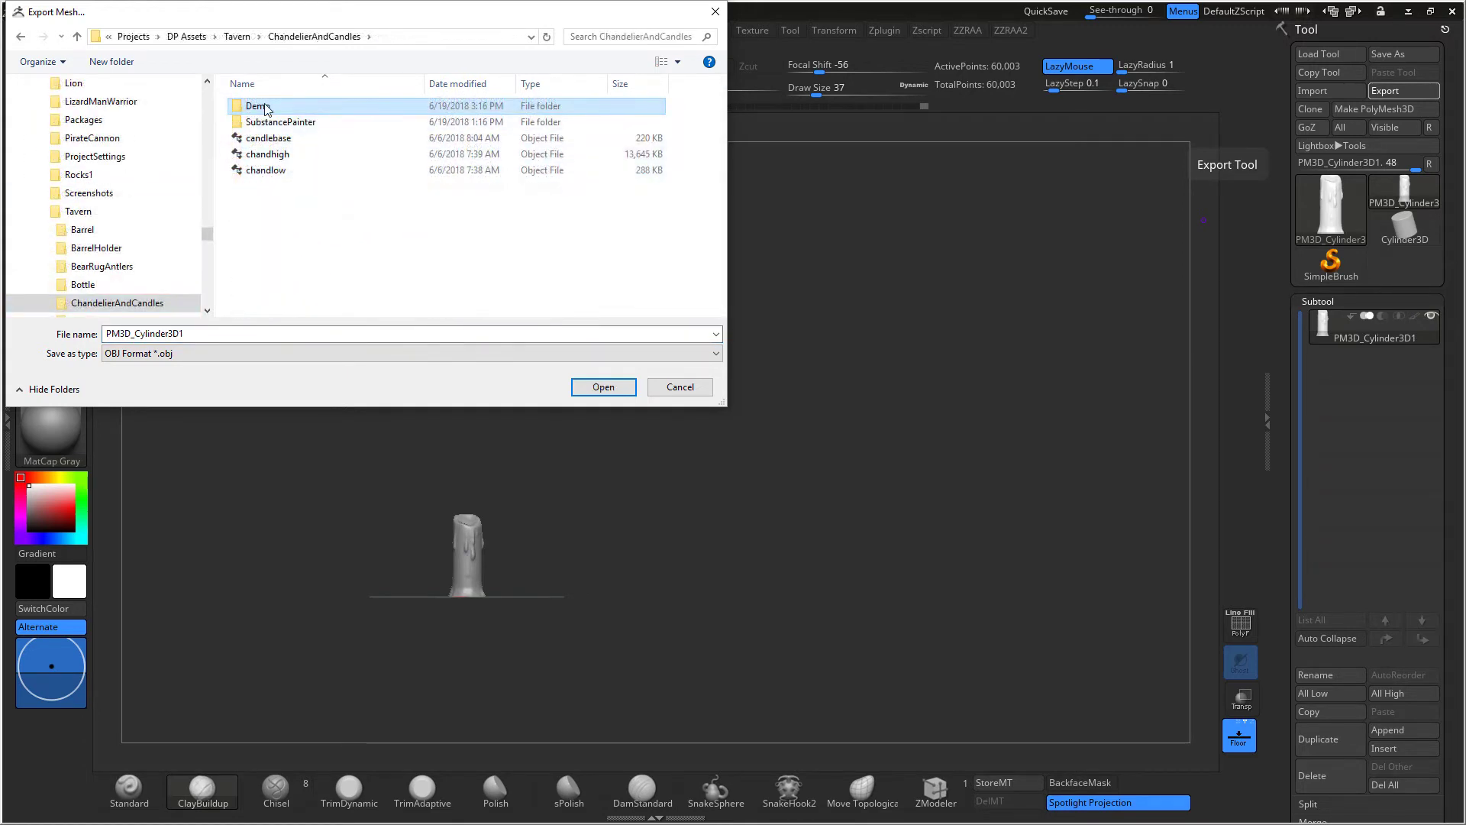
double_click(265, 106)
double_click(260, 338)
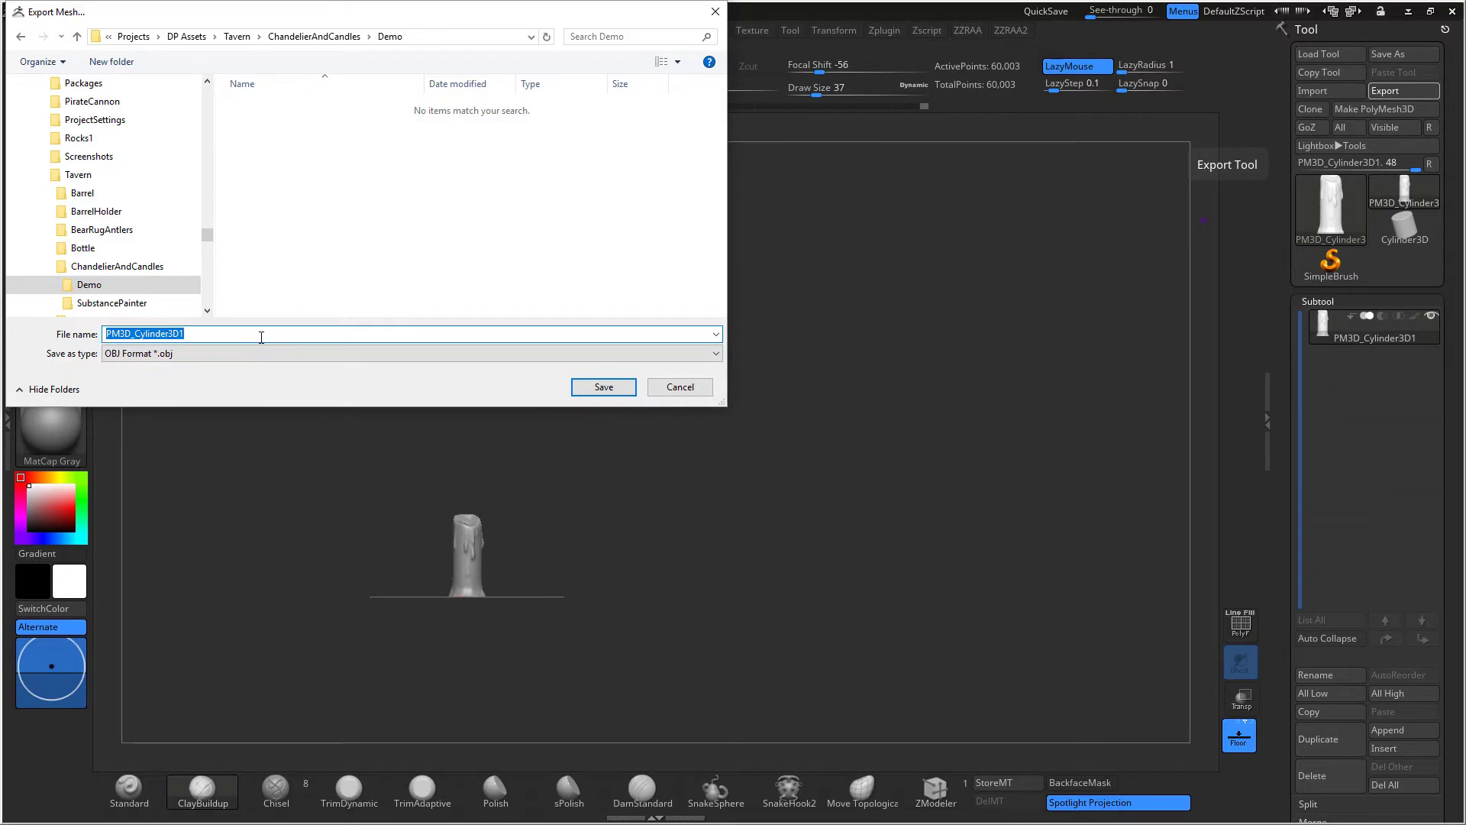
left_click(603, 387)
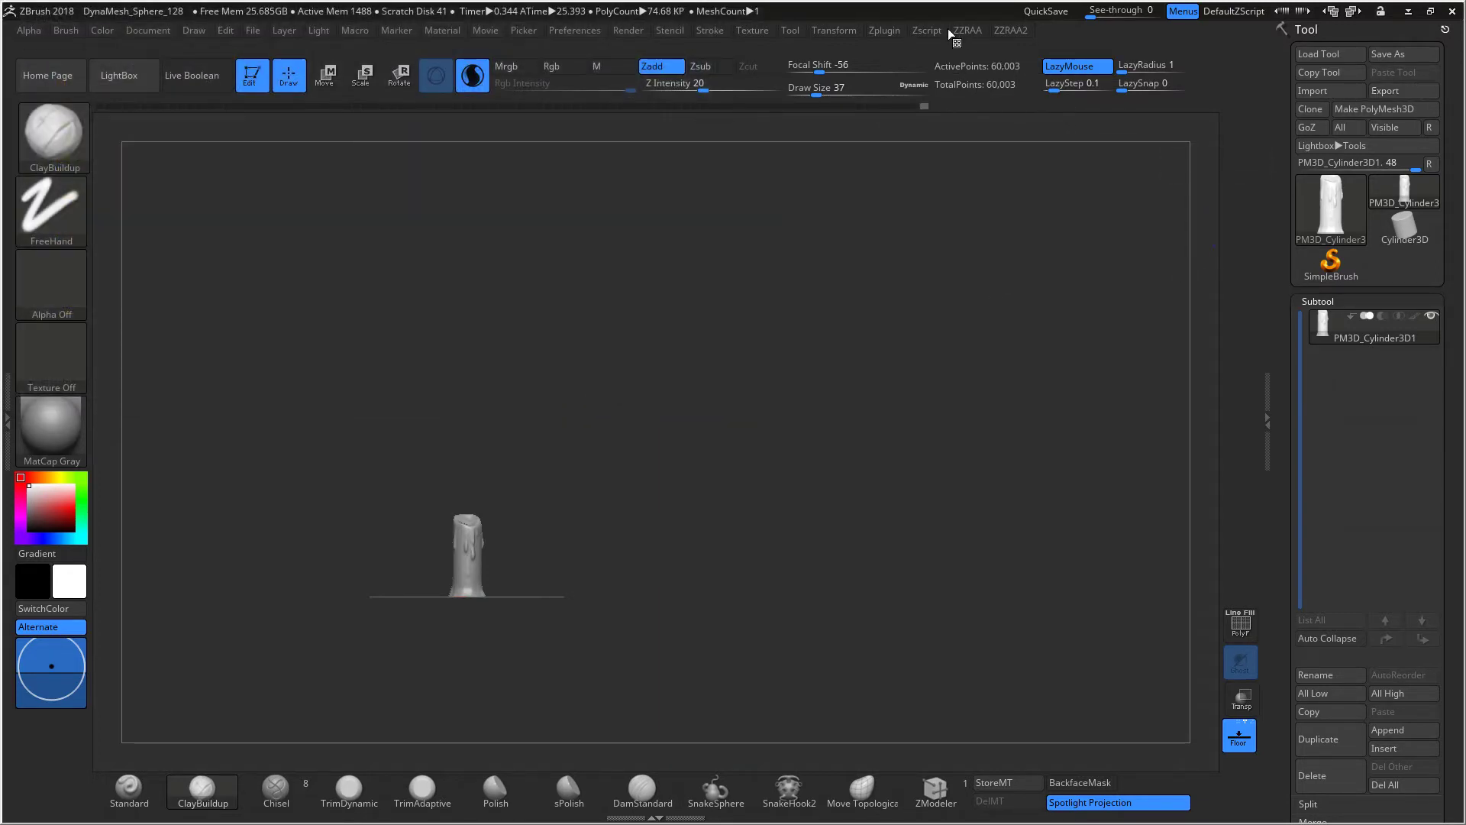
Step: Pre-process the candle with Decimation Master and decimate it to 20 percent
left_click(886, 30)
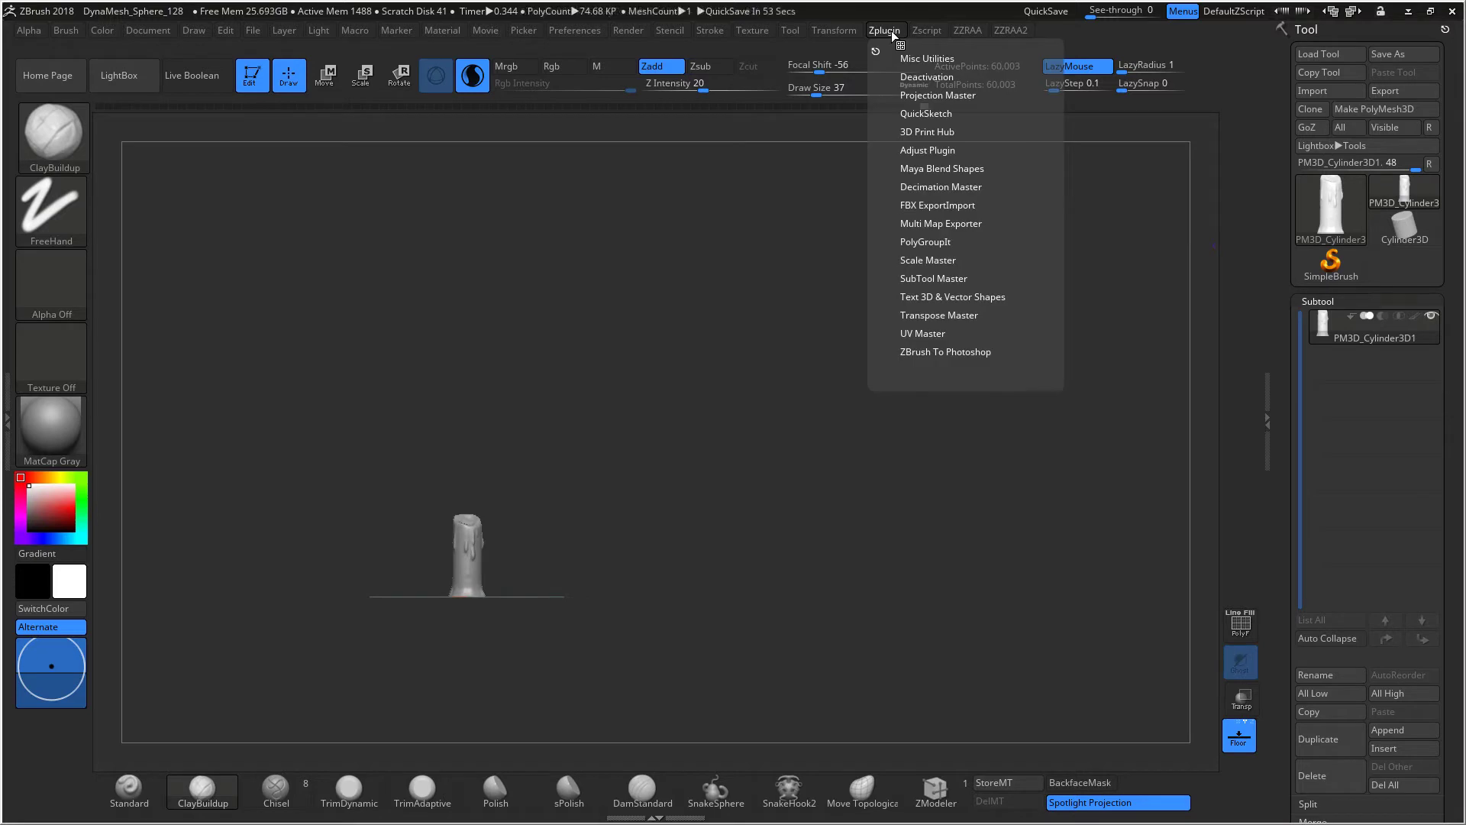
left_click(941, 187)
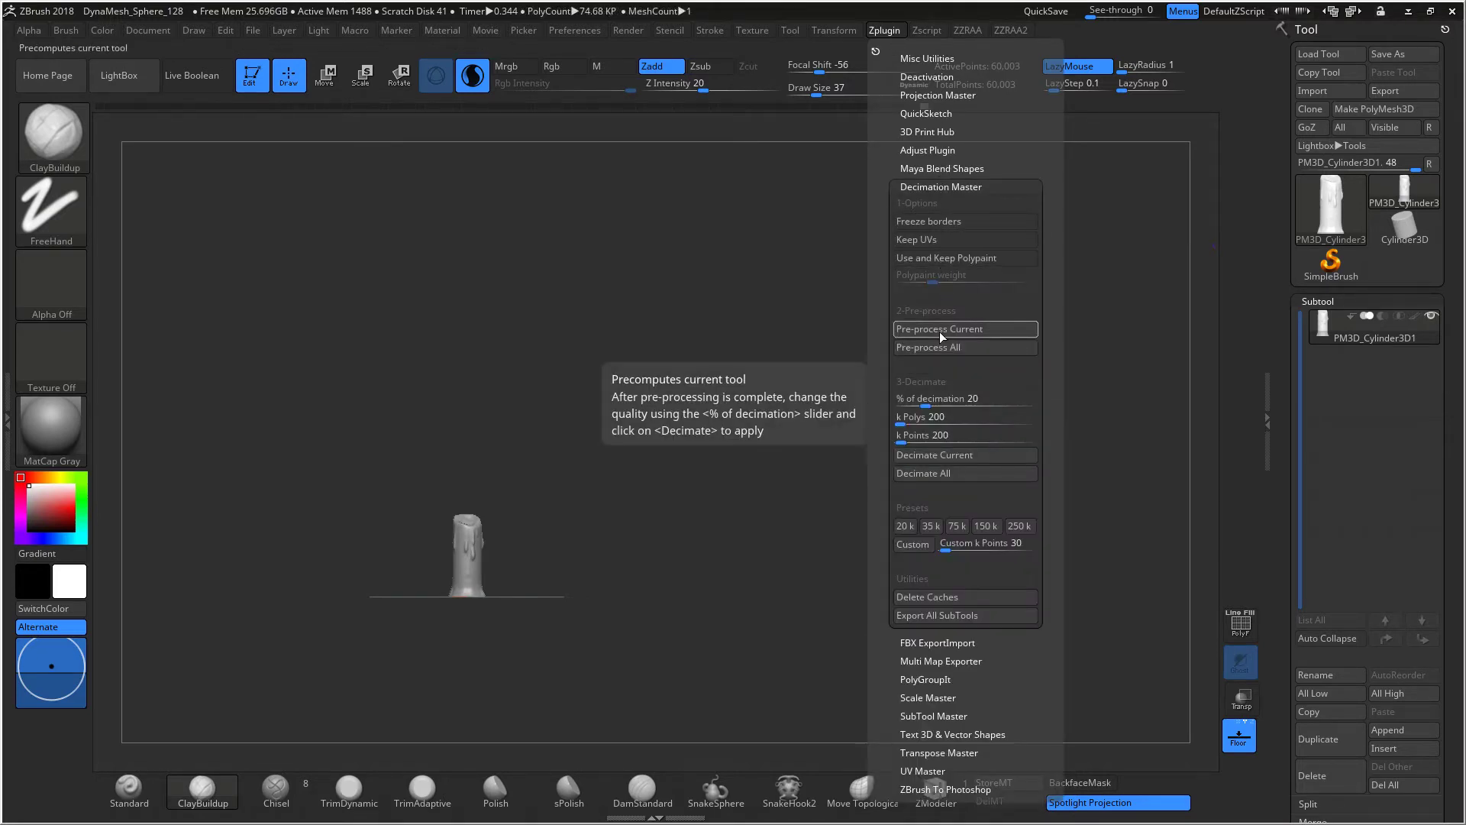
left_click(940, 331)
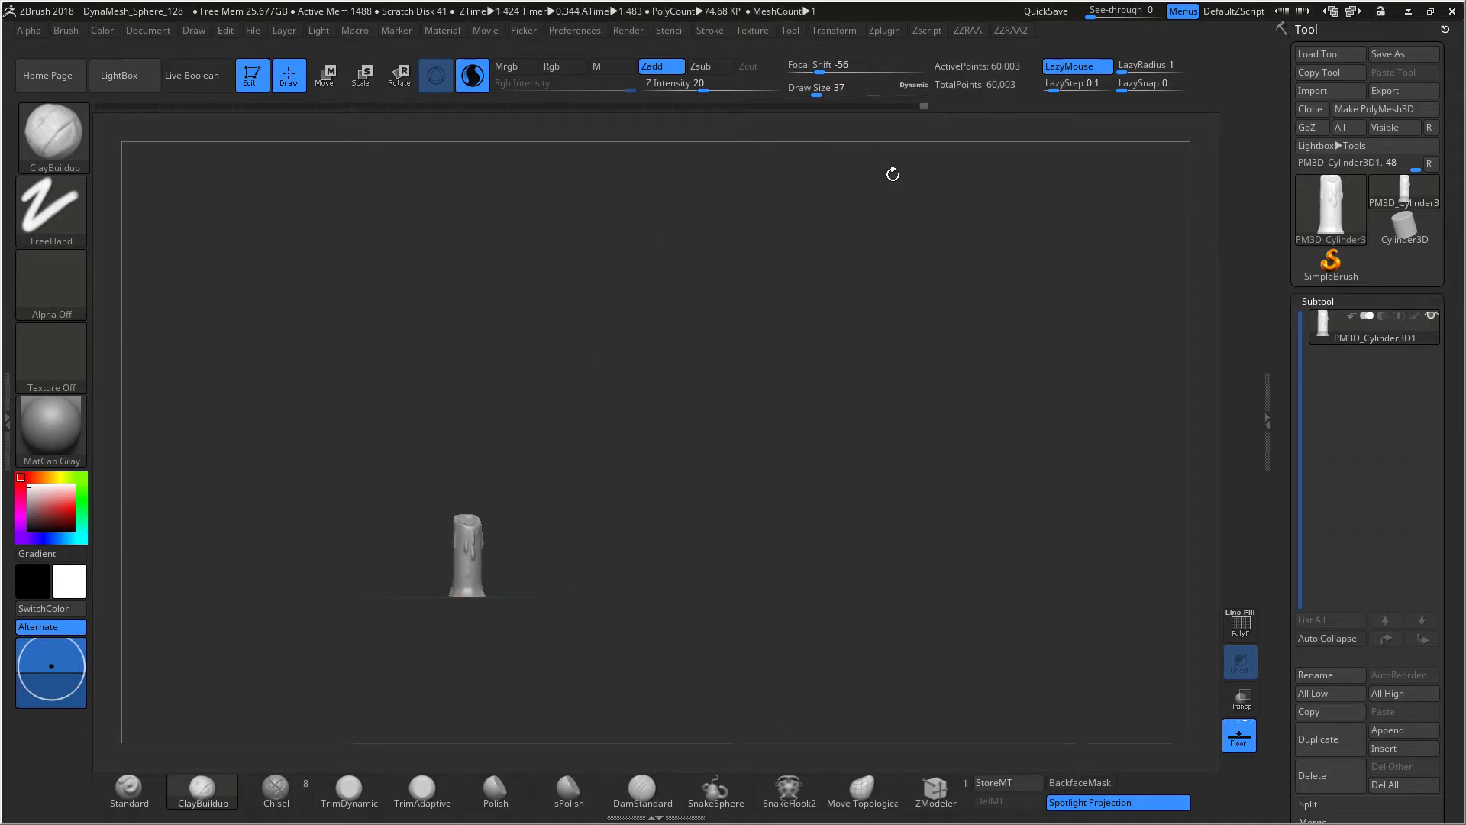
left_click(964, 32)
mouse_move(888, 36)
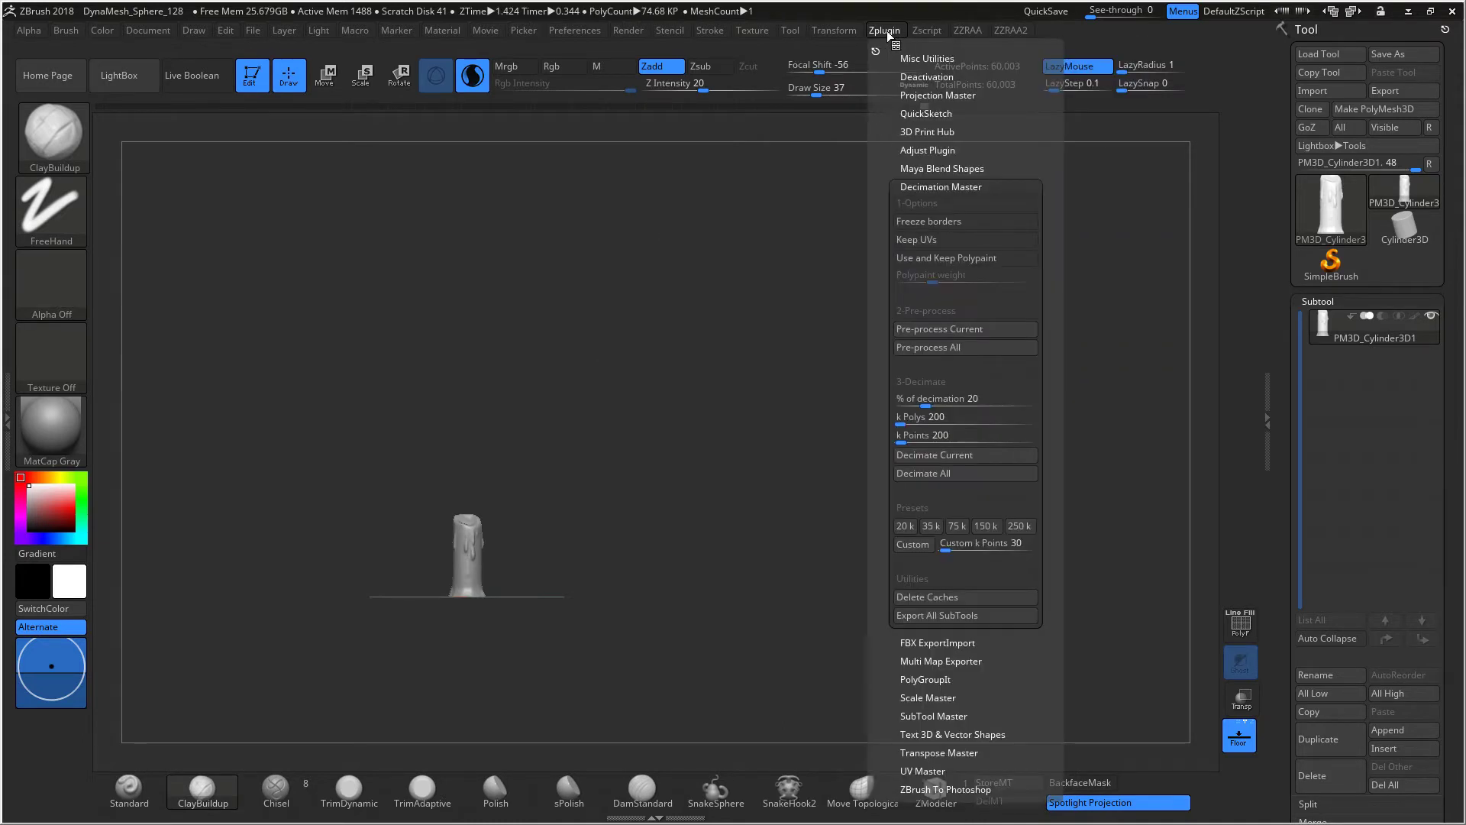
left_click(967, 456)
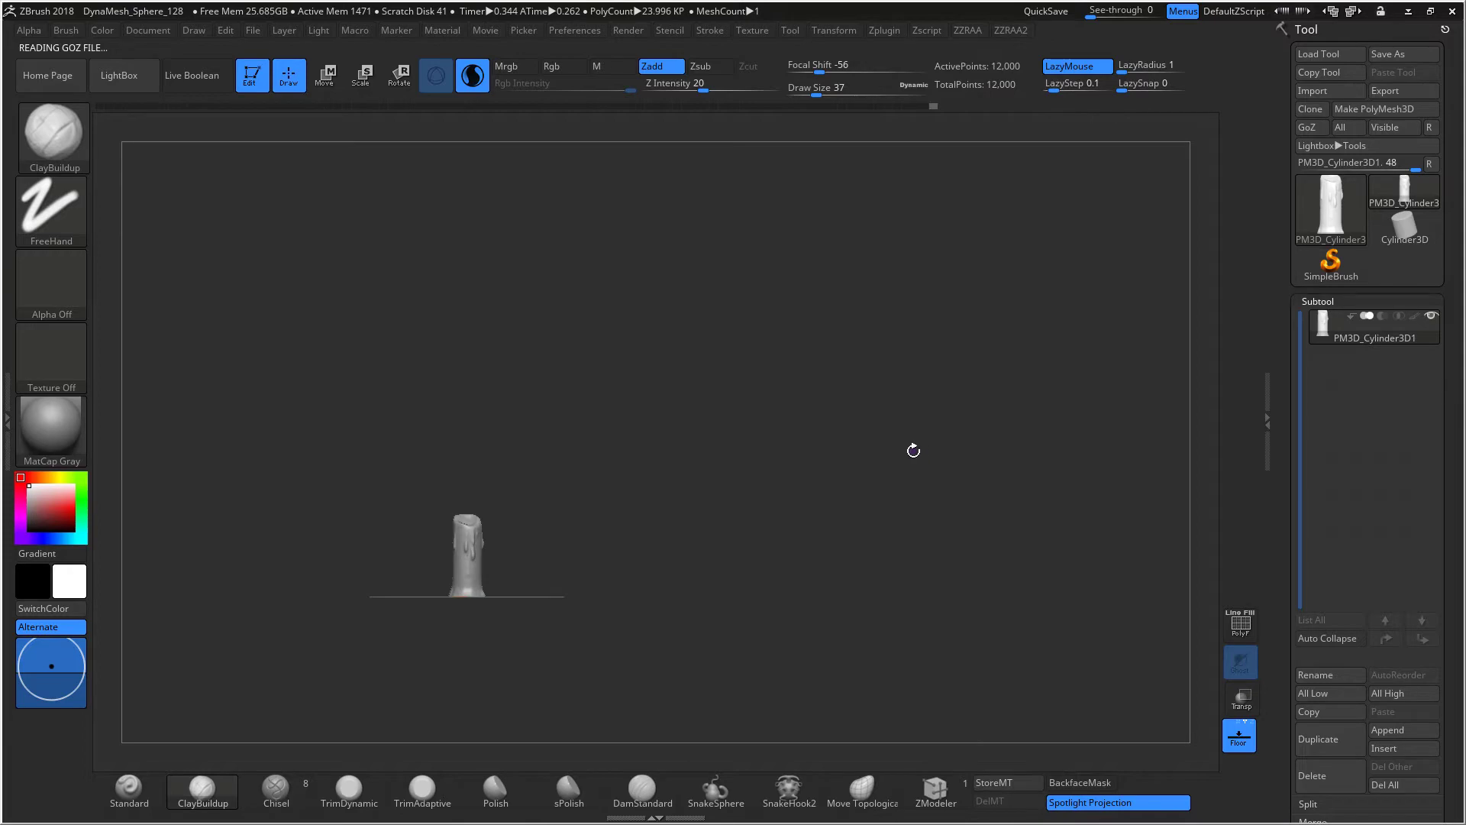
Step: Export the reduced candle mesh as an OBJ file named decimated in the same Demo folder
left_click_drag(894, 449, 1098, 373)
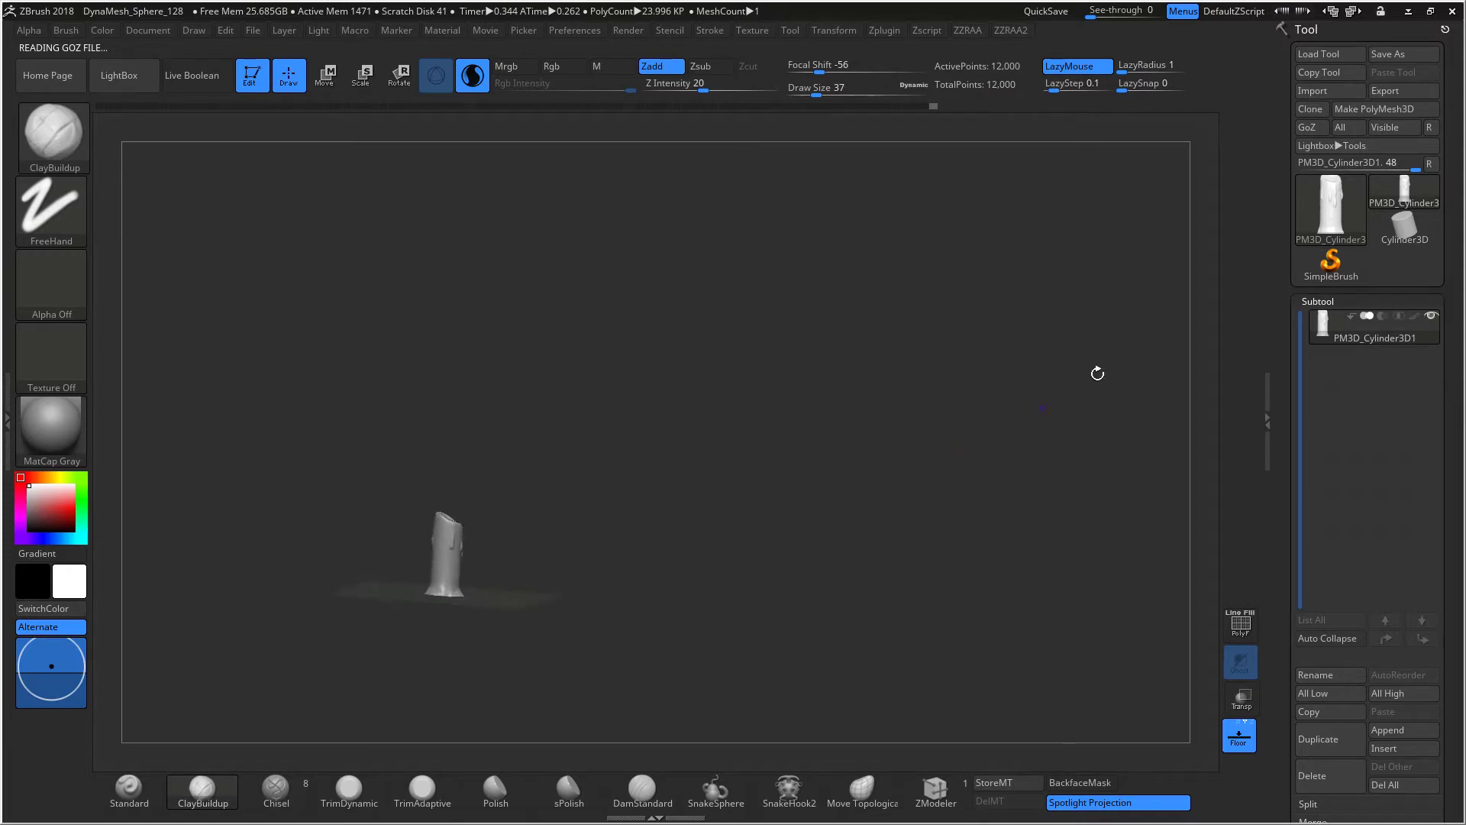
left_click(1392, 92)
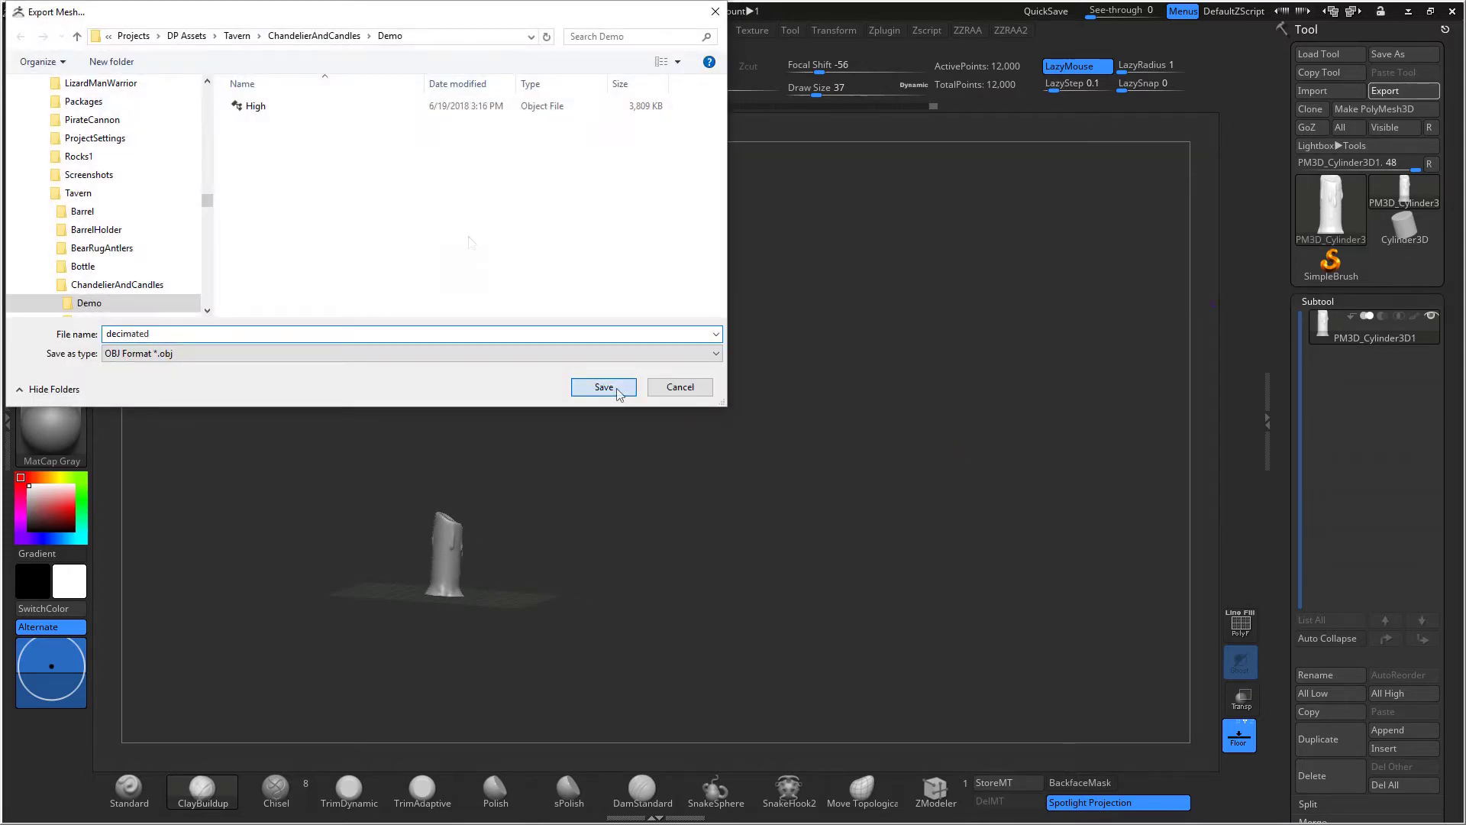
left_click(618, 390)
Step: ZRemesh the candle with a target polygon count of 0.1 and Adapt turned off
left_click_drag(692, 454, 1047, 491, "alt")
left_click_drag(884, 413, 458, 367, "alt")
left_click_drag(831, 420, 550, 344, "alt")
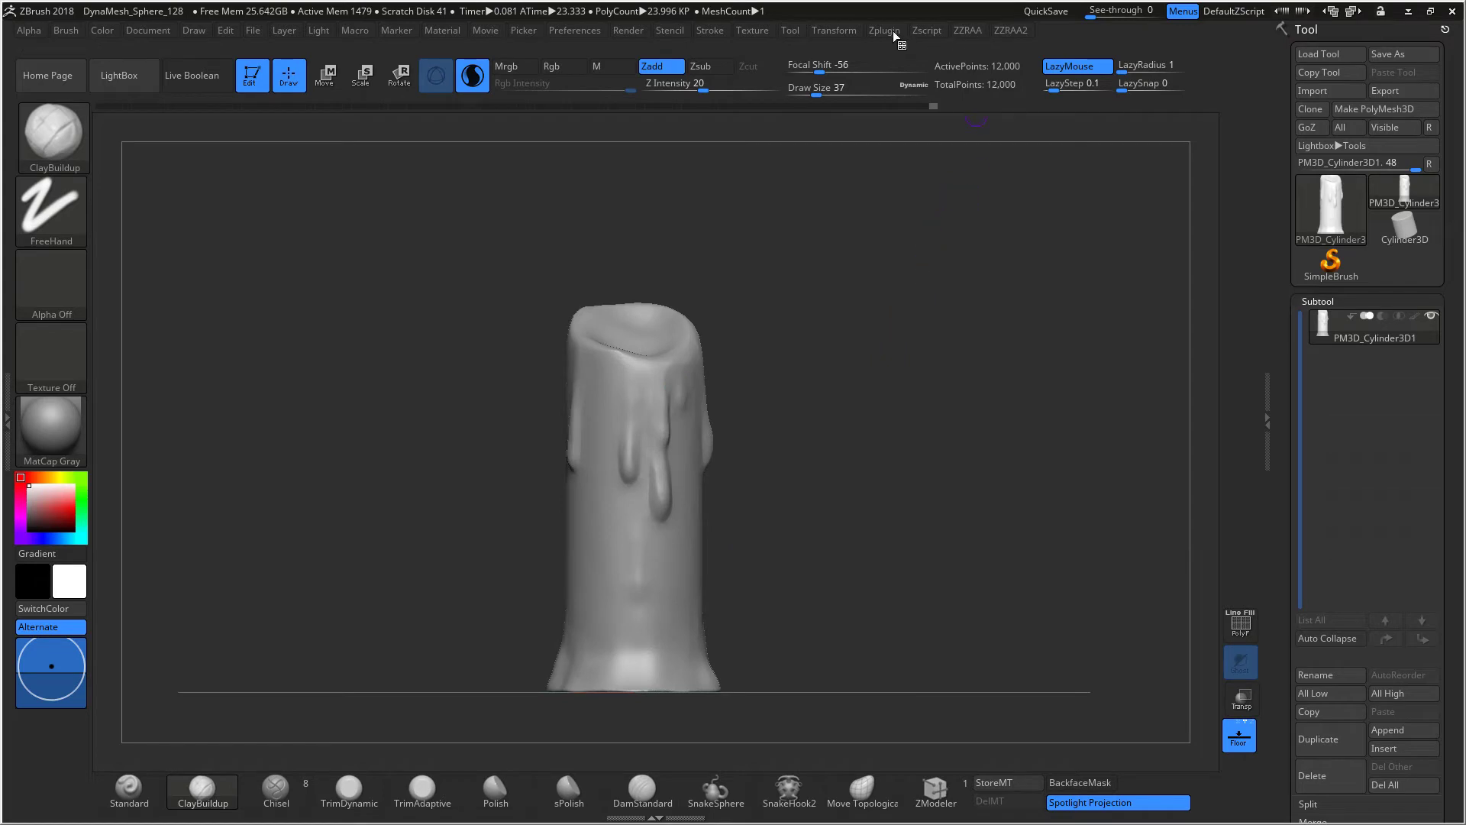
left_click_drag(1452, 465, 1391, 280)
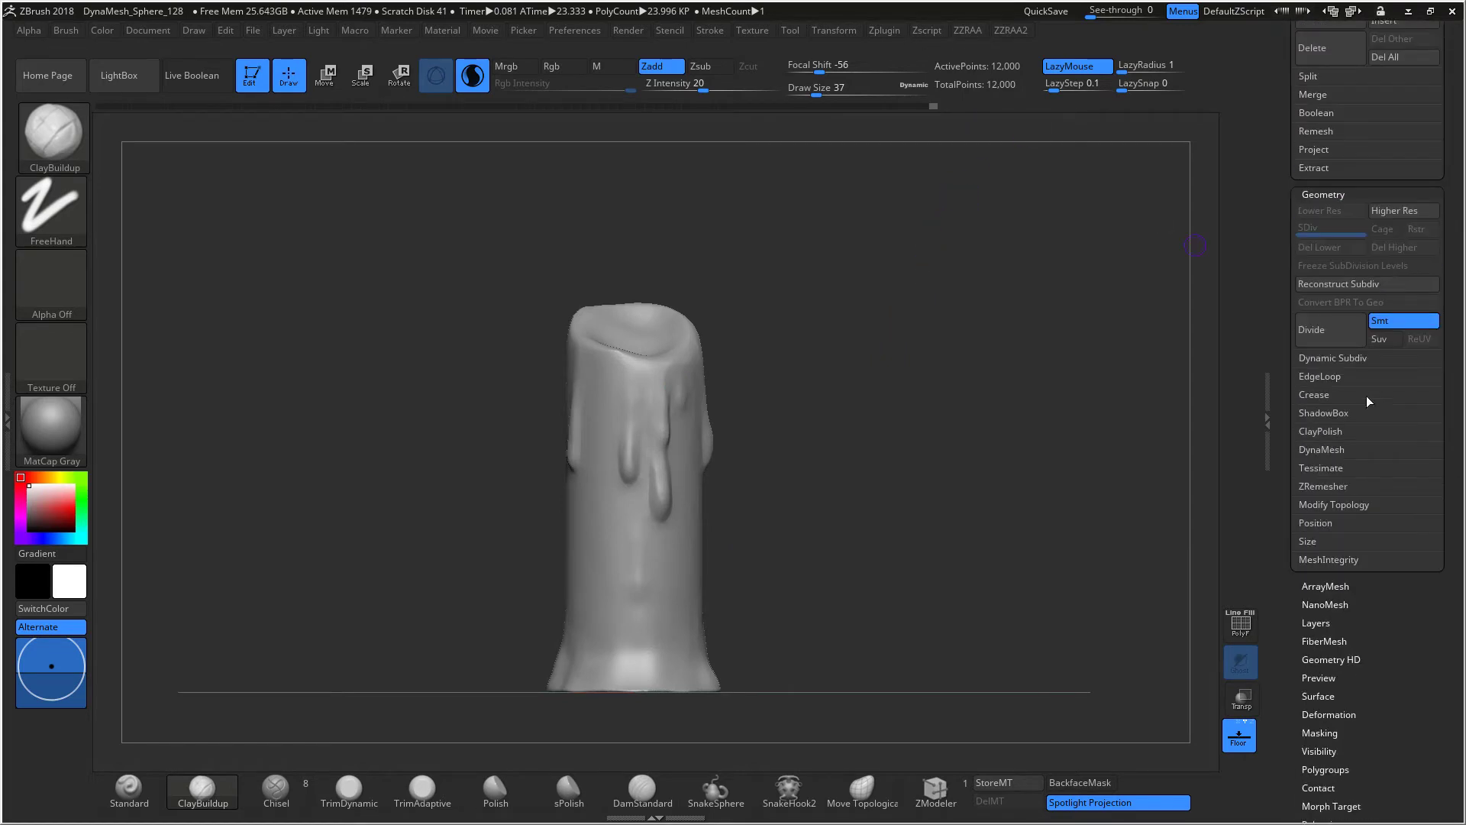
left_click(1325, 486)
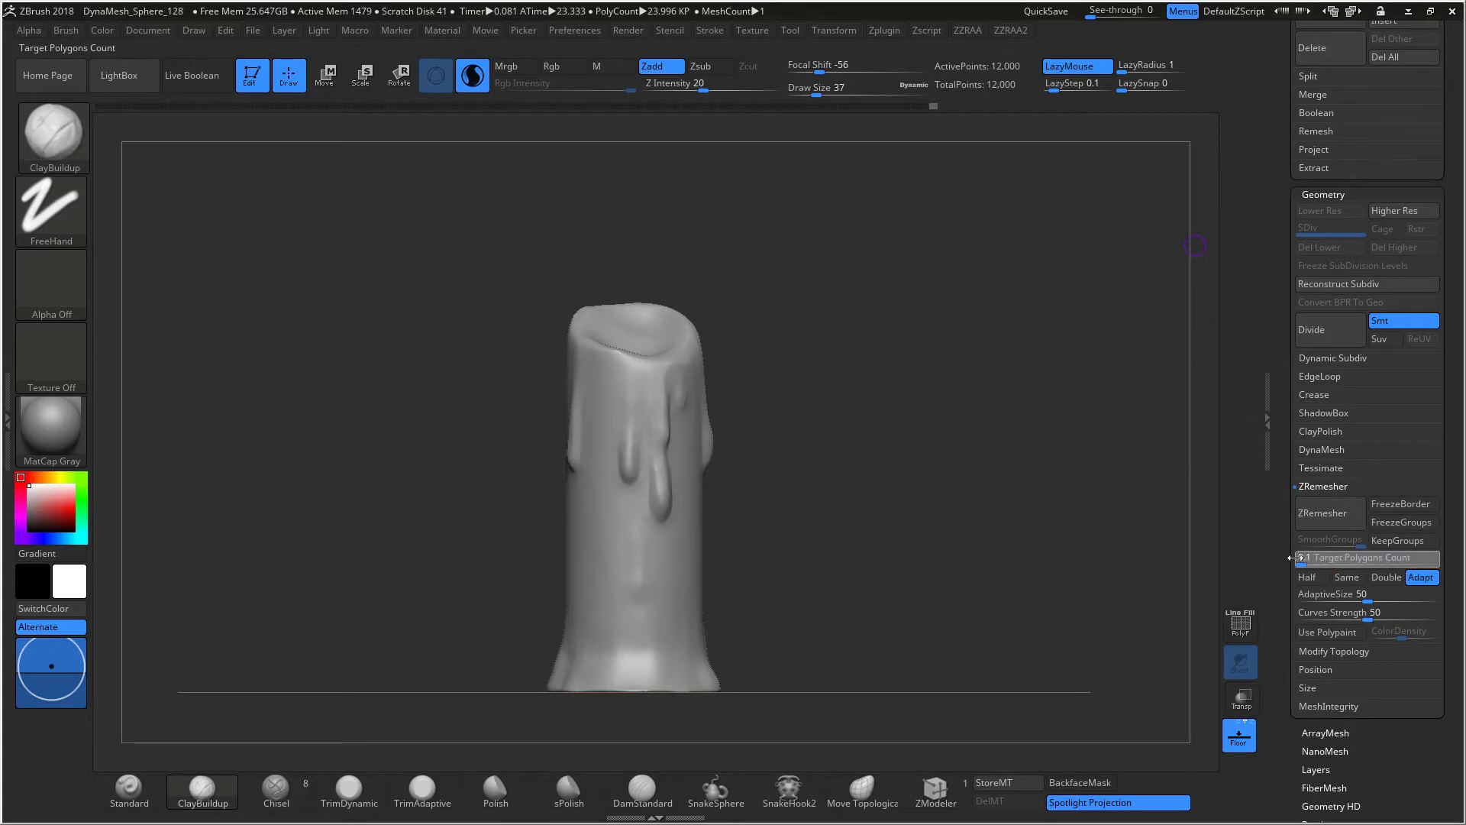
key("Return")
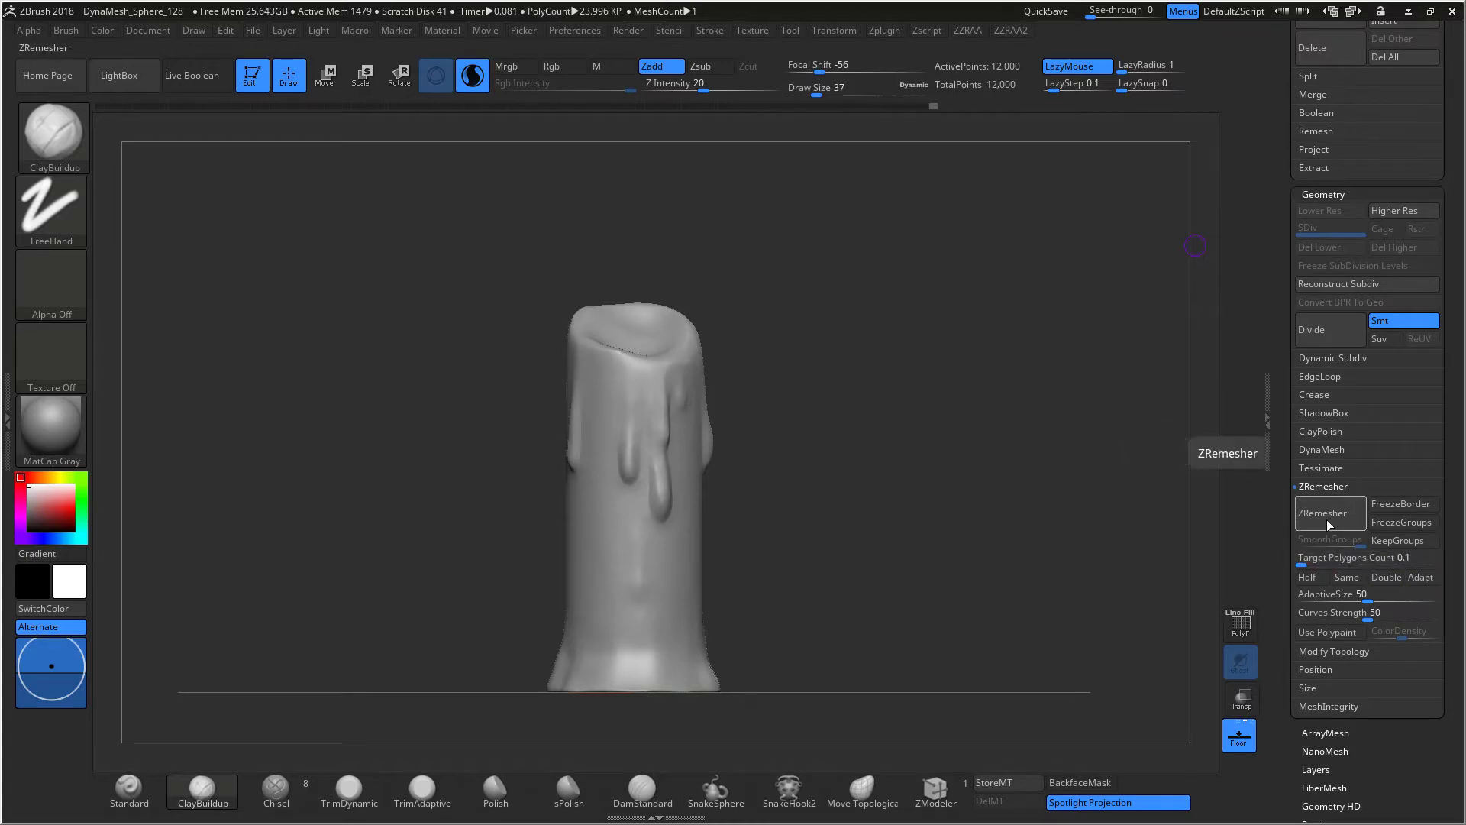
left_click(1330, 519)
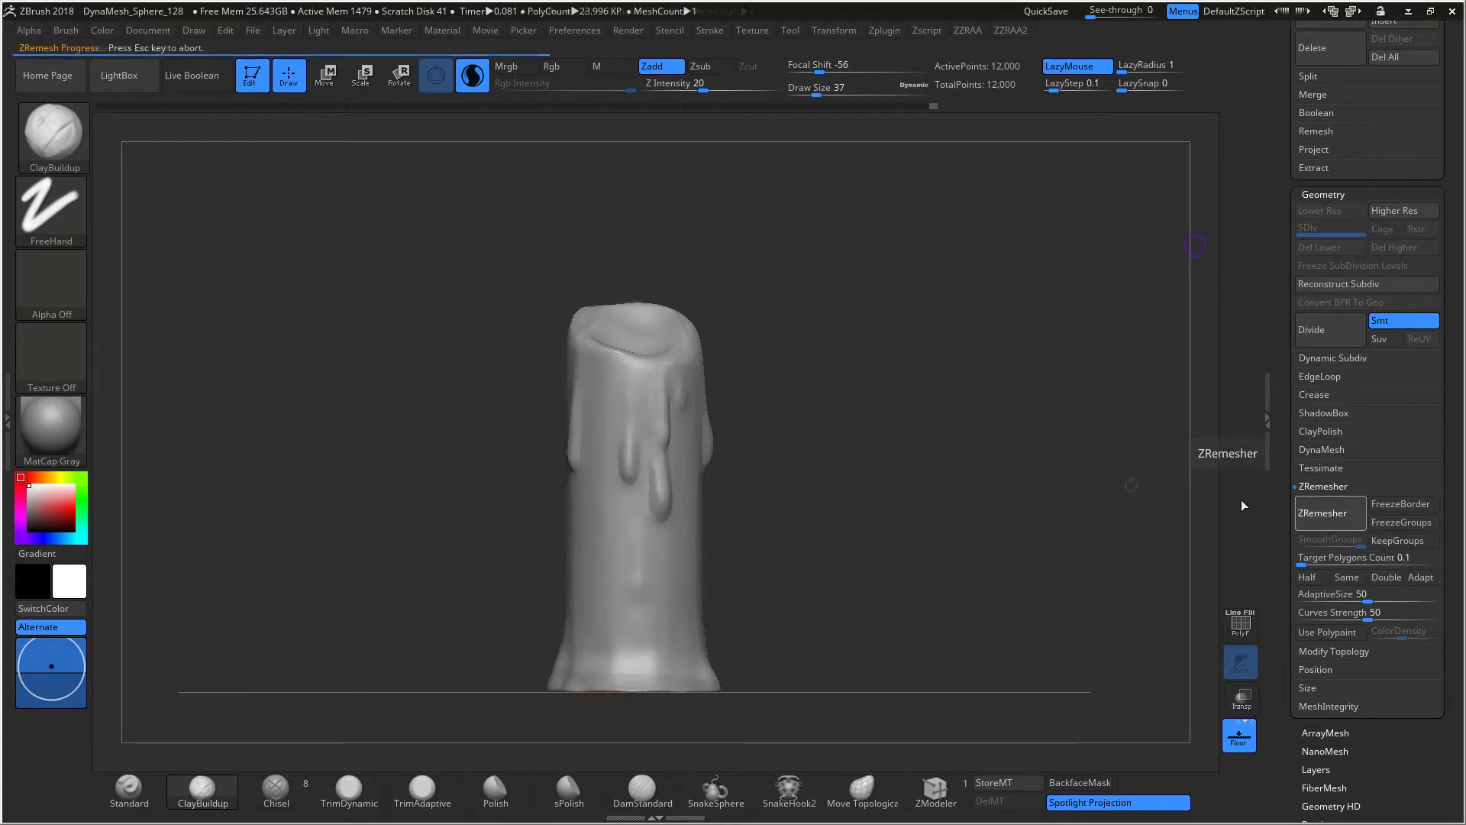
Step: Export the coarse remeshed candle as an OBJ file named lowa in the Demo folder
left_click_drag(887, 485, 889, 522)
scroll(1450, 554, "up", 10)
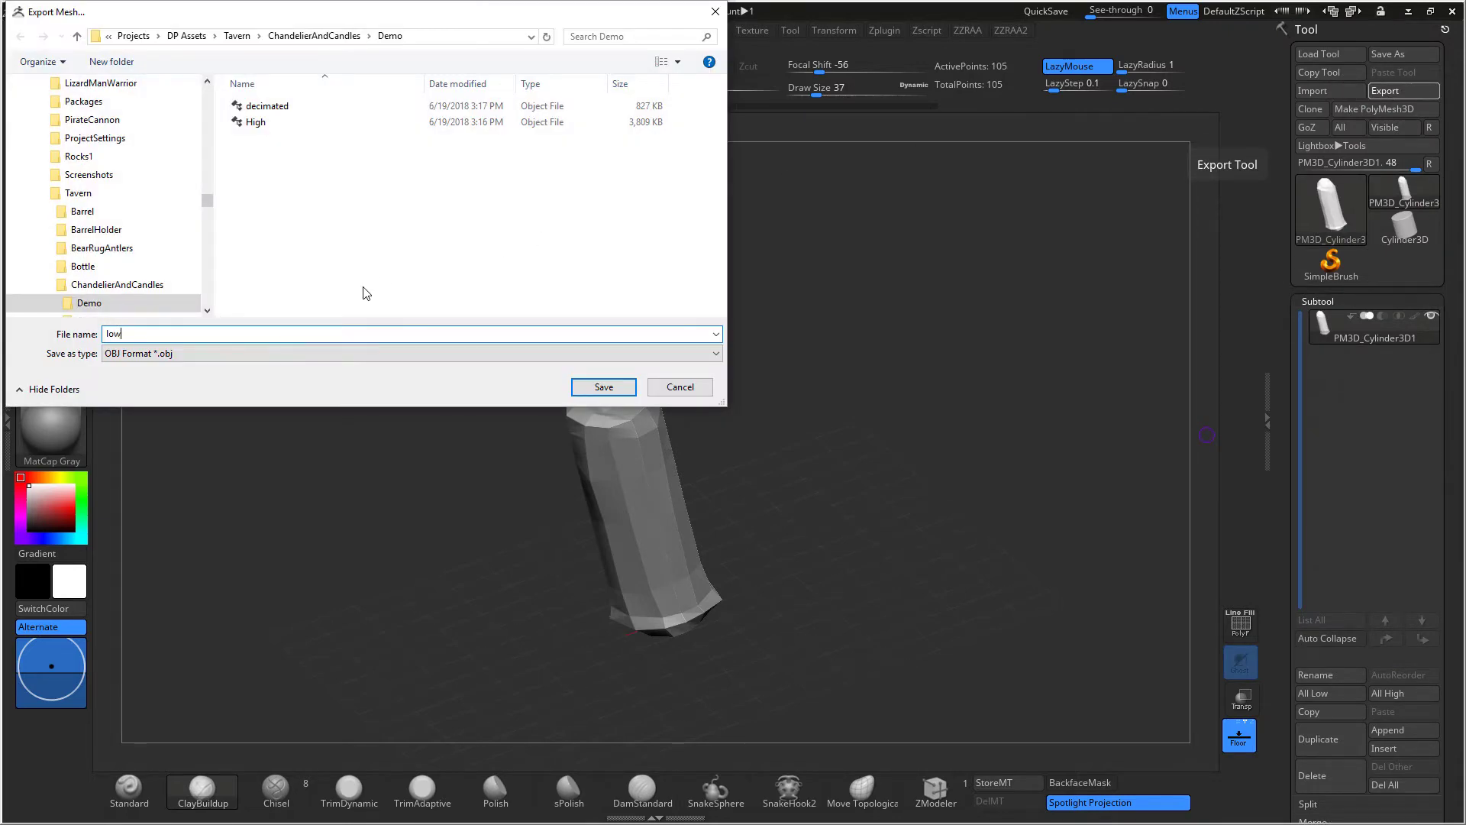
left_click(603, 387)
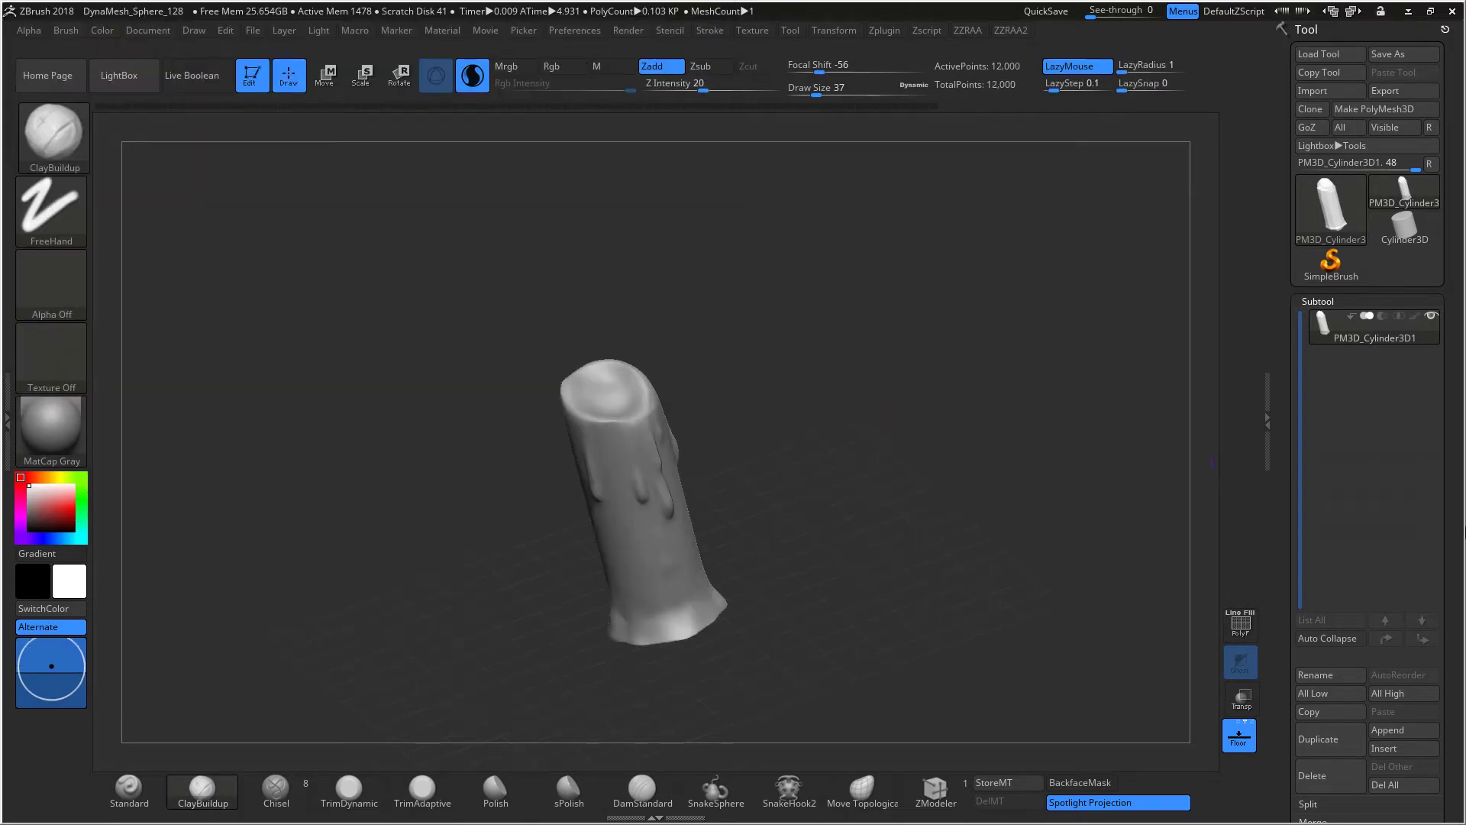
Step: Undo the coarse remesh and try remeshing the detailed candle with a target polygon count of 0.2
scroll(1443, 398, "down", 5)
scroll(1444, 398, "down", 6)
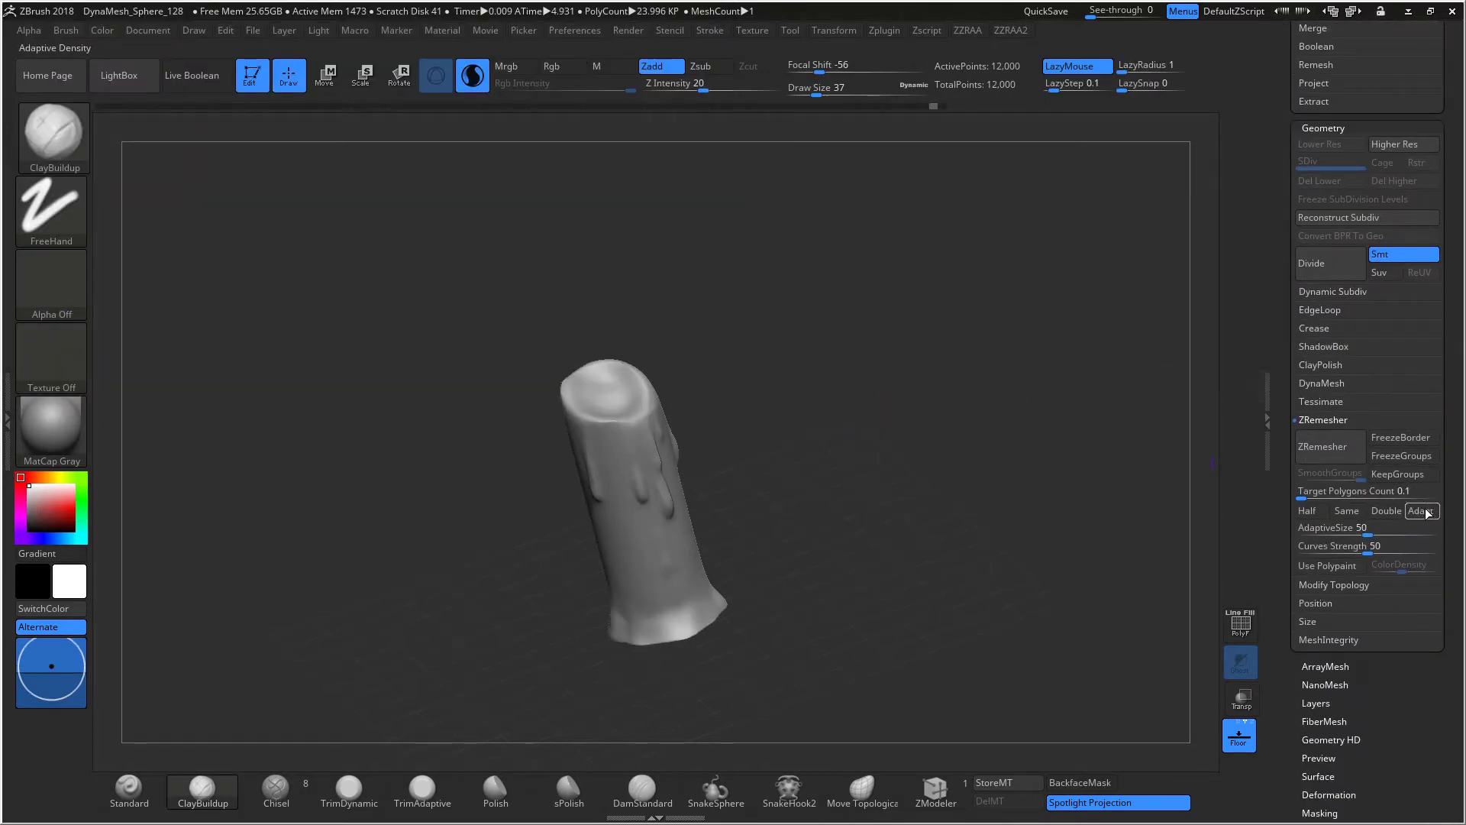
left_click(1398, 491)
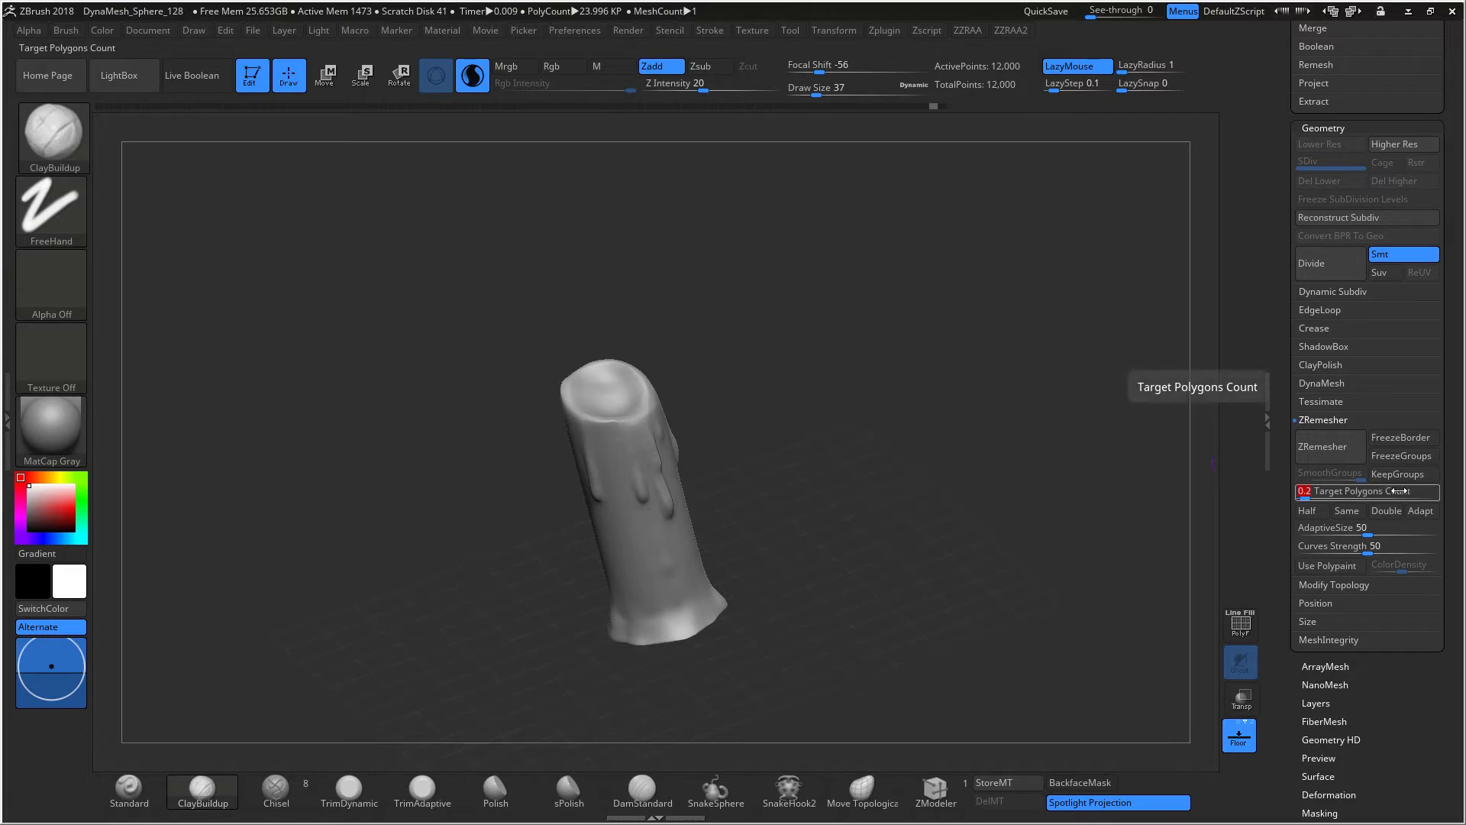
left_click(1329, 447)
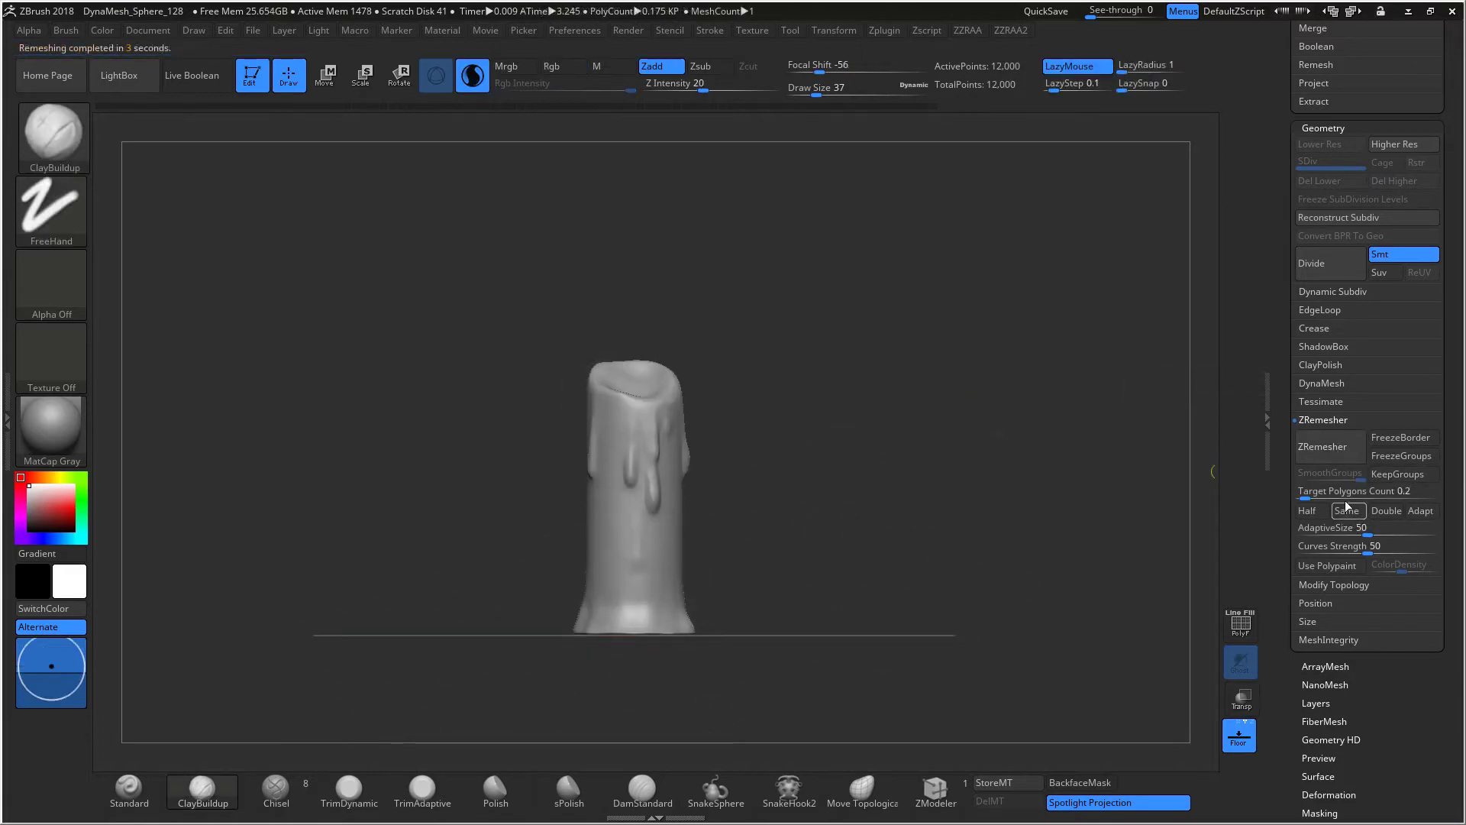
Step: ZRemesh the detailed candle with the target polygon count set to 0.5
left_click(1344, 491)
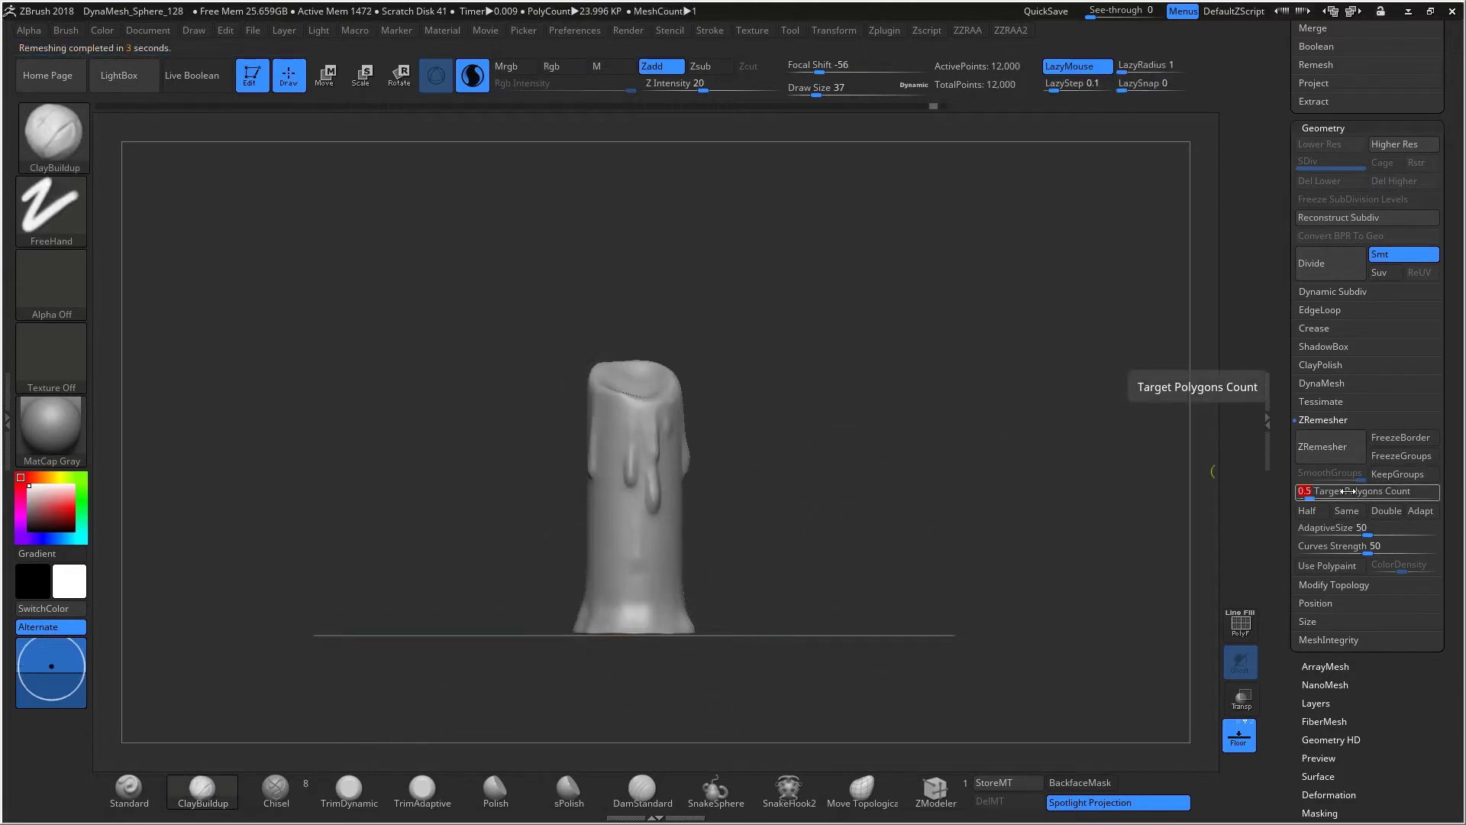
key("Return")
left_click(1329, 447)
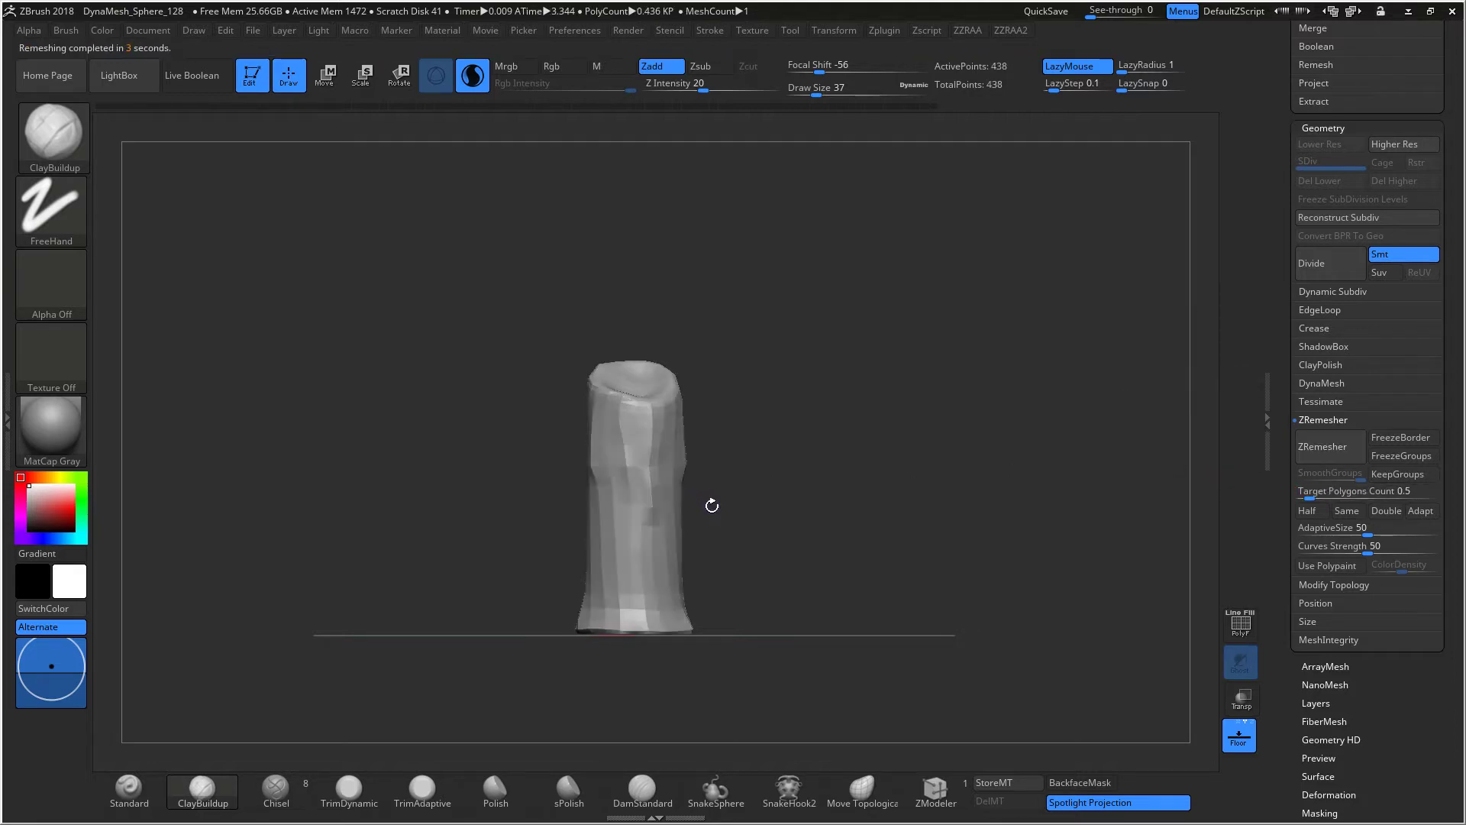
left_click_drag(786, 507, 688, 546)
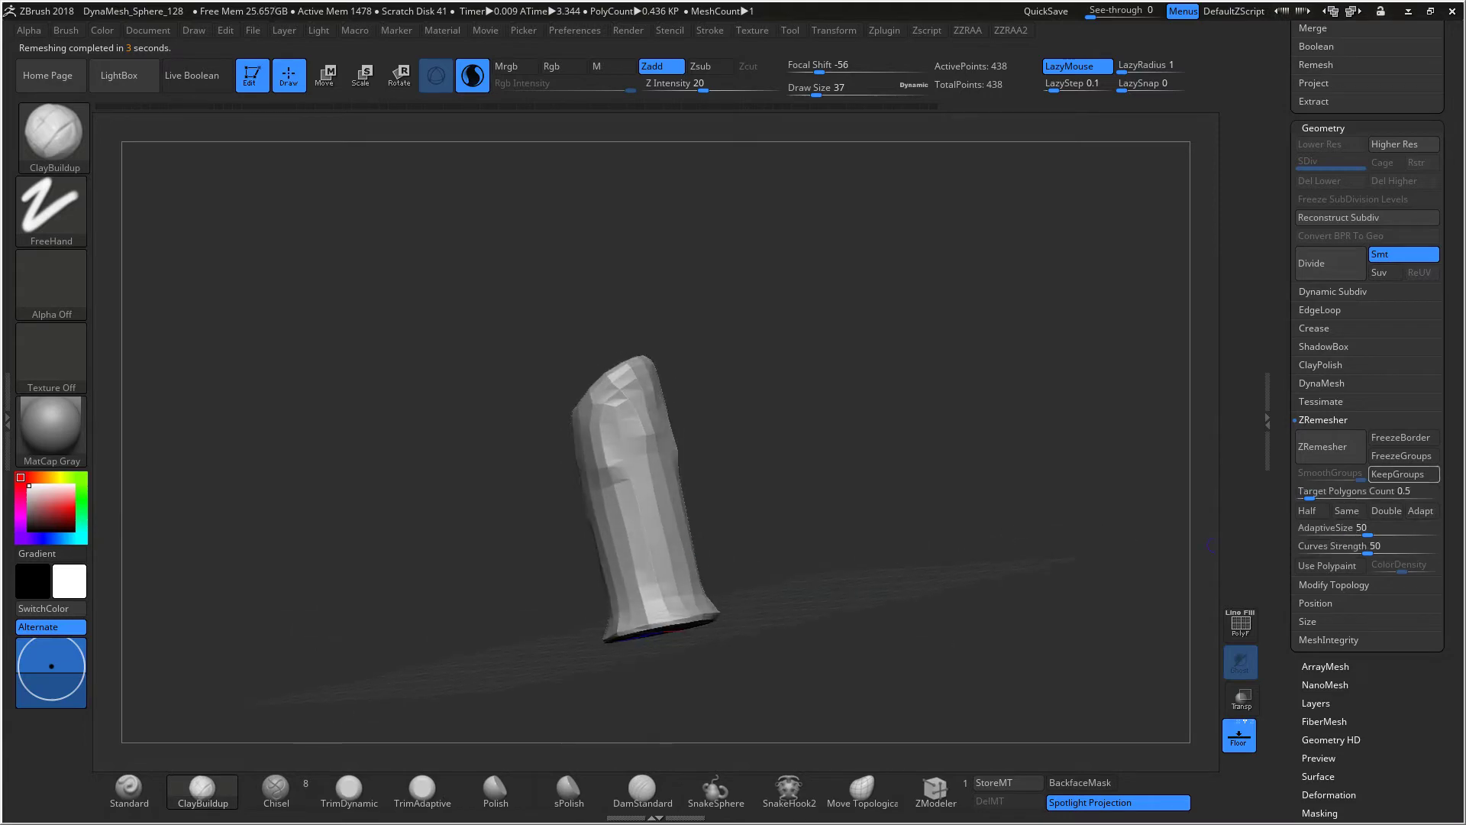
Step: Export the remeshed candle as an OBJ file named low in the Demo folder
left_click_drag(1457, 421, 1462, 668)
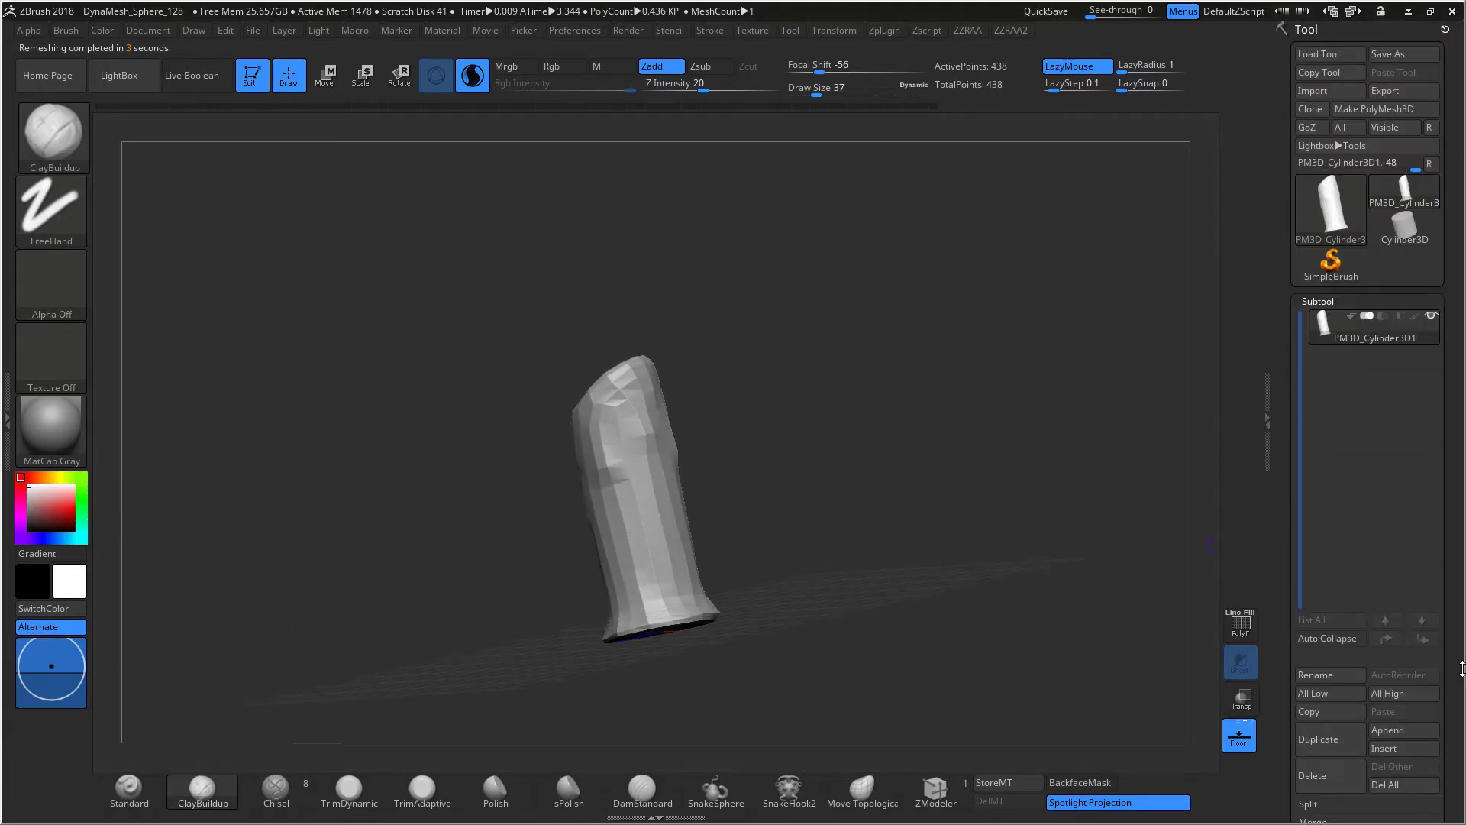
left_click(1386, 91)
left_click(320, 138)
double_click(282, 330)
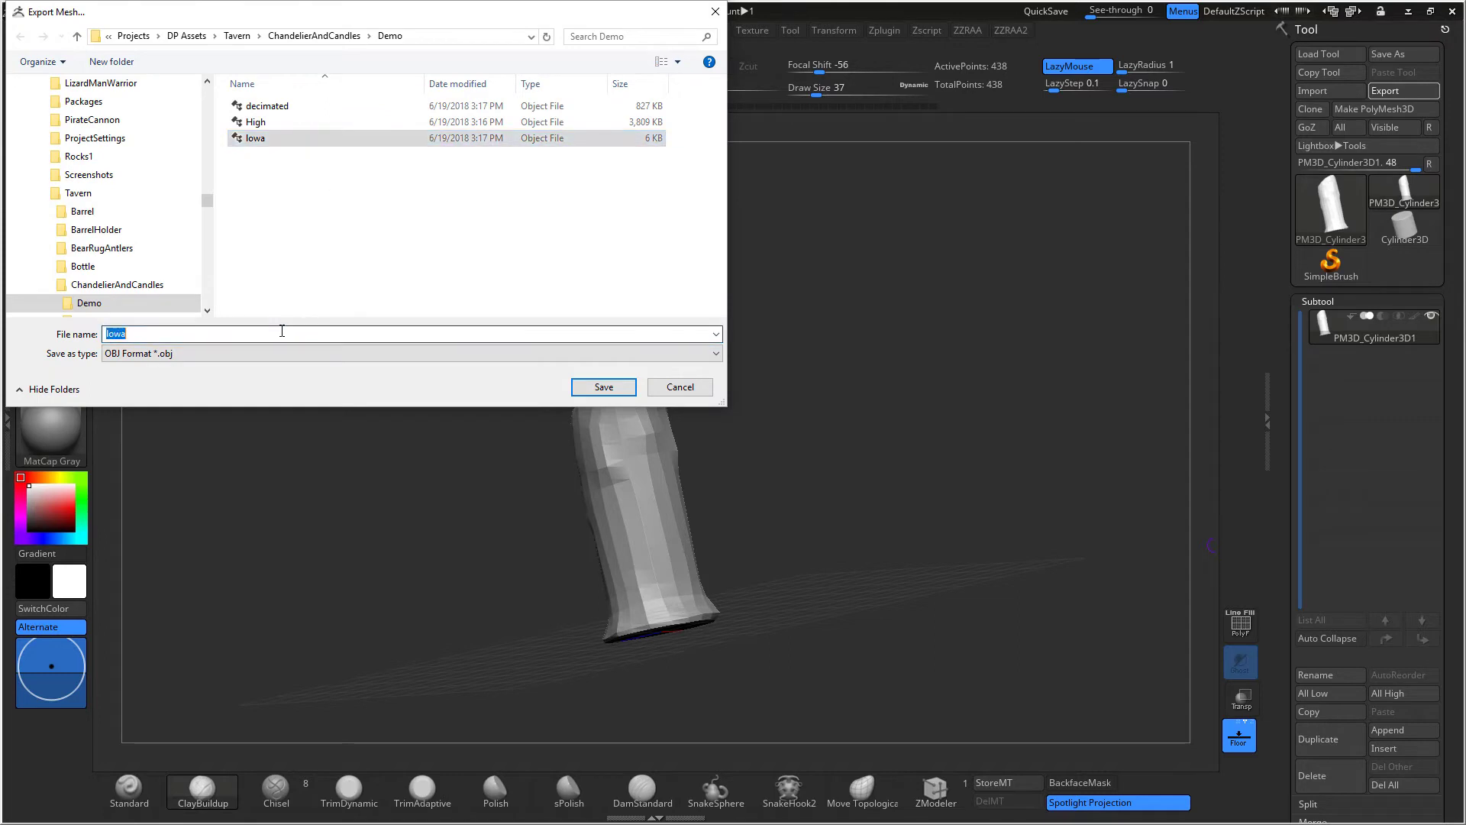
type("low")
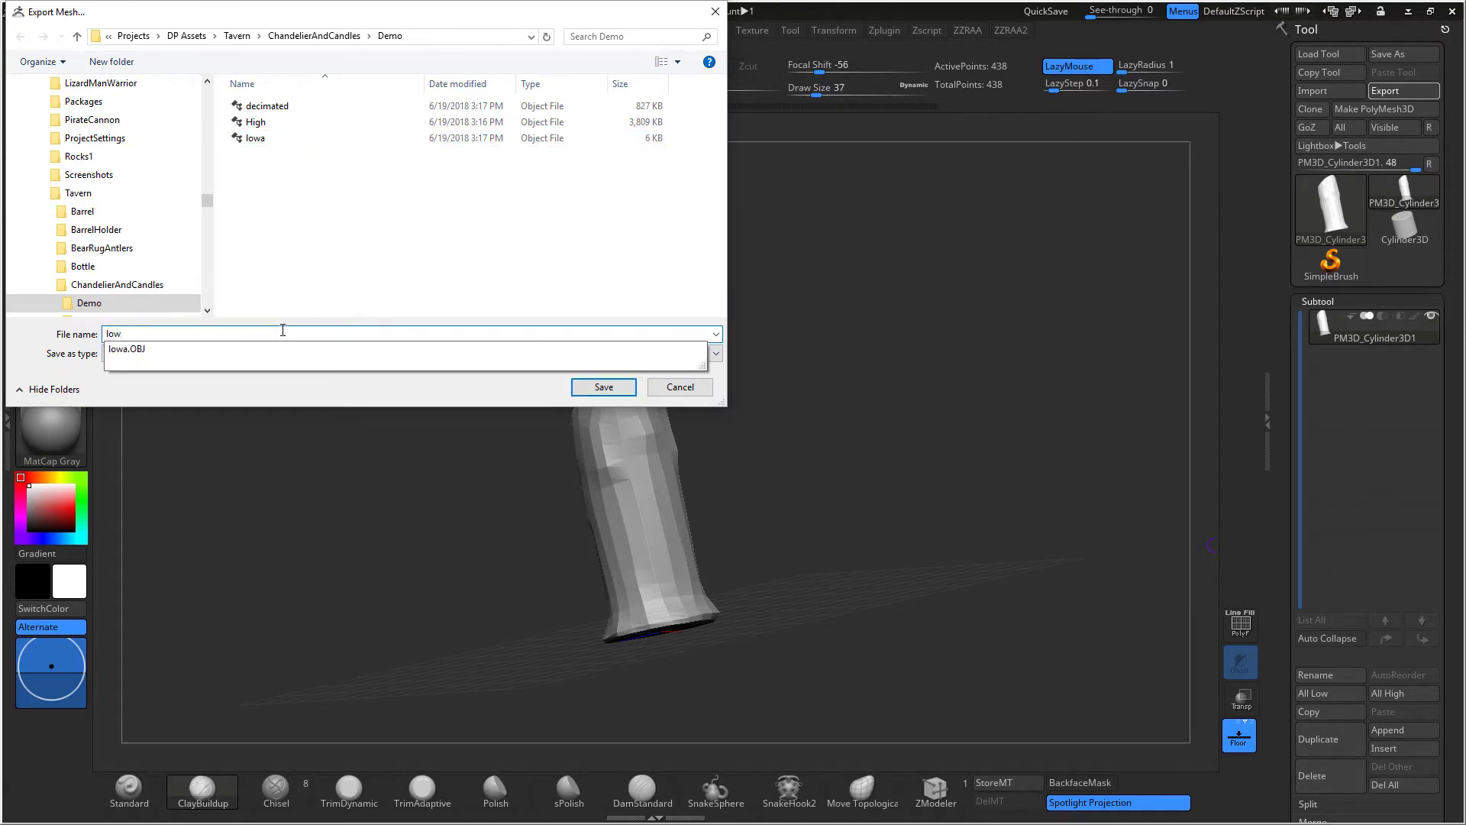
left_click(600, 387)
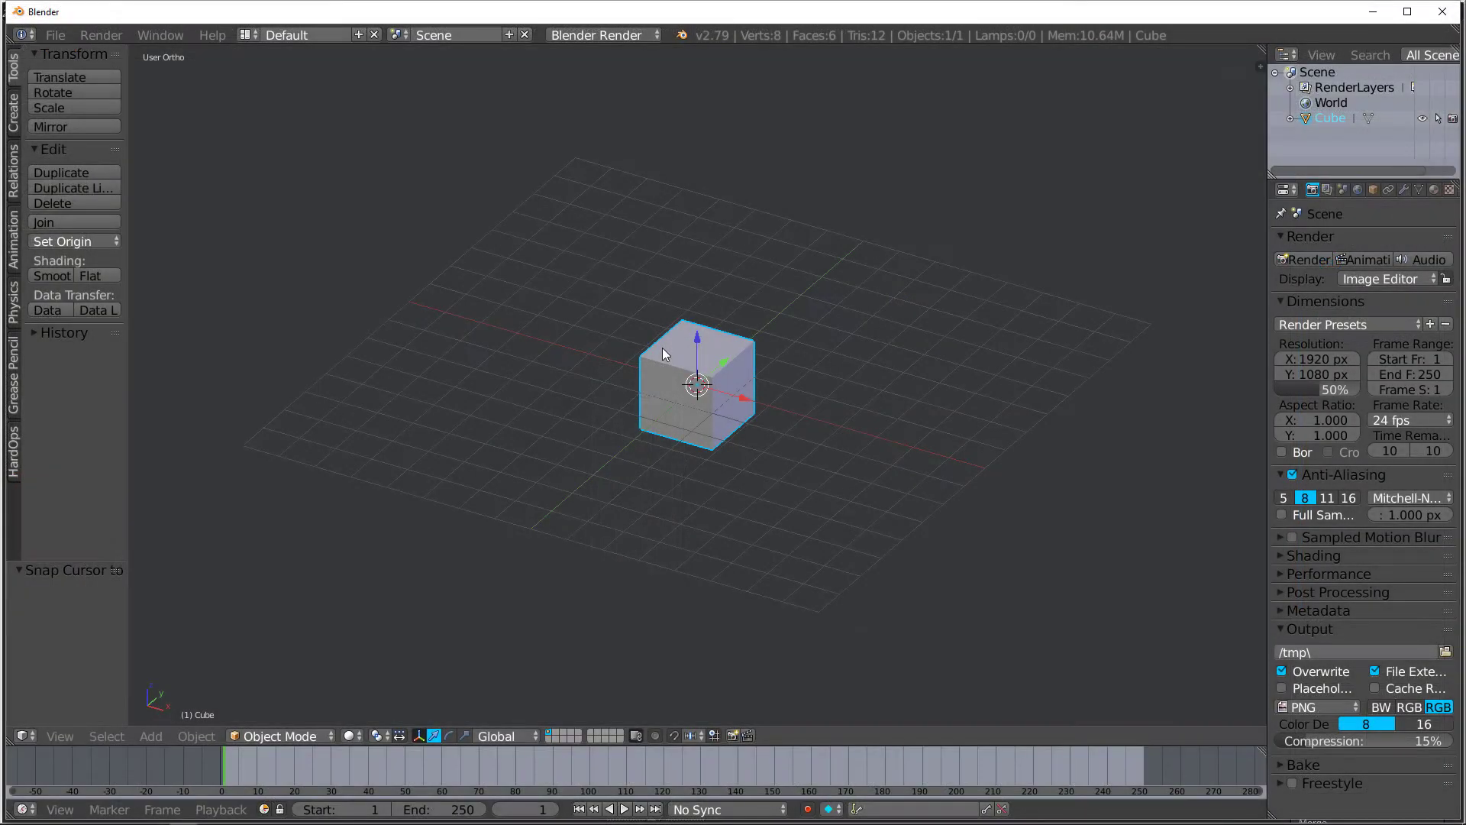
Step: Switch to Blender and delete the default cube from the scene
key("x")
left_click(664, 366)
middle_click_drag(618, 369, 665, 391)
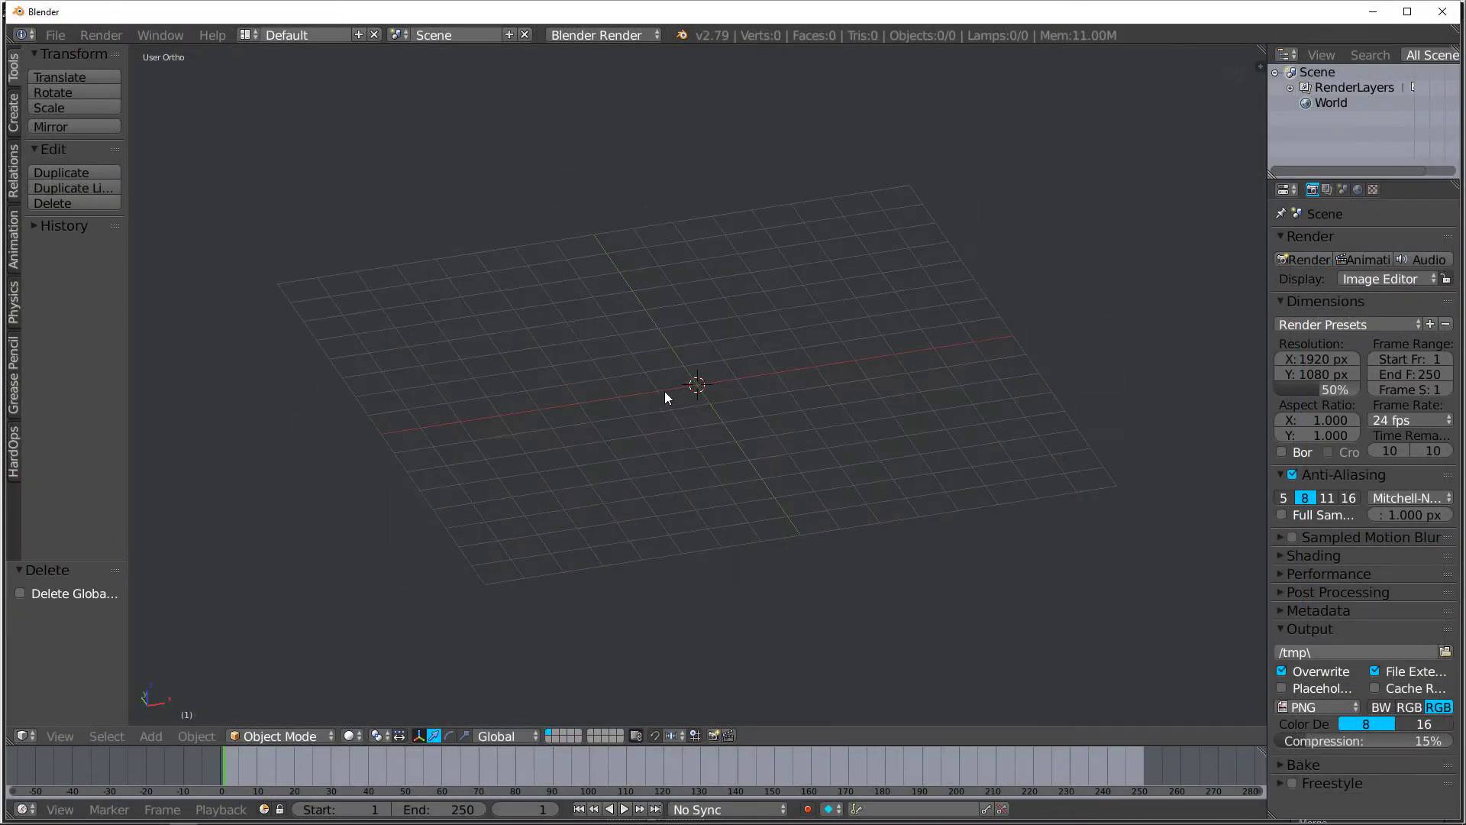
Step: Import low.OBJ from the Demo folder under DP Assets, Tavern, ChandelierAndCandles
left_click(53, 35)
mouse_move(145, 331)
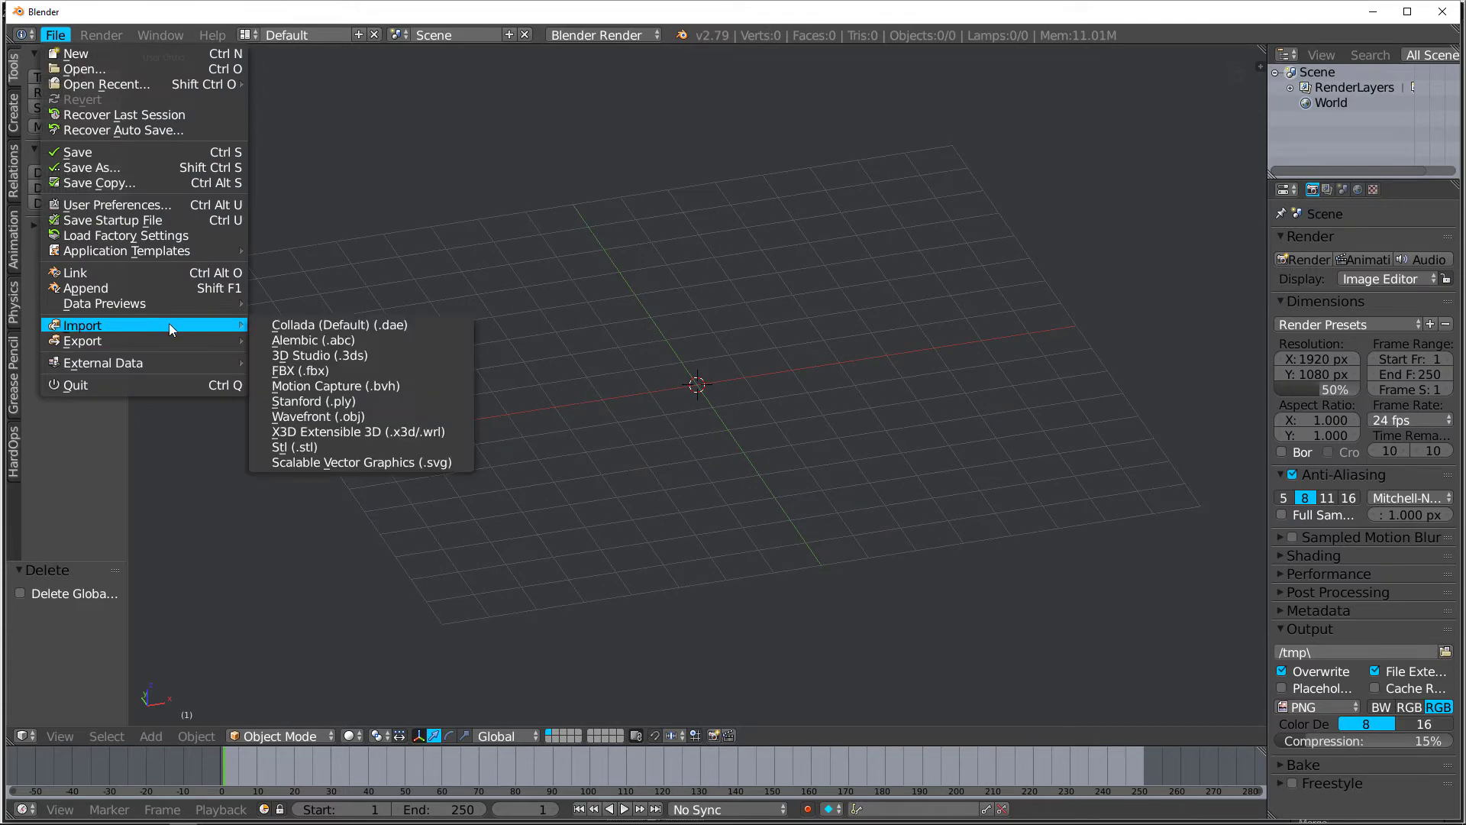
left_click(369, 415)
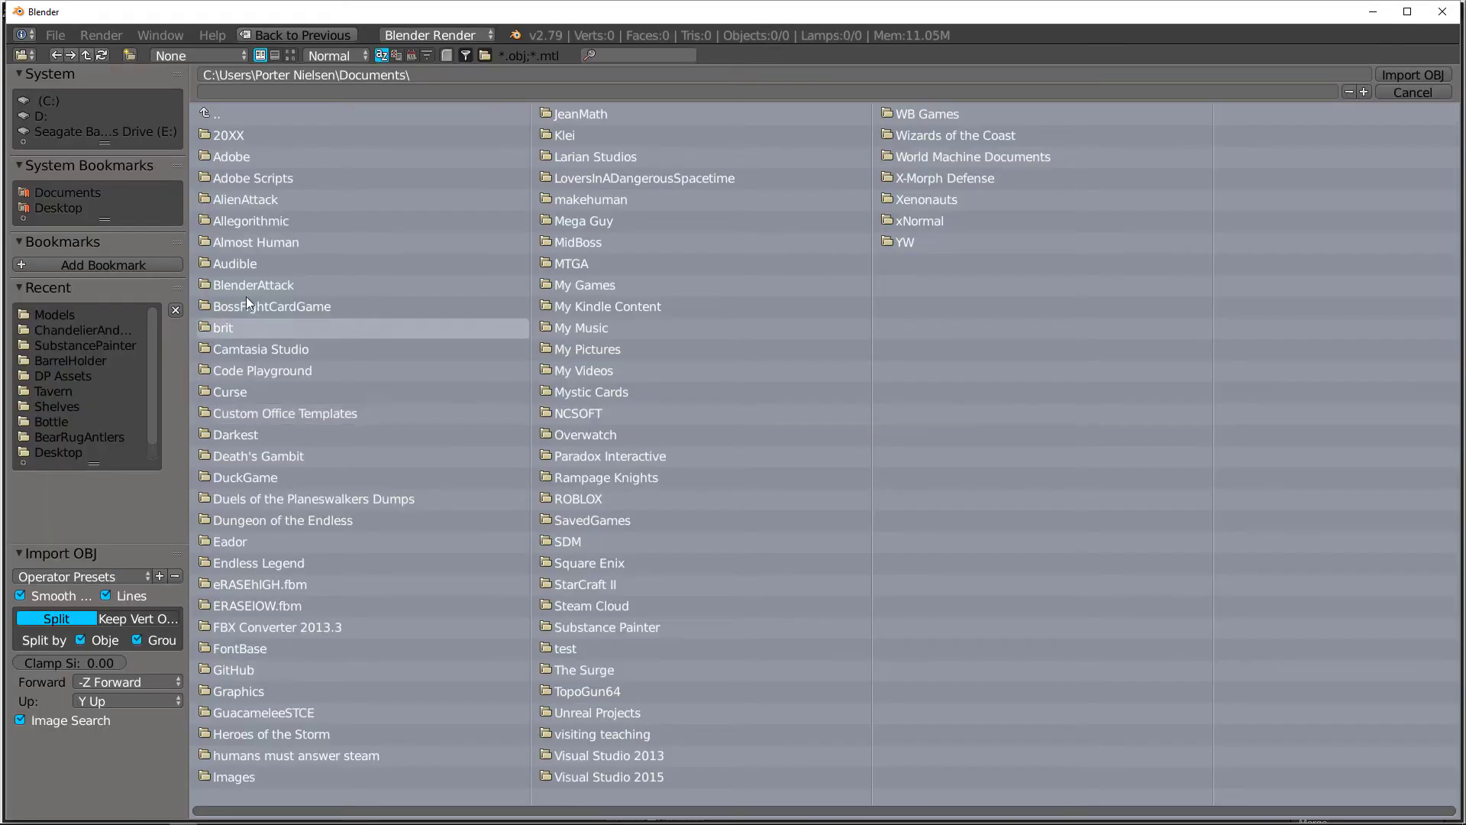
left_click(102, 315)
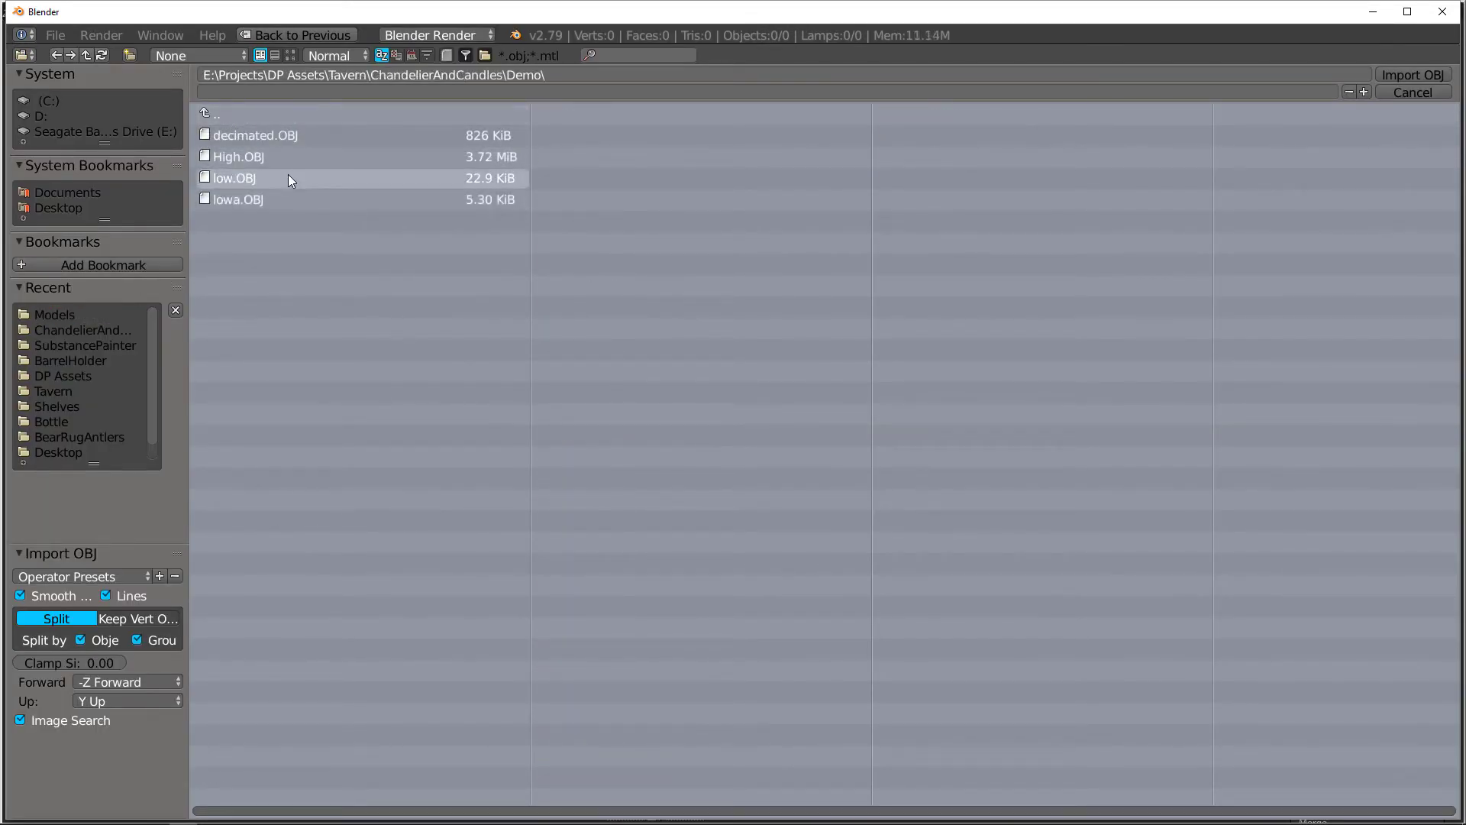
double_click(287, 176)
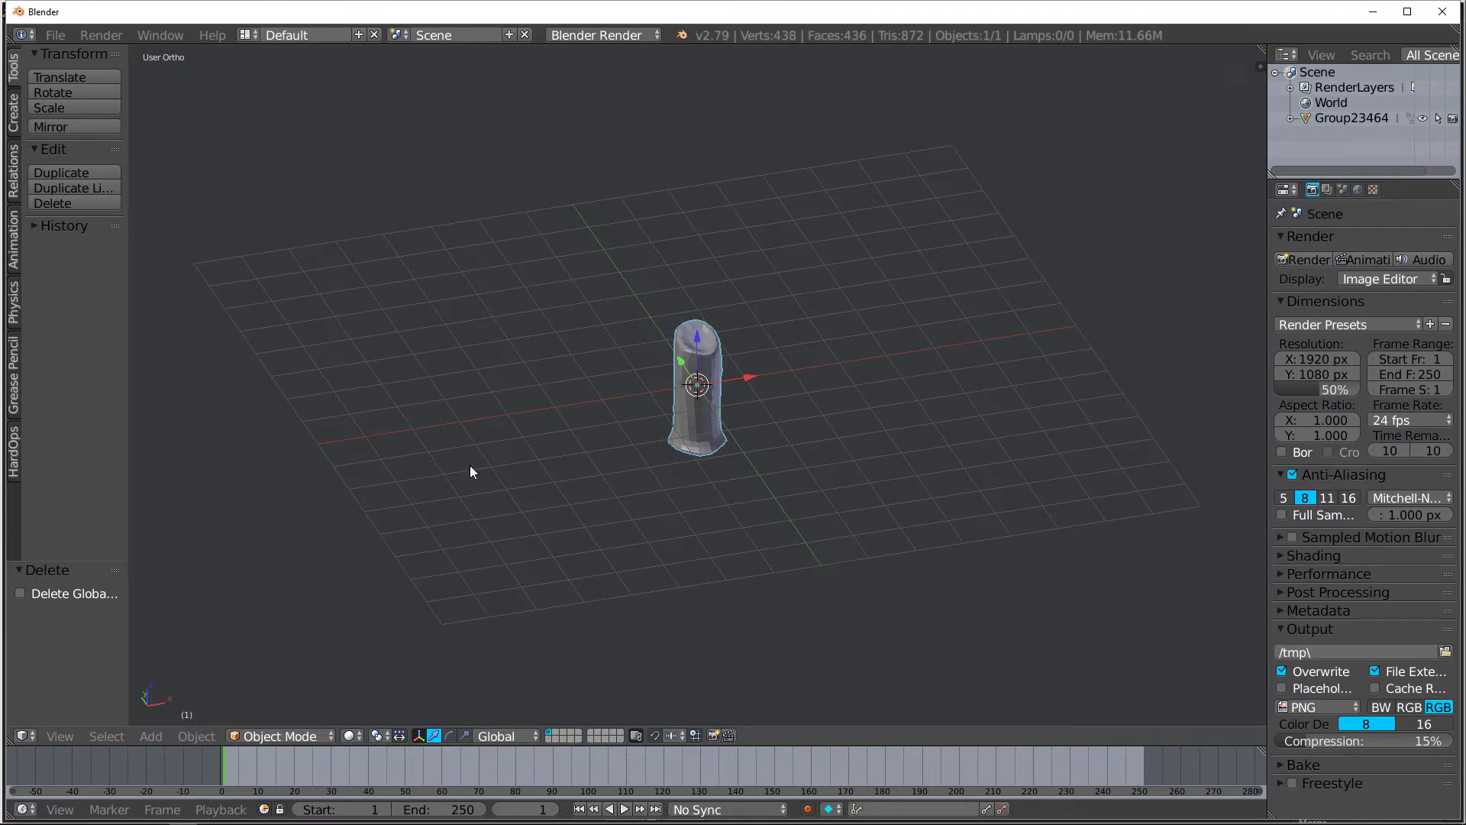
Step: Import decimated.OBJ from the Demo folder and move it to the first layer of the second row
left_click(50, 35)
mouse_move(131, 325)
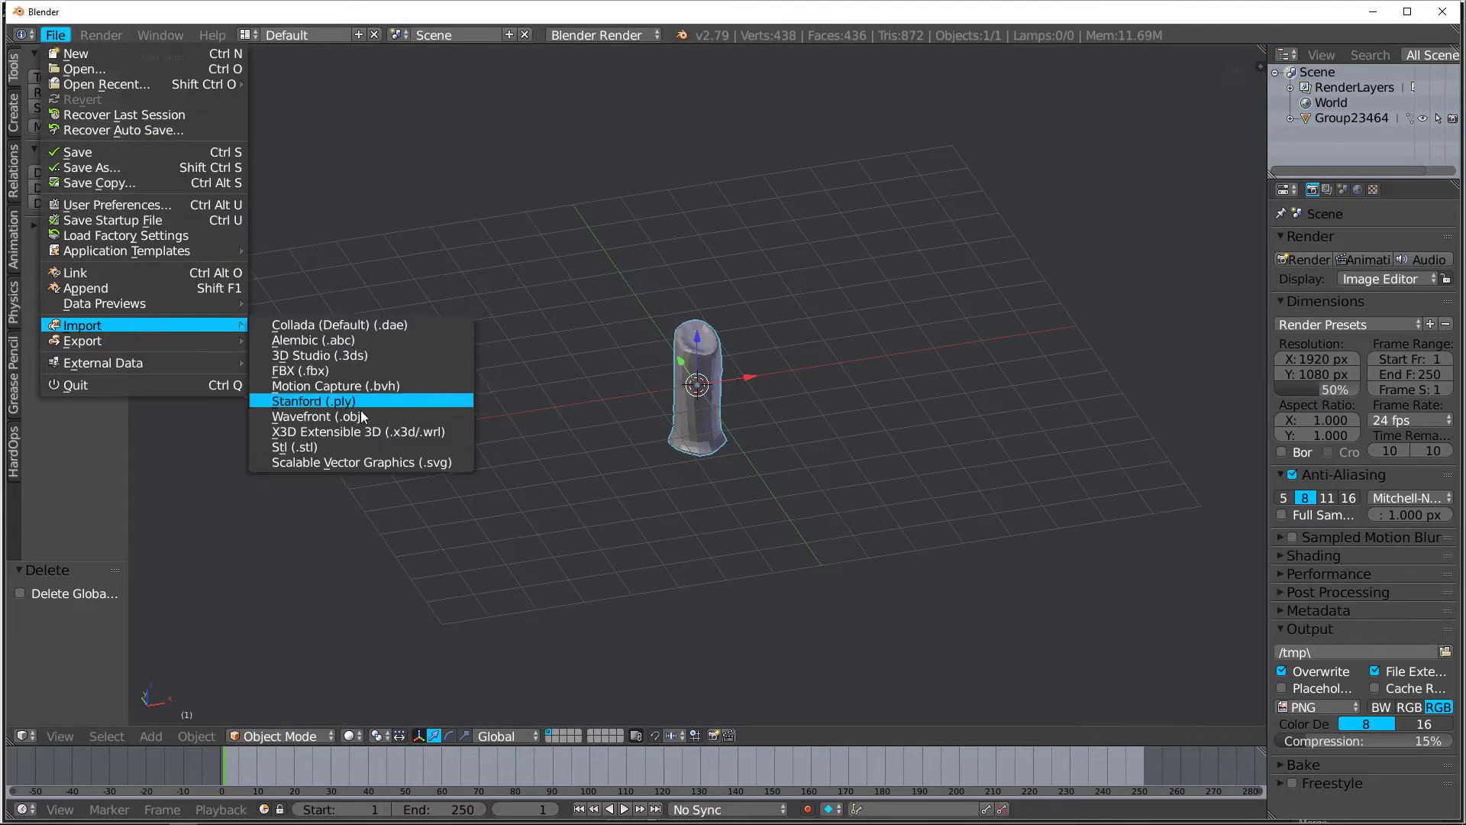
left_click(360, 417)
double_click(246, 139)
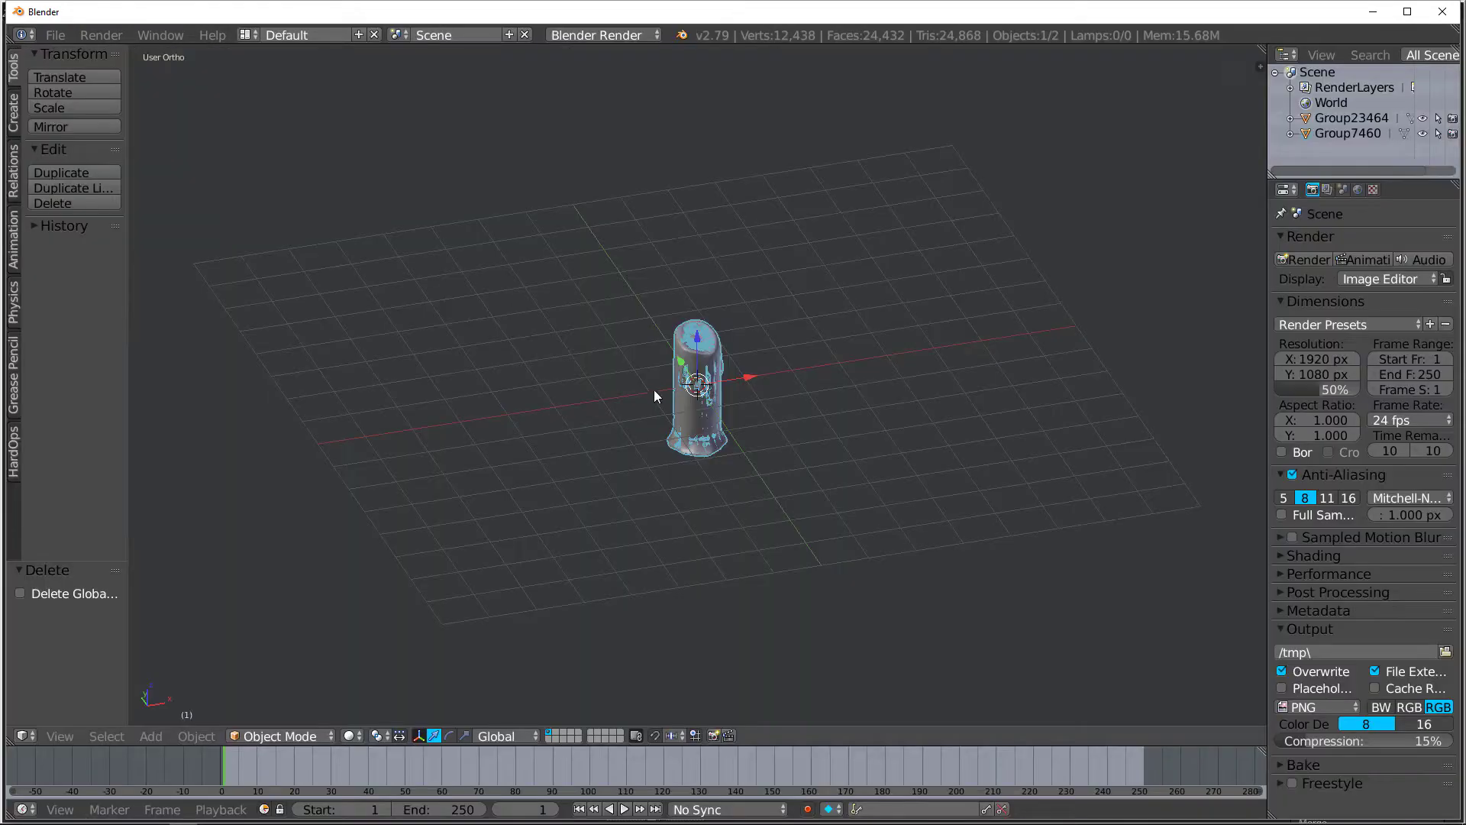
key("m")
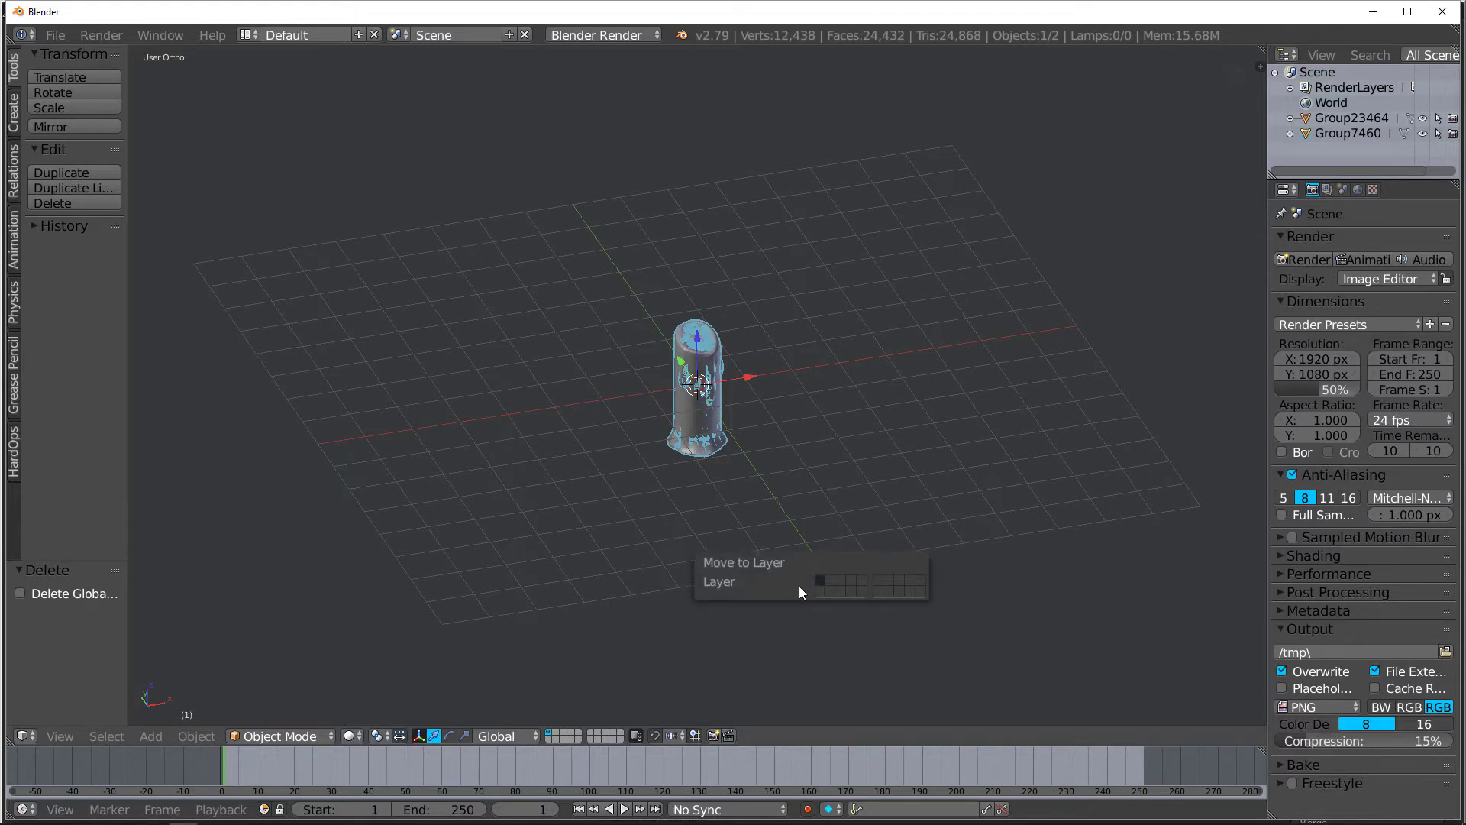
left_click(818, 588)
scroll(763, 550, "up", 3)
Step: Add a Decimate modifier to the low-poly candle
right_click(733, 489)
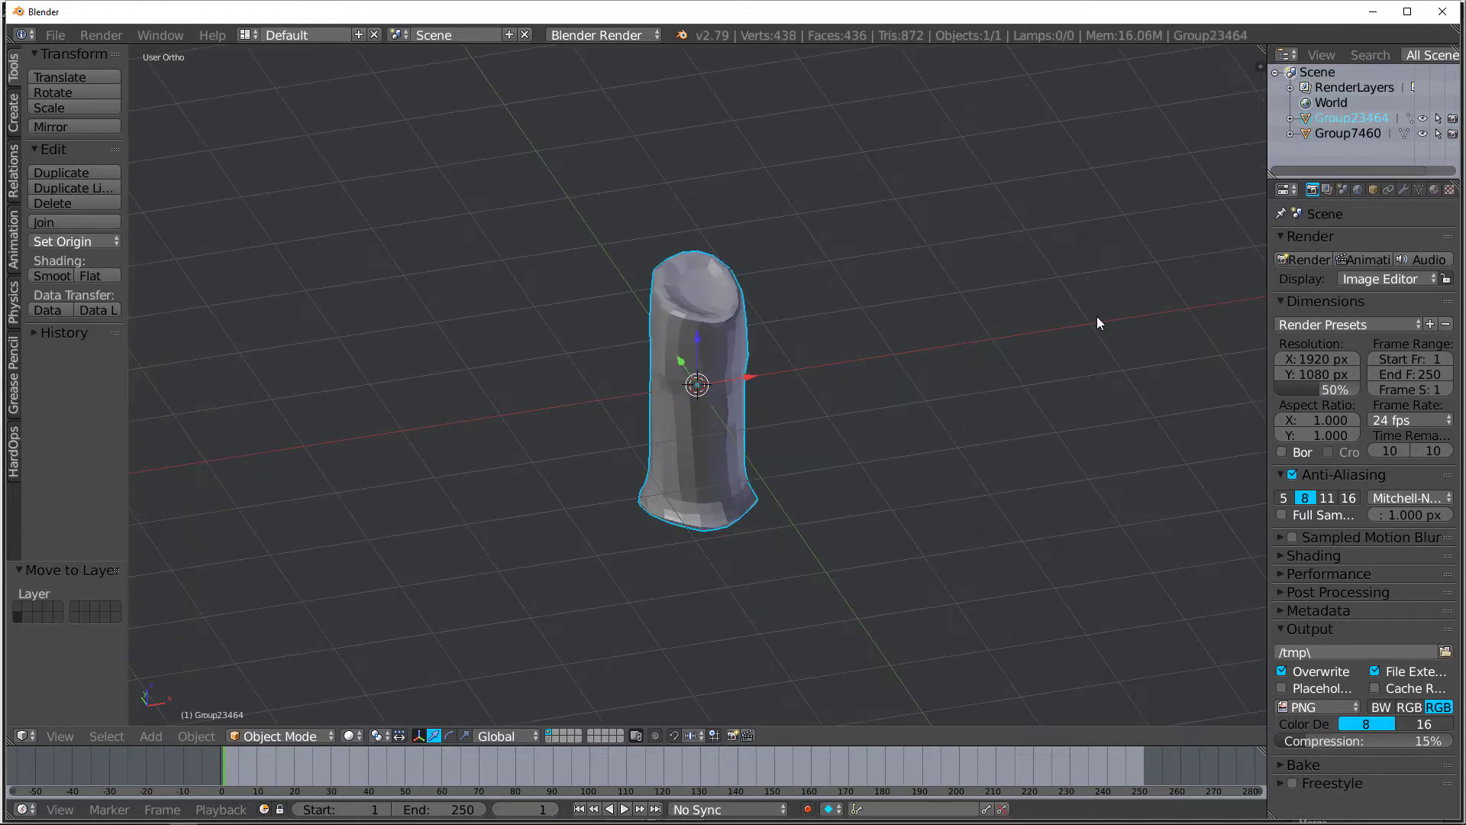
left_click(1405, 190)
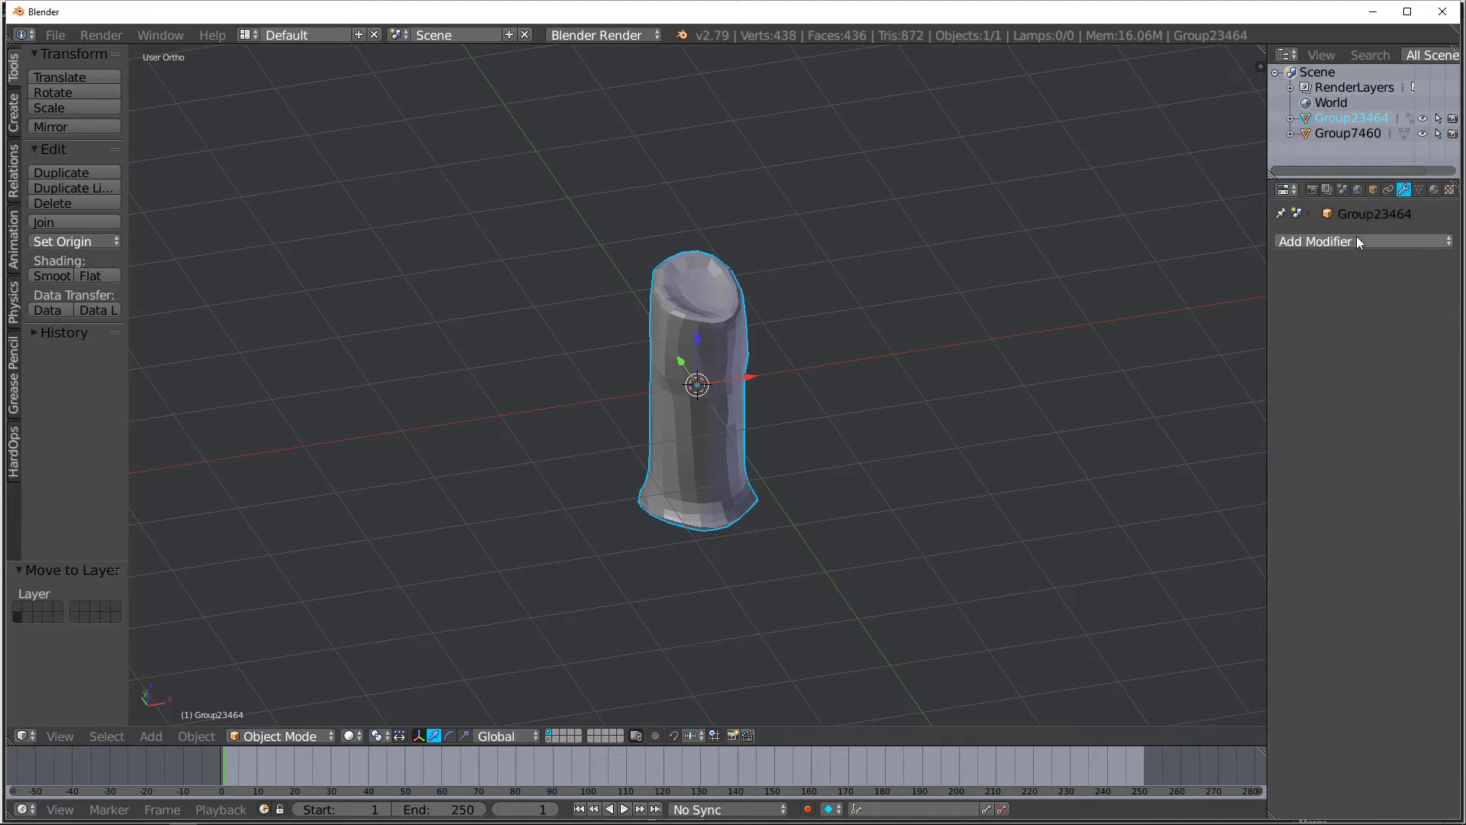
left_click(1357, 240)
left_click(1103, 344)
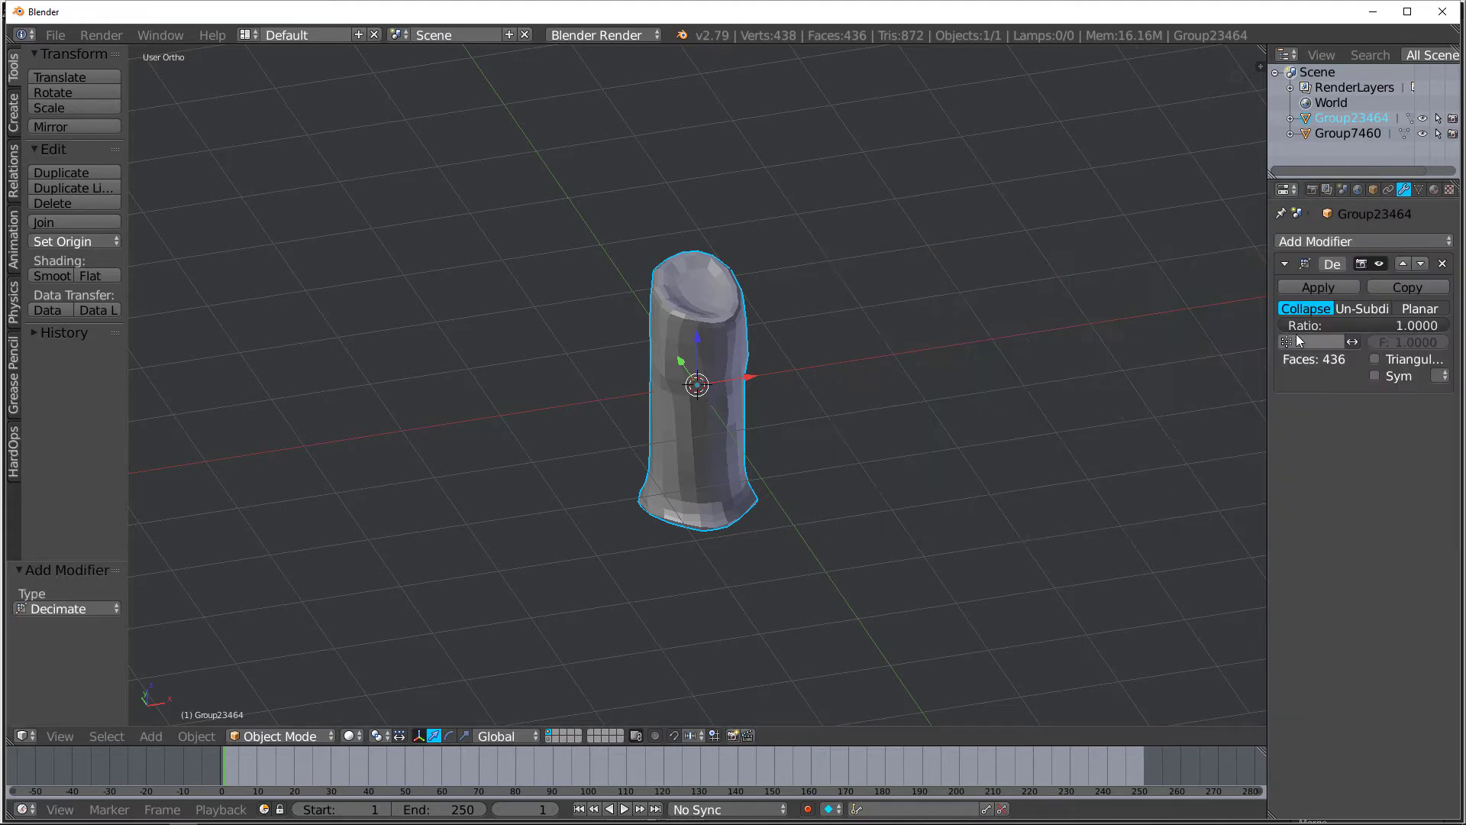
Step: Add a Shrinkwrap modifier to the low-poly candle with the decimated candle as its target
left_click(1339, 243)
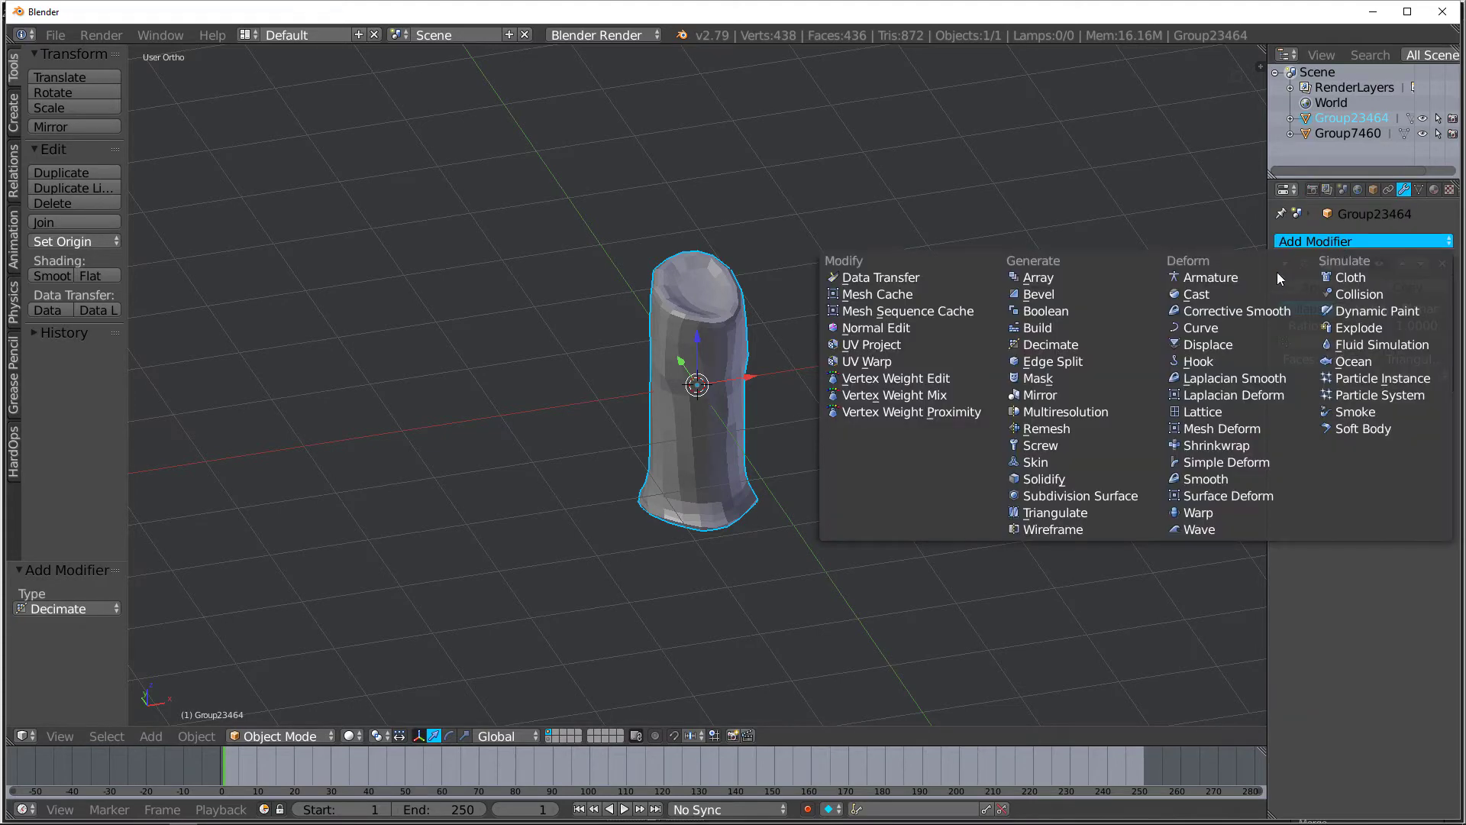
left_click(1248, 446)
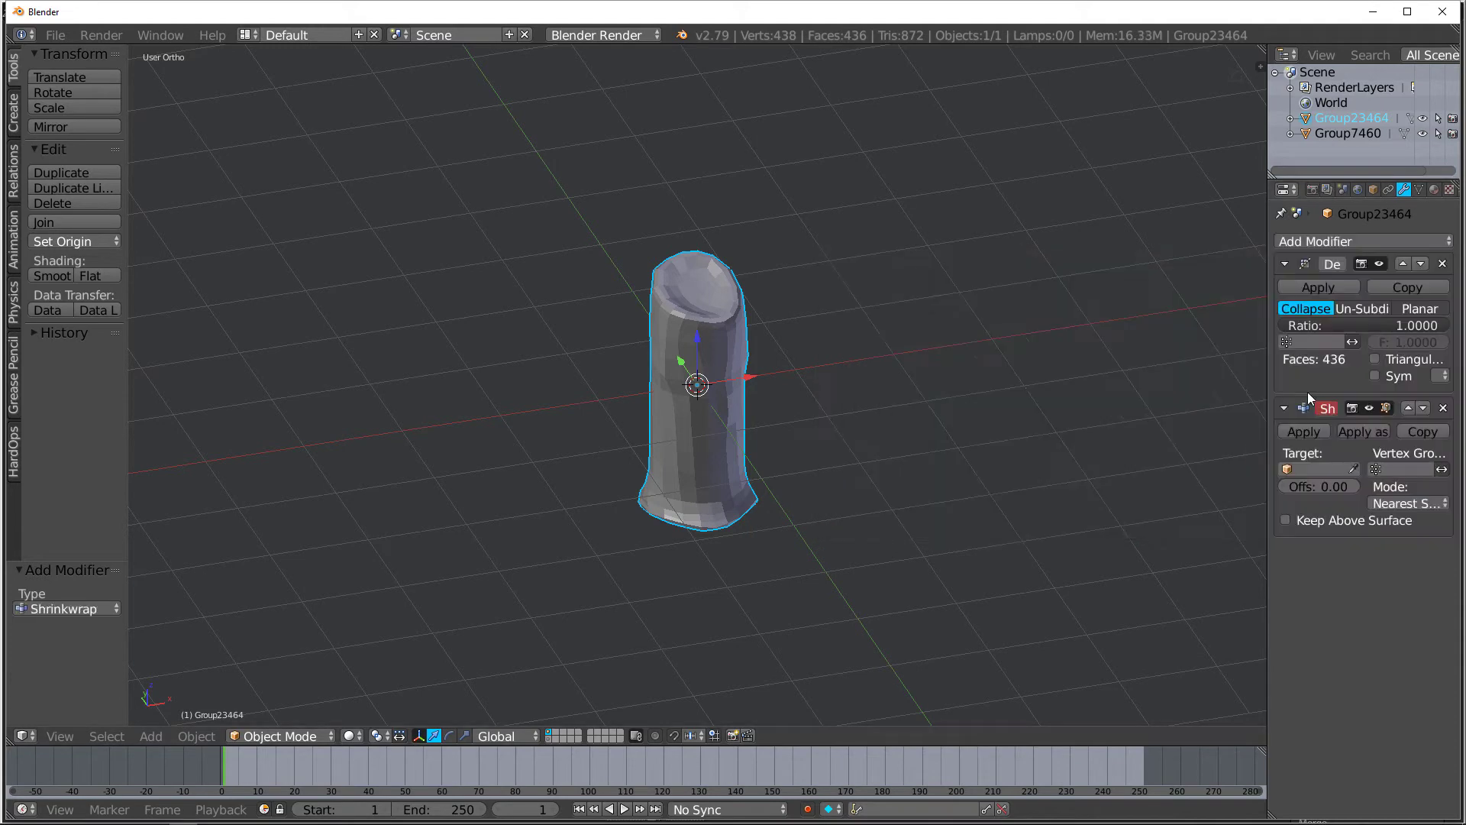
left_click(1312, 468)
left_click(1309, 490)
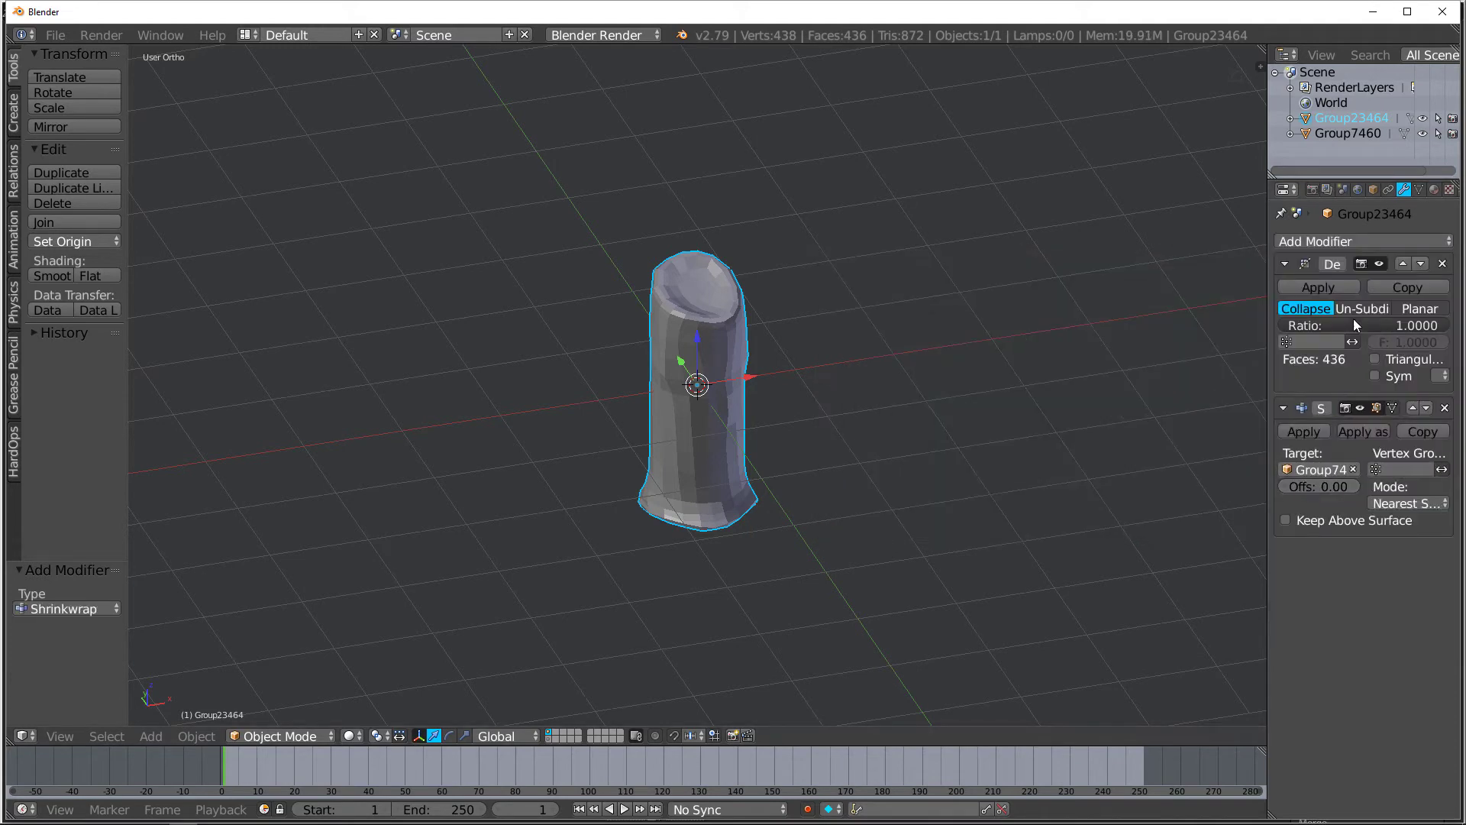
Step: Set the Decimate modifier's ratio to 0.1713 and enable Triangulate
left_click_drag(1386, 325, 1294, 325)
middle_click_drag(908, 330, 763, 301)
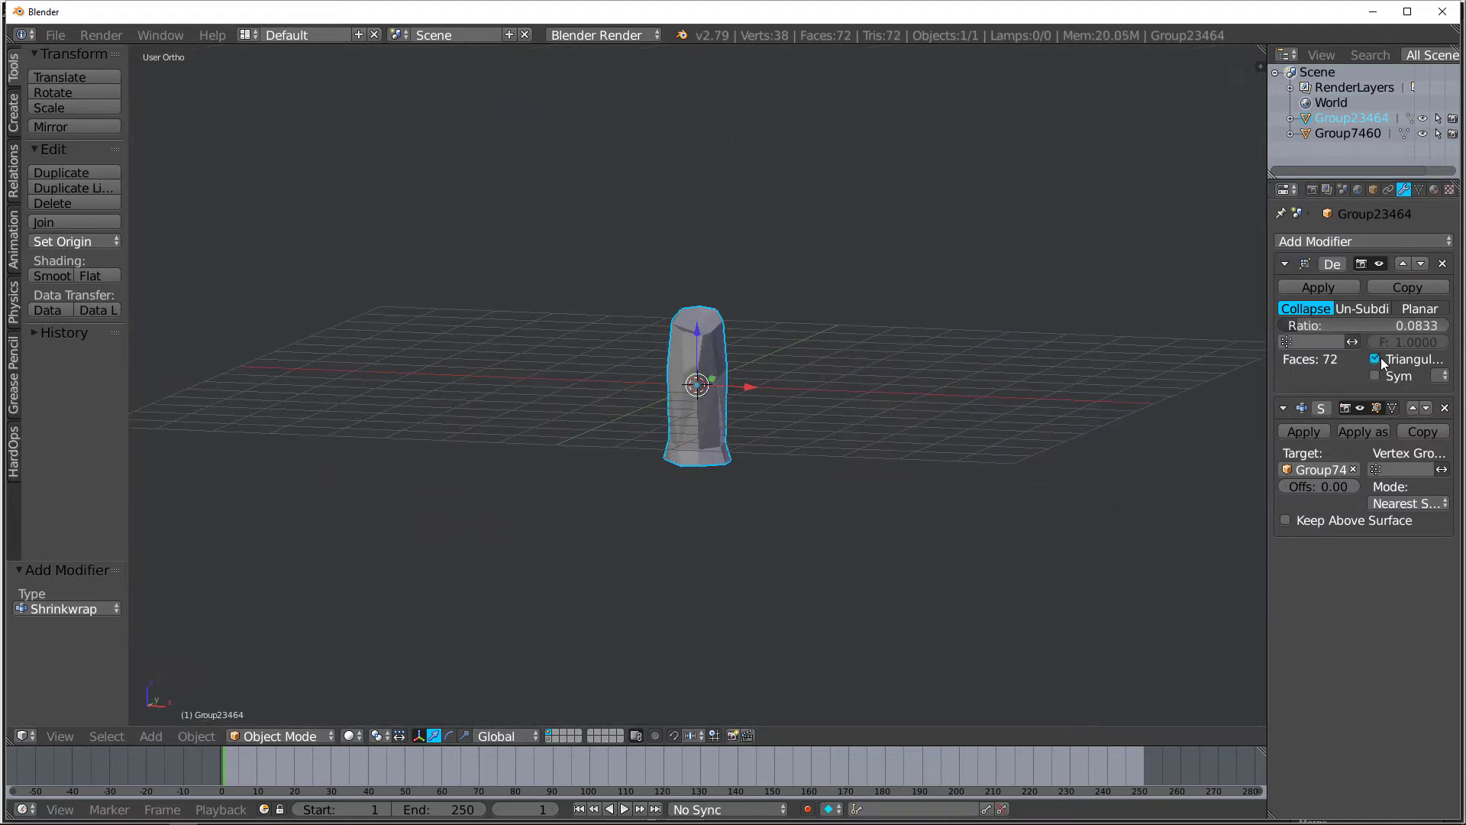
mouse_move(1308, 325)
left_mouse_down()
mouse_move(1356, 326)
mouse_move(1336, 325)
left_mouse_up()
scroll(910, 325, "down", 3)
middle_click_drag(910, 326, 773, 359)
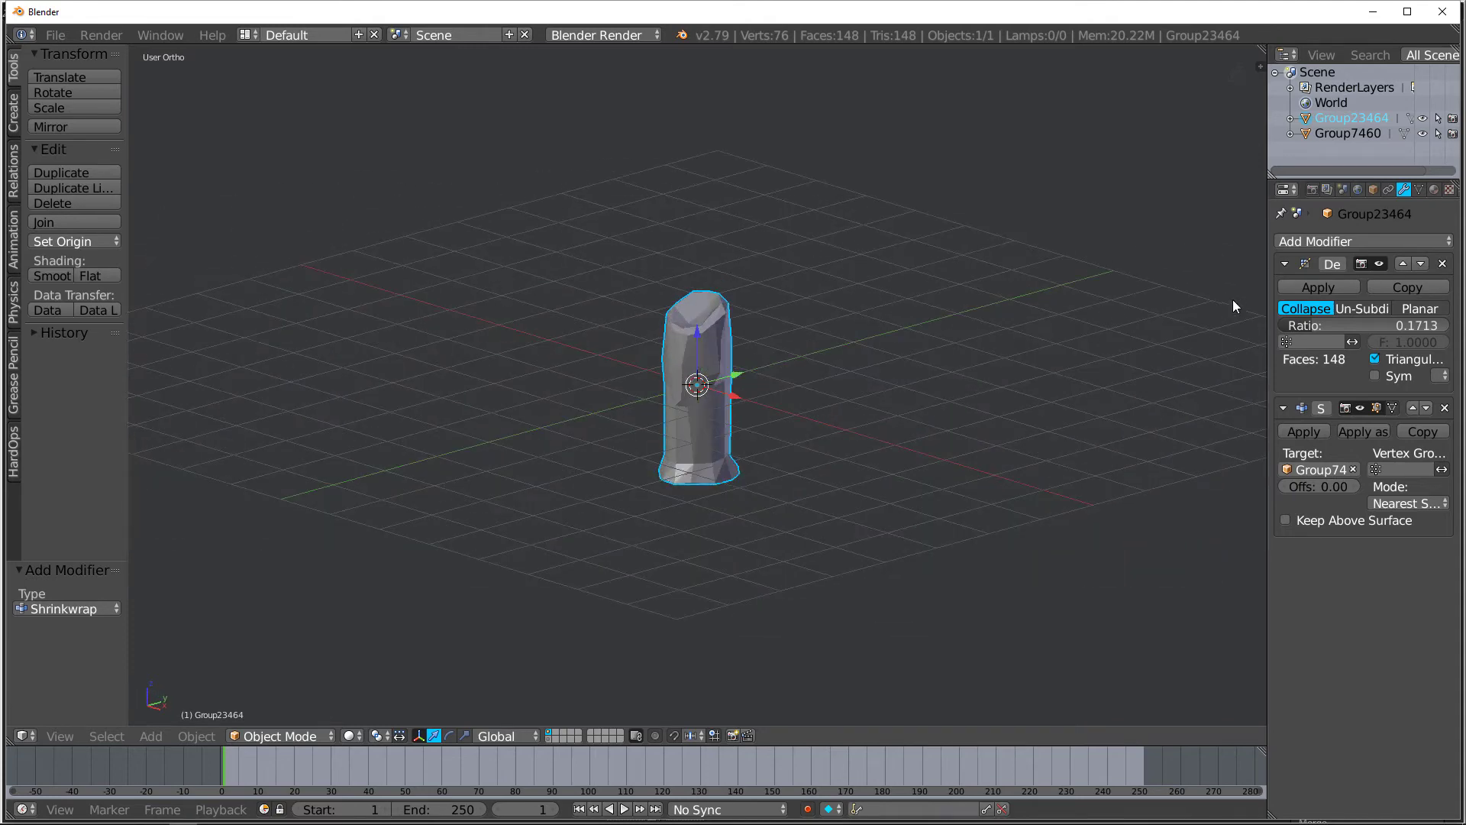
Step: Move the Shrinkwrap modifier above the Decimate modifier in the low-poly candle's stack
left_click(1413, 408)
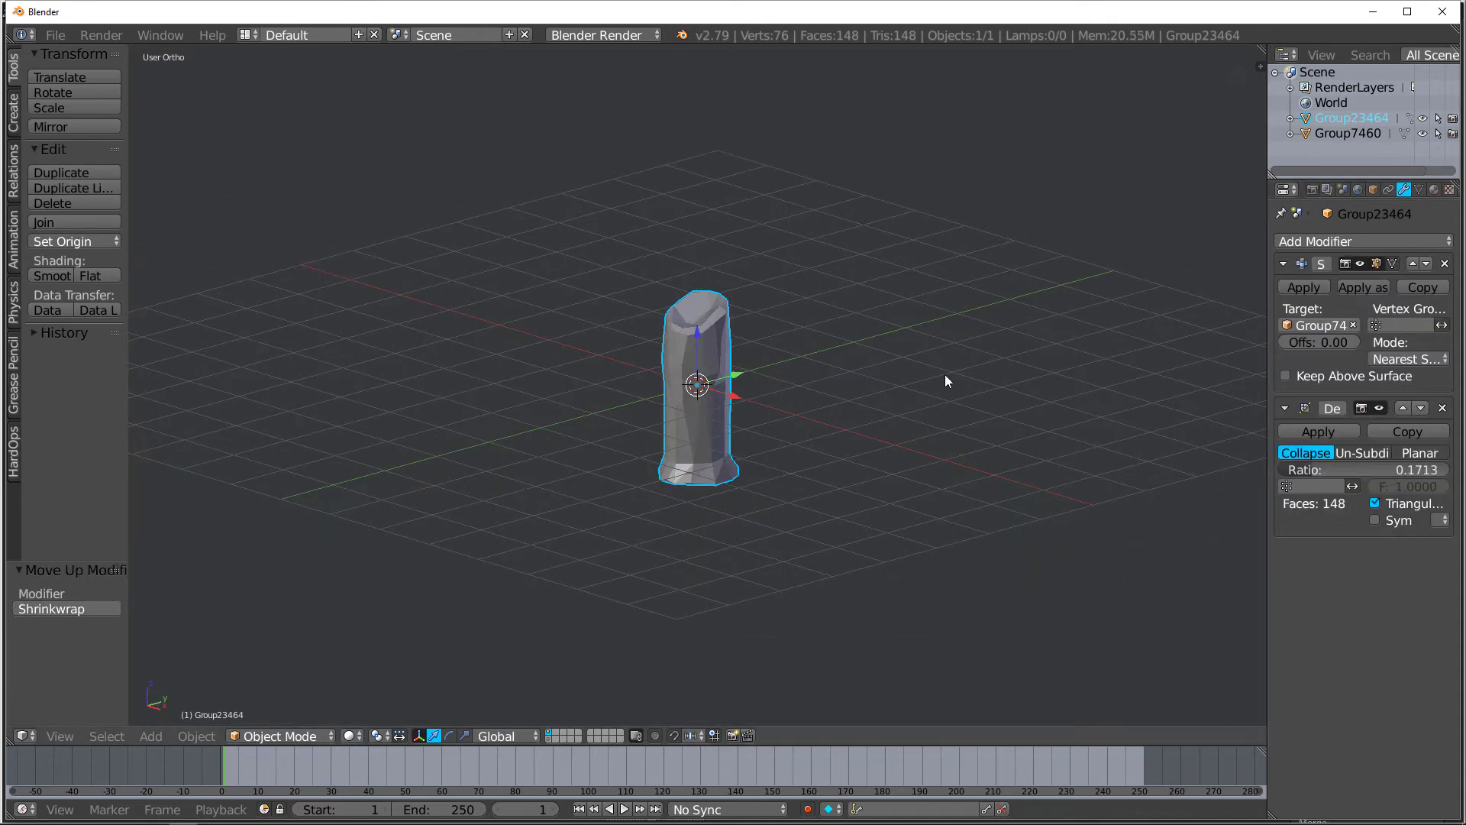
middle_click_drag(945, 375, 1260, 284)
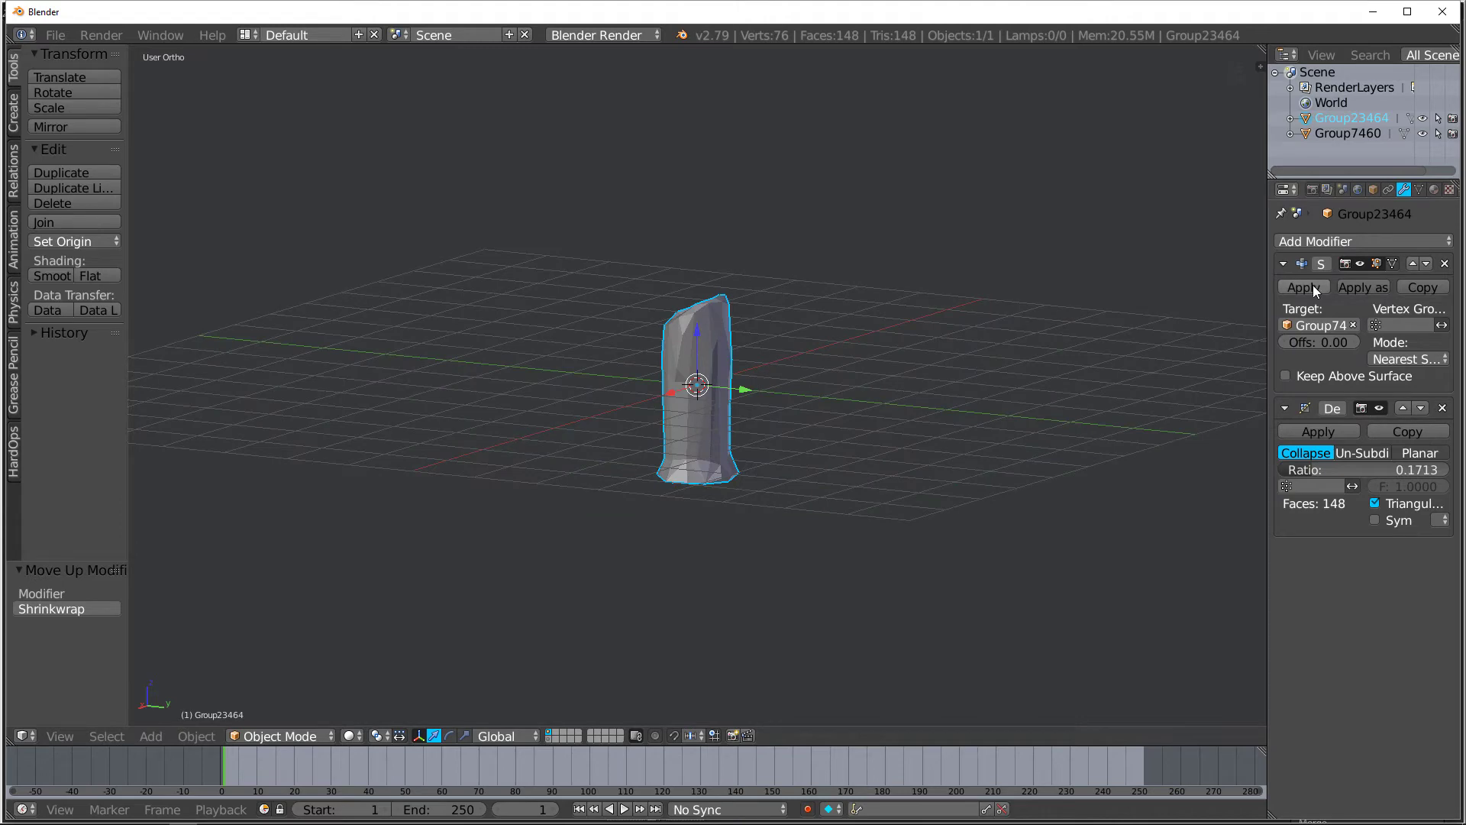
Step: Apply the Decimate modifier and the Shrinkwrap modifier on the low-poly candle
left_click(1325, 433)
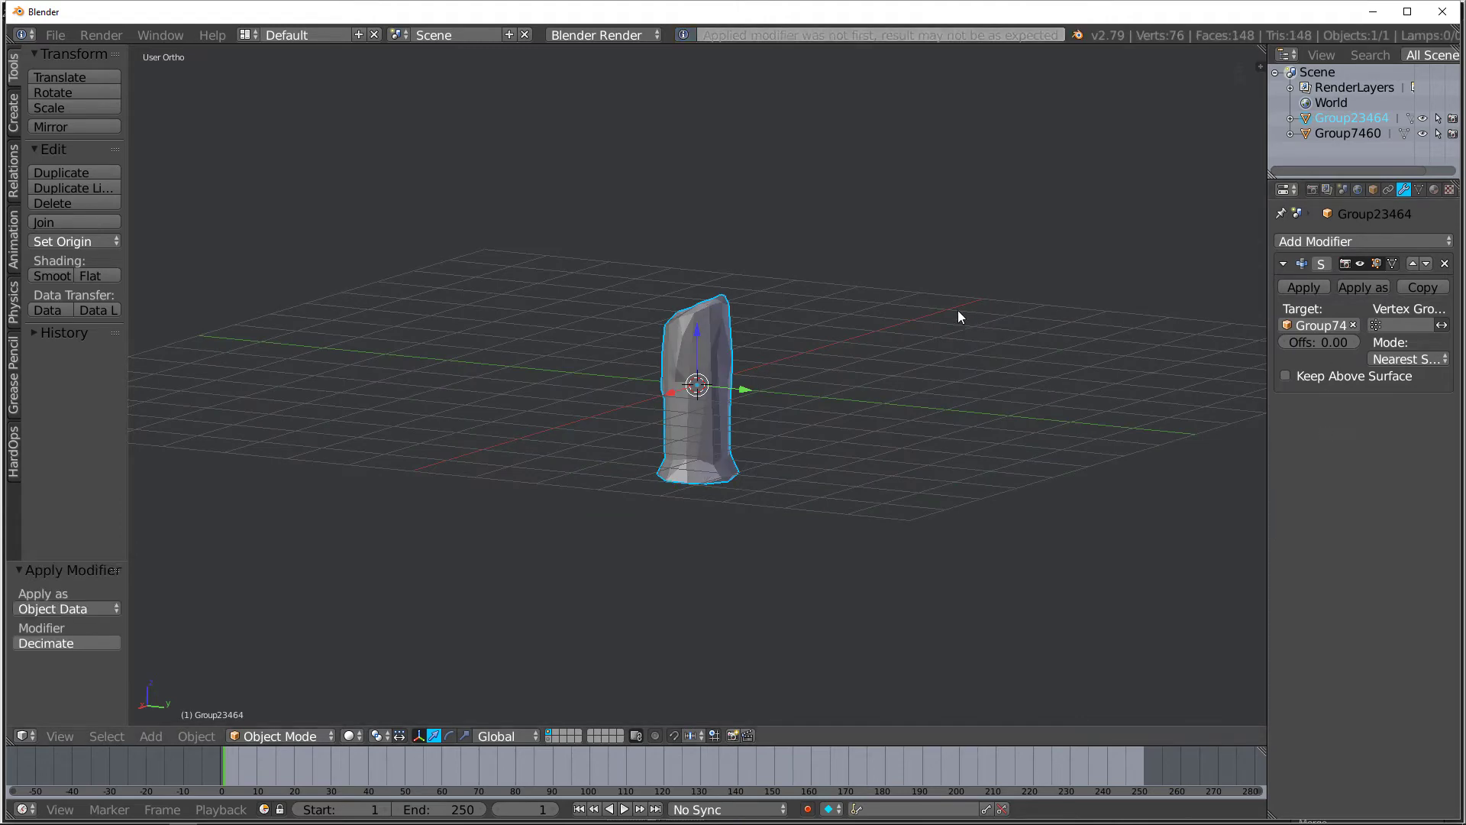
middle_click_drag(958, 310, 1189, 305)
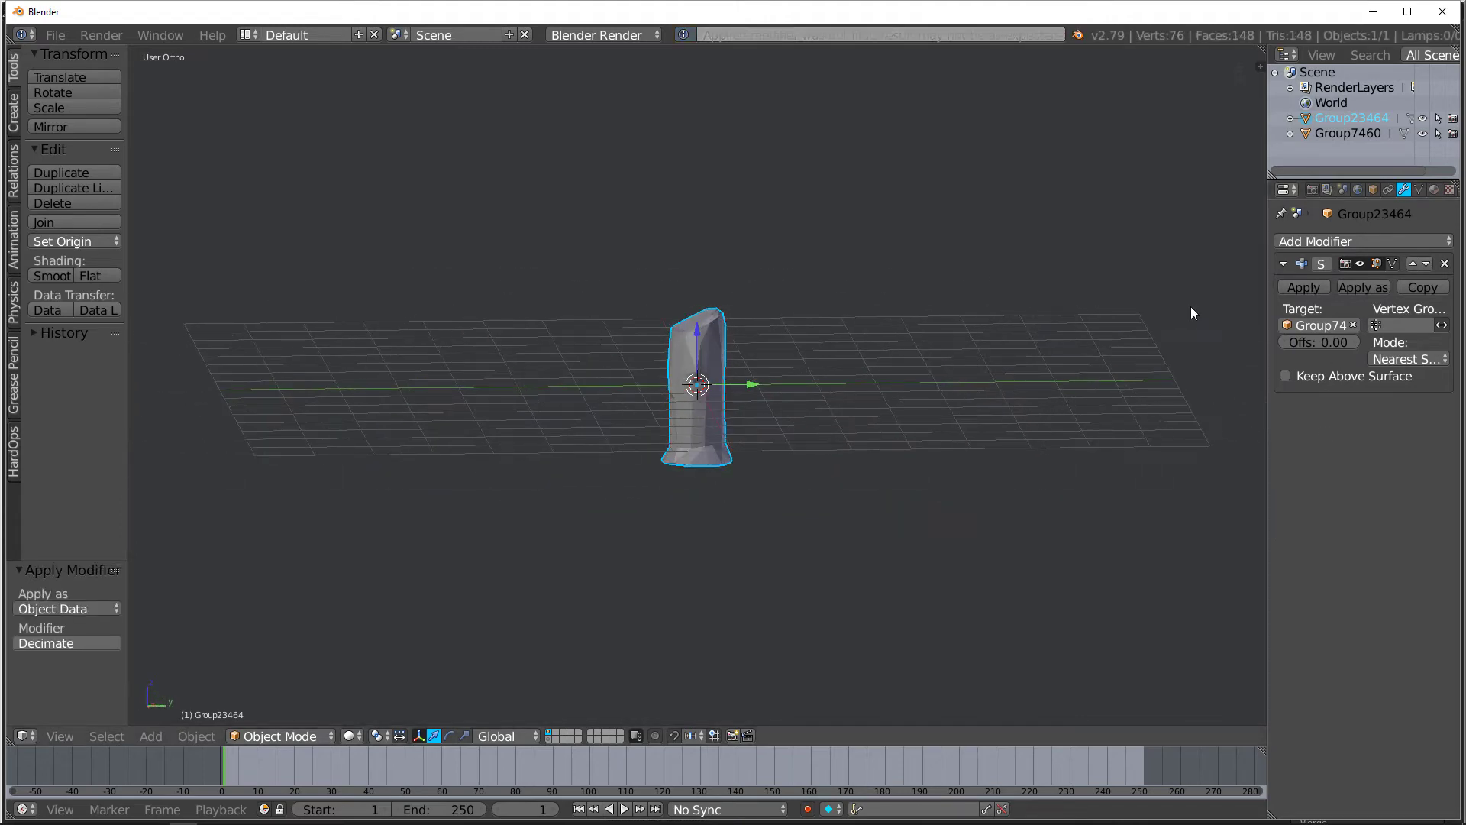
left_click(1306, 288)
scroll(910, 324, "up", 5)
middle_click_drag(911, 330, 620, 311)
key("Tab")
key("Tab")
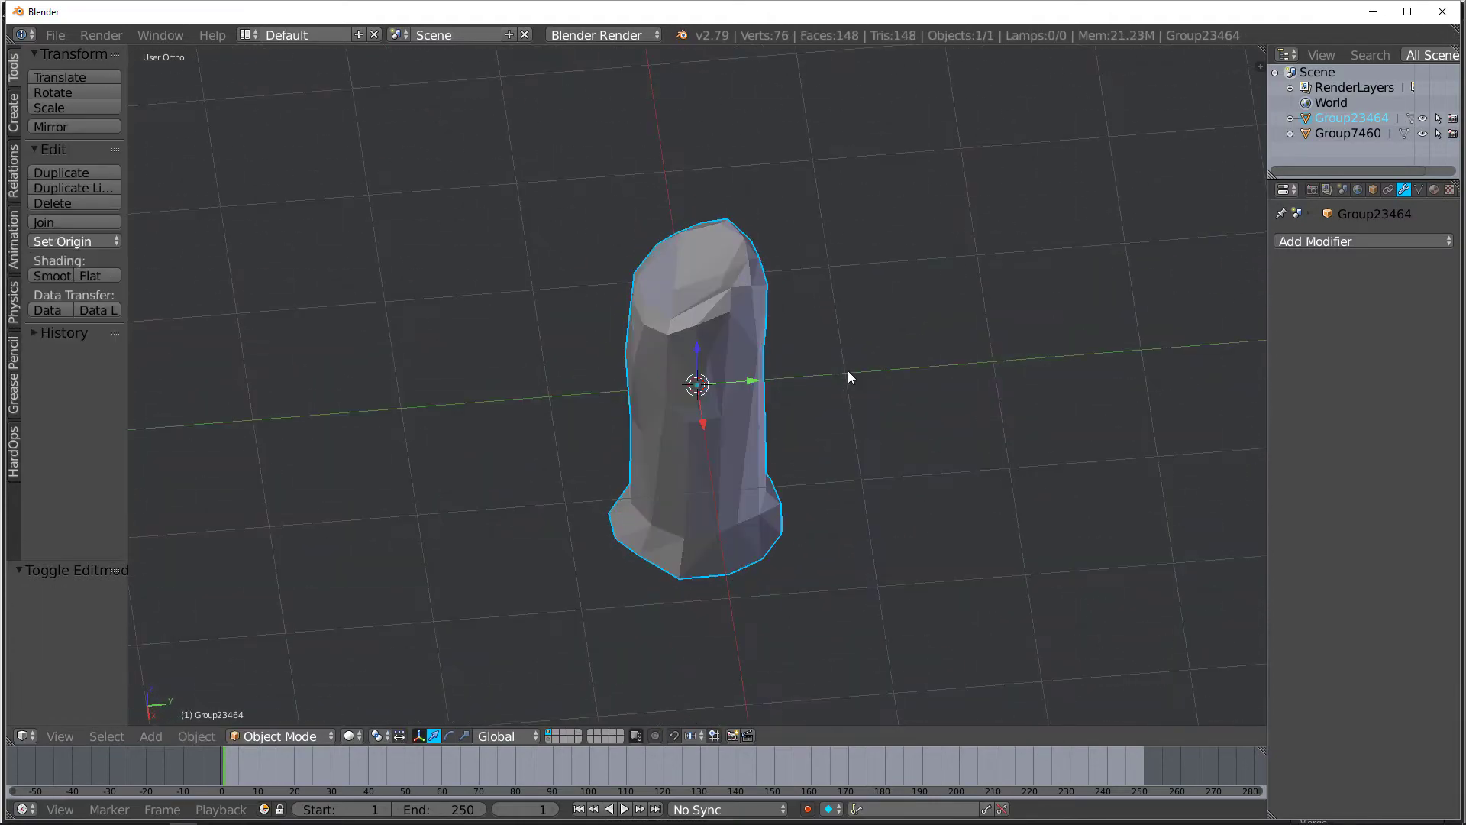
Step: Unwrap the whole low-poly candle mesh with Smart UV Project at an angle limit of 66
key("Tab")
key("KP_3")
key("Tab")
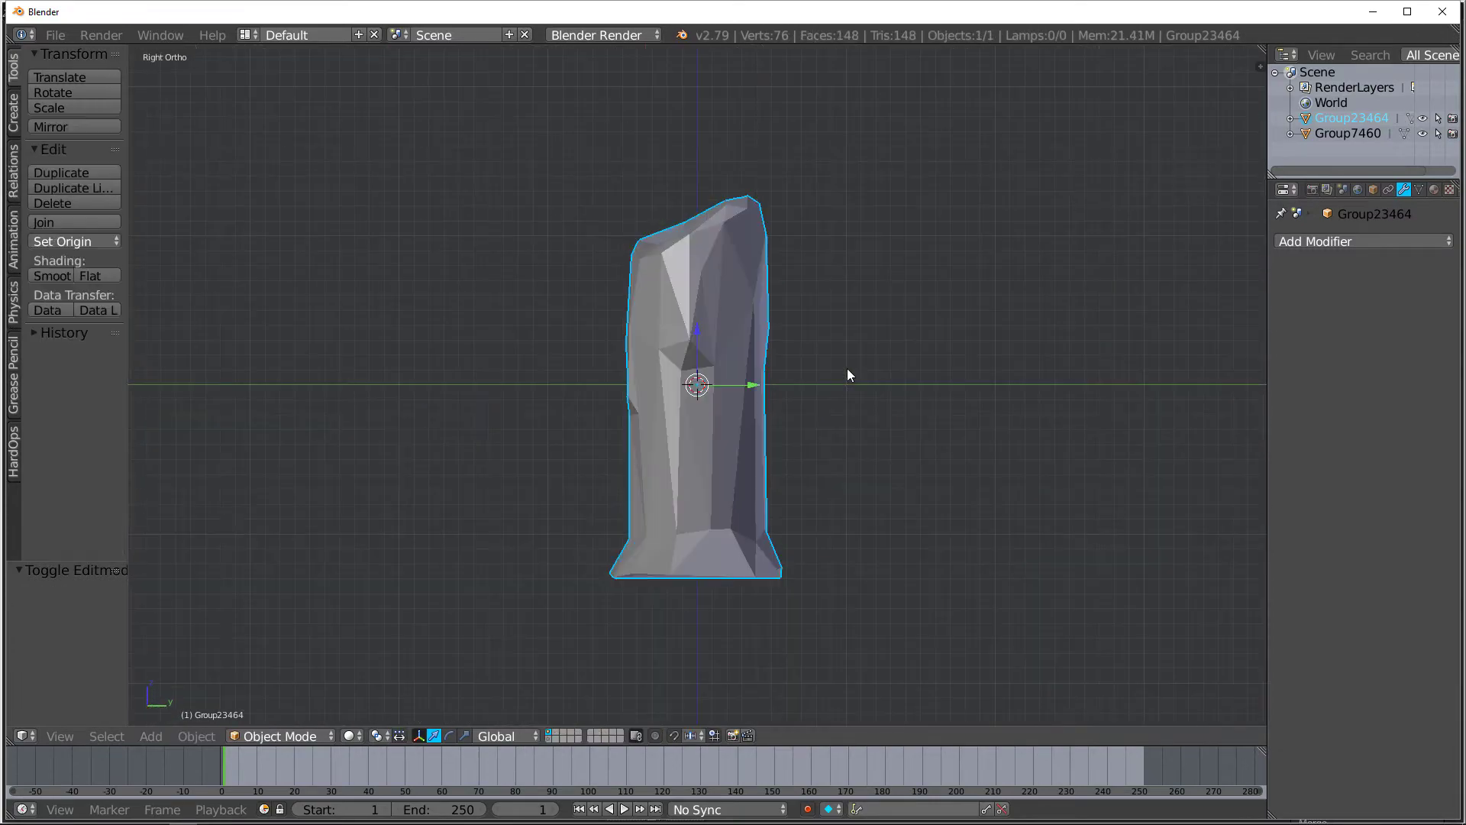
key("Tab")
key("u")
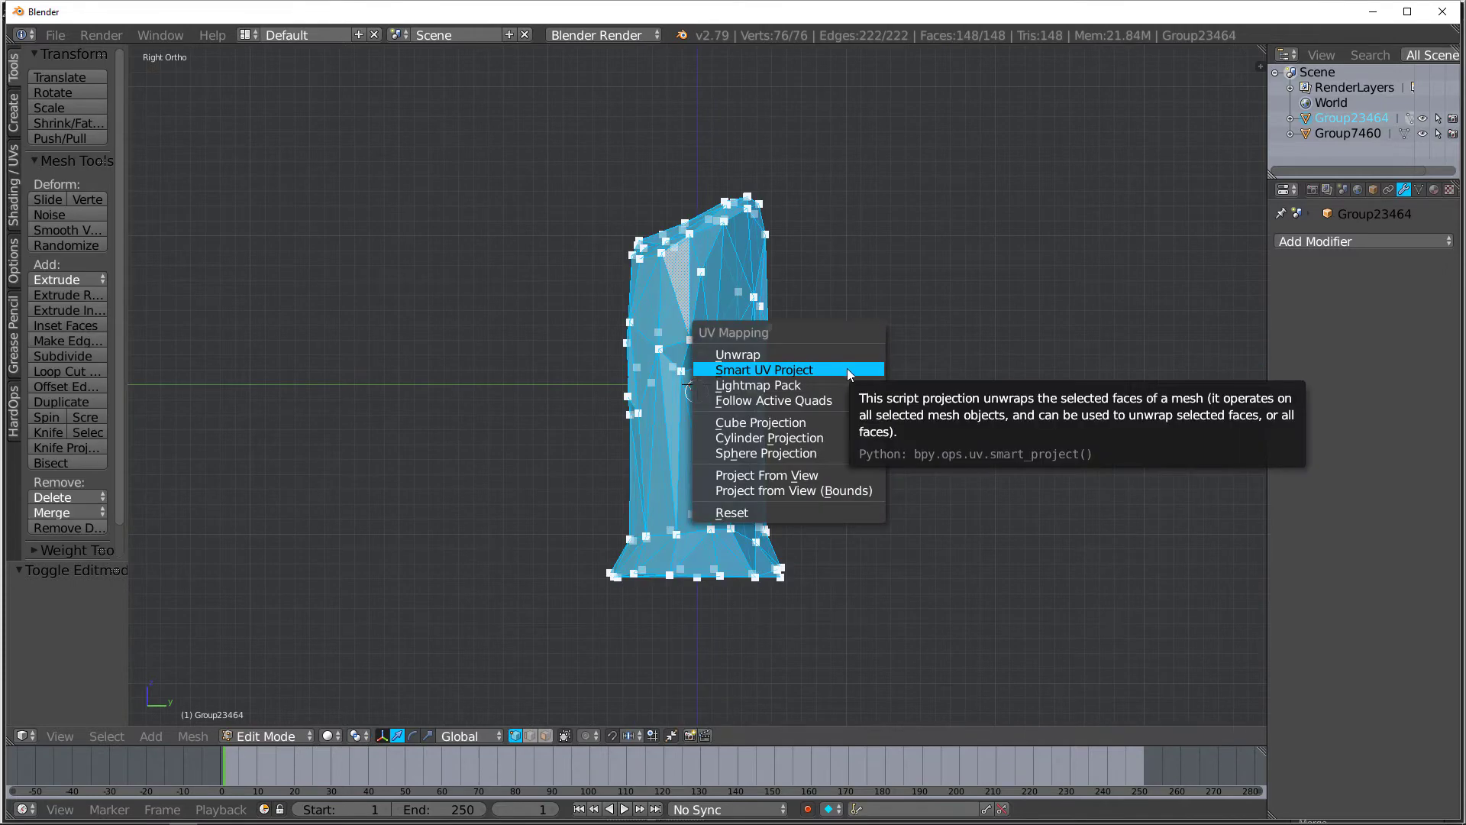
left_click(813, 371)
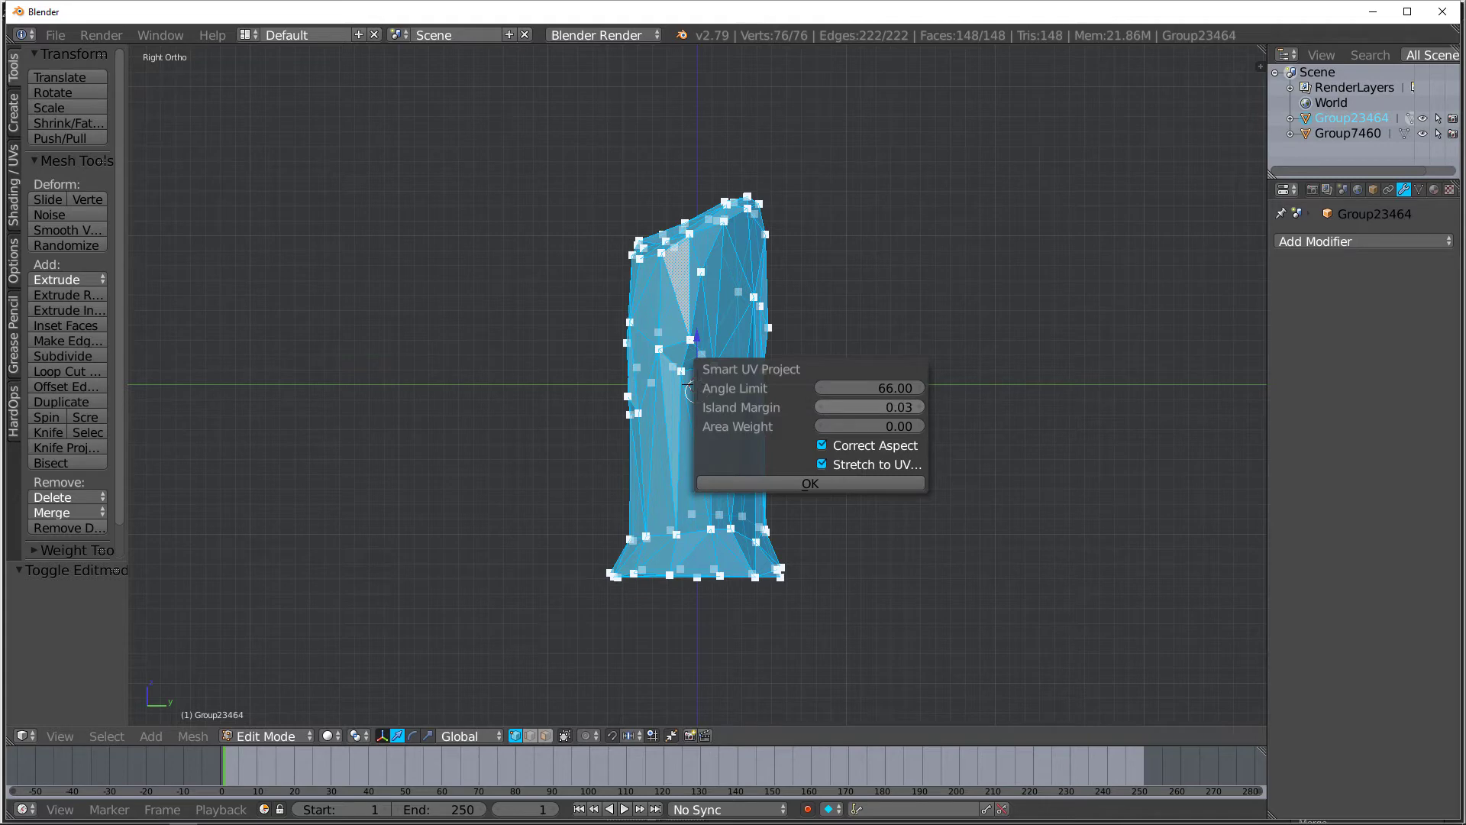
left_click(838, 485)
Step: Split the 3D view and turn one half into a UV/Image Editor showing the candle's UV layout
left_click_drag(9, 743, 611, 672)
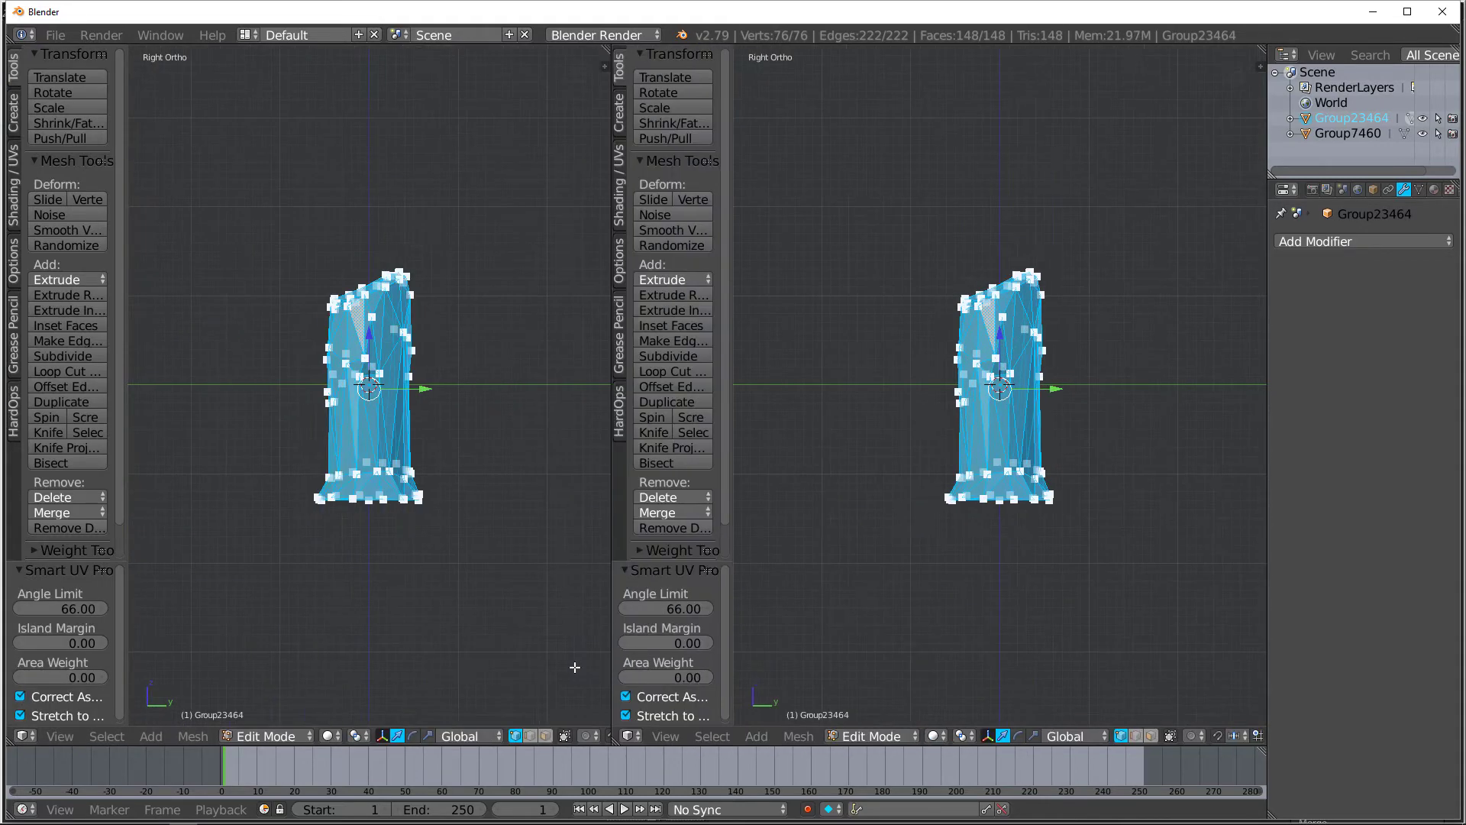
left_click(25, 735)
left_click(107, 616)
scroll(360, 451, "up", 3)
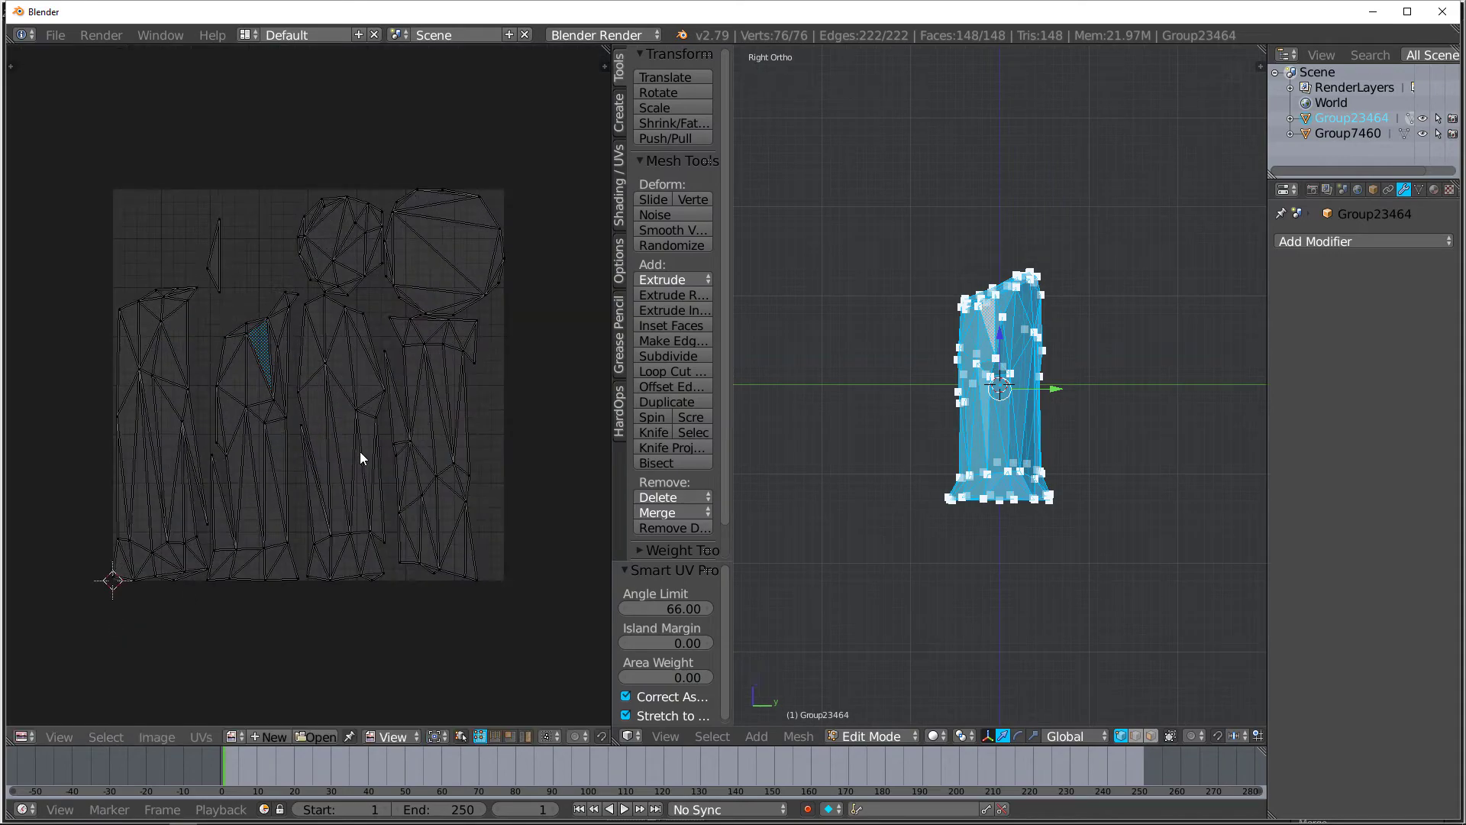
Step: Move the small sliver UV island down into the gap beside the large side islands, and return to Object Mode
key("a")
key("a")
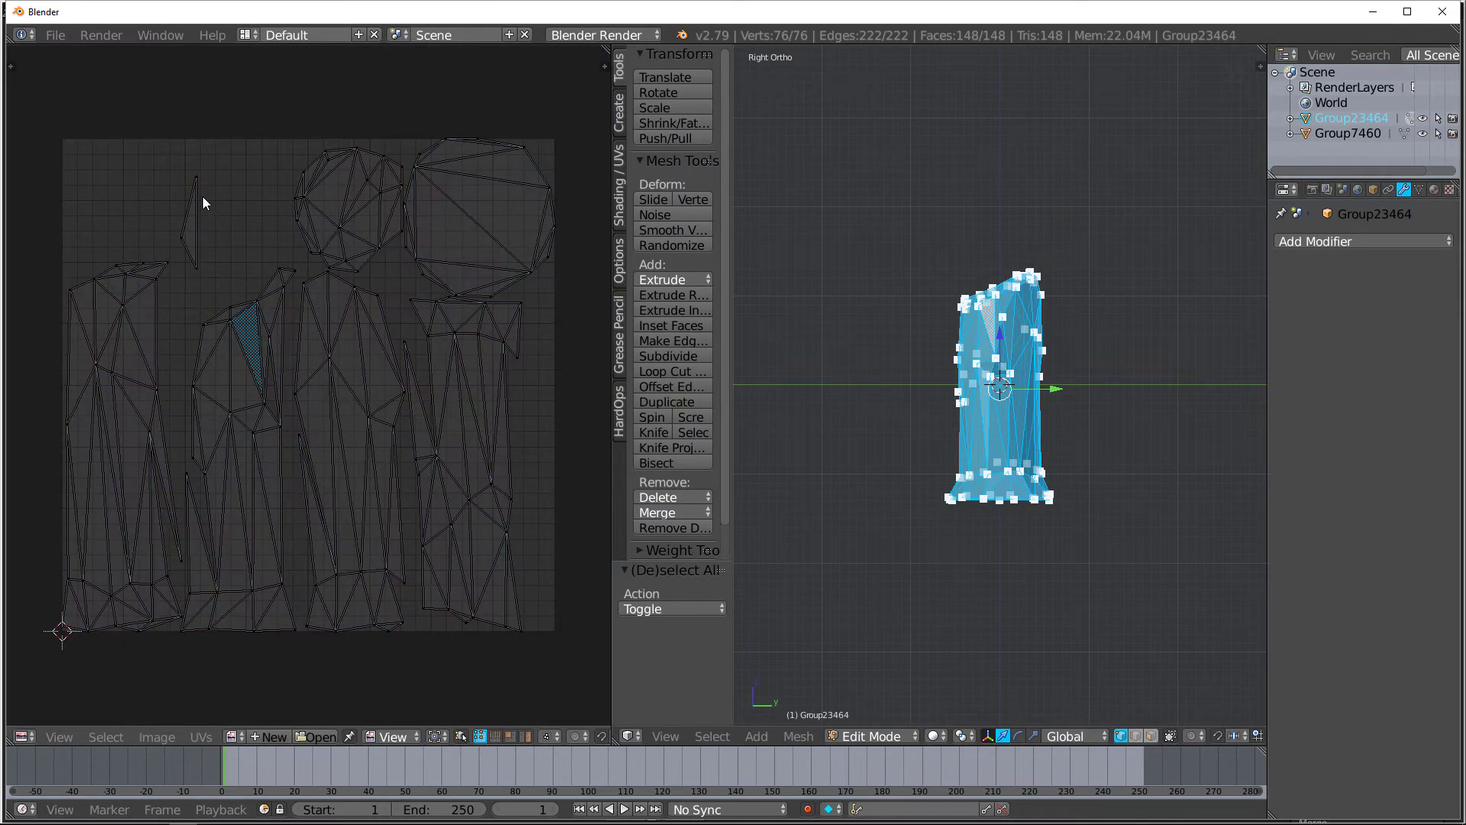
key("l")
key("g")
left_click(190, 300)
key("a")
key("Tab")
middle_click_drag(1033, 406, 1046, 366)
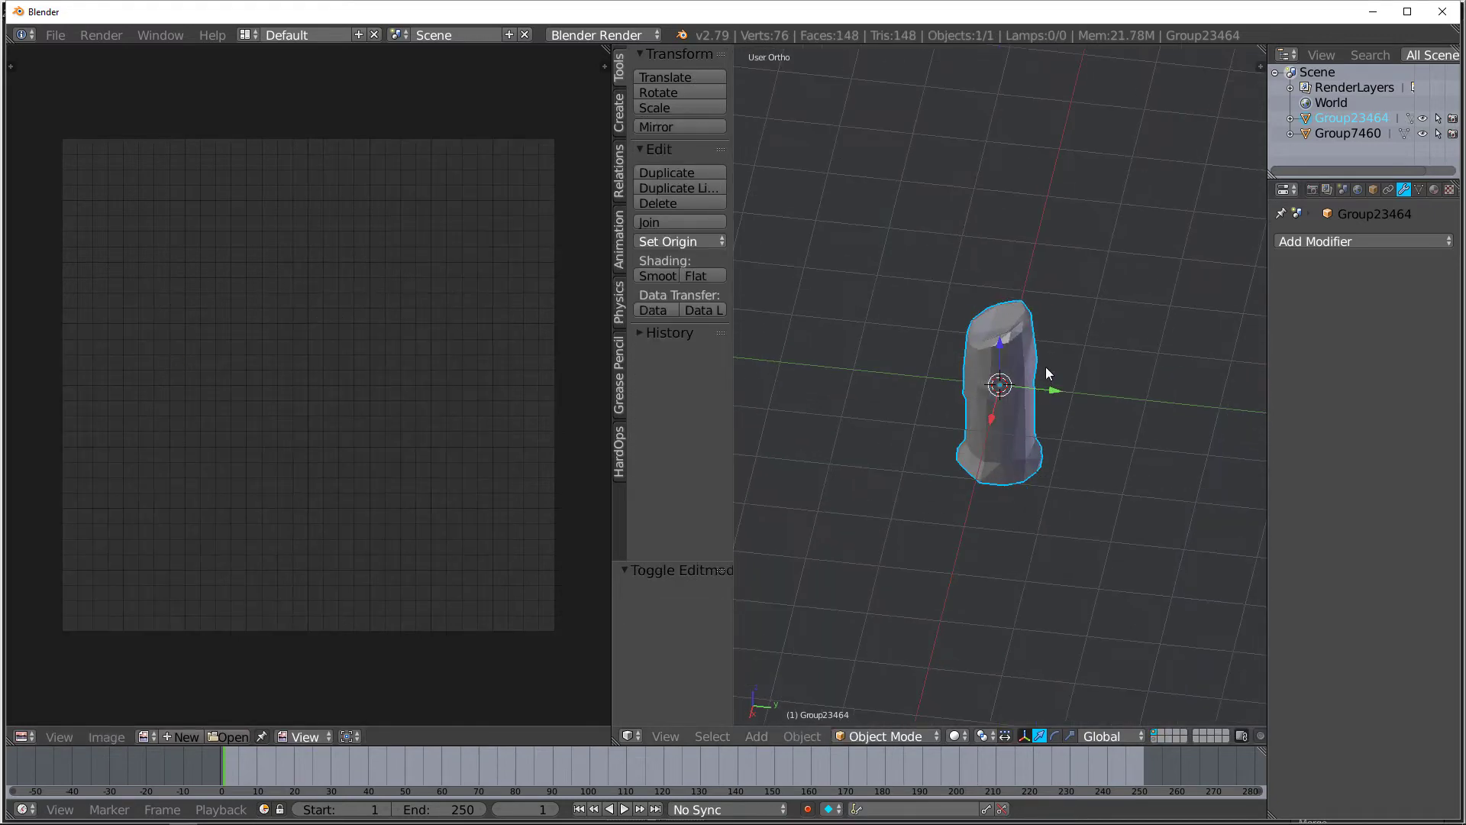
Step: Export only the selected low-poly candle as a Wavefront OBJ, overwriting low.OBJ in the Demo folder
left_click(55, 35)
mouse_move(154, 344)
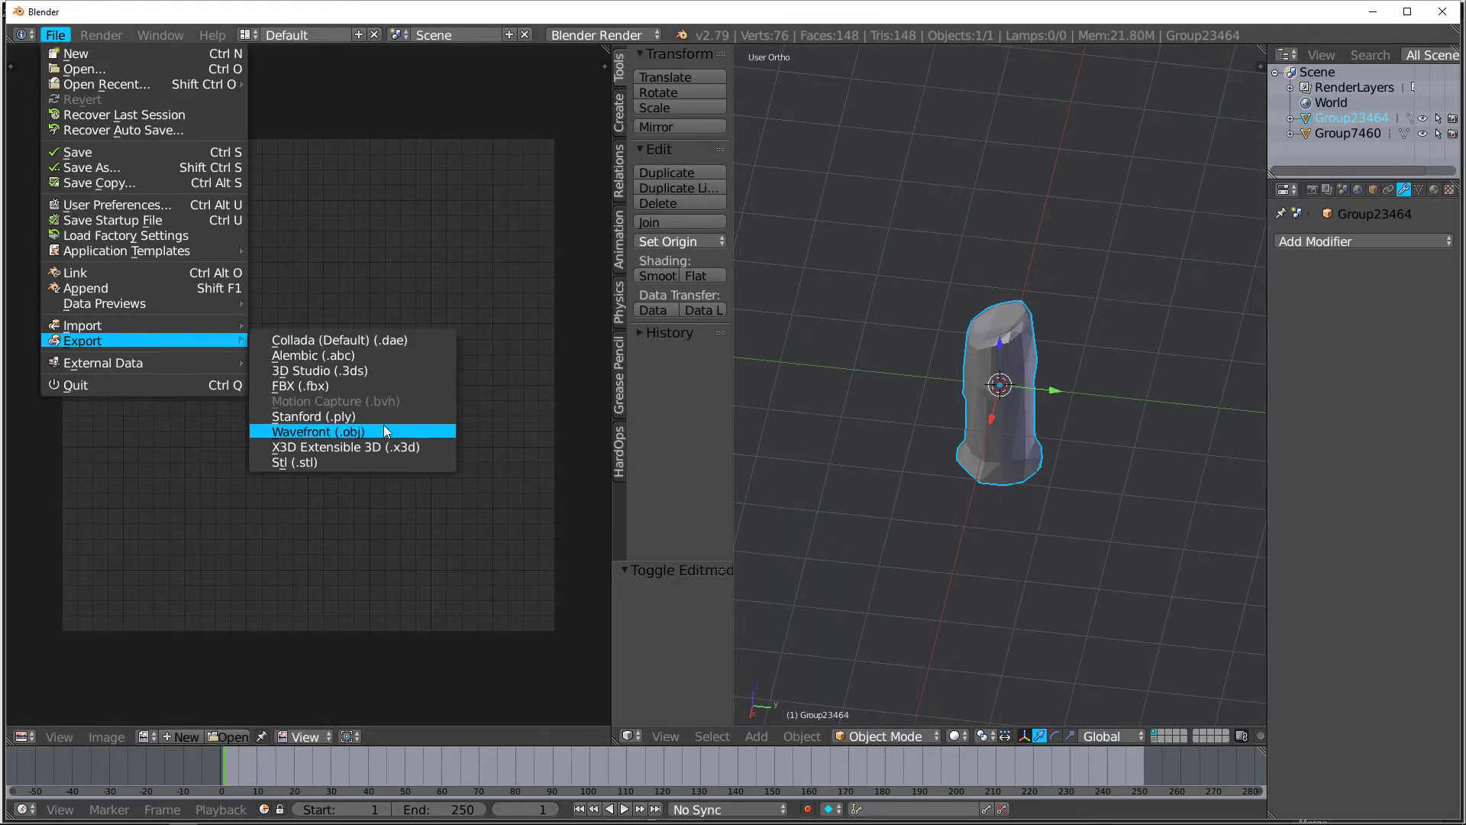
left_click(382, 428)
left_click(77, 314)
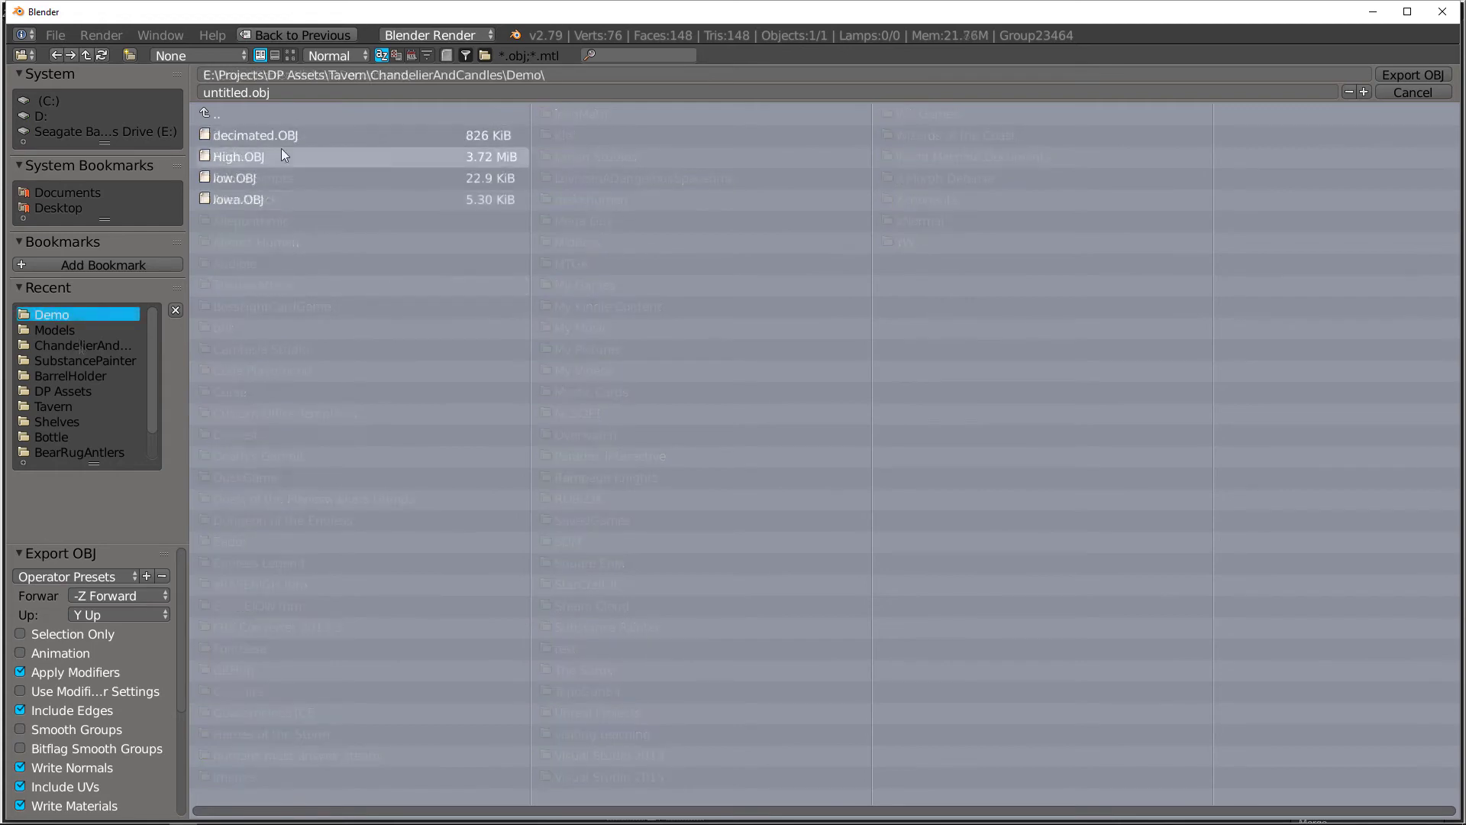
left_click(268, 179)
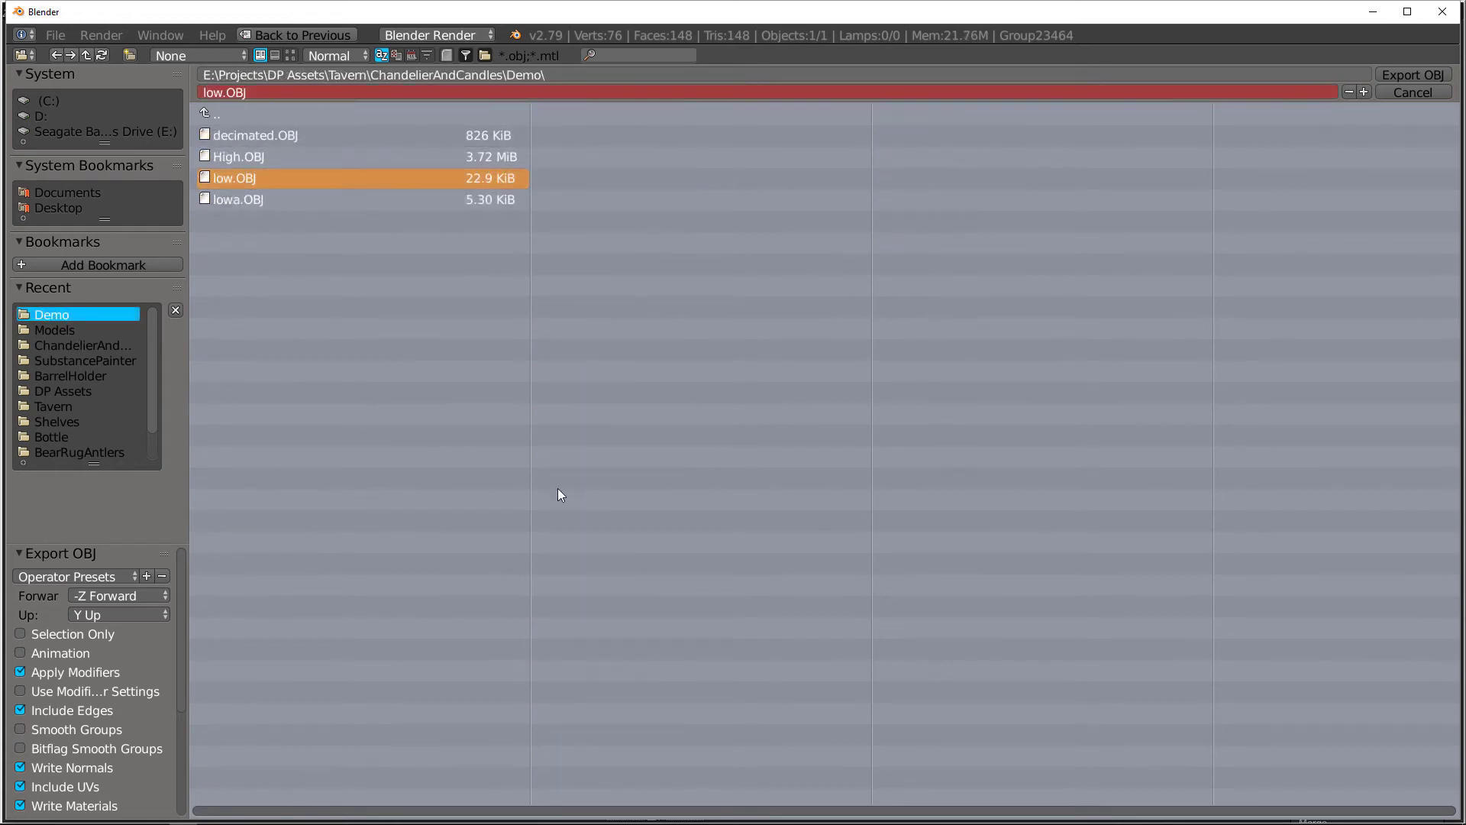
left_click(98, 633)
left_click(1386, 74)
scroll(897, 351, "down", 2)
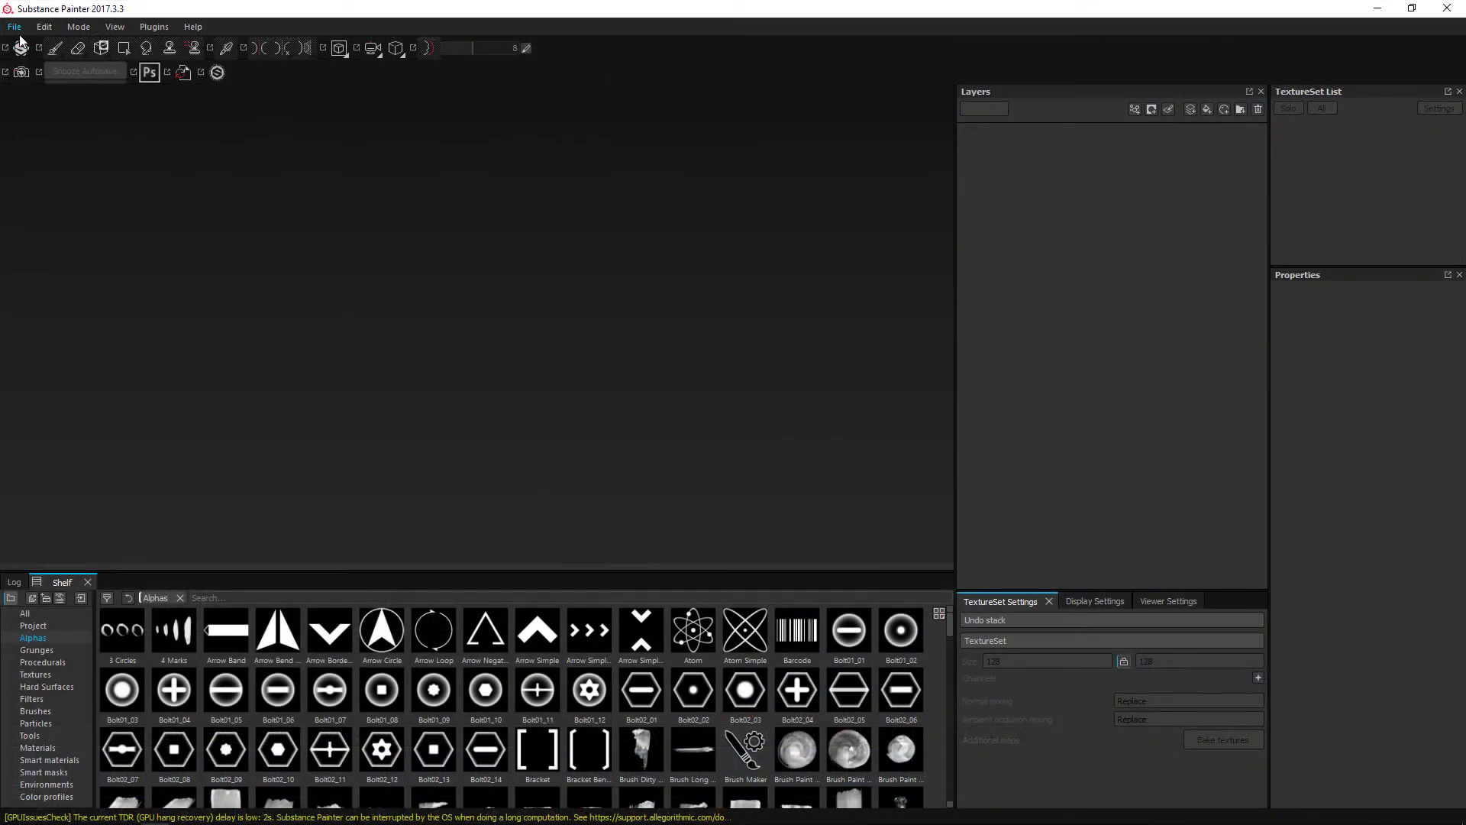
Step: Create a new Substance Painter project from the low mesh in the Demo folder
left_click(16, 29)
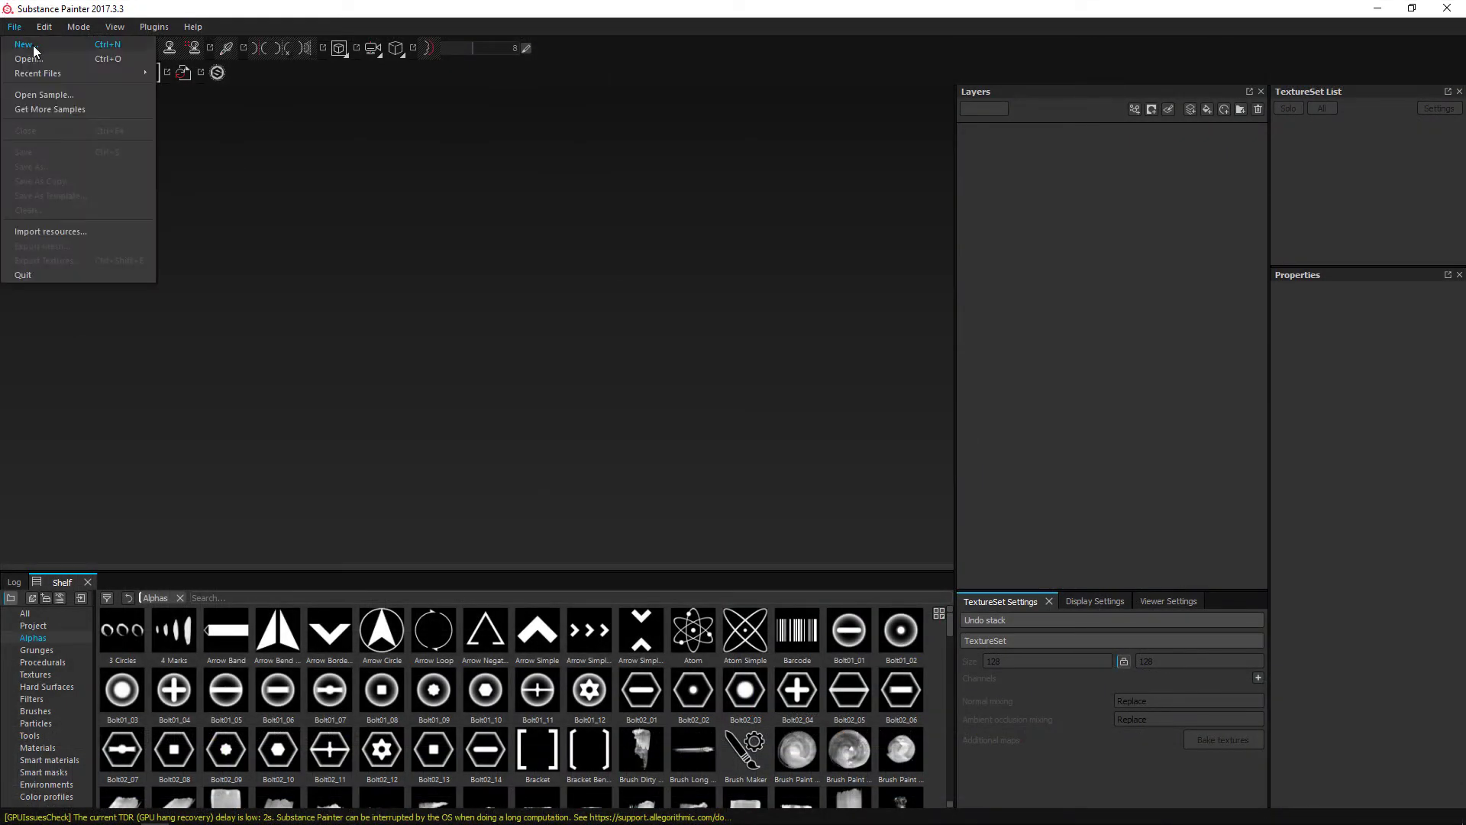
left_click(34, 51)
left_click(859, 276)
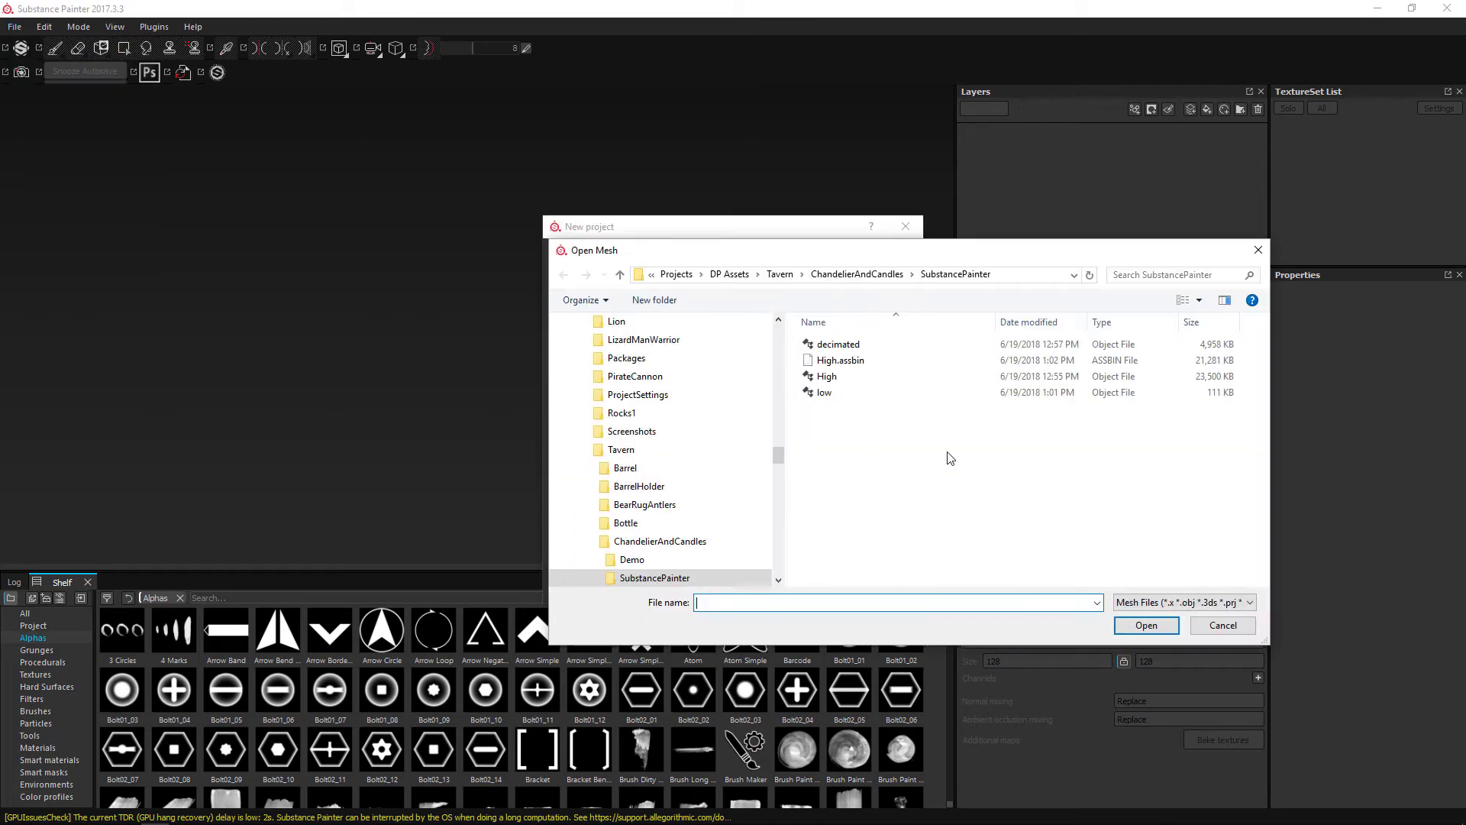
double_click(838, 393)
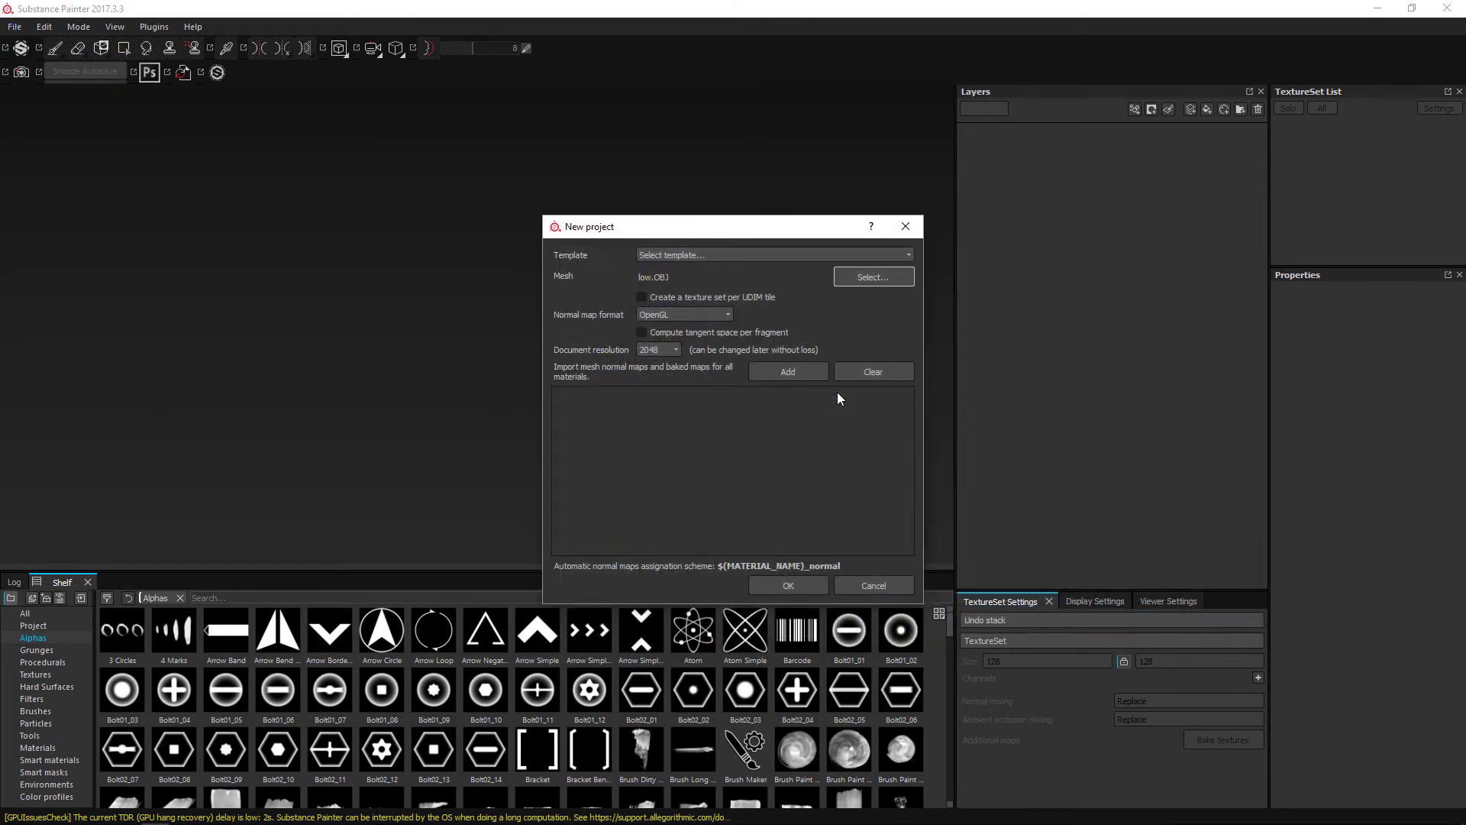
left_click(854, 278)
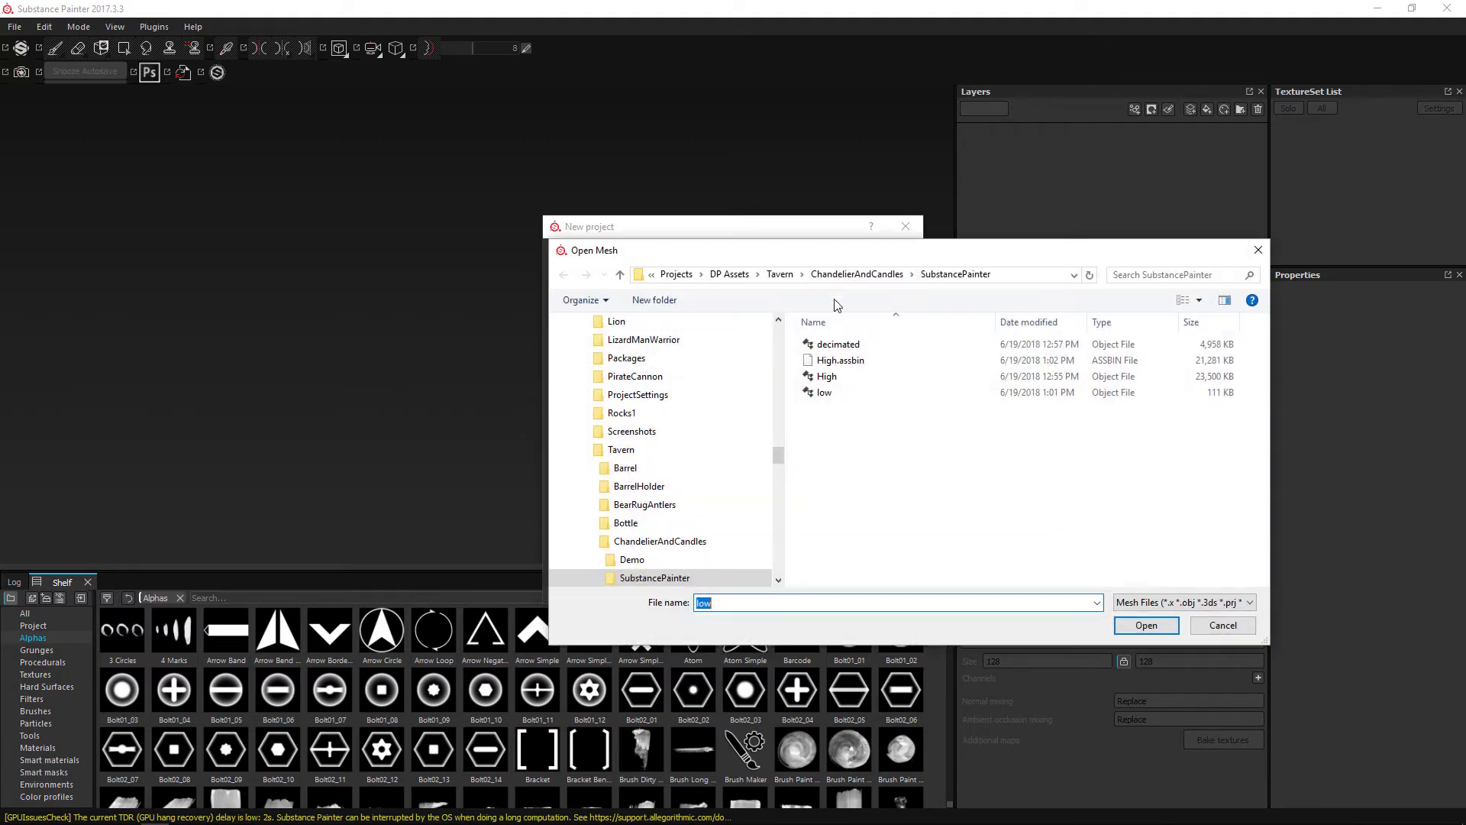
left_click(875, 279)
double_click(829, 343)
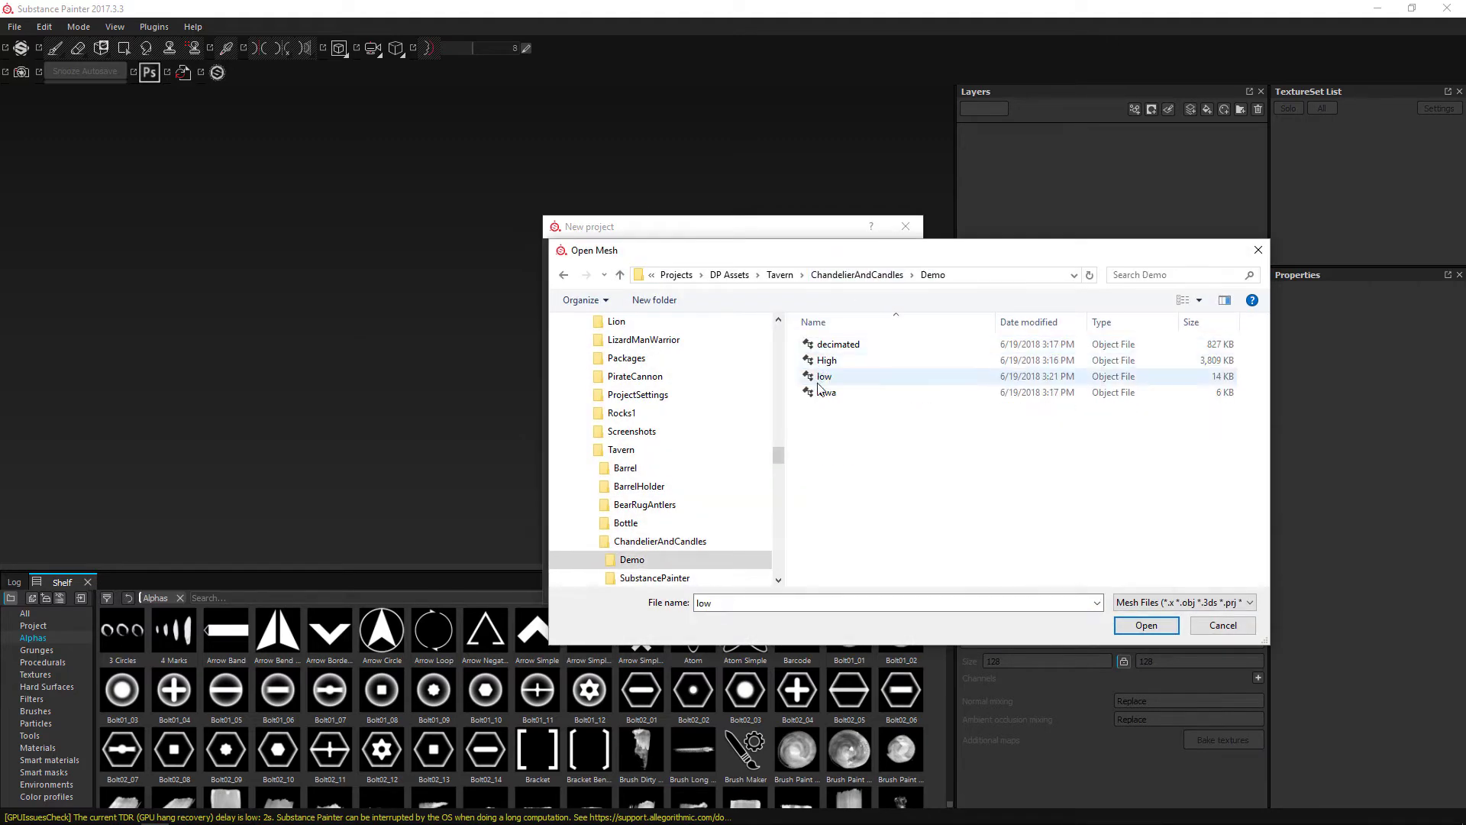
left_click(823, 377)
double_click(822, 378)
left_click(775, 585)
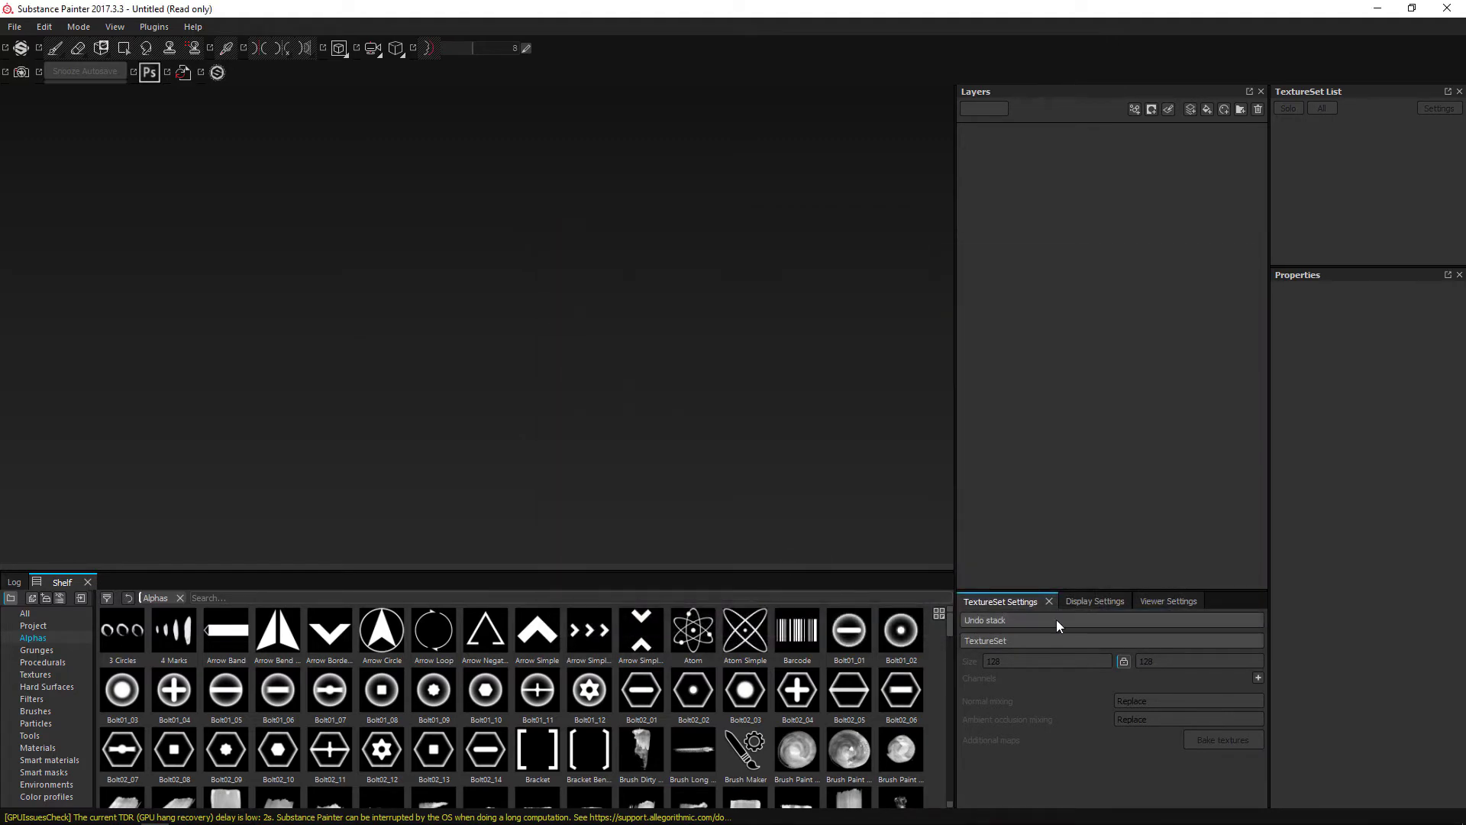
scroll(1193, 717, "down", 1)
scroll(1176, 729, "down", 1)
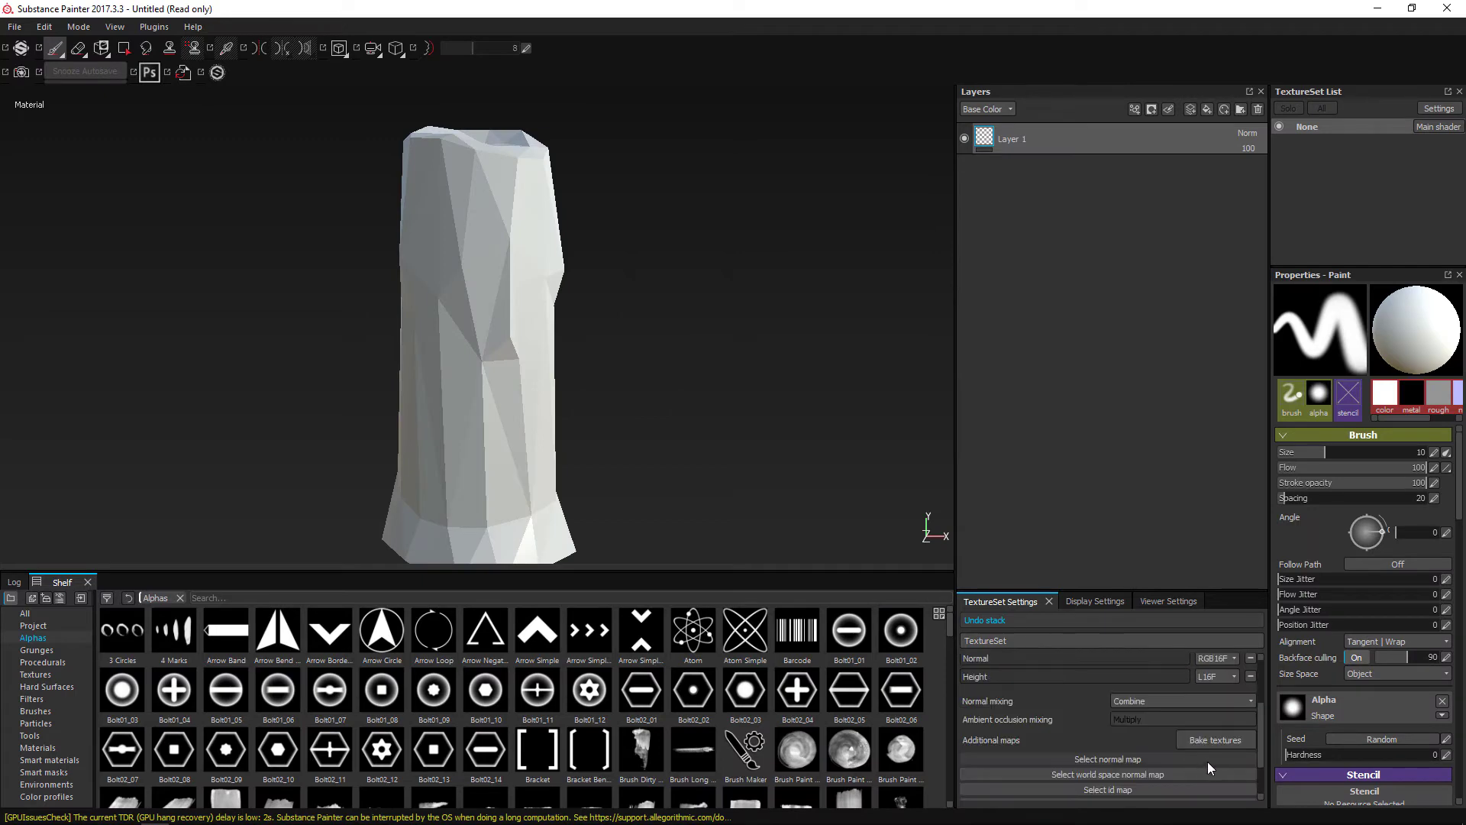
left_click(1215, 738)
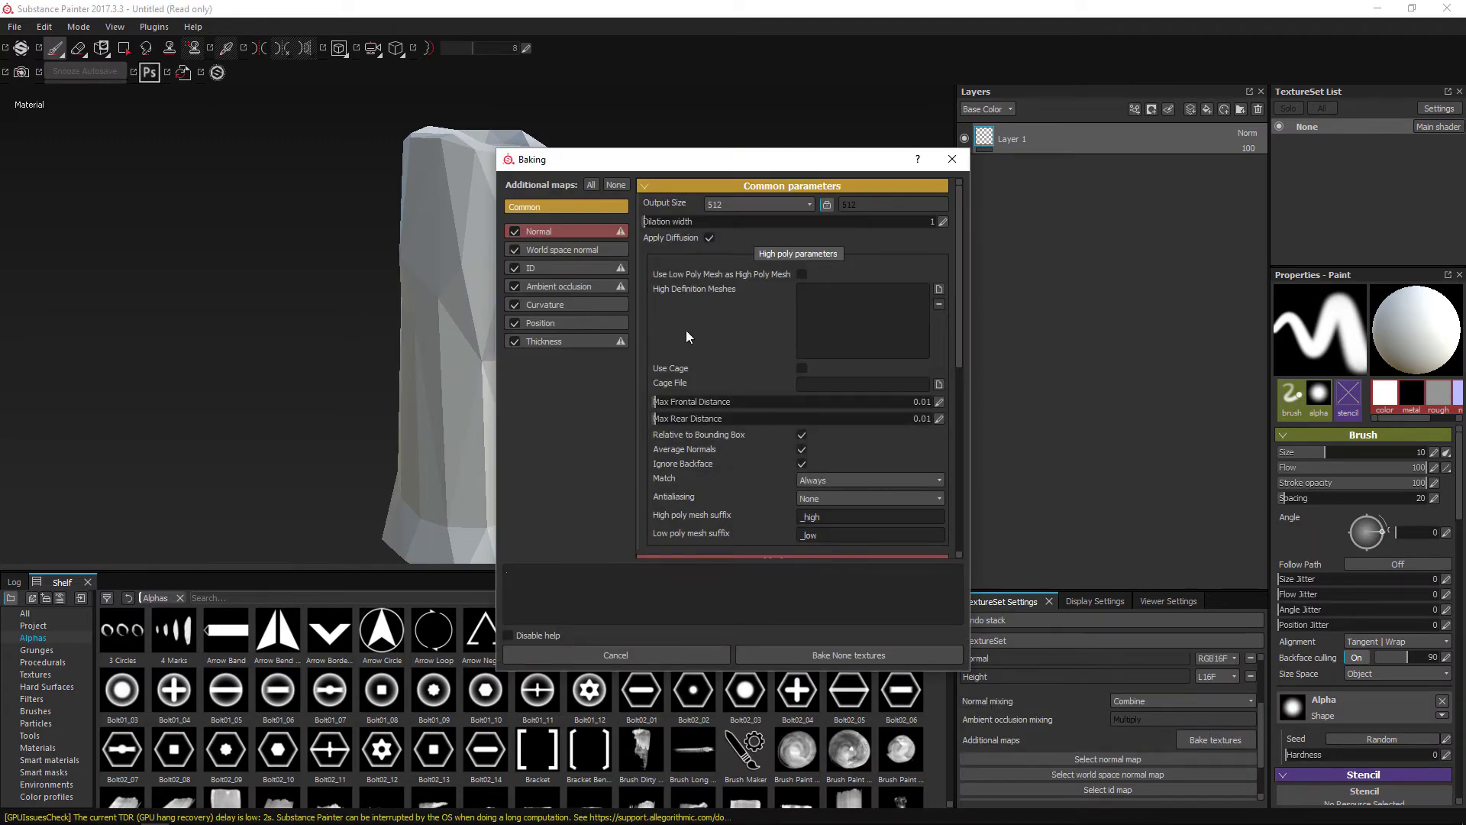
left_click(764, 204)
left_click(744, 276)
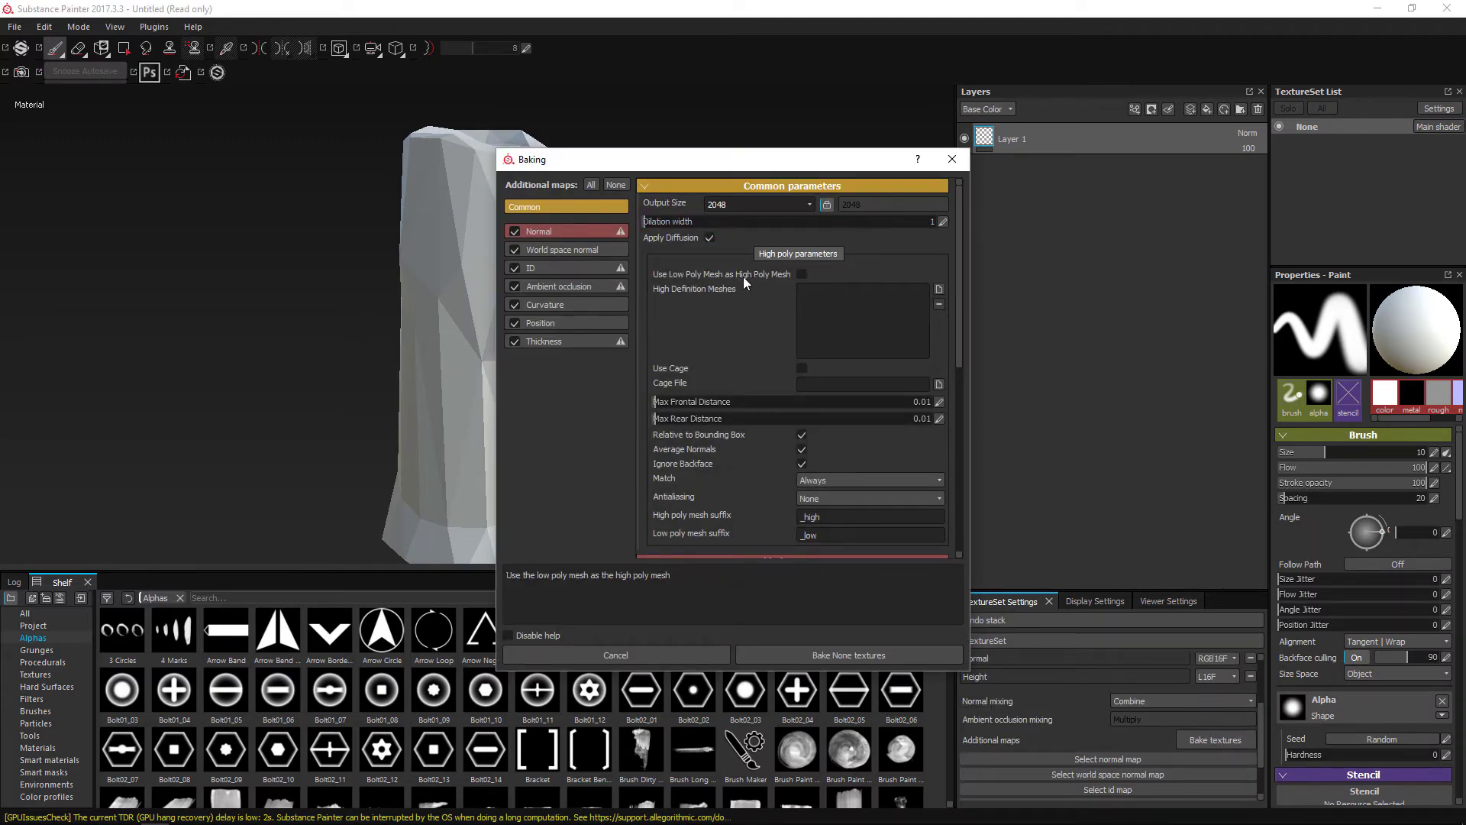
left_click(952, 159)
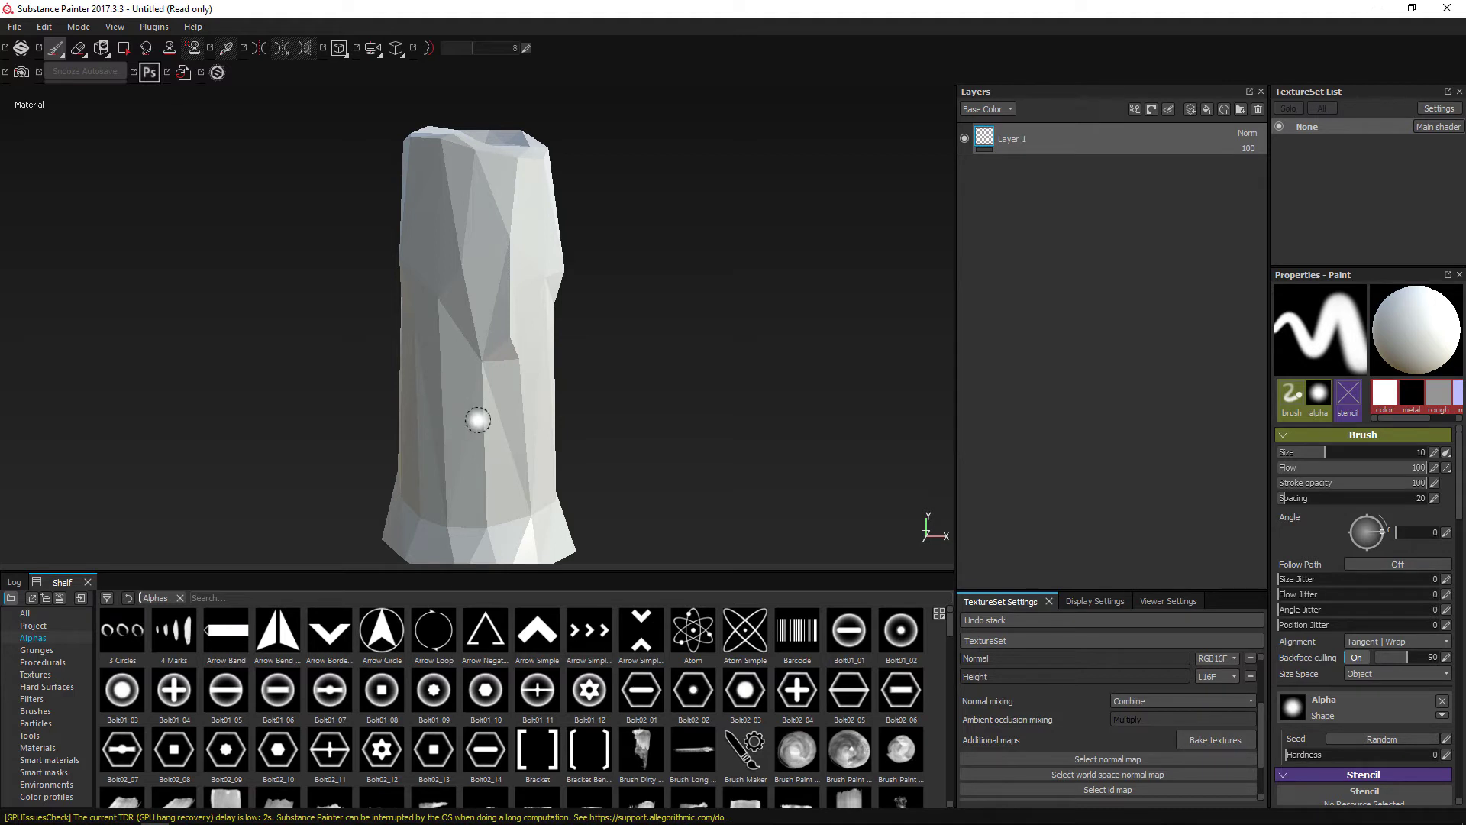
Step: Switch to Blender and set smooth shading on all faces of the low-poly candle
mouse_move(321, 805)
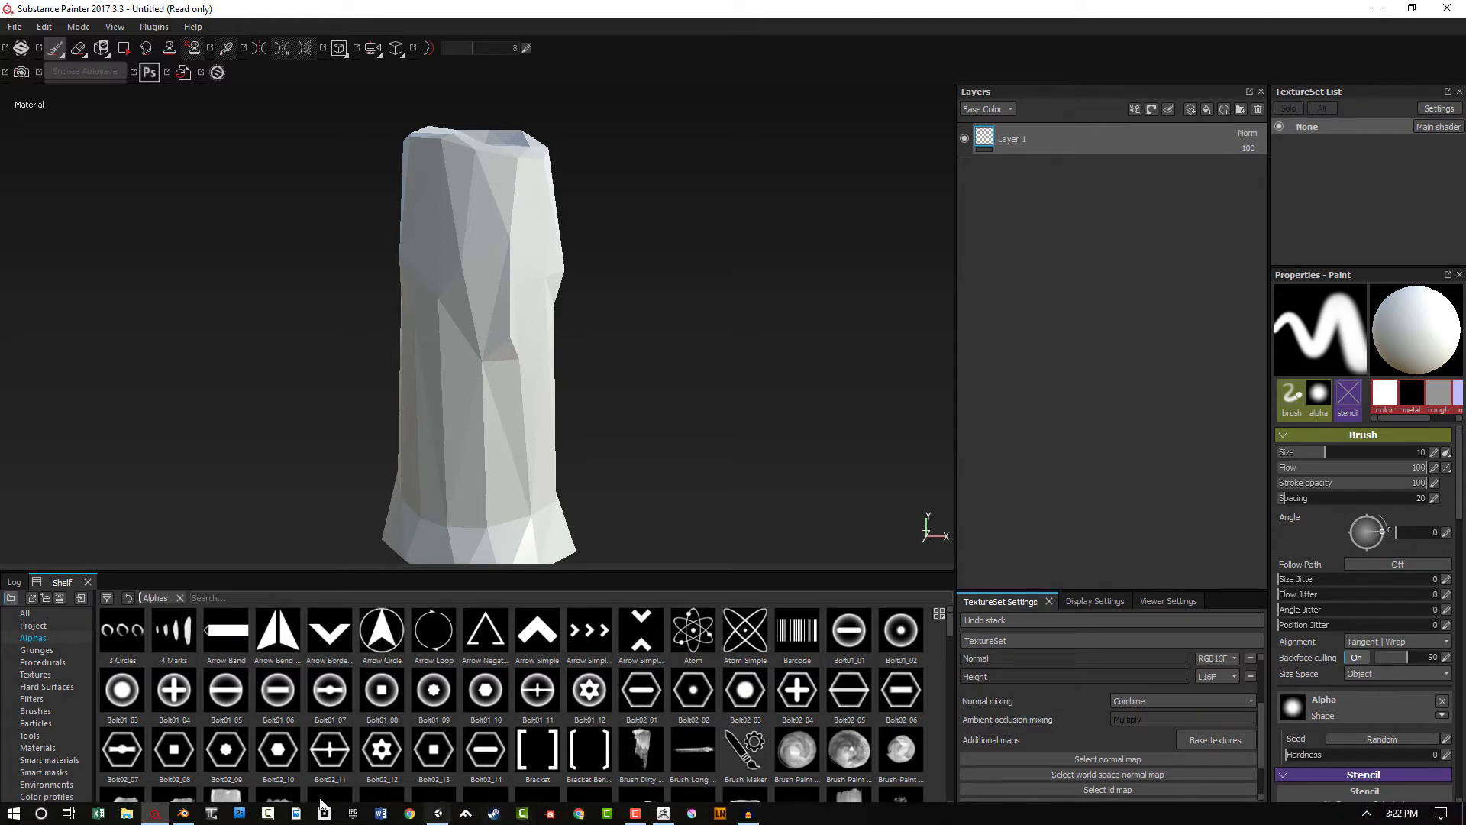
left_click(183, 813)
key("Tab")
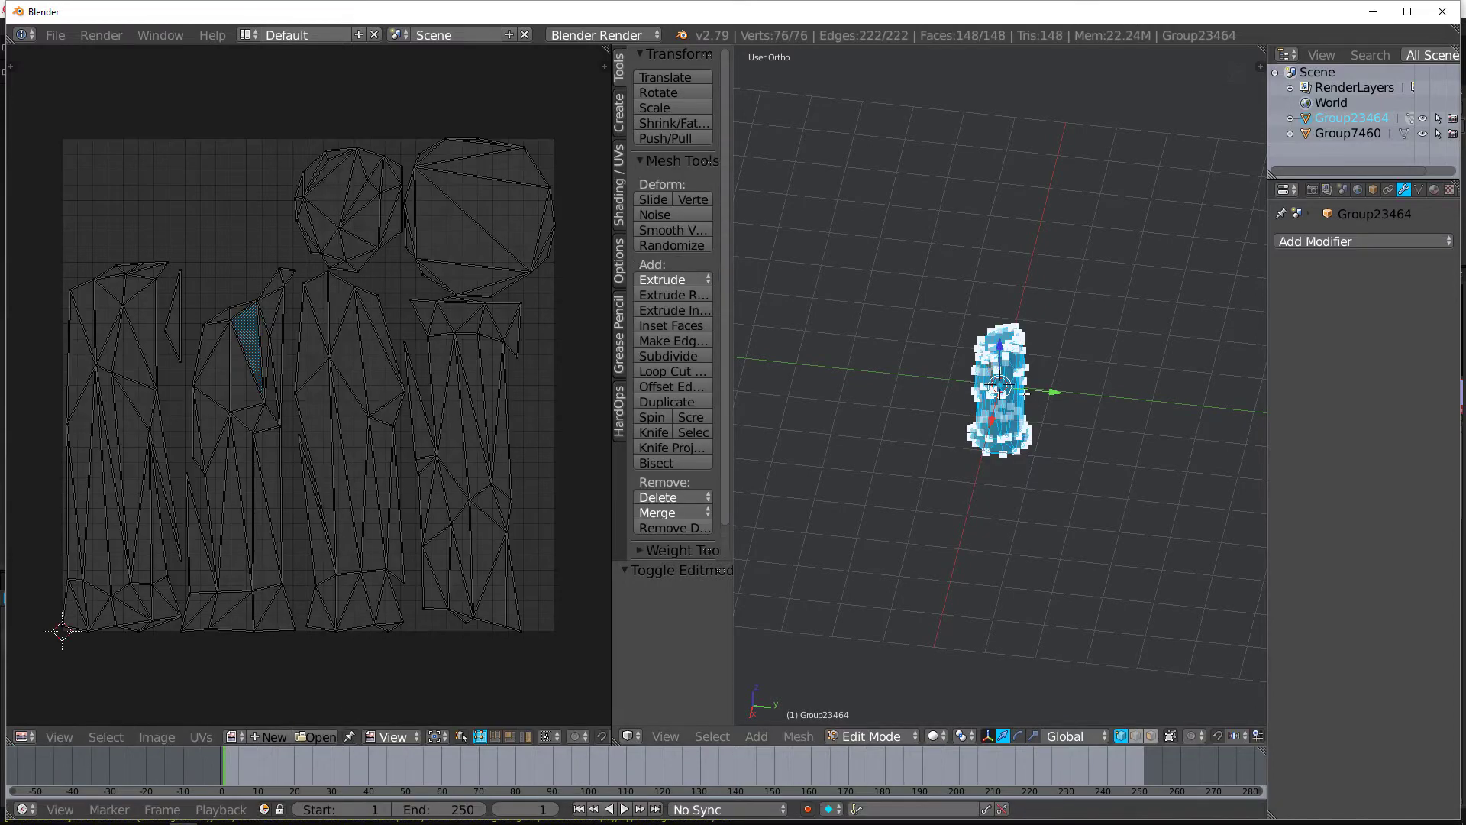
scroll(1014, 376, "up", 5)
left_click(619, 169)
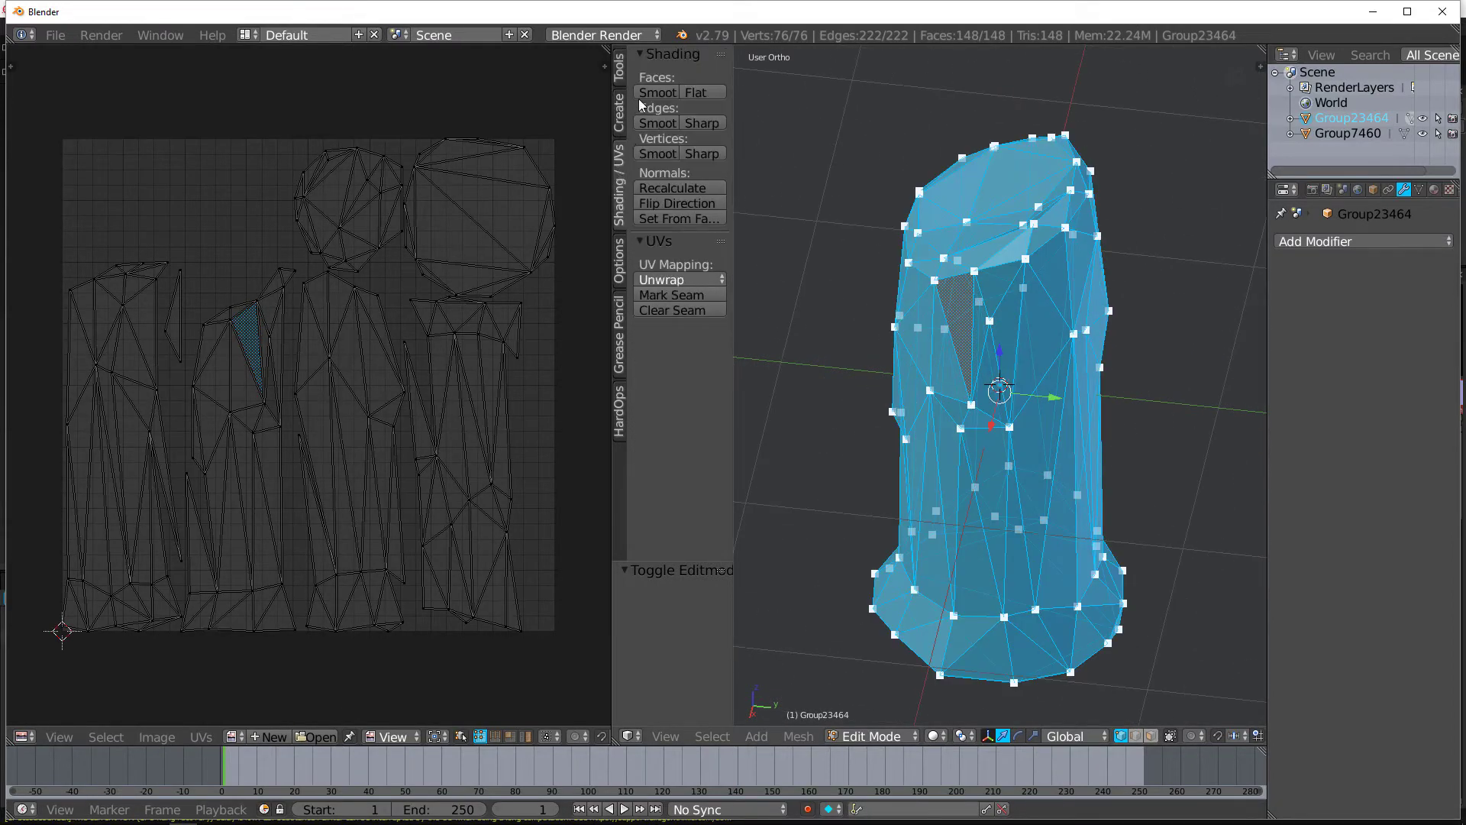
key("Tab")
Step: Export the smooth-shaded candle over low.OBJ in the Demo folder, keeping Selection Only enabled
left_click(55, 35)
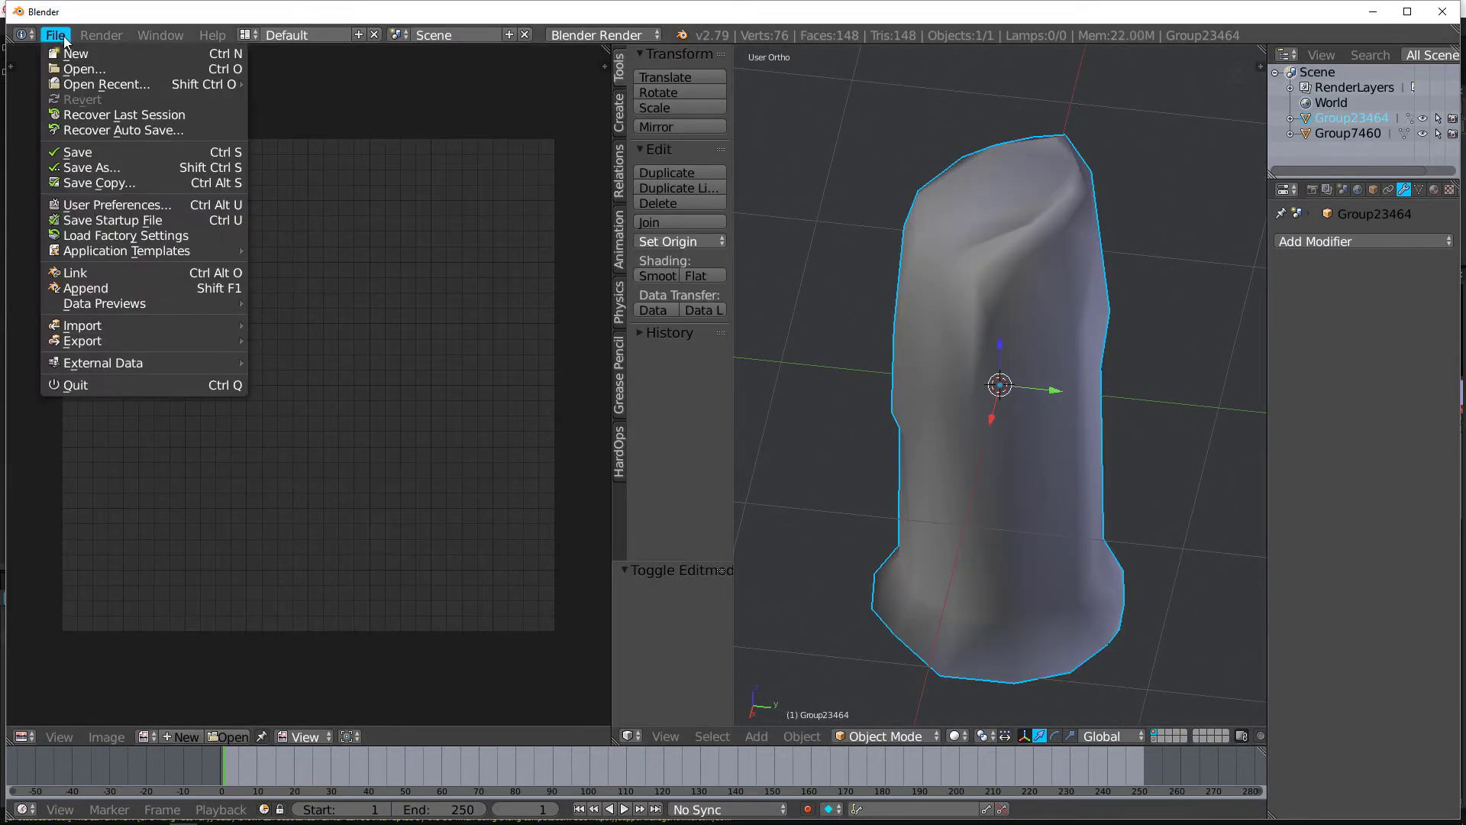
mouse_move(112, 340)
left_click(380, 432)
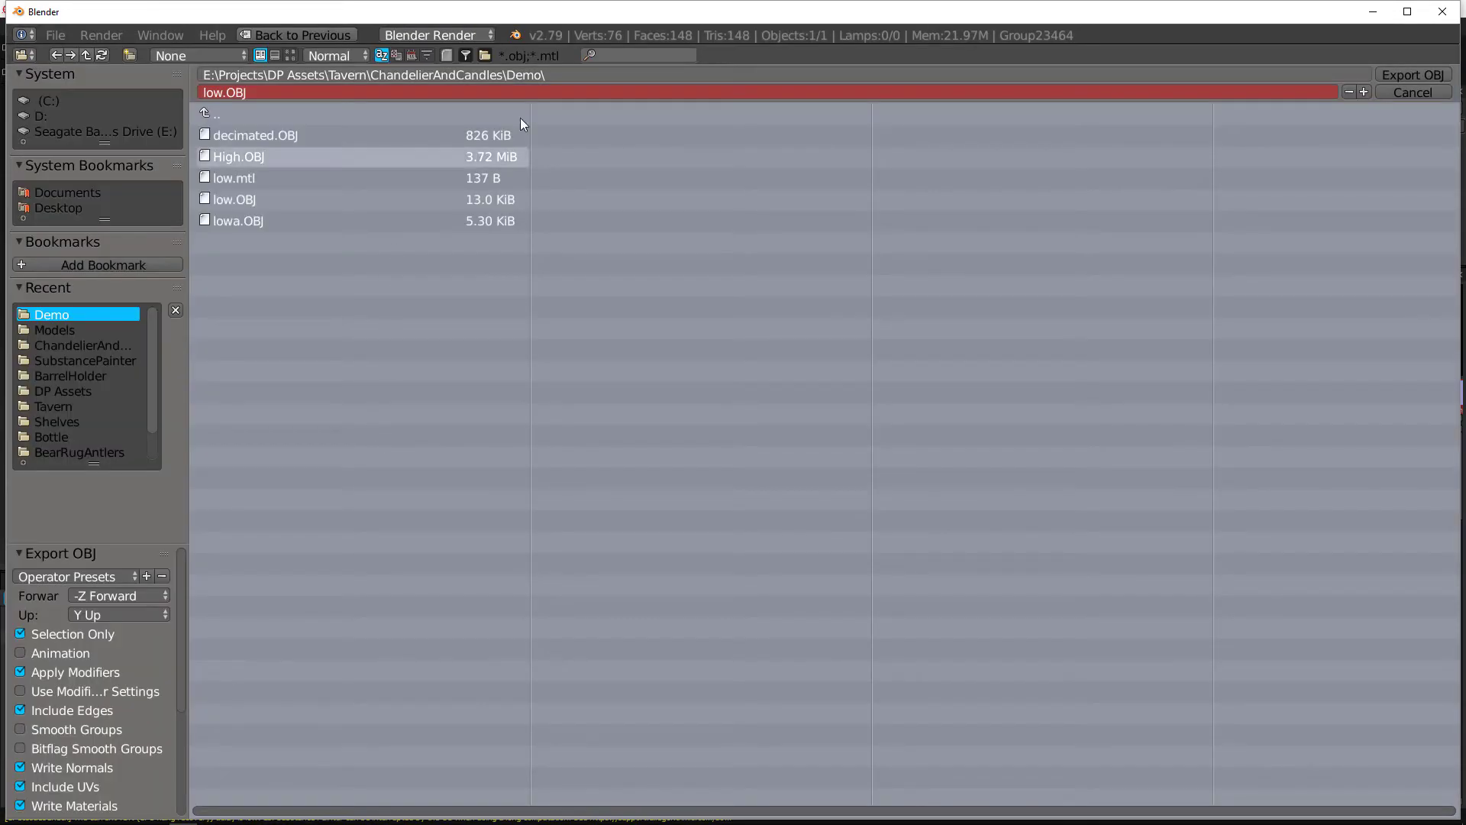
left_click(1413, 70)
Step: Switch to Substance Painter, discard the current project and create a new one from the updated low.OBJ
key("alt+Tab")
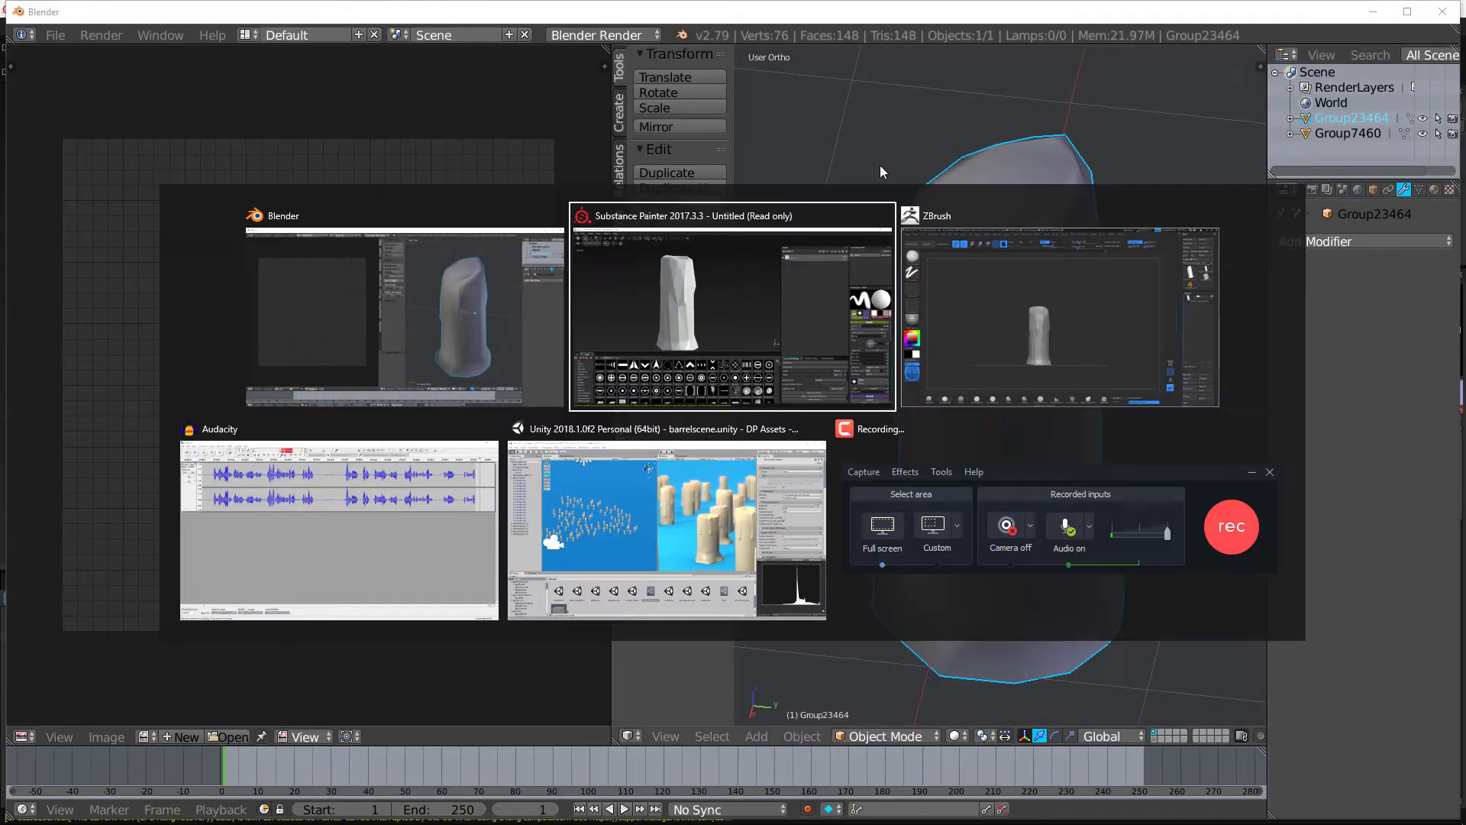
left_click(15, 27)
left_click(35, 43)
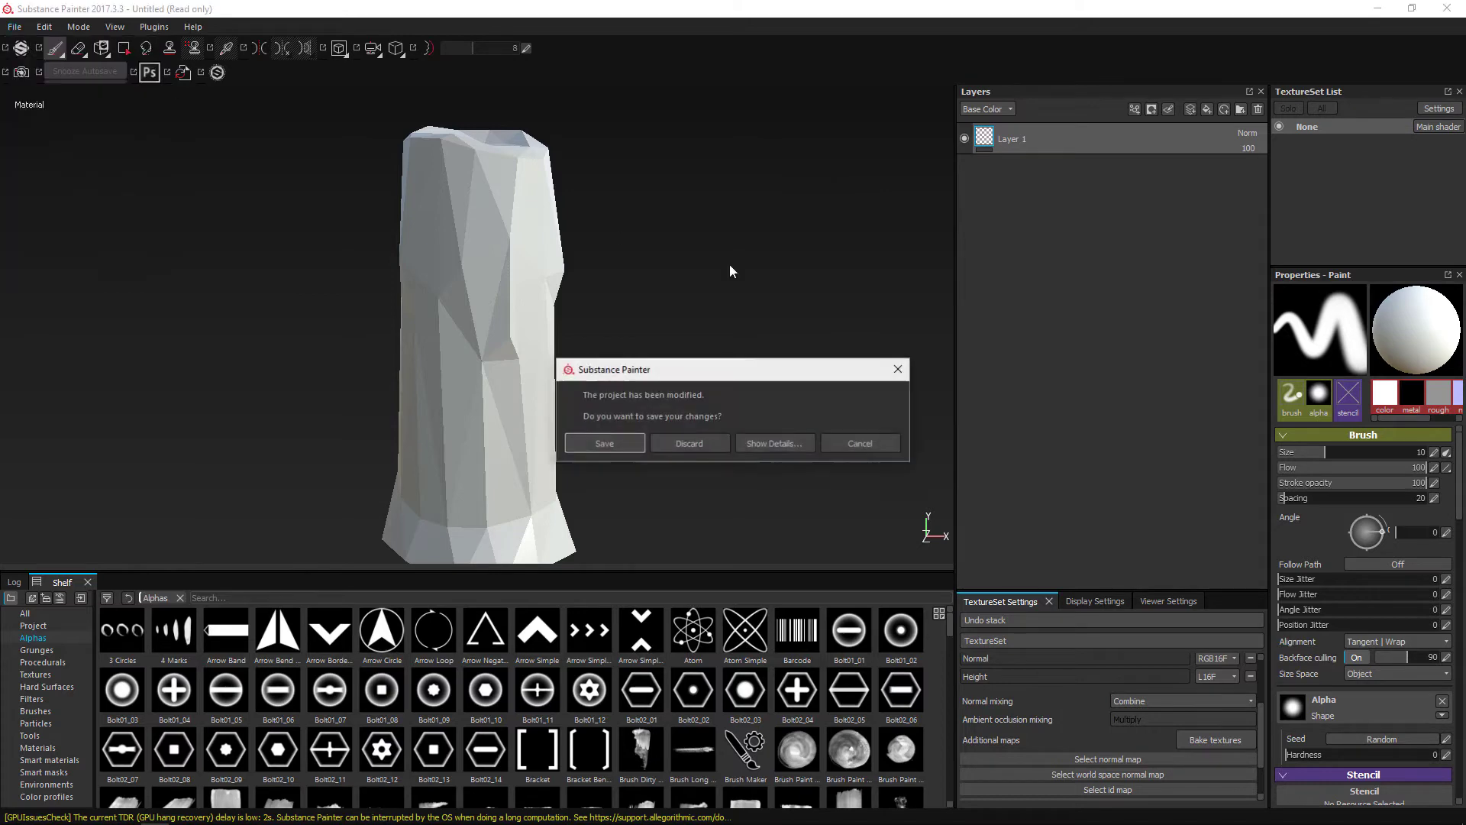
left_click(707, 450)
left_click(880, 277)
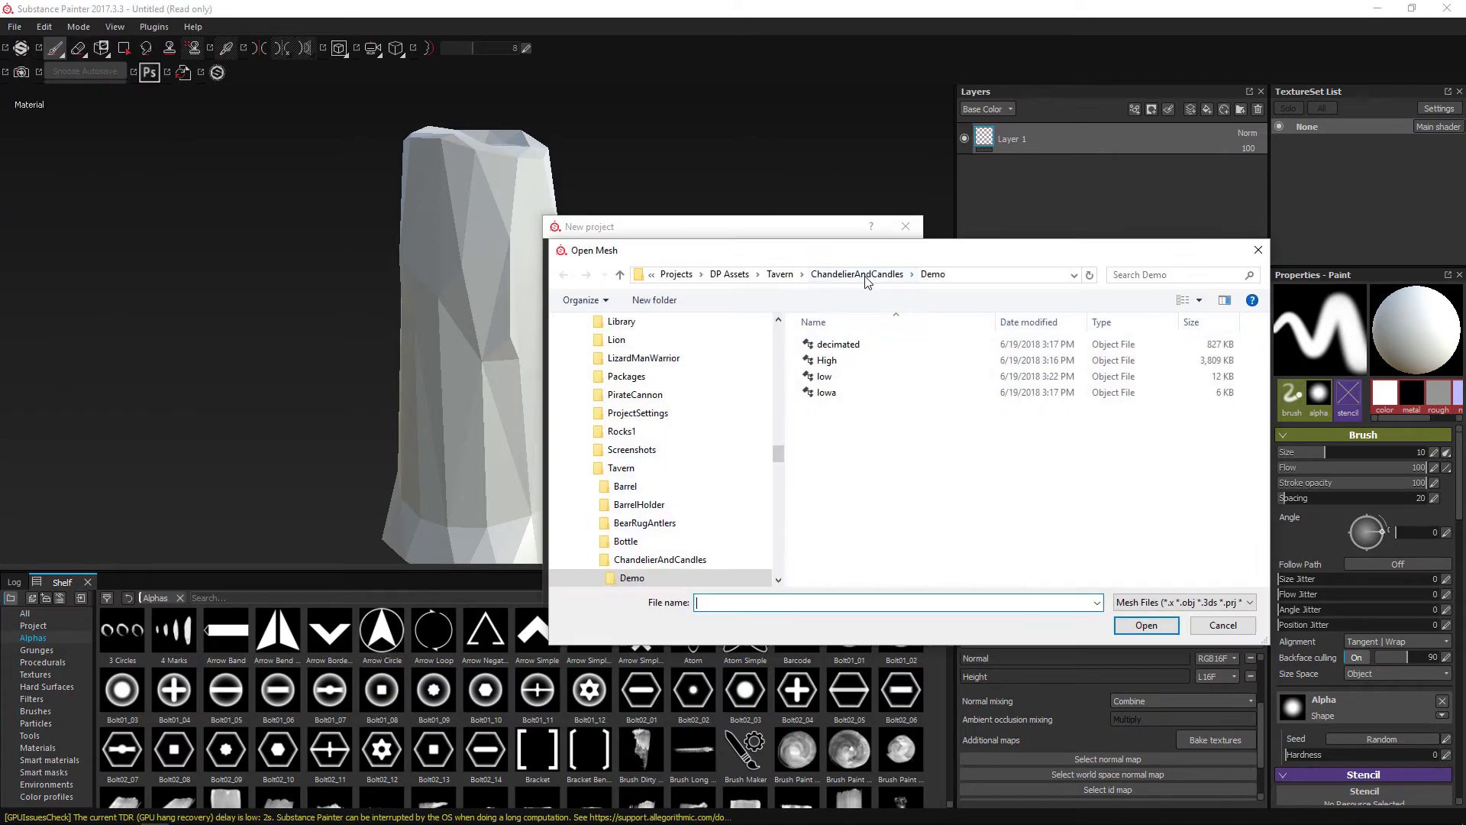
double_click(822, 376)
left_click(798, 585)
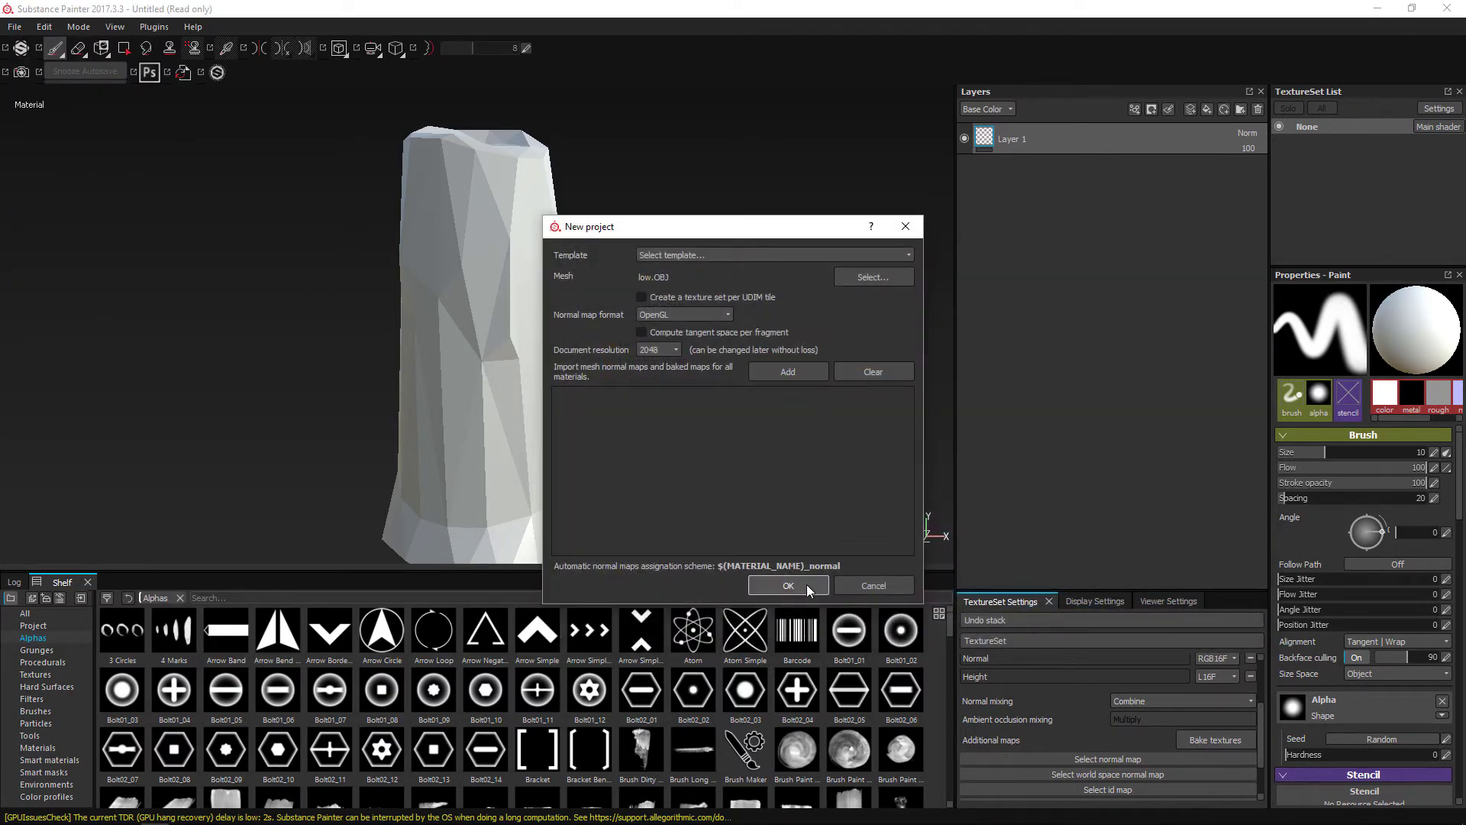
Step: Bake the additional maps at 512 output size, using the High mesh from the Demo folder as the high-definition mesh
left_click(1203, 739)
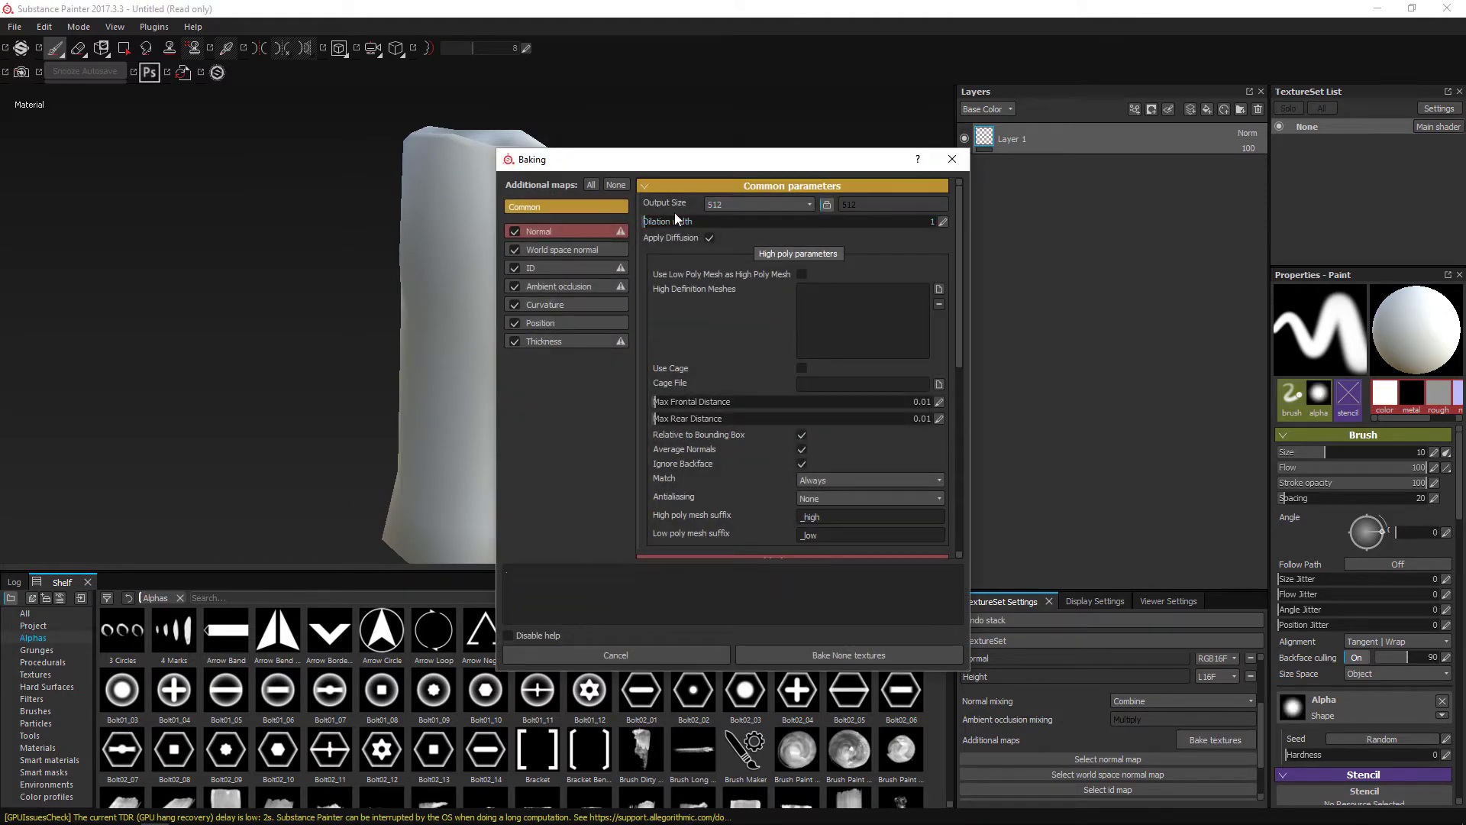
left_click(940, 288)
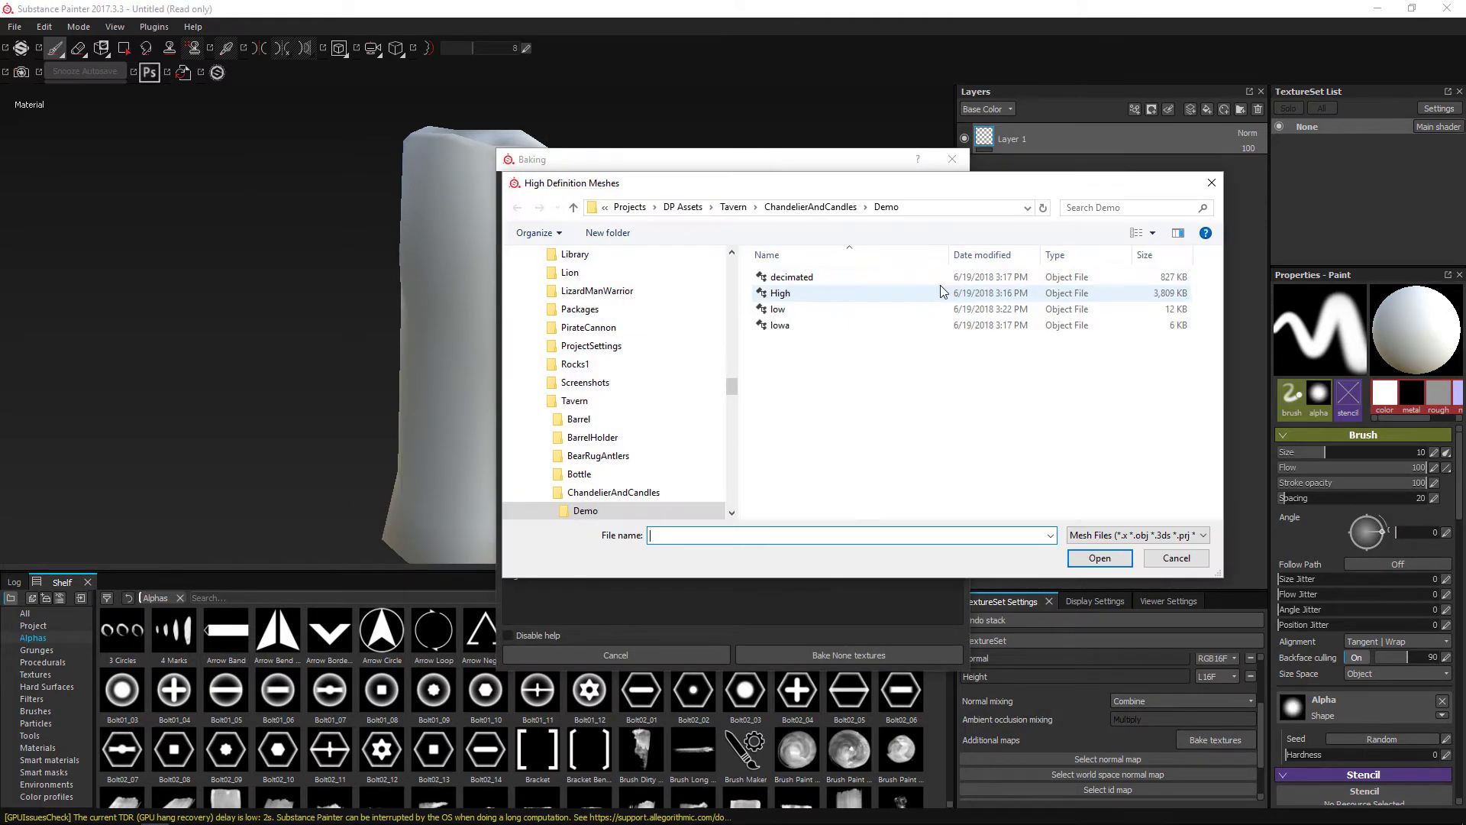
double_click(783, 293)
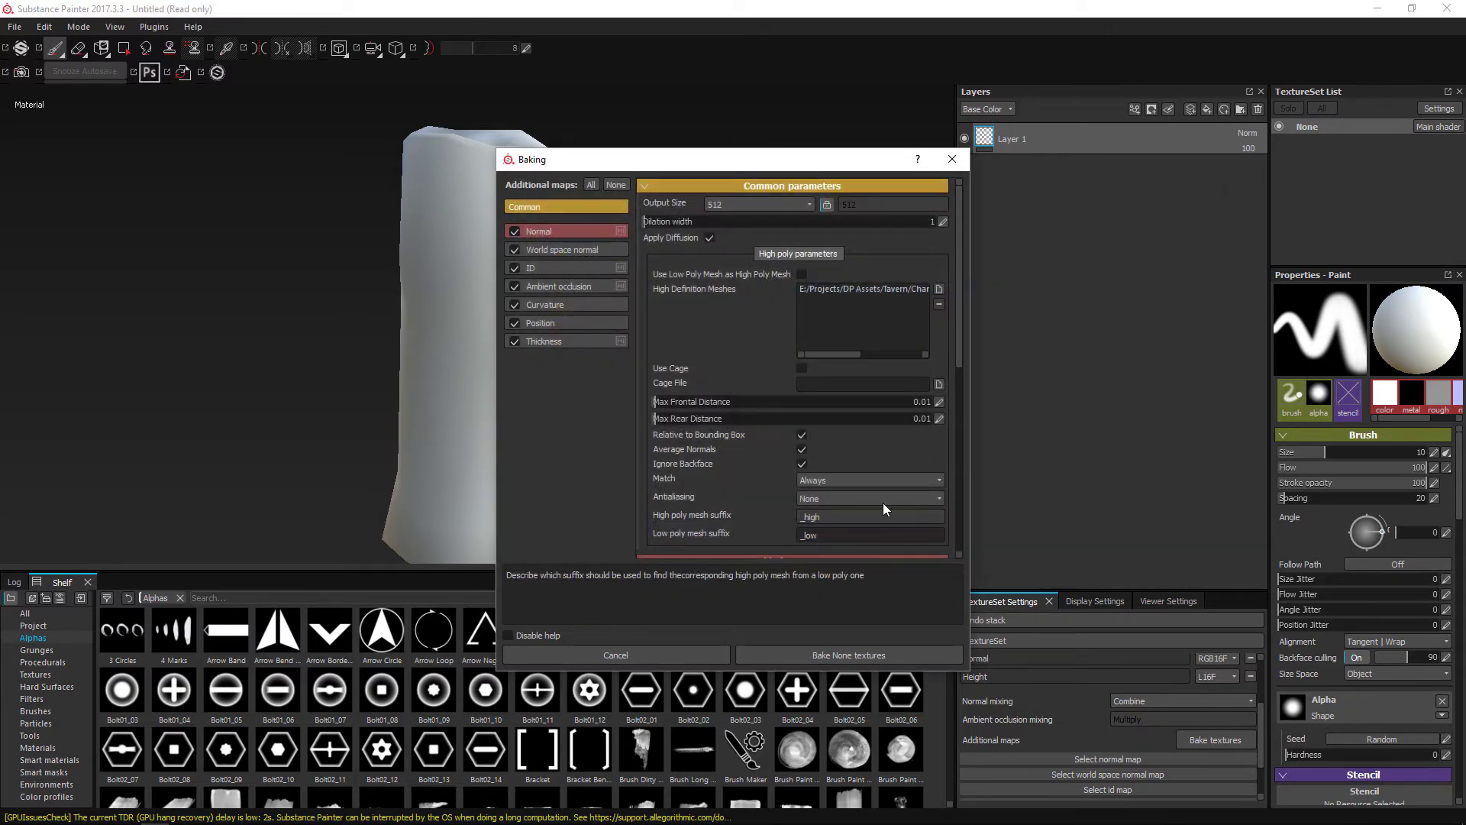
left_click(767, 204)
left_click(886, 265)
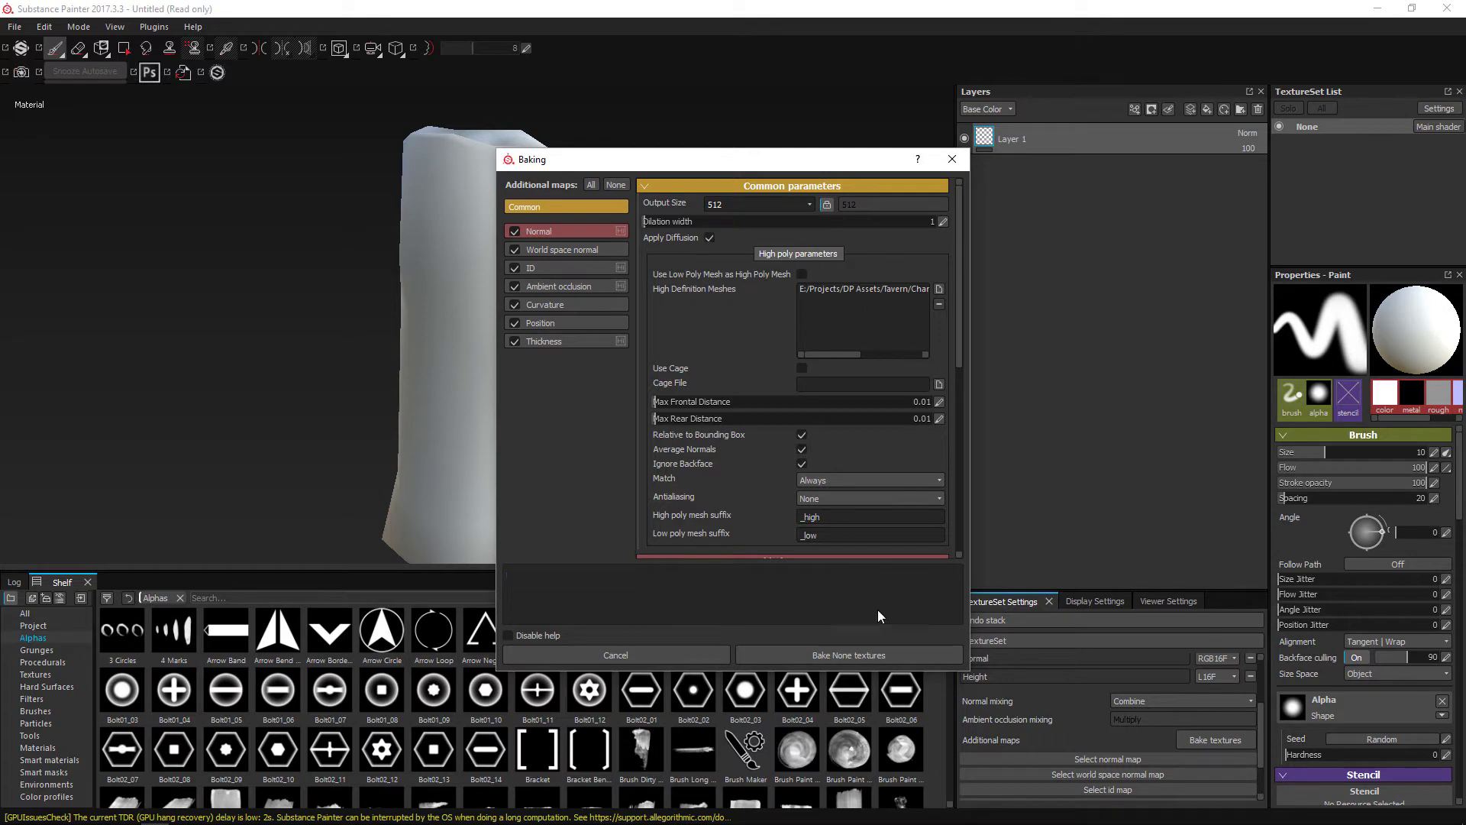
left_click(836, 657)
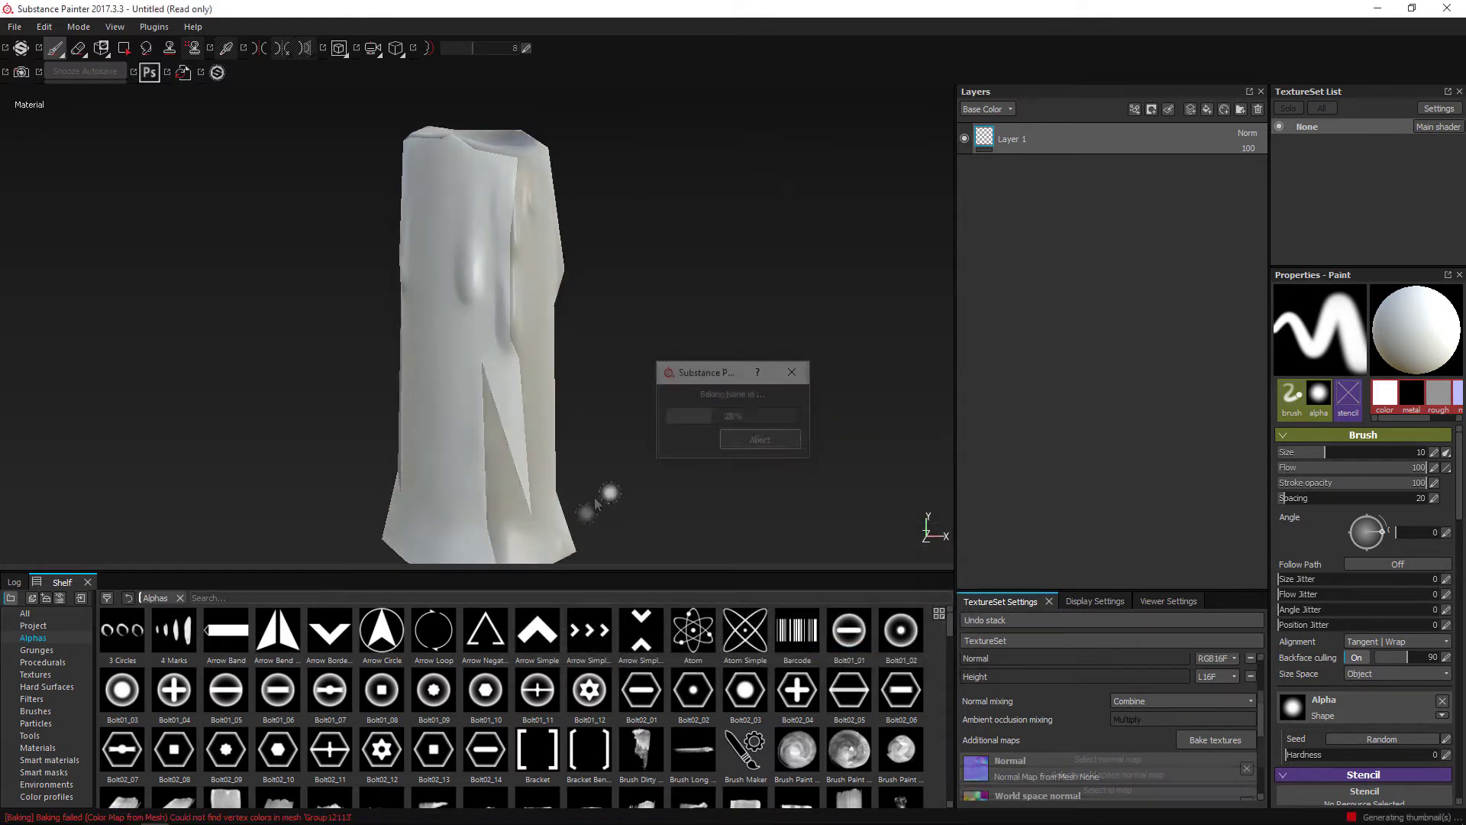
Step: Examine the baked drips, rim and base of the candle from all sides, both close up and from a distance
scroll(655, 484, "down", 4)
left_click_drag(581, 424, 737, 428, "alt")
right_click_drag(737, 428, 886, 576, "alt")
mouse_move(566, 321)
left_mouse_down("alt")
mouse_move(569, 304)
mouse_move(795, 331)
mouse_move(609, 402)
mouse_move(429, 504)
mouse_move(550, 502)
mouse_move(426, 341)
left_mouse_up("alt")
scroll(579, 355, "down", 5)
scroll(579, 368, "down", 3)
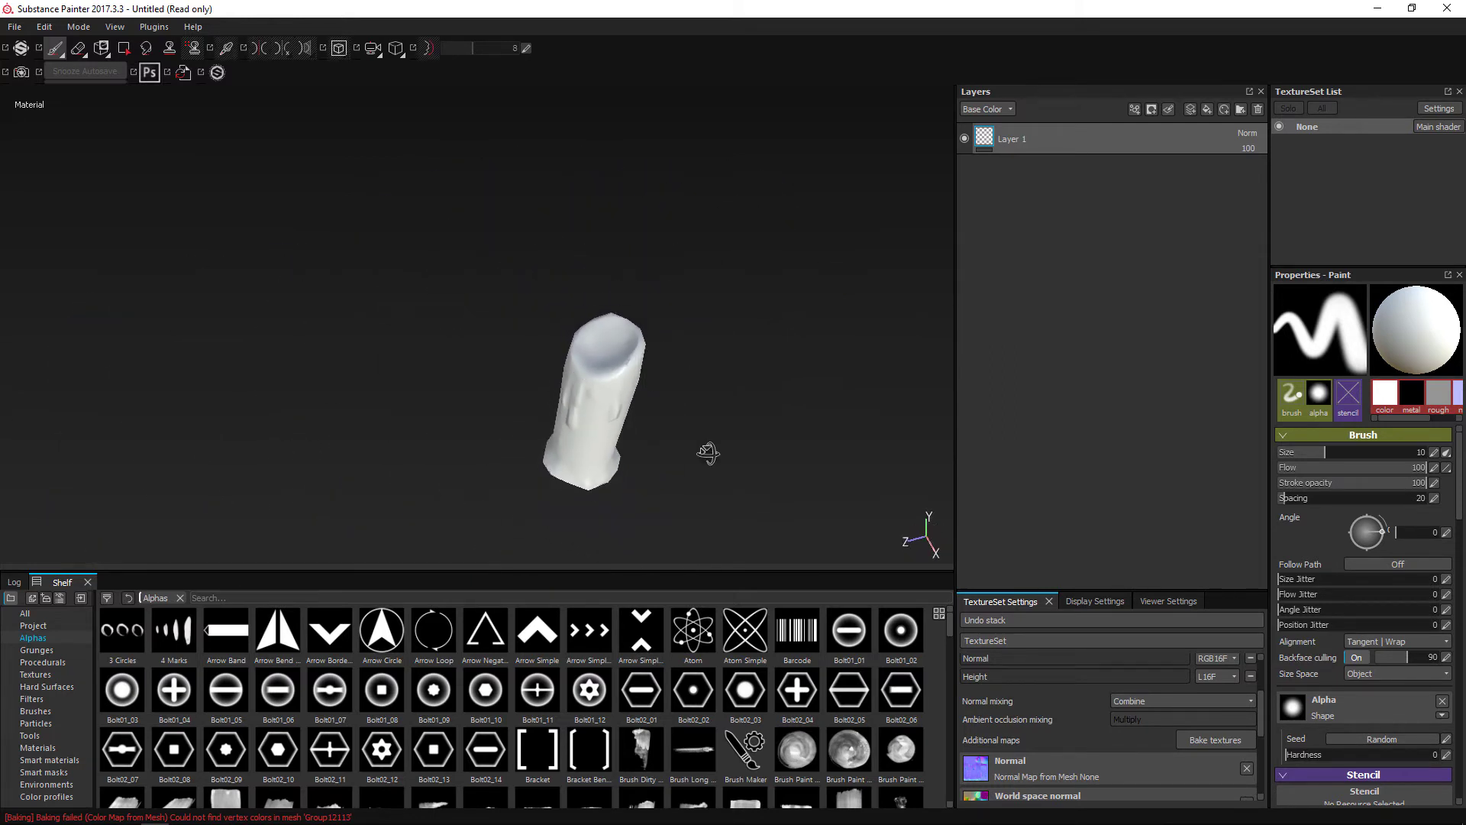
left_click_drag(707, 451, 584, 440, "alt")
scroll(604, 424, "down", 4)
scroll(584, 439, "up", 5)
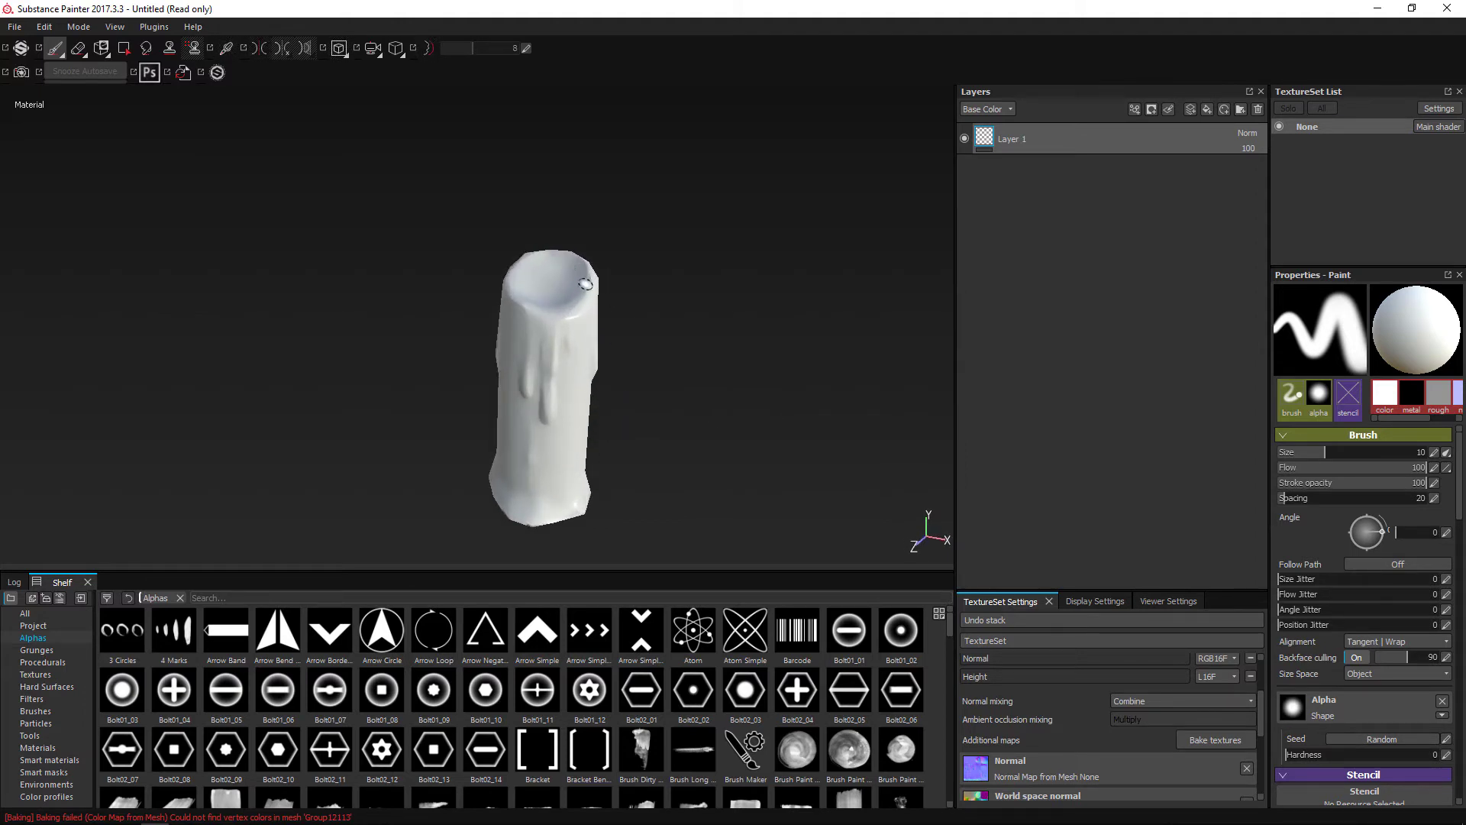
mouse_move(662, 388)
left_mouse_down("alt")
mouse_move(614, 387)
mouse_move(540, 351)
left_mouse_up("alt")
scroll(588, 306, "up", 3)
left_click_drag(618, 254, 691, 330, "alt")
middle_click_drag(691, 331, 630, 362, "alt")
left_click_drag(630, 363, 631, 396, "alt")
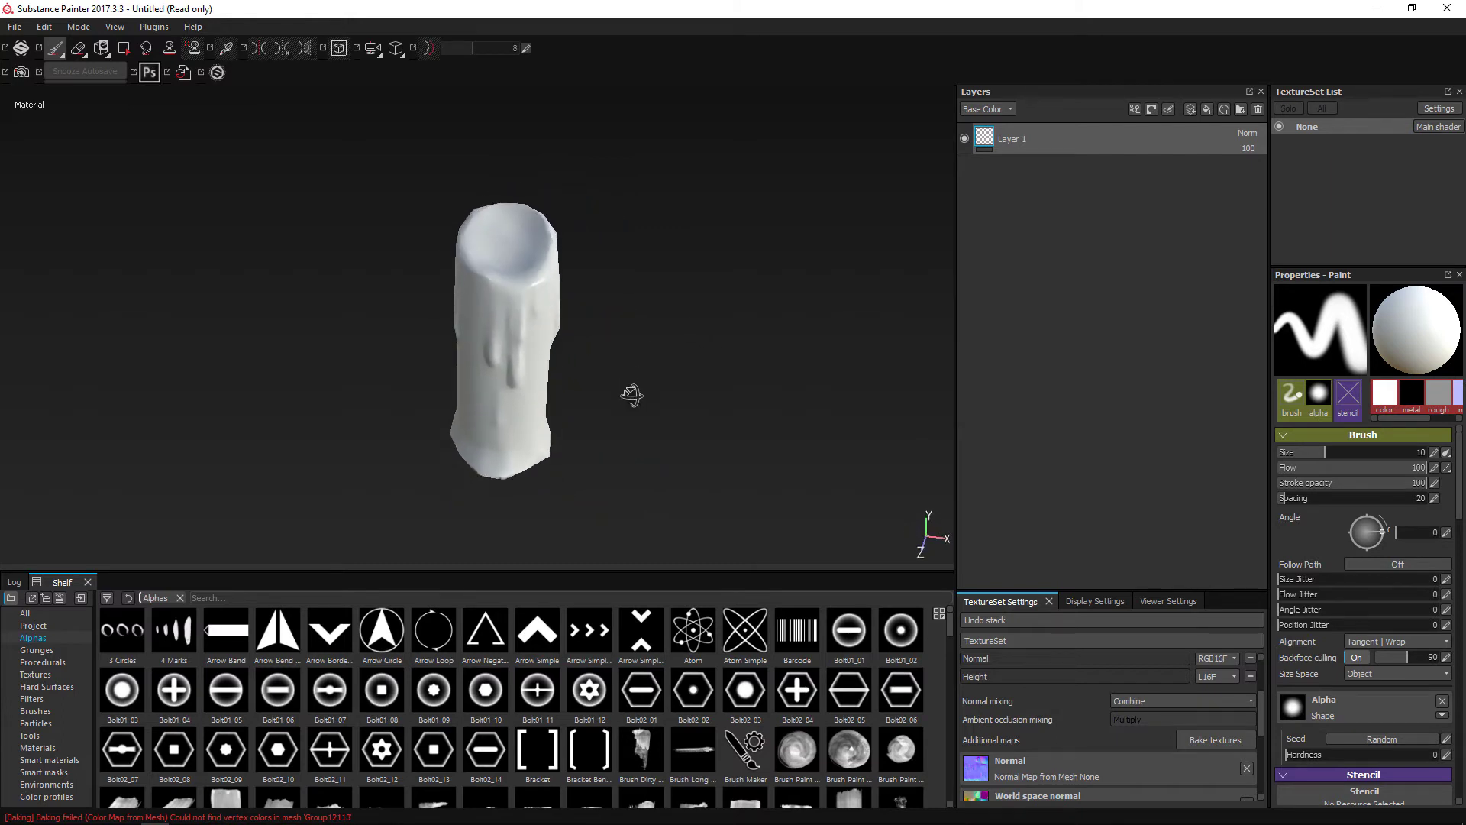
Step: Add a fill layer above Layer 1 with only the color and roughness channels enabled, and raise its roughness slightly
left_click(1208, 109)
left_click(1331, 455)
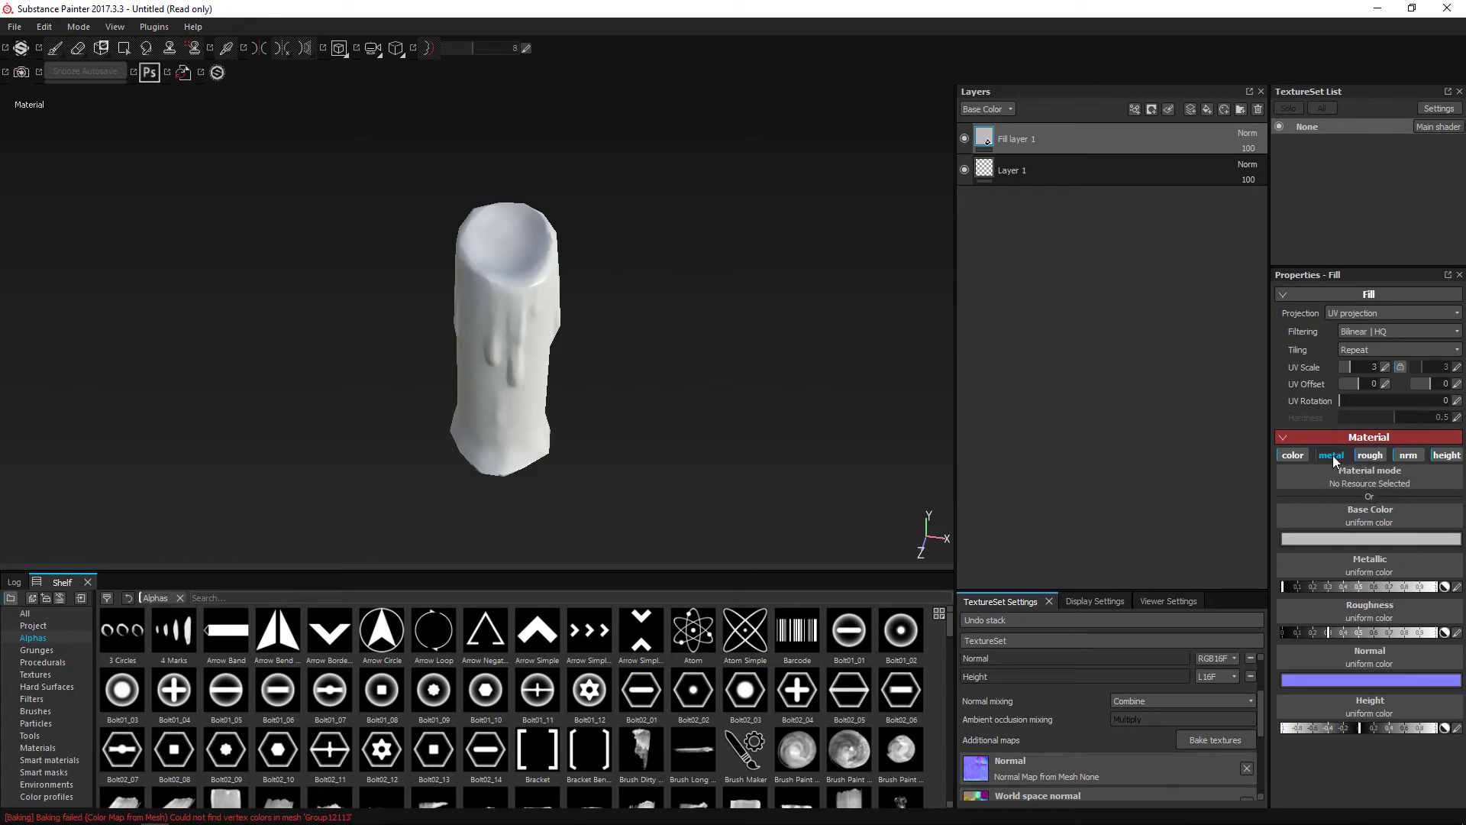
left_click(1408, 454)
left_click(1446, 454)
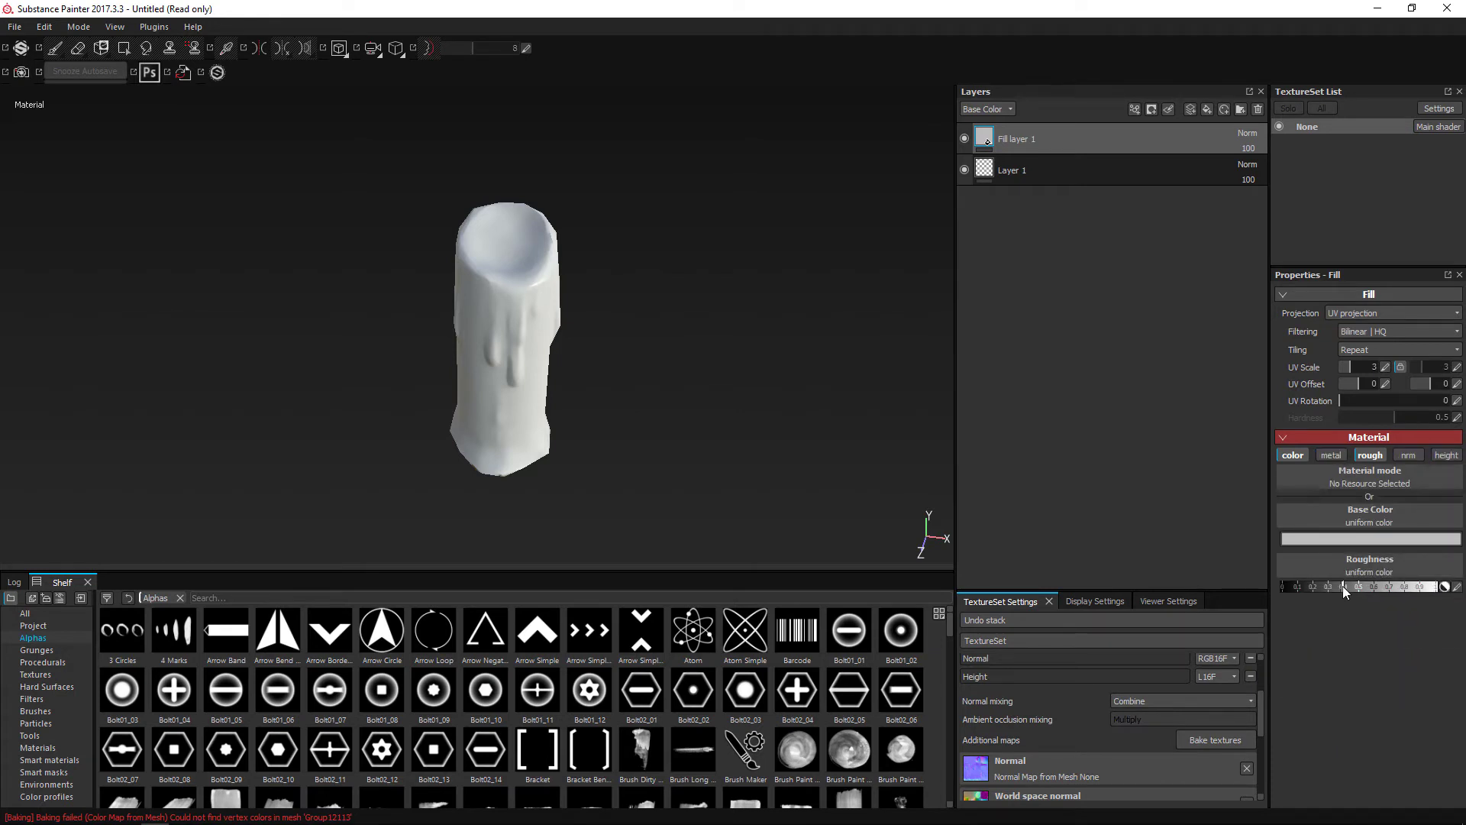
left_click_drag(737, 445, 452, 381, "alt")
scroll(452, 382, "up", 2)
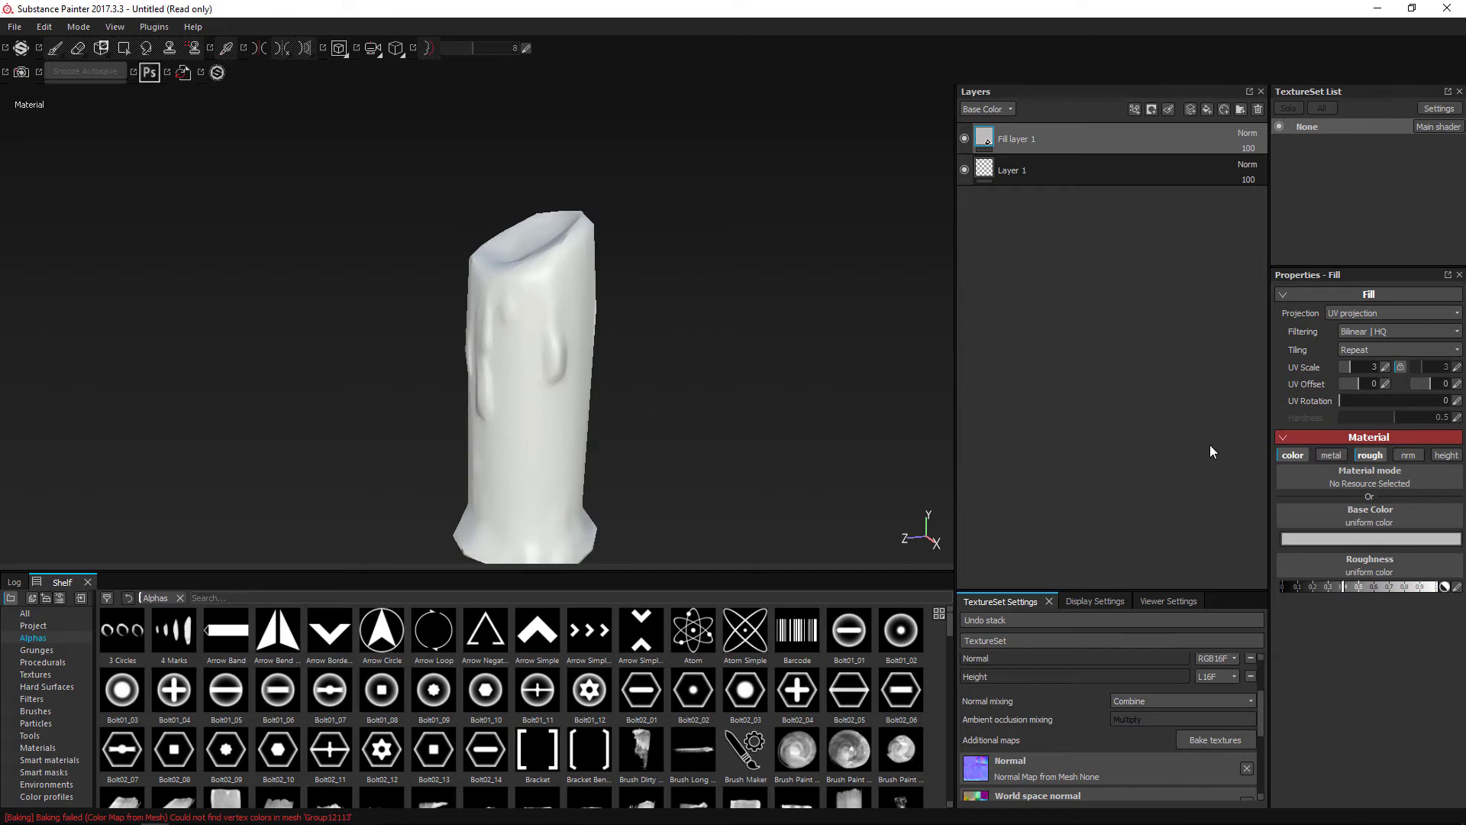
Step: Set the fill layer's base color to a pale, warm beige for the wax
left_click(1358, 538)
left_click(1363, 603)
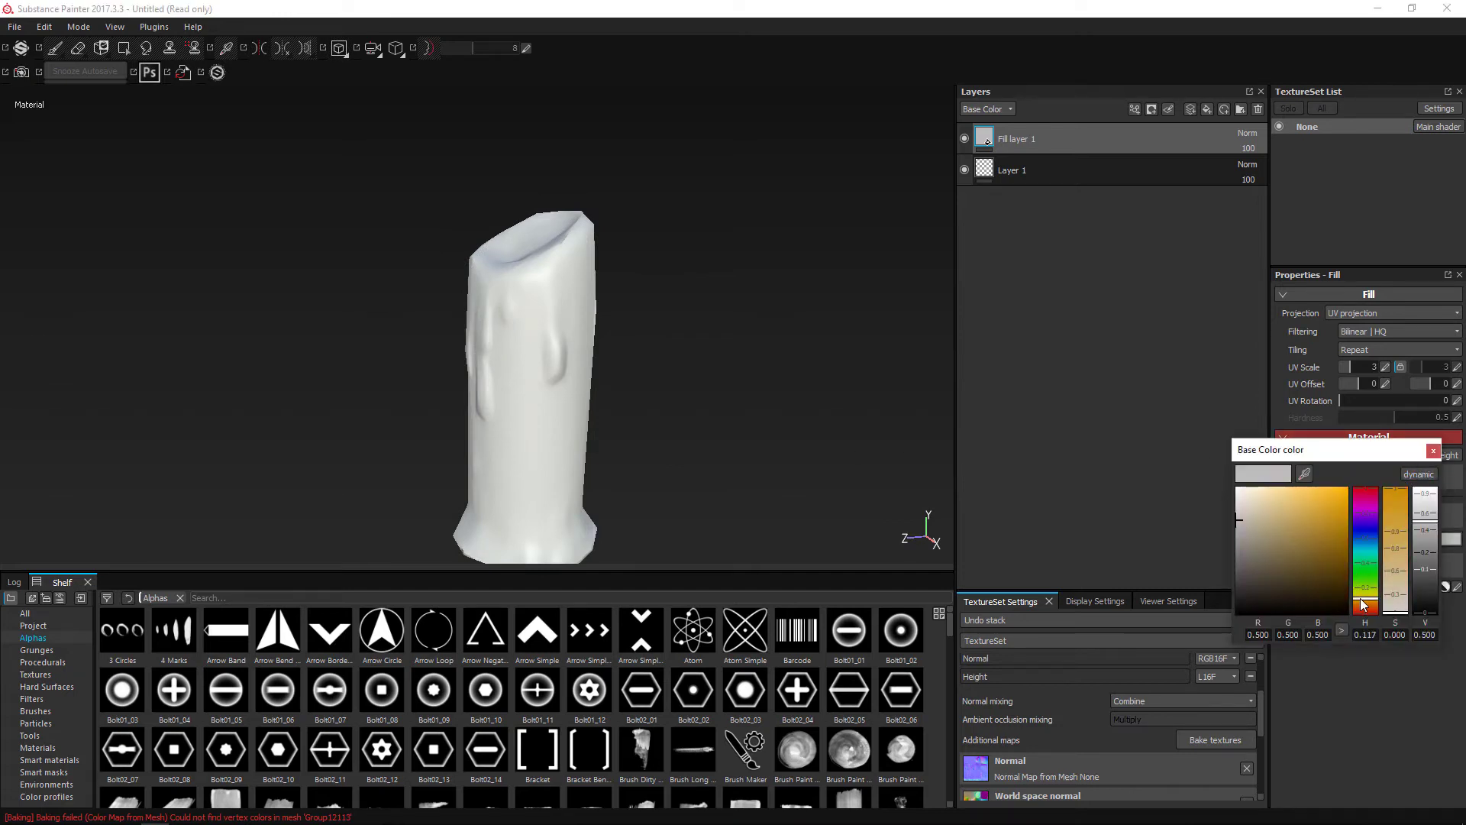
left_click_drag(1257, 522, 1255, 509)
left_click_drag(802, 435, 834, 324, "alt")
scroll(718, 406, "down", 5)
Step: Add a second fill layer on top with a pure red base color and a higher roughness
left_click(1208, 109)
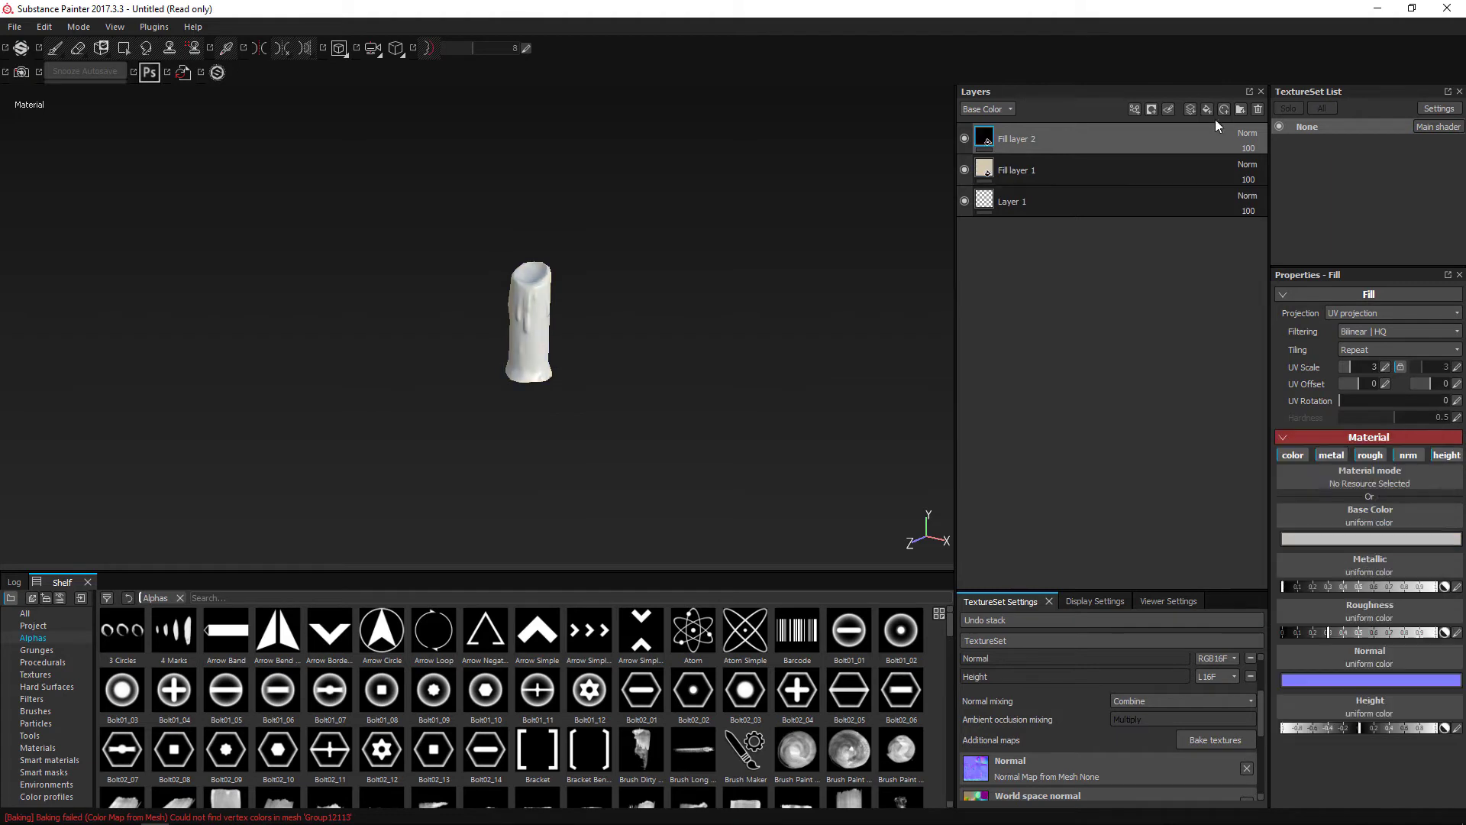
left_click(1317, 539)
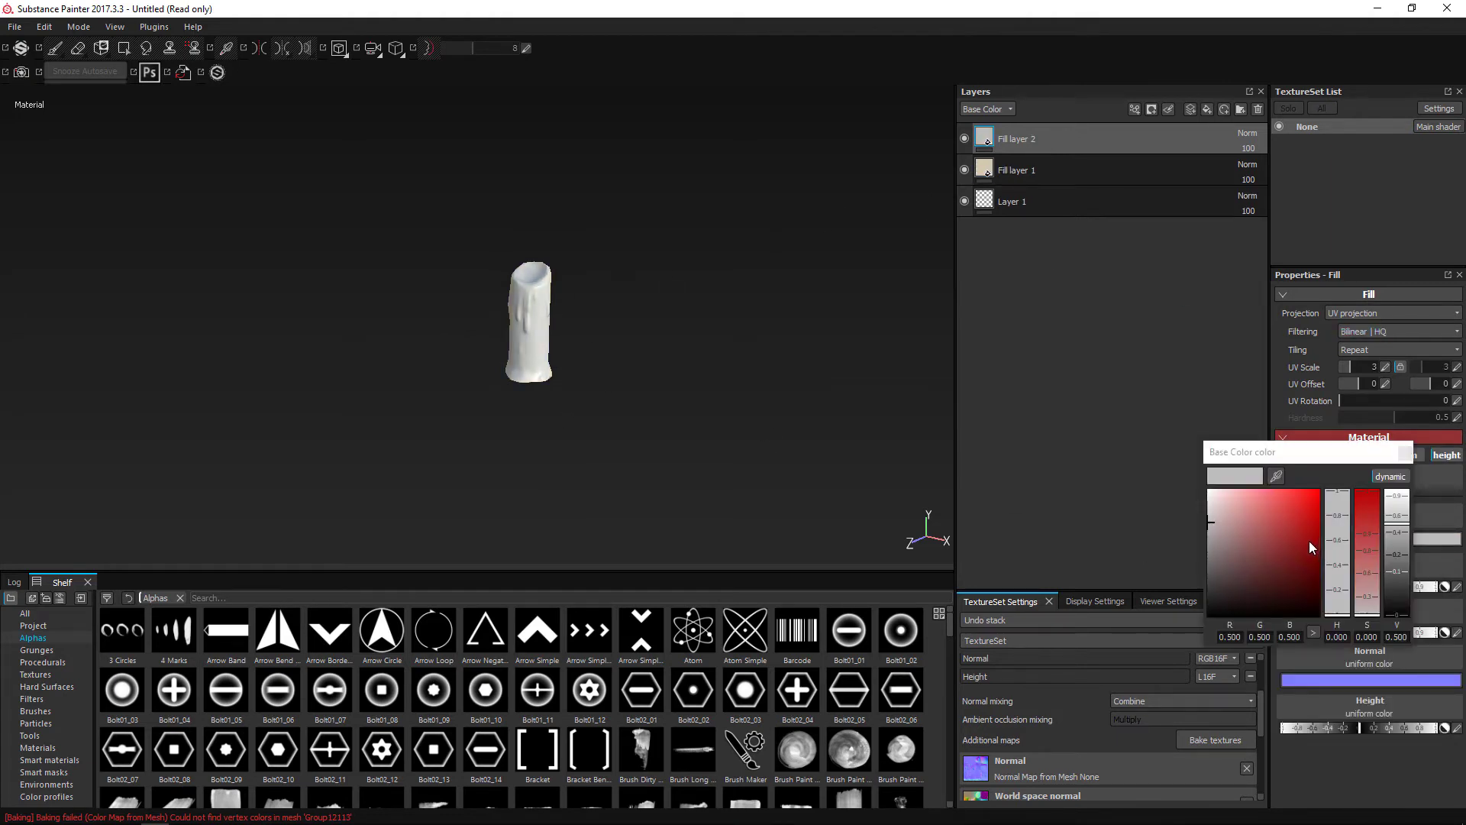
left_click(1404, 456)
scroll(681, 410, "up", 5)
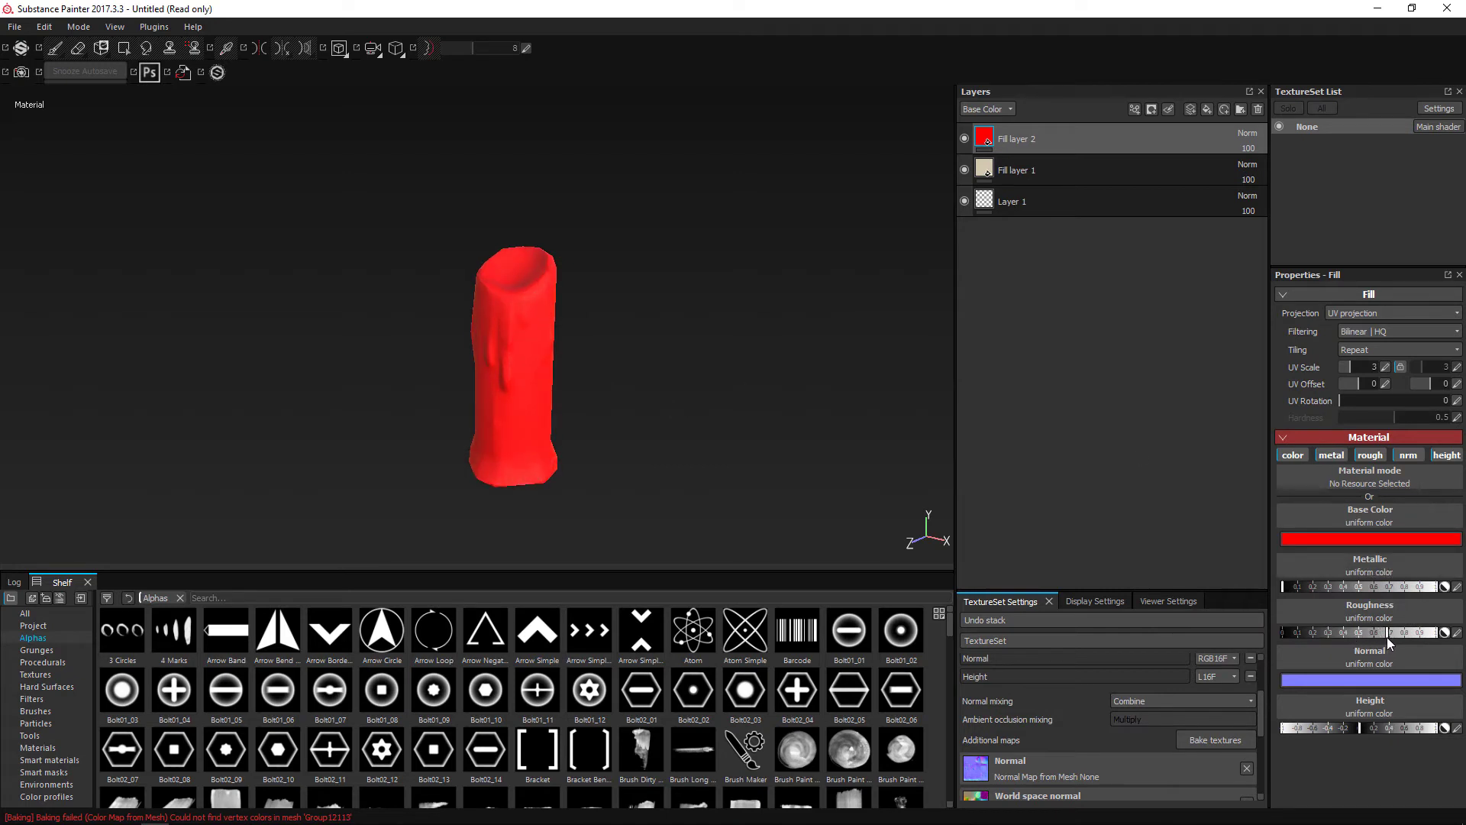
scroll(661, 354, "up", 4)
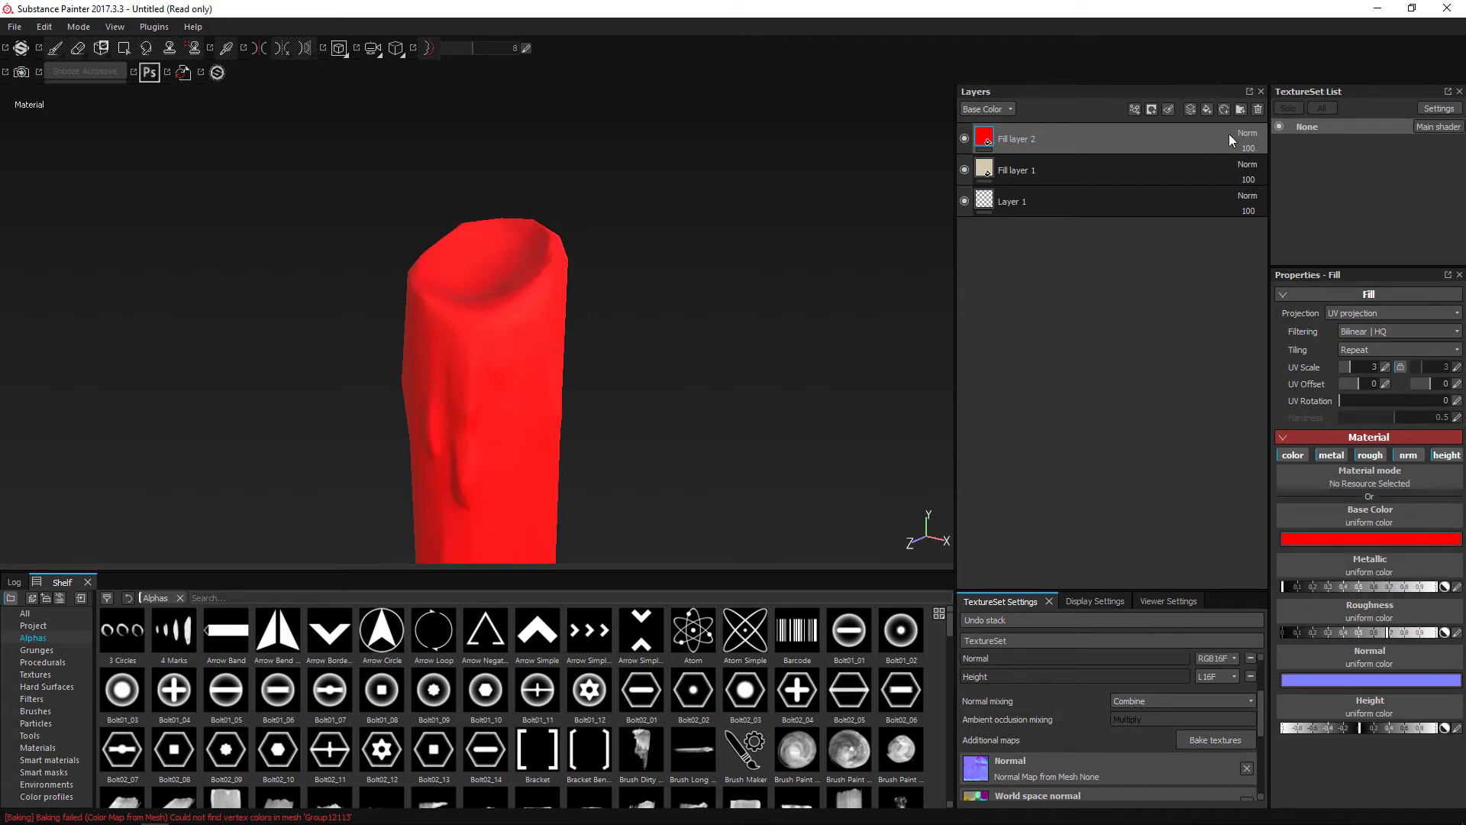
Step: Add a bitmap mask to the red fill layer using the second Beveled Rectangle texture
right_click(1146, 148)
left_click(1208, 177)
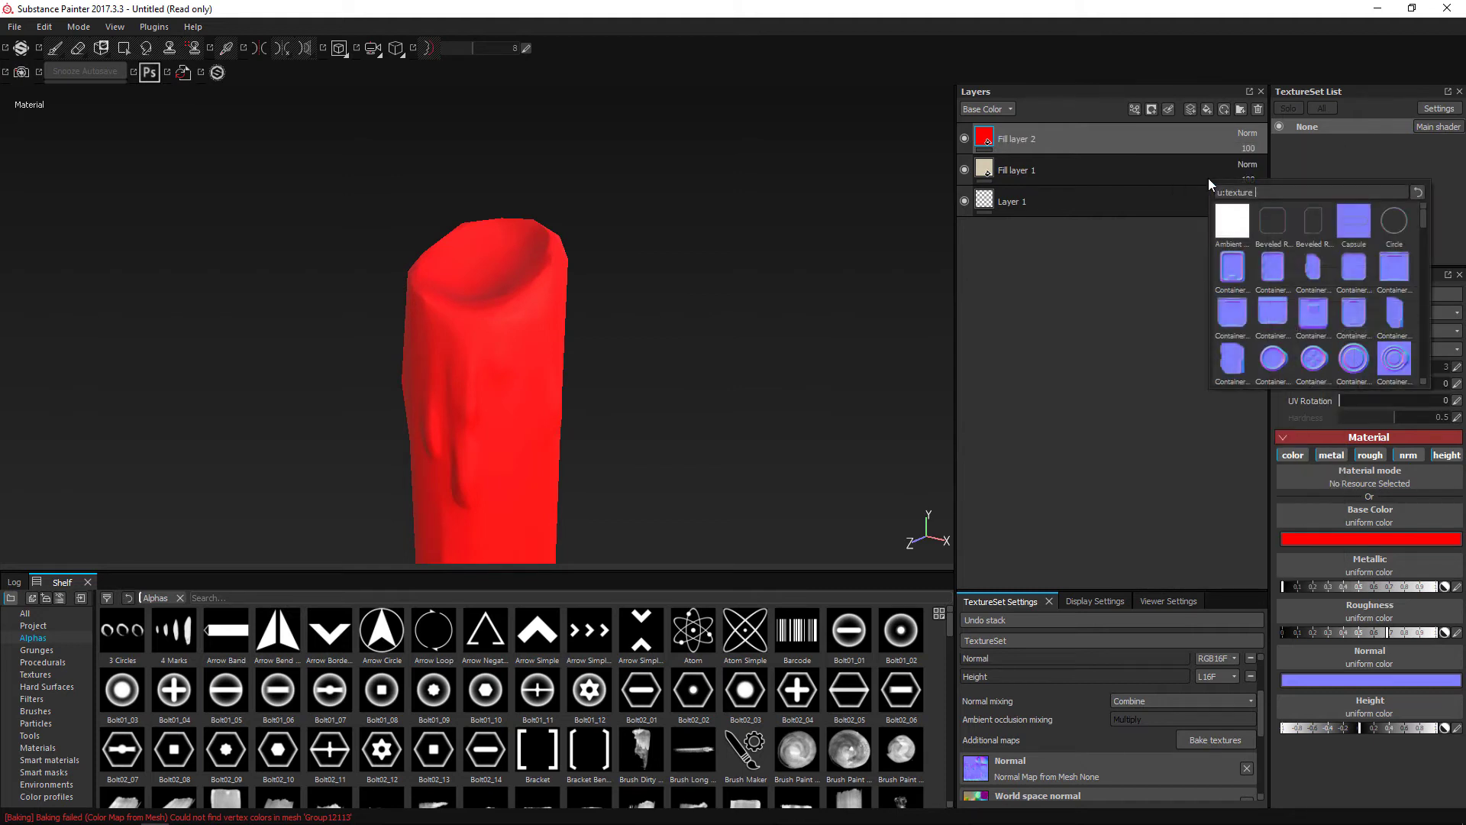
mouse_move(1289, 242)
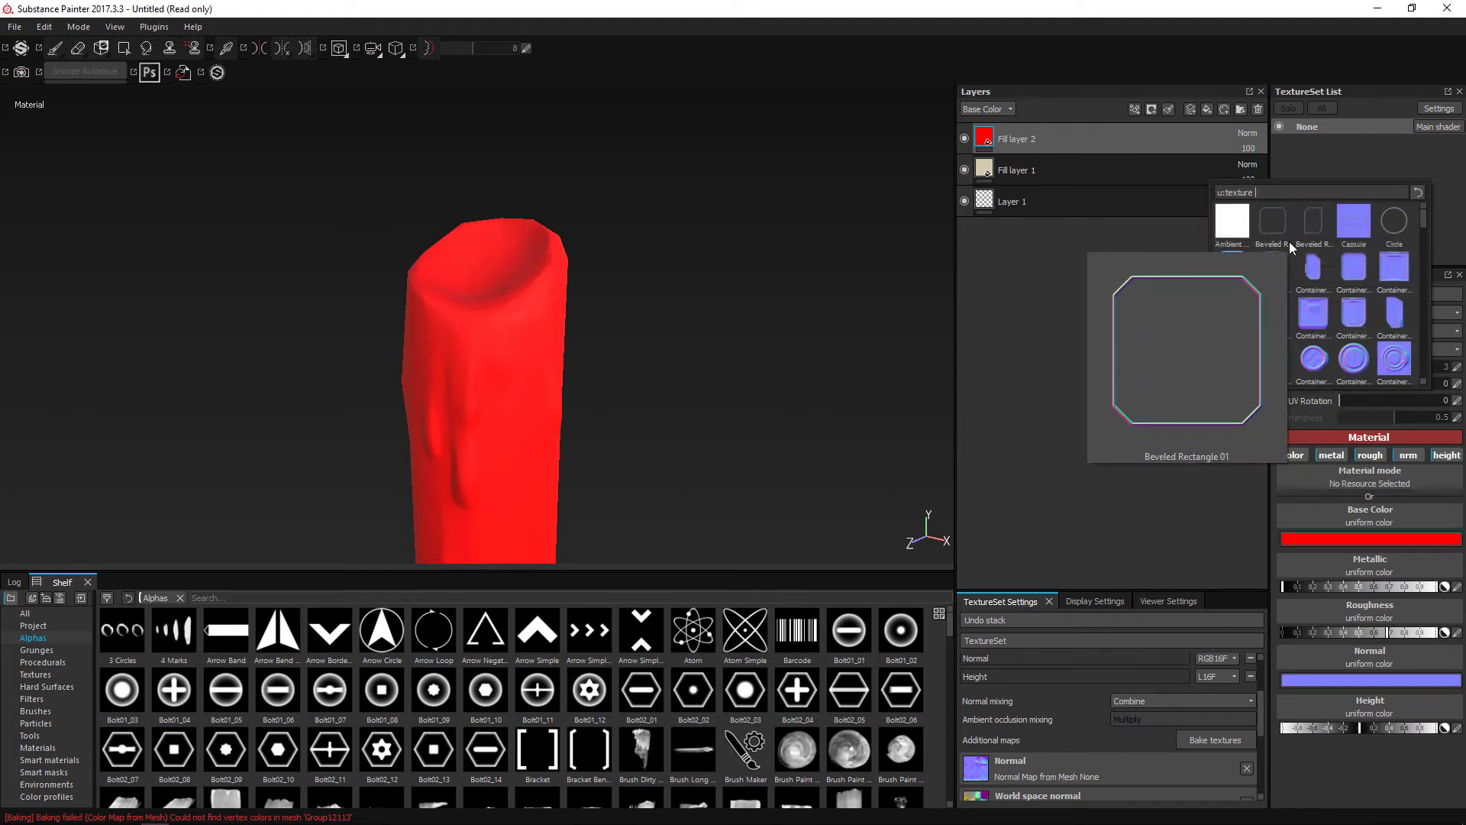
left_click(1318, 227)
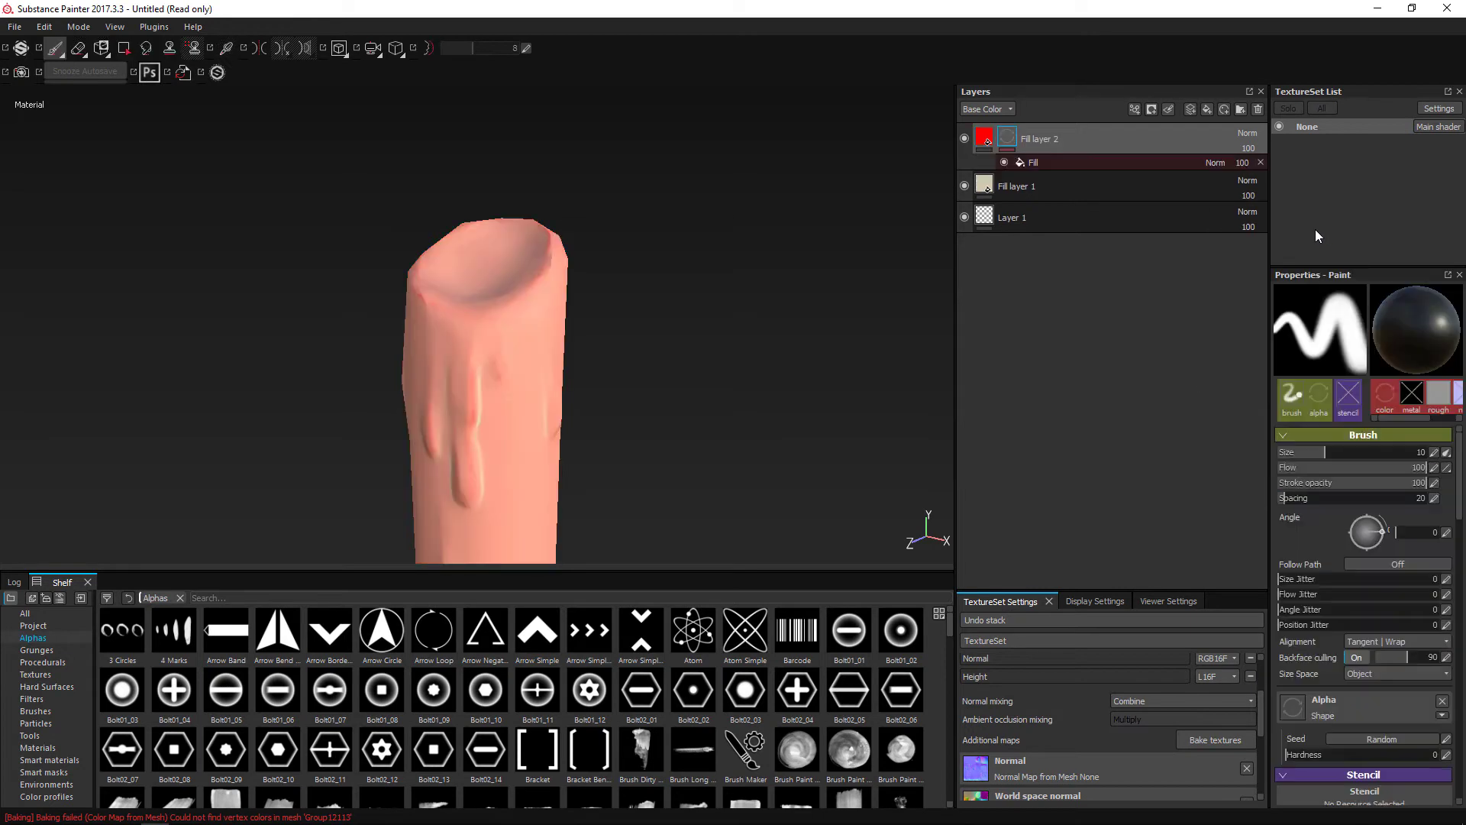
Step: Open the options for the red fill layer's mask
mouse_move(703, 294)
left_mouse_down("alt")
mouse_move(1086, 298)
mouse_move(410, 288)
mouse_move(632, 298)
mouse_move(468, 288)
mouse_move(535, 247)
mouse_move(756, 363)
mouse_move(540, 396)
mouse_move(688, 294)
left_mouse_up("alt")
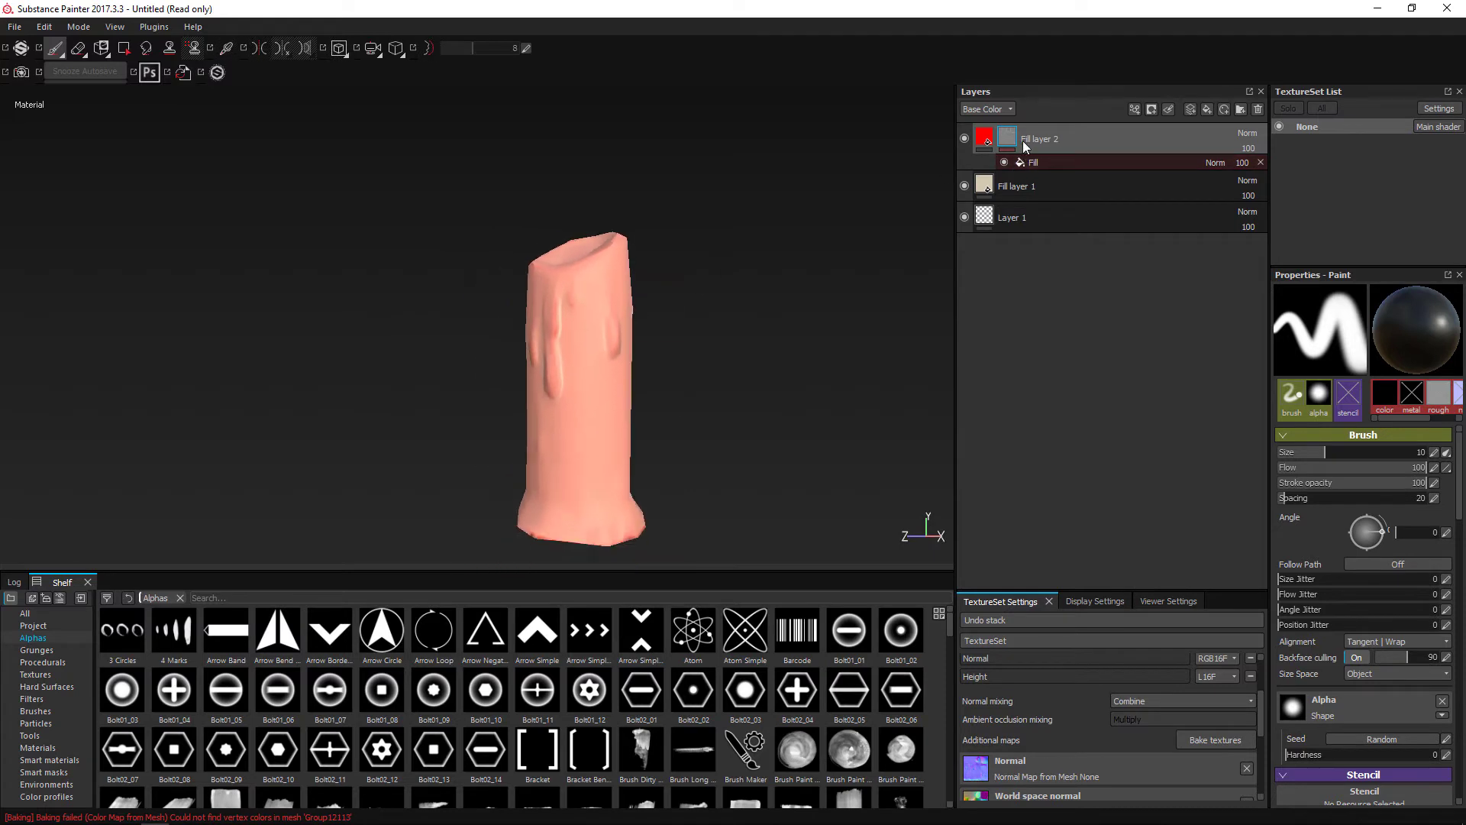
right_click(1012, 142)
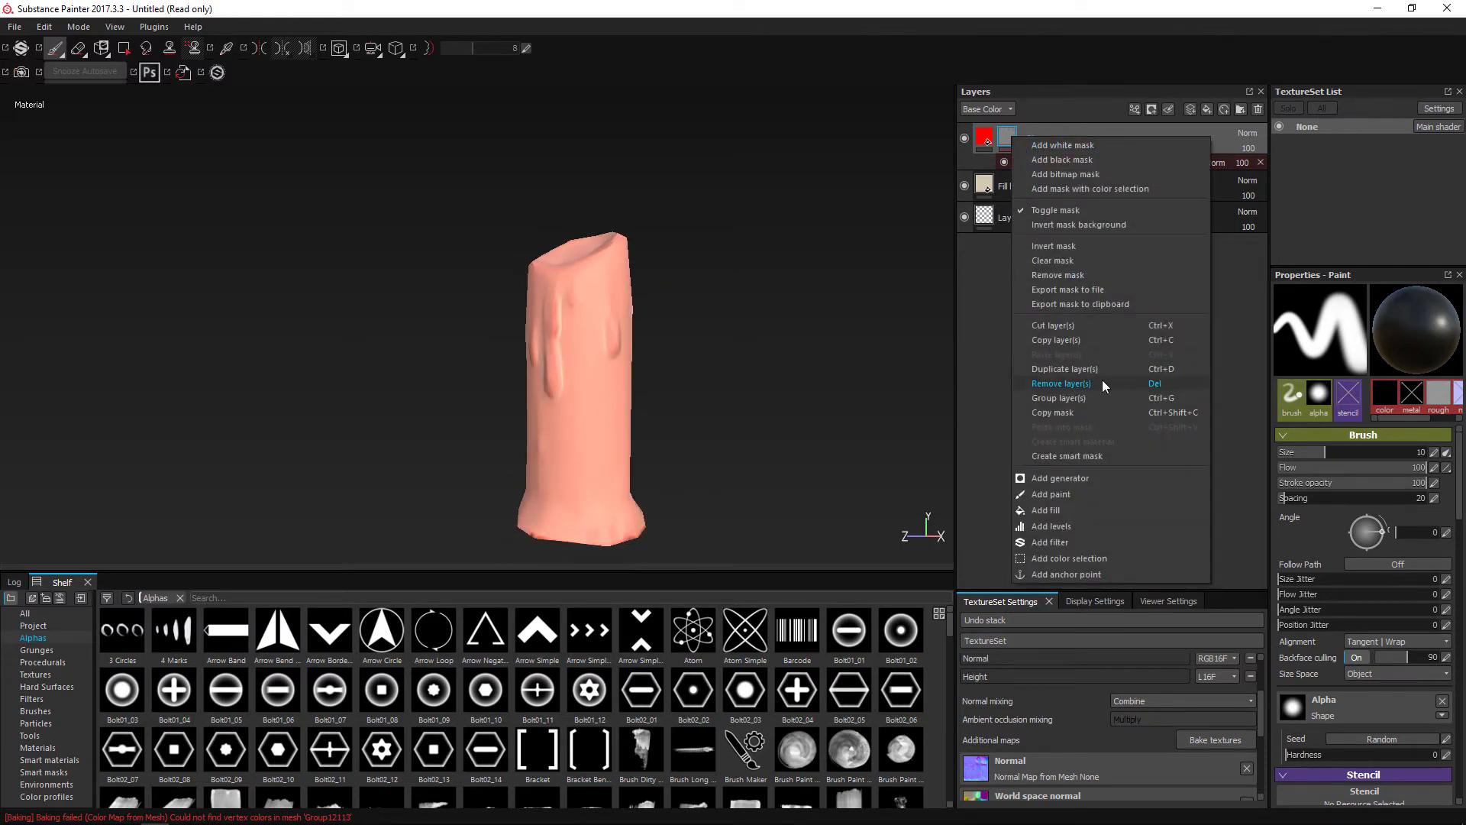
Step: Add Levels to the red fill layer's mask, setting the white point to 0.512 and midpoint to 5.459, and invert the result
left_click(1078, 526)
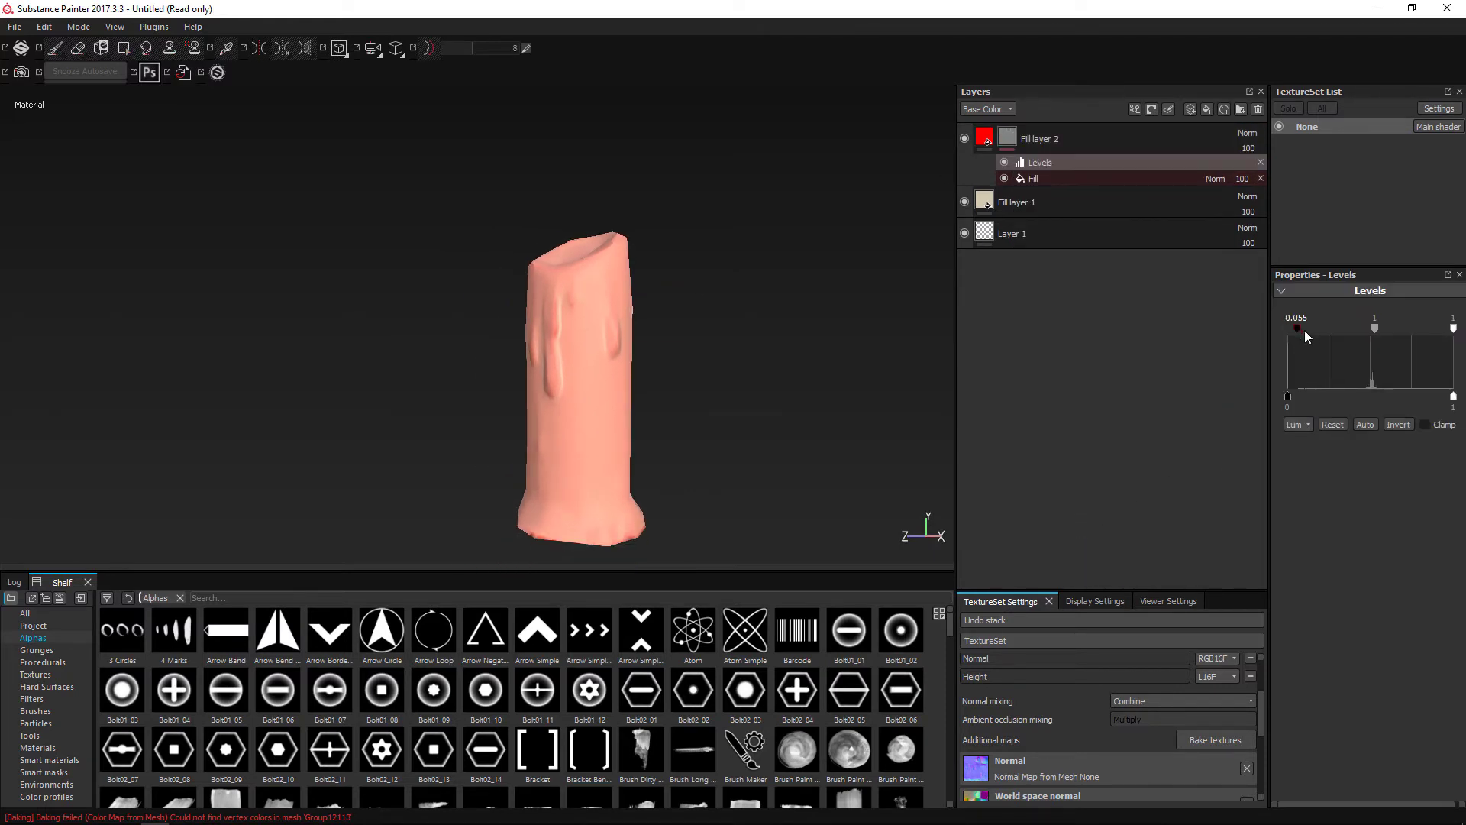
mouse_move(1306, 331)
left_mouse_down()
mouse_move(1330, 332)
mouse_move(1288, 328)
left_mouse_up()
left_click_drag(1454, 329, 1372, 329)
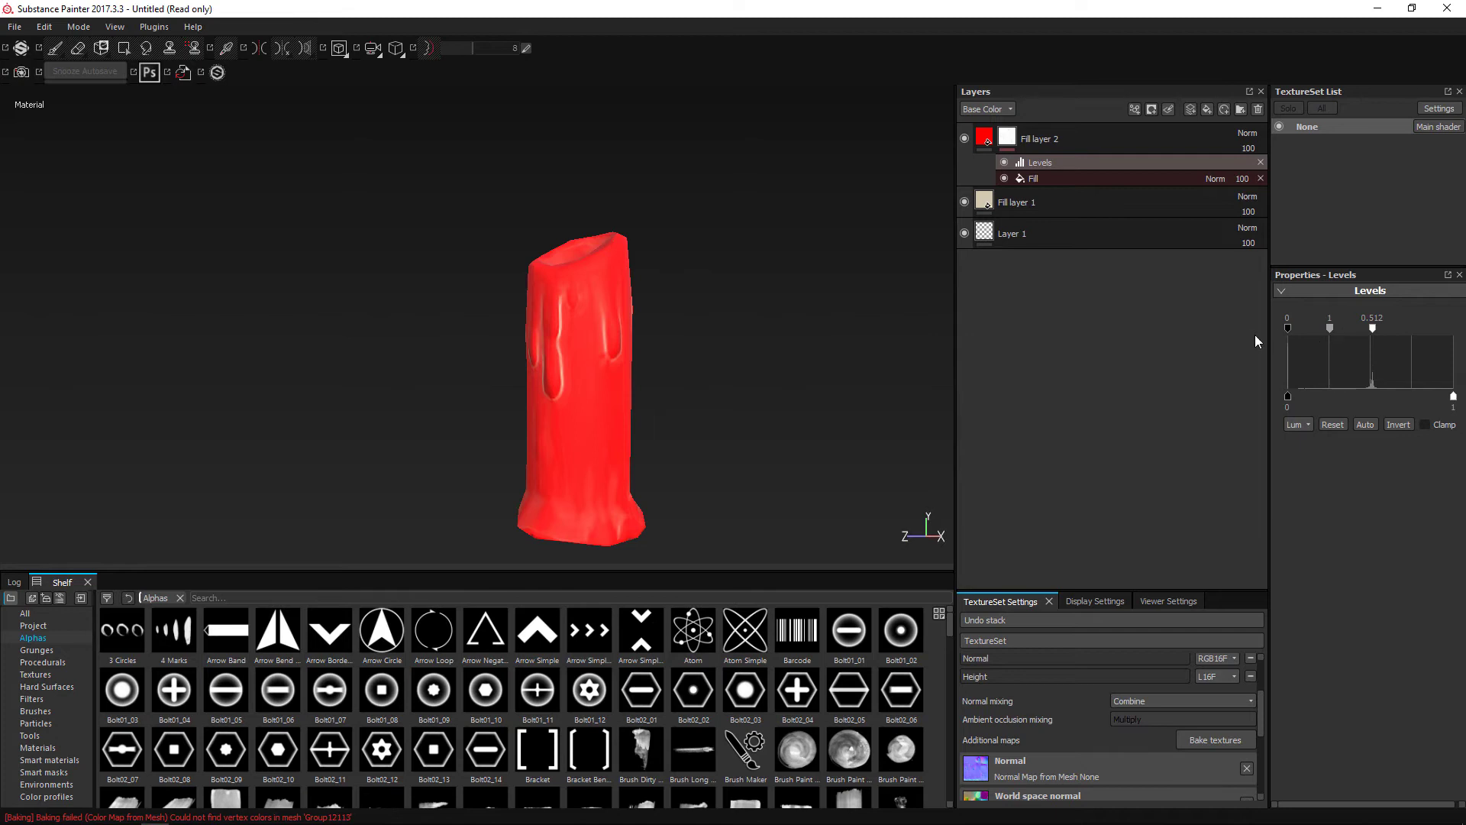
mouse_move(1304, 329)
left_mouse_down()
mouse_move(1371, 334)
mouse_move(1344, 334)
left_mouse_up()
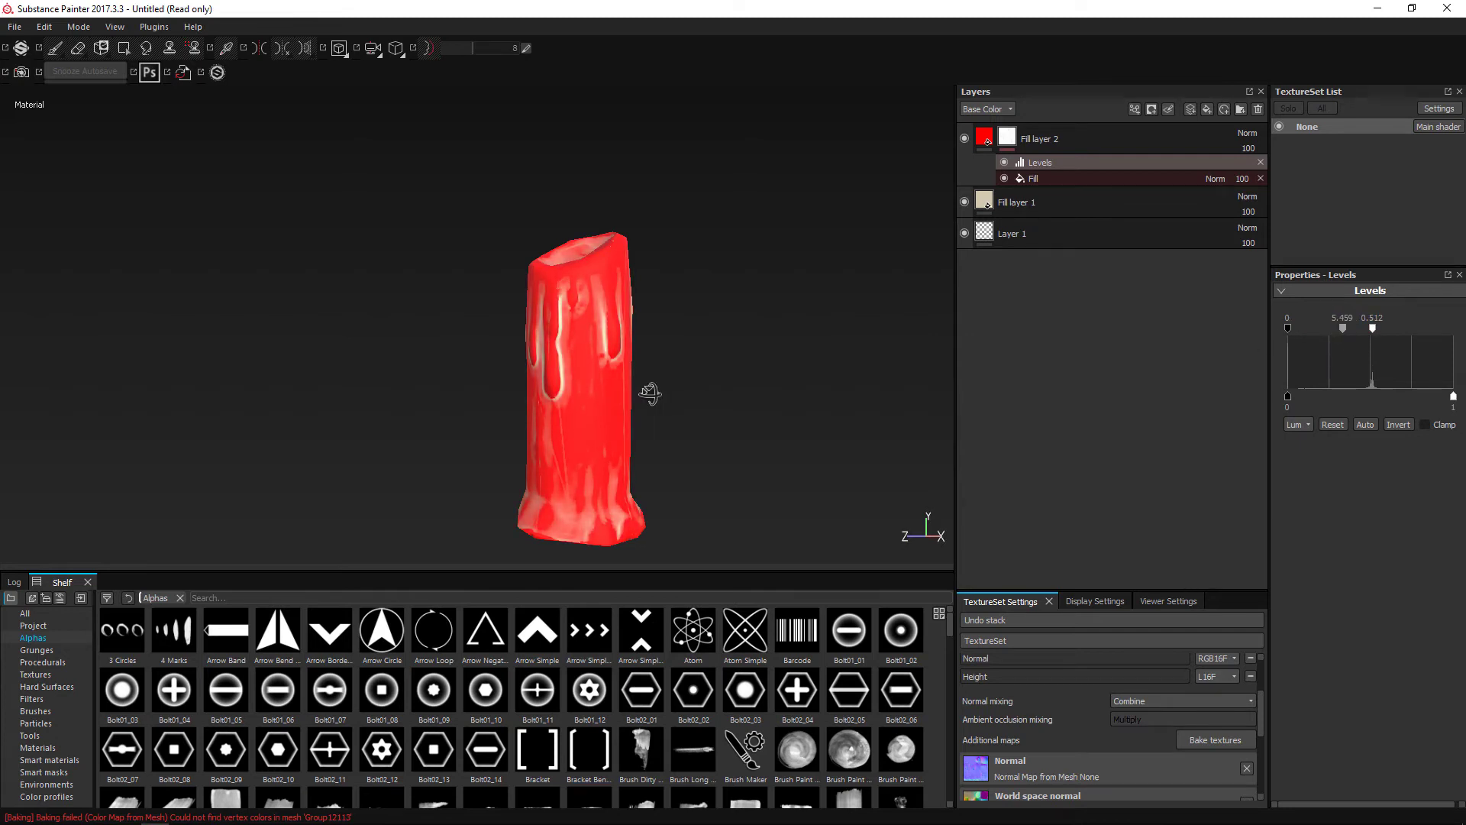
left_click_drag(650, 393, 874, 400, "alt")
left_click(1399, 426)
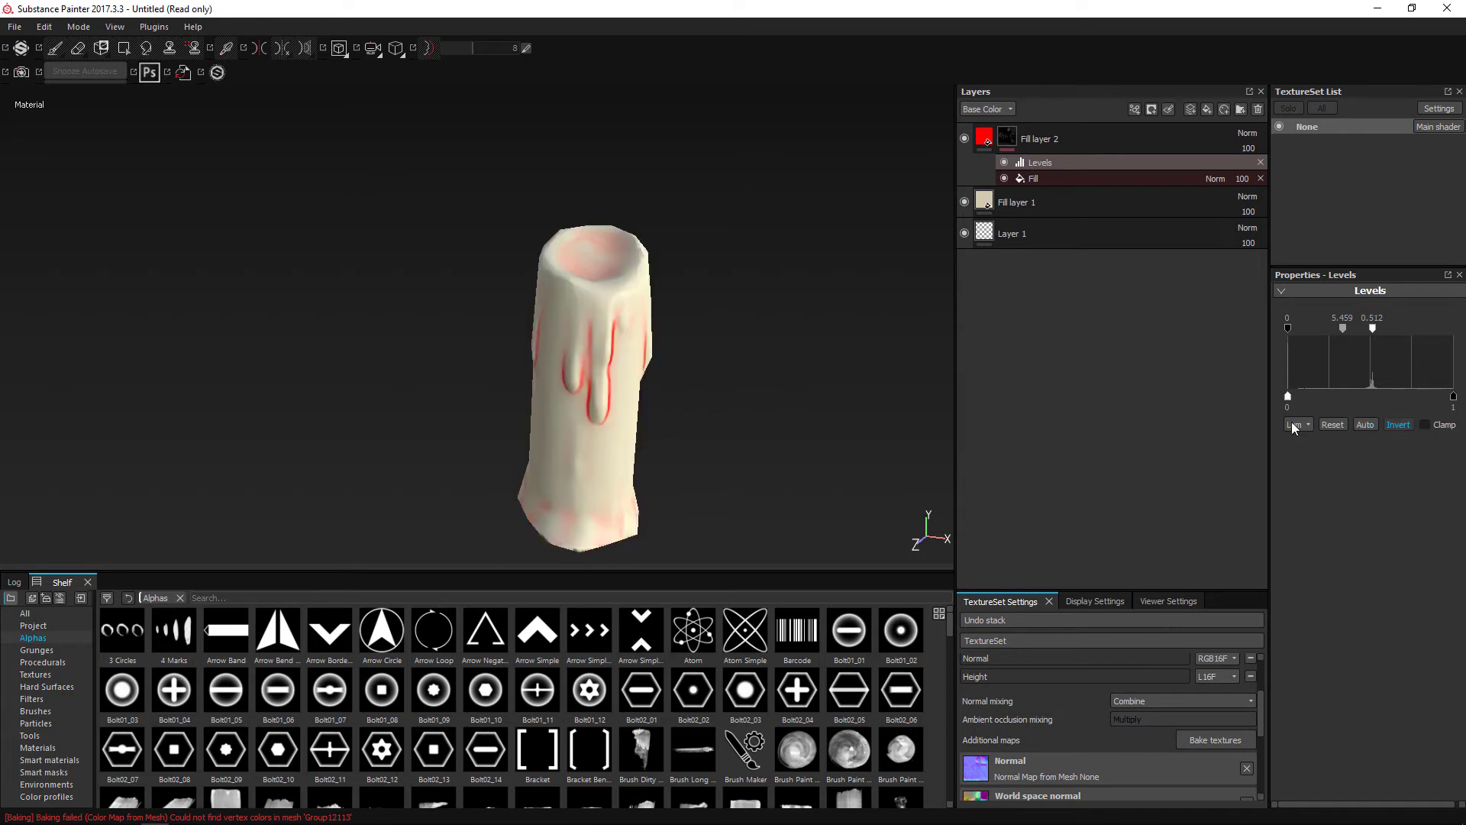
Step: Change the base color of Fill layer 2 from red to black
left_click_drag(648, 406, 588, 420, "alt")
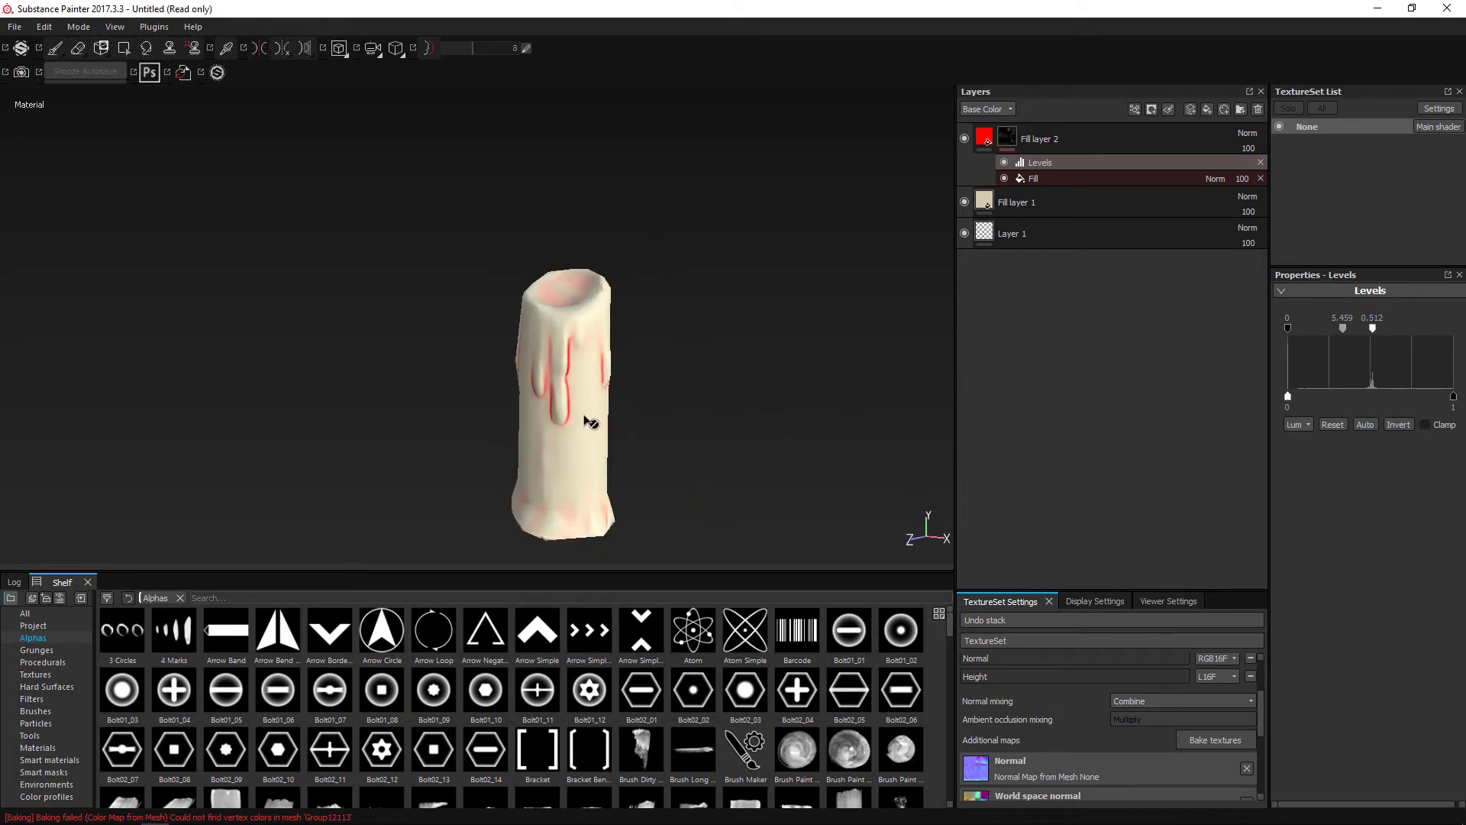
left_click(983, 145)
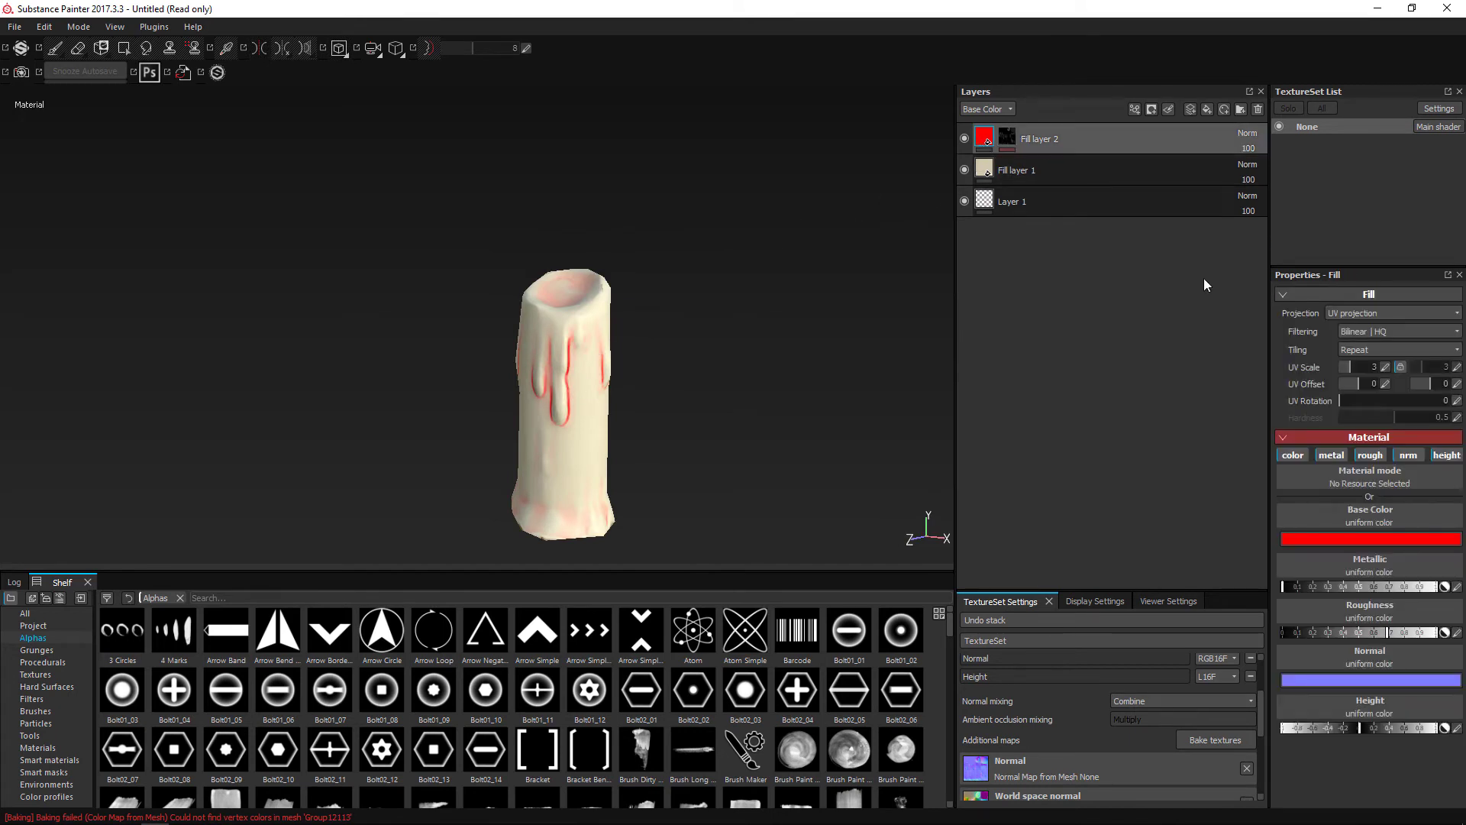
left_click(1351, 534)
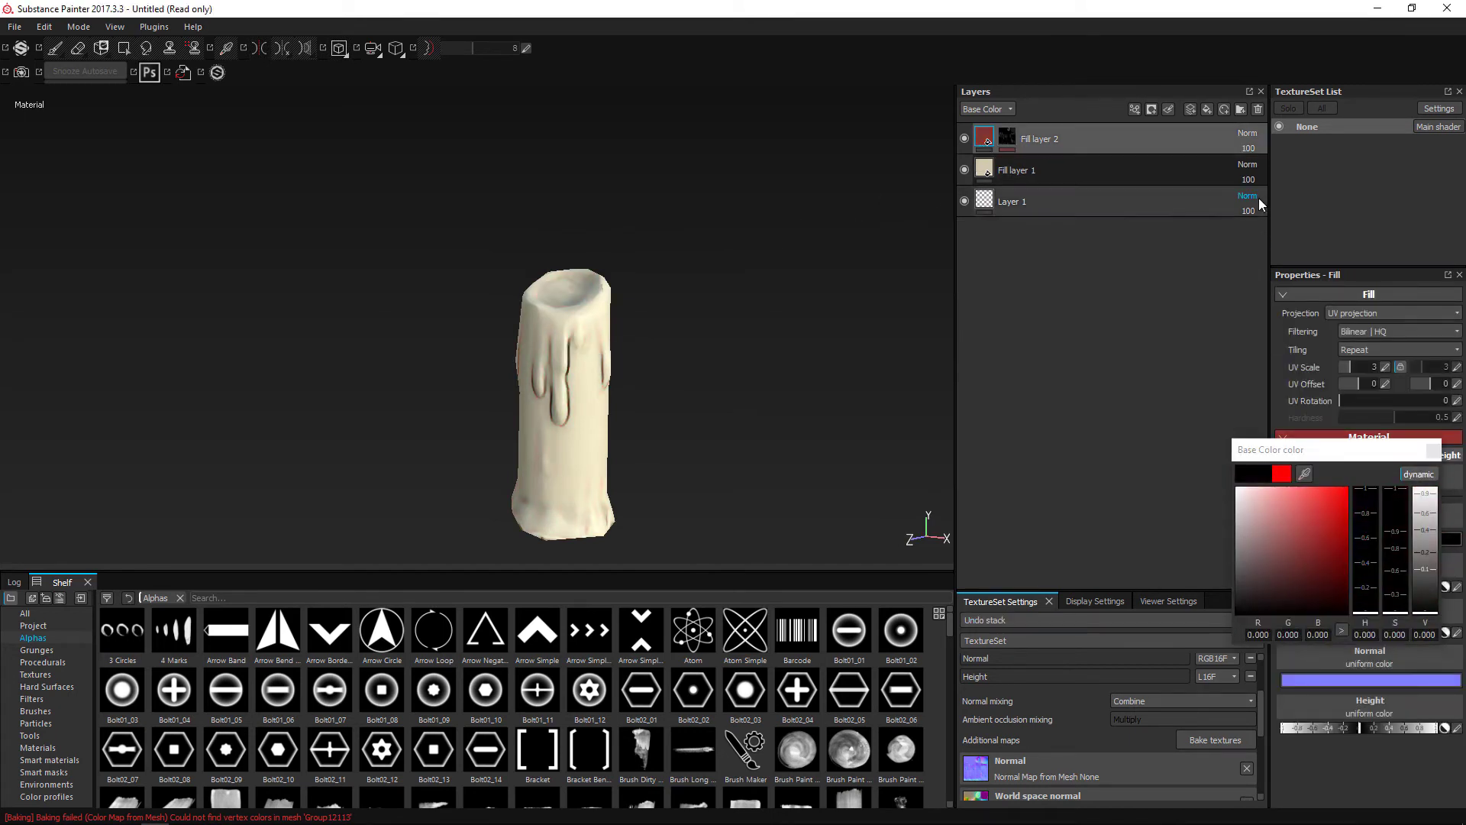
Step: Set Fill layer 2 to the Linear burn blend mode at 25 opacity and check the shading around the candle
left_click(1247, 134)
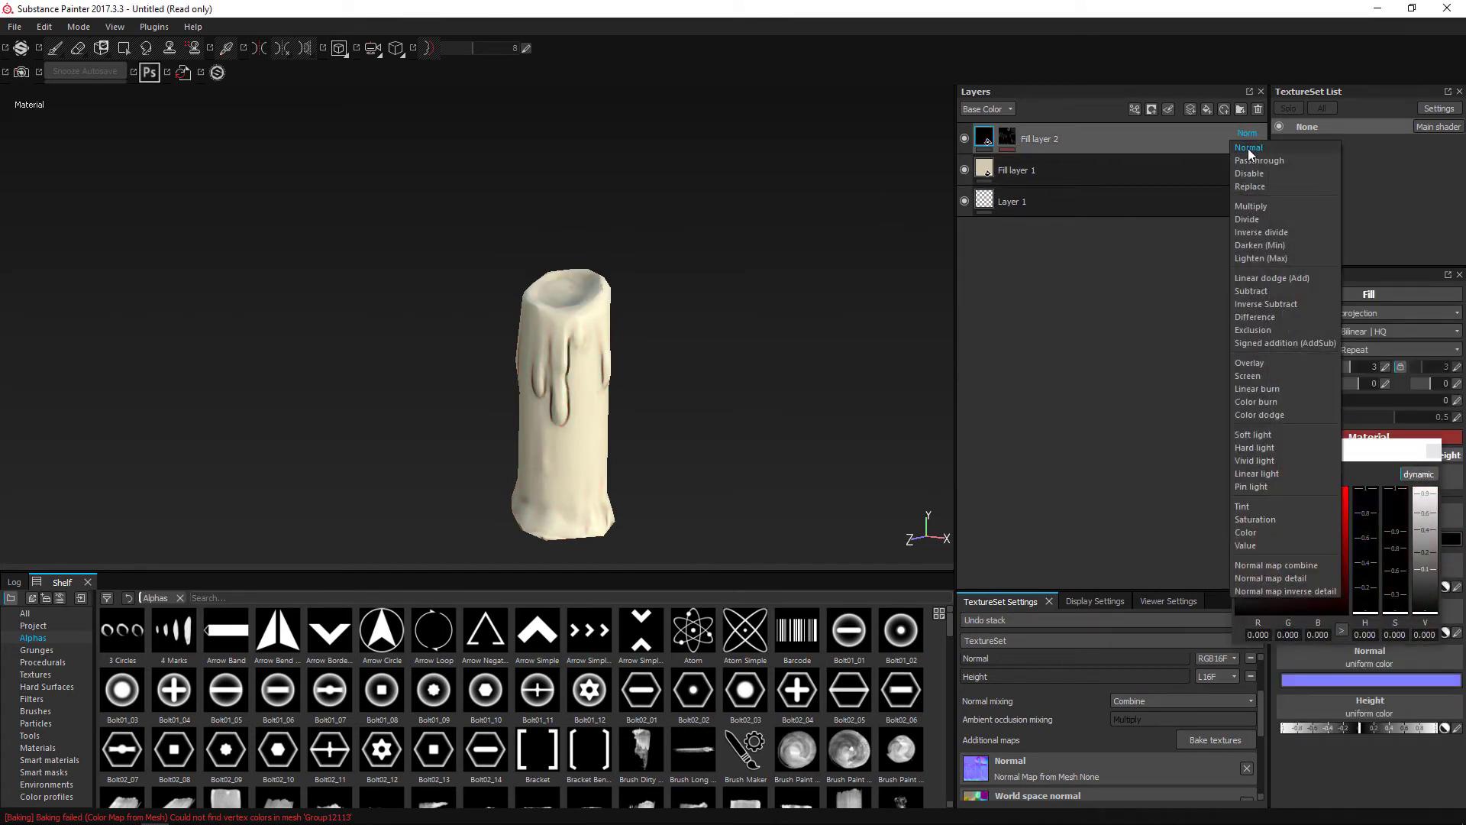
left_click(1273, 393)
left_click_drag(1262, 163, 1245, 168)
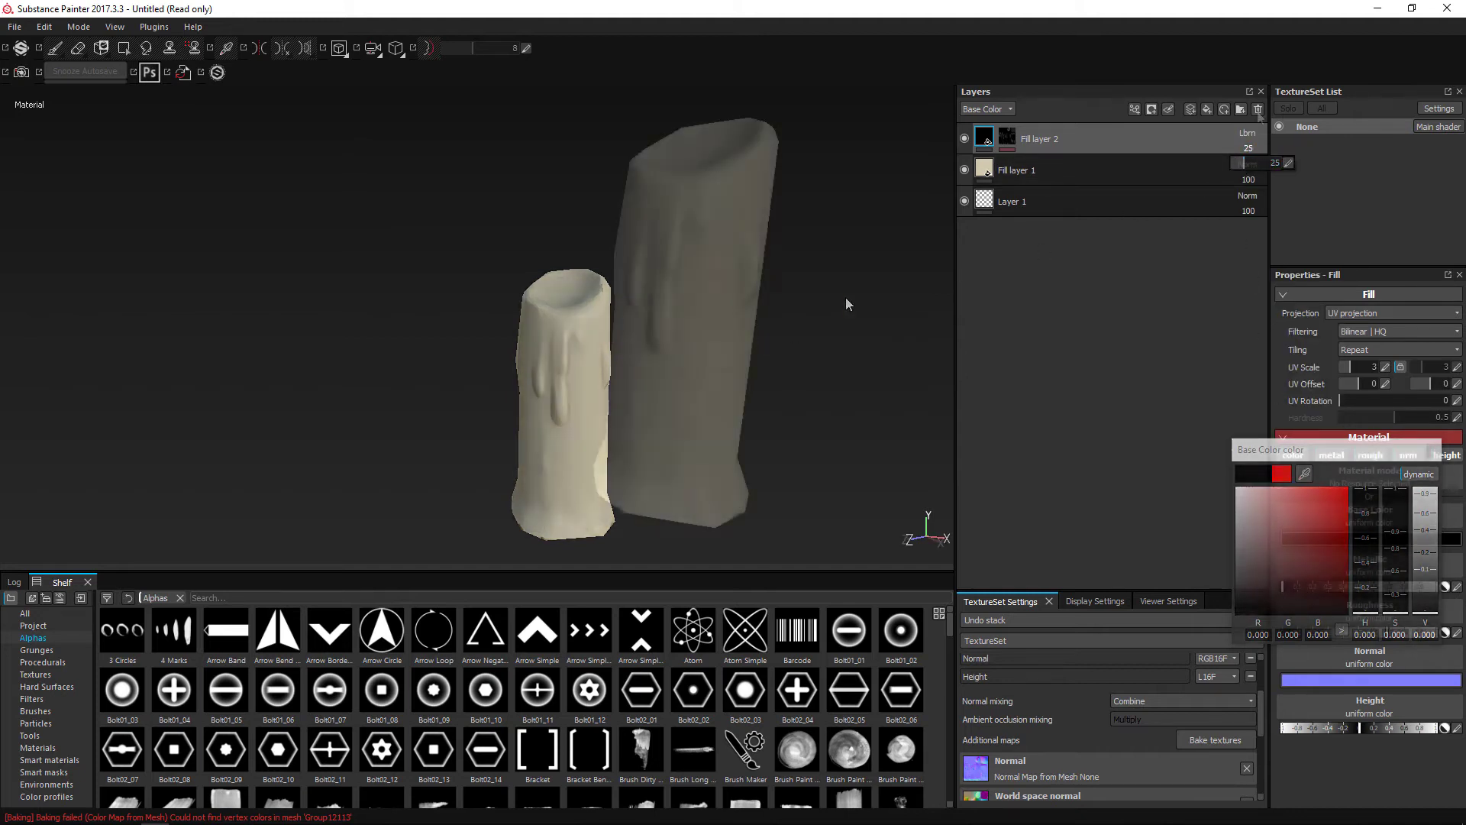
left_click_drag(844, 304, 710, 403, "alt")
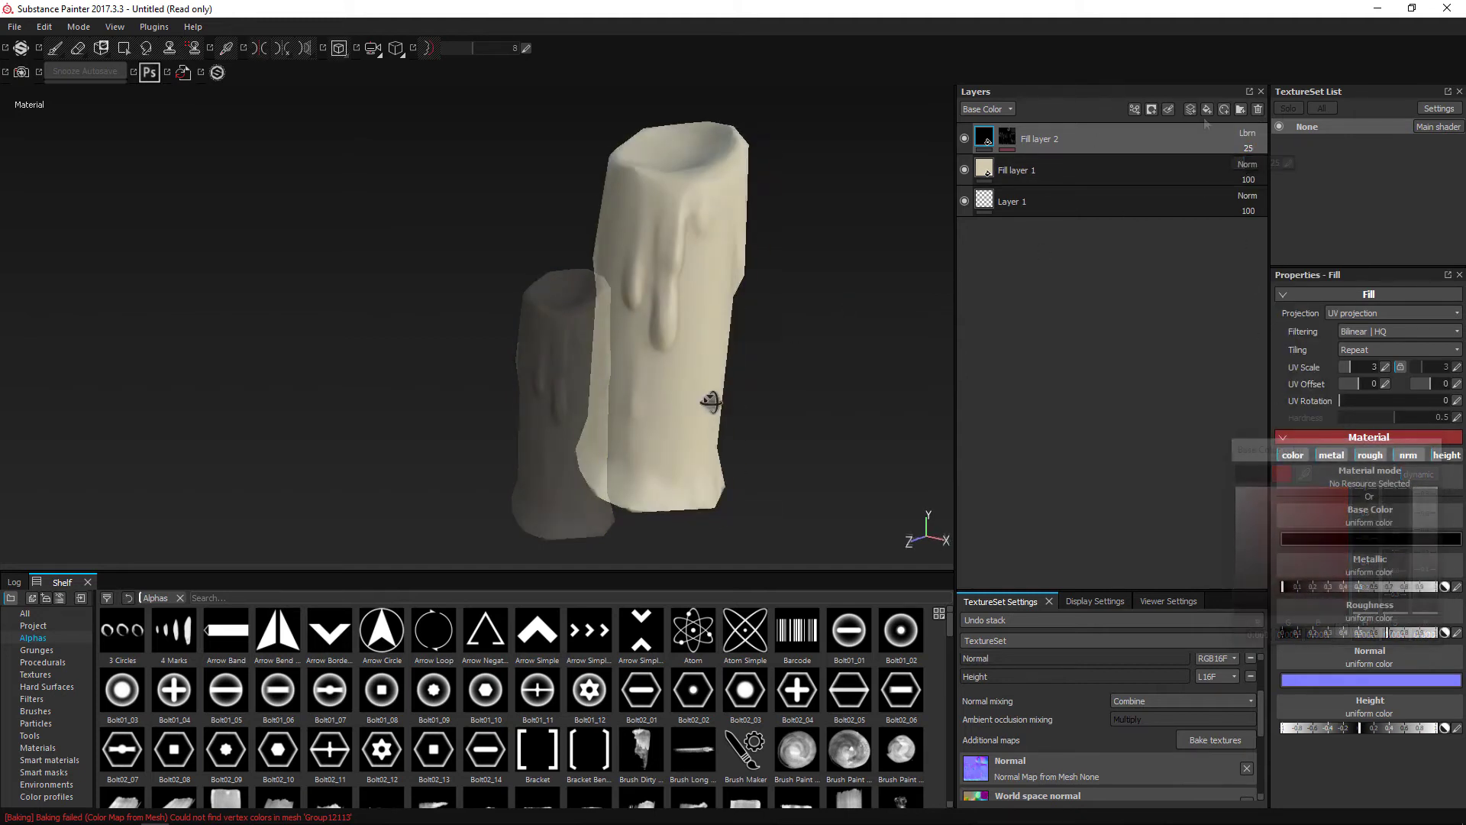
right_click_drag(710, 402, 532, 227, "alt")
left_click_drag(539, 228, 735, 417, "alt")
right_click_drag(729, 411, 818, 479, "alt")
left_click_drag(643, 372, 783, 347, "alt")
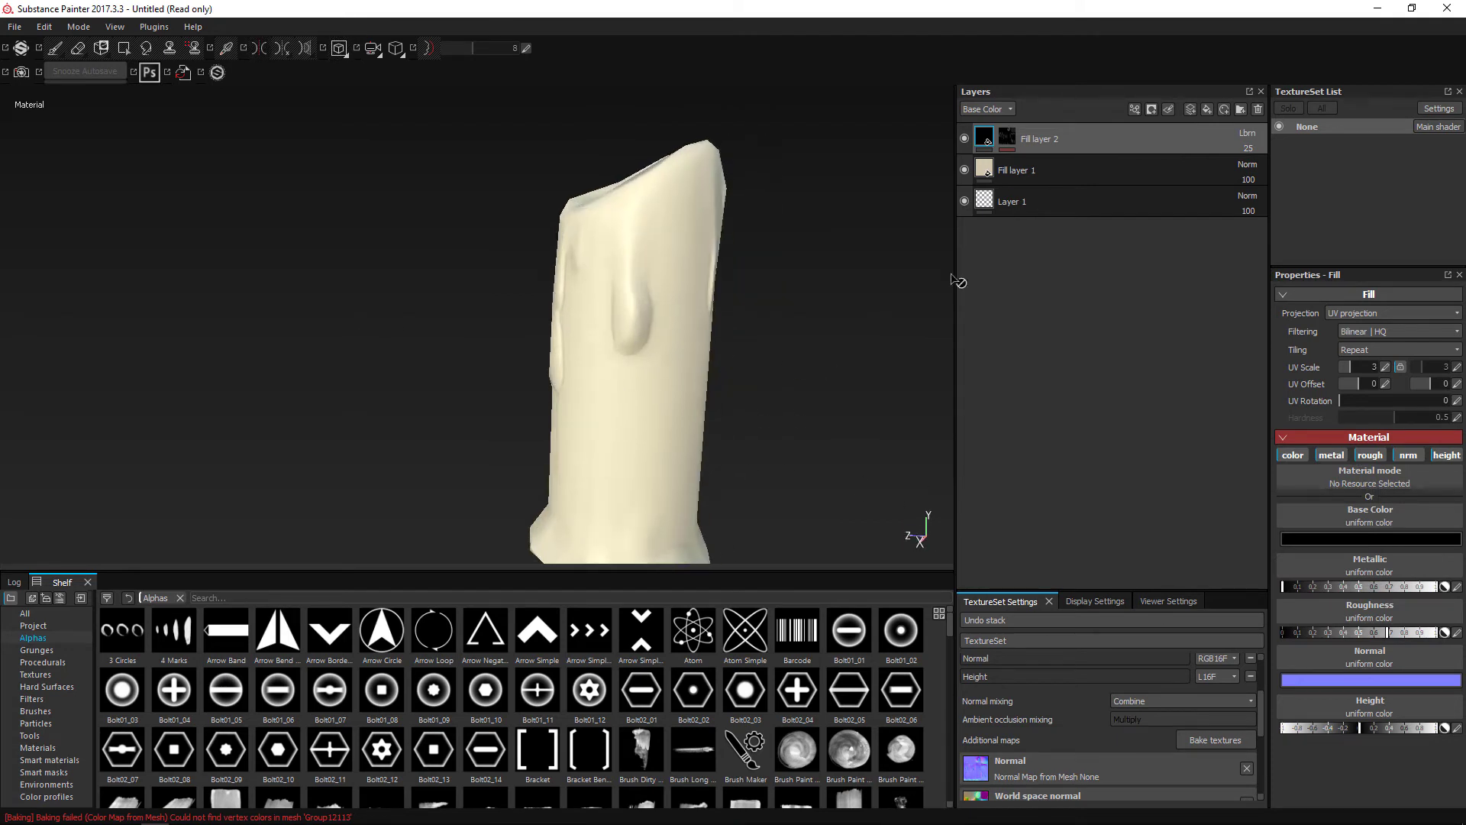
Step: Add a Blur filter to the mask of Fill layer 2 with a blur intensity of 1.63
left_click(1007, 138)
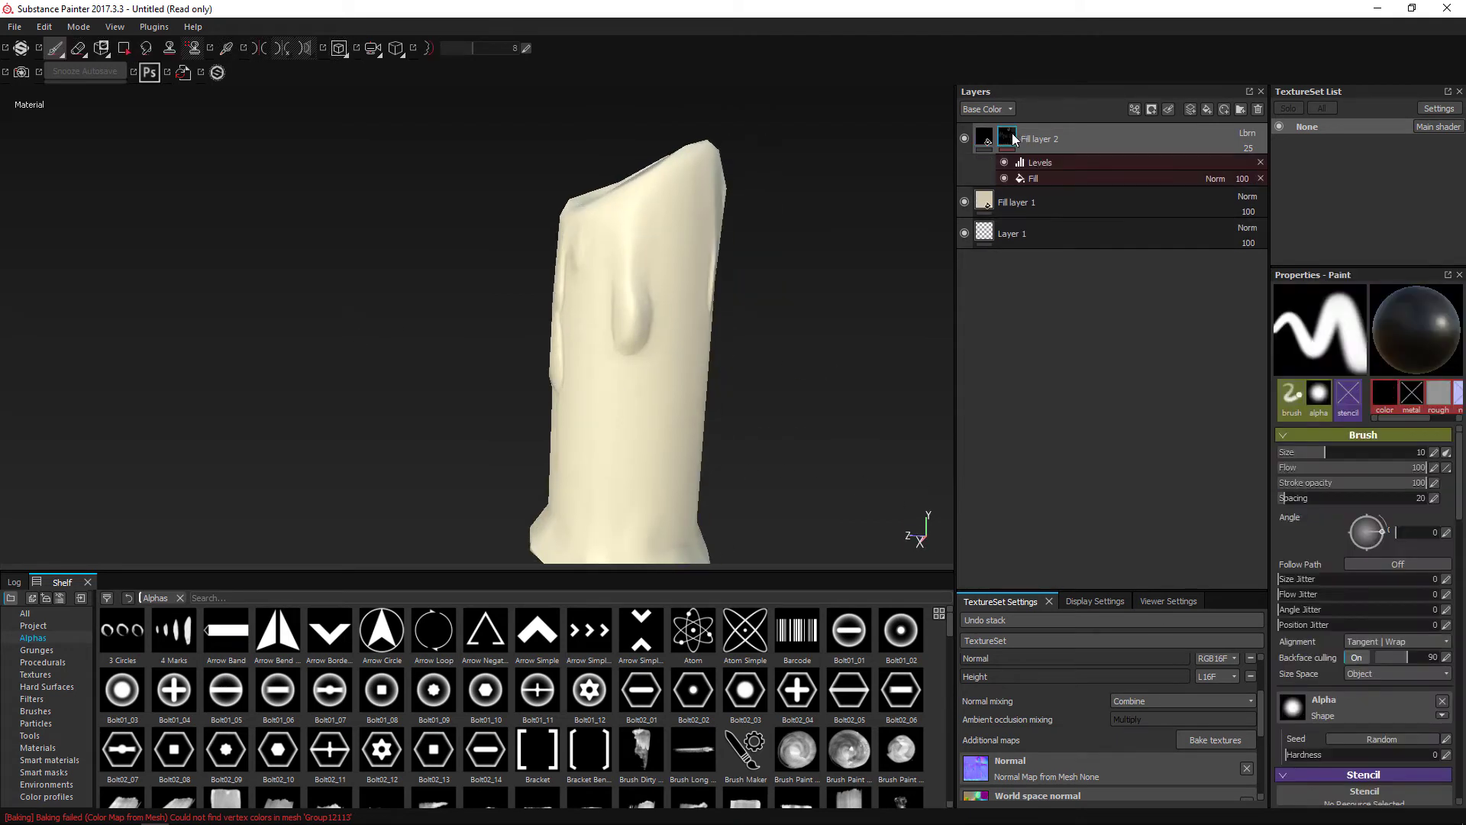
right_click(1013, 136)
left_click(1070, 537)
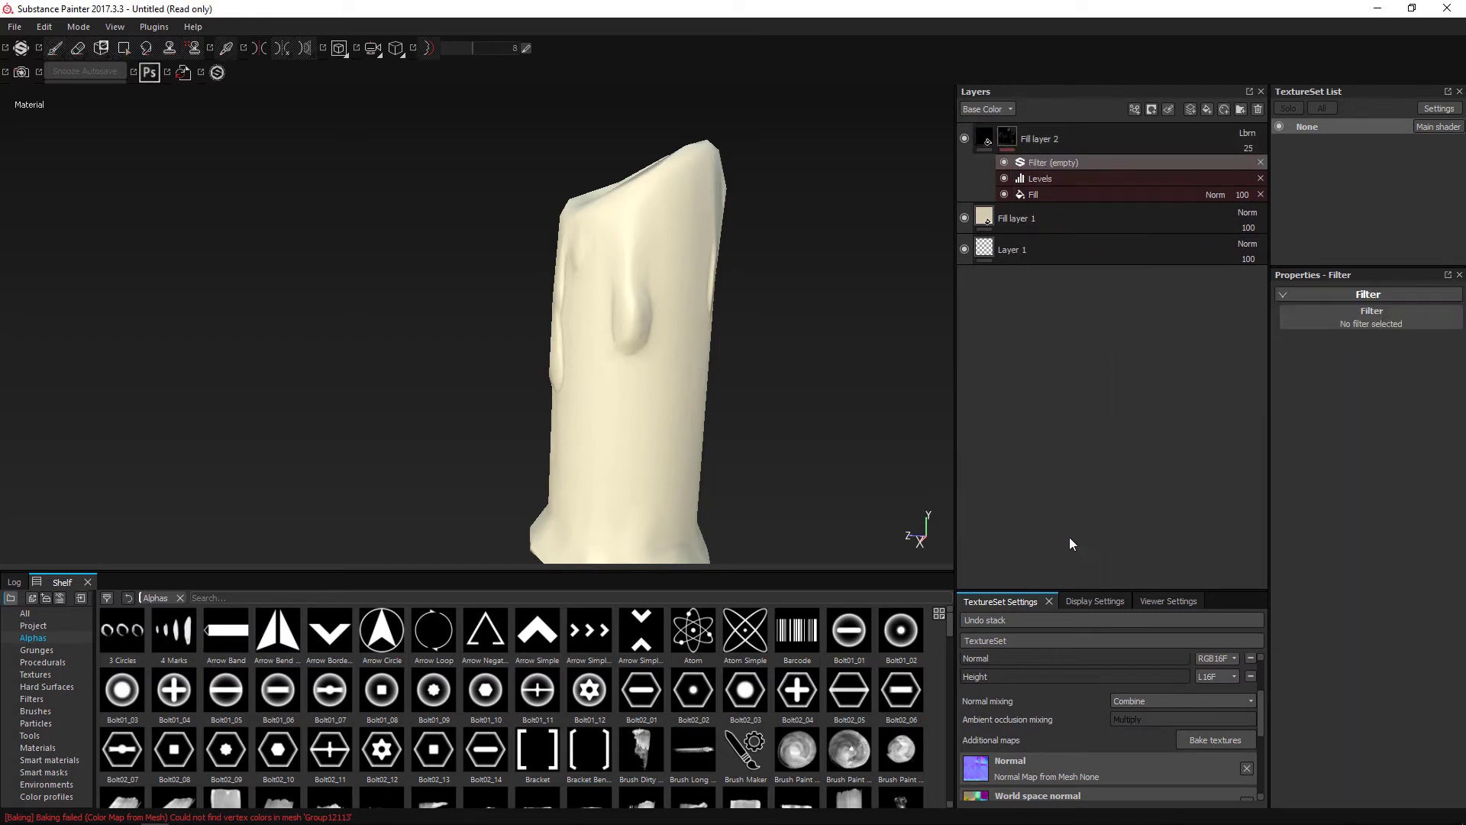
left_click(1332, 313)
left_click(1389, 365)
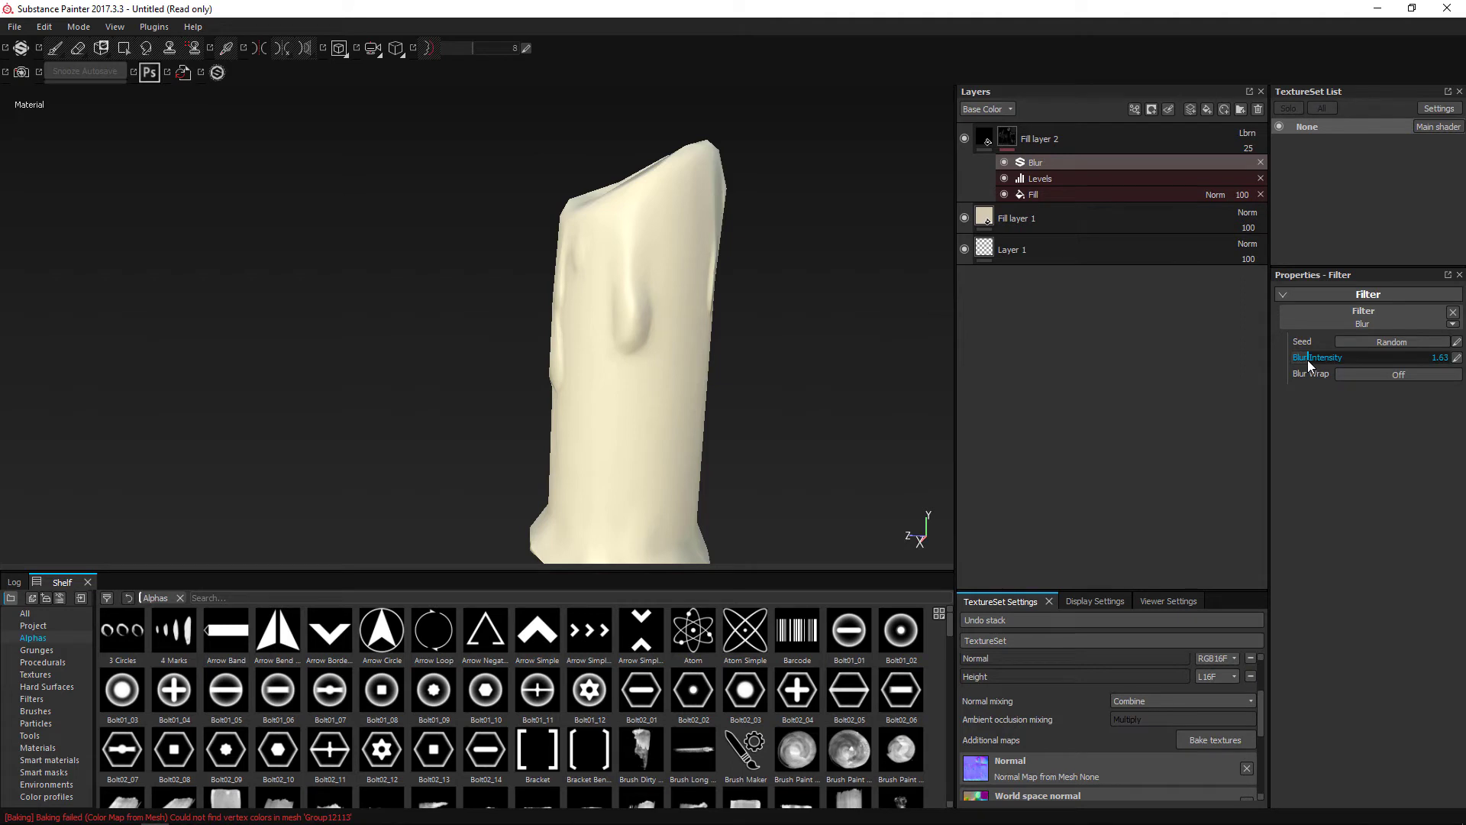
Step: Set the opacity of Fill layer 2 to 70
left_click(1248, 148)
left_click_drag(1247, 151, 1257, 165)
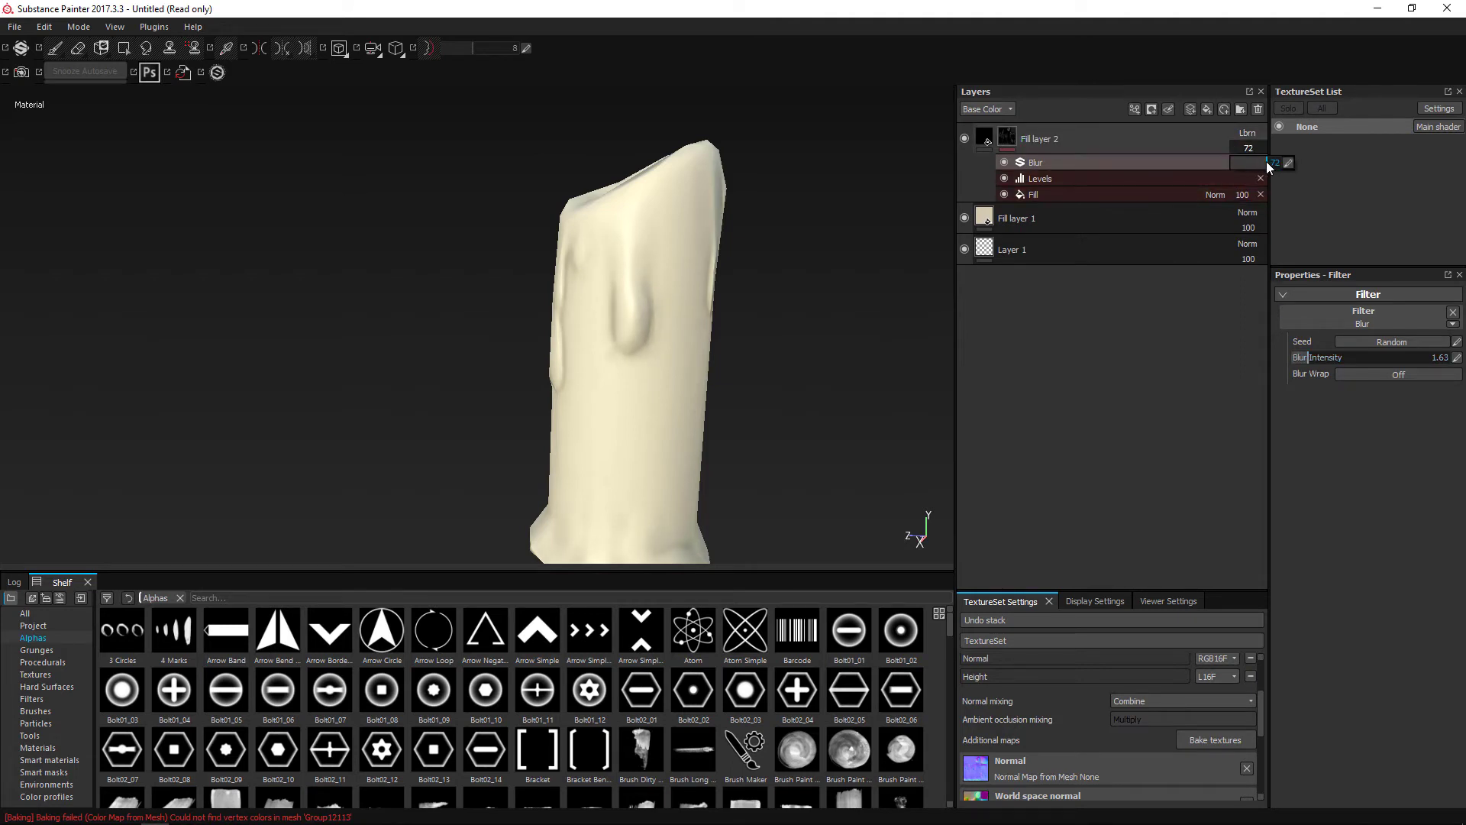
scroll(767, 399, "down", 6)
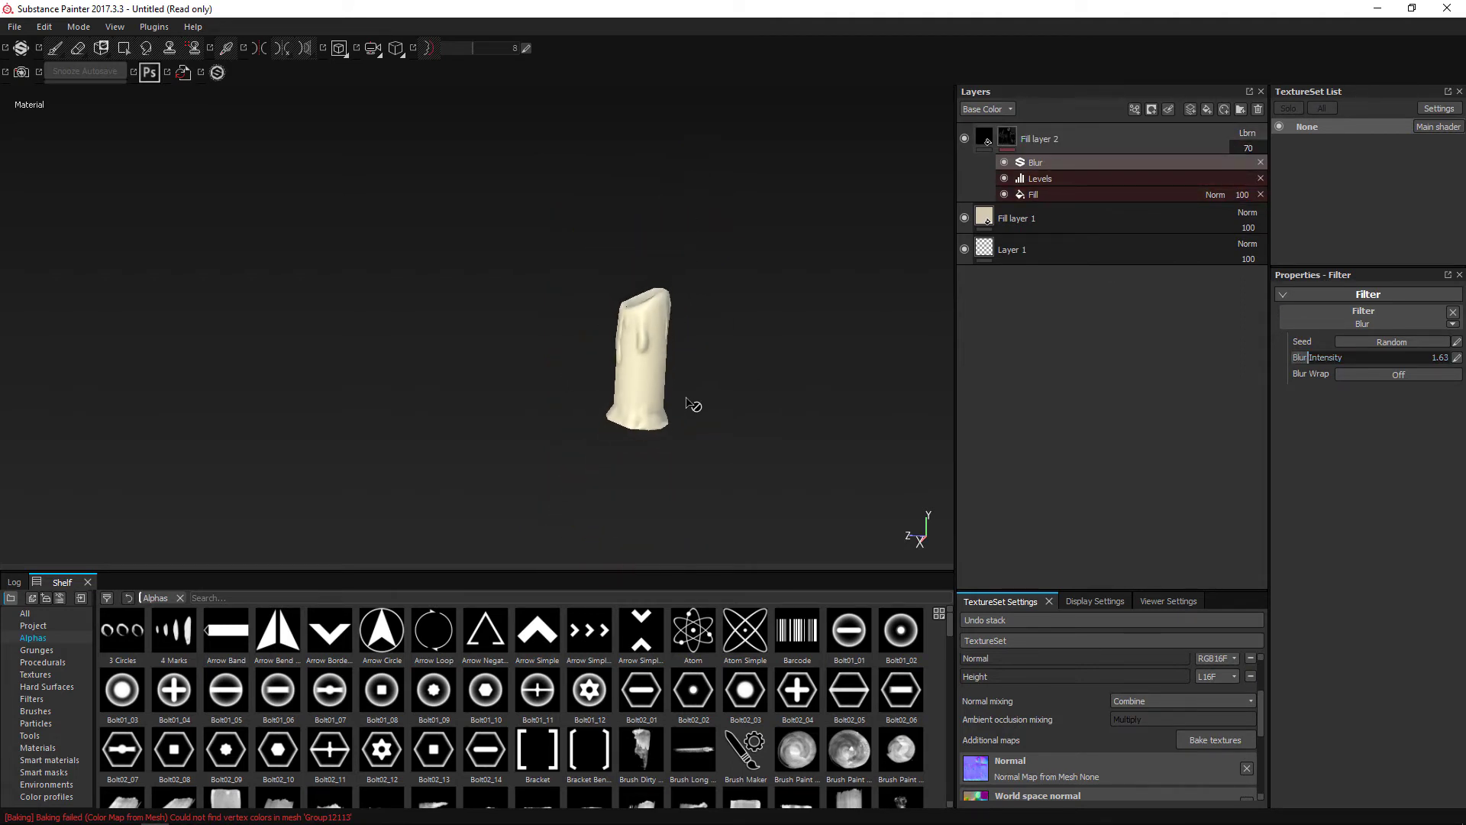
left_click_drag(556, 420, 909, 435, "alt")
scroll(909, 435, "up", 2)
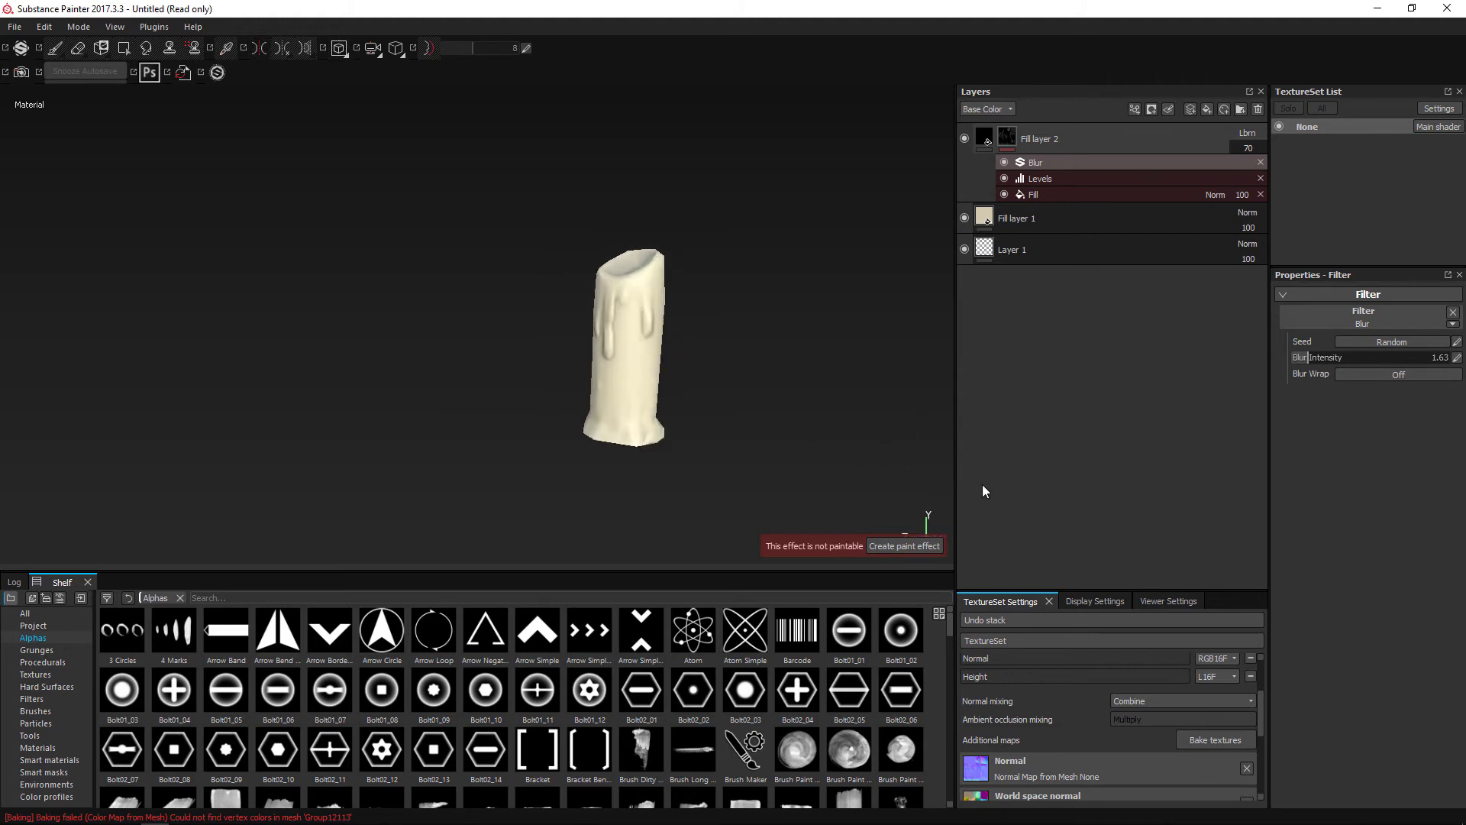
Step: Set the blend mode of Fill layer 2 to Overlay and check the candle from several sides
left_click(1248, 134)
left_click(1248, 134)
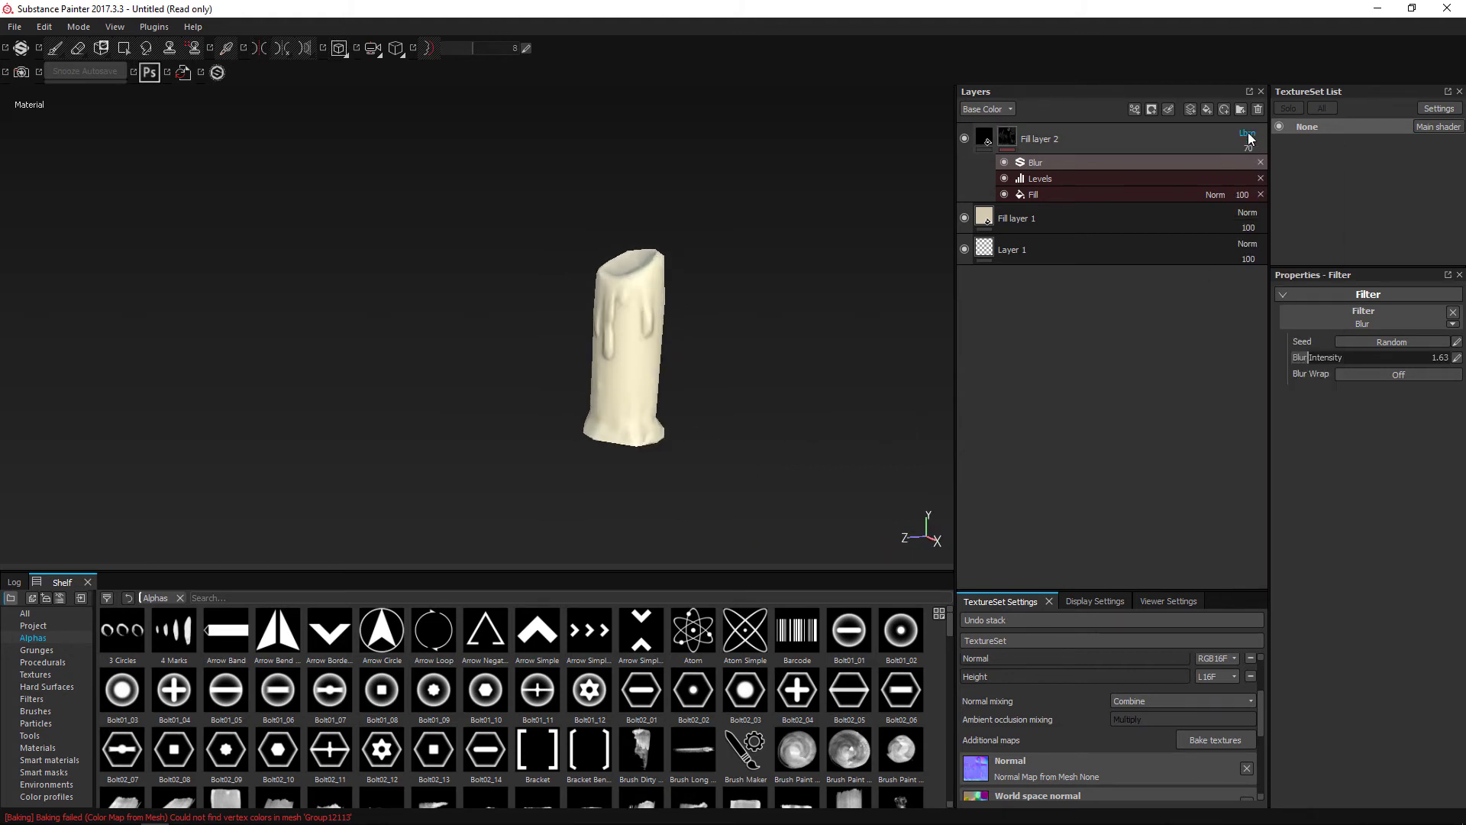
left_click(1248, 134)
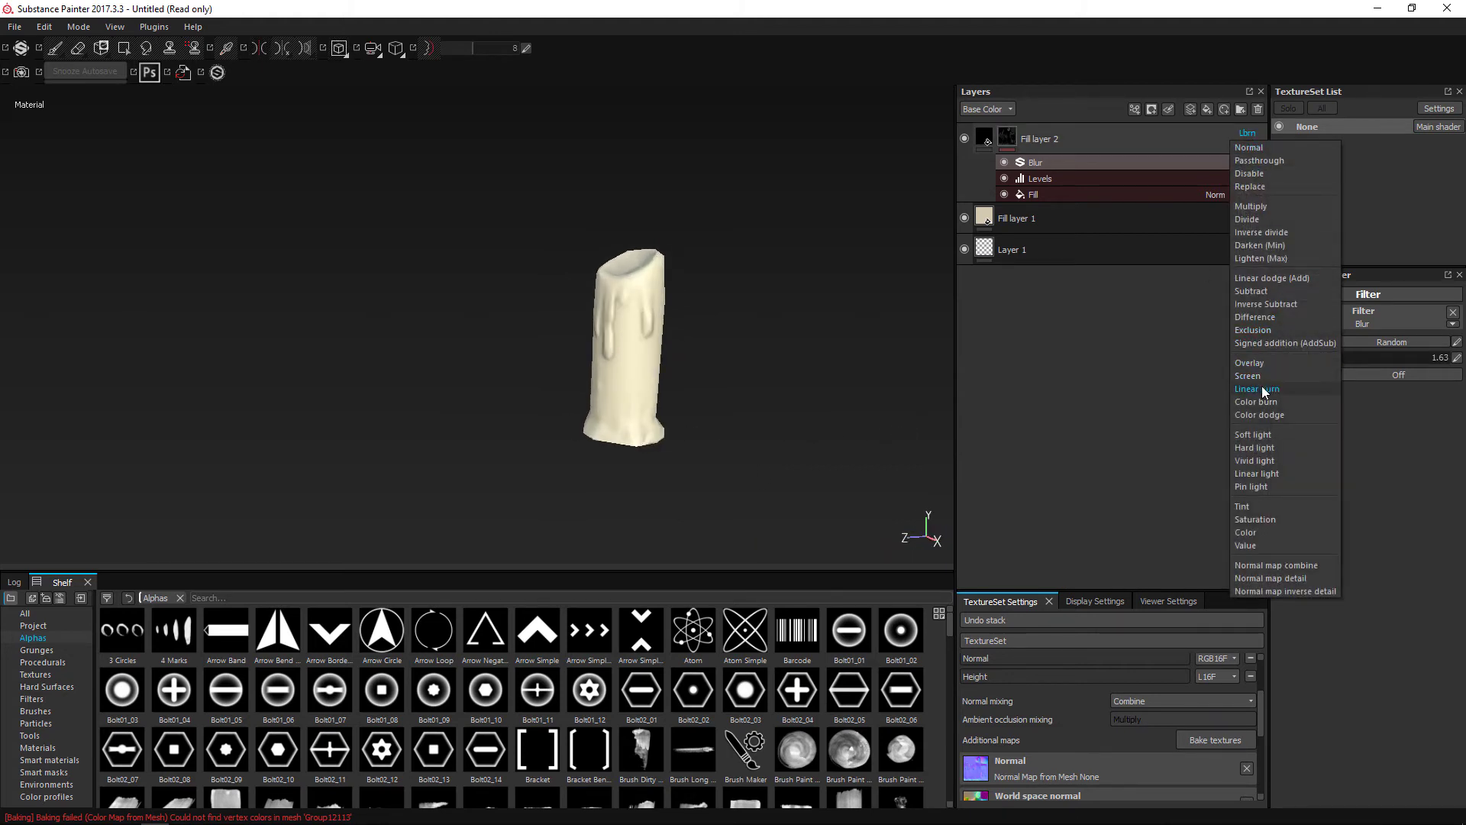
left_click(1258, 364)
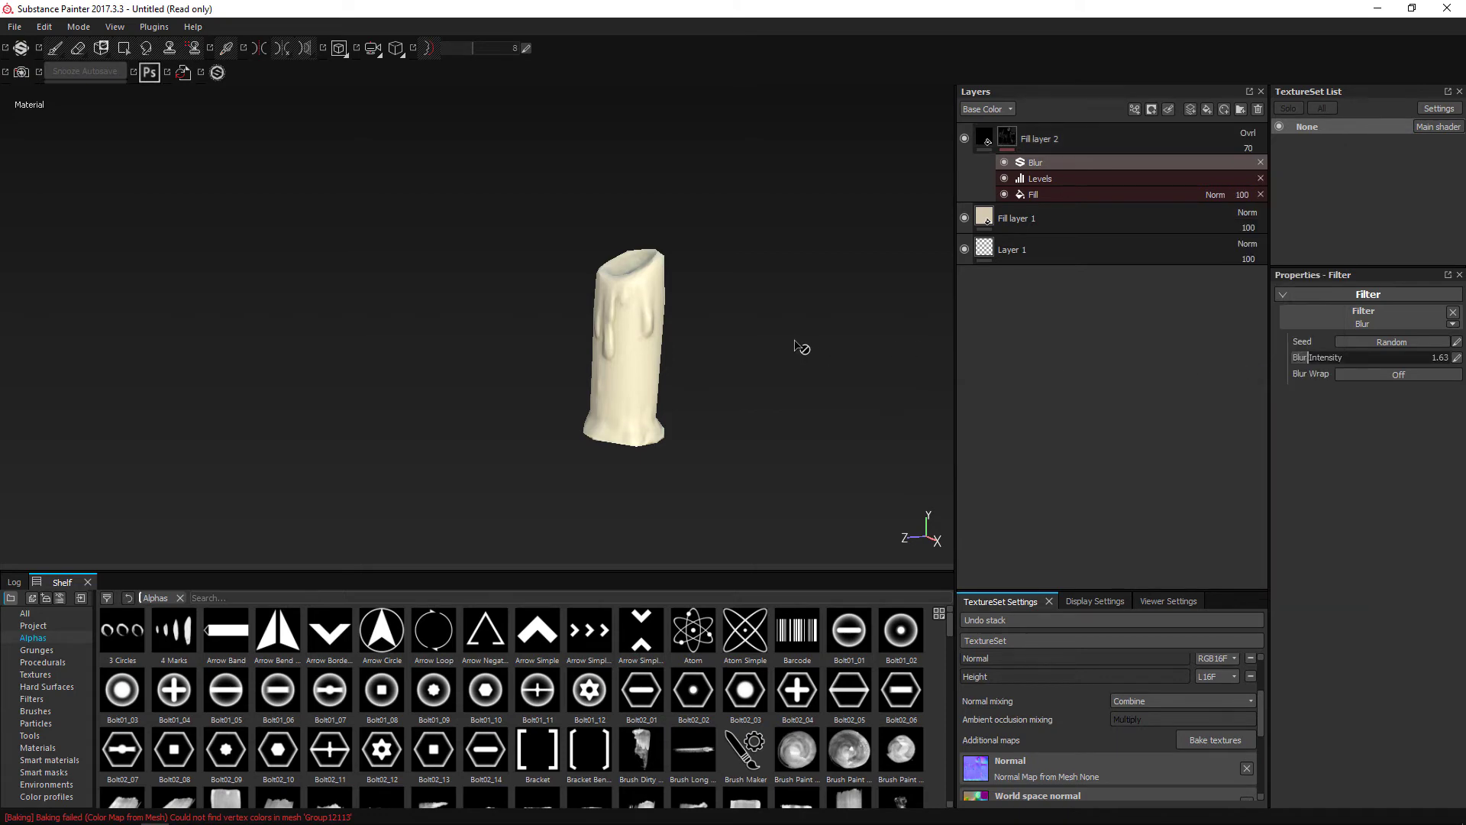
left_click_drag(749, 403, 789, 409, "alt")
middle_click_drag(789, 409, 723, 481, "alt")
right_click_drag(723, 481, 694, 467, "alt")
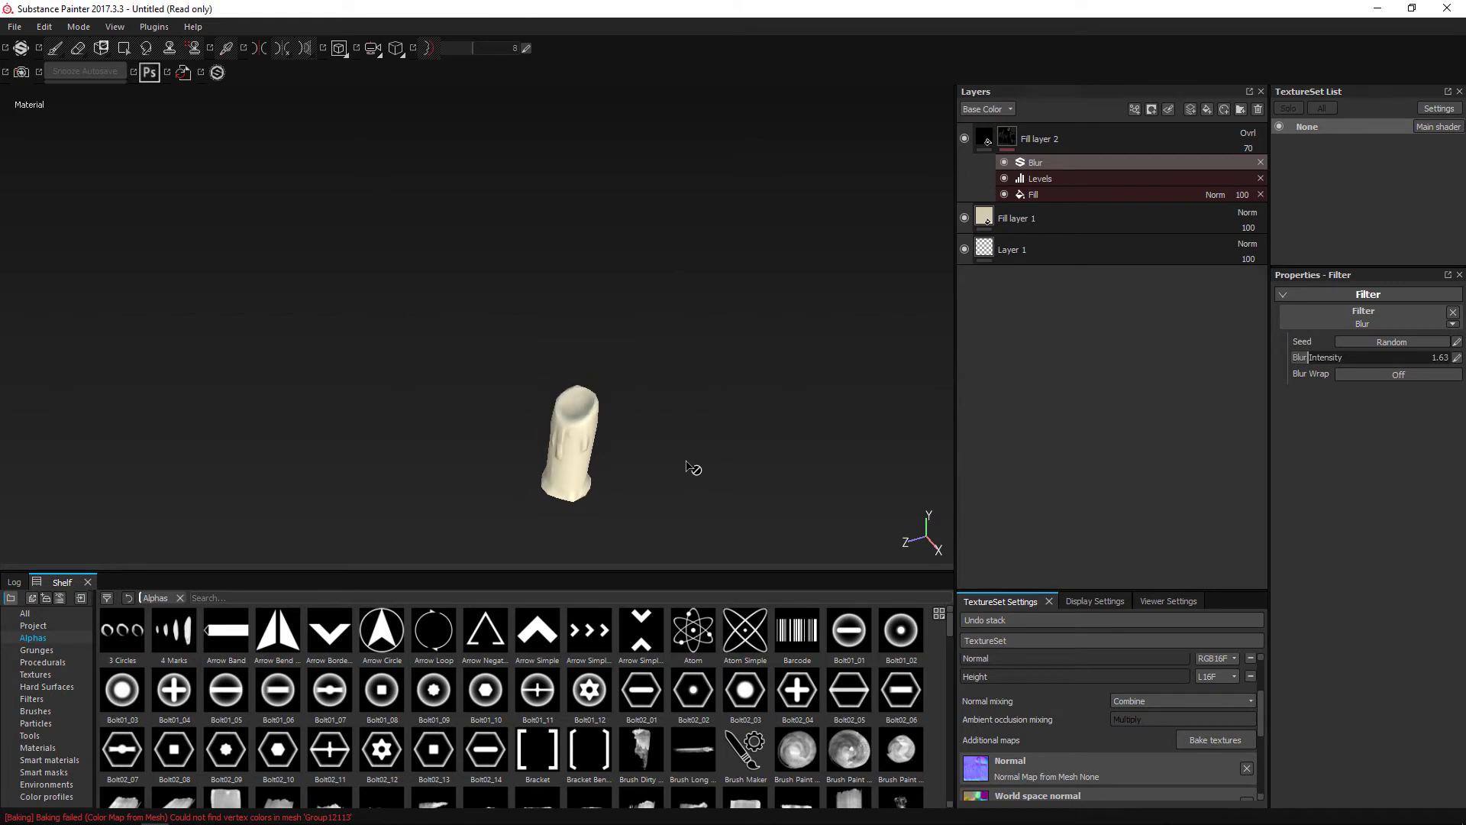
left_click_drag(694, 466, 540, 389, "alt")
right_click_drag(540, 389, 597, 365, "alt")
middle_click_drag(596, 364, 597, 322, "alt")
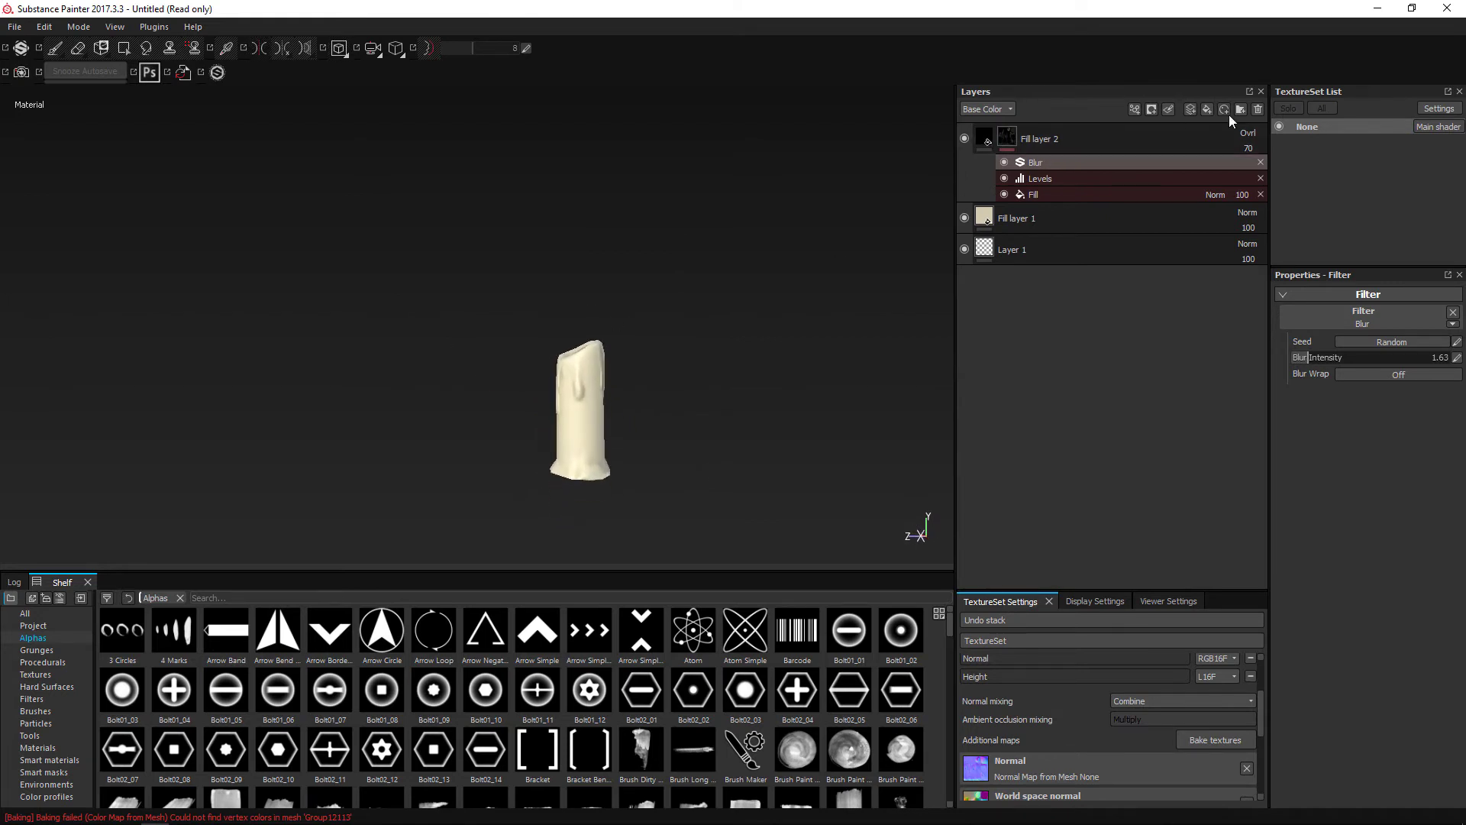
Step: Add a new fill layer at the top of the stack and add an Emissive channel to the texture set
left_click(1208, 109)
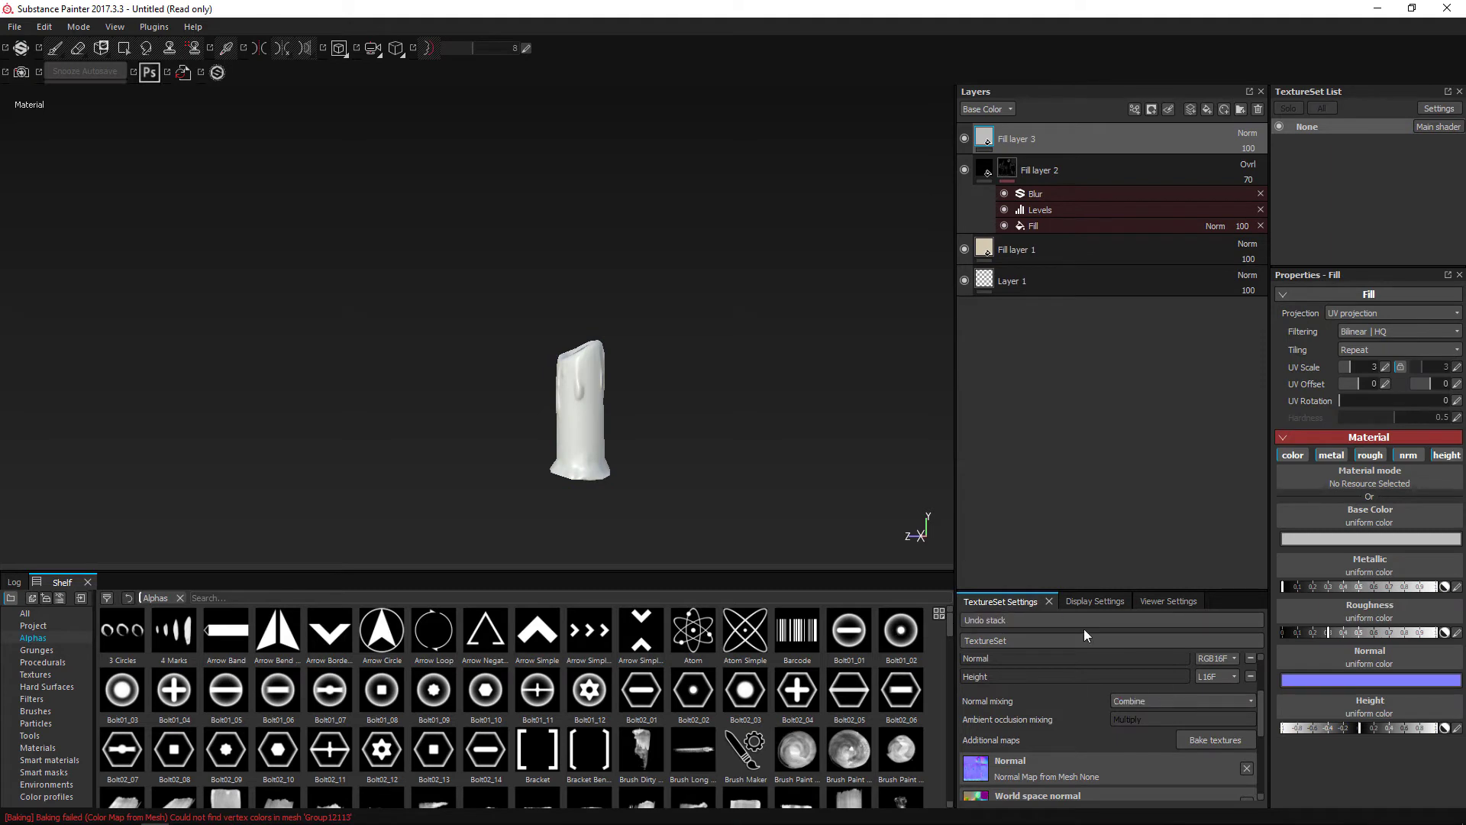
scroll(1155, 697, "up", 3)
left_click(1250, 677)
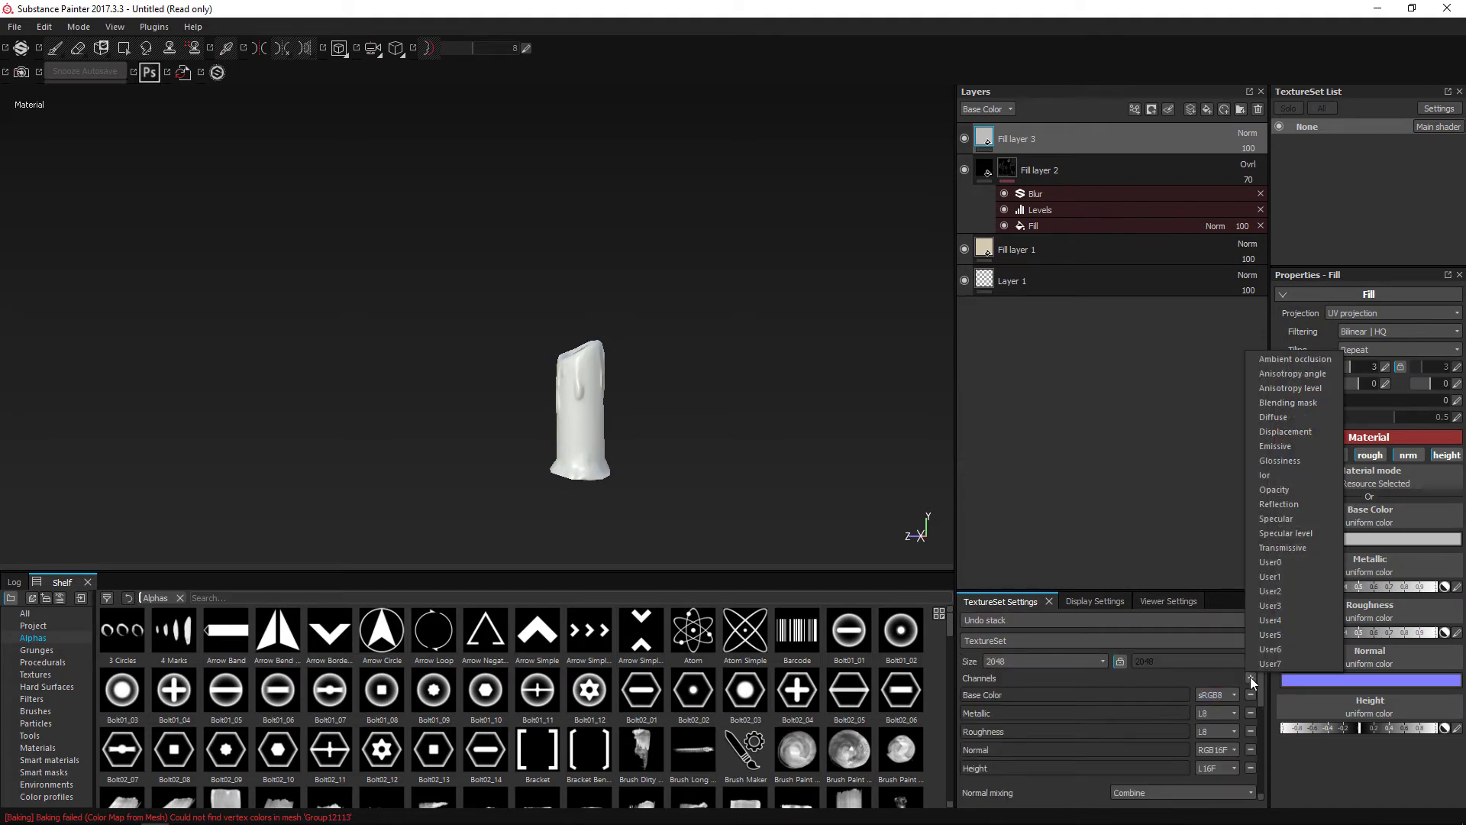
left_click(1311, 445)
Step: Turn off height, metal, color, normal and roughness on the new fill layer and enable only its emissive channel
left_click(1364, 471)
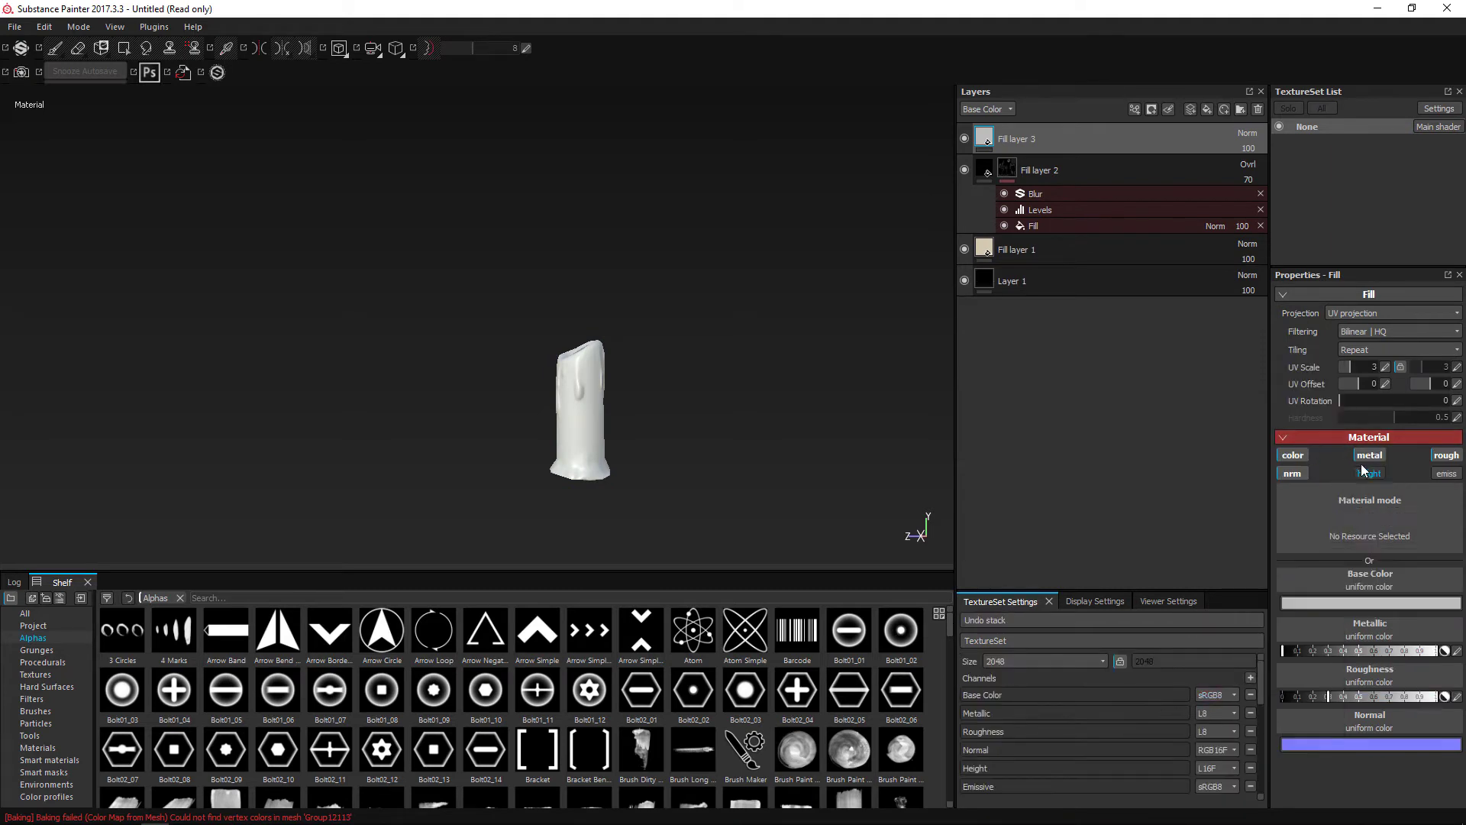
left_click(1366, 458)
left_click(1299, 458)
left_click(1299, 472)
left_click(1453, 454)
left_click(1447, 474)
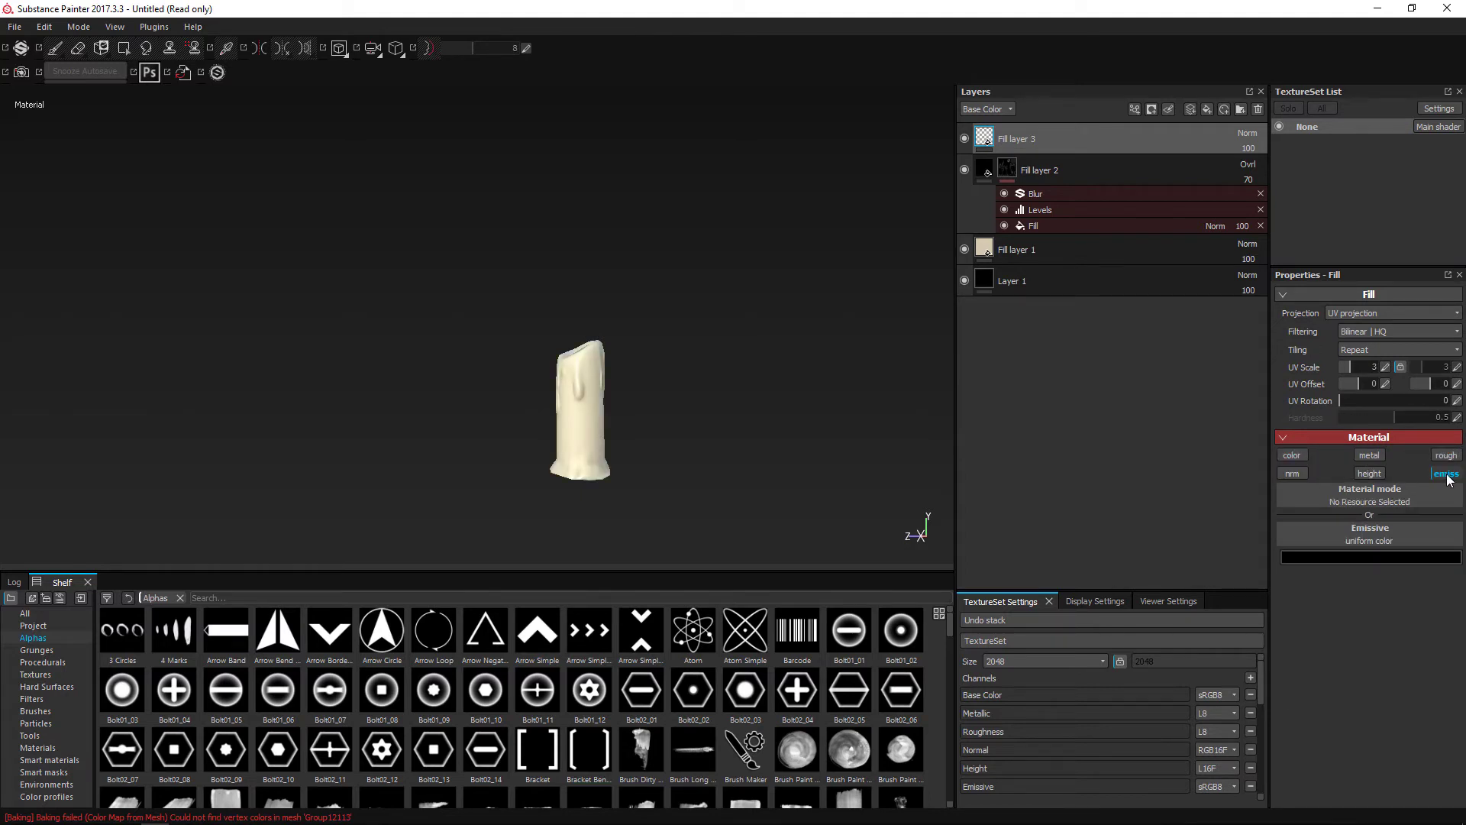
Step: Set the emissive color of Fill layer 3 to a saturated orange
left_click(1399, 570)
left_click(1340, 557)
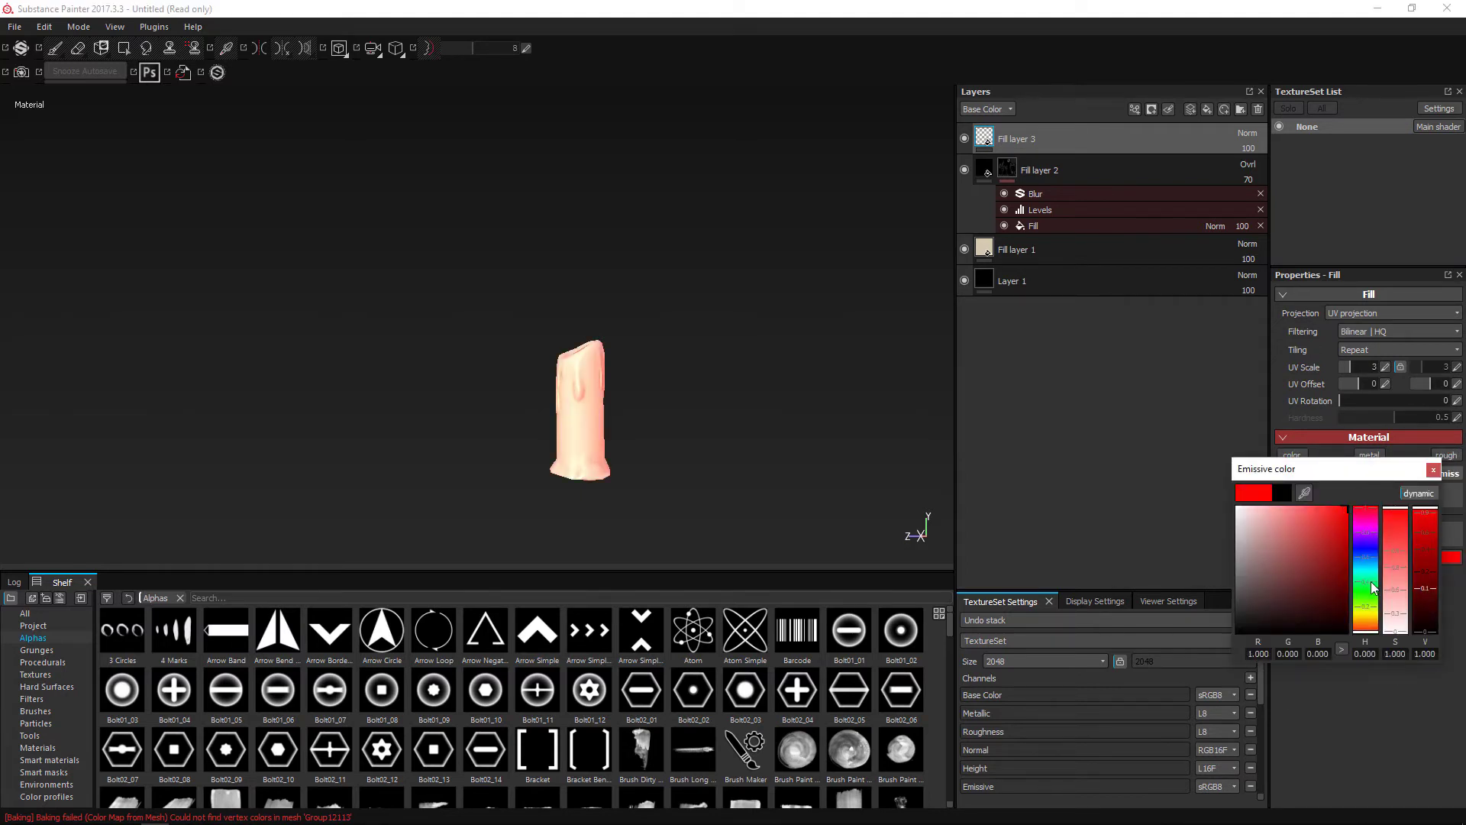
left_click(1367, 626)
mouse_move(1329, 533)
left_mouse_down()
mouse_move(1344, 553)
mouse_move(1356, 534)
mouse_move(1379, 562)
mouse_move(1388, 504)
left_mouse_up()
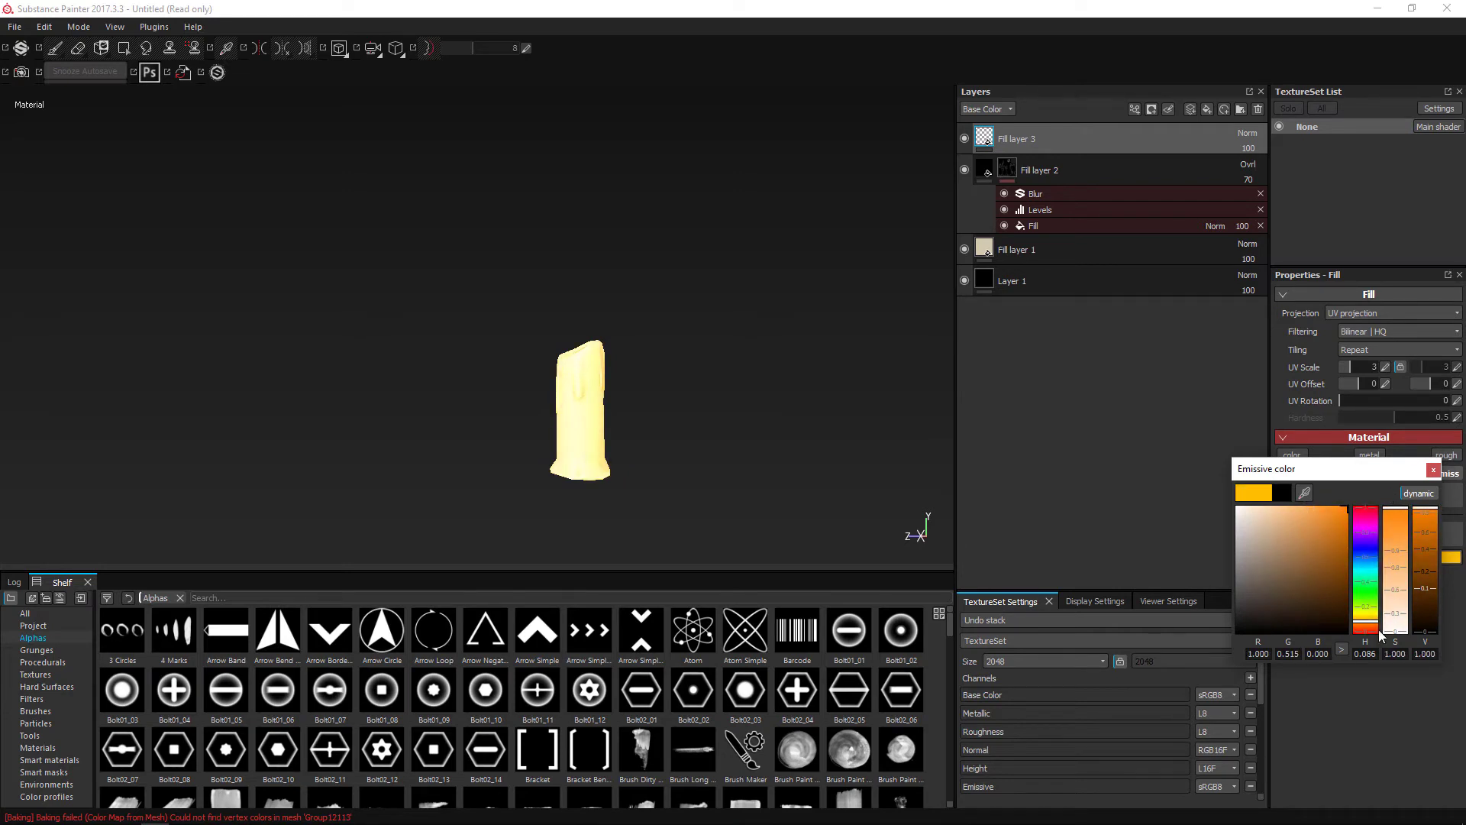
left_click_drag(1379, 635, 1376, 631)
left_click(1435, 471)
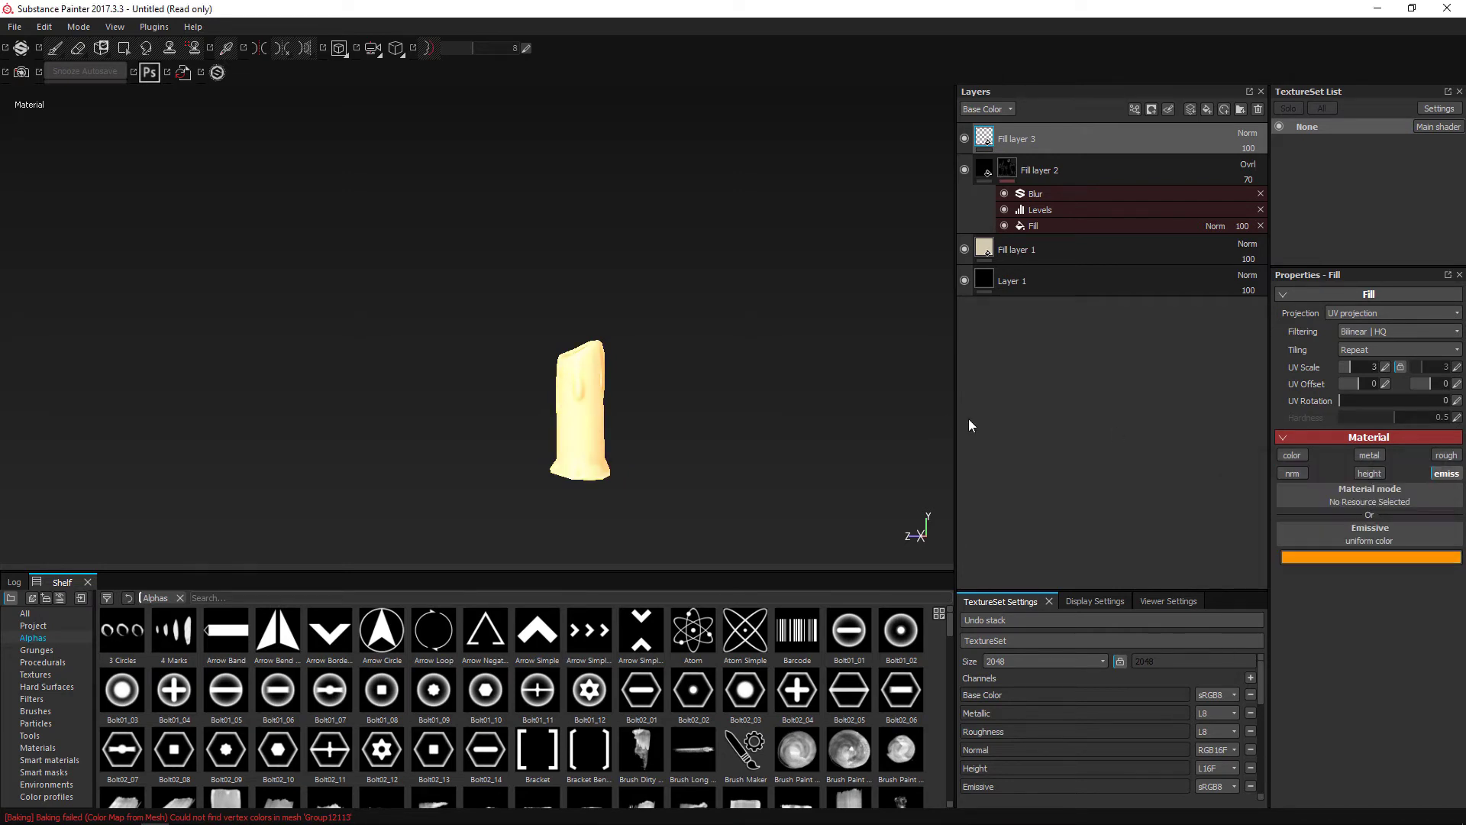
Step: Add a black mask to the orange emissive fill layer
left_click_drag(650, 405, 615, 429, "alt")
scroll(588, 420, "up", 3)
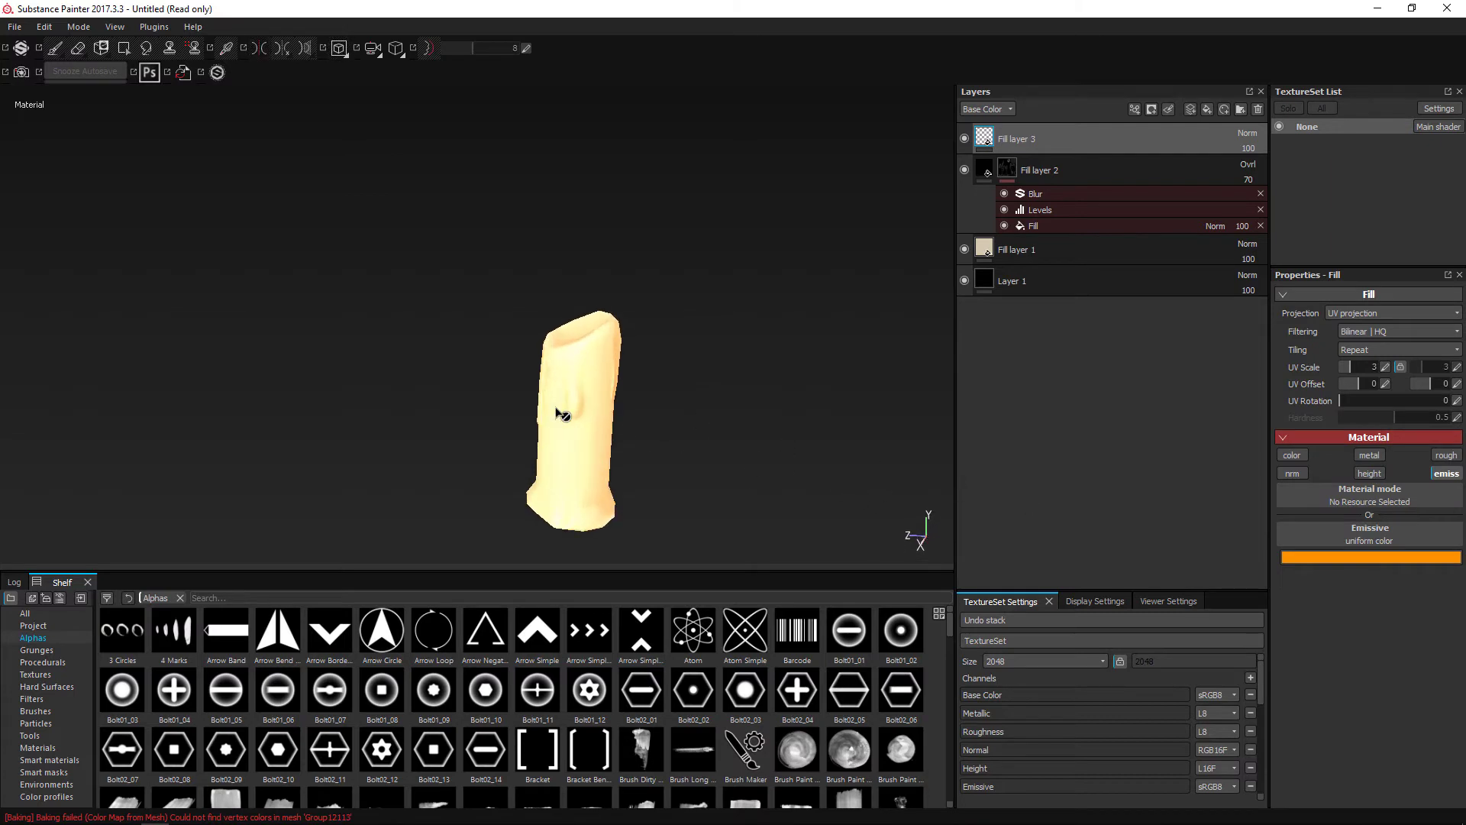
left_click_drag(703, 380, 794, 355, "alt")
right_click(1033, 130)
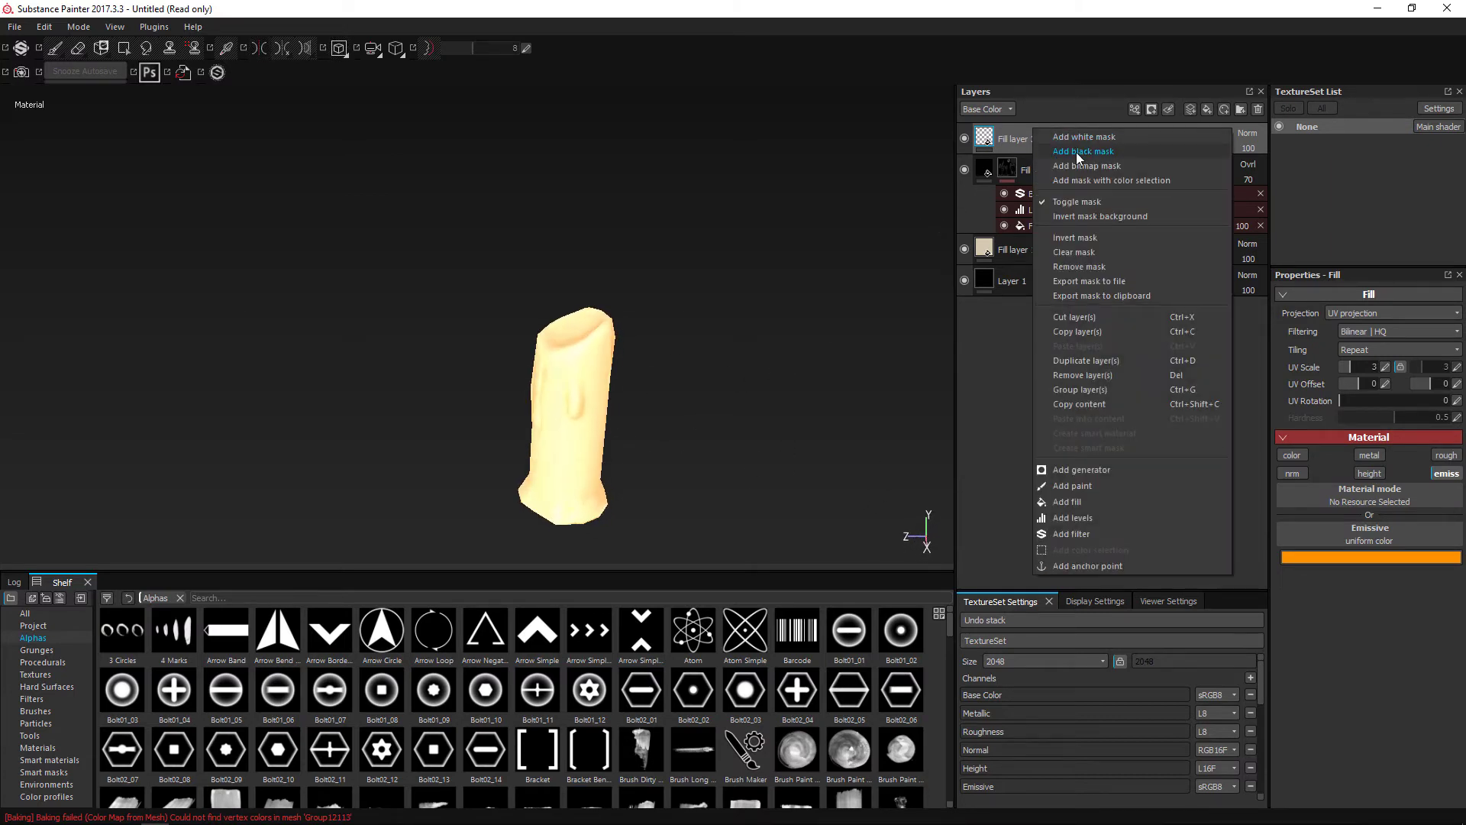
left_click(1048, 151)
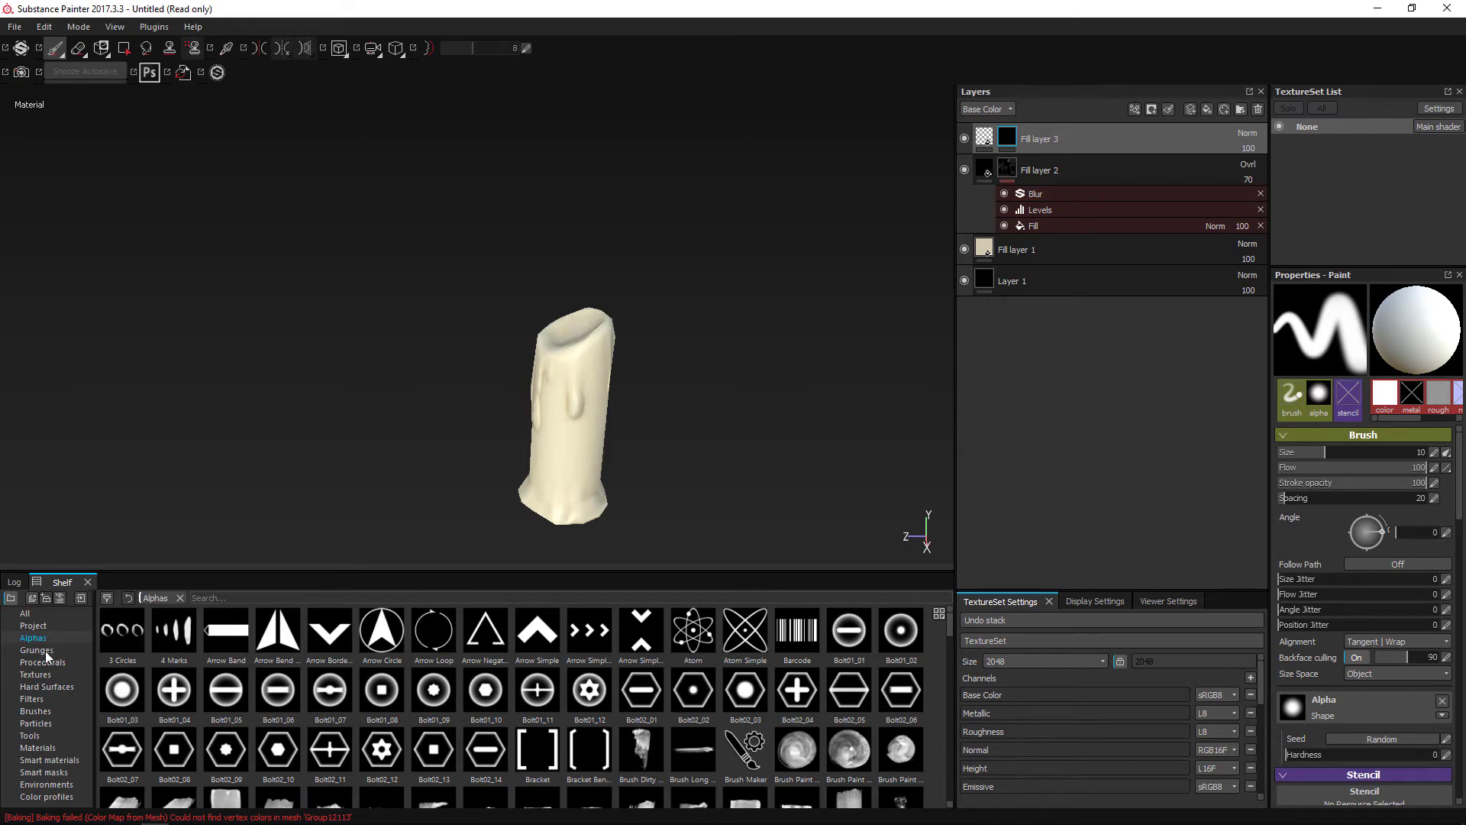
Step: Show the brush presets and look through them for a brush to paint the emissive mask
left_click(51, 712)
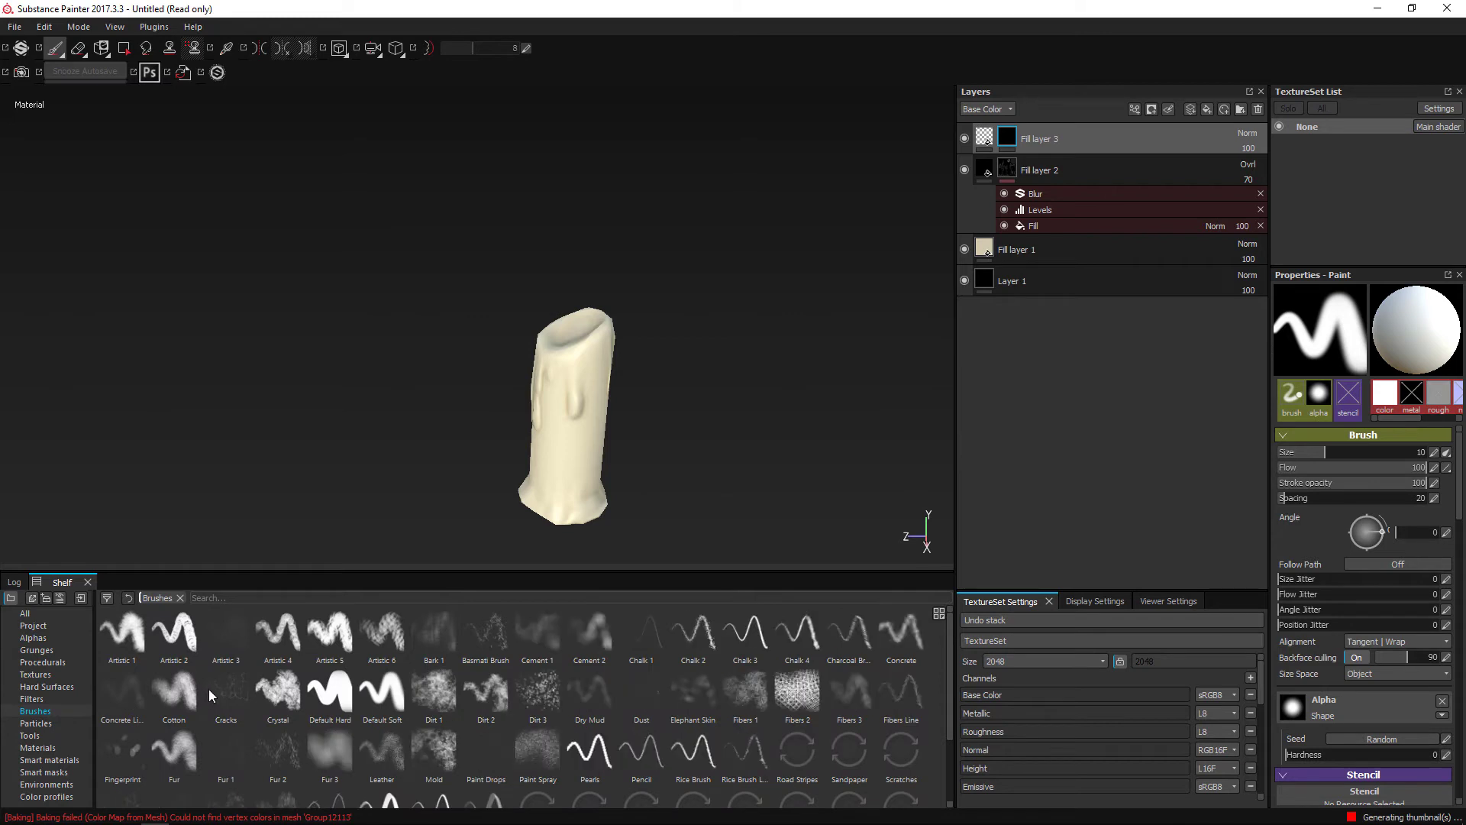
scroll(384, 756, "down", 2)
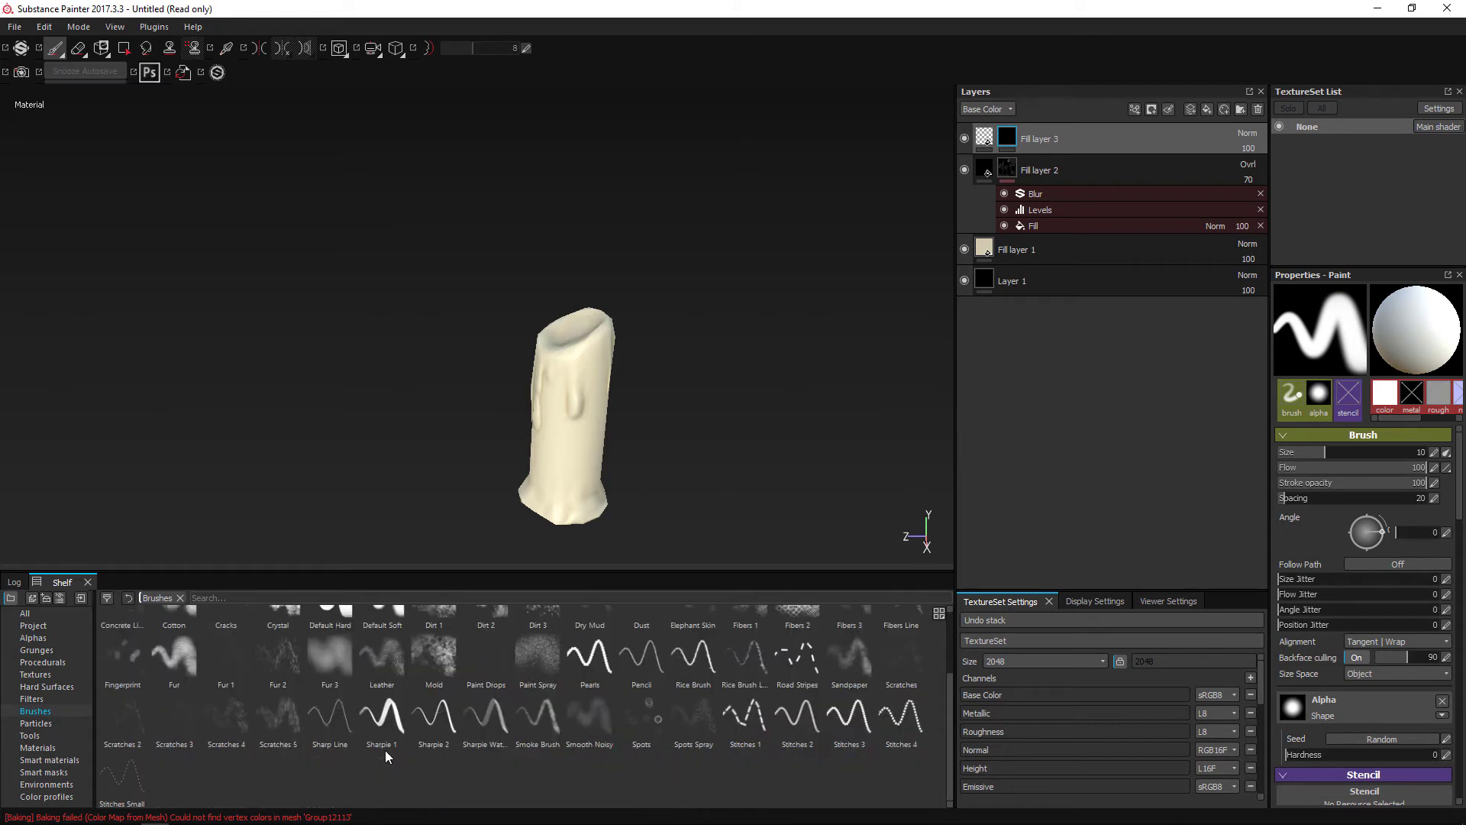
scroll(385, 749, "up", 2)
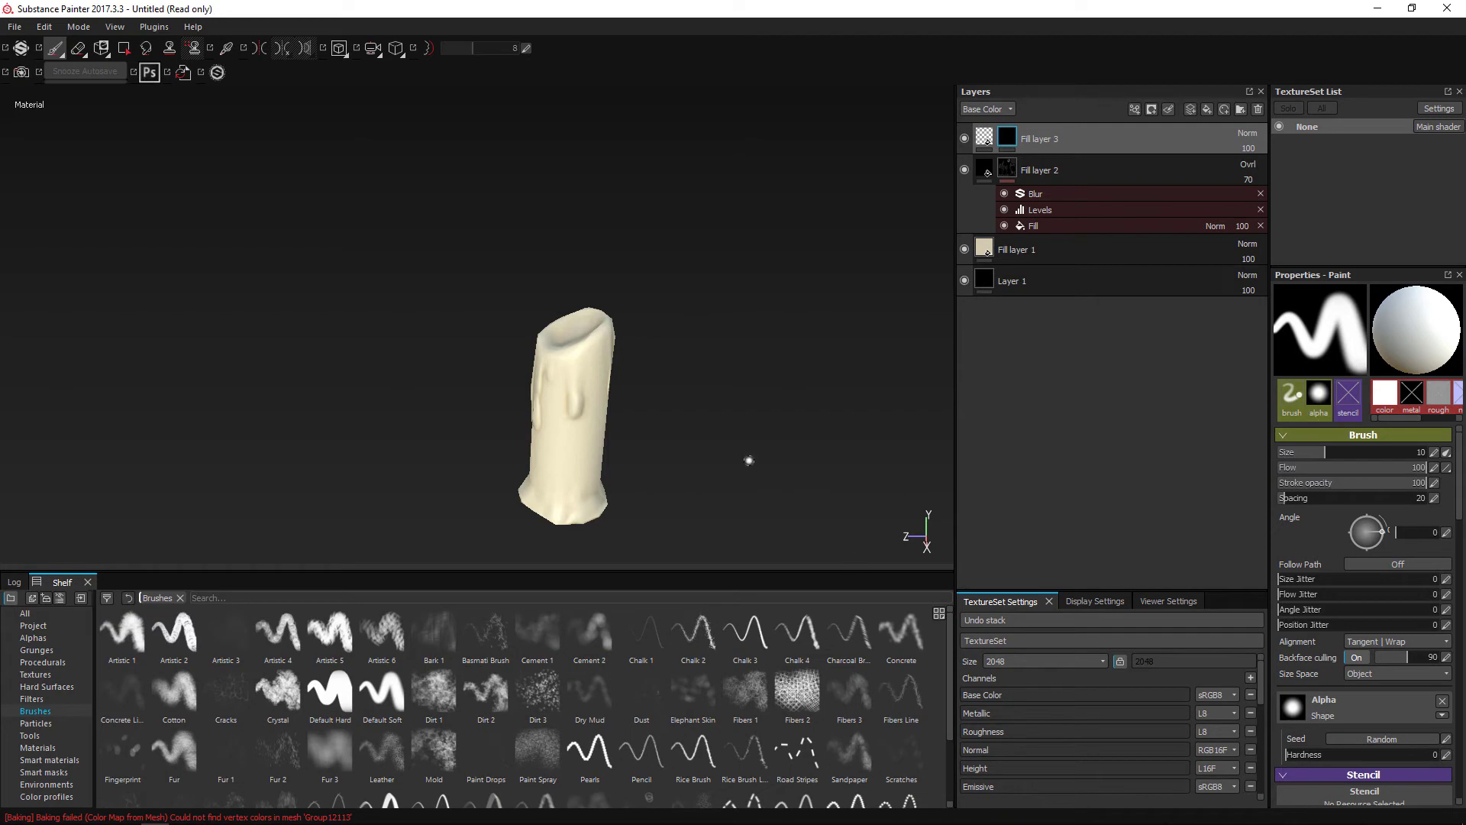
Step: Enlarge the paint brush well beyond its size of 10 for painting the emissive mask
key("bracketright")
key("bracketright")
key("bracketright")
key("bracketright")
key("bracketright")
key("bracketright")
key("bracketright")
key("bracketright")
key("bracketright")
key("bracketright")
key("bracketright")
key("bracketright")
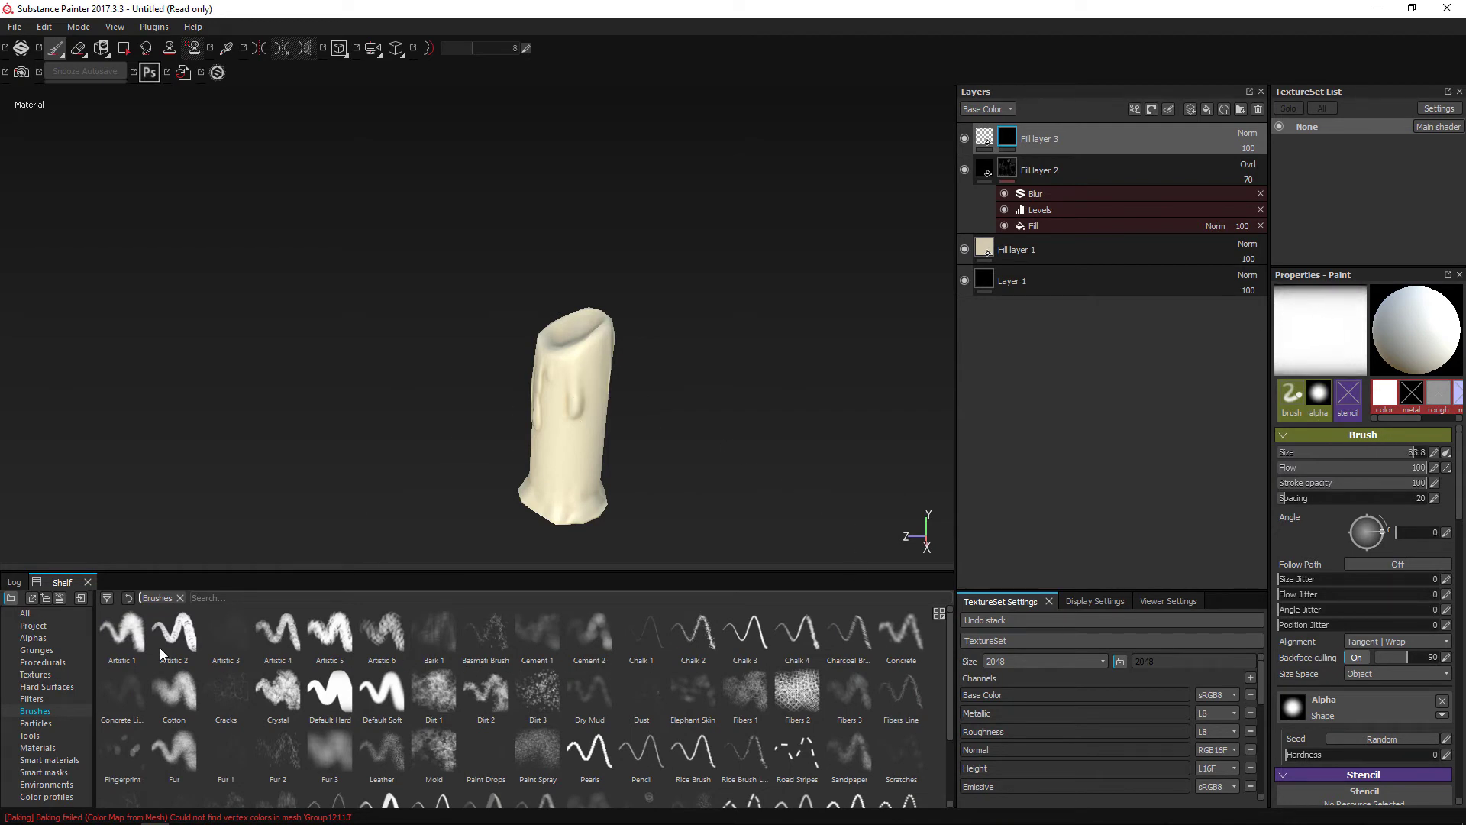
Step: Show the alphas in the shelf and look through them for a shape suited to painting the glow
left_click(33, 638)
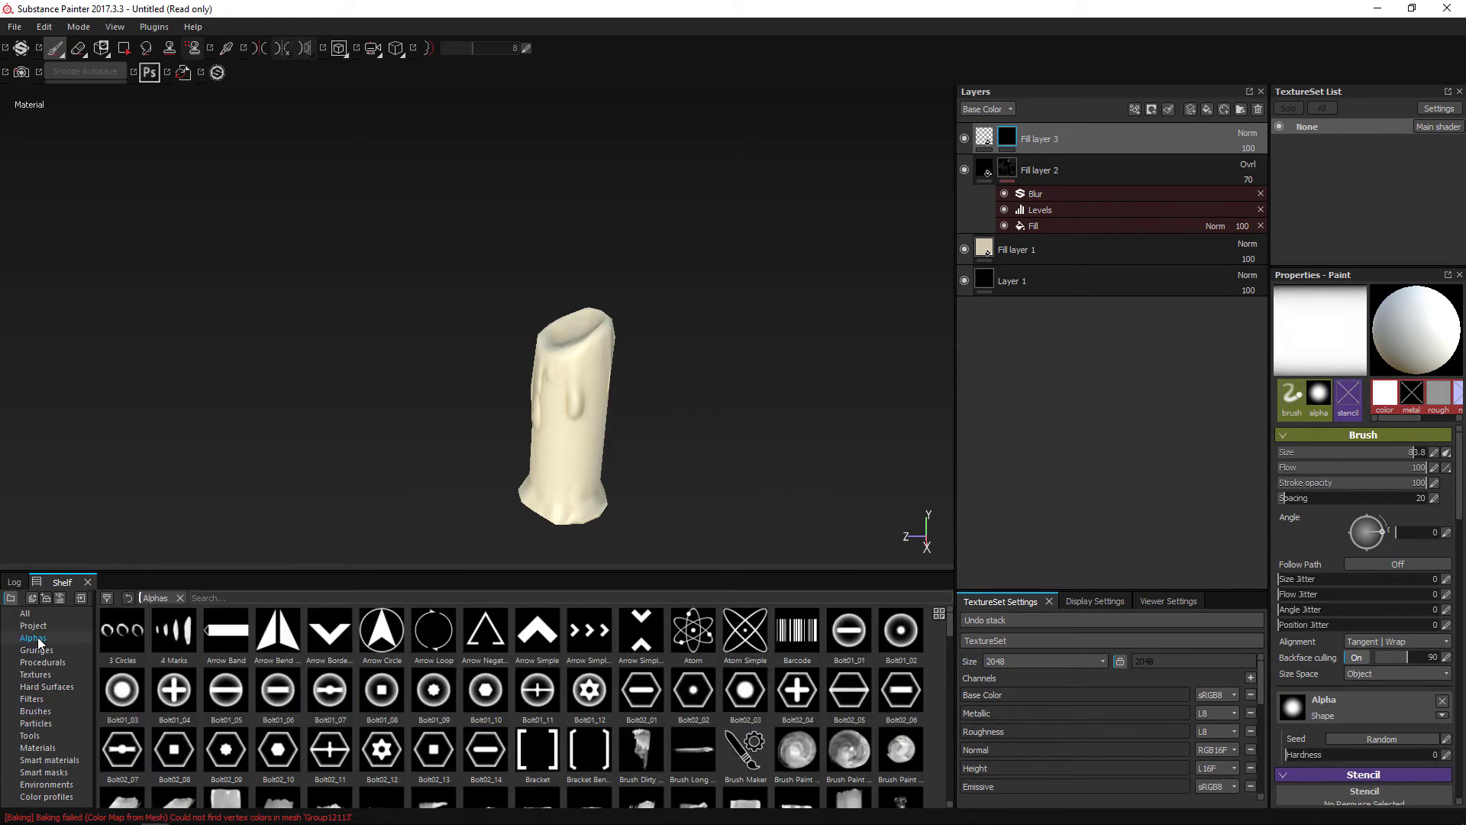
scroll(413, 672, "down", 5)
mouse_move(413, 672)
scroll(410, 669, "down", 10)
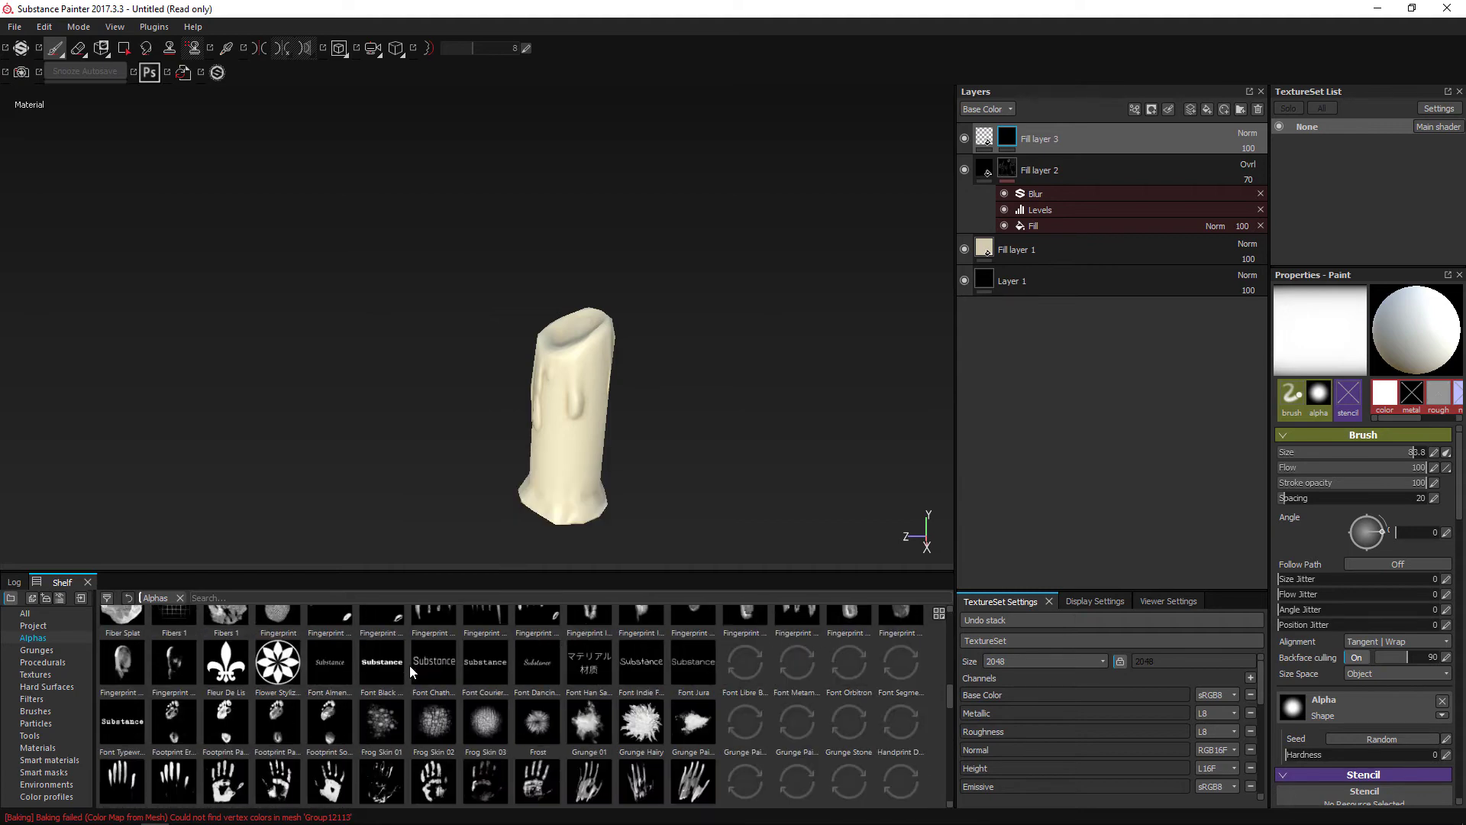
scroll(410, 666, "up", 8)
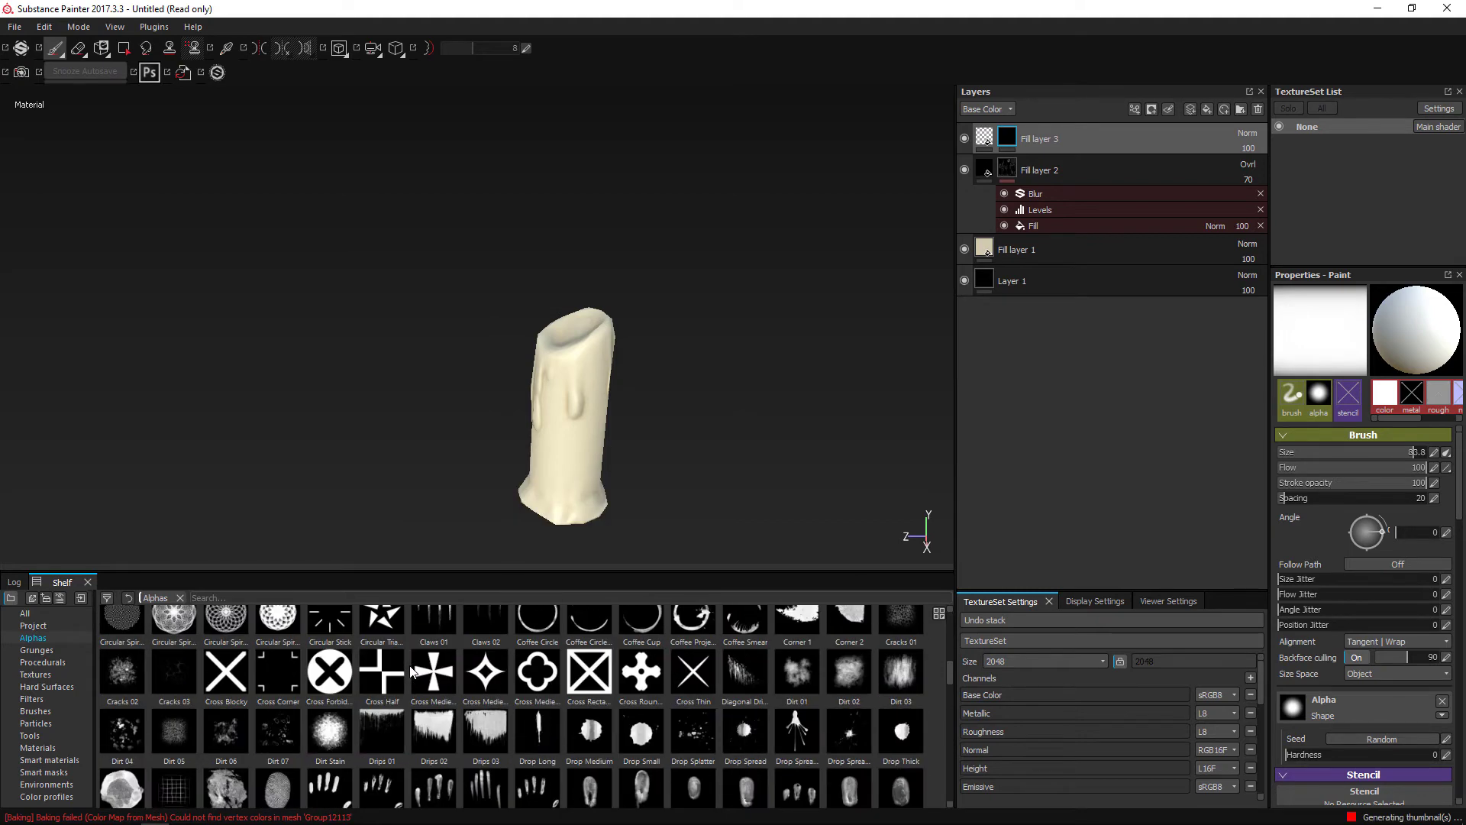
scroll(410, 666, "down", 3)
scroll(410, 666, "down", 6)
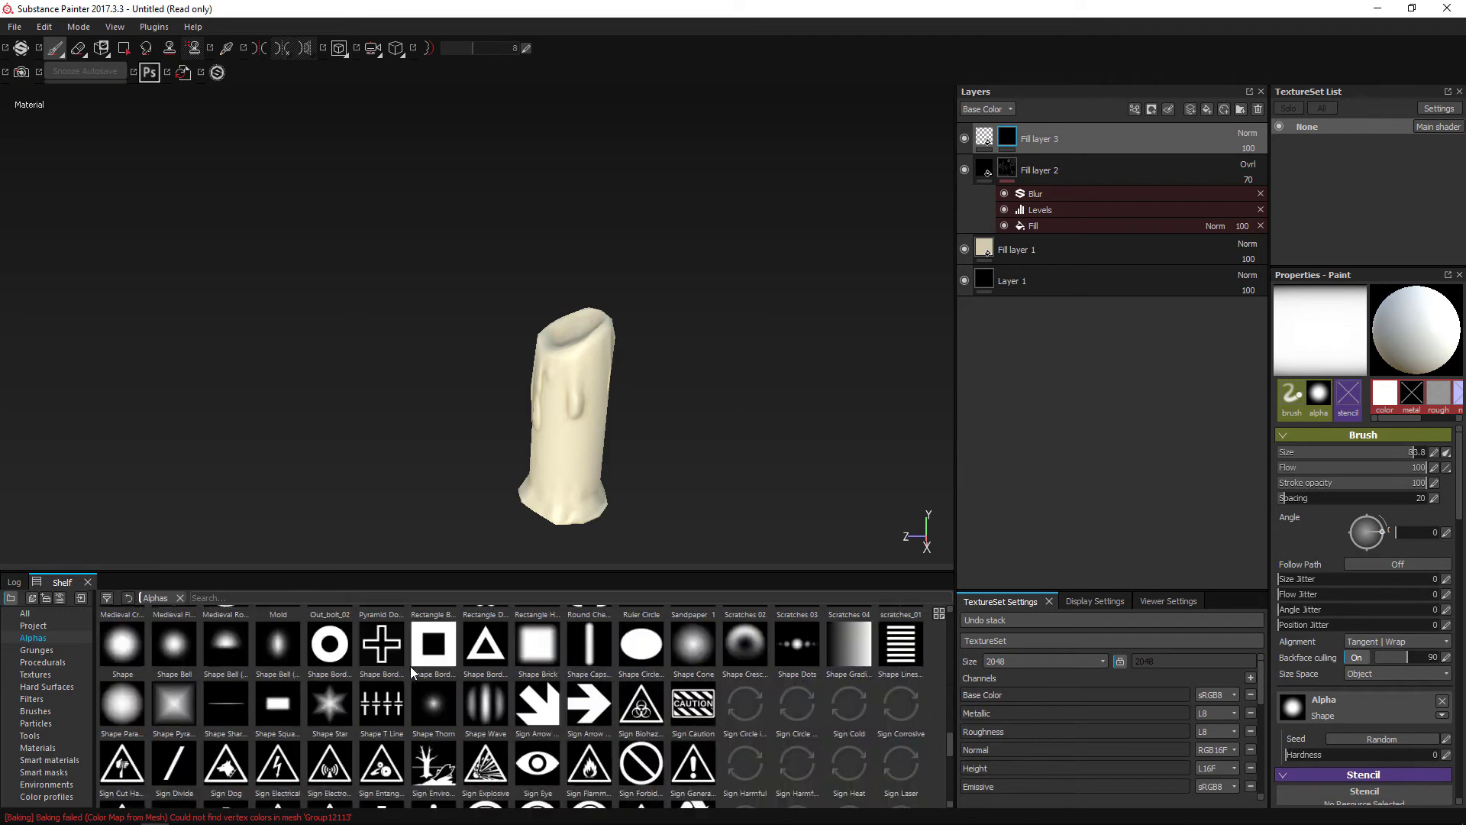
scroll(411, 666, "down", 10)
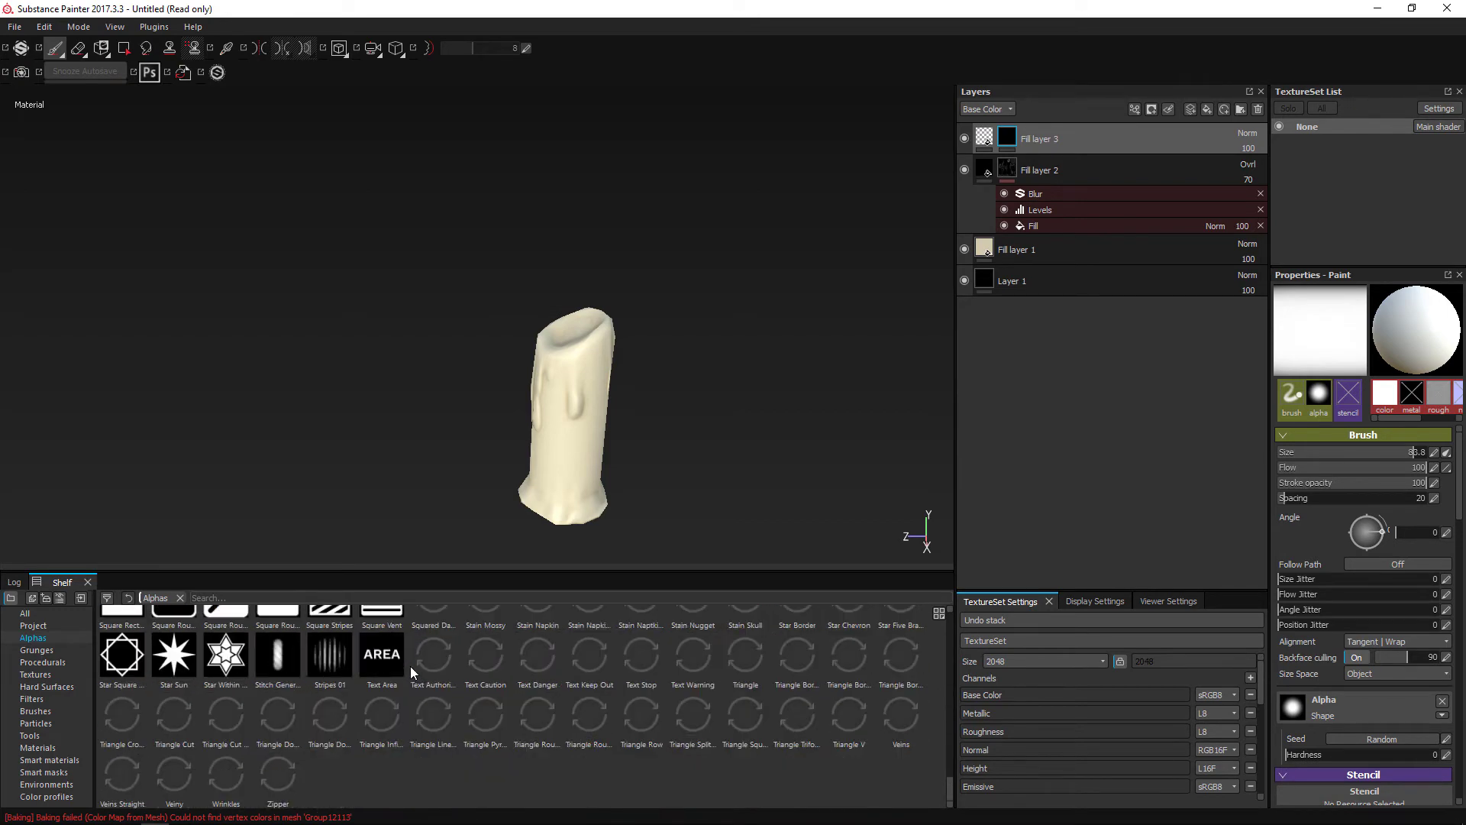
scroll(1382, 636, "down", 1)
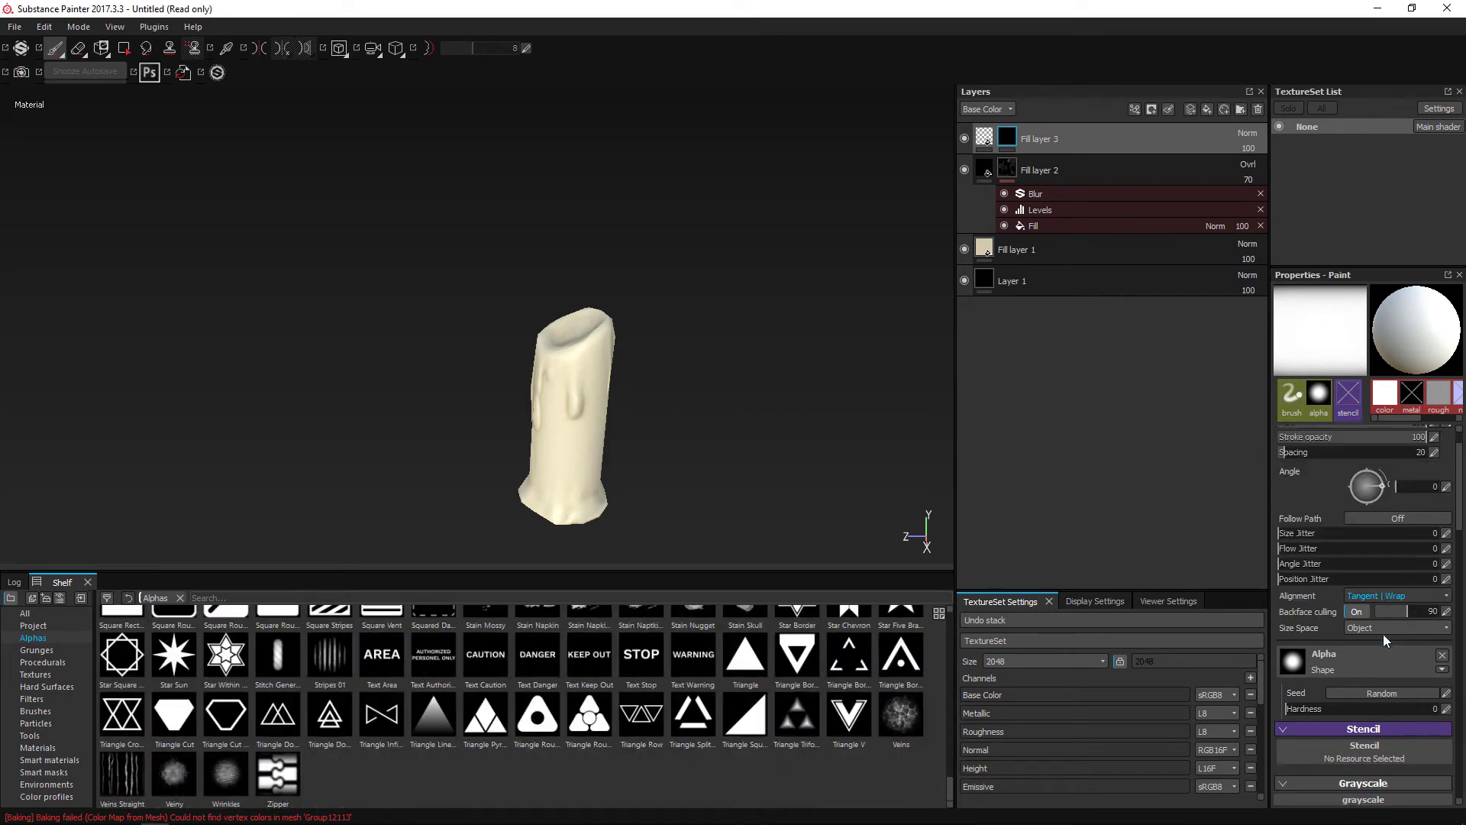
Step: Set the brush flow to 19 and size to 100, and turn backface culling off
scroll(1384, 633, "up", 1)
scroll(1404, 564, "down", 1)
scroll(1400, 533, "up", 1)
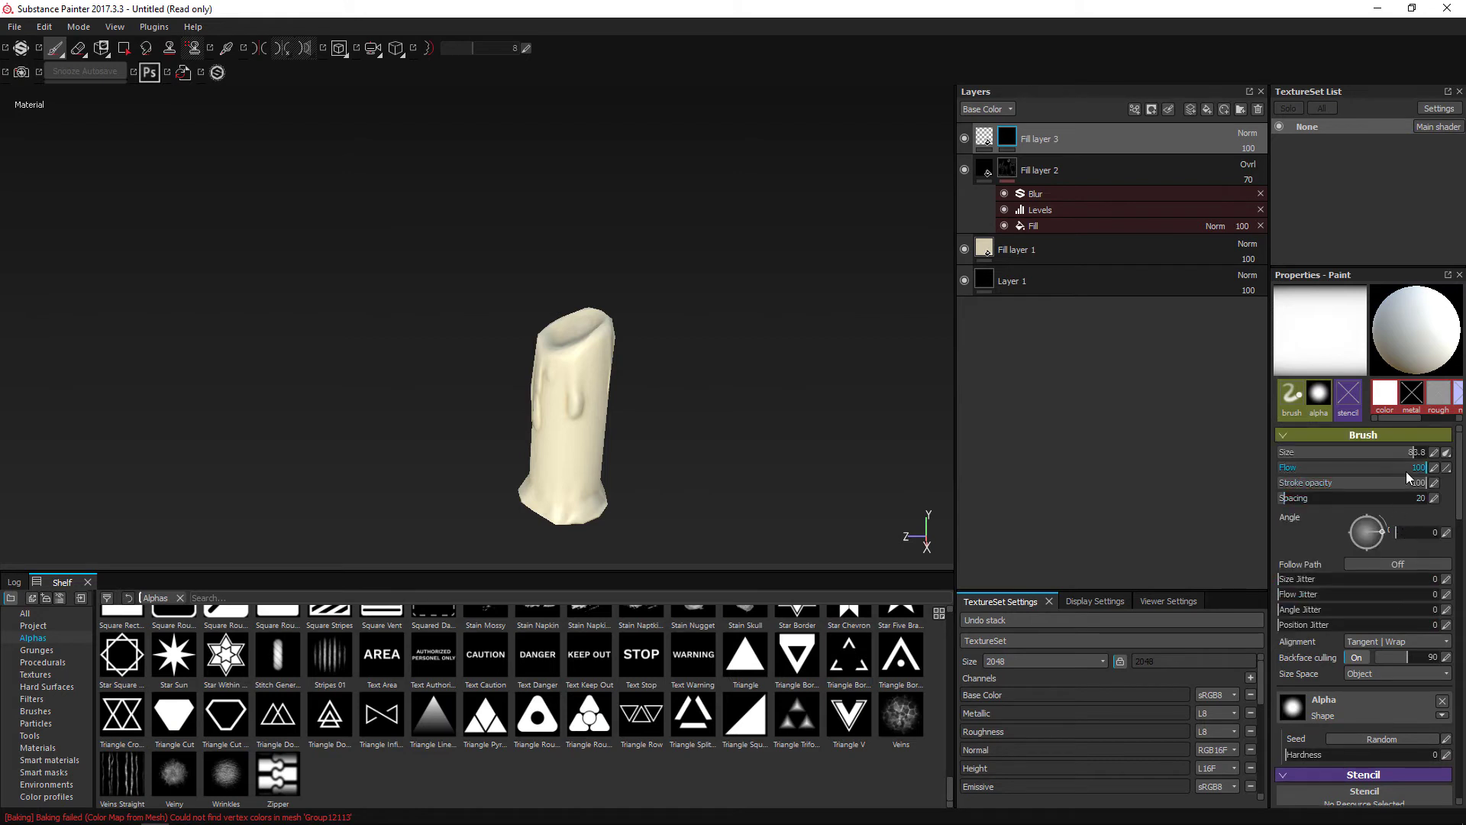
left_click_drag(1405, 468, 1306, 477)
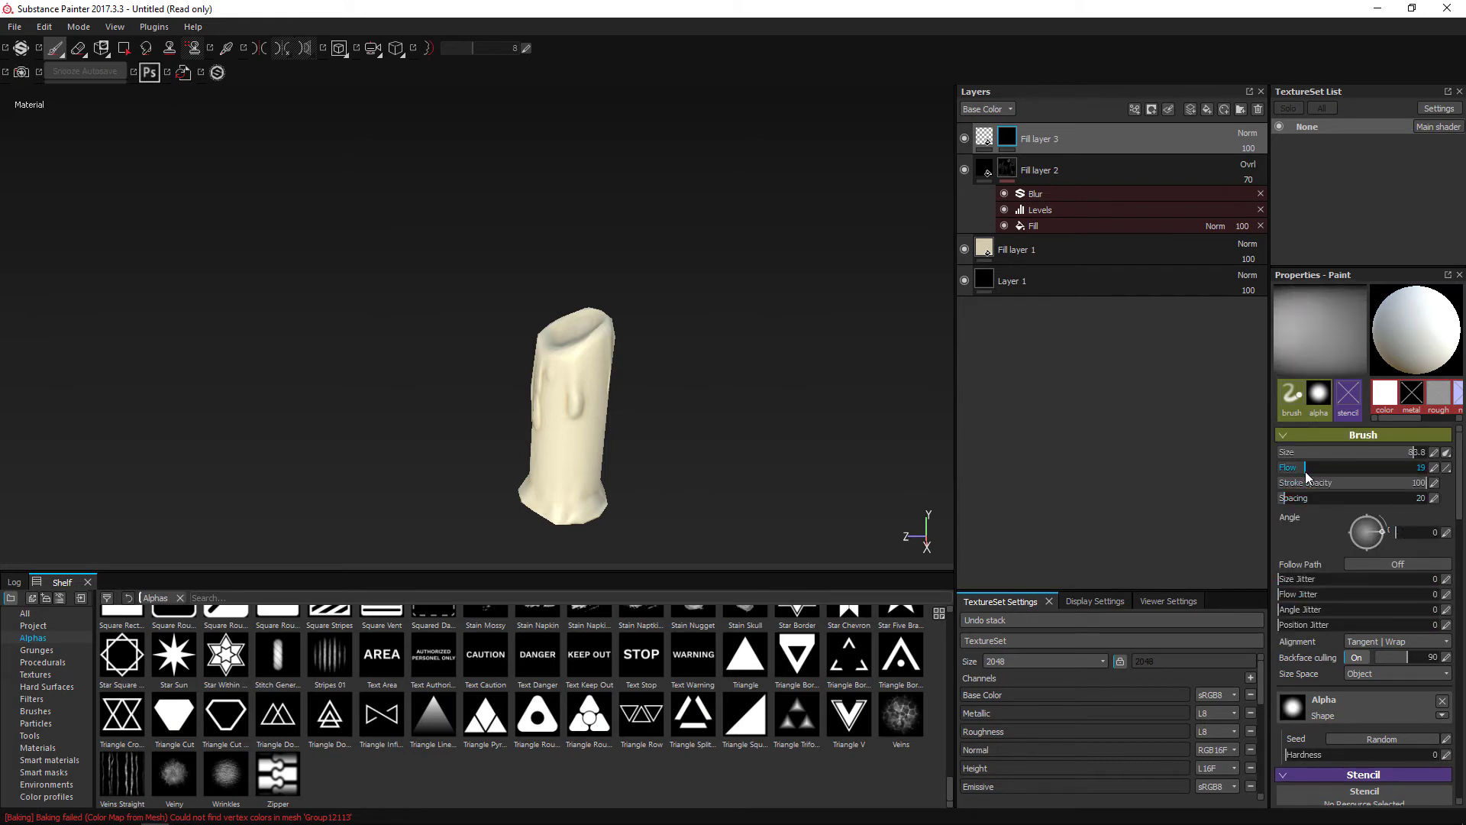
left_click(1359, 658)
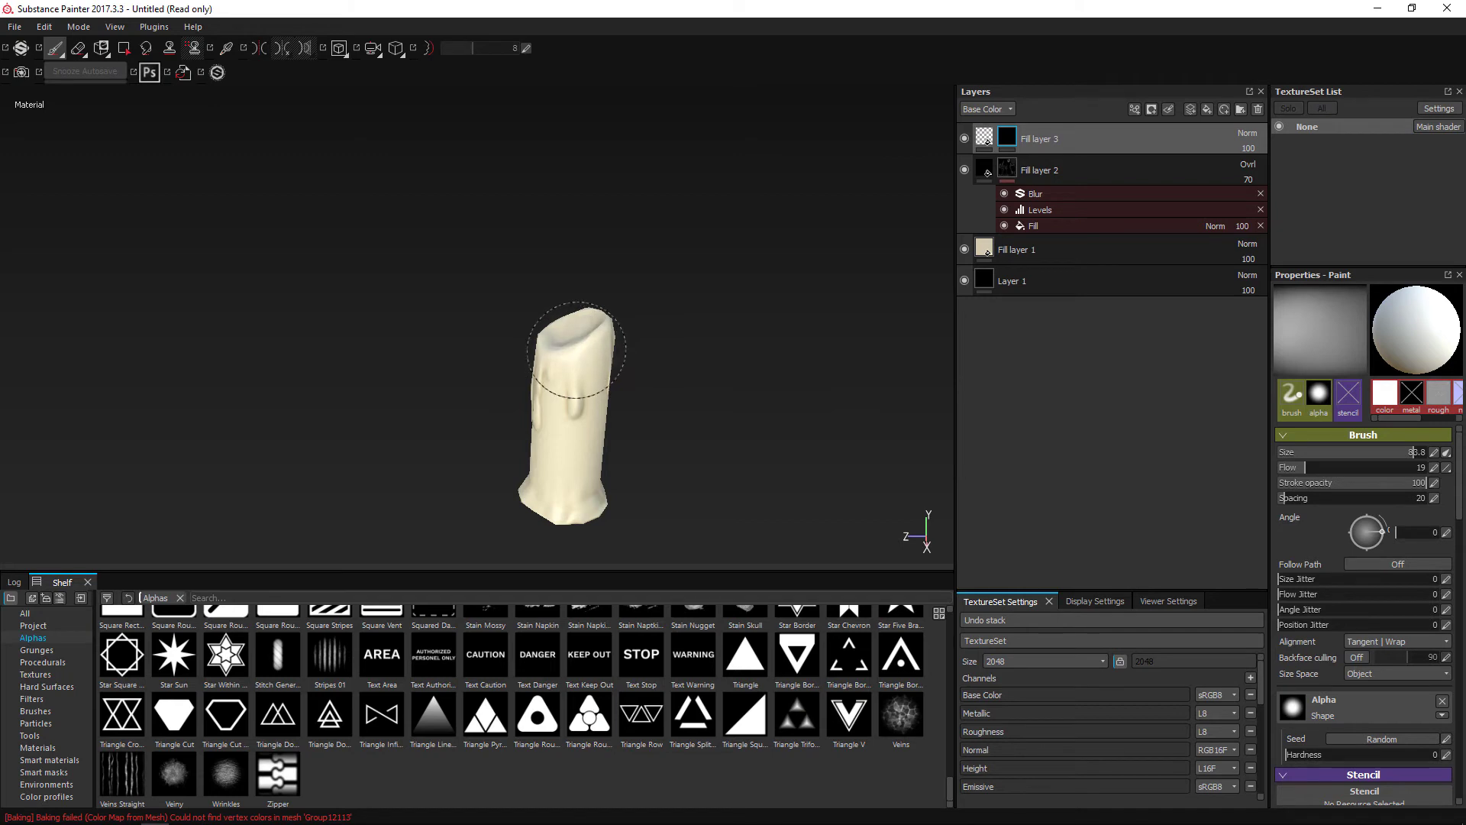
right_click_drag(578, 351, 598, 351, "ctrl")
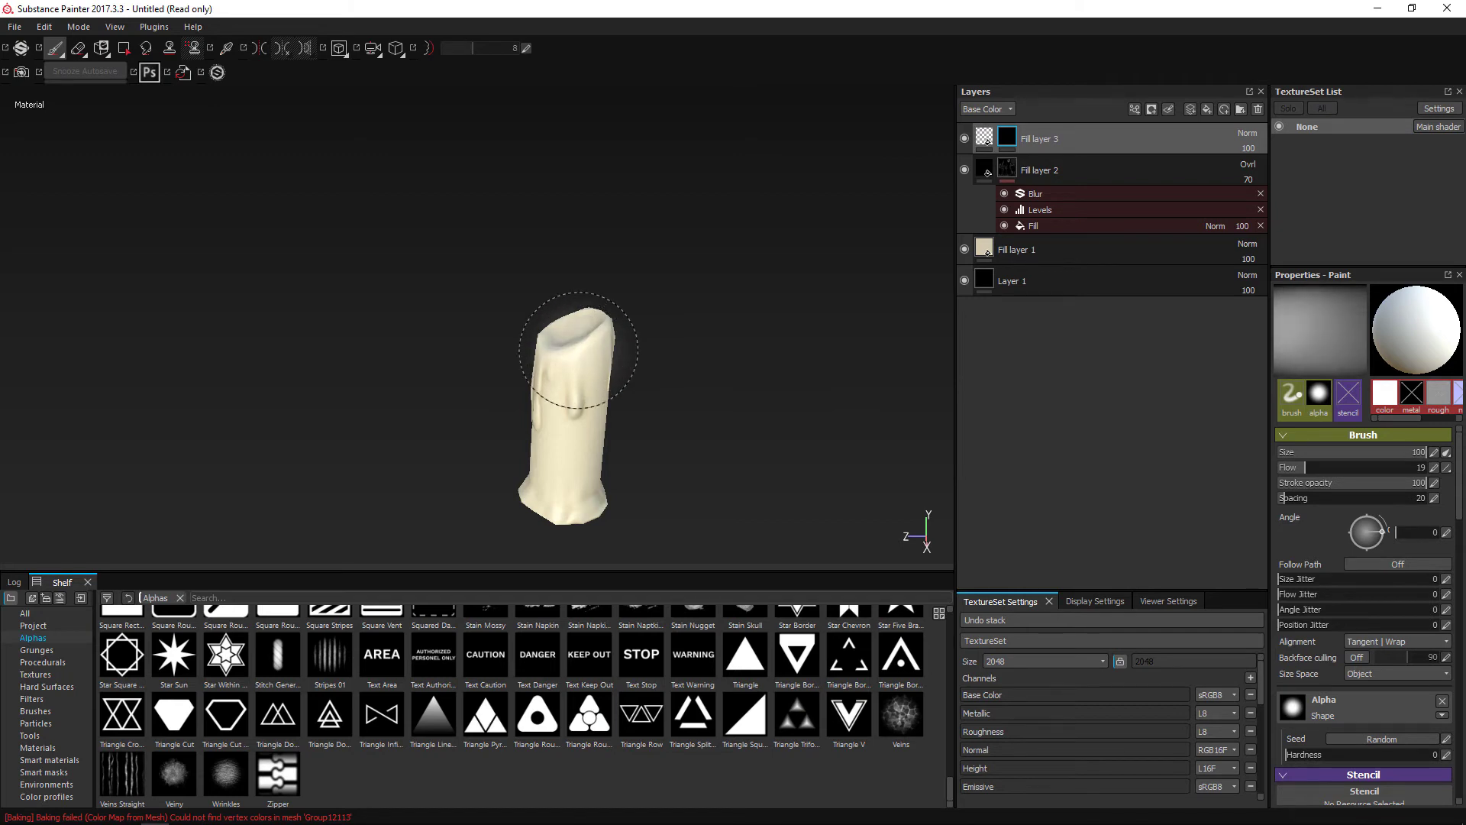
Step: Paint the emissive mask over the candle's top opening and all around its upper sides
left_click_drag(575, 330, 576, 326)
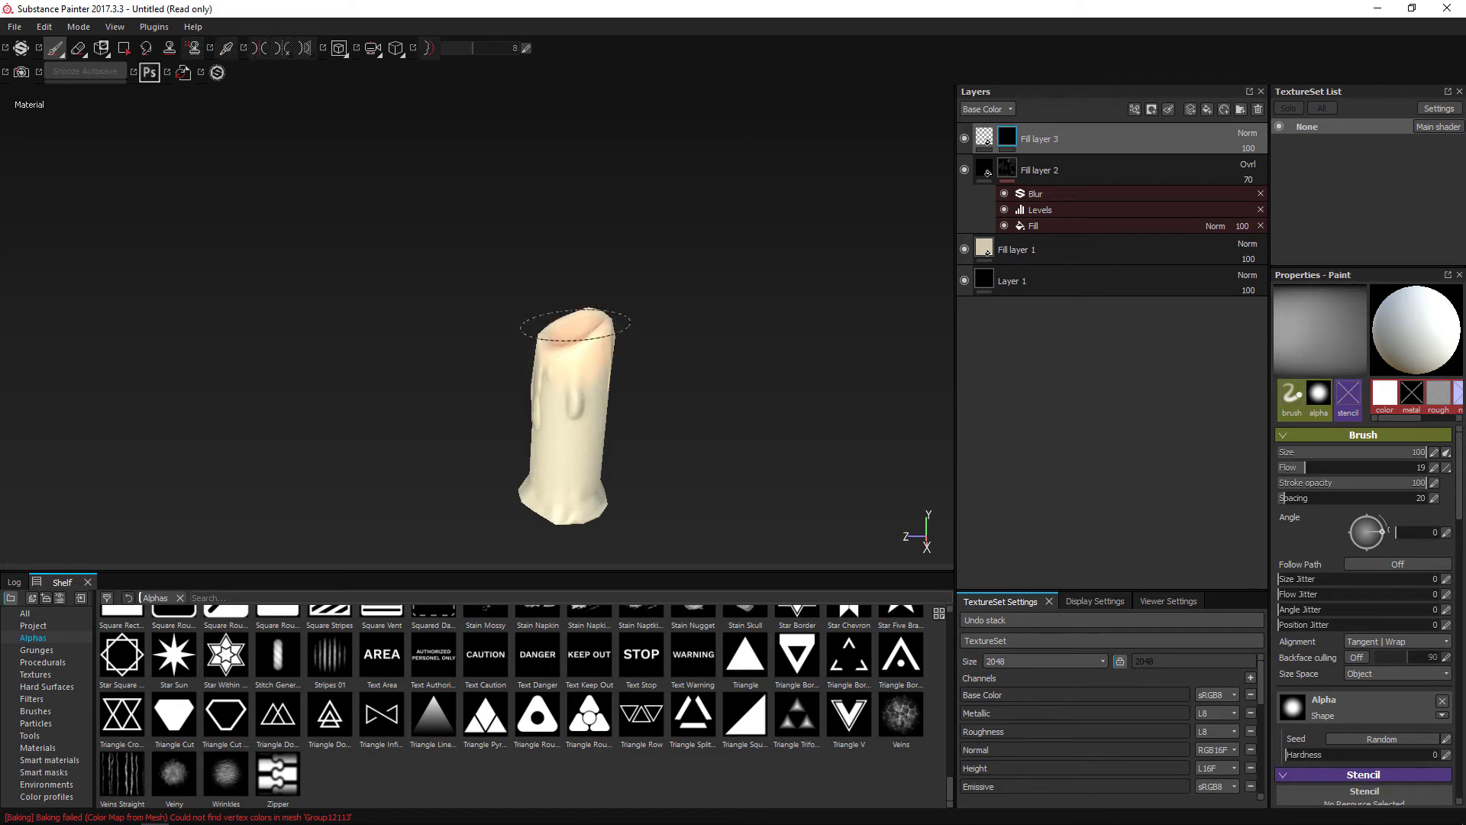
mouse_move(687, 336)
left_mouse_down("alt")
mouse_move(932, 406)
mouse_move(949, 317)
mouse_move(720, 429)
left_mouse_up("alt")
mouse_move(547, 390)
left_mouse_down()
mouse_move(560, 410)
mouse_move(579, 395)
mouse_move(553, 359)
mouse_move(582, 372)
left_mouse_up()
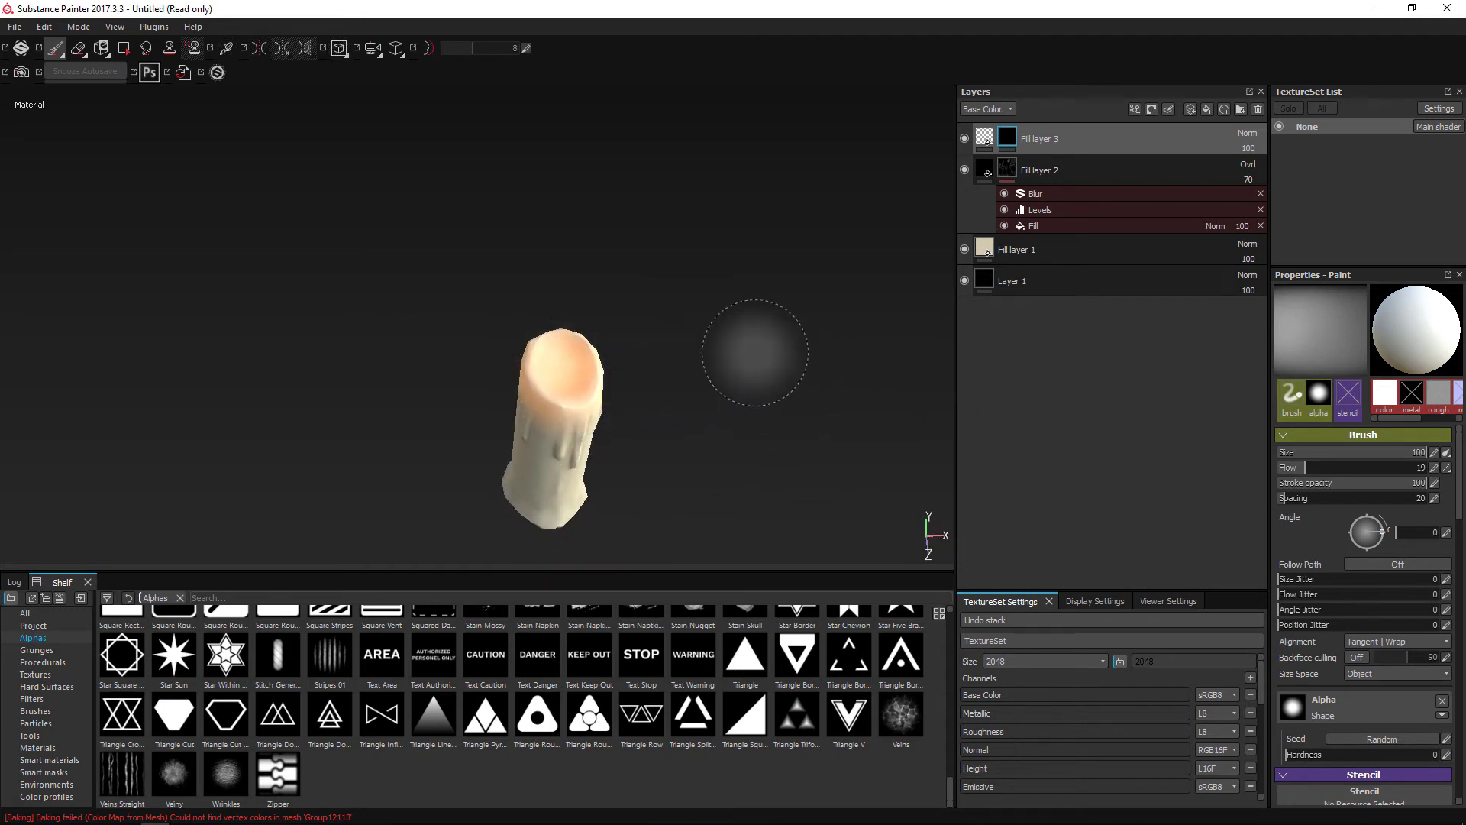
left_click_drag(755, 353, 655, 352, "alt")
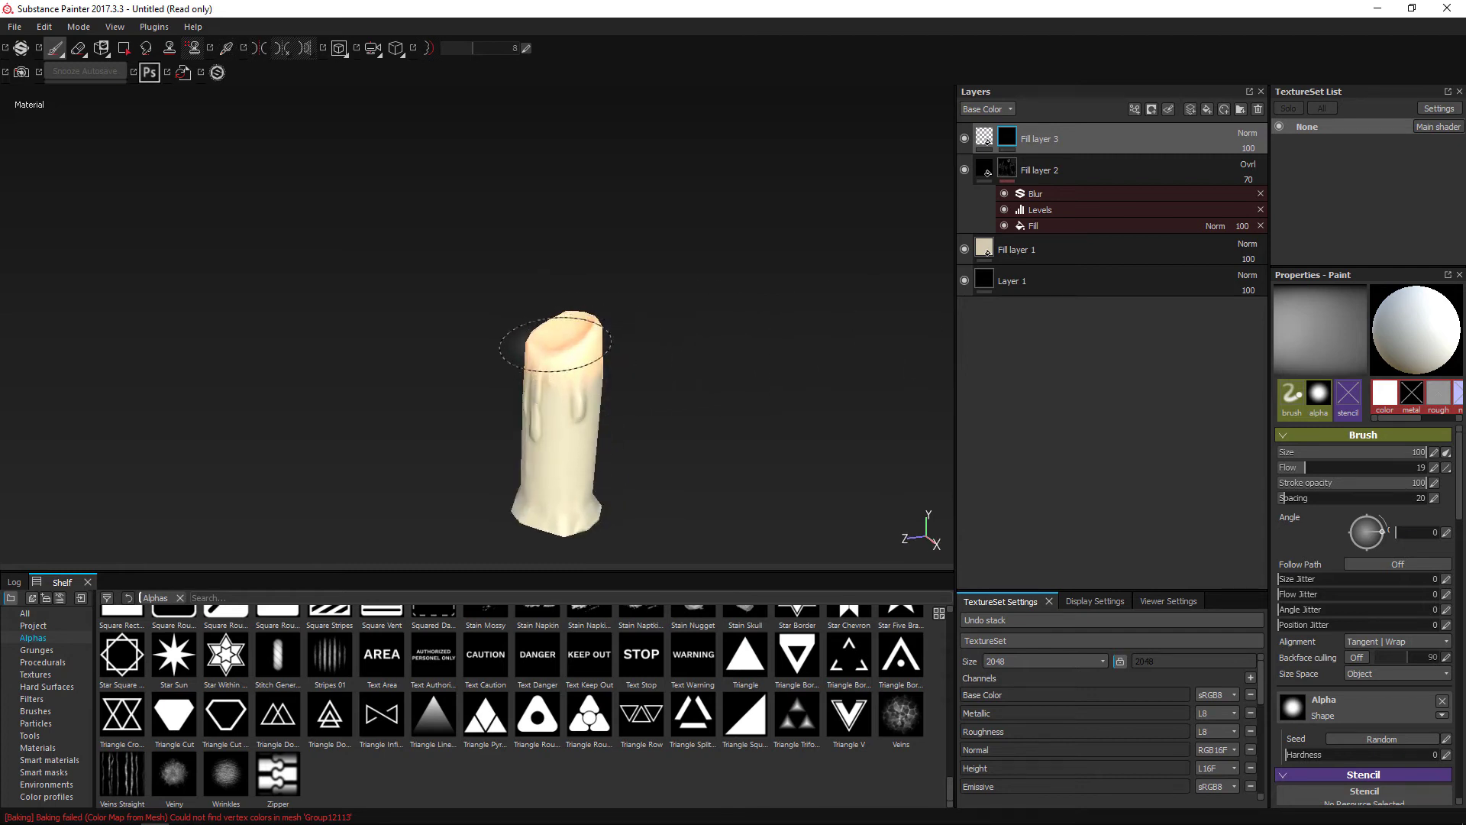
left_click_drag(555, 345, 656, 457, "alt")
mouse_move(556, 391)
left_mouse_down()
mouse_move(573, 384)
mouse_move(731, 504)
left_mouse_up()
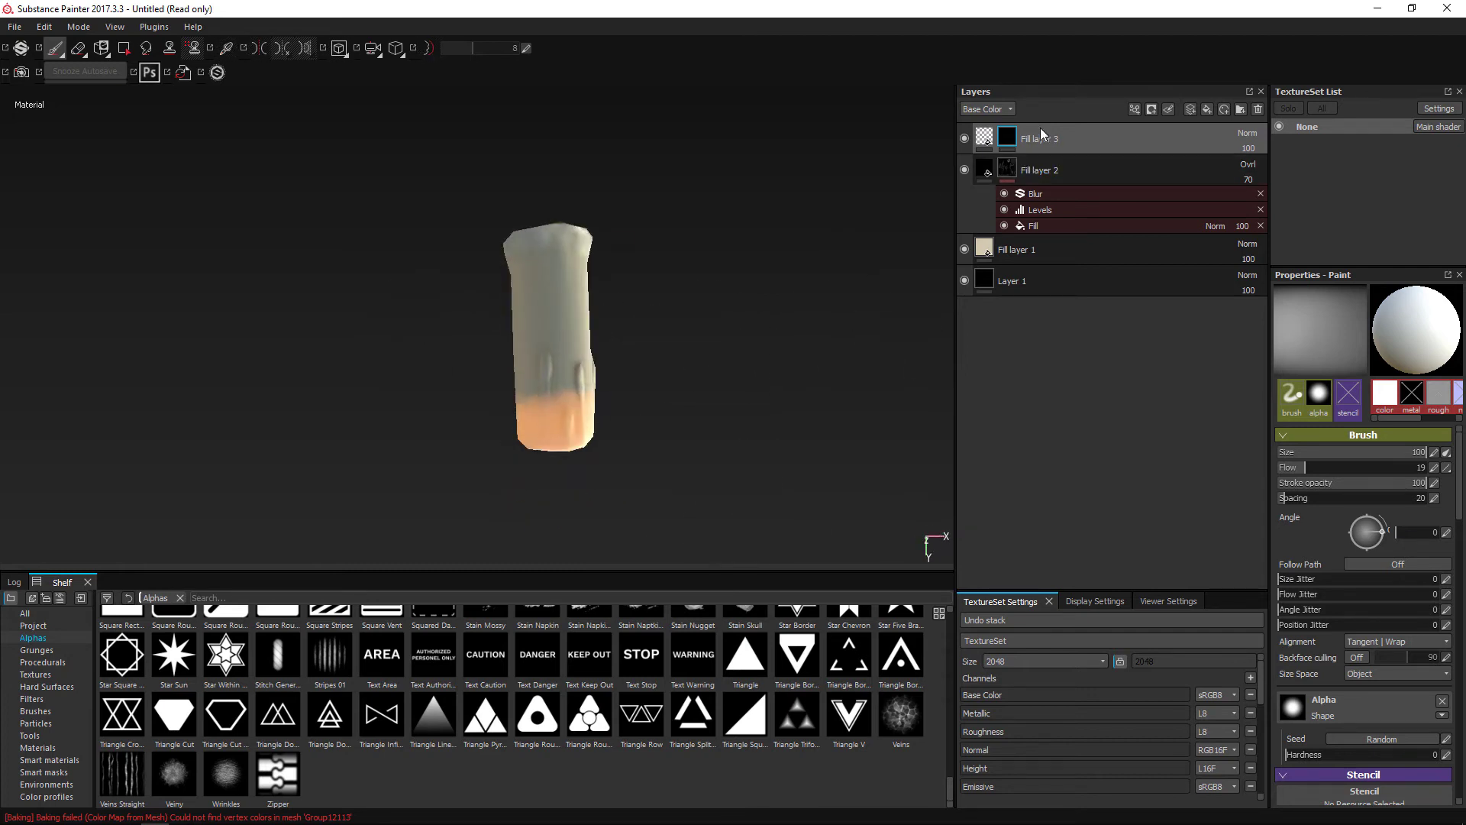
mouse_move(752, 360)
left_mouse_down("alt")
mouse_move(641, 213)
mouse_move(736, 436)
mouse_move(687, 455)
mouse_move(578, 378)
mouse_move(588, 394)
mouse_move(749, 360)
mouse_move(598, 372)
left_mouse_up("alt")
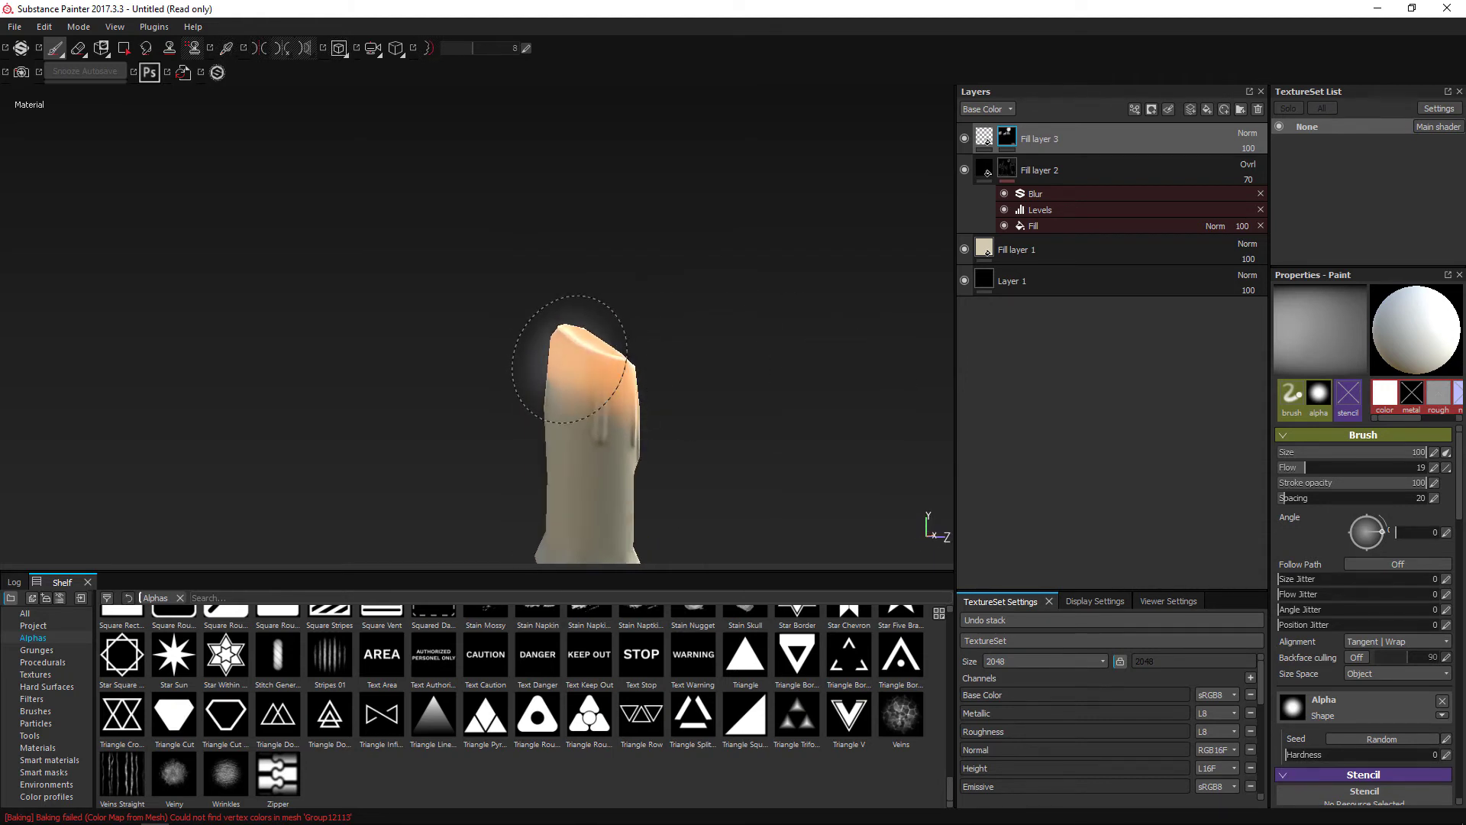
mouse_move(601, 424)
left_mouse_down("alt")
mouse_move(707, 425)
mouse_move(688, 451)
left_mouse_up("alt")
Step: Set the brush's grayscale paint value to black and its flow to 6
scroll(1354, 708, "down", 3)
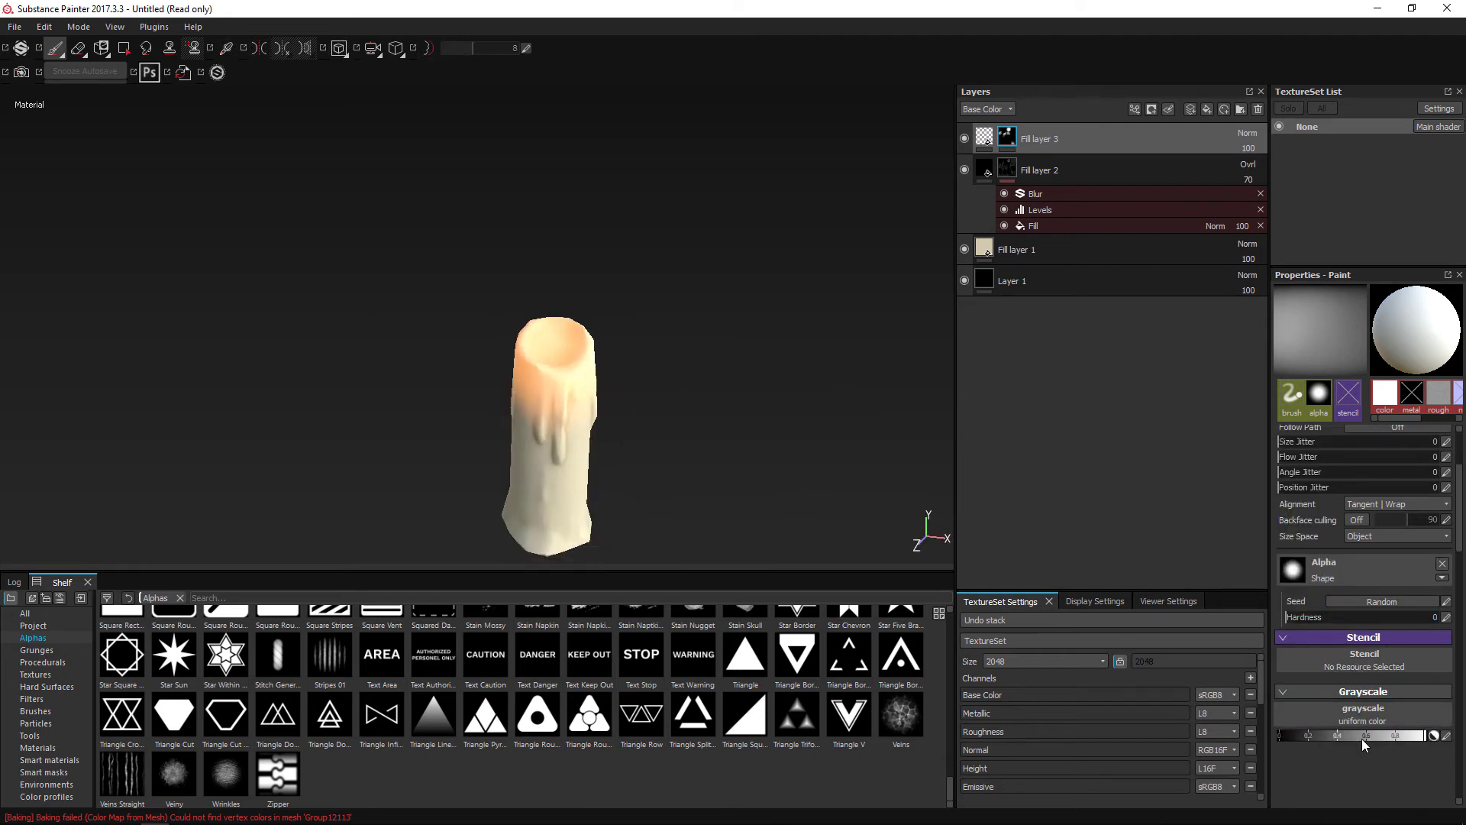
left_click_drag(1362, 739, 1277, 741)
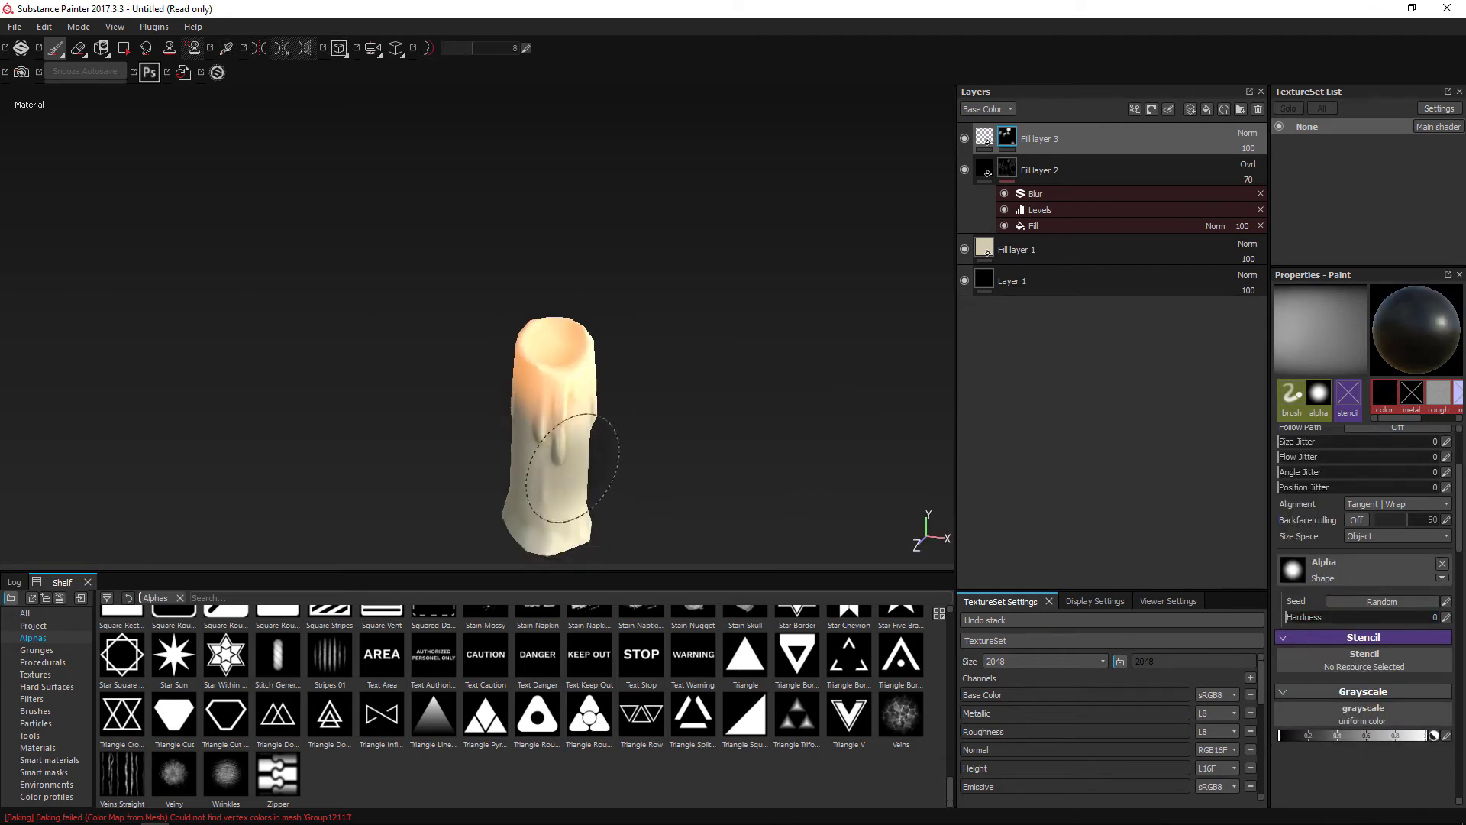
scroll(1399, 553, "up", 3)
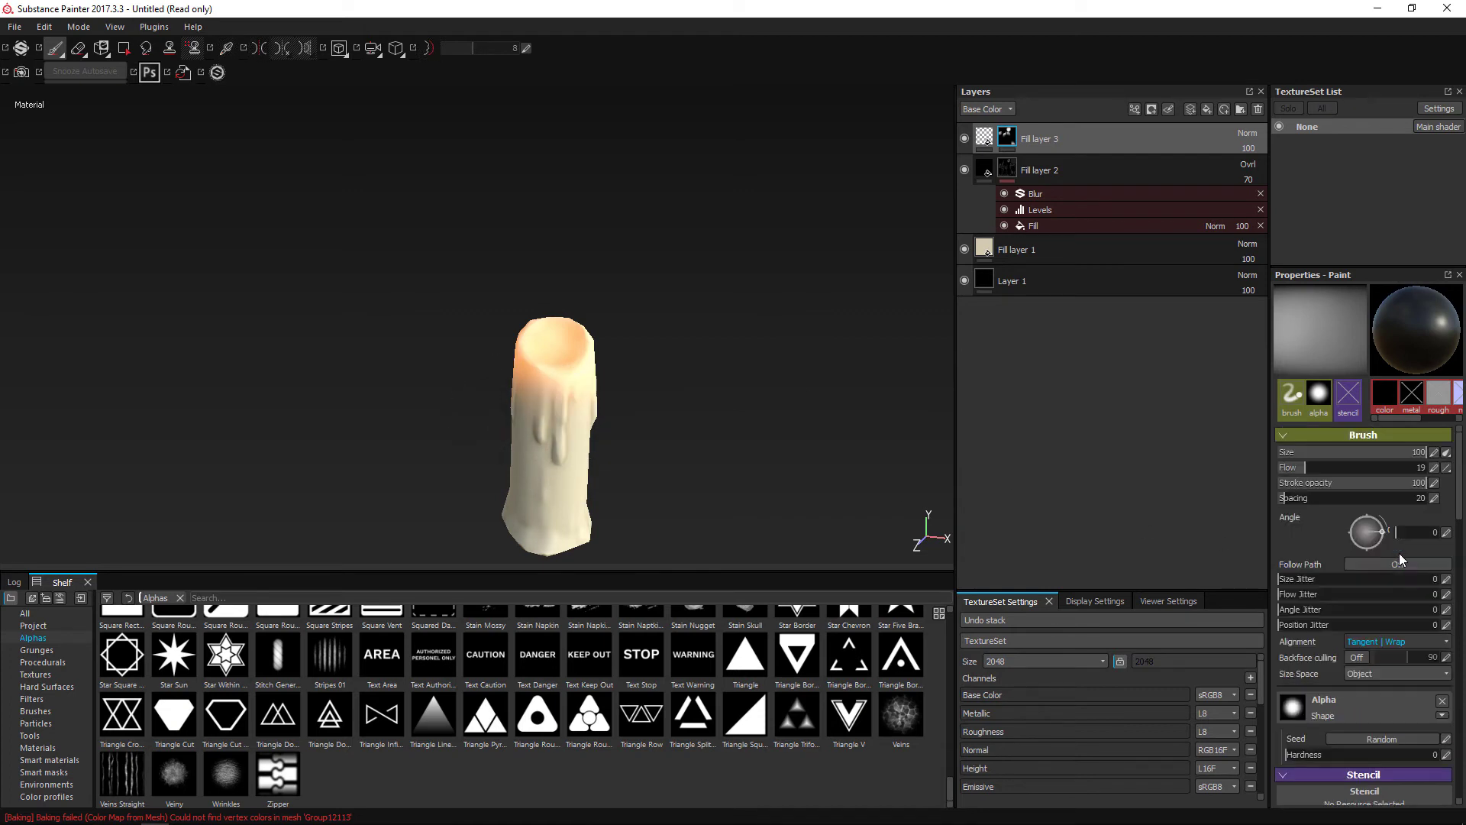
left_click_drag(1305, 472, 1286, 472)
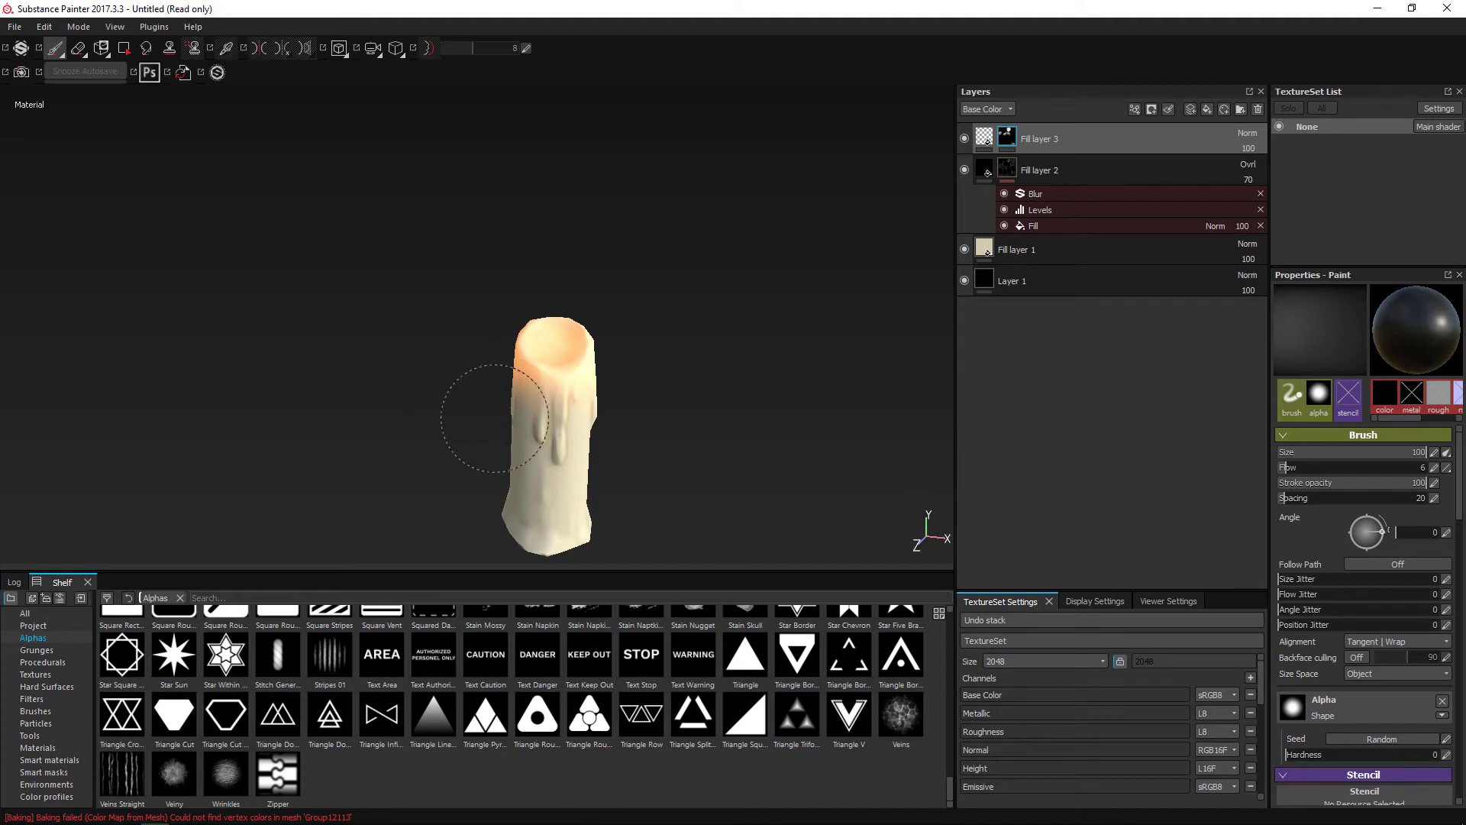
Step: Soften the painted glow around the candle's upper sides by brushing black into the mask
mouse_move(426, 376)
left_mouse_down("alt")
mouse_move(551, 407)
mouse_move(549, 390)
mouse_move(580, 399)
mouse_move(484, 366)
mouse_move(625, 398)
left_mouse_up("alt")
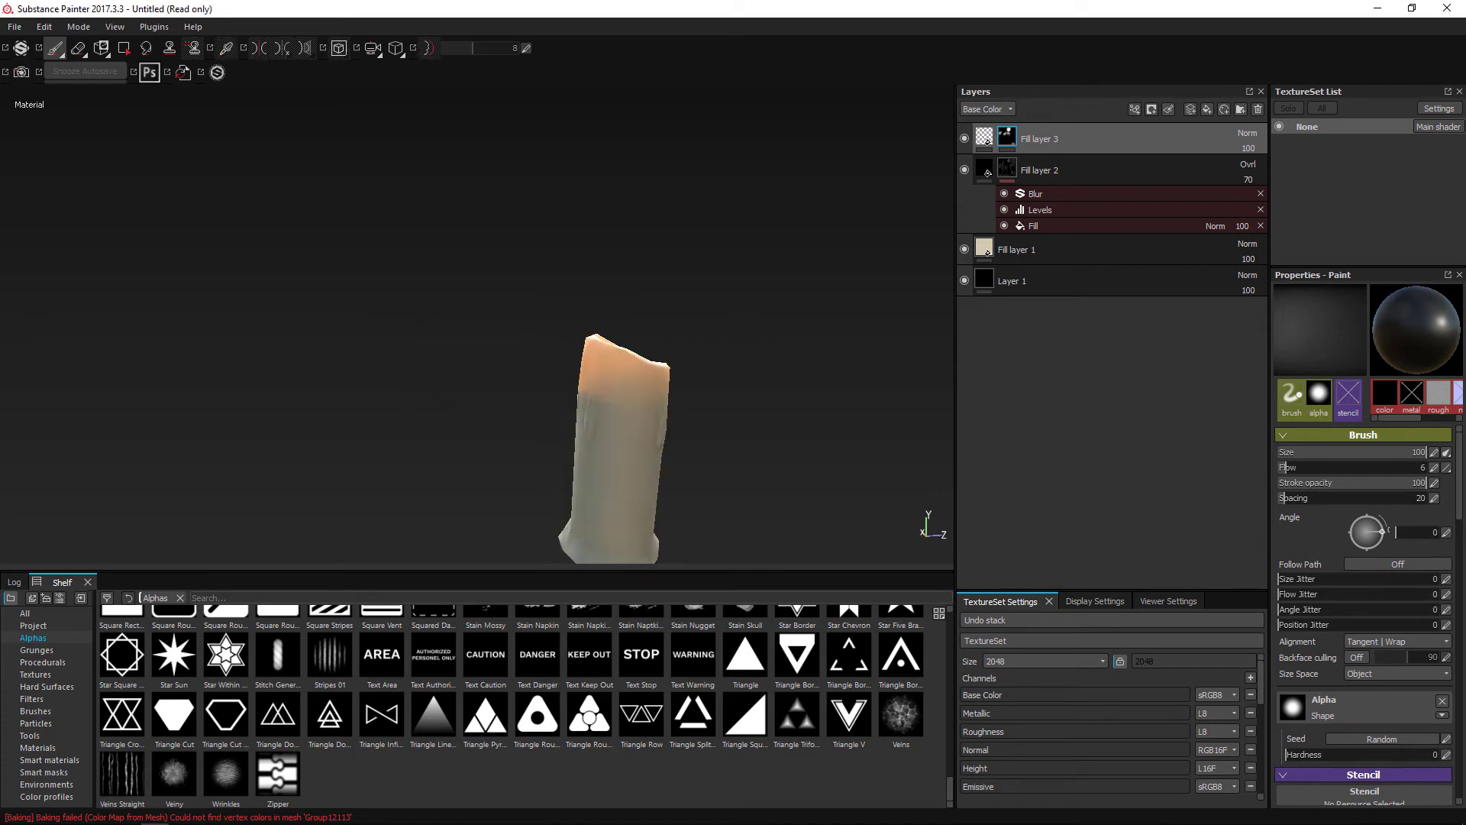
left_click_drag(484, 370, 620, 388, "alt")
mouse_move(531, 386)
left_mouse_down("alt")
mouse_move(657, 374)
mouse_move(614, 346)
left_mouse_up("alt")
left_click_drag(383, 387, 878, 425, "alt")
middle_click_drag(877, 425, 560, 341, "alt")
mouse_move(560, 340)
left_mouse_down("alt")
mouse_move(651, 288)
mouse_move(683, 315)
left_mouse_up("alt")
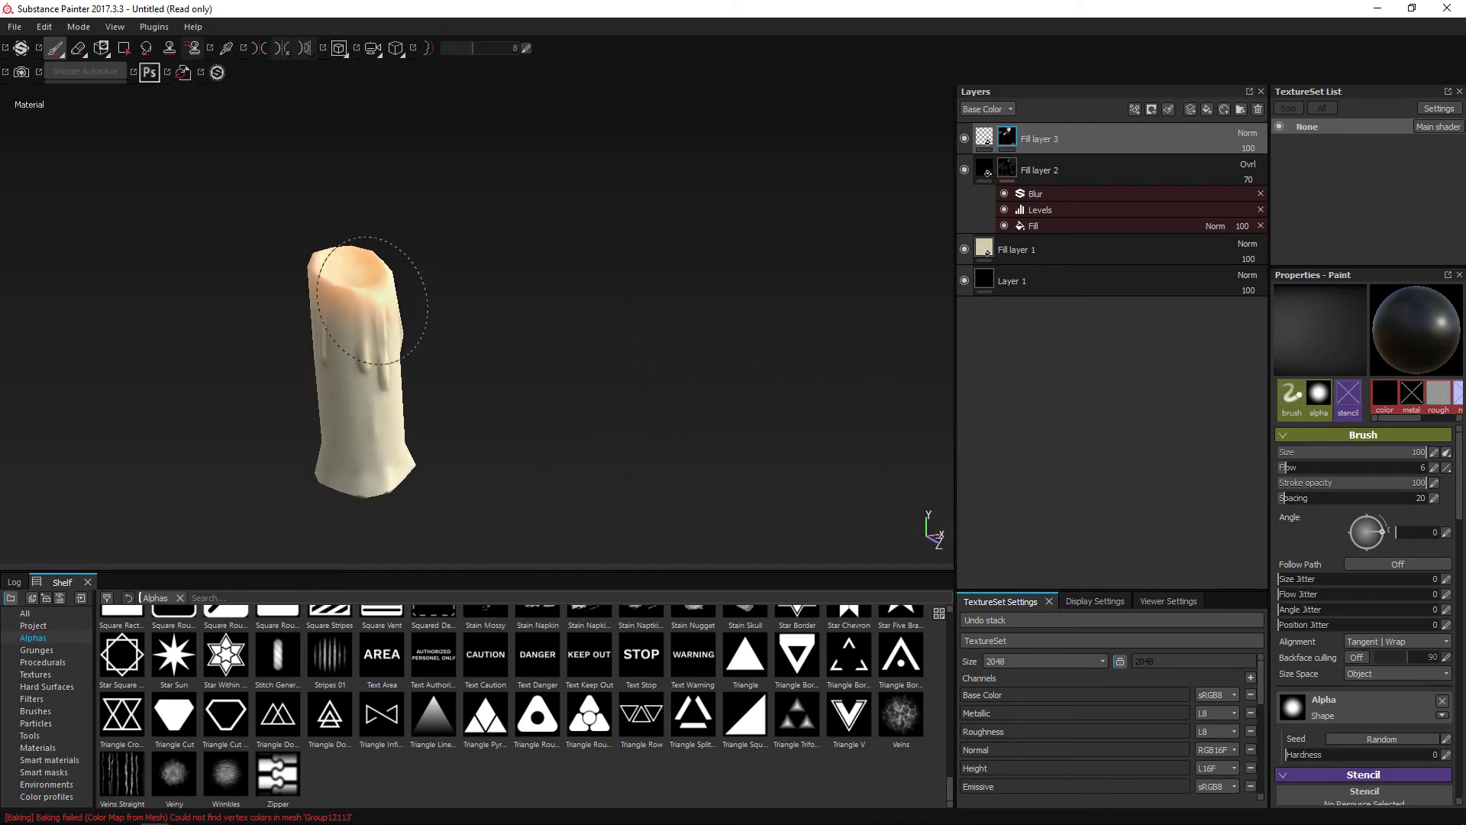
middle_click_drag(566, 298, 762, 282, "alt")
Step: Open the texture export settings and choose the PBR MetalRough configuration
left_click(14, 27)
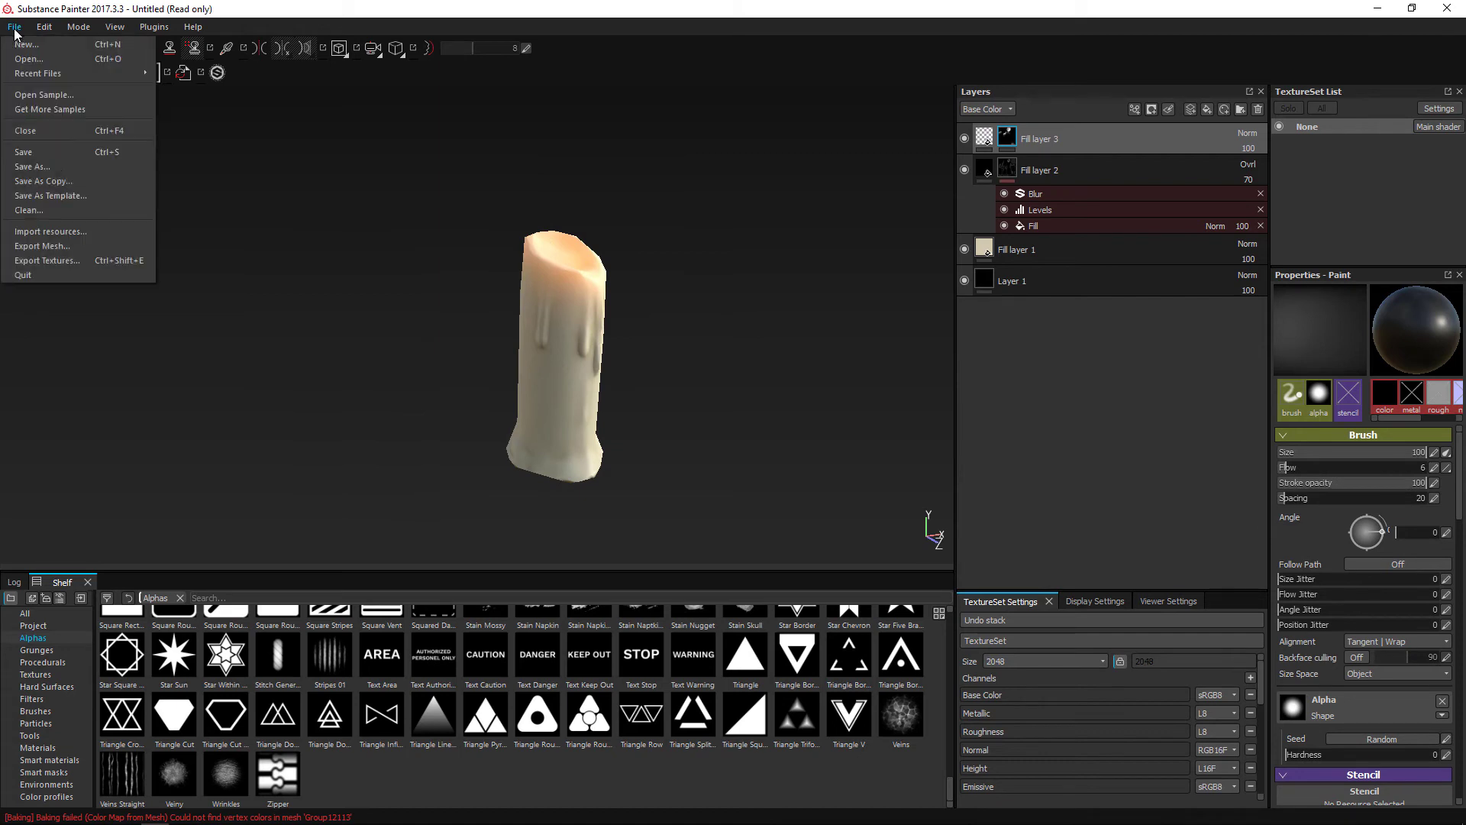
left_click(81, 260)
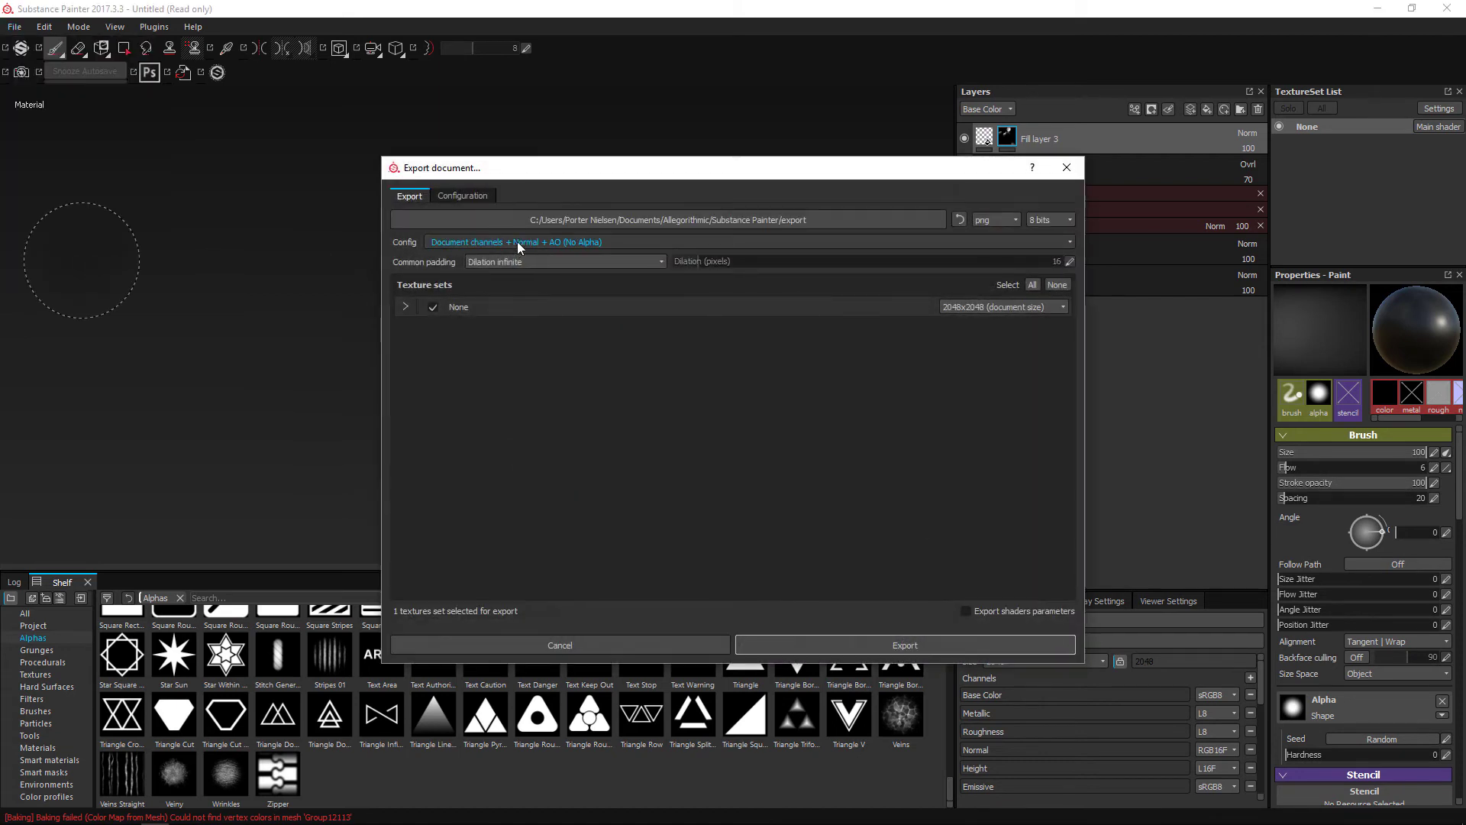
left_click(517, 242)
scroll(534, 313, "down", 5)
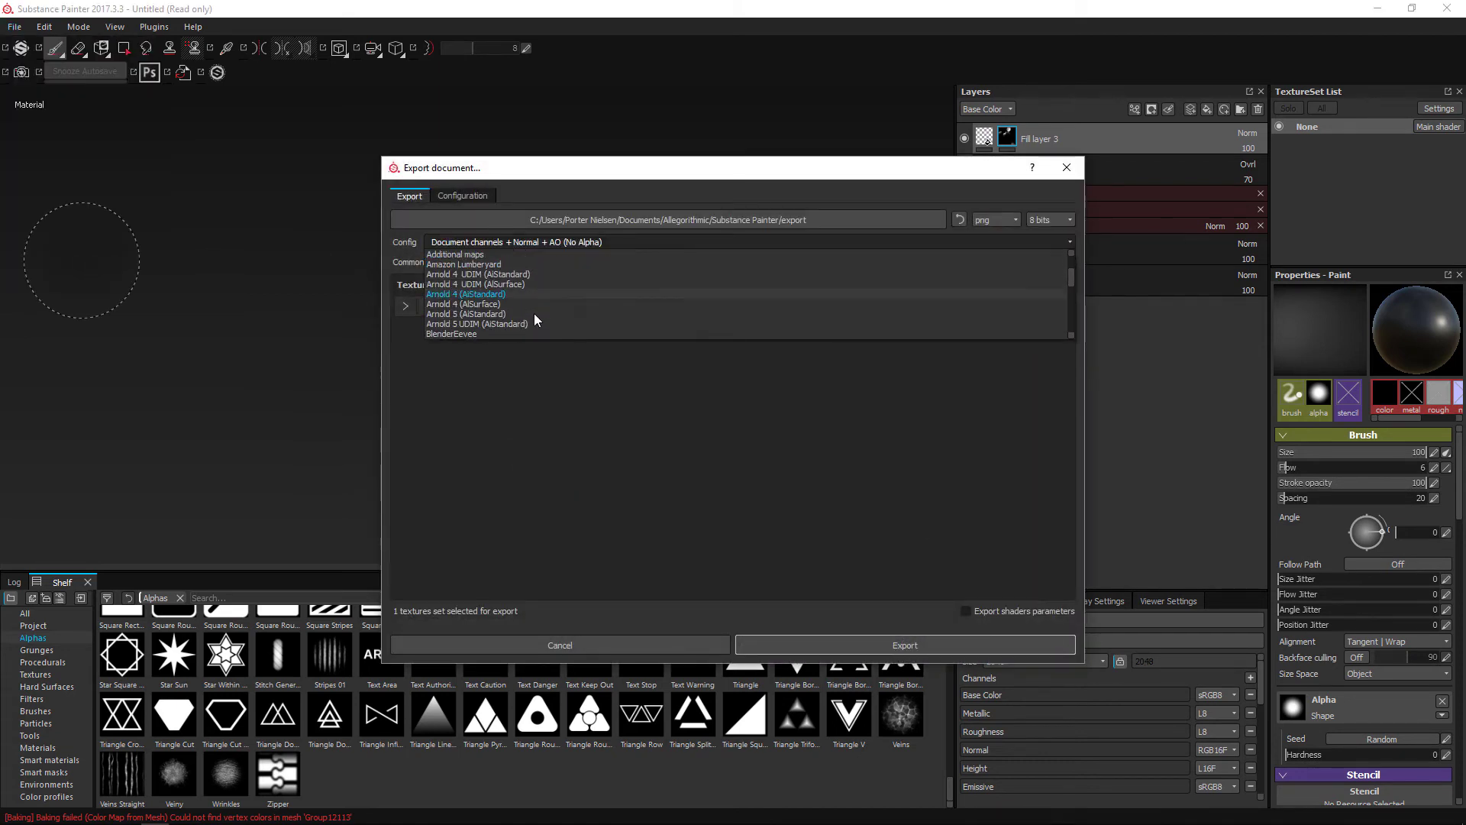
scroll(527, 309, "up", 5)
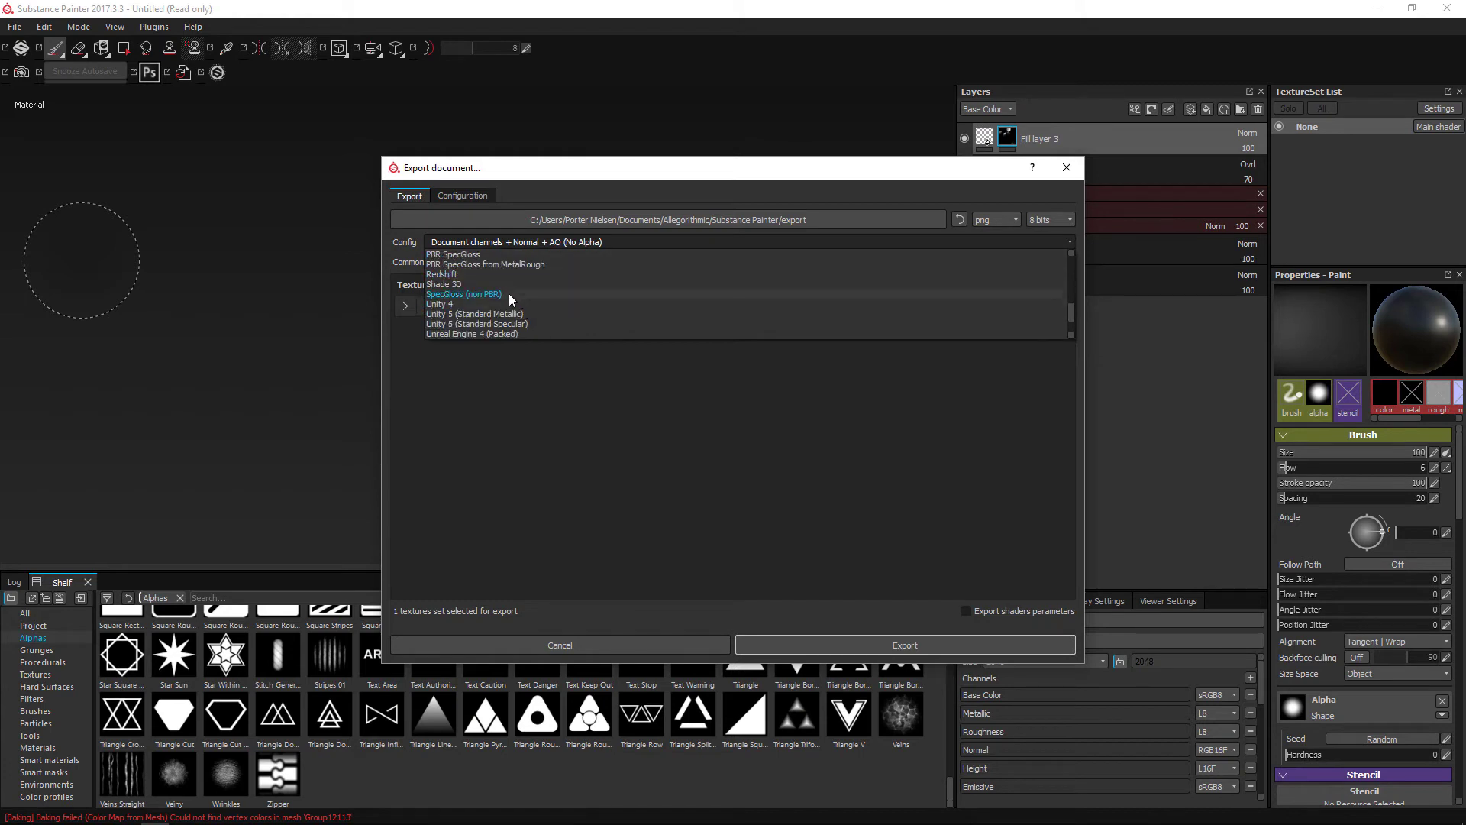
scroll(497, 295, "down", 3)
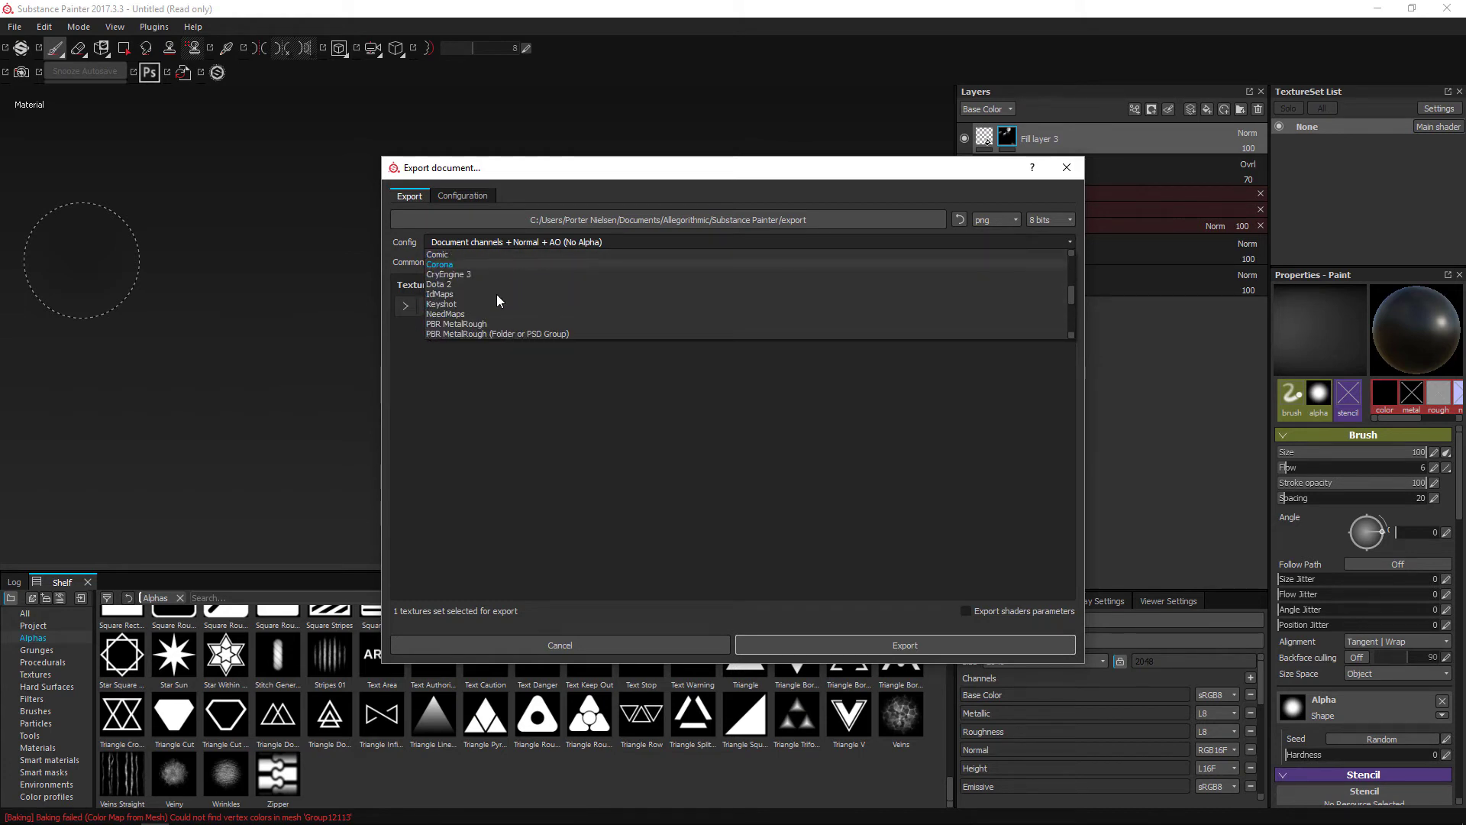
left_click(492, 322)
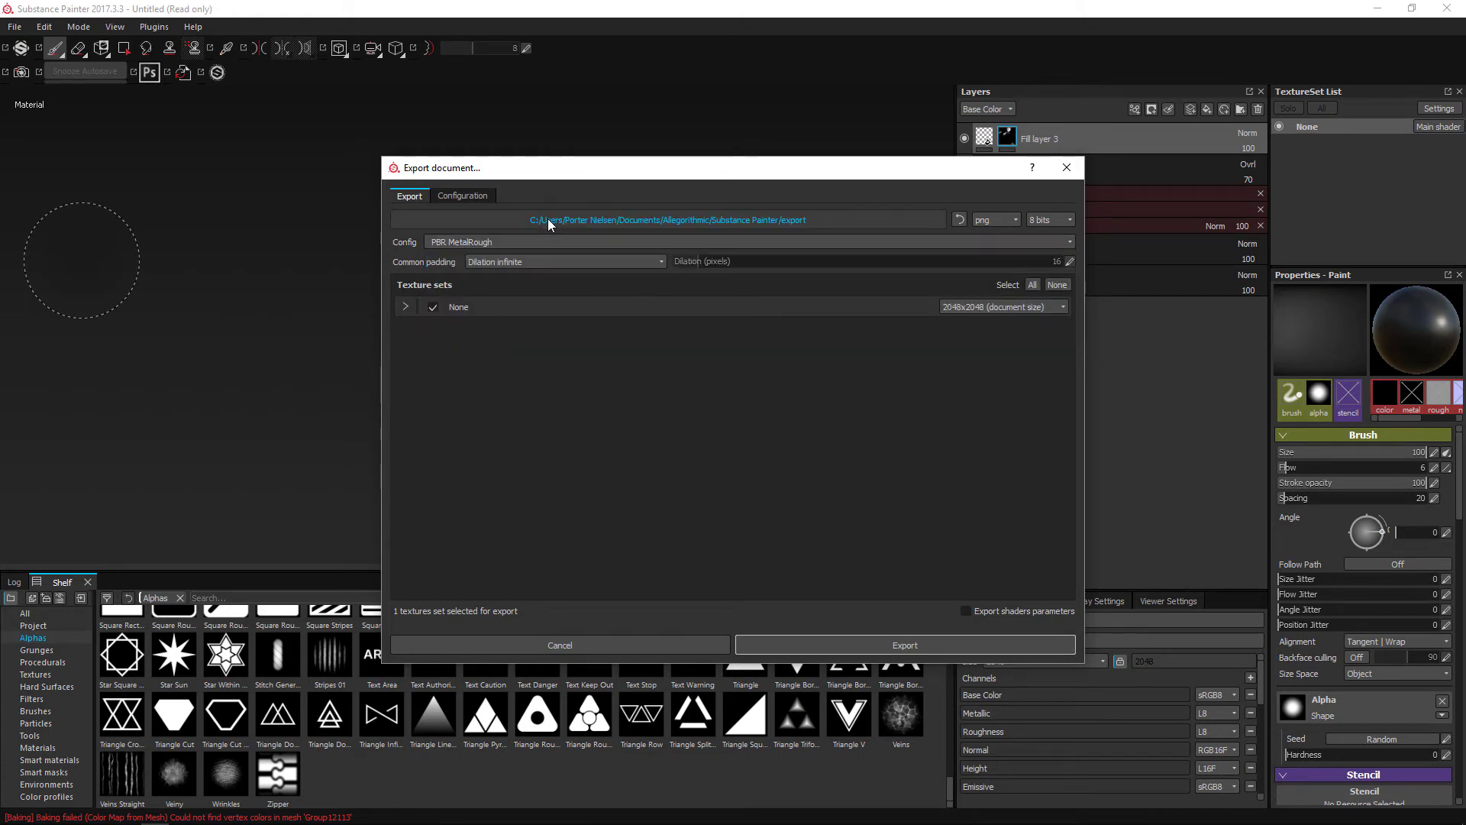
Step: Set the export folder to E:/Projects/DP Assets/Assets/TavernsAndInns/Tutorial and export the textures as 8-bit PNG files
left_click(549, 221)
left_click_drag(618, 361, 618, 268)
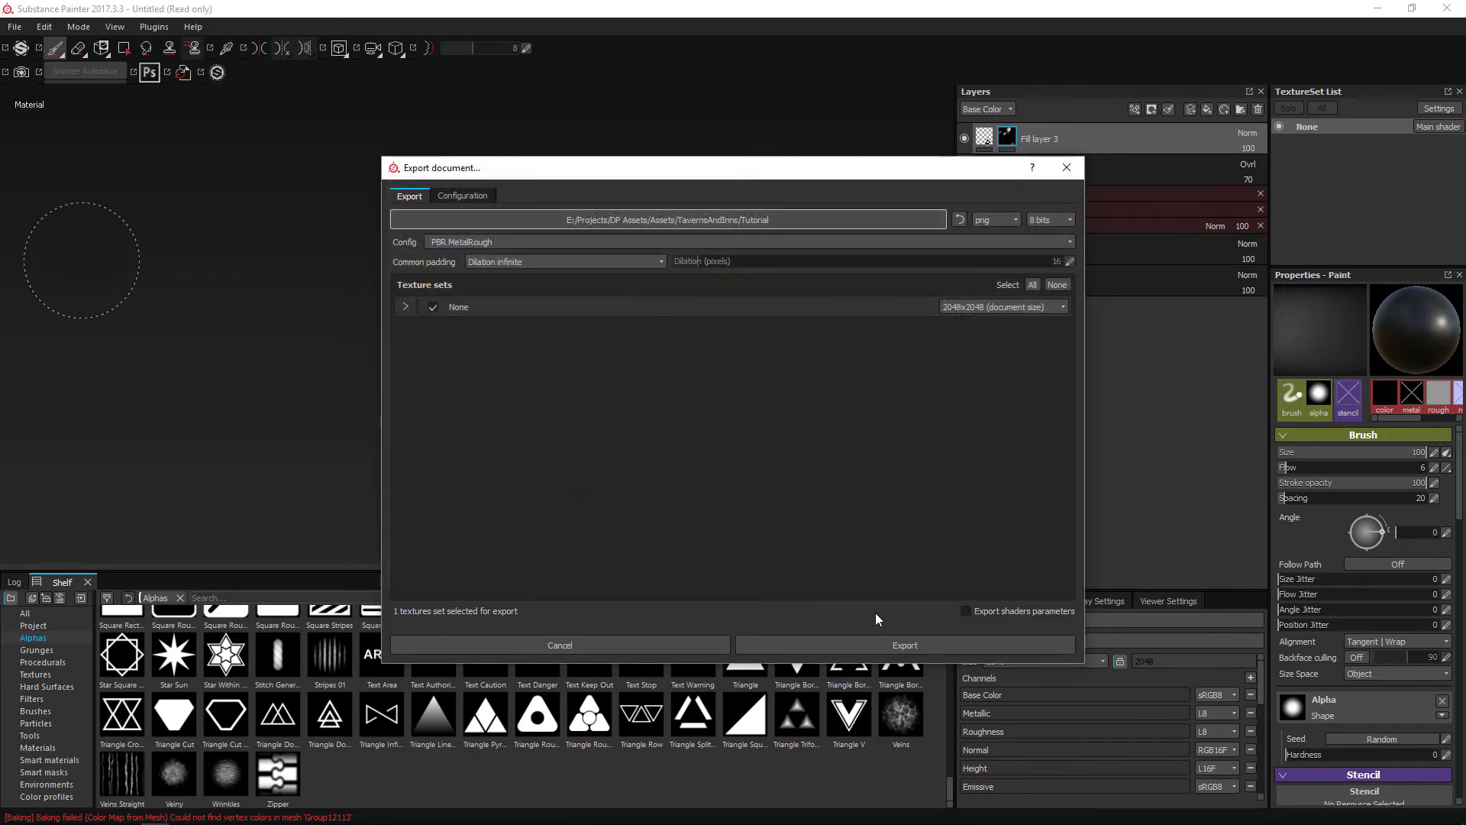
left_click(896, 644)
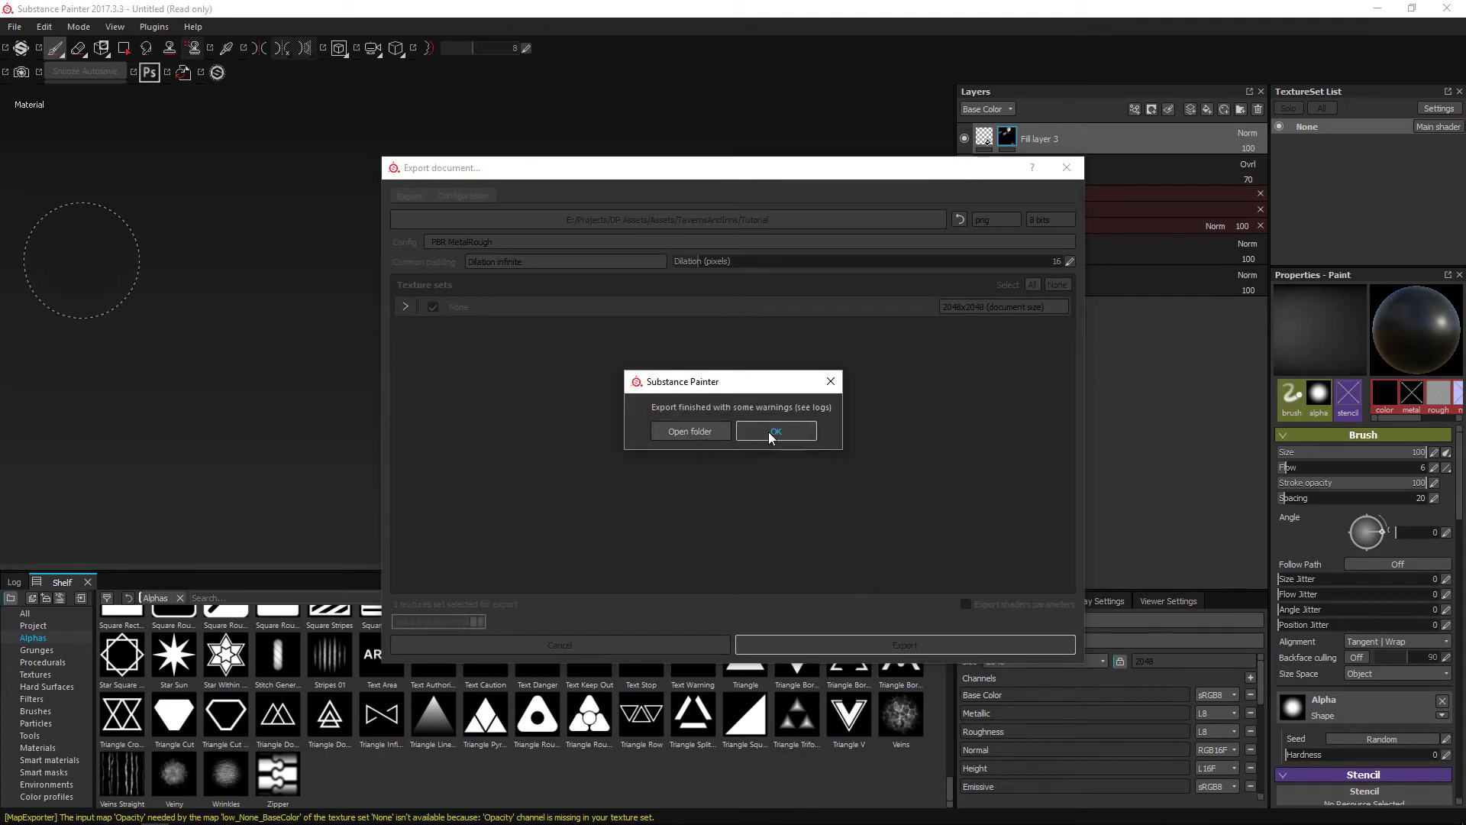
left_click(773, 432)
left_click_drag(752, 466, 501, 469, "alt")
Step: Switch to Blender and add a cube with radius 1 at the candle's location
mouse_move(489, 821)
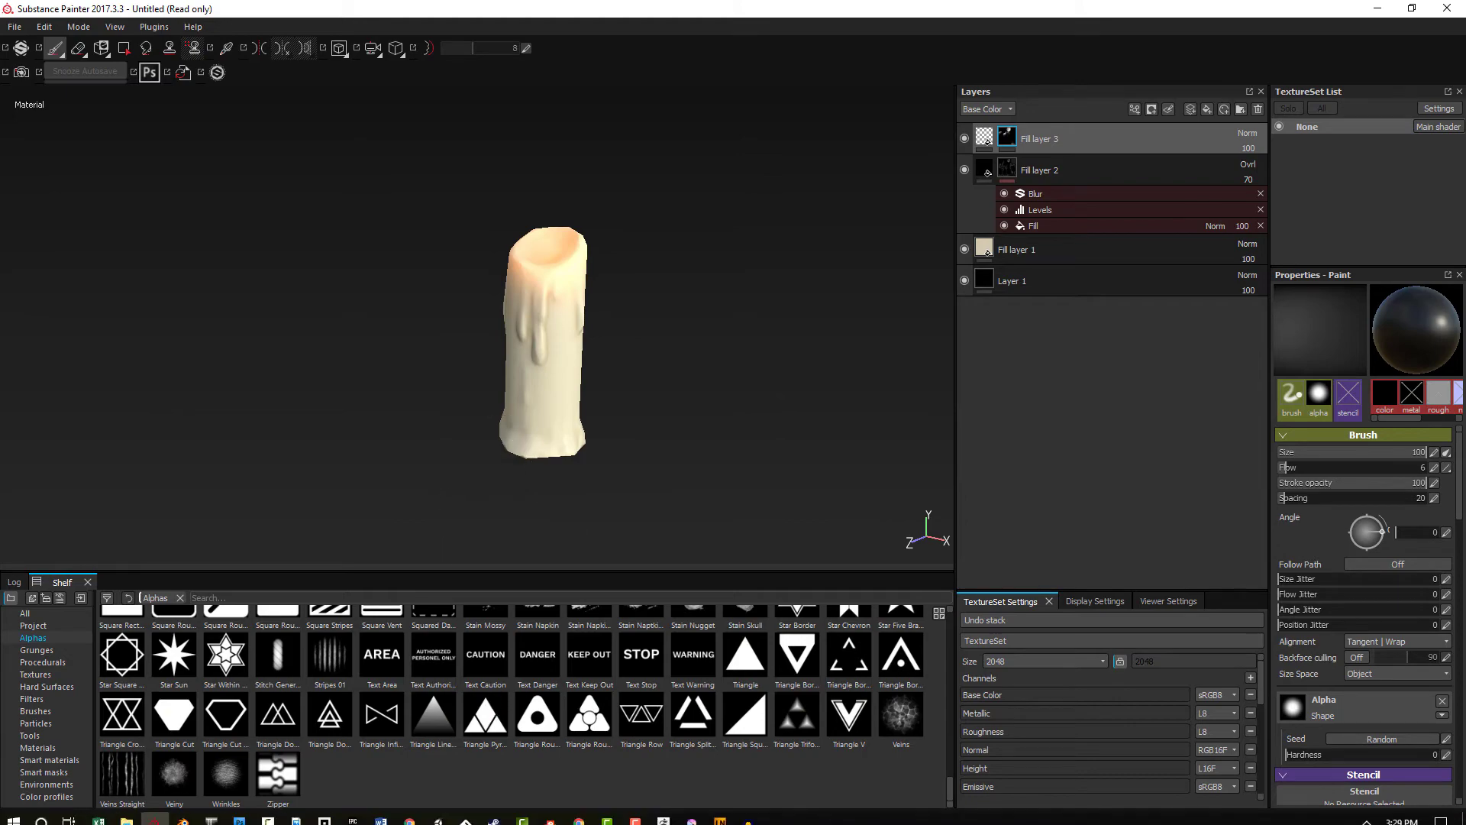
left_click(183, 813)
scroll(919, 504, "down", 4)
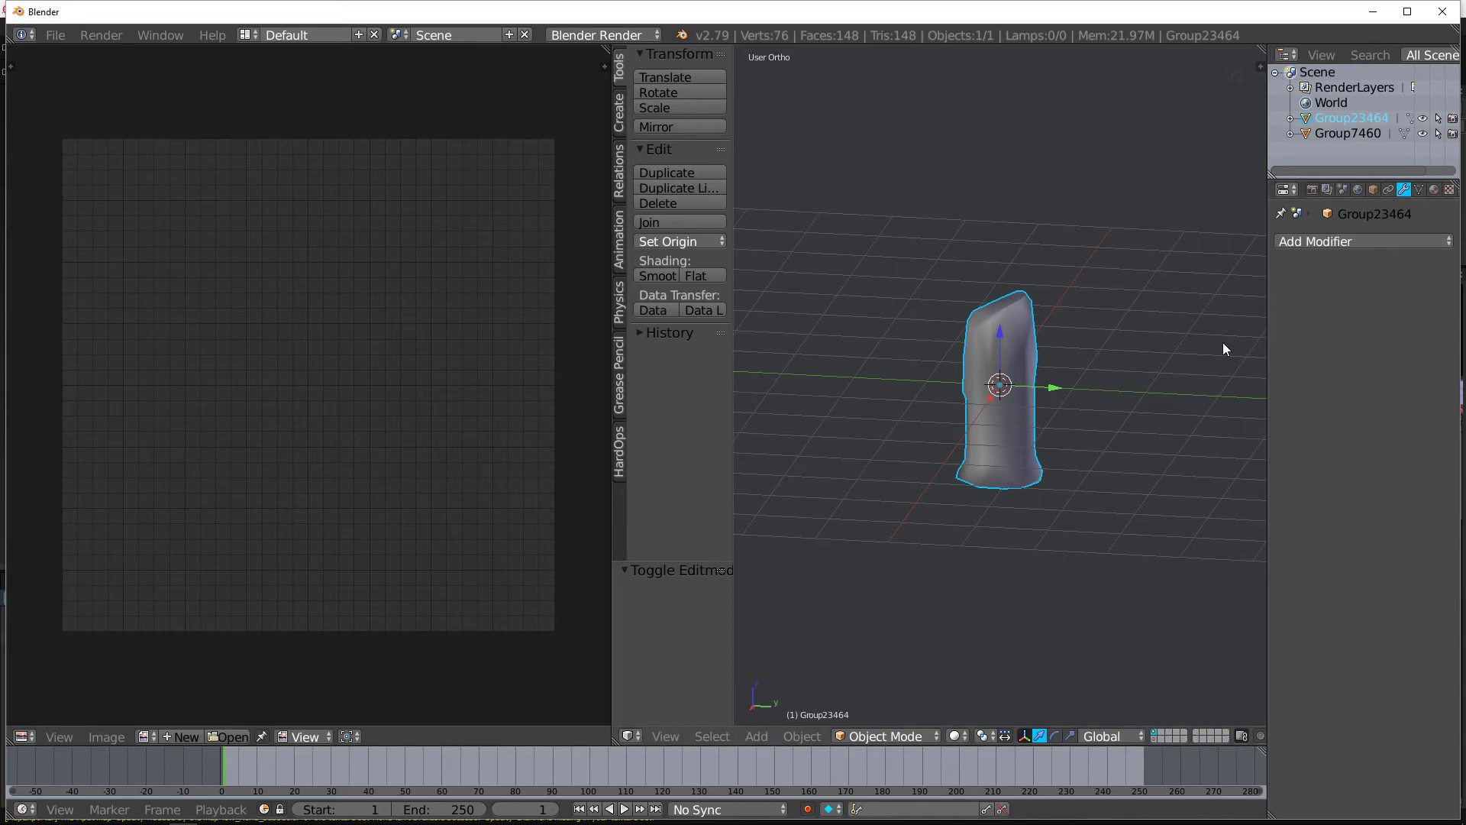
key("shift+a")
mouse_move(1069, 372)
left_click(1128, 386)
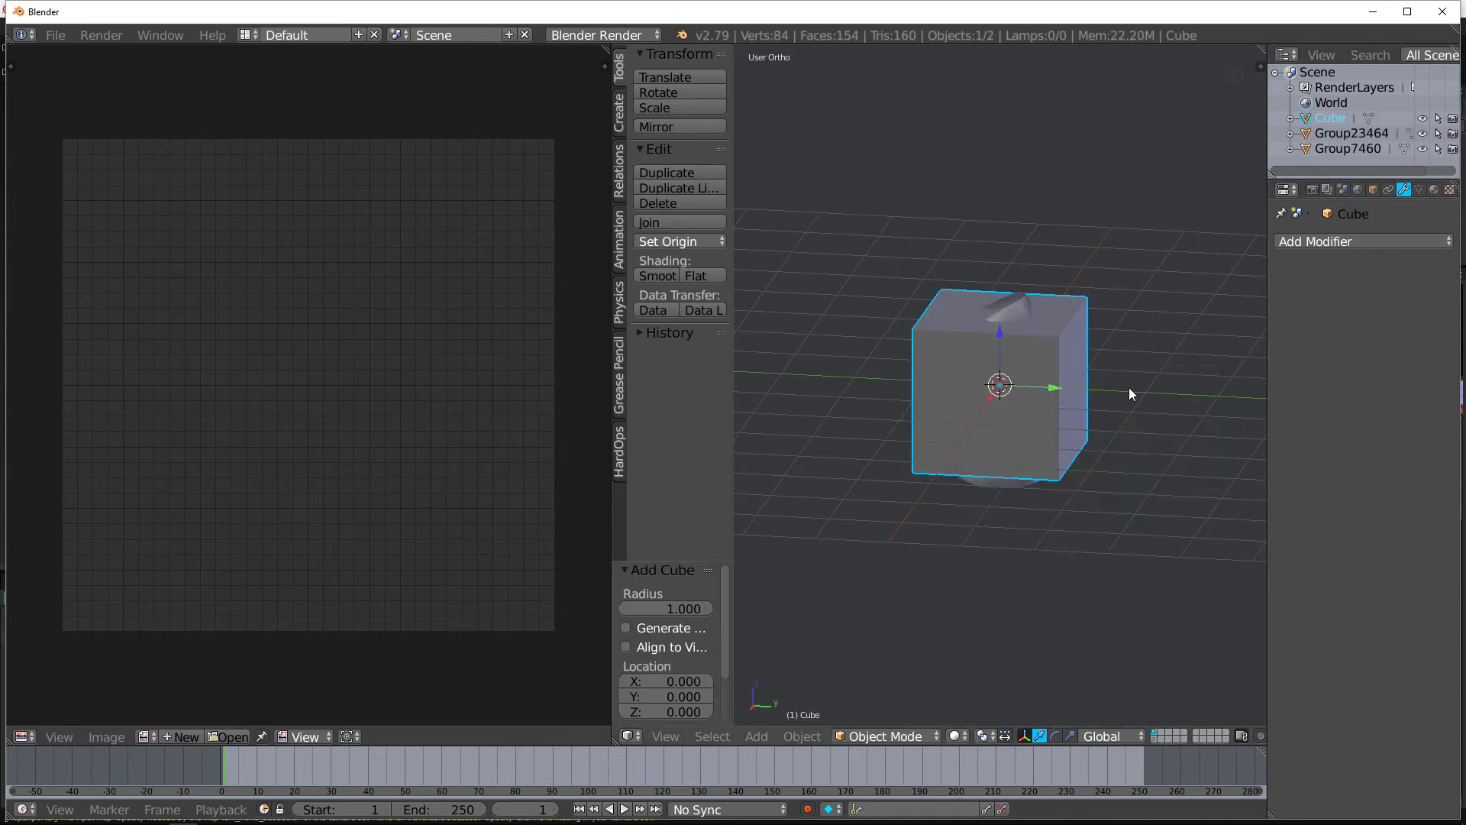
Step: Scale the whole candle mesh down in edit mode by about 0.067, then by about 0.58, using the cube as size reference
right_click(1021, 313)
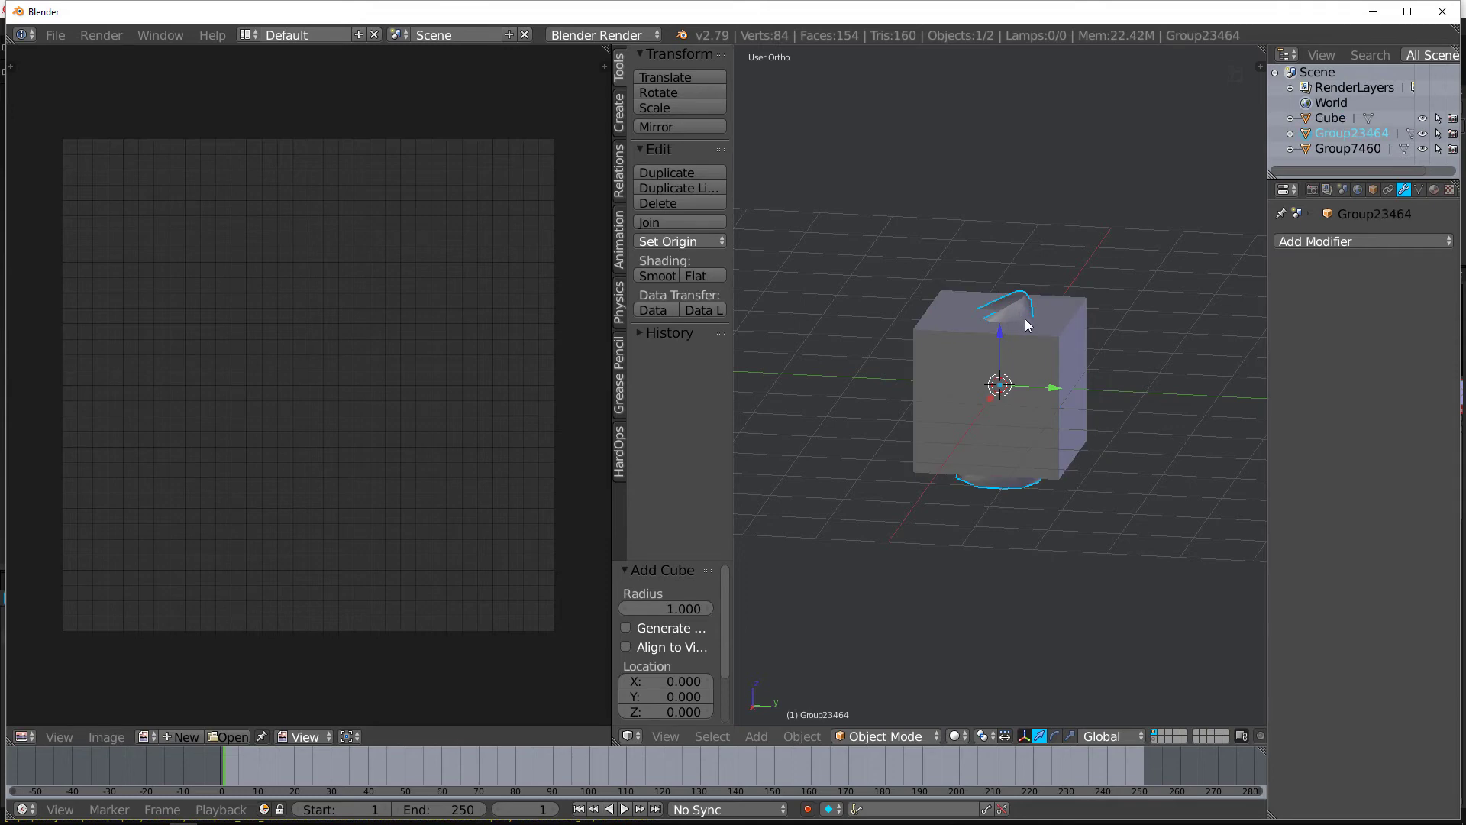
key("Tab")
key("KP_1")
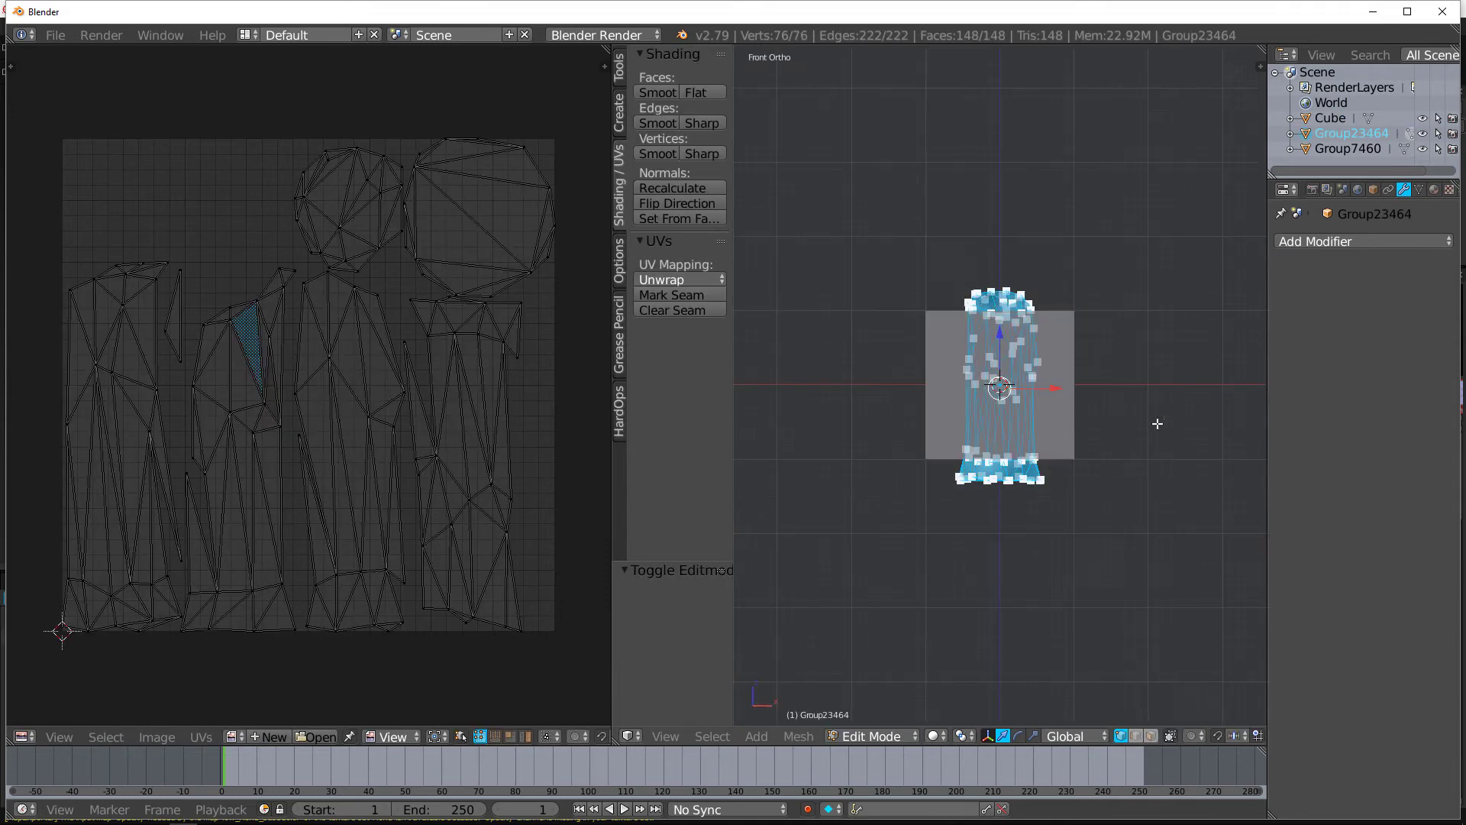
key("s")
left_click(998, 395)
scroll(1120, 470, "up", 5)
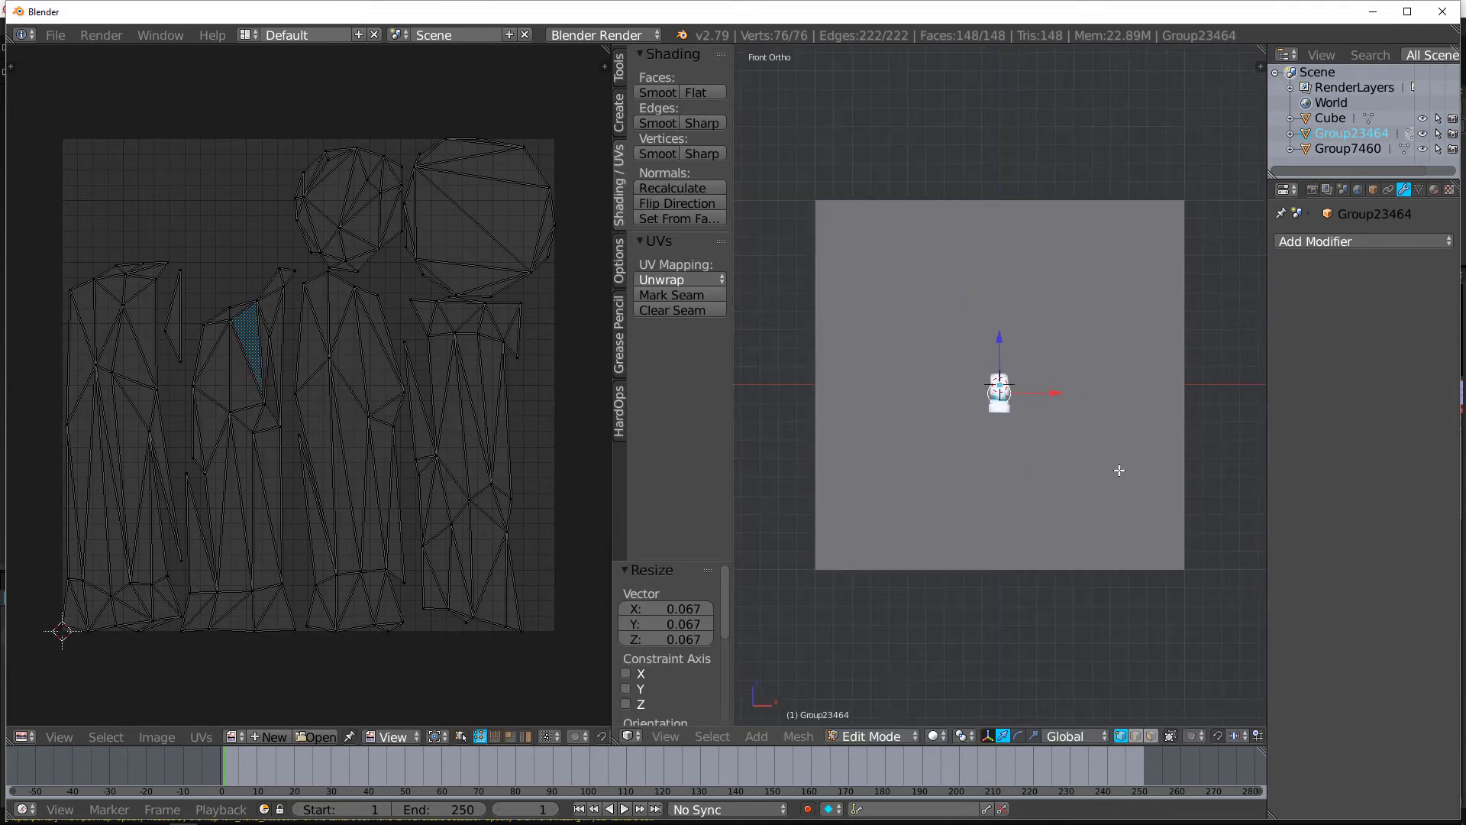
key("s")
left_click(1061, 446)
Step: Raise the candle mesh along Z by about 0.087, plus about 0.003 more, so its base sits at the object's origin
key("g")
key("z")
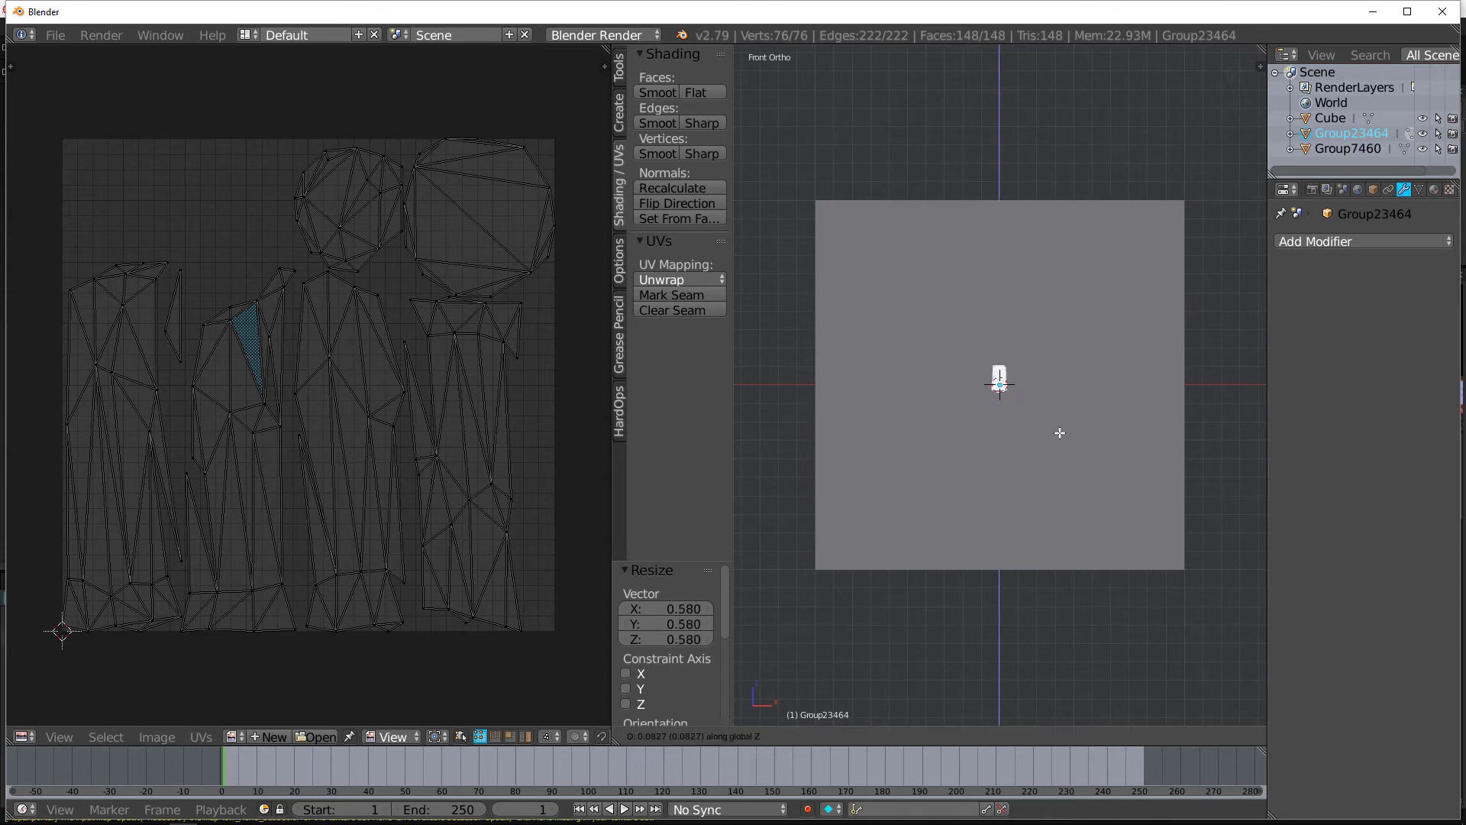
left_click(1060, 433)
scroll(1050, 431, "up", 10)
key("g")
key("z")
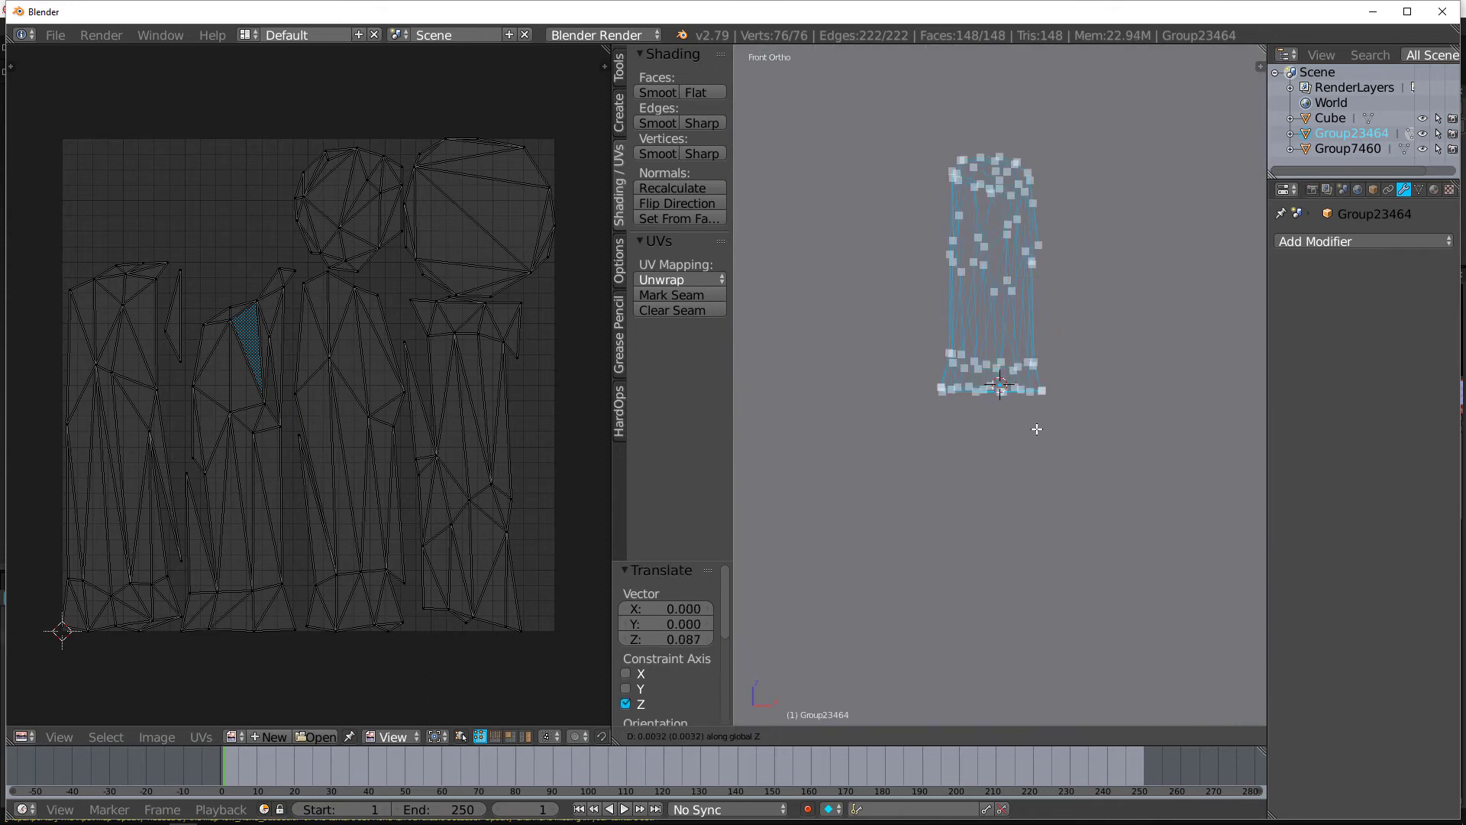
left_click(1037, 430)
key("Tab")
Step: Delete the reference cube surrounding the candle
right_click(1046, 449)
key("x")
left_click(1045, 448)
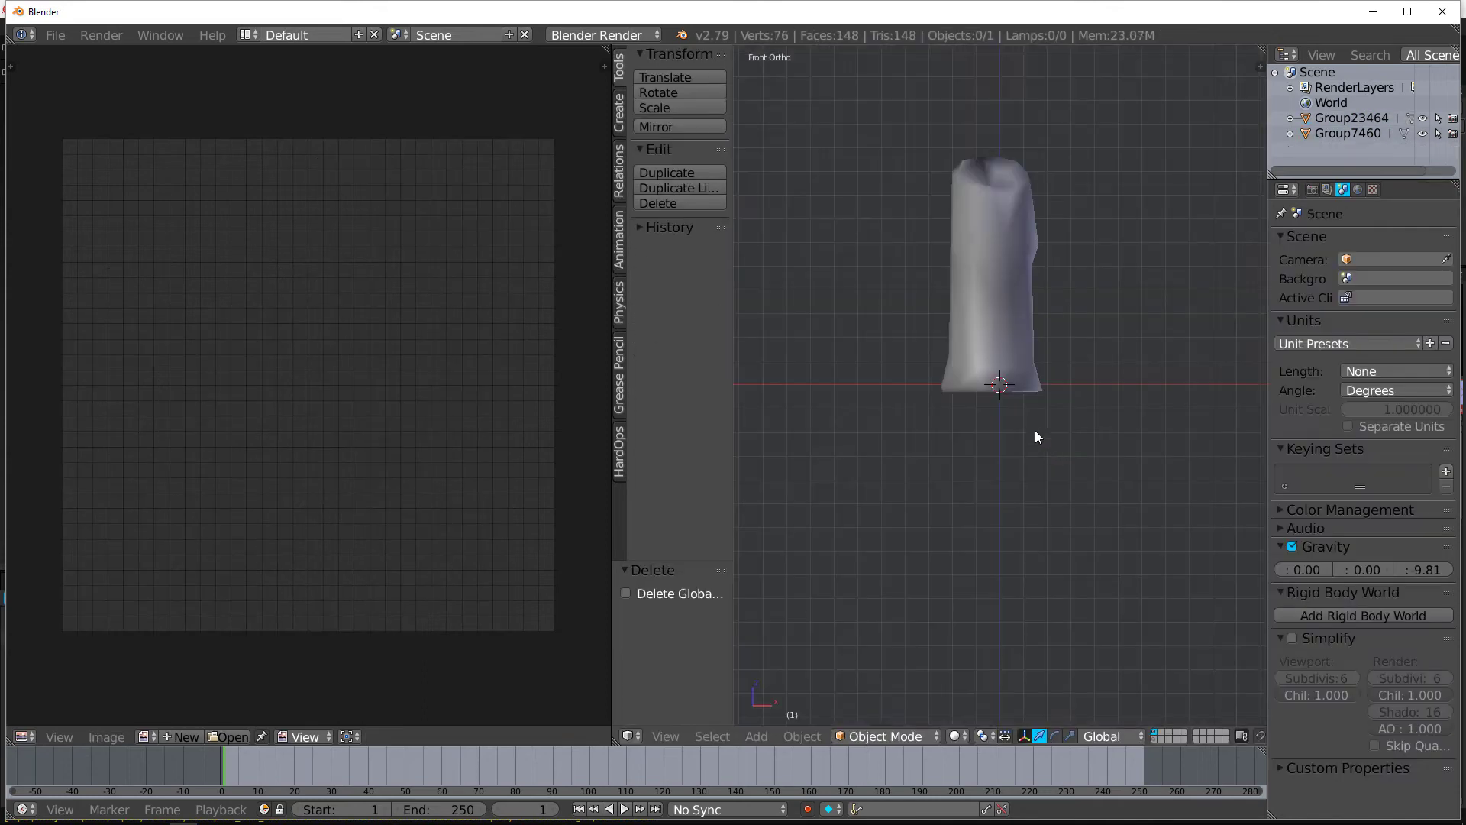
Step: Rename the candle mesh object as Candle
right_click(1019, 363)
left_click(1373, 190)
left_click(1350, 243)
type("C")
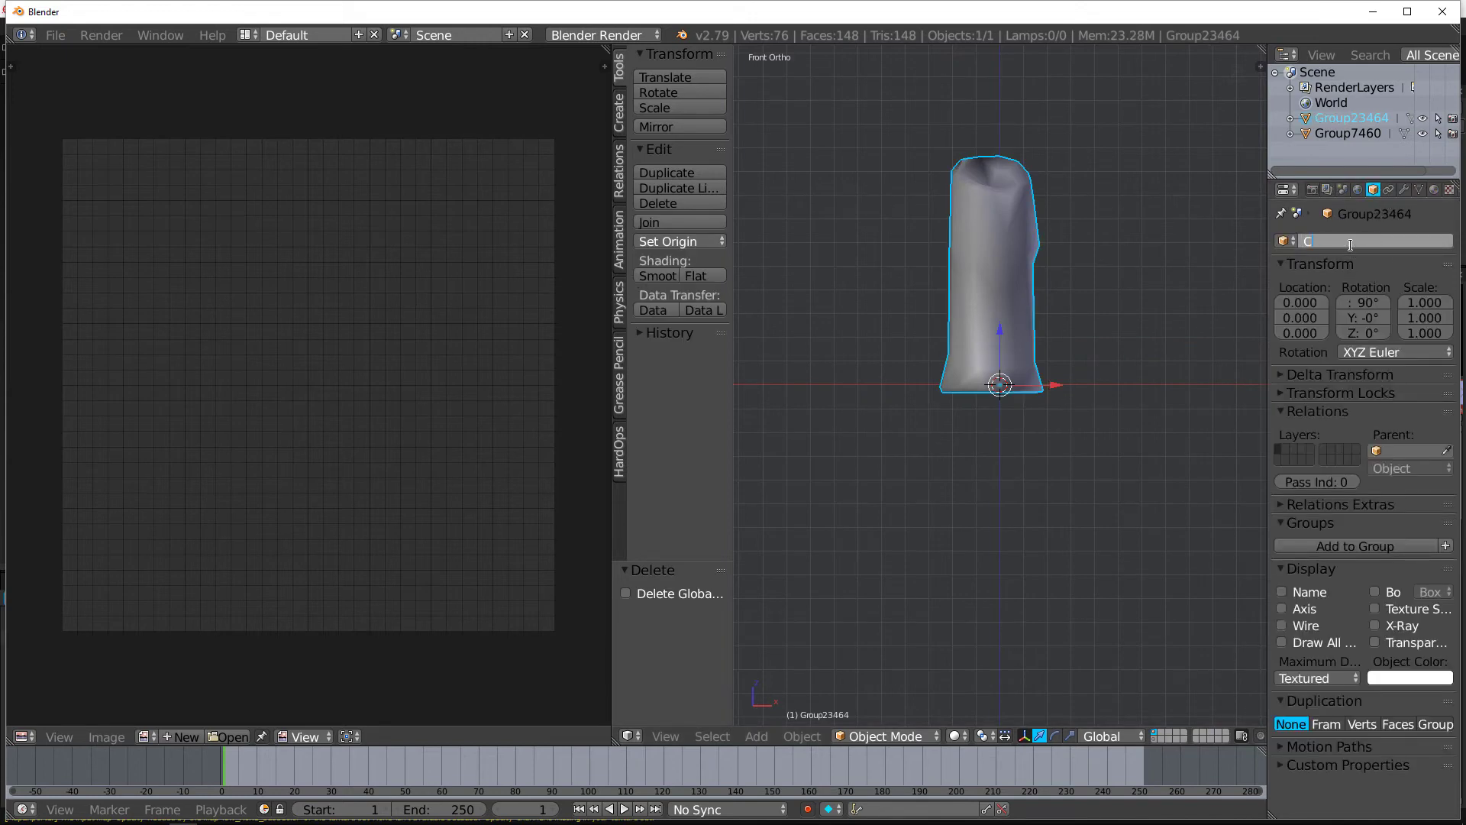
type("andle")
key("Return")
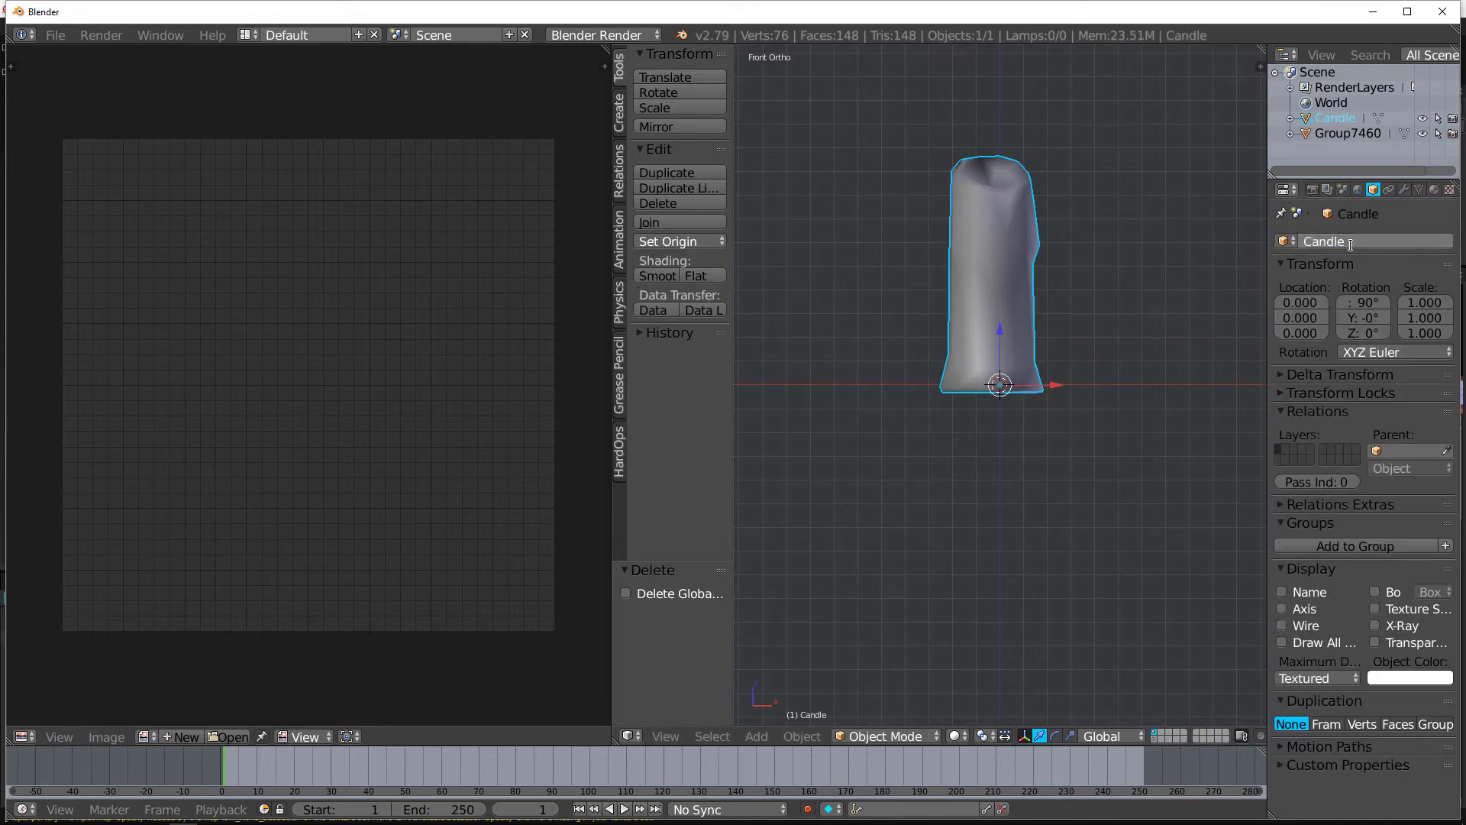
Step: Add a new material to the candle and name it CandleMaterial
left_click(1433, 190)
left_click(1317, 292)
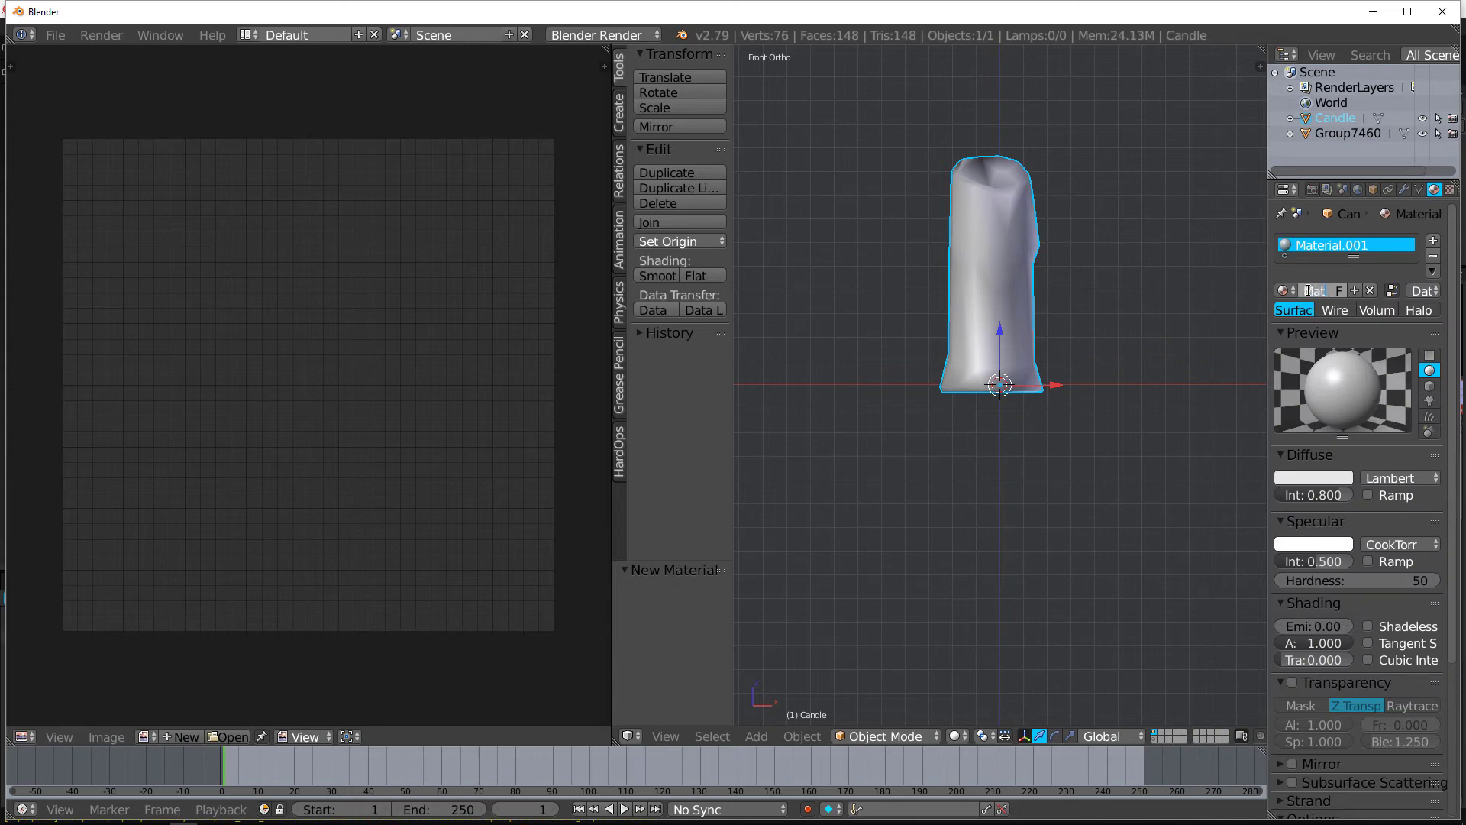
key("Return")
Step: Export the selected candle as Candle.fbx into E:\Projects\DP Assets\Assets\TavernsAndInns\Tutorial
scroll(978, 356, "down", 2)
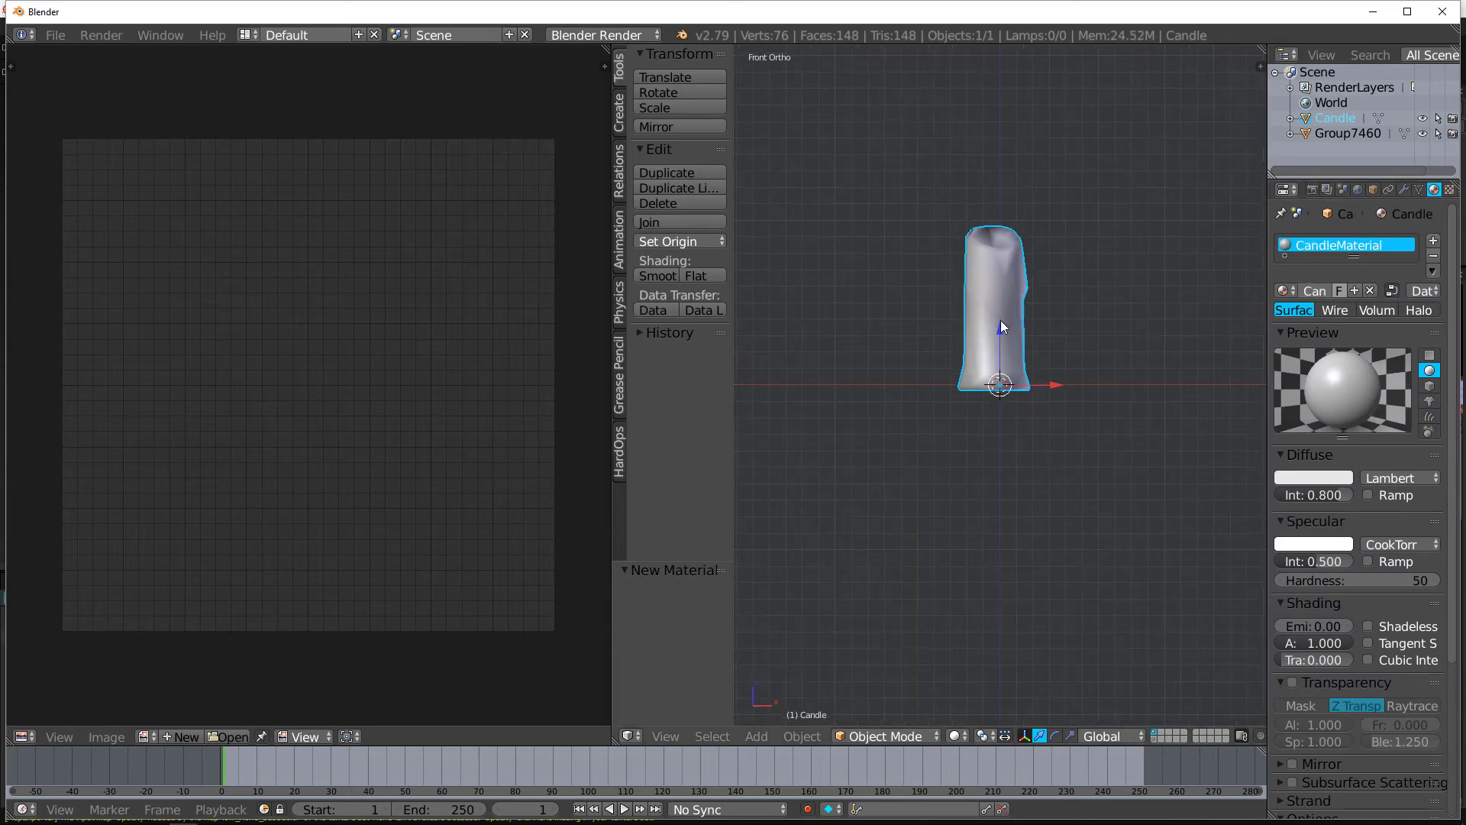
left_click(55, 35)
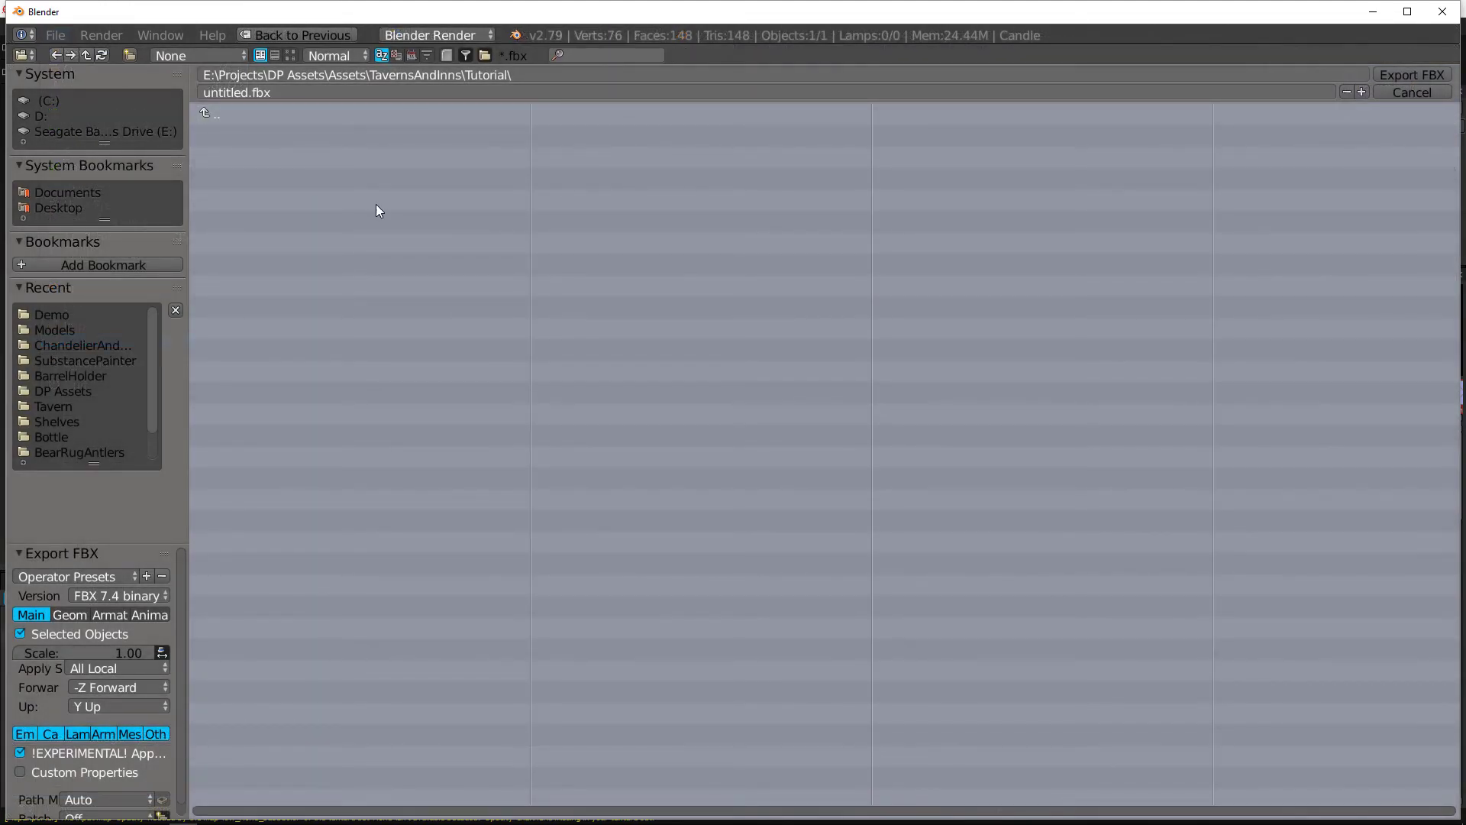
left_click(316, 90)
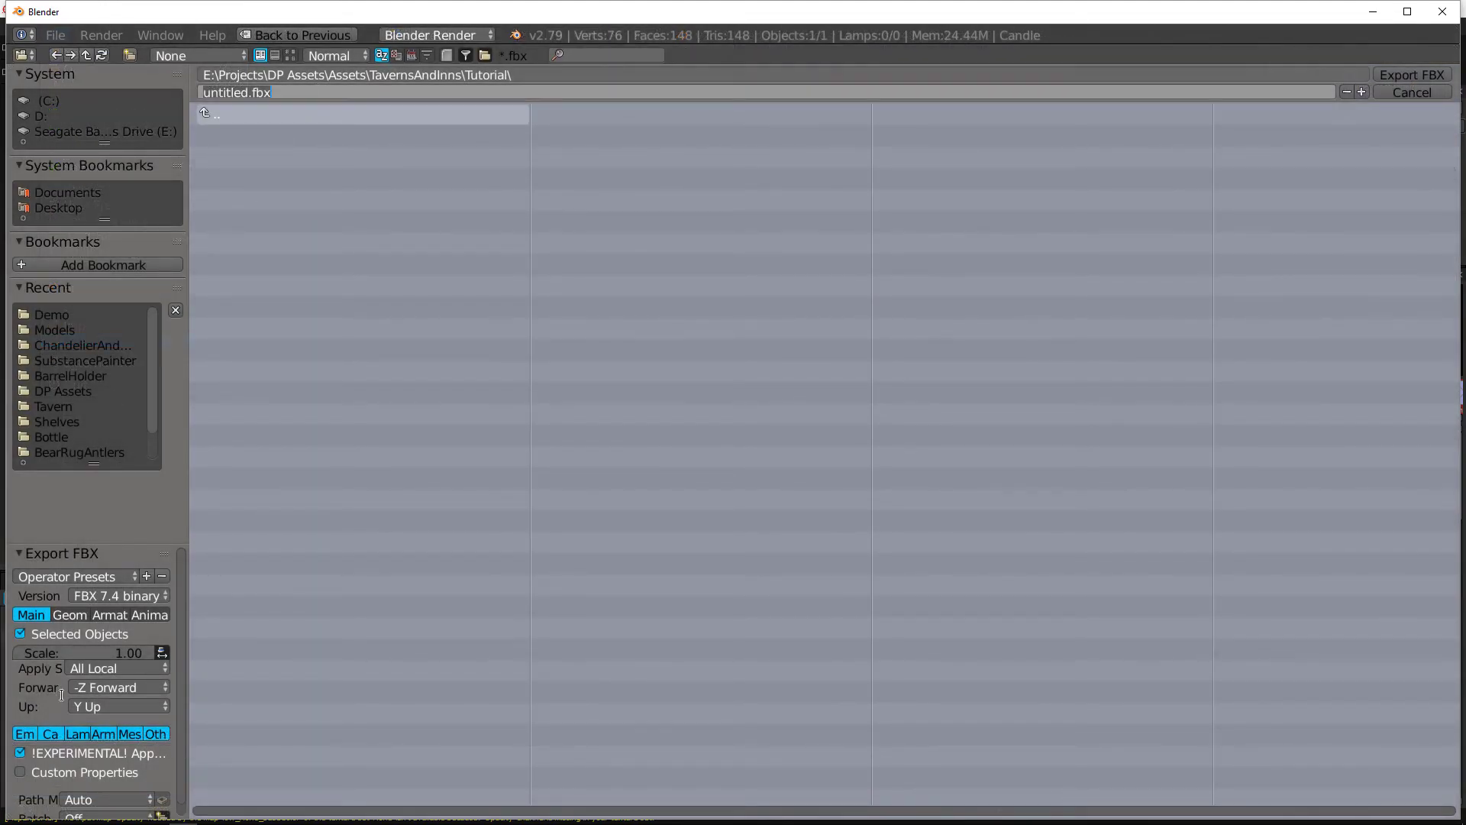
type("Candle")
key("Return")
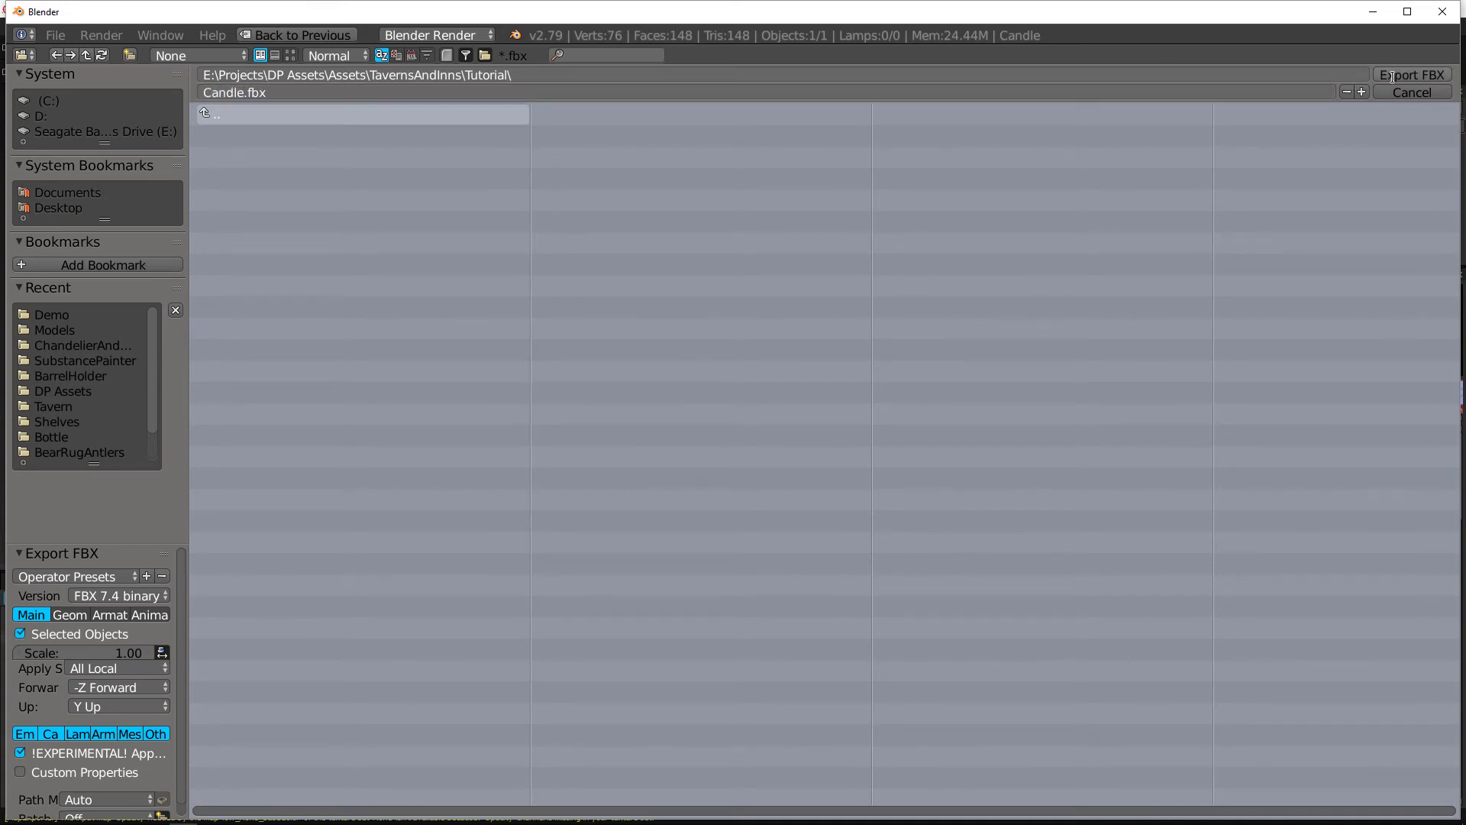
left_click(1395, 77)
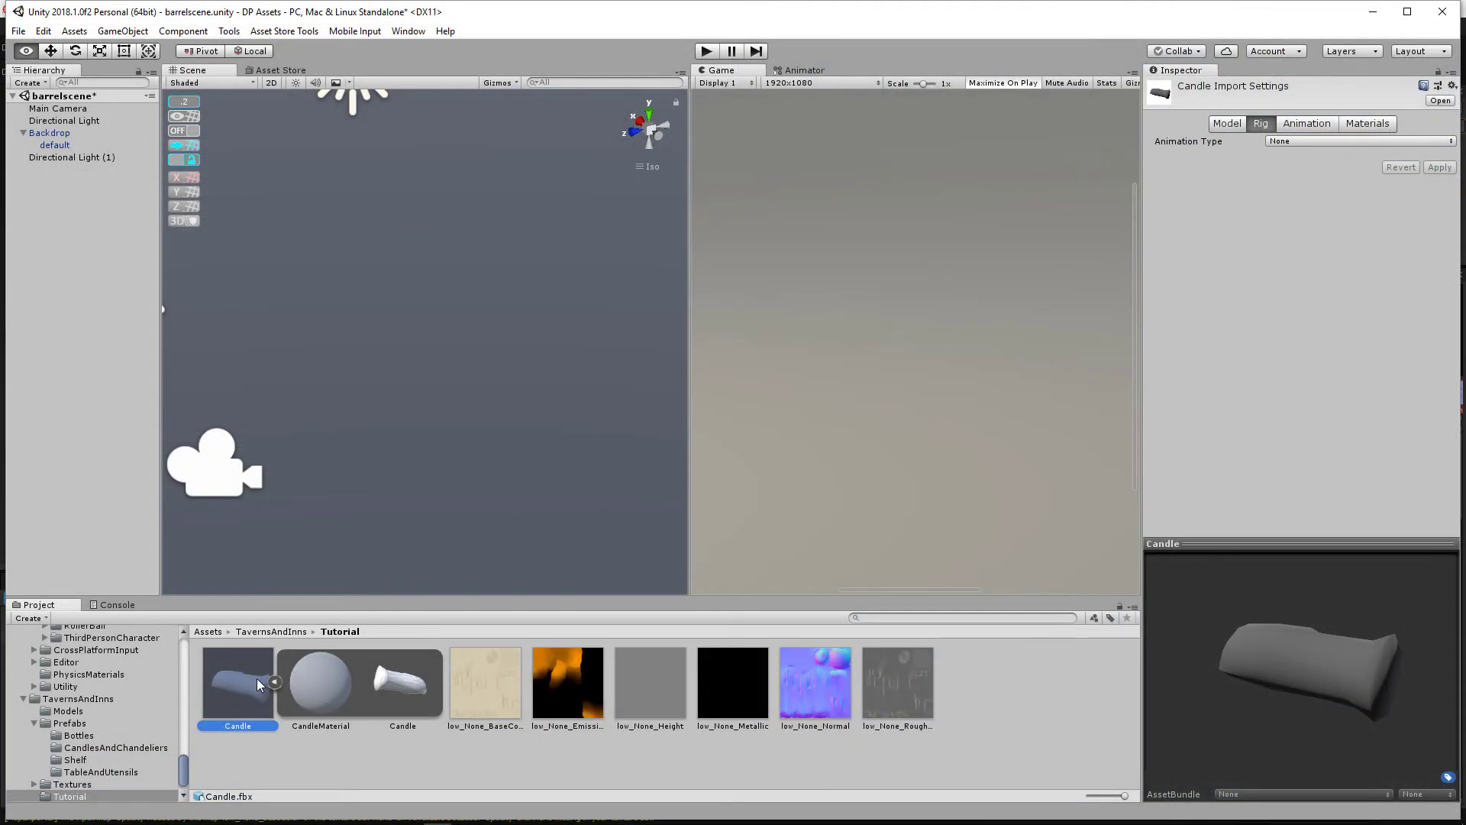
Step: In Unity, place the Candle model in the scene and raise it to a Y position of about 0.0109
left_click_drag(256, 679, 109, 435)
key("f")
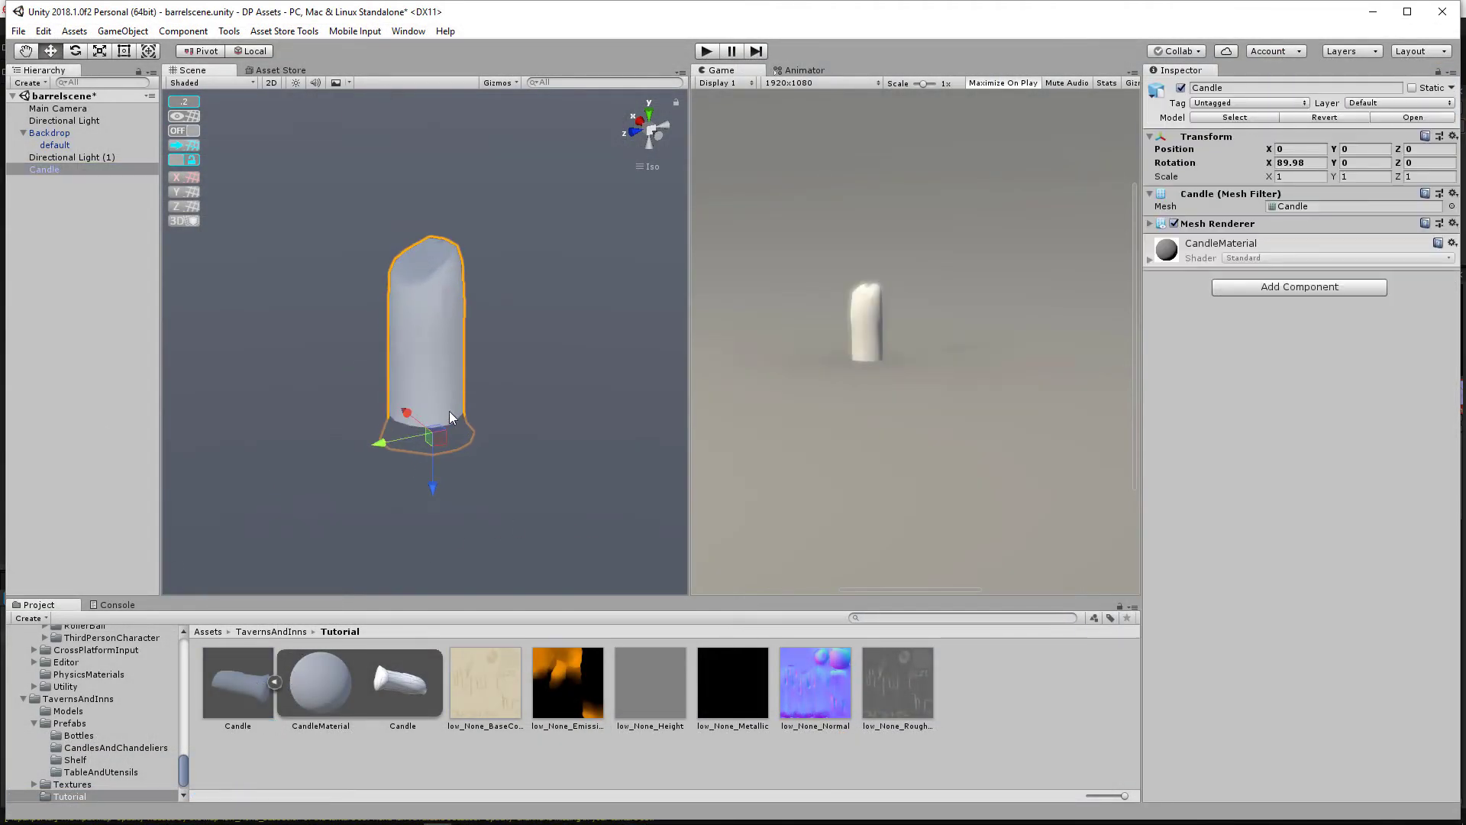
left_click_drag(432, 495, 456, 426)
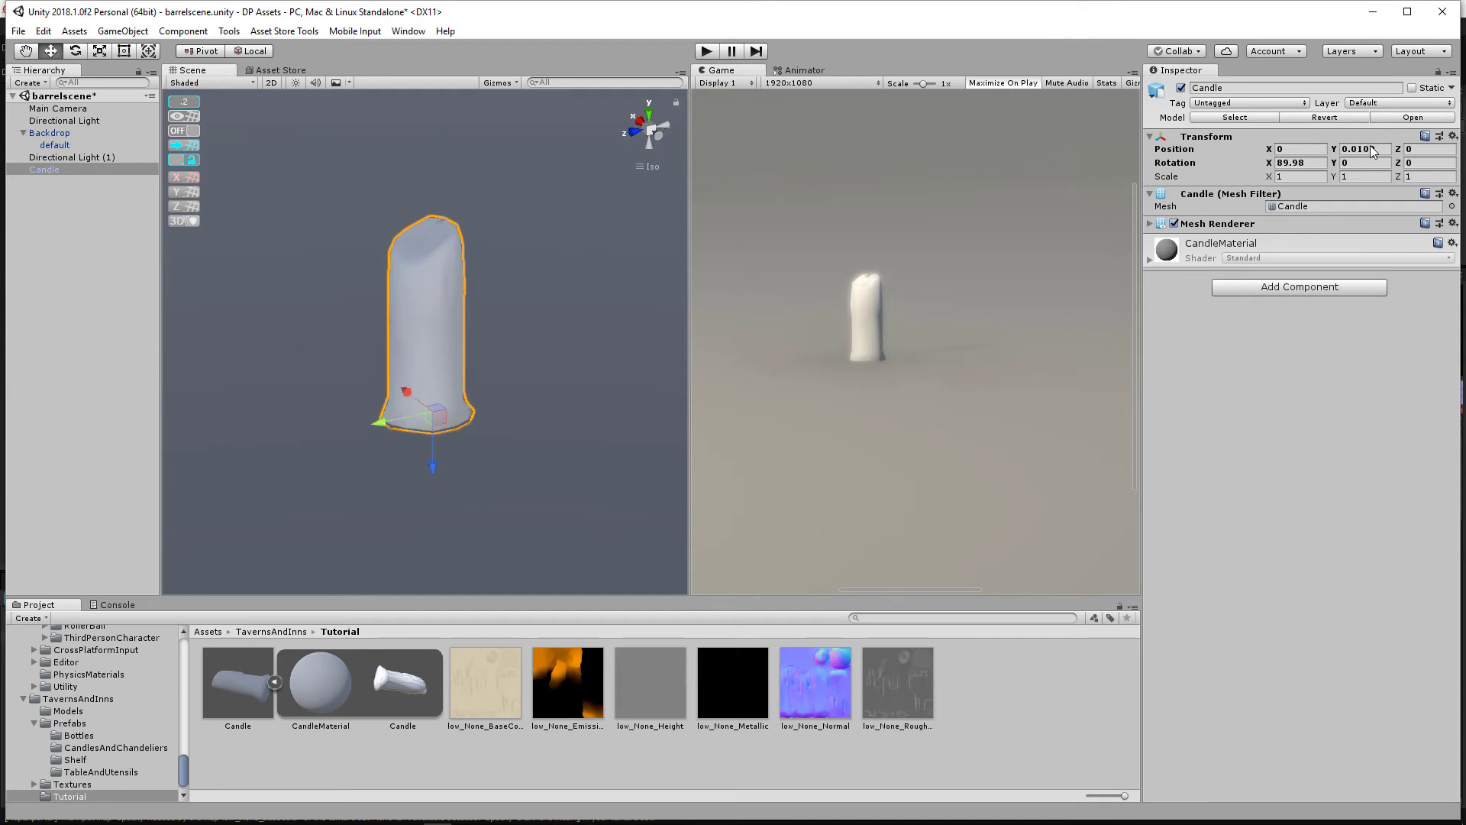
Step: Switch to Blender and apply the candle object's rotation and scale
key("alt+Tab")
left_click(808, 282)
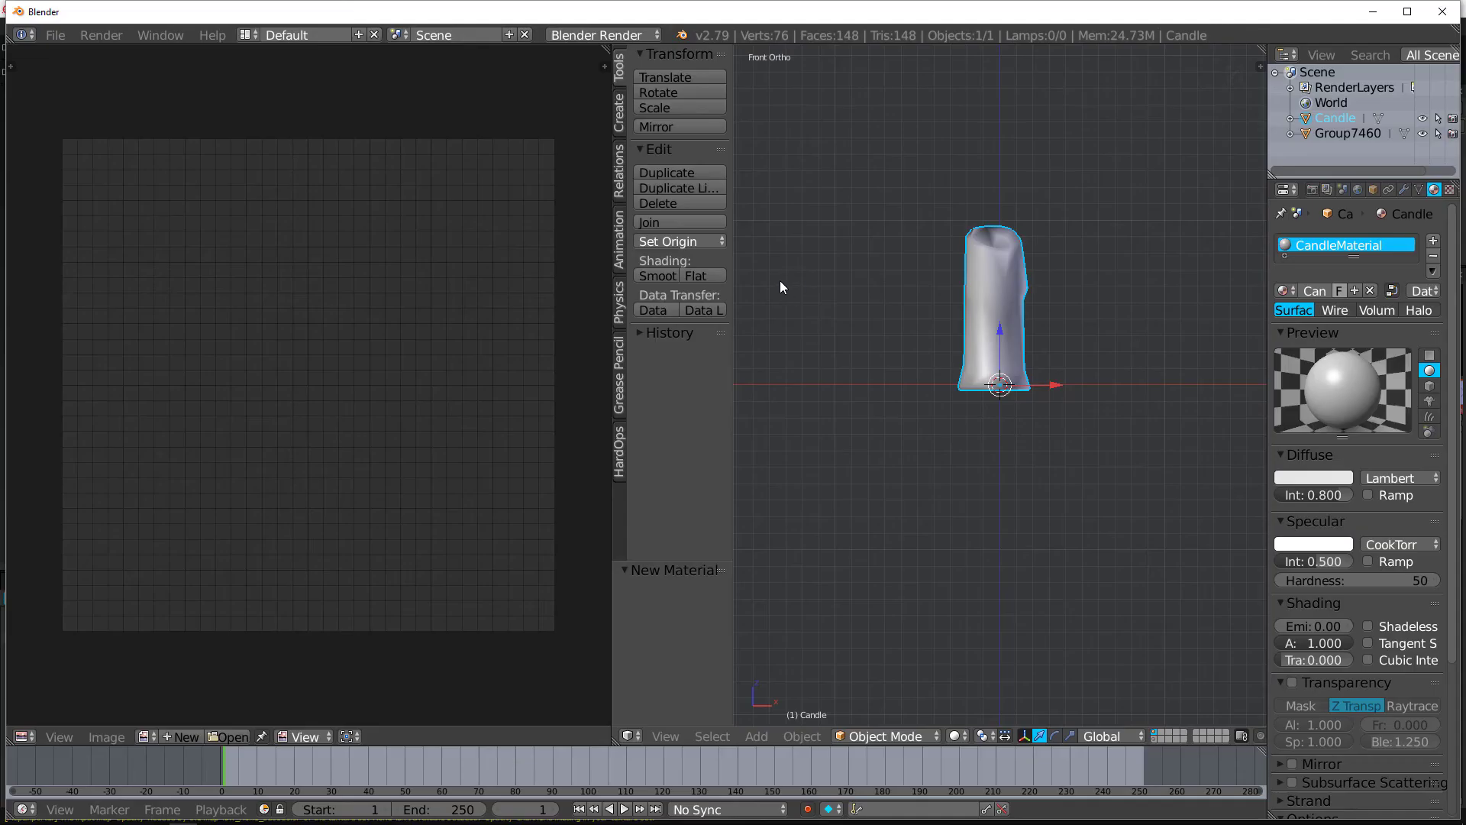
middle_click_drag(986, 328, 891, 342, "shift")
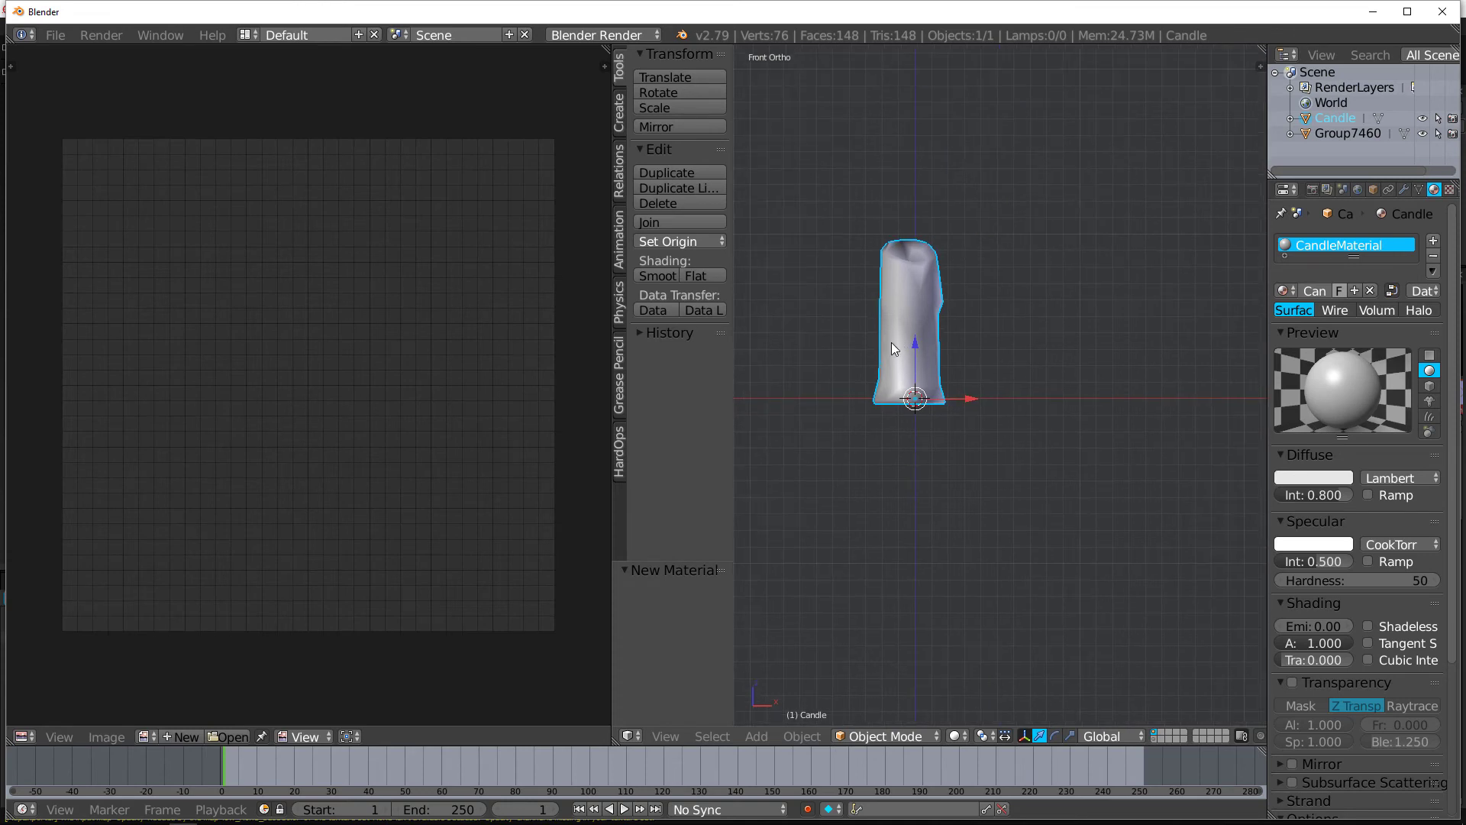
left_click(800, 734)
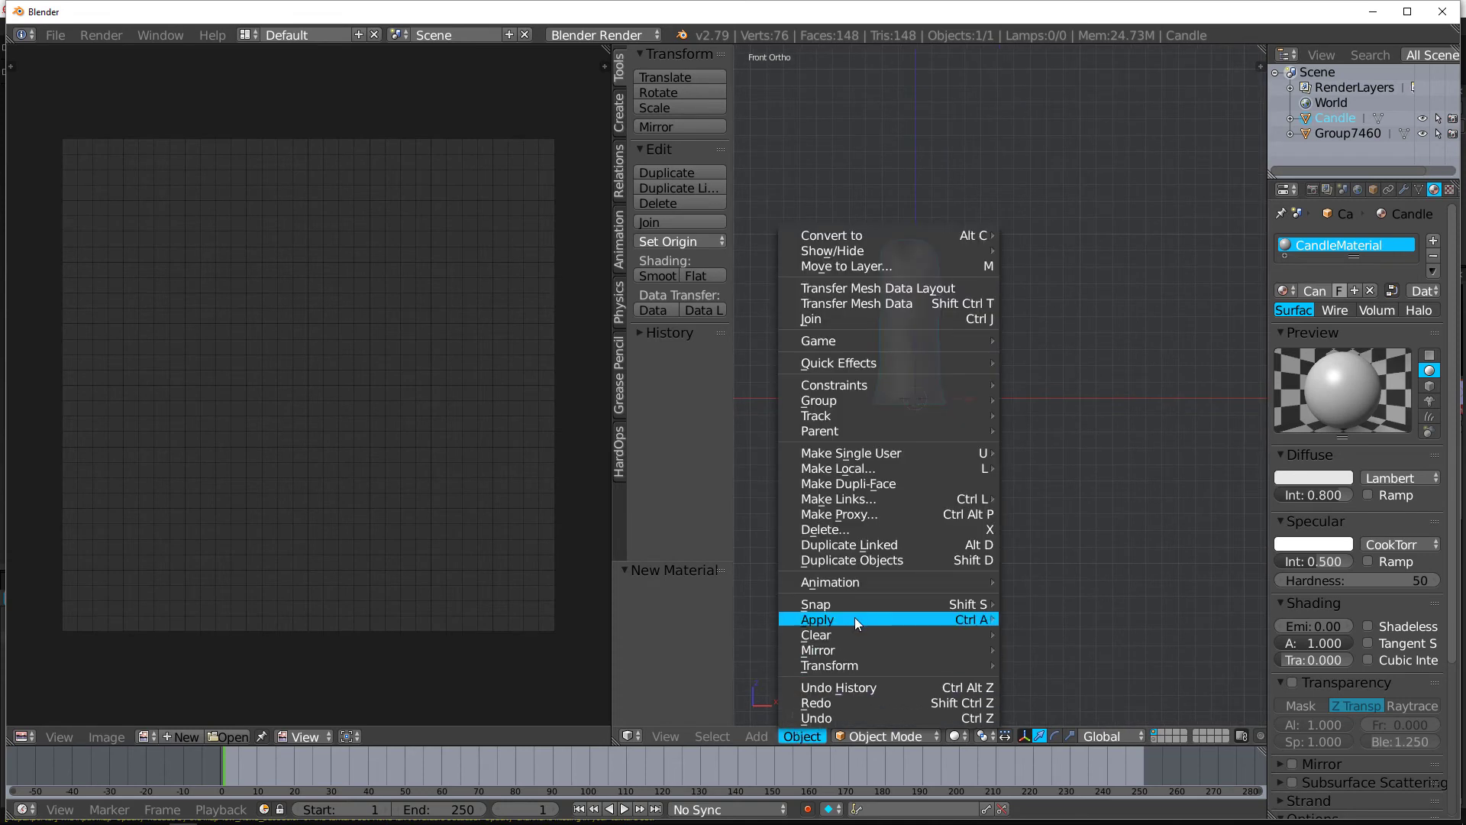
mouse_move(856, 617)
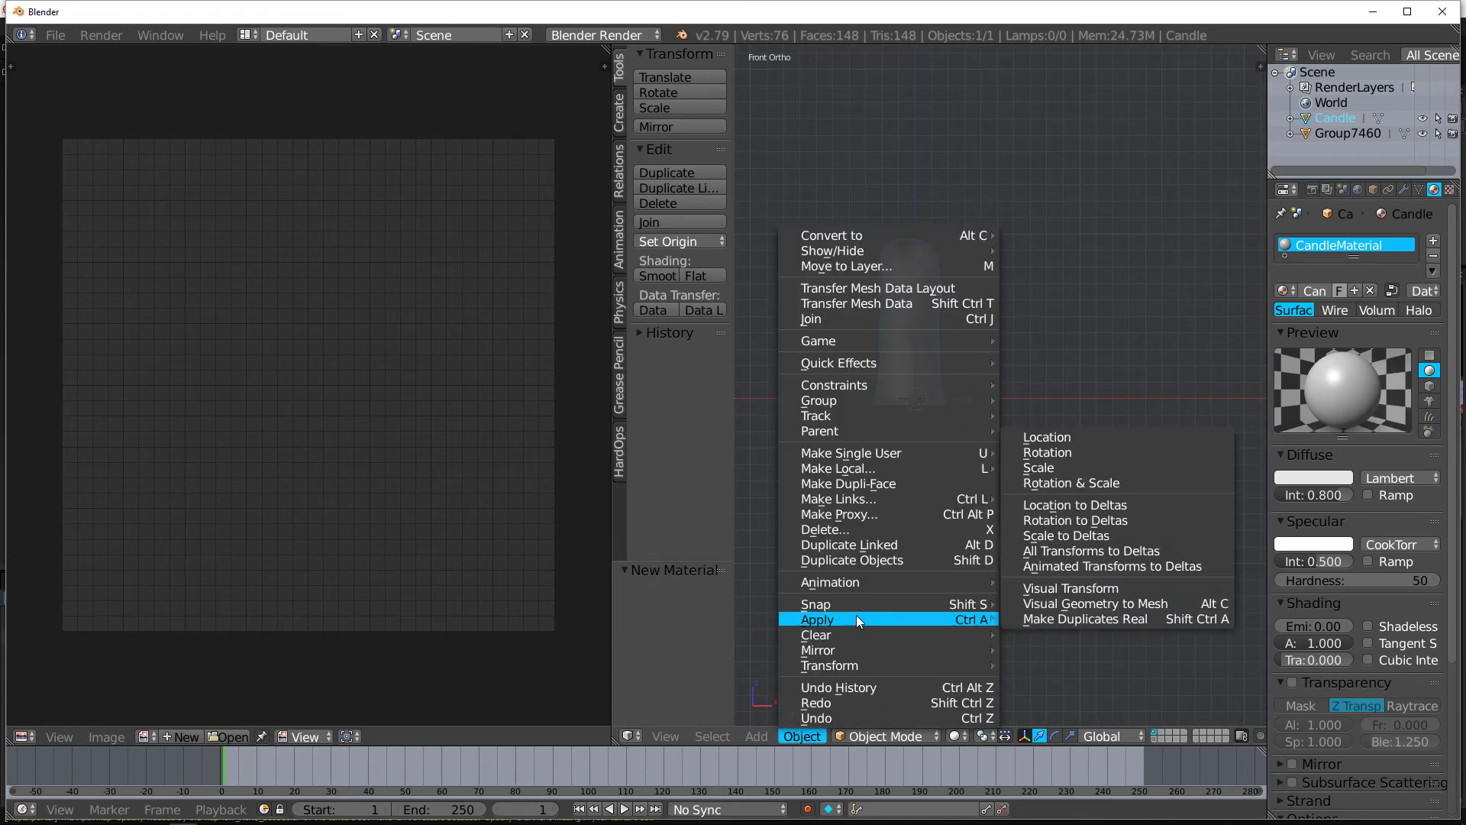
left_click(1106, 481)
Step: Export the candle as FBX again, overwriting Candle.fbx in the Tutorial folder
left_click(55, 35)
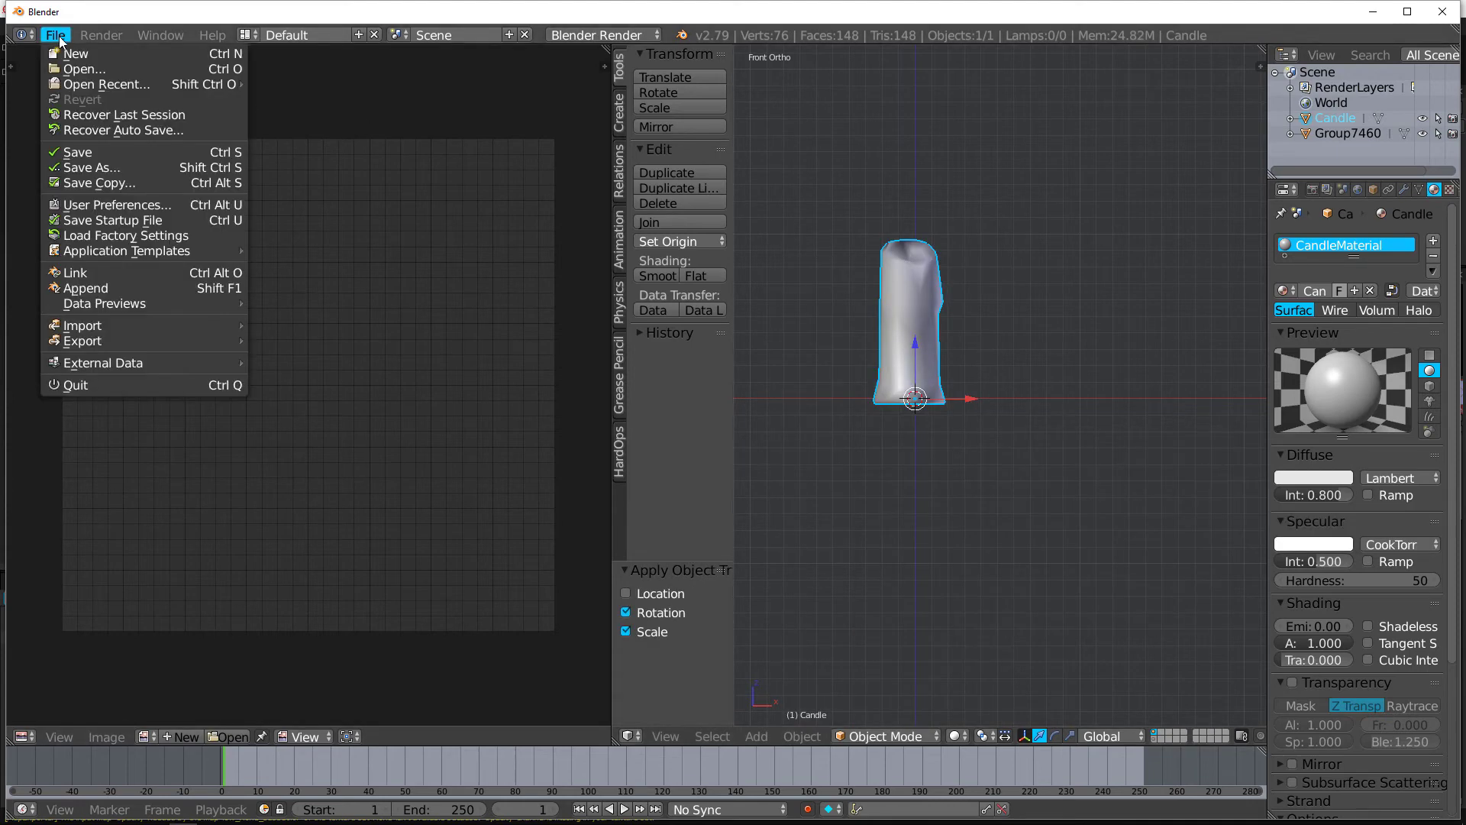
mouse_move(160, 341)
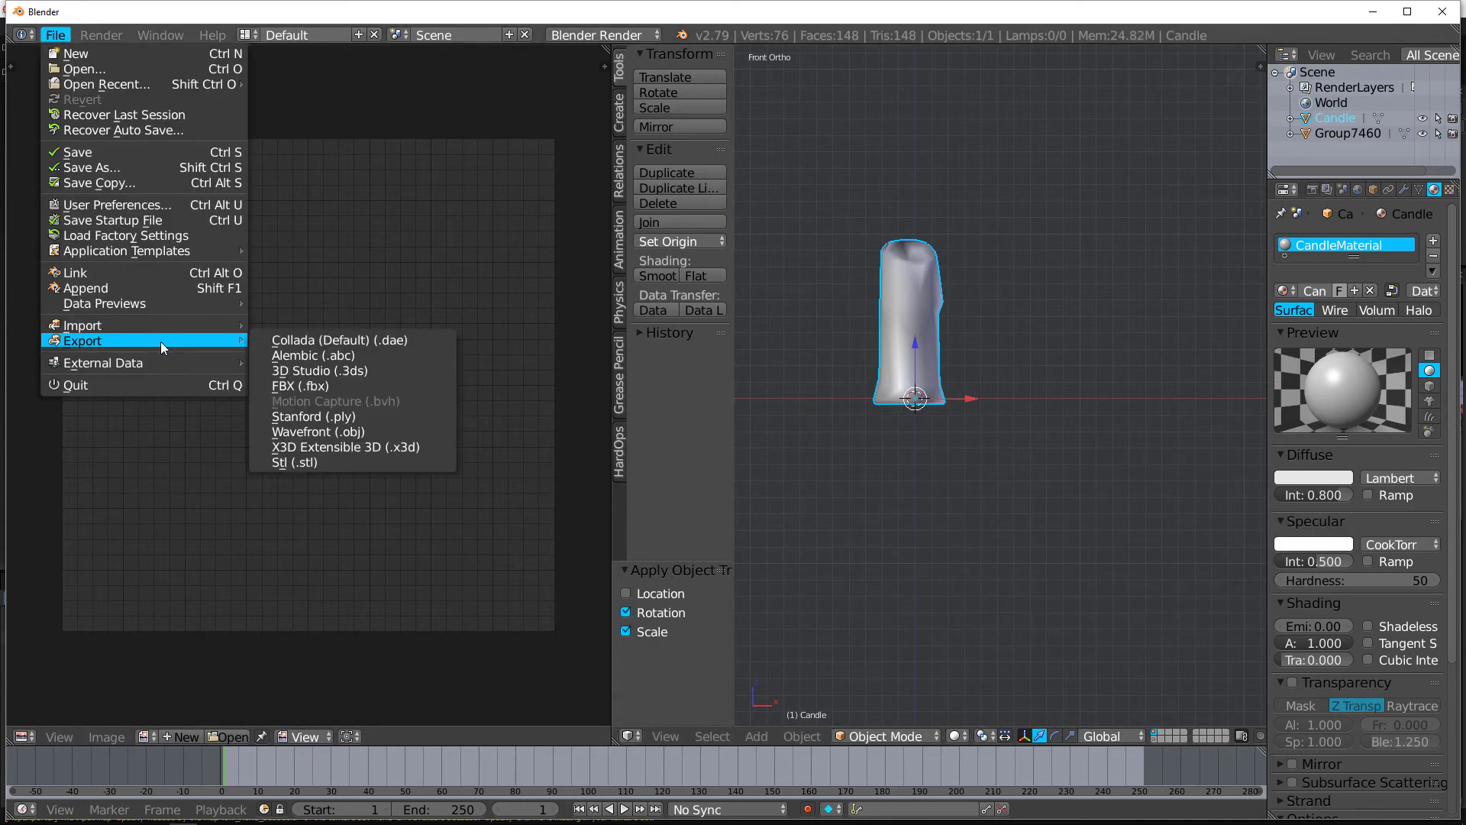
left_click(355, 387)
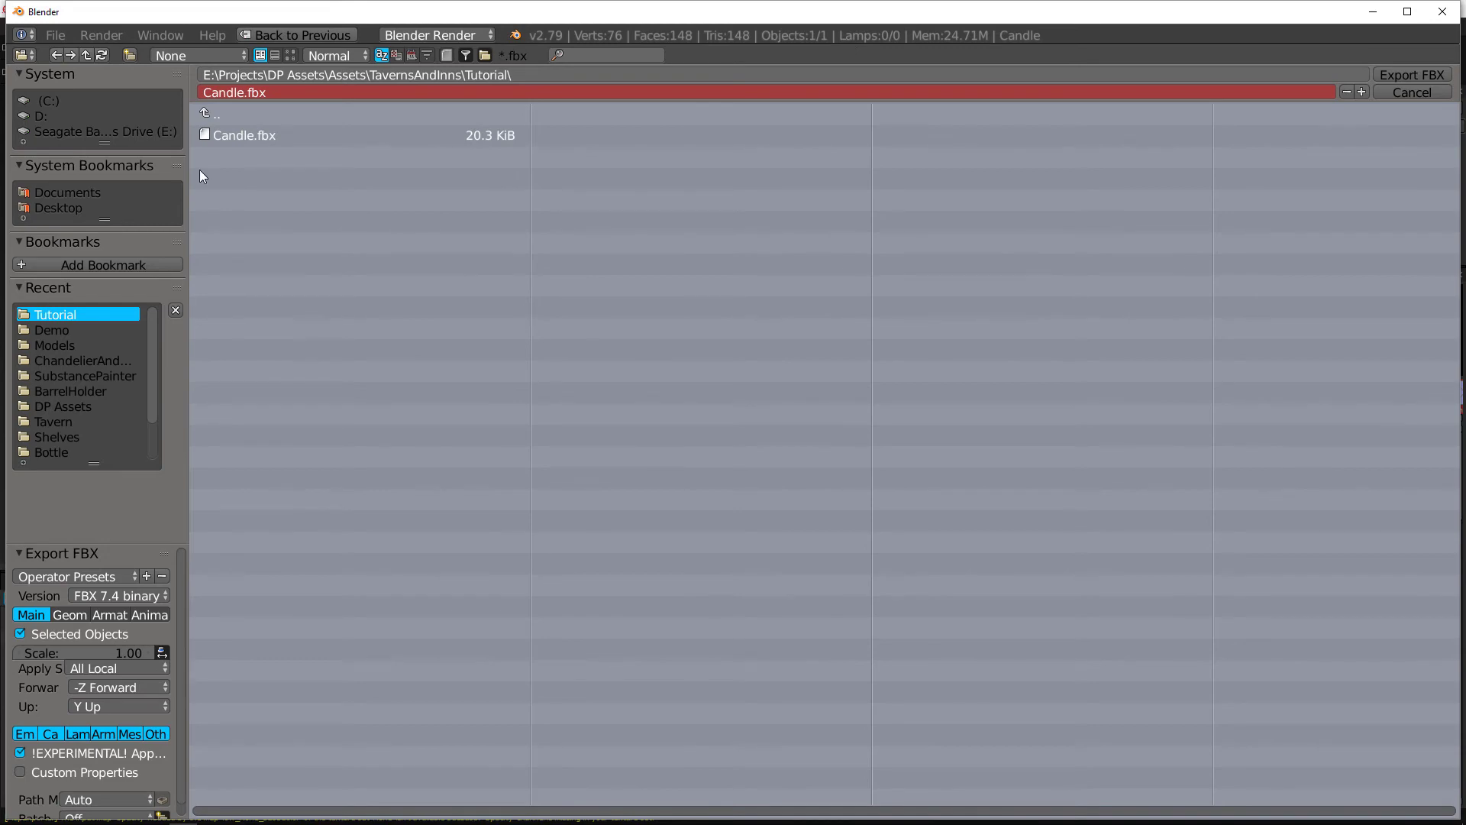
left_click(1407, 72)
Step: Switch to Unity and replace the tipped-over candle in the scene with the re-exported Candle model, raised slightly onto the backdrop
key("alt+Tab")
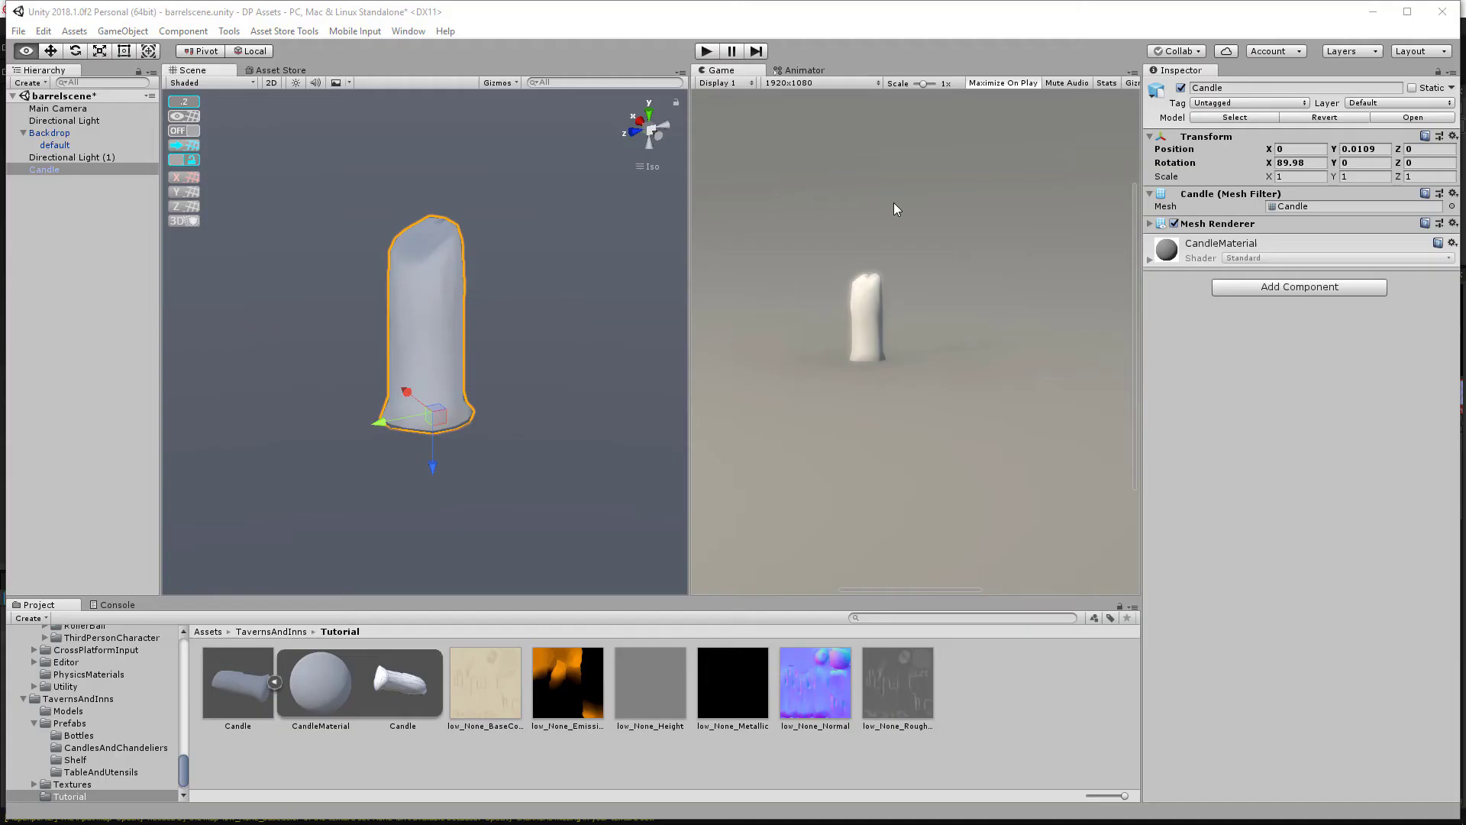
left_click(245, 675)
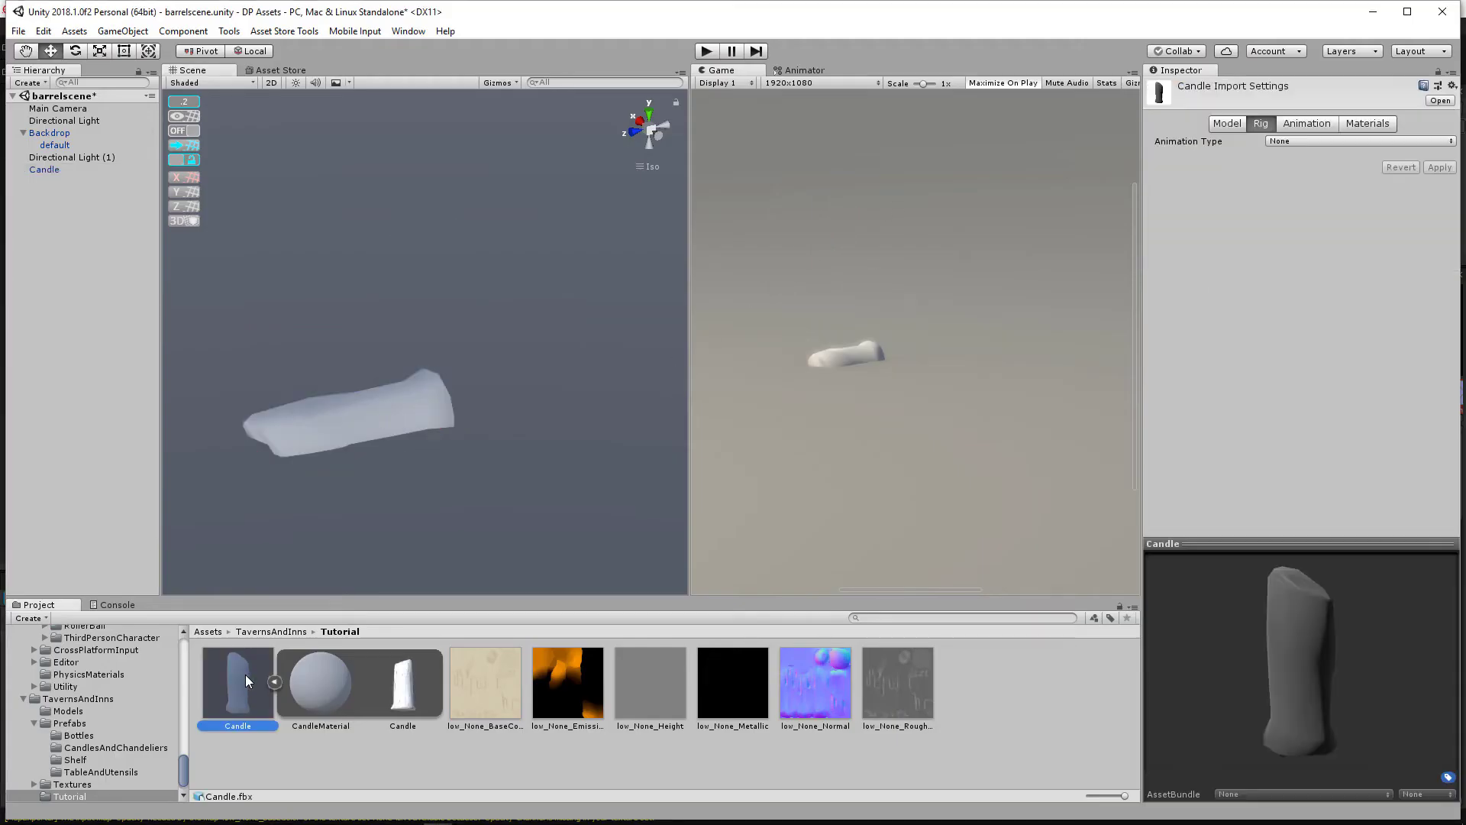
left_click(314, 425)
key("Delete")
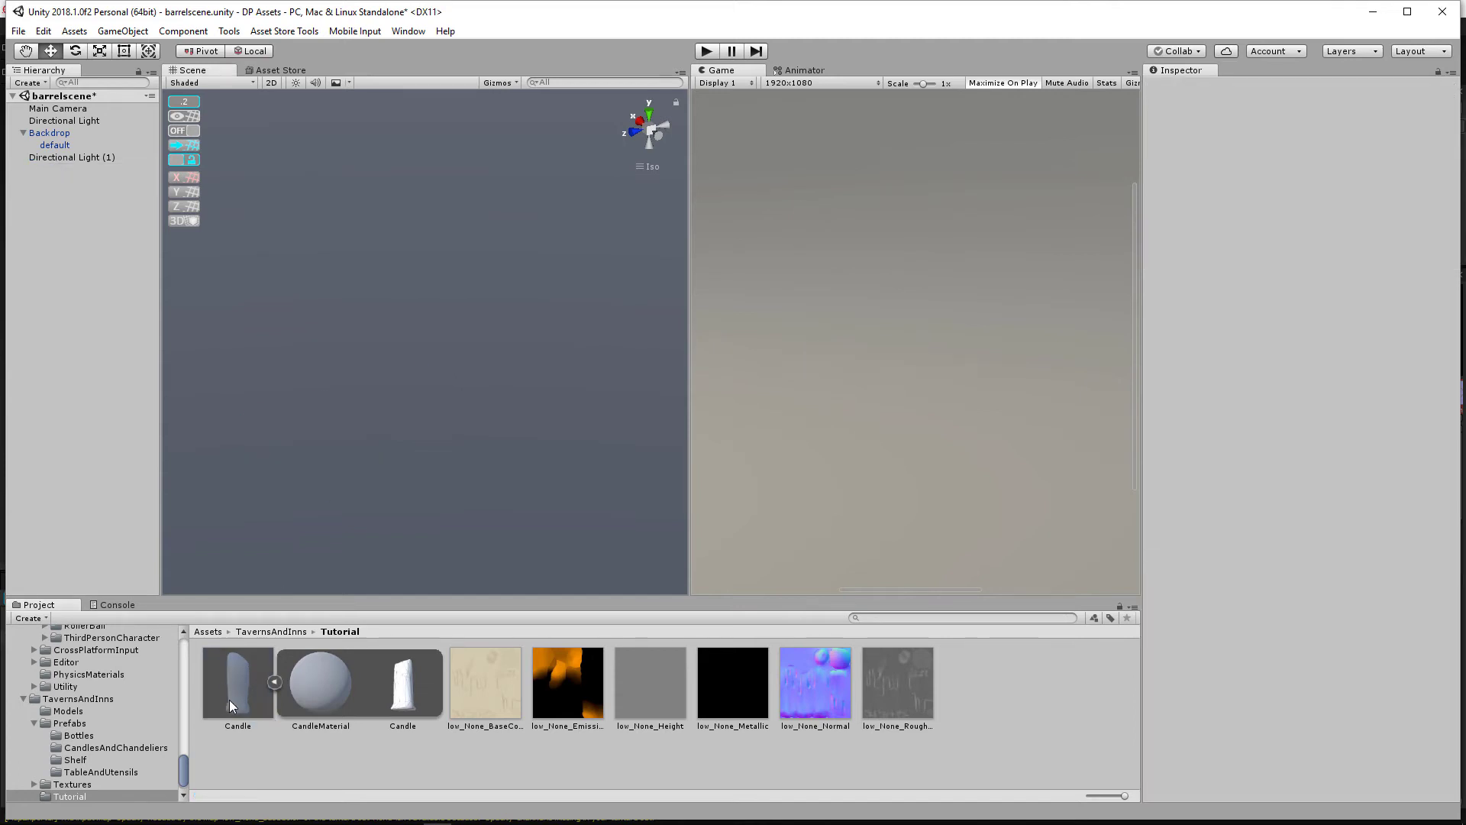
left_click_drag(233, 687, 84, 488)
left_click_drag(422, 376, 433, 361)
Step: Create a new material named CandleMaterial in the Tutorial folder
right_click(974, 682)
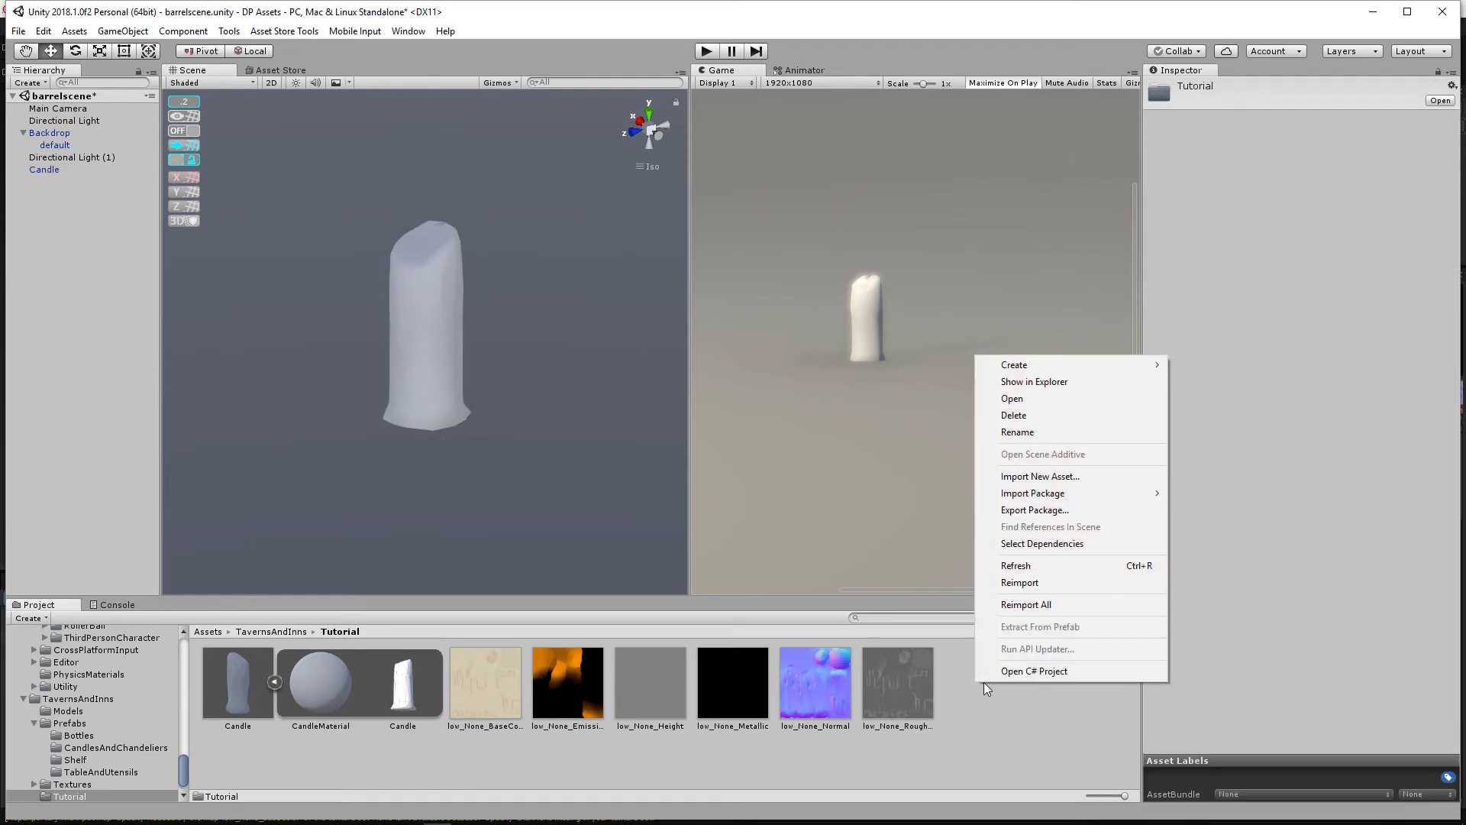
mouse_move(1053, 364)
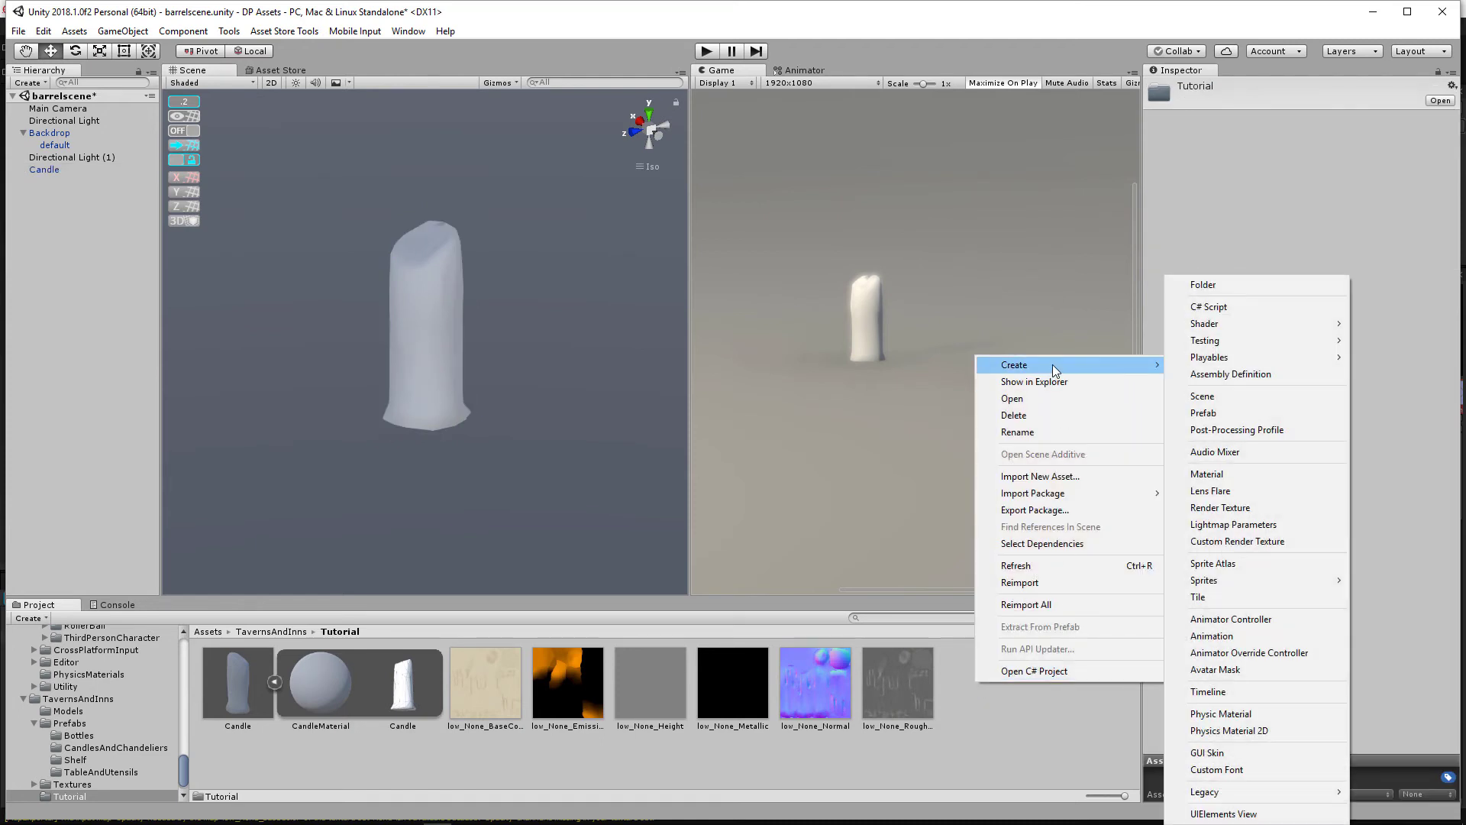
left_click(1231, 474)
type("CandleMaterial")
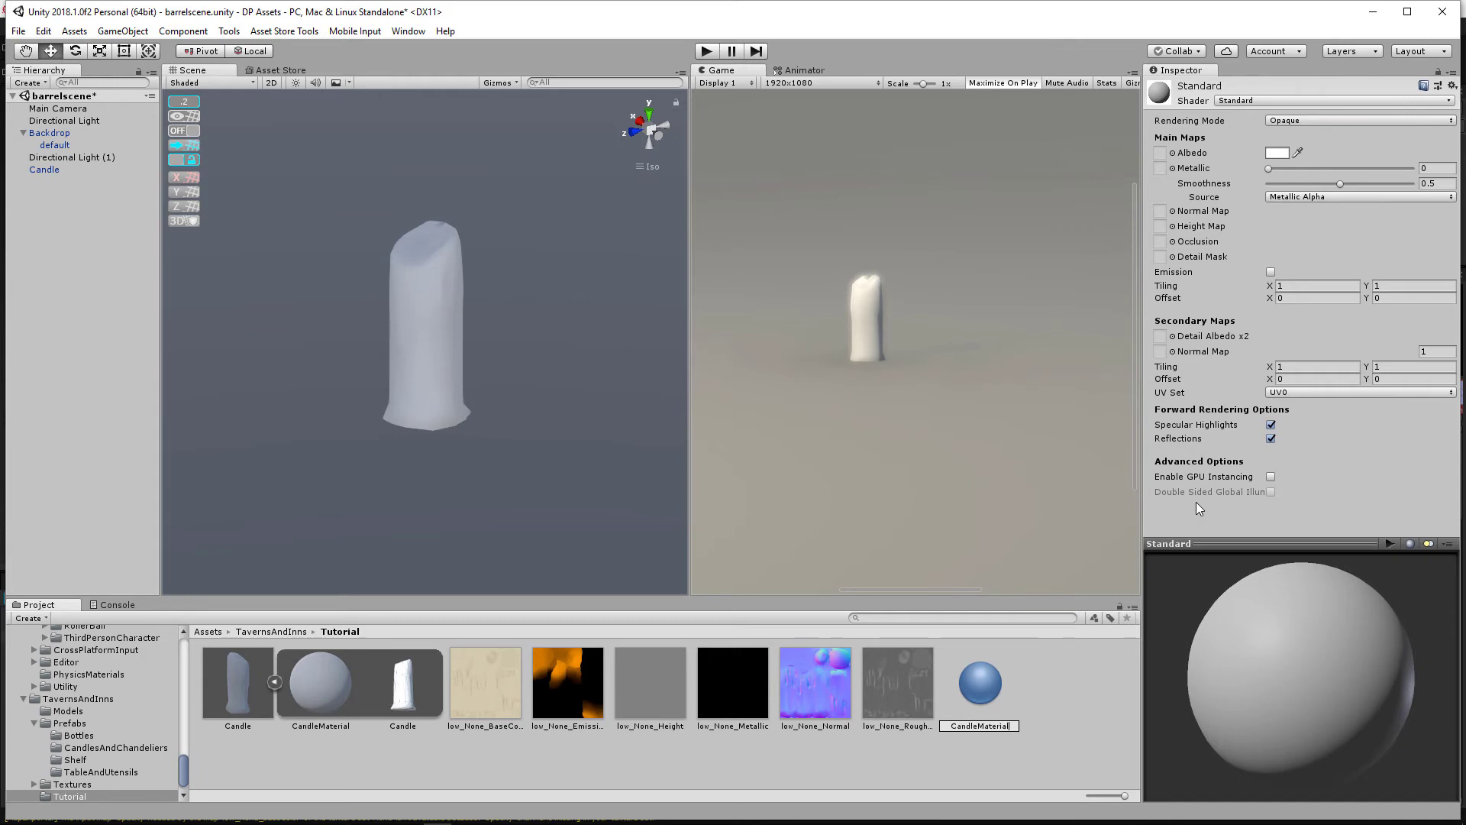
key("Return")
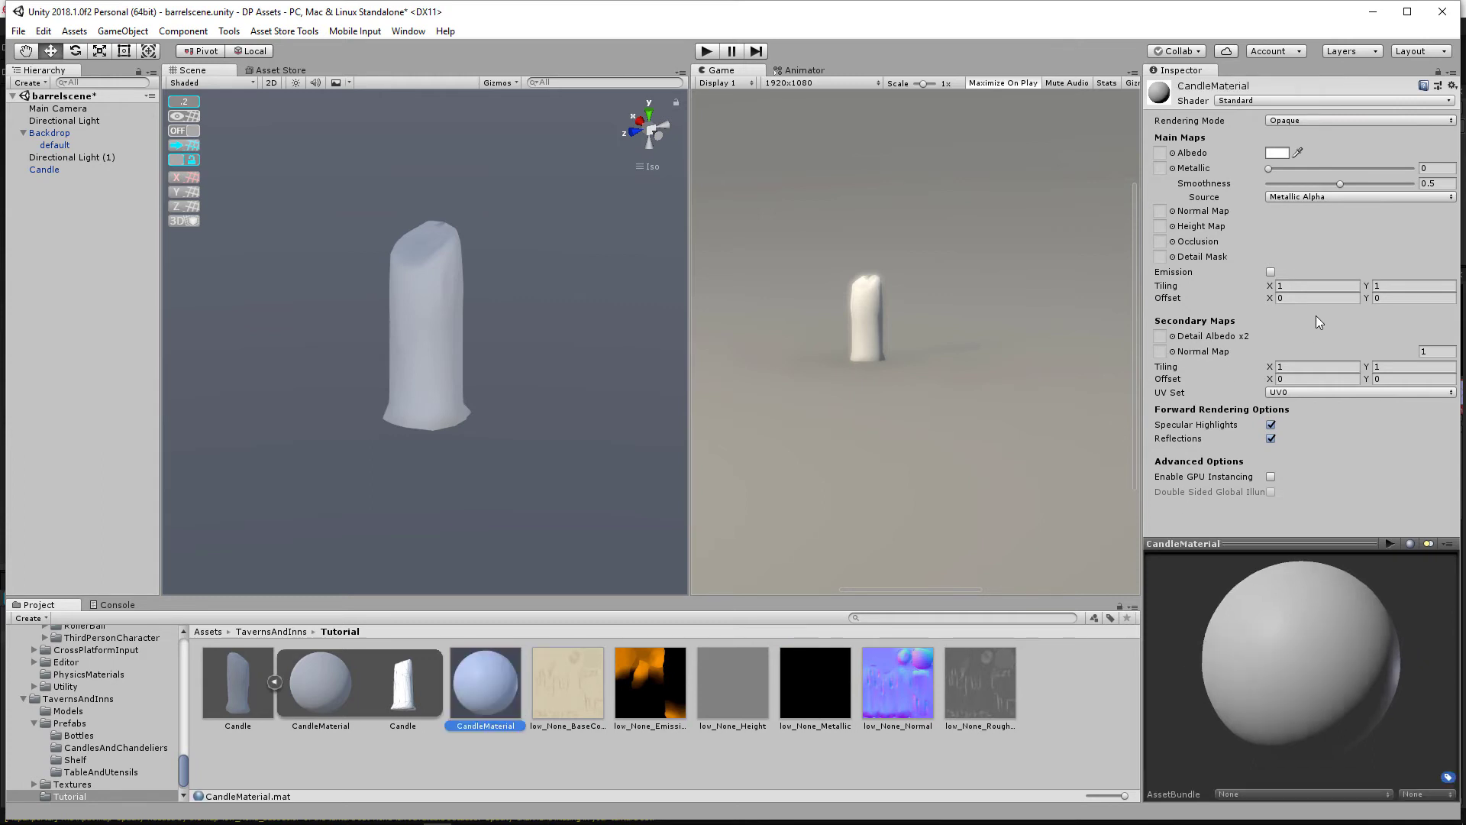
Step: Assign the base color texture to CandleMaterial's albedo, then enable emission and use the emissive texture as its color map
left_click_drag(575, 690, 1161, 154)
left_click_drag(717, 653, 1224, 294)
left_click(1271, 272)
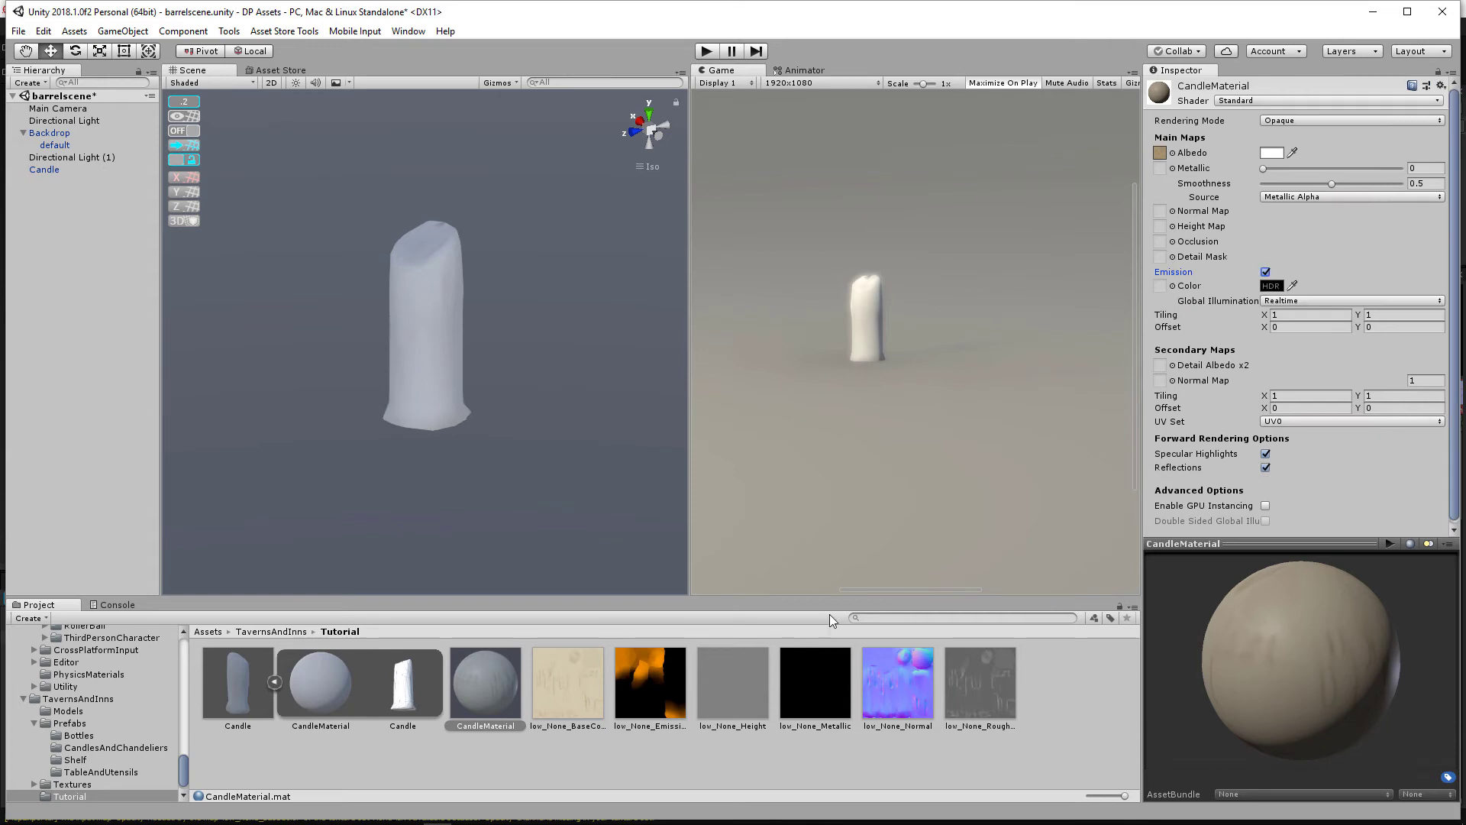
left_click_drag(641, 683, 1161, 285)
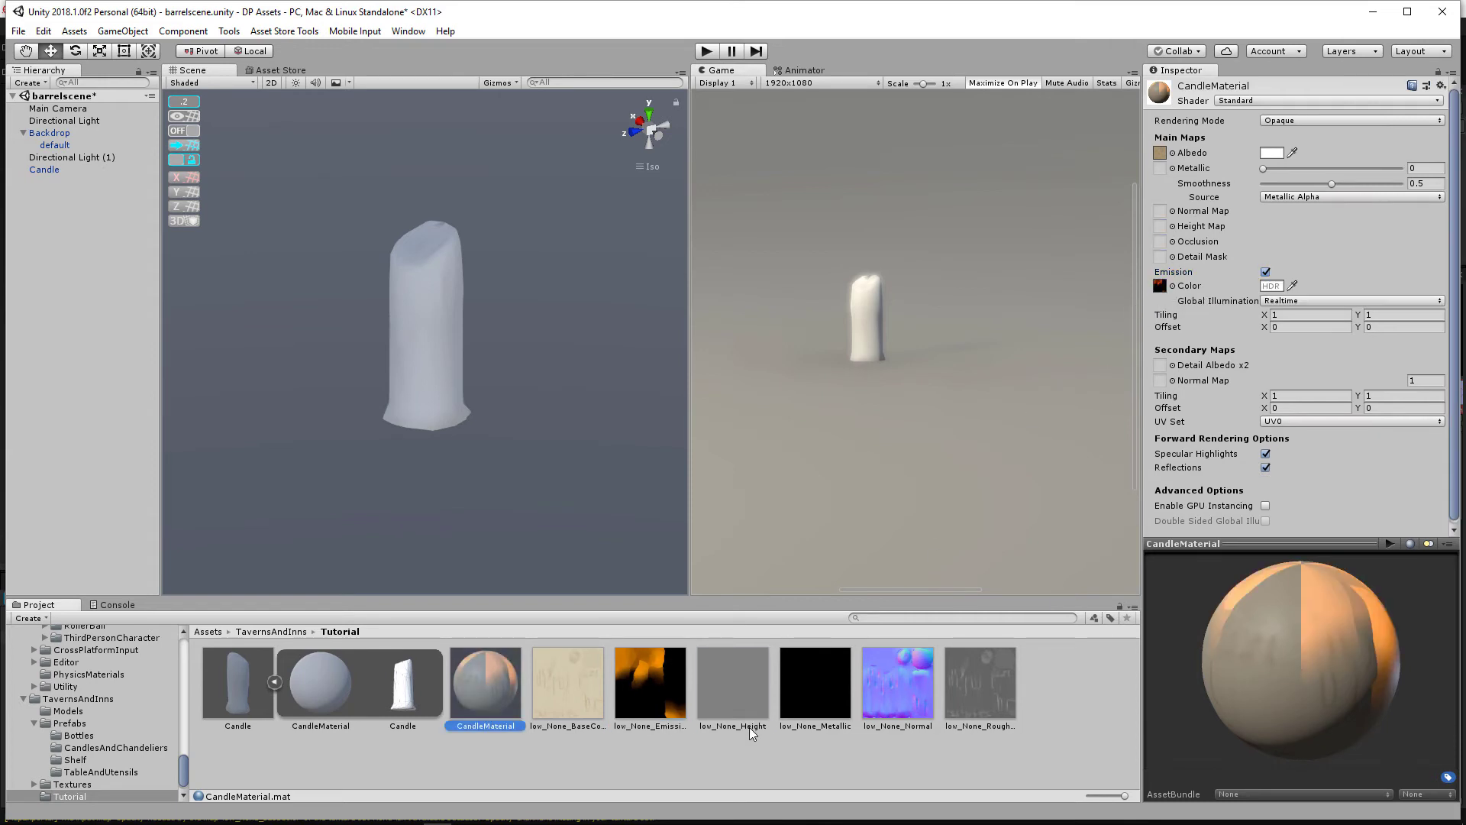
Step: Assign the low_None_Normal texture as CandleMaterial's normal map and convert it to the normal map type
left_click_drag(891, 698, 1162, 214)
left_click(1418, 243)
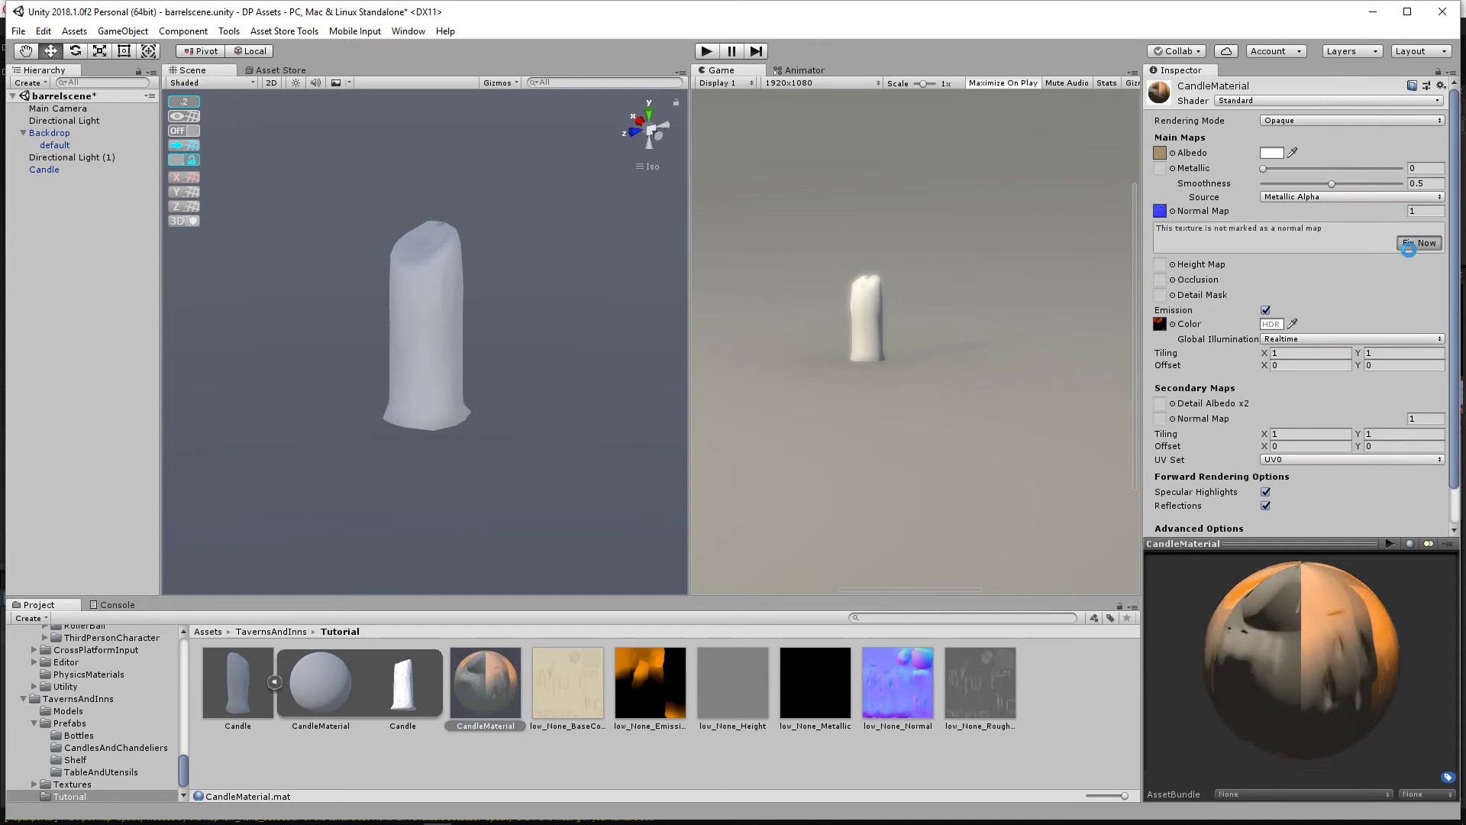
Step: Examine the import settings of the metallic, roughness and normal textures
left_click(822, 707)
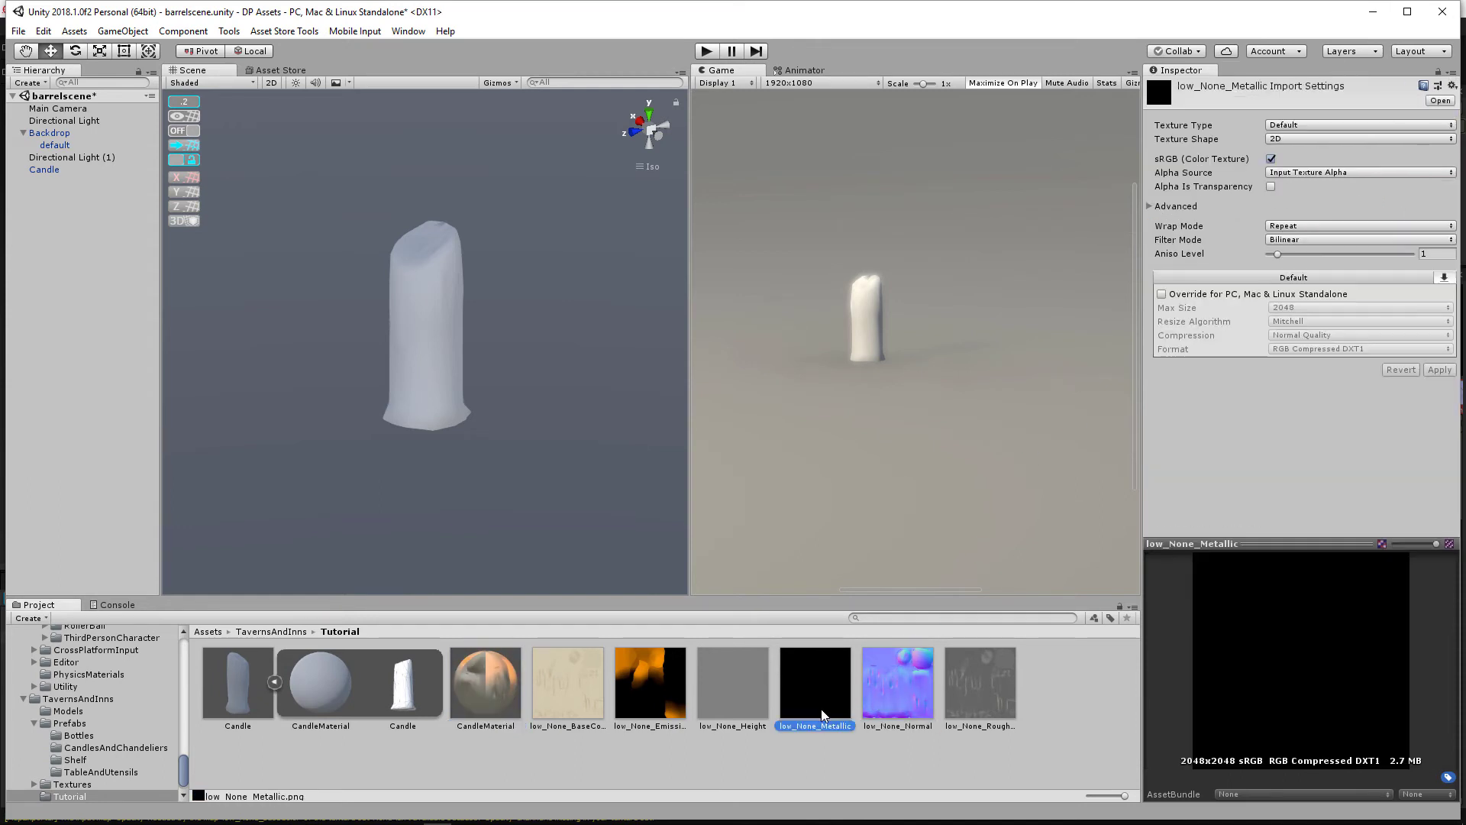
left_click(991, 689)
left_click(913, 675)
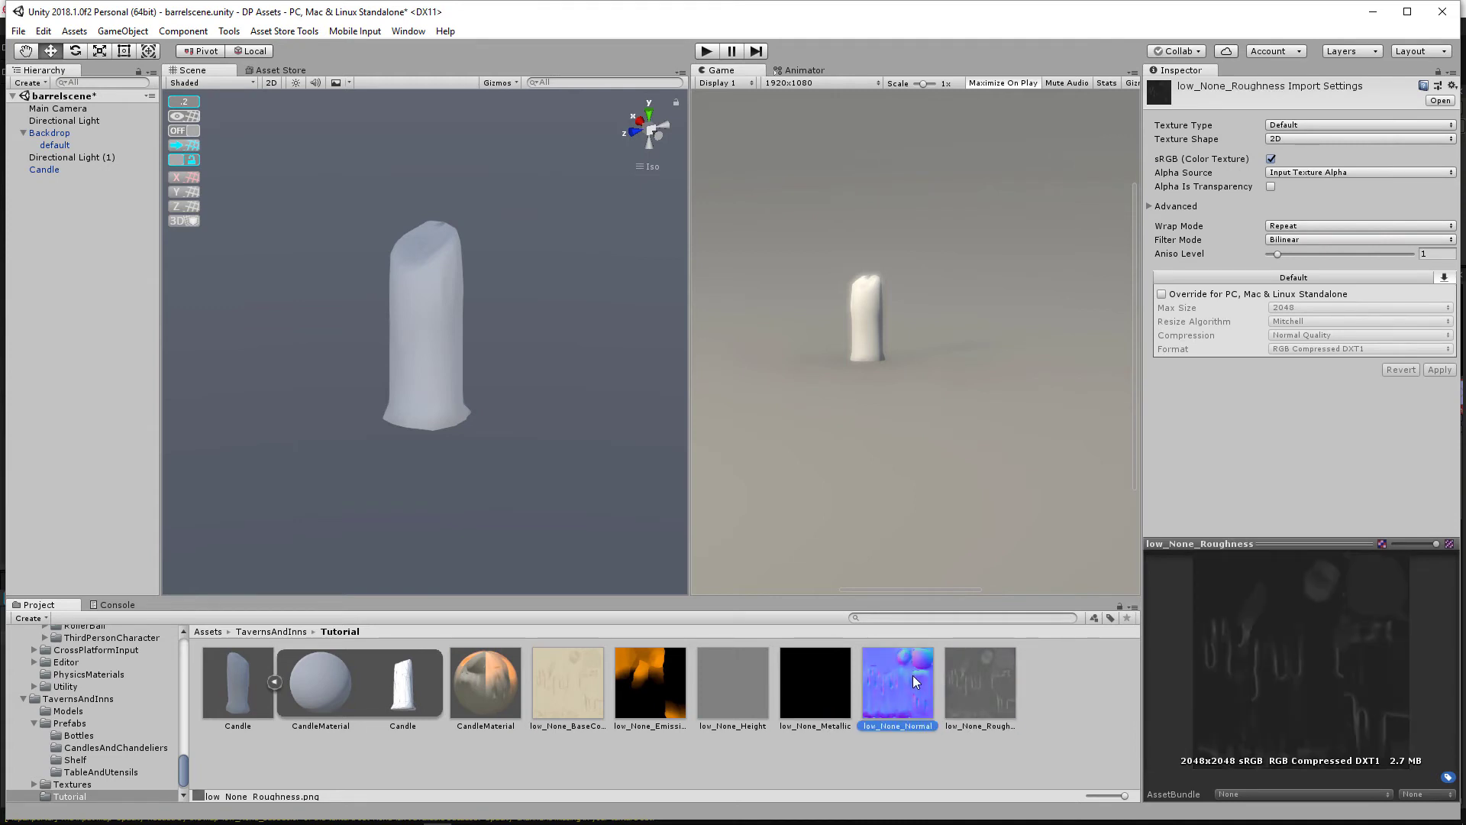
Step: Delete all six exported low_None textures from the Tutorial folder, from the base color through the roughness map
left_click(1004, 689)
left_click(594, 684)
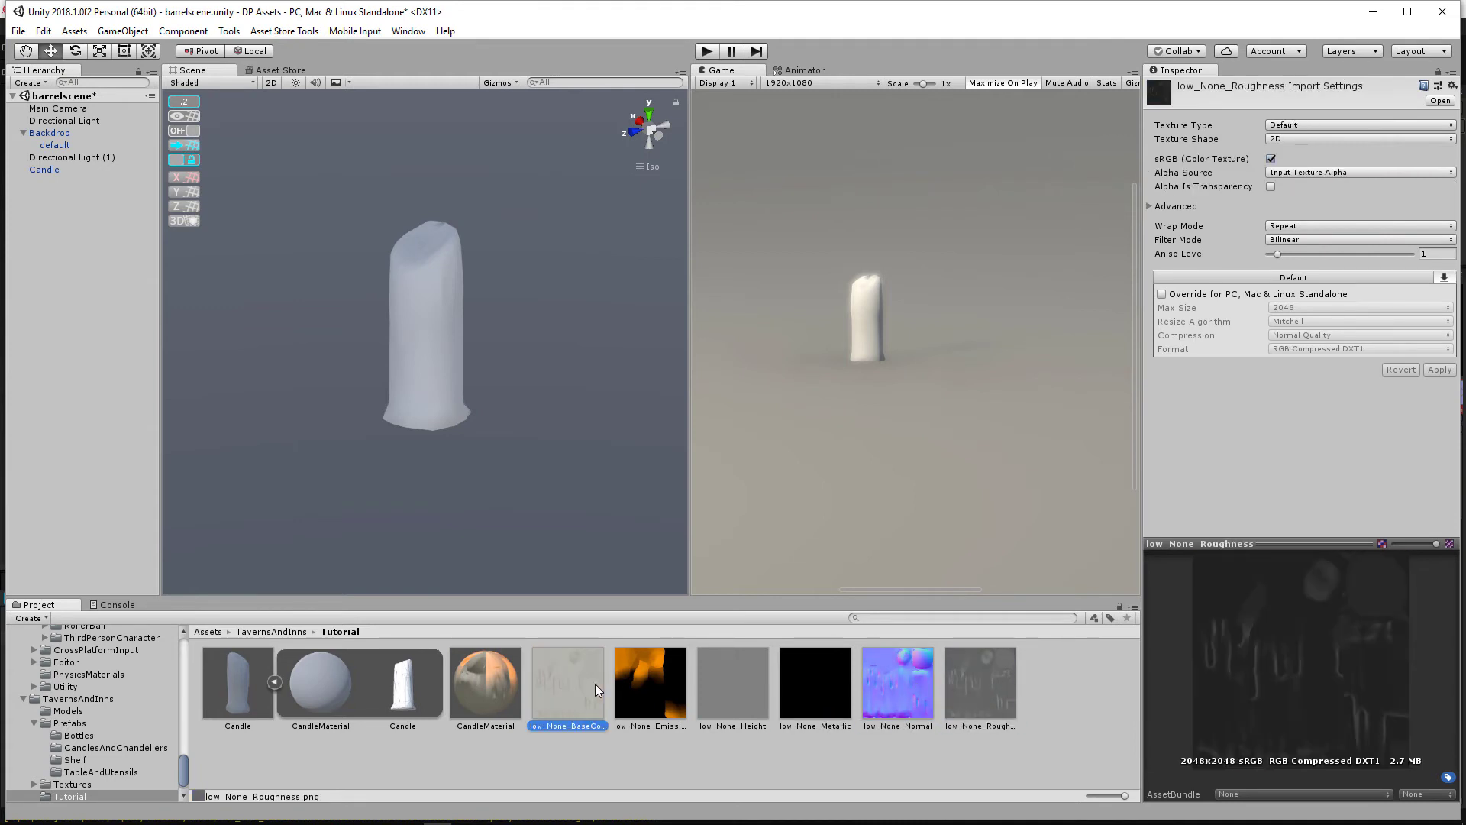
left_click(989, 699, "shift")
key("Delete")
key("Return")
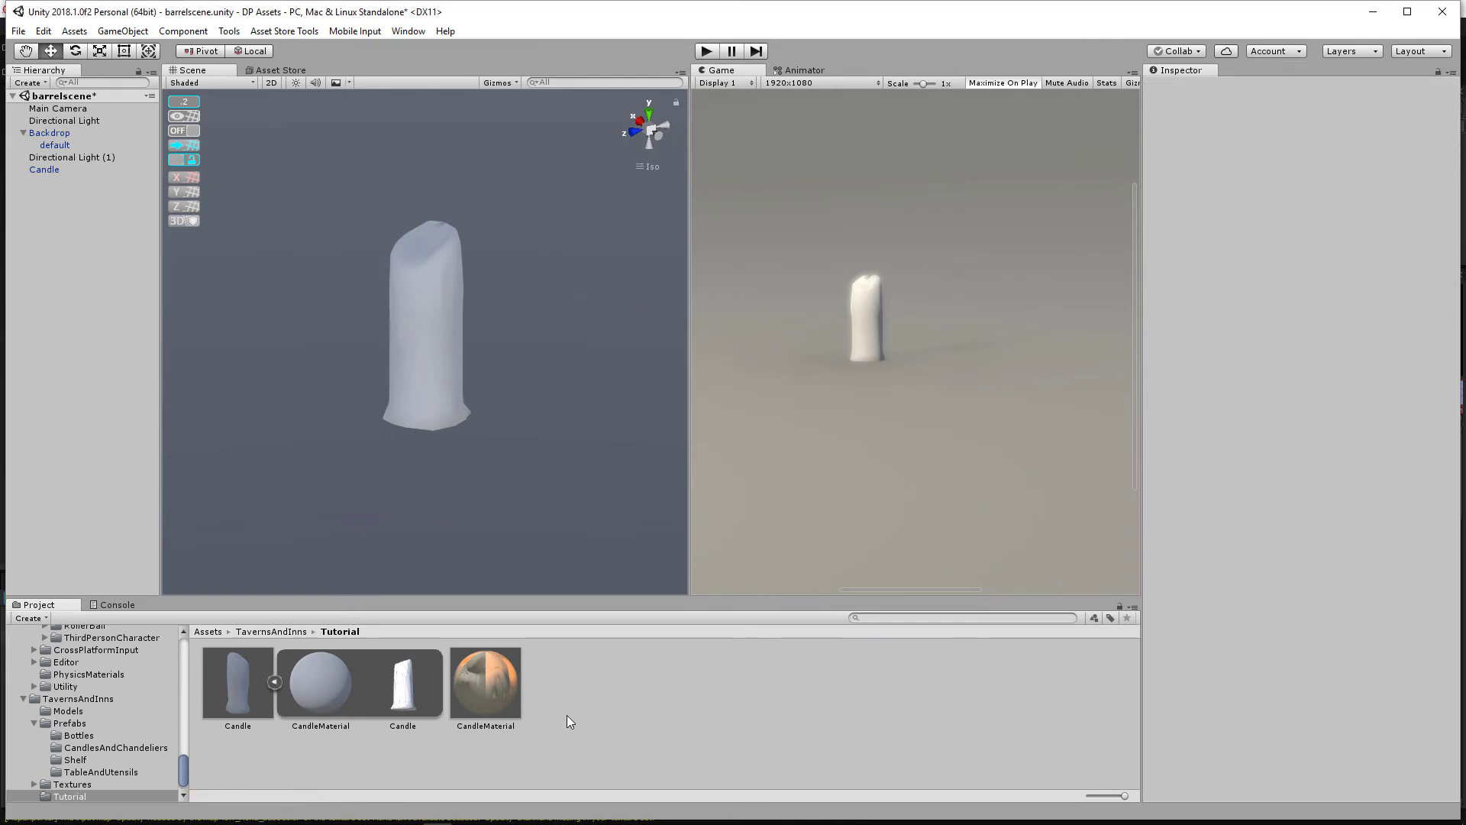
Step: Switch to Substance Painter and export the candle's textures to the Tutorial folder using the Unity 5 (Standard Metallic) configuration
left_click(155, 813)
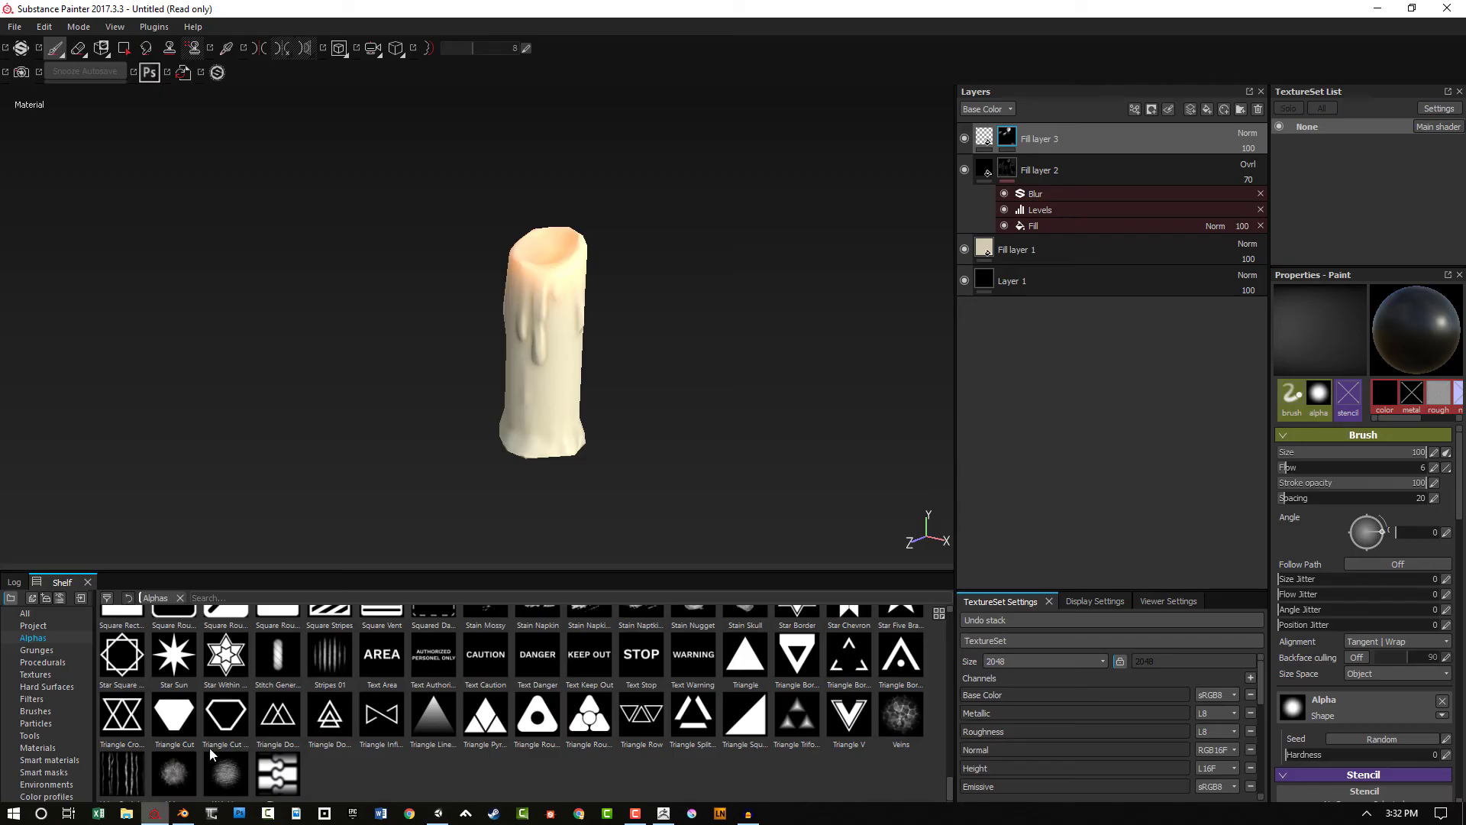
left_click(14, 26)
left_click(90, 261)
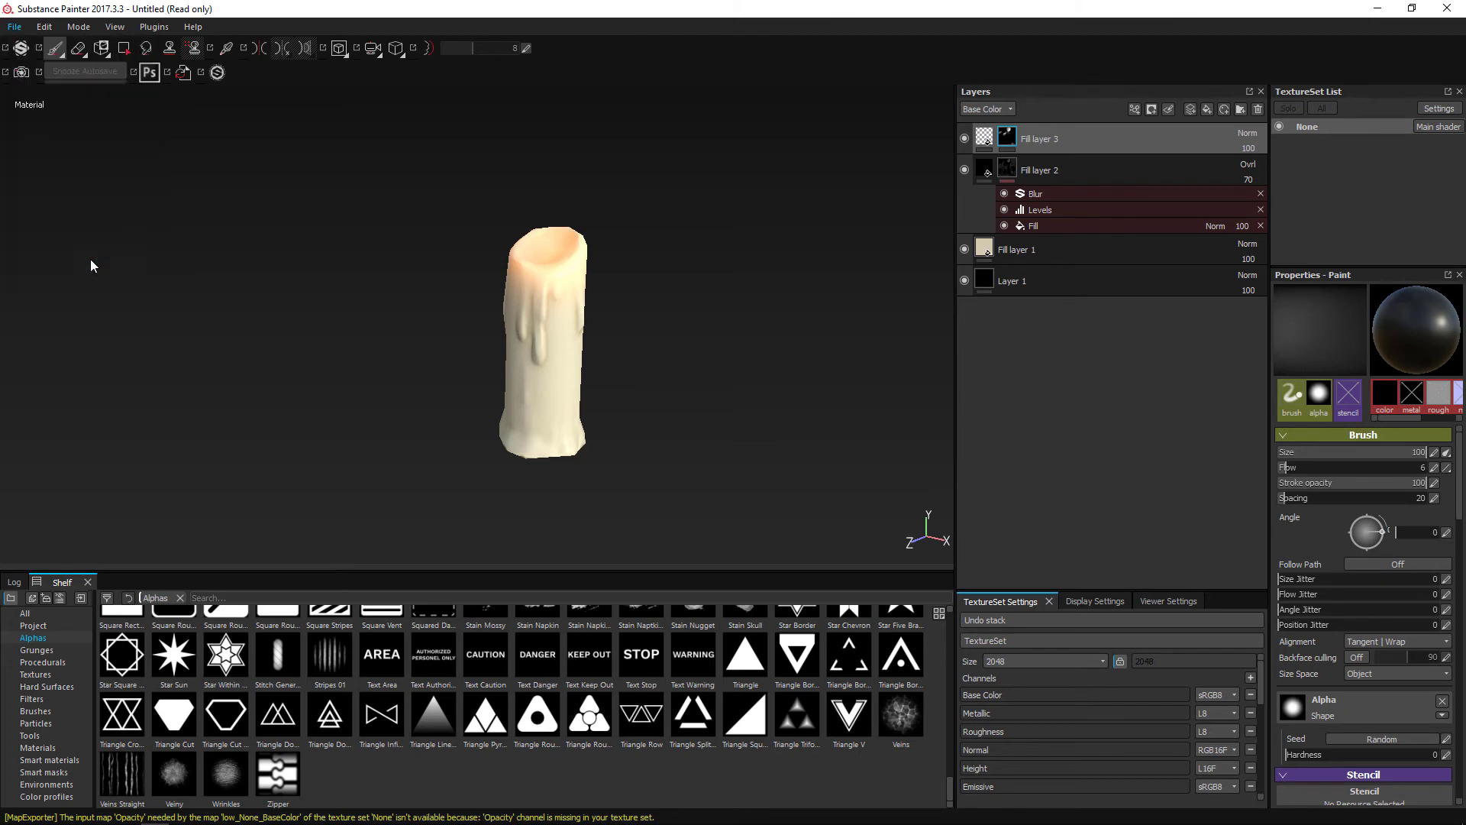
left_click(617, 241)
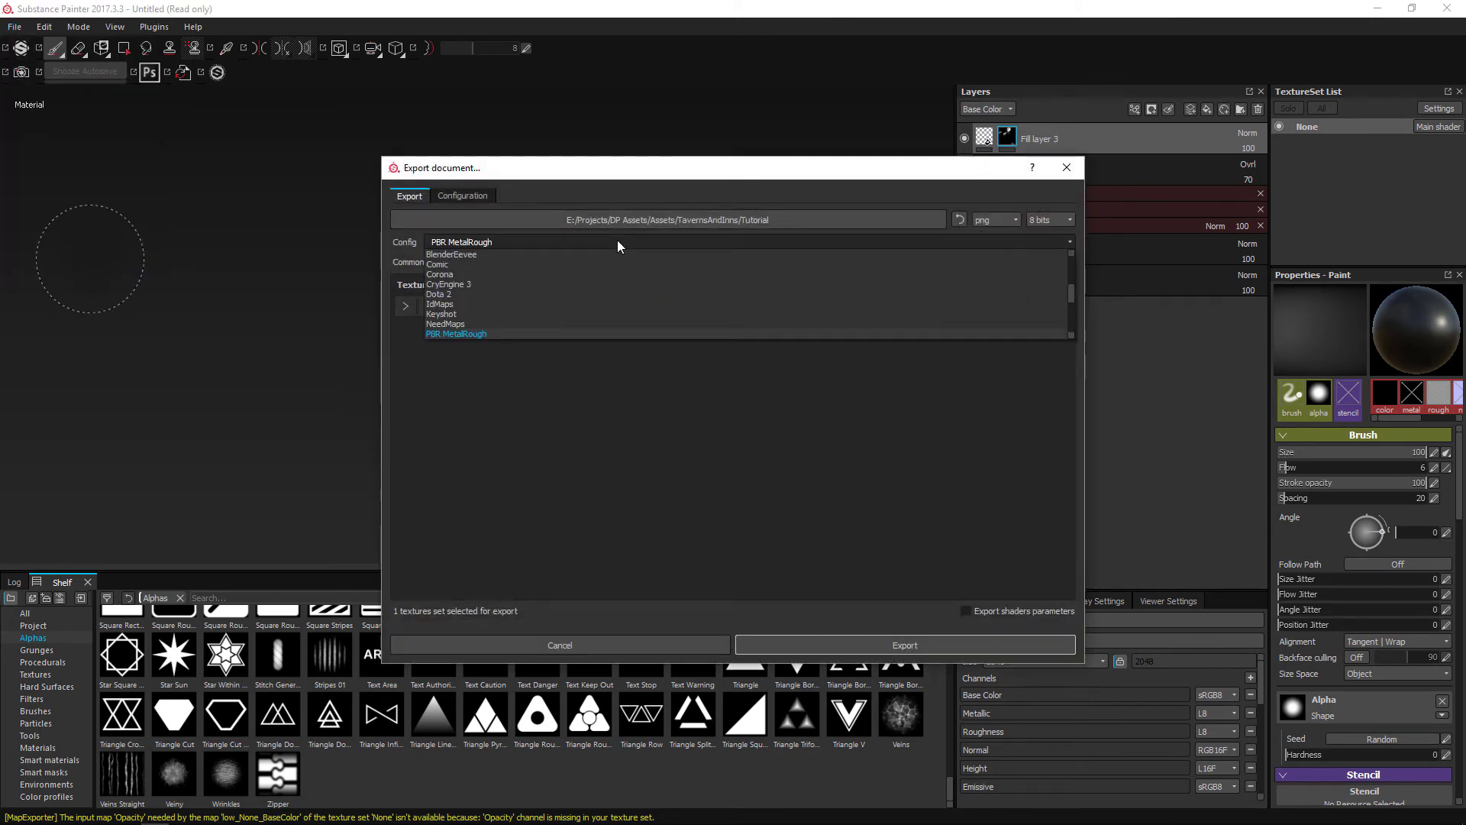
scroll(553, 315, "down", 5)
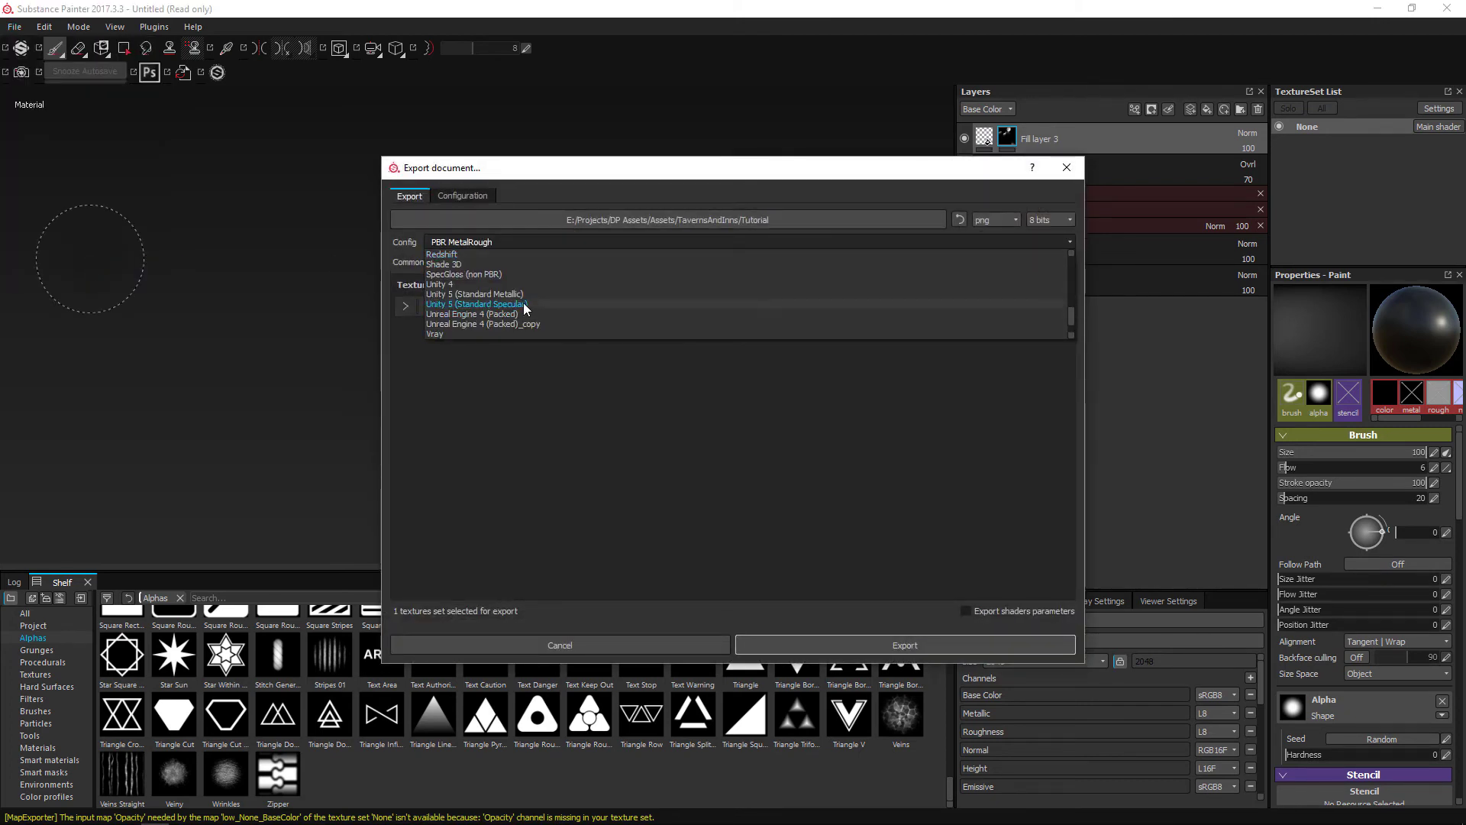
left_click(521, 293)
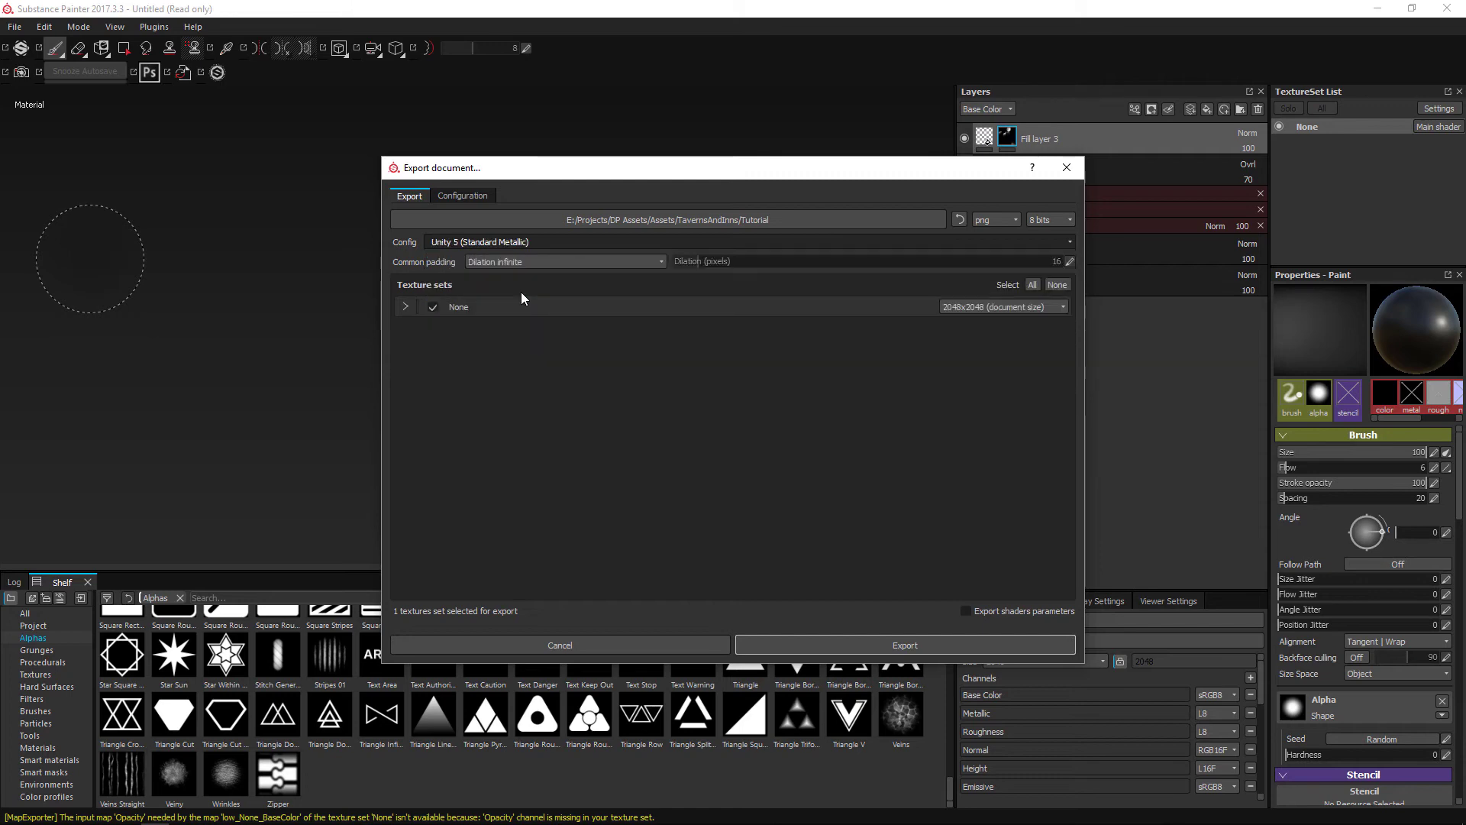
left_click(833, 639)
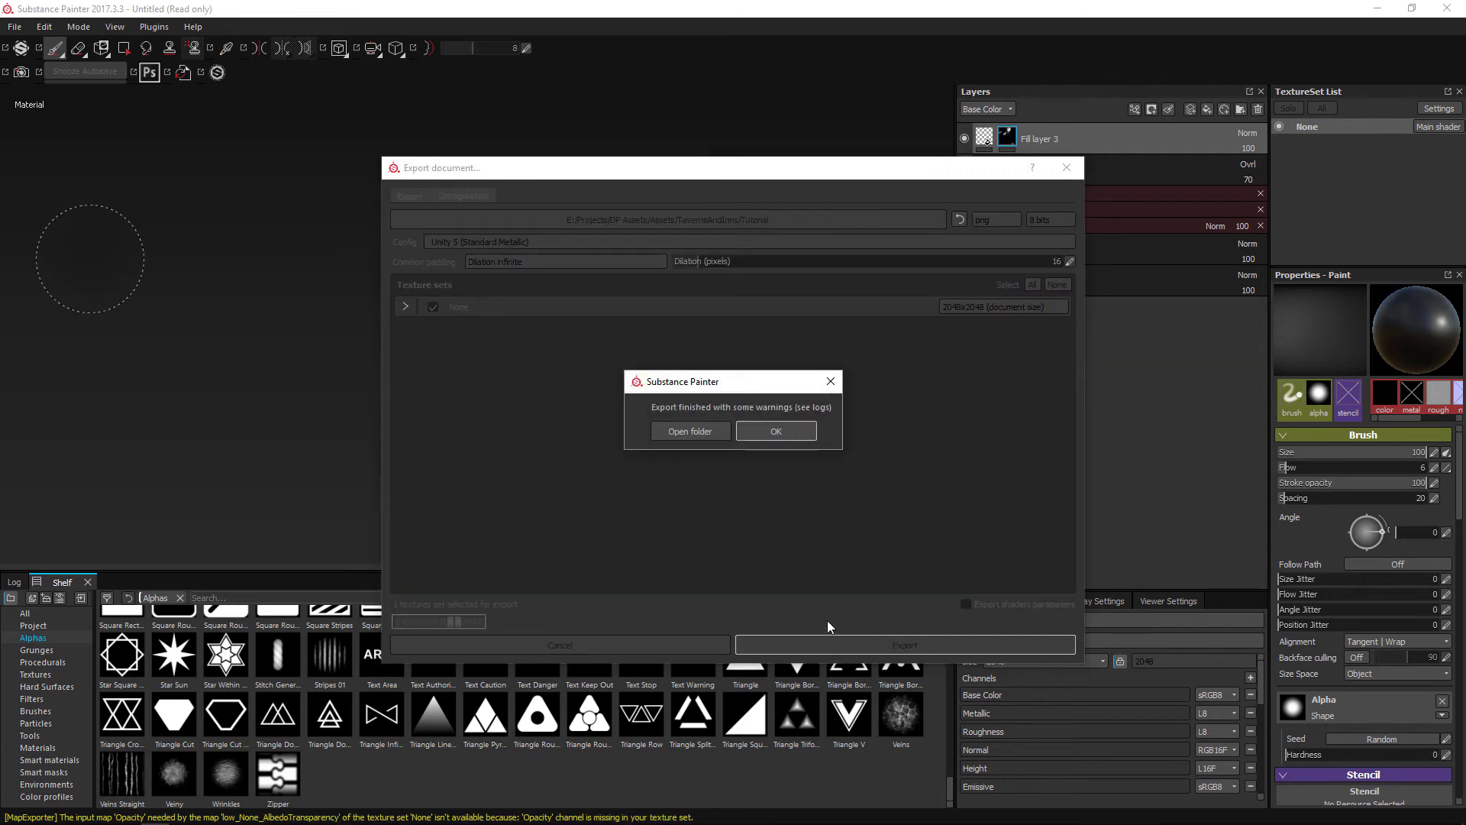
left_click(778, 429)
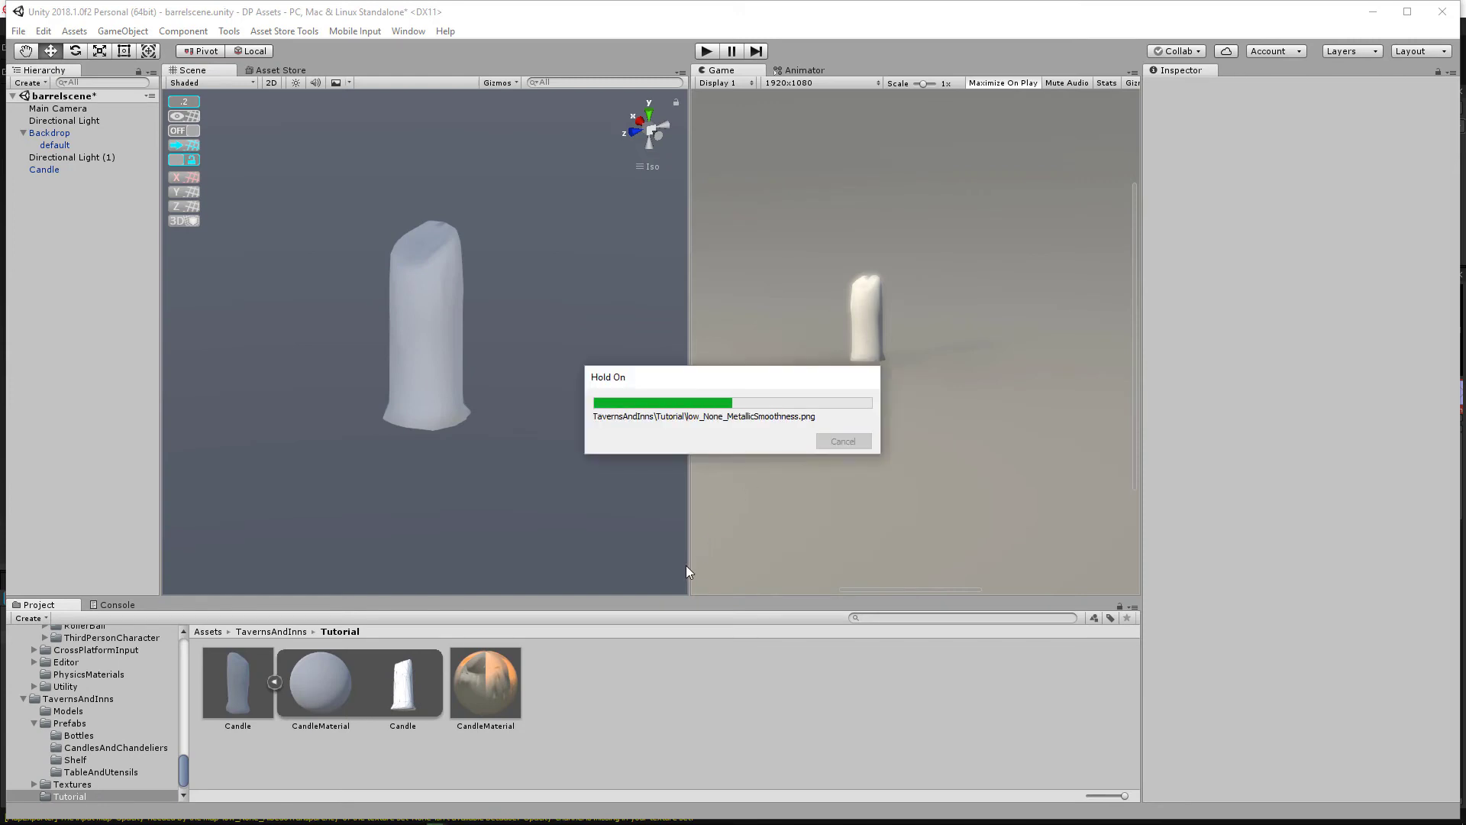
Step: Assign the new albedo, metallic-smoothness, emission and normal textures to their CandleMaterial slots, converting the normal texture to a normal map
left_click(498, 683)
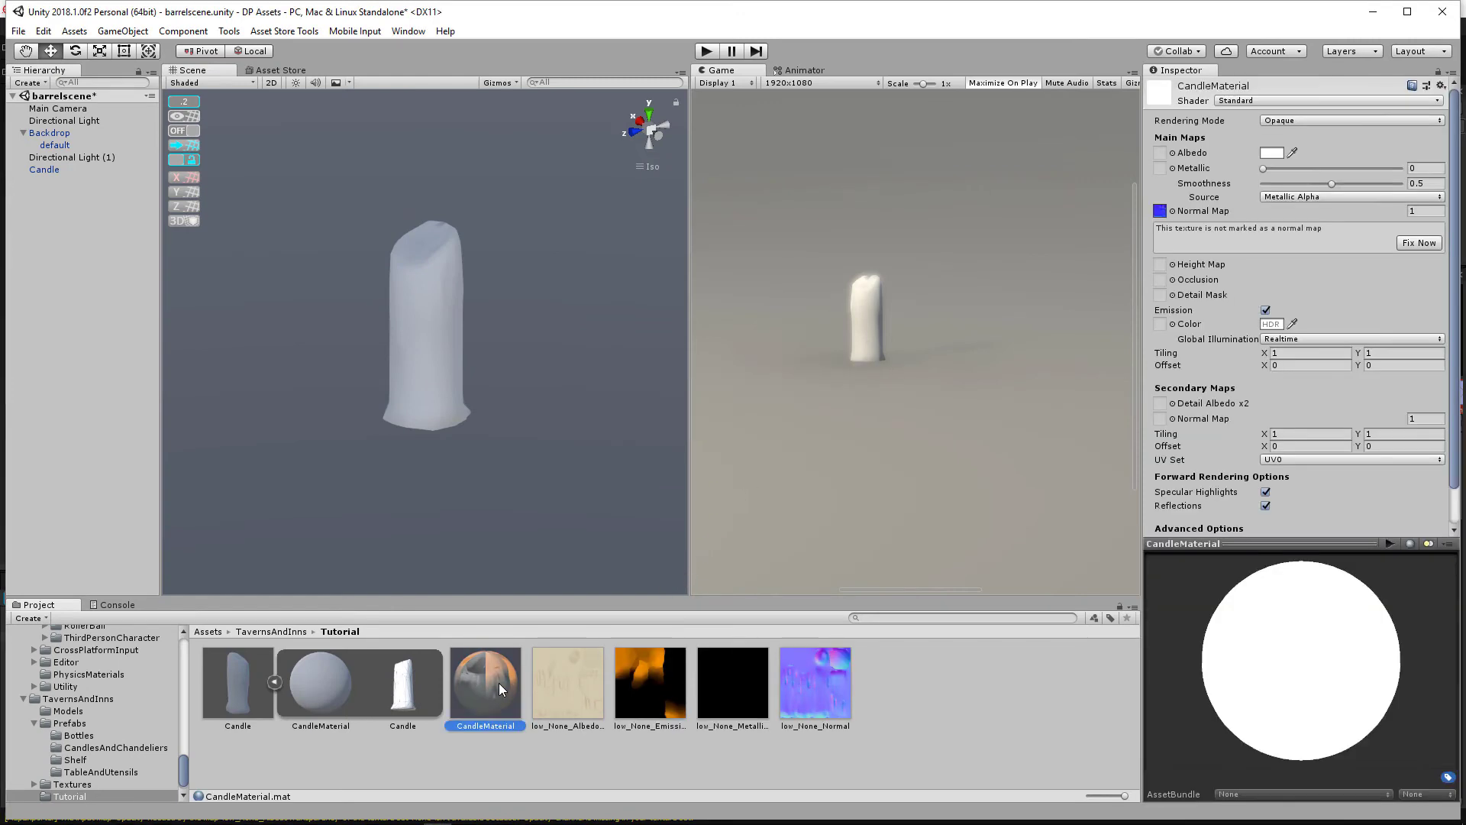
left_click_drag(568, 682, 1160, 152)
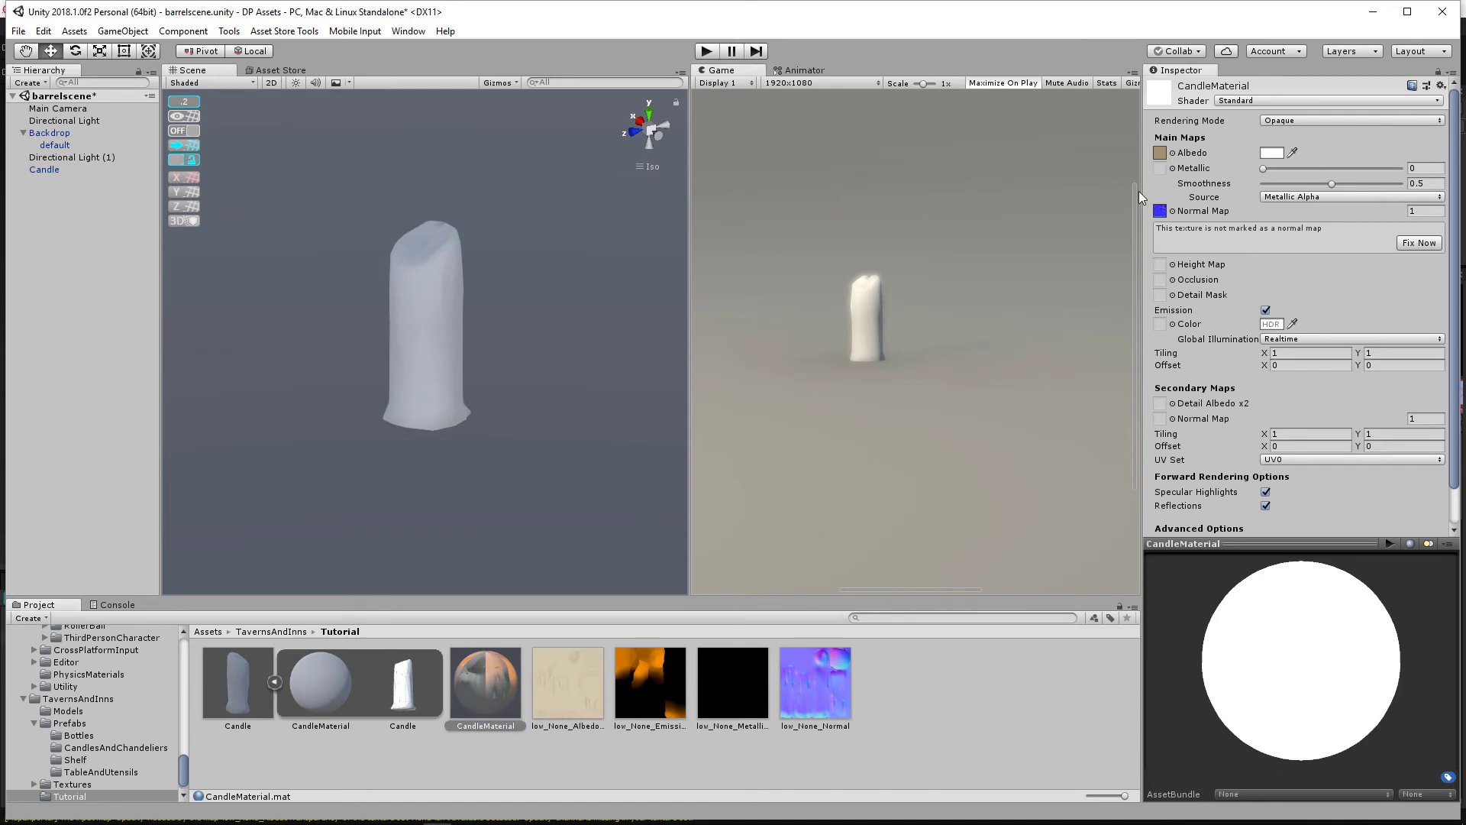
left_click_drag(748, 687, 1160, 168)
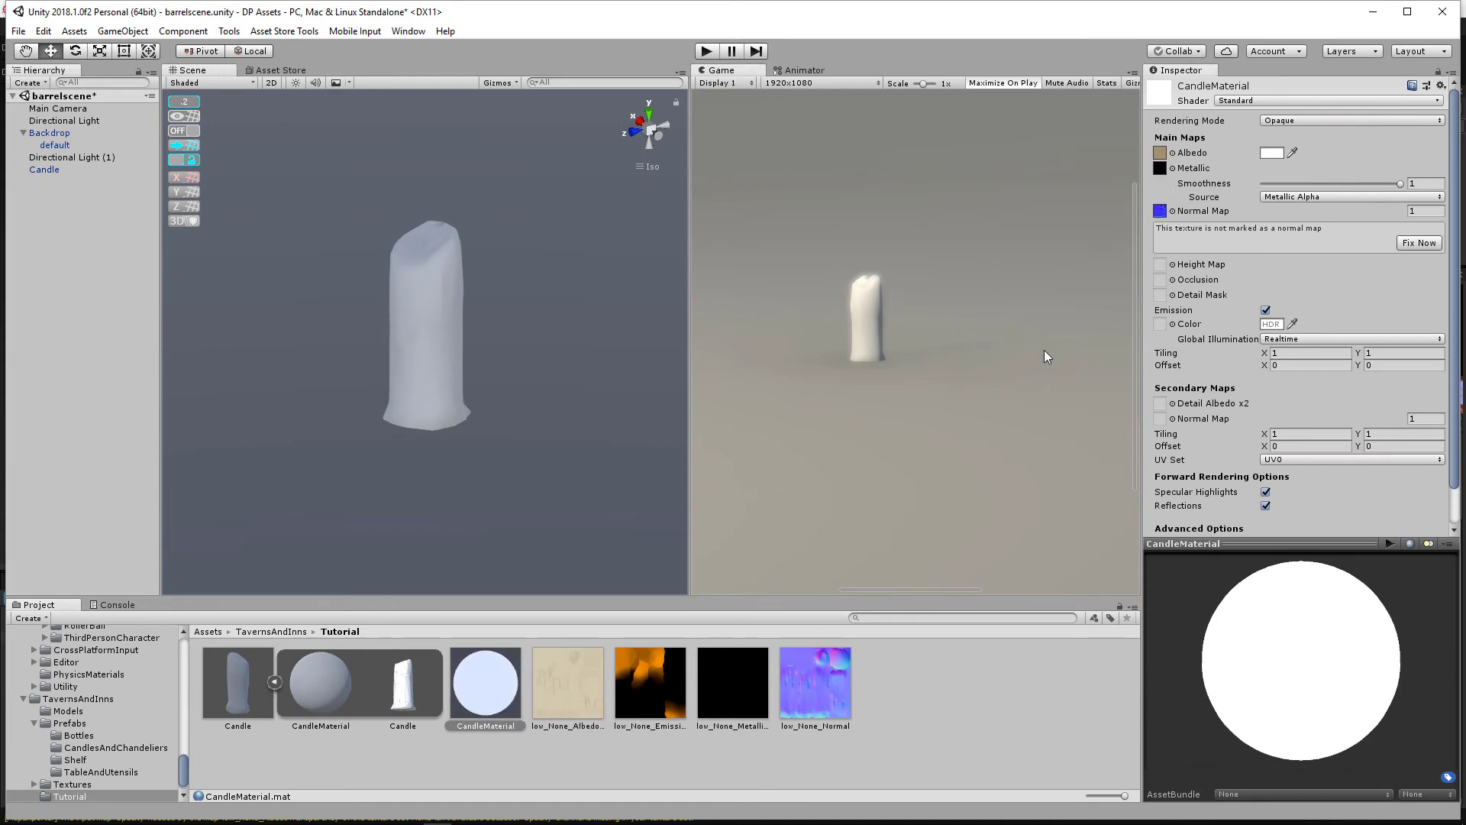
left_click_drag(1160, 299, 1162, 329)
left_click_drag(815, 682, 1166, 216)
left_click(1404, 242)
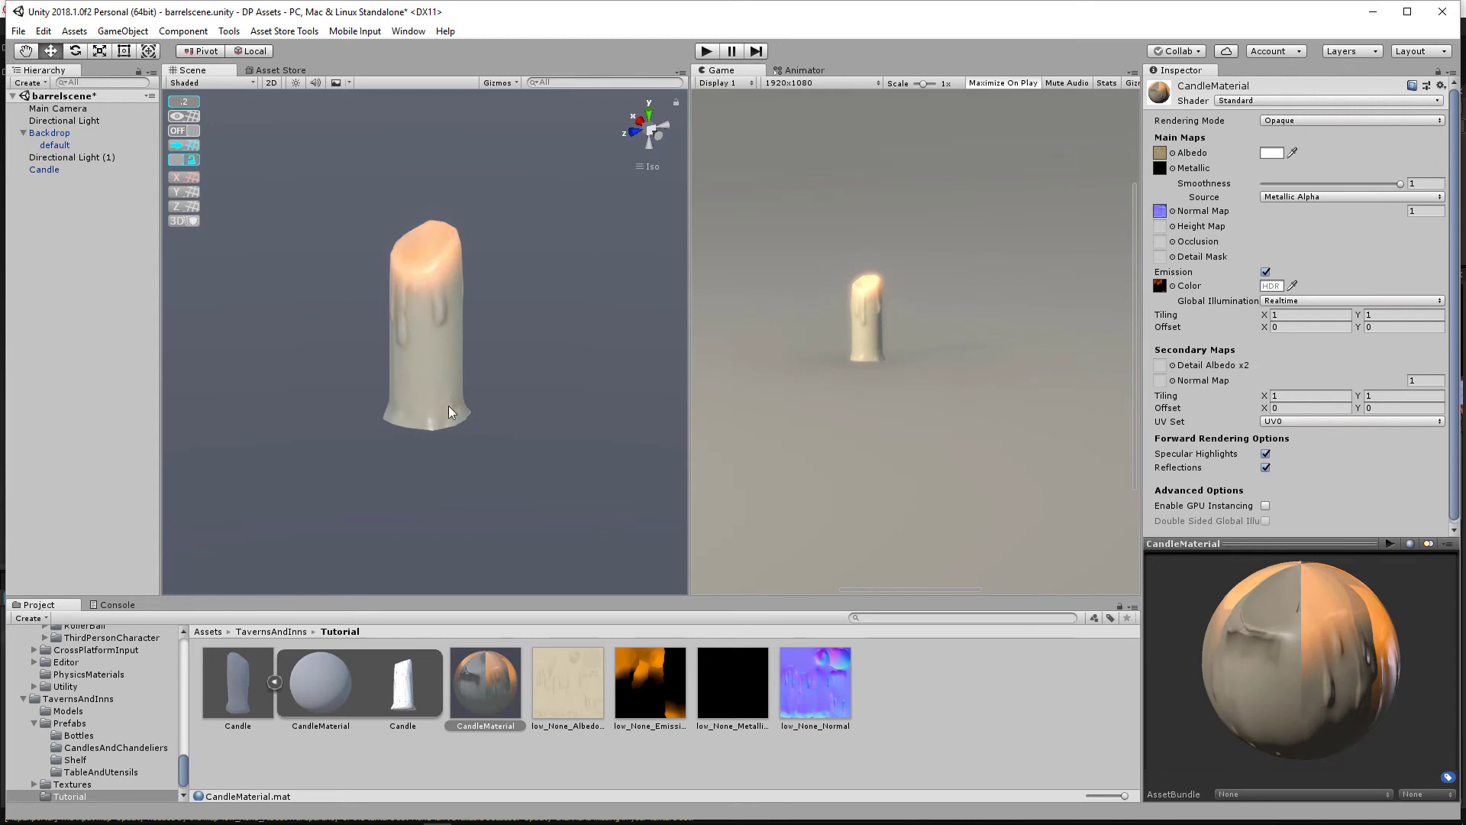
Step: Compare the candle's appearance with Directional Light (1) disabled and enabled, leaving the light on
left_click_drag(448, 406, 391, 355, "alt")
left_click(70, 157)
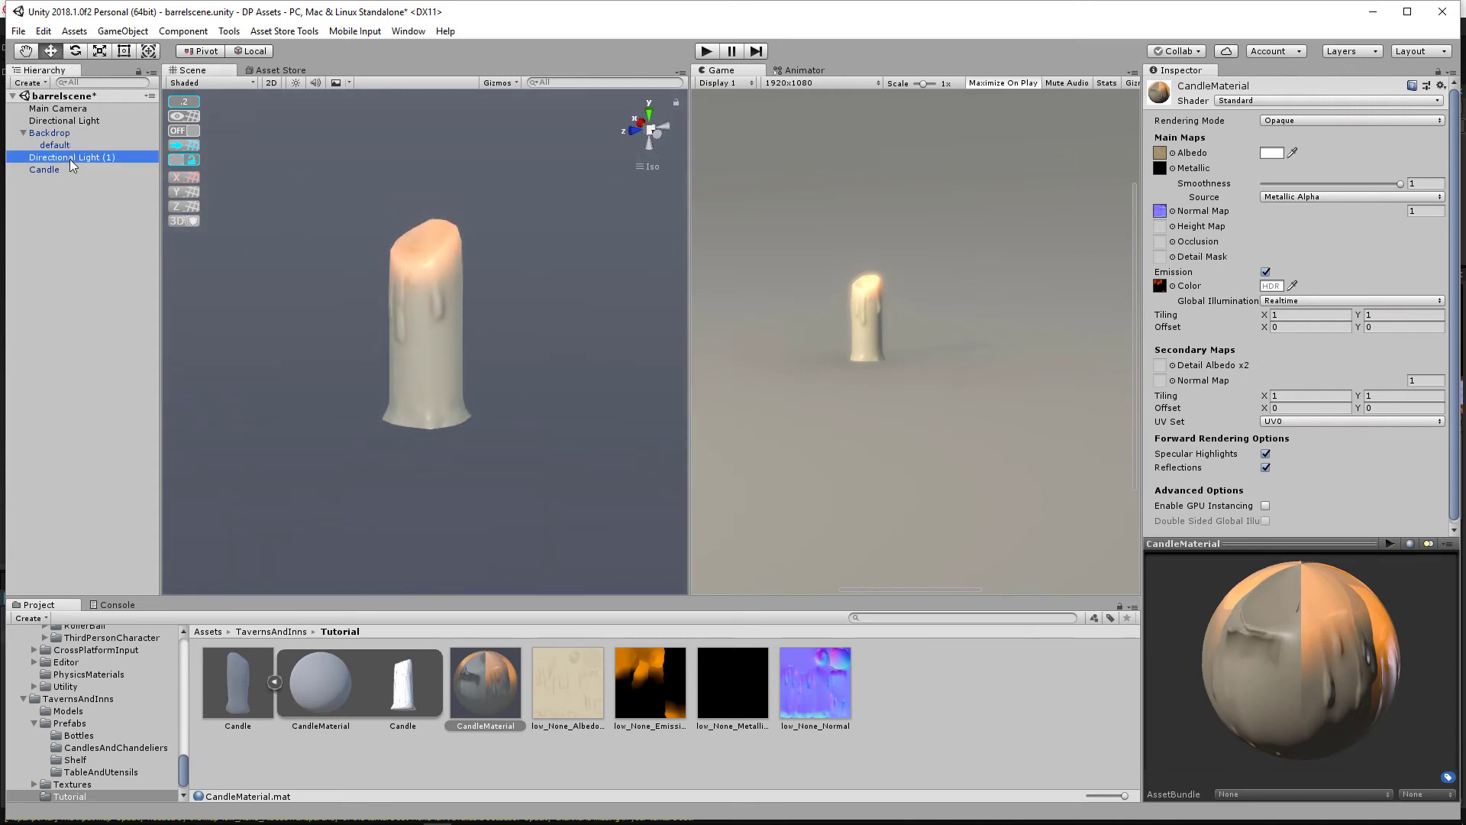
left_click(1181, 88)
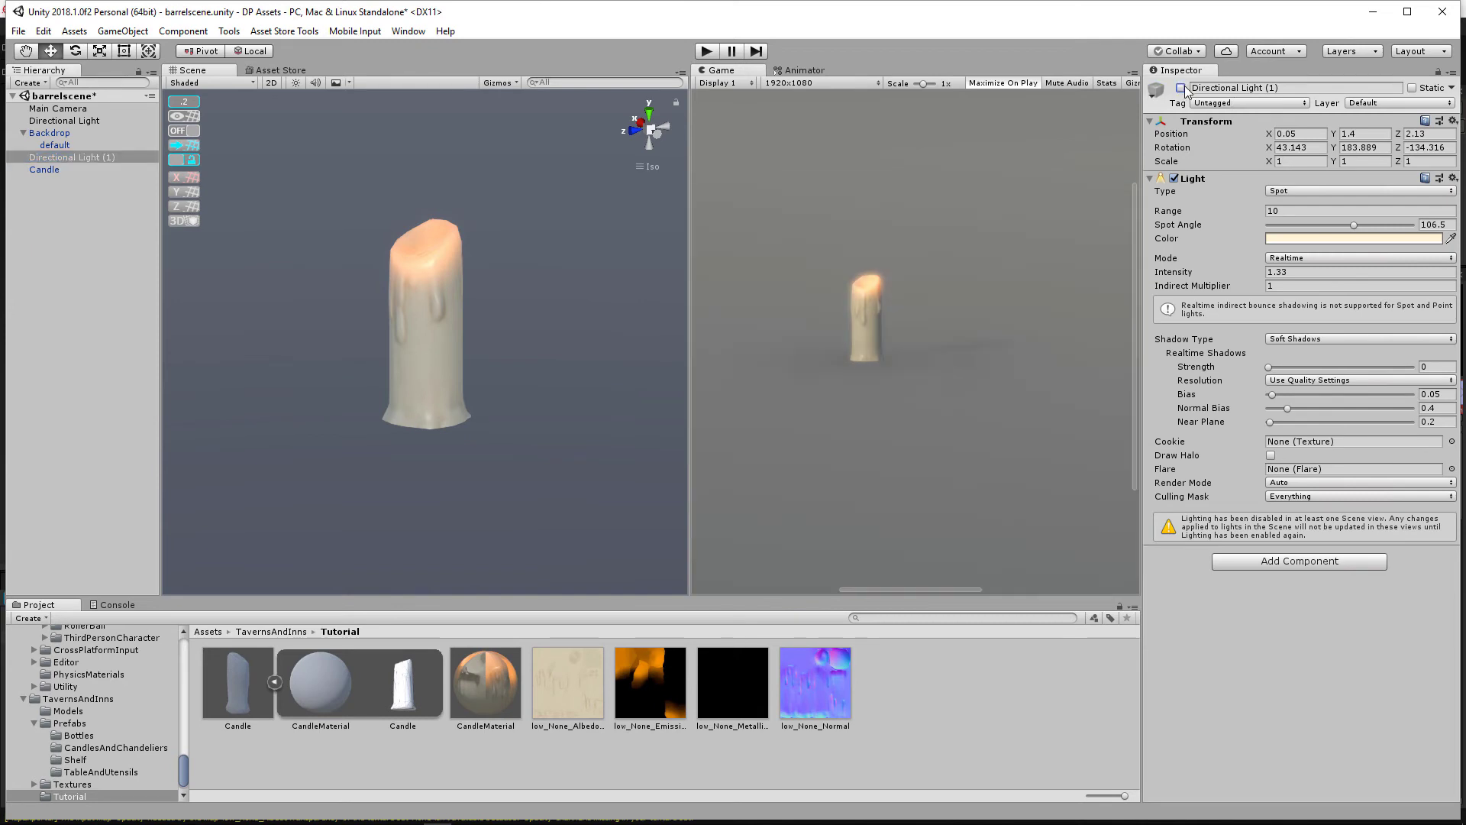
left_click(1181, 87)
left_click(1181, 88)
left_click(1182, 87)
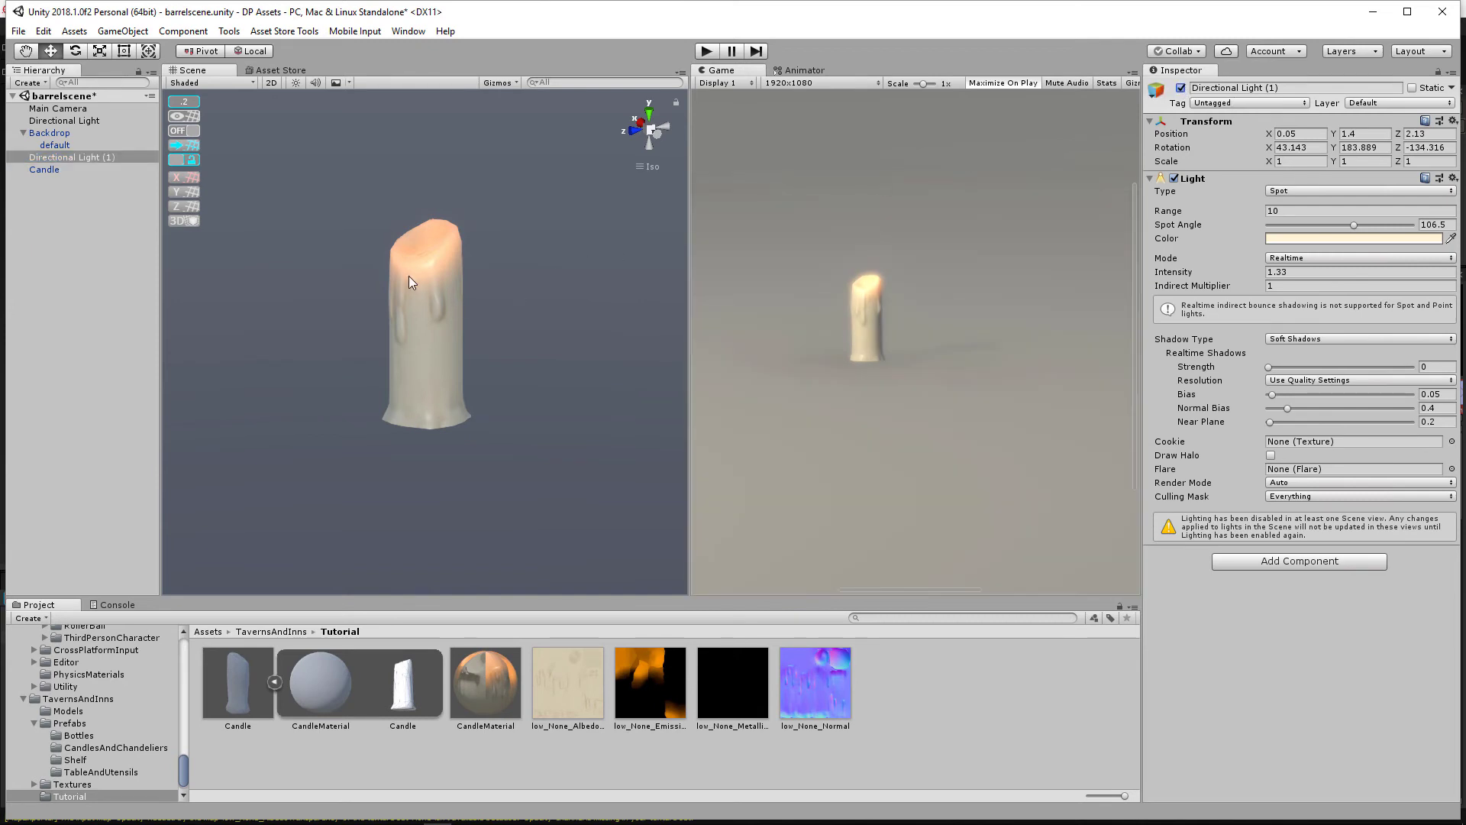
Step: Examine the candle up close and compare it with CandleMaterial's emission off and on, leaving emission enabled
left_click_drag(417, 256, 470, 310, "alt")
right_click_drag(411, 272, 543, 275, "alt")
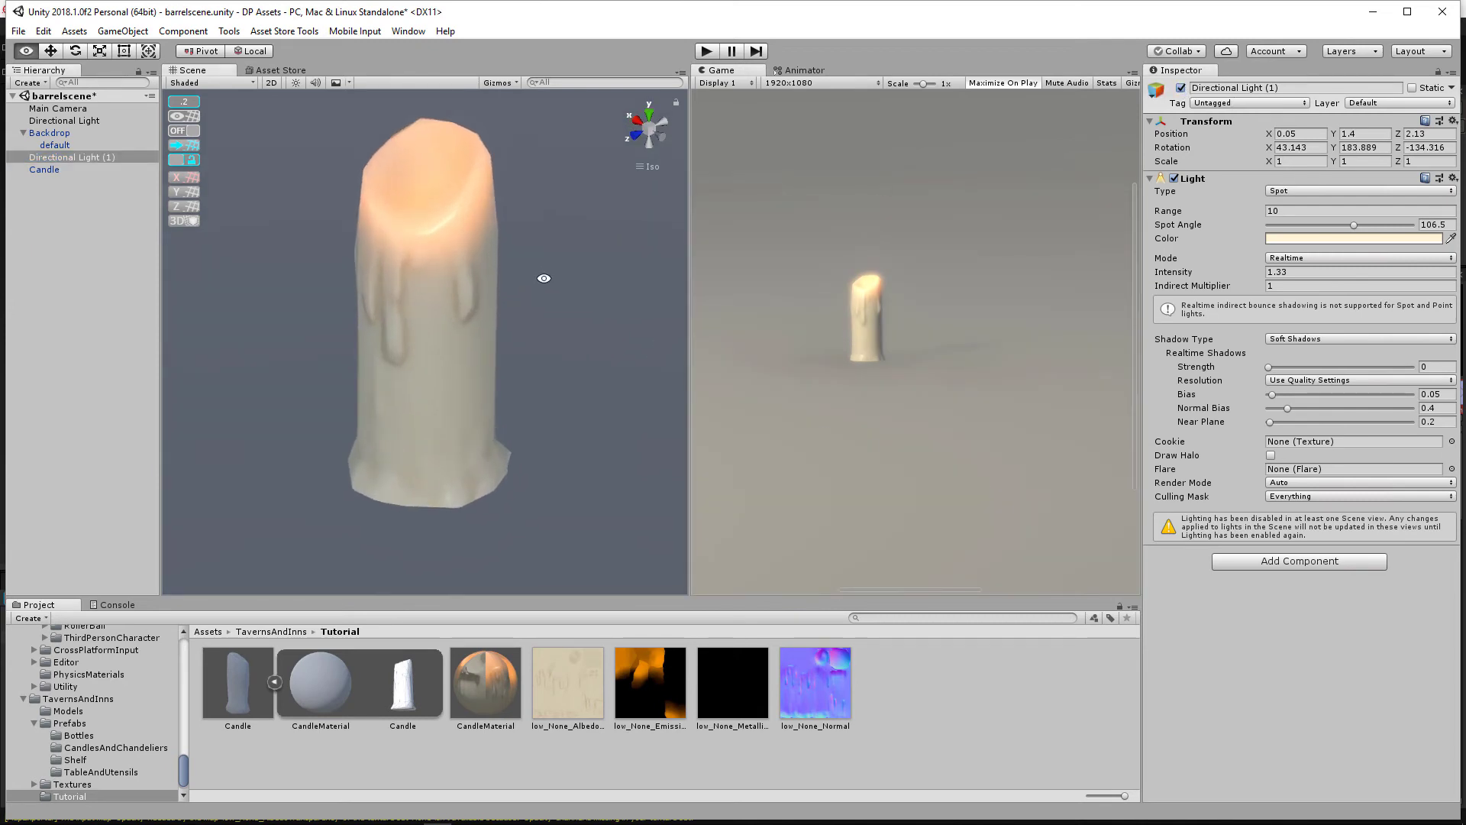
left_click_drag(543, 275, 490, 213, "alt")
mouse_move(517, 479)
right_mouse_down("alt")
mouse_move(474, 426)
mouse_move(498, 400)
right_mouse_up("alt")
left_click(504, 681)
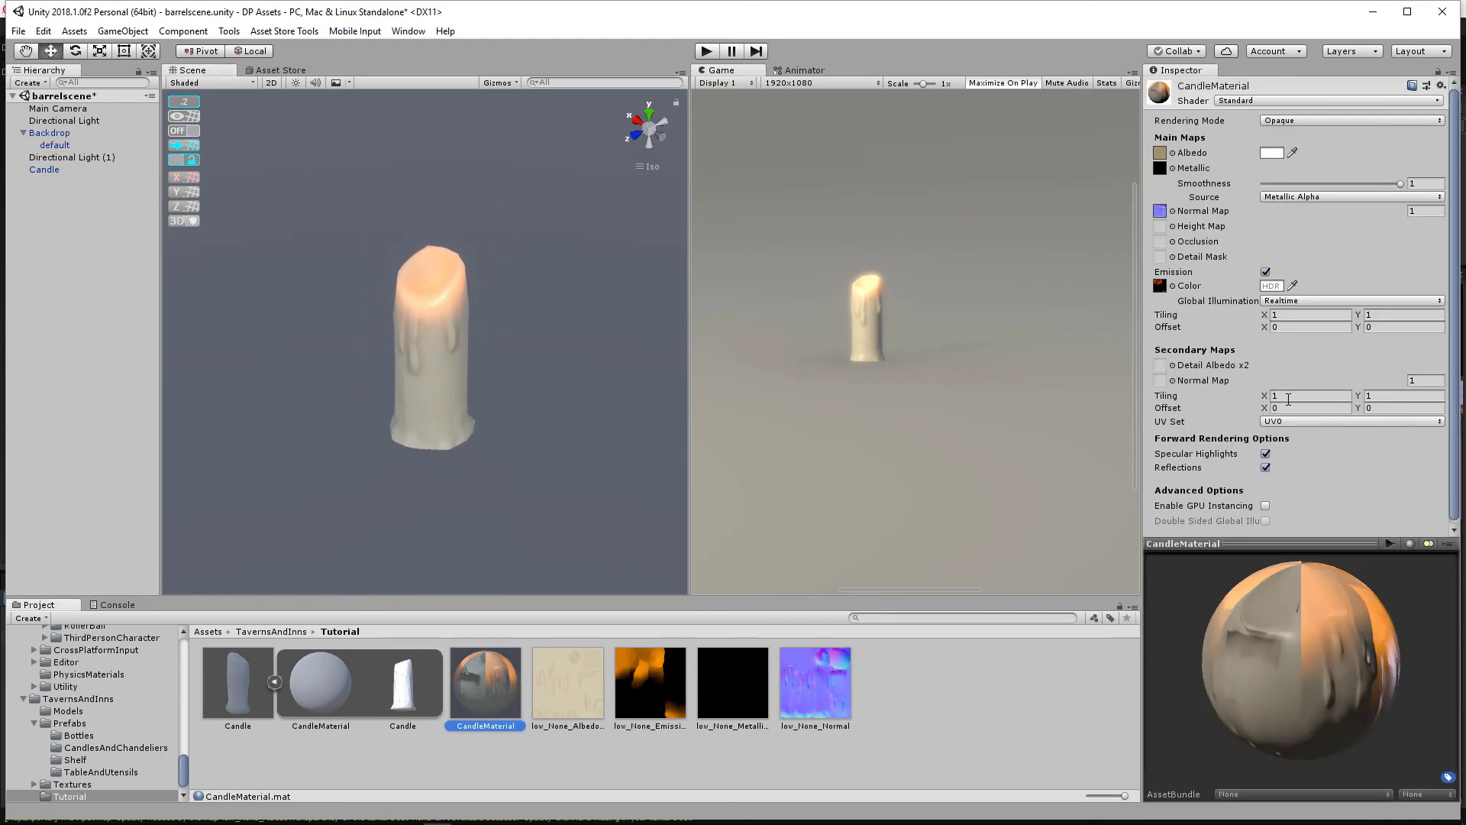
left_click(1267, 272)
left_click(1270, 273)
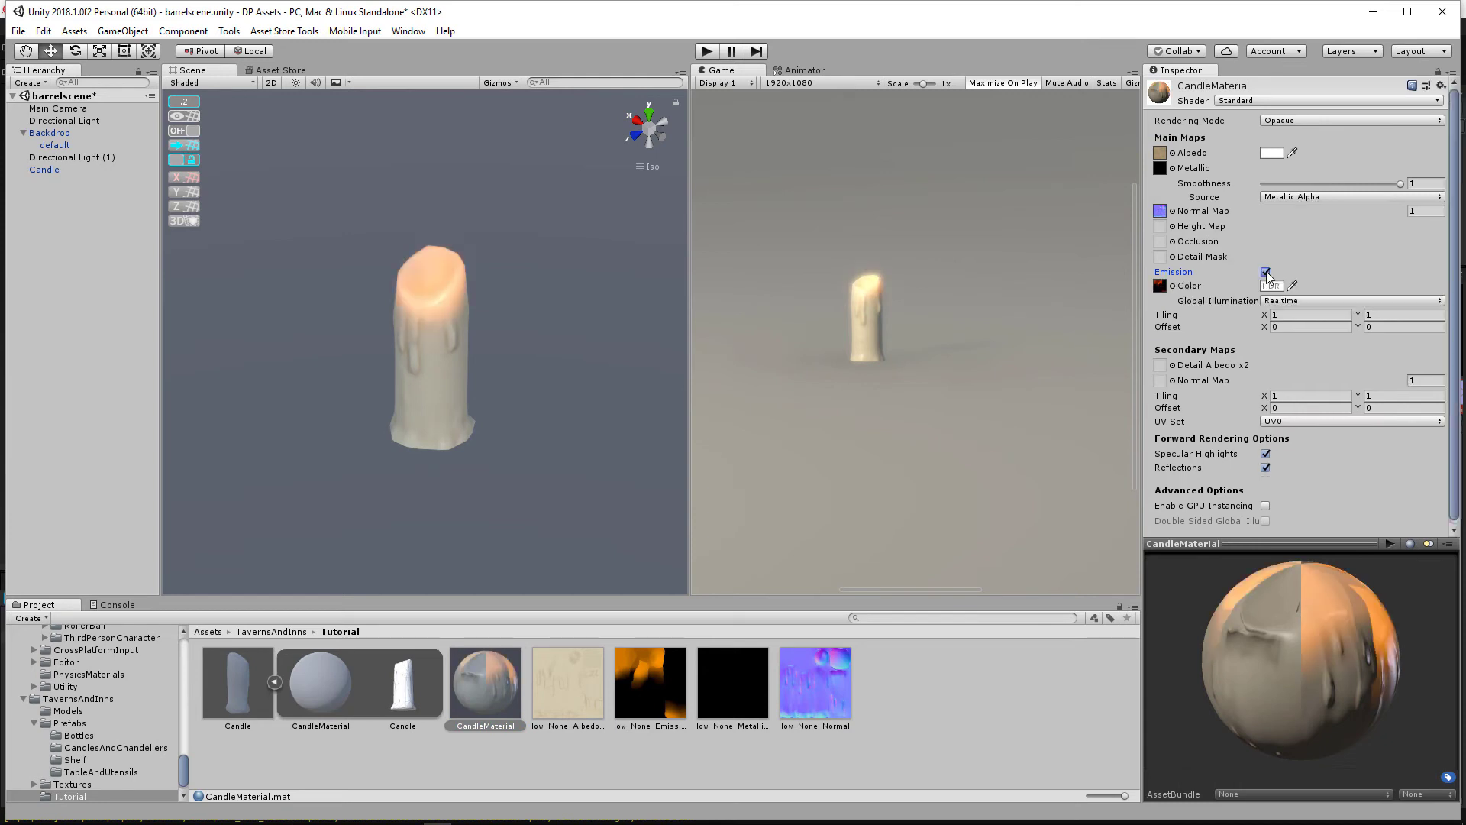
left_click(1271, 273)
left_click(1270, 273)
scroll(433, 276, "down", 2)
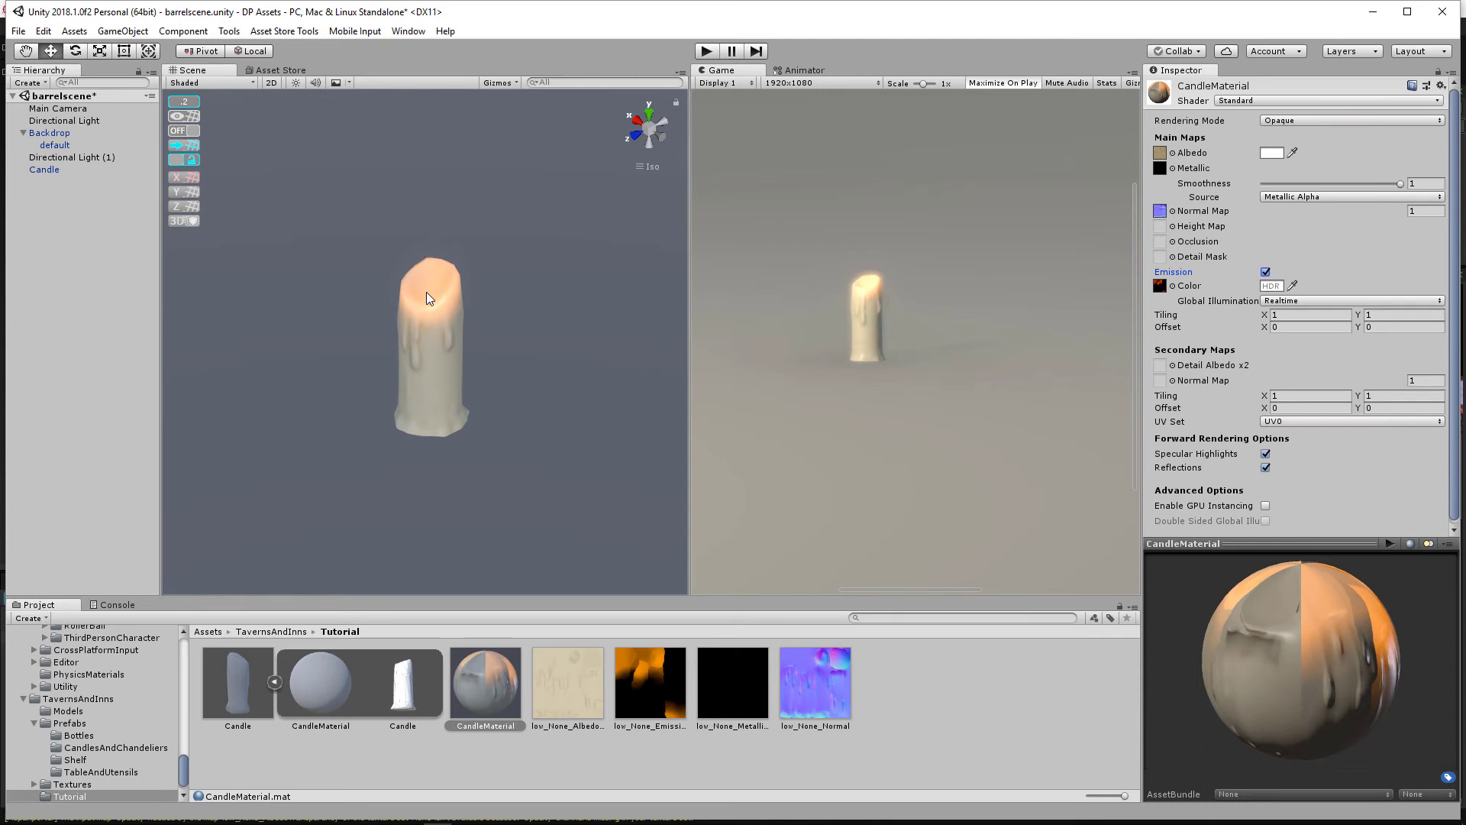
Step: Add a particle system effect to the scene and name it Flame
right_click(39, 237)
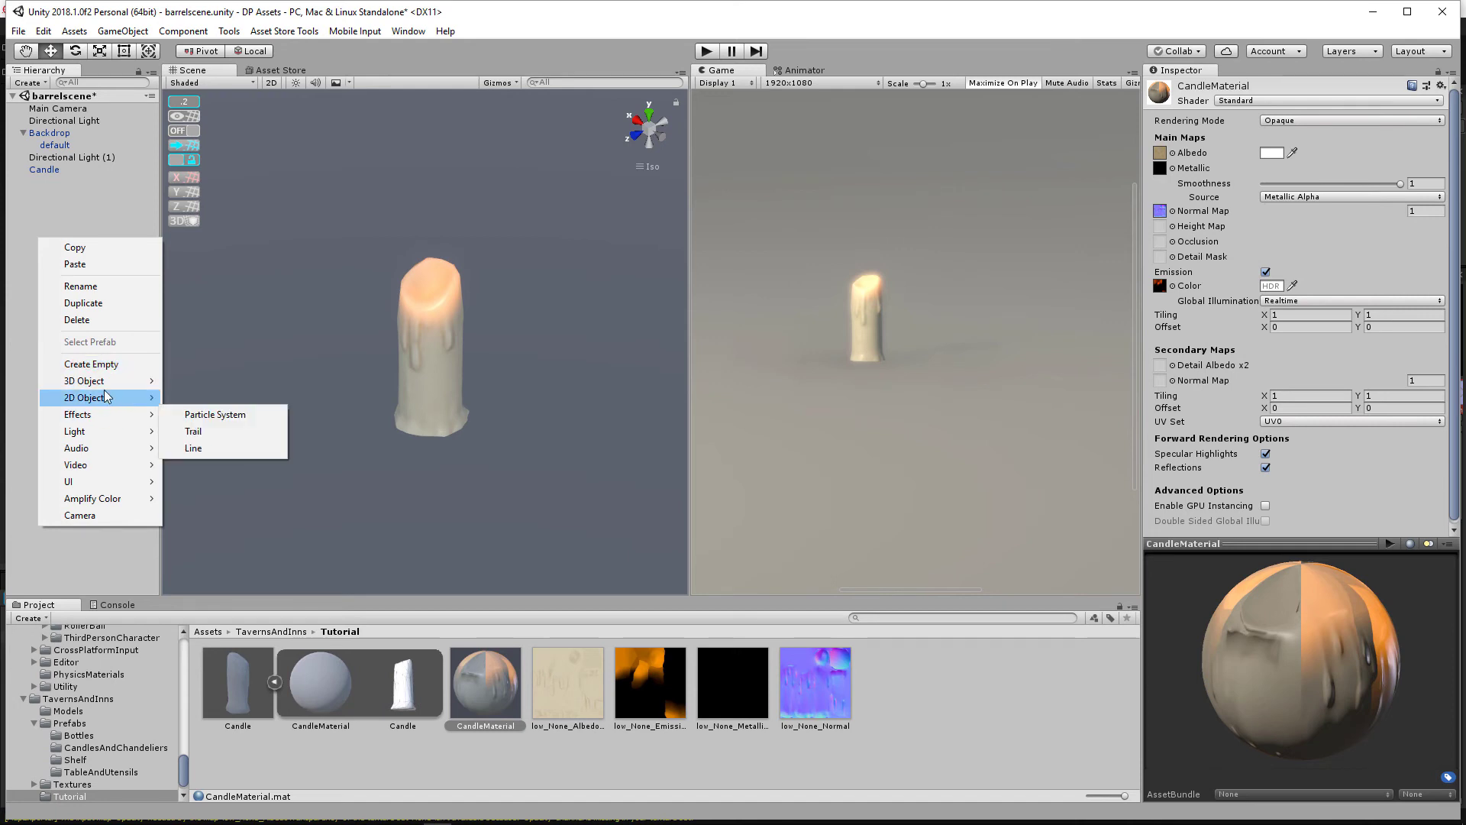
mouse_move(105, 385)
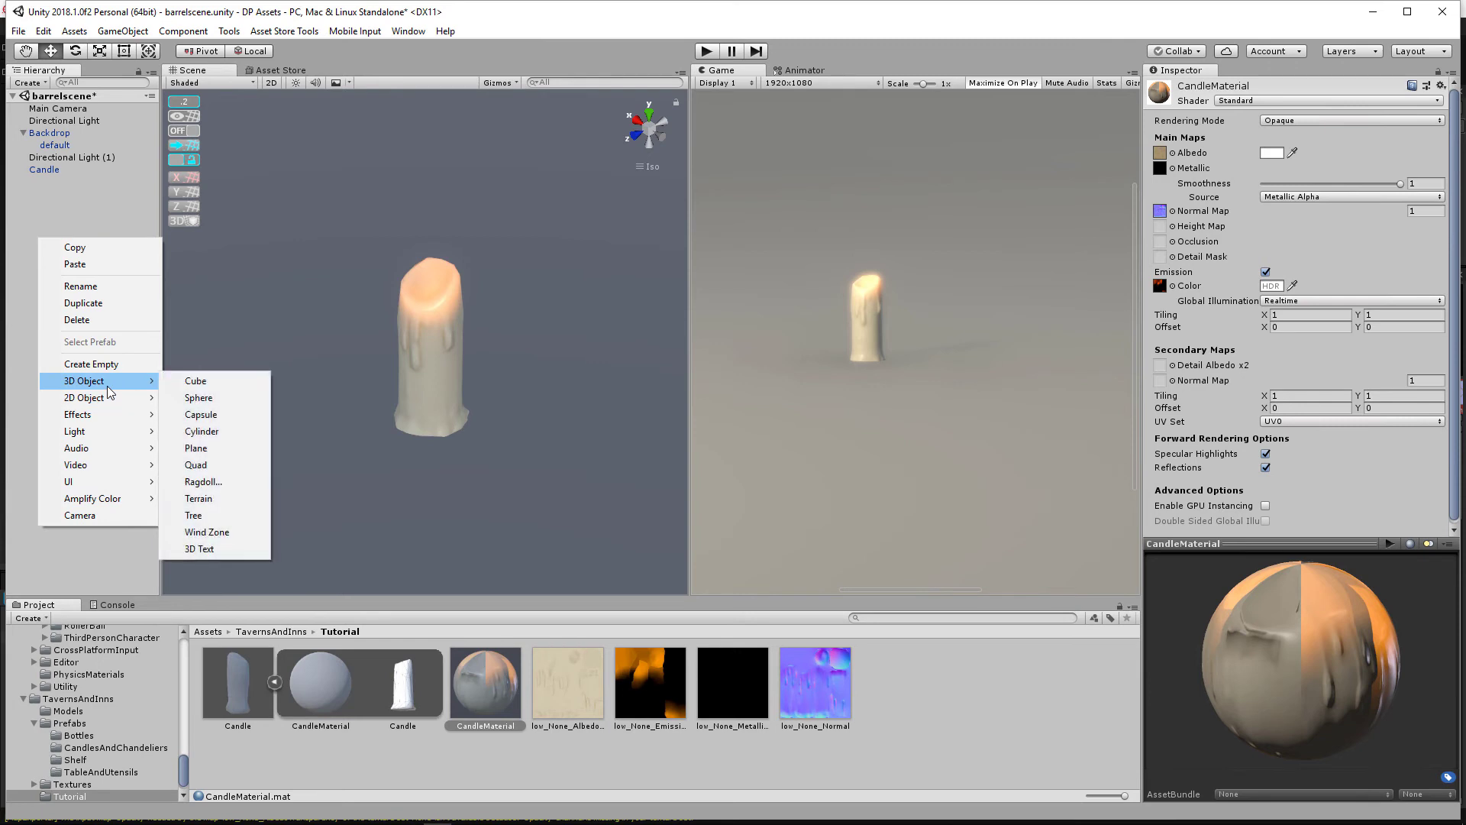
right_click(86, 218)
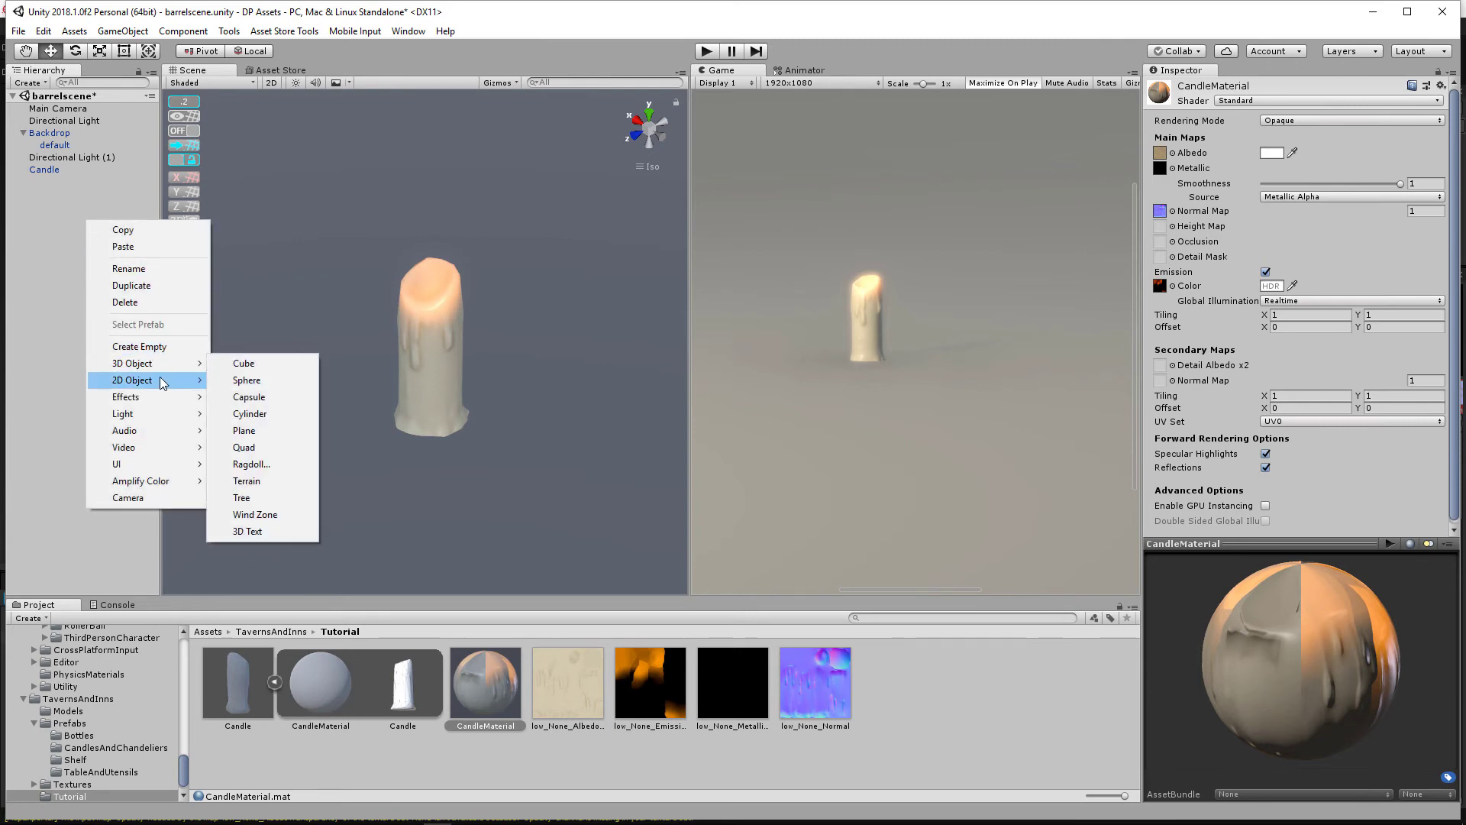
mouse_move(162, 405)
left_click(235, 398)
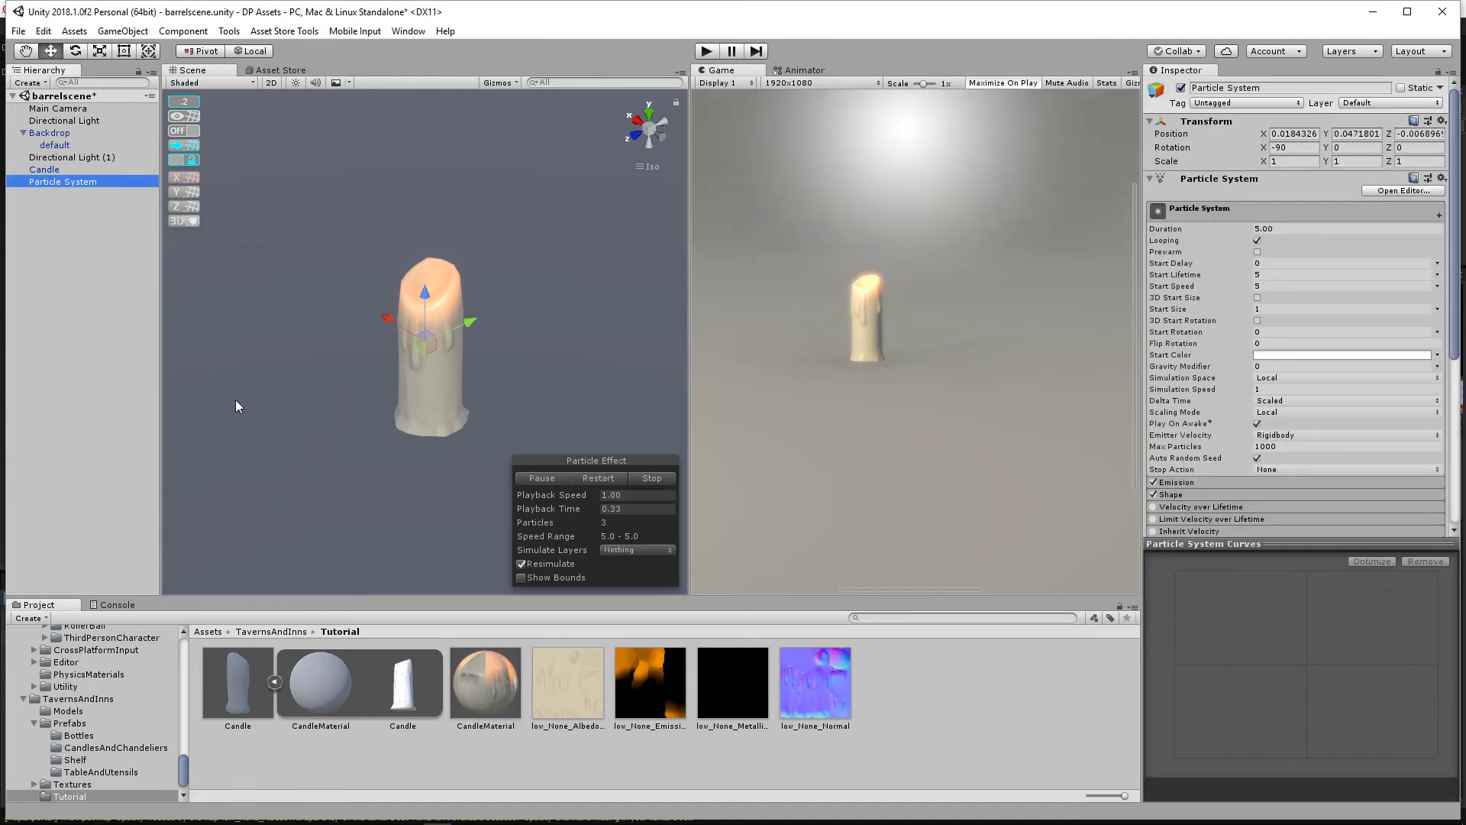
left_click(1269, 88)
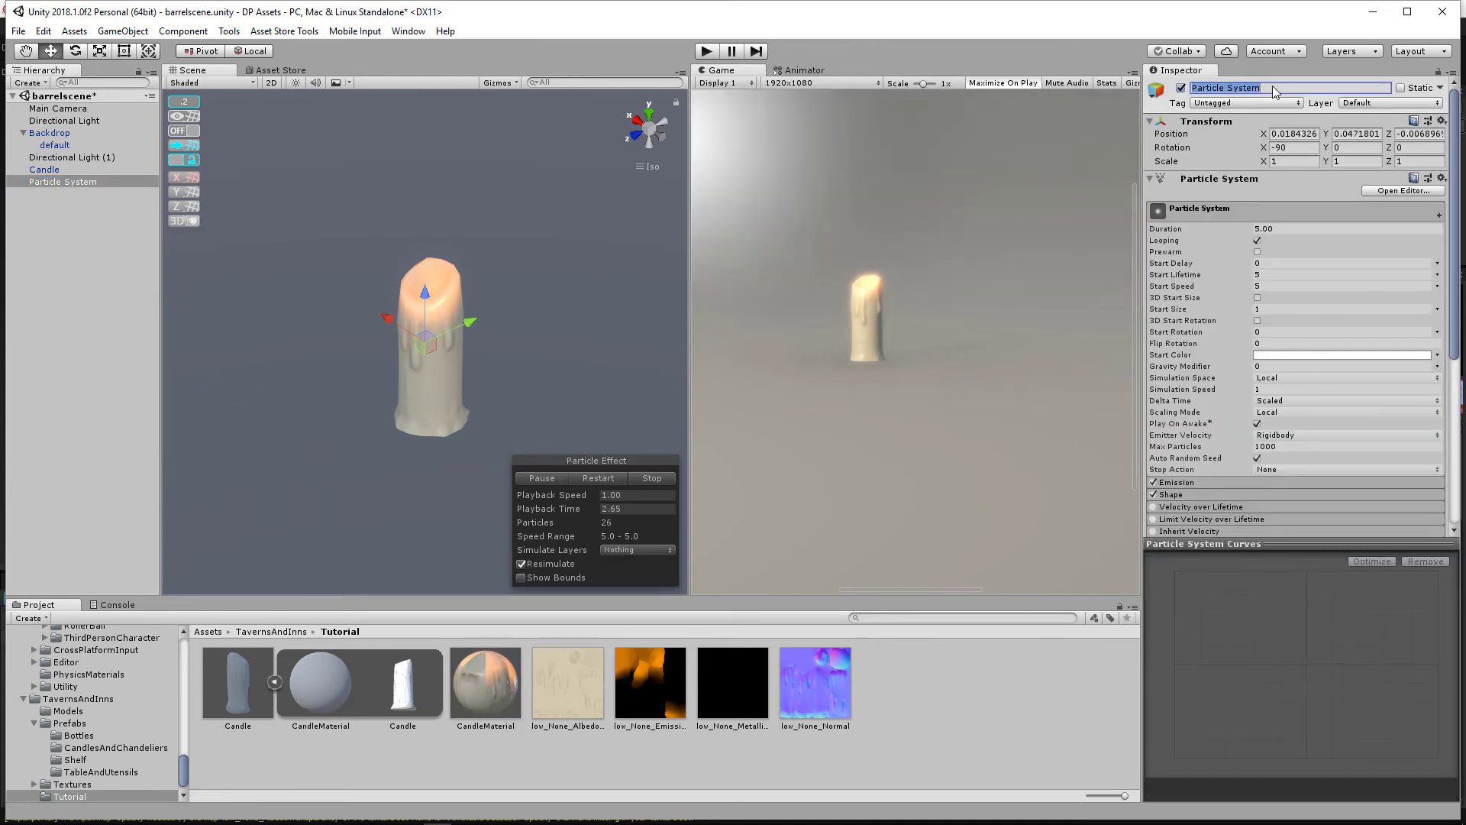
type("Flame")
key("Return")
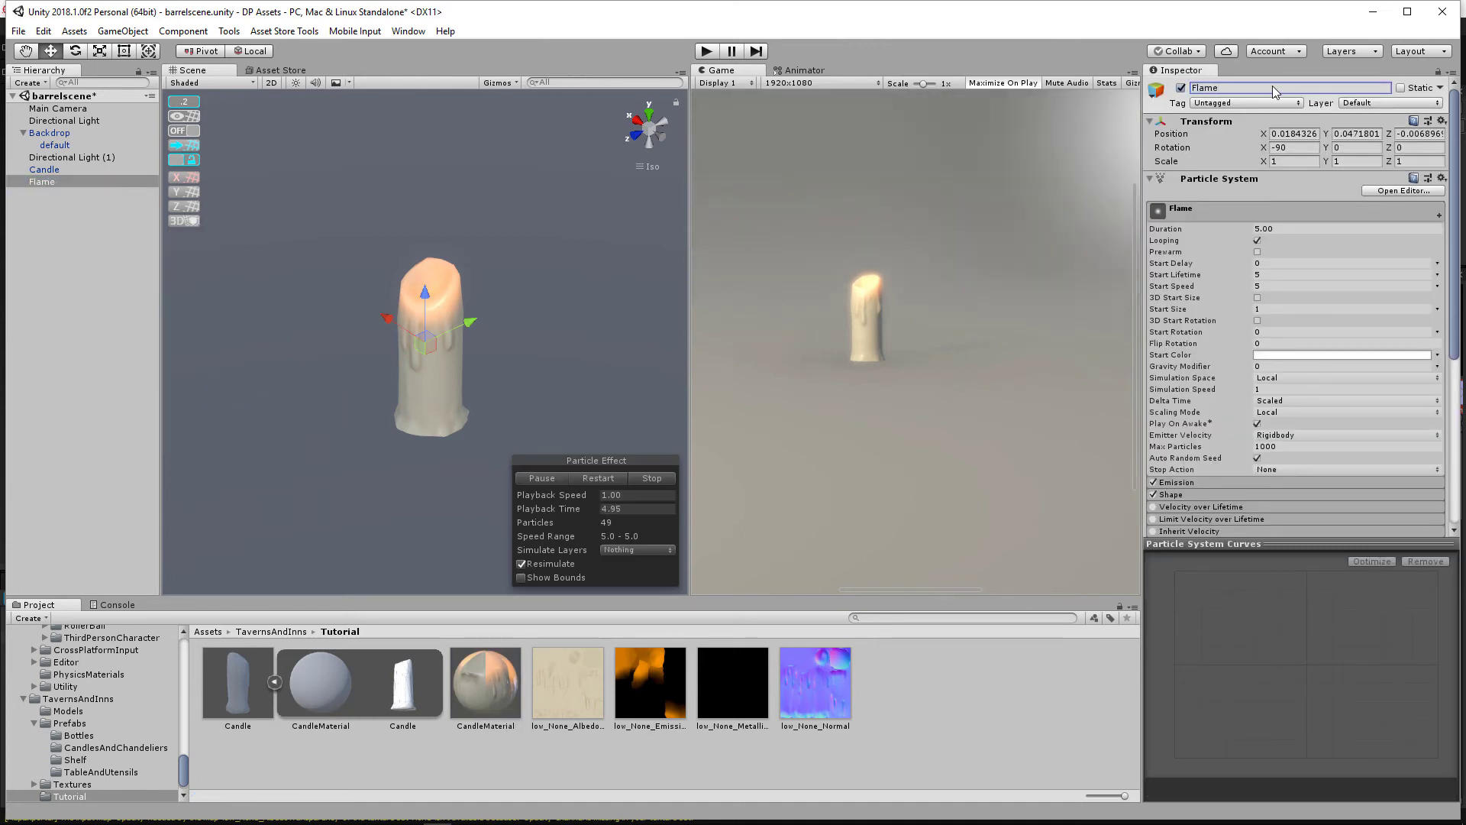
Step: Set the Flame particle system's duration and start lifetime to 0.5, start speed to 0 and start size to 0.2
scroll(516, 317, "down", 2)
scroll(462, 324, "down", 2)
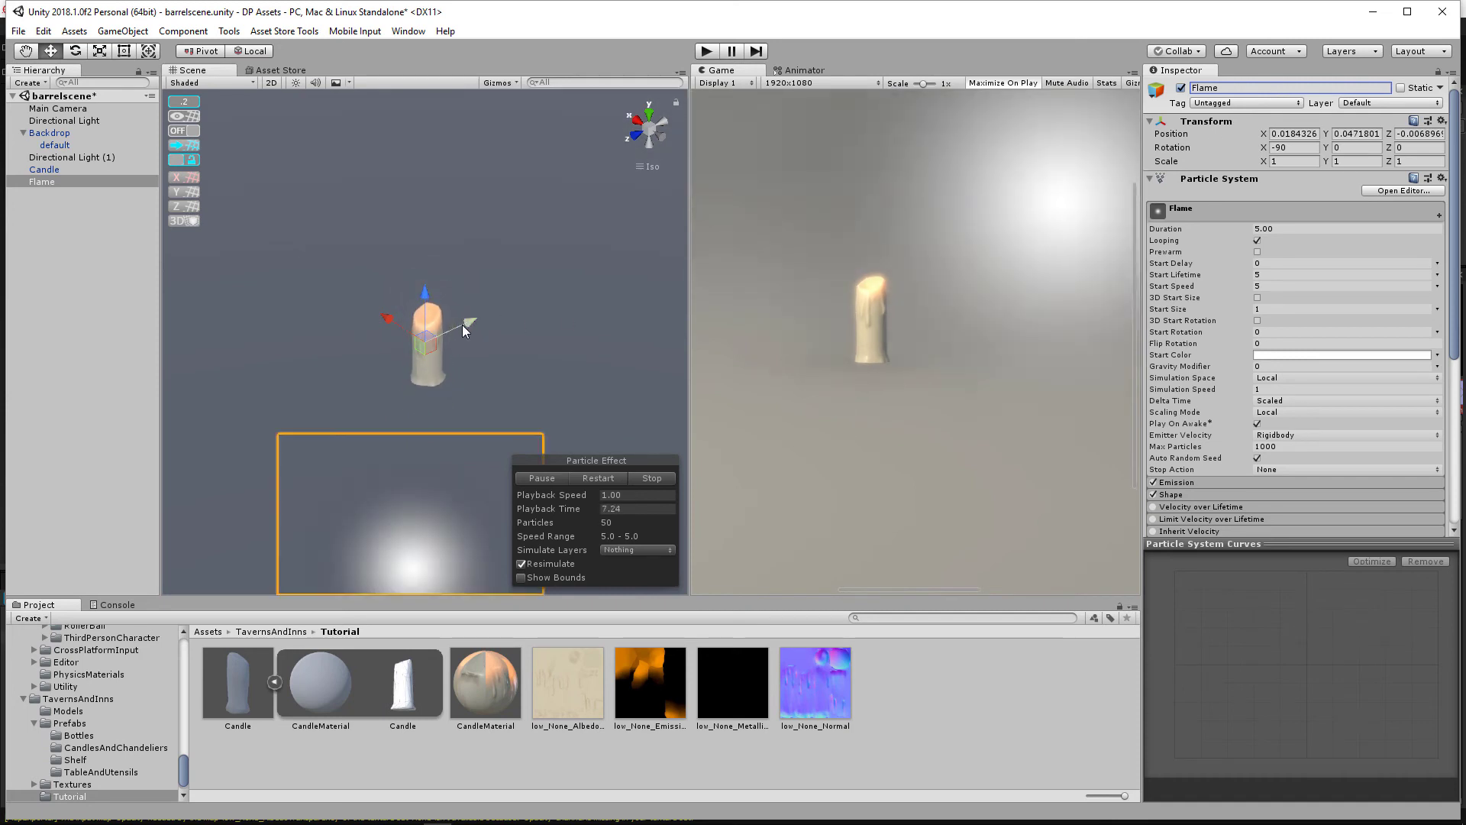
left_click(1290, 229)
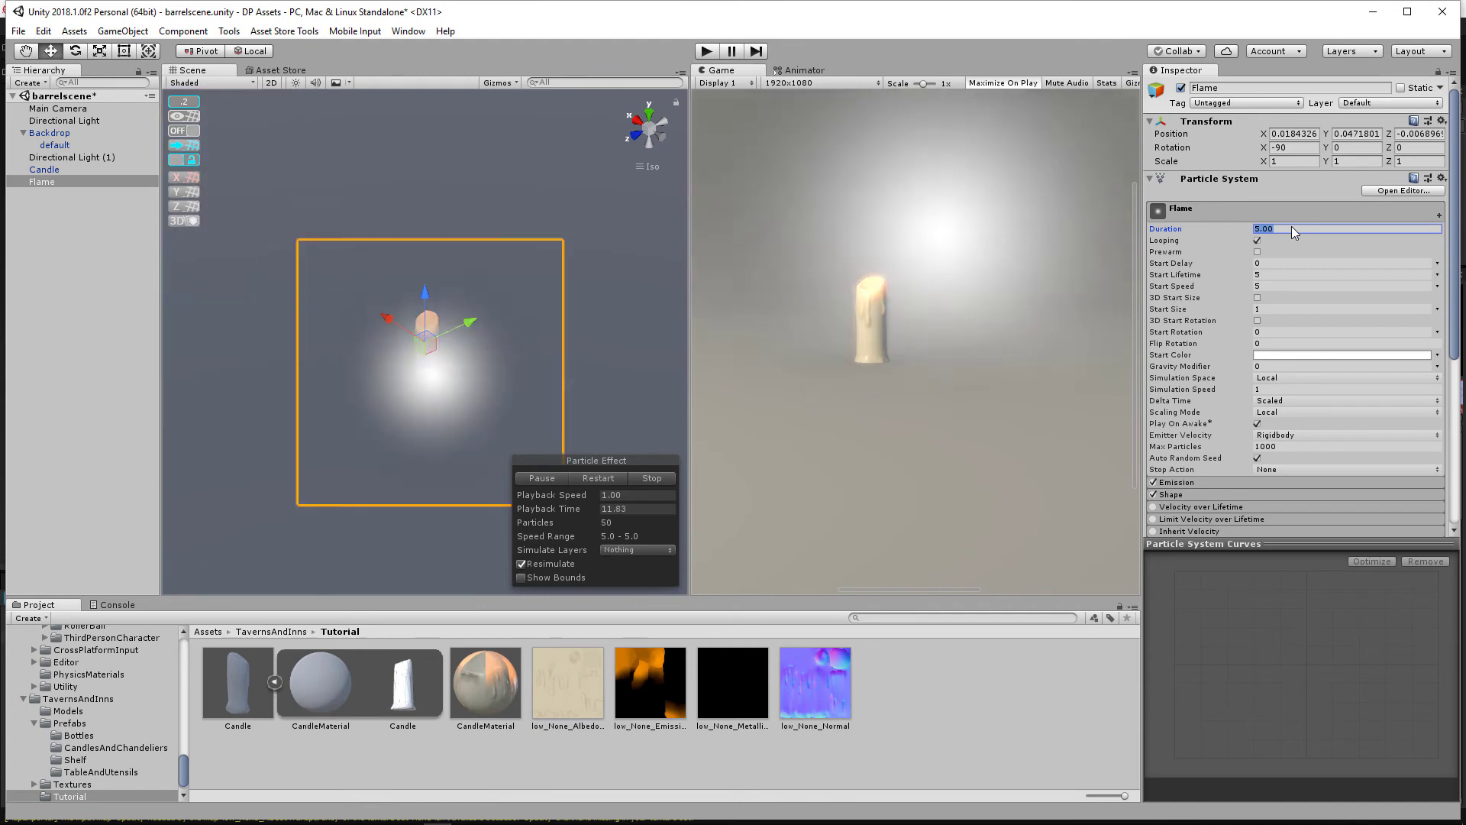
type(".5")
key("Return")
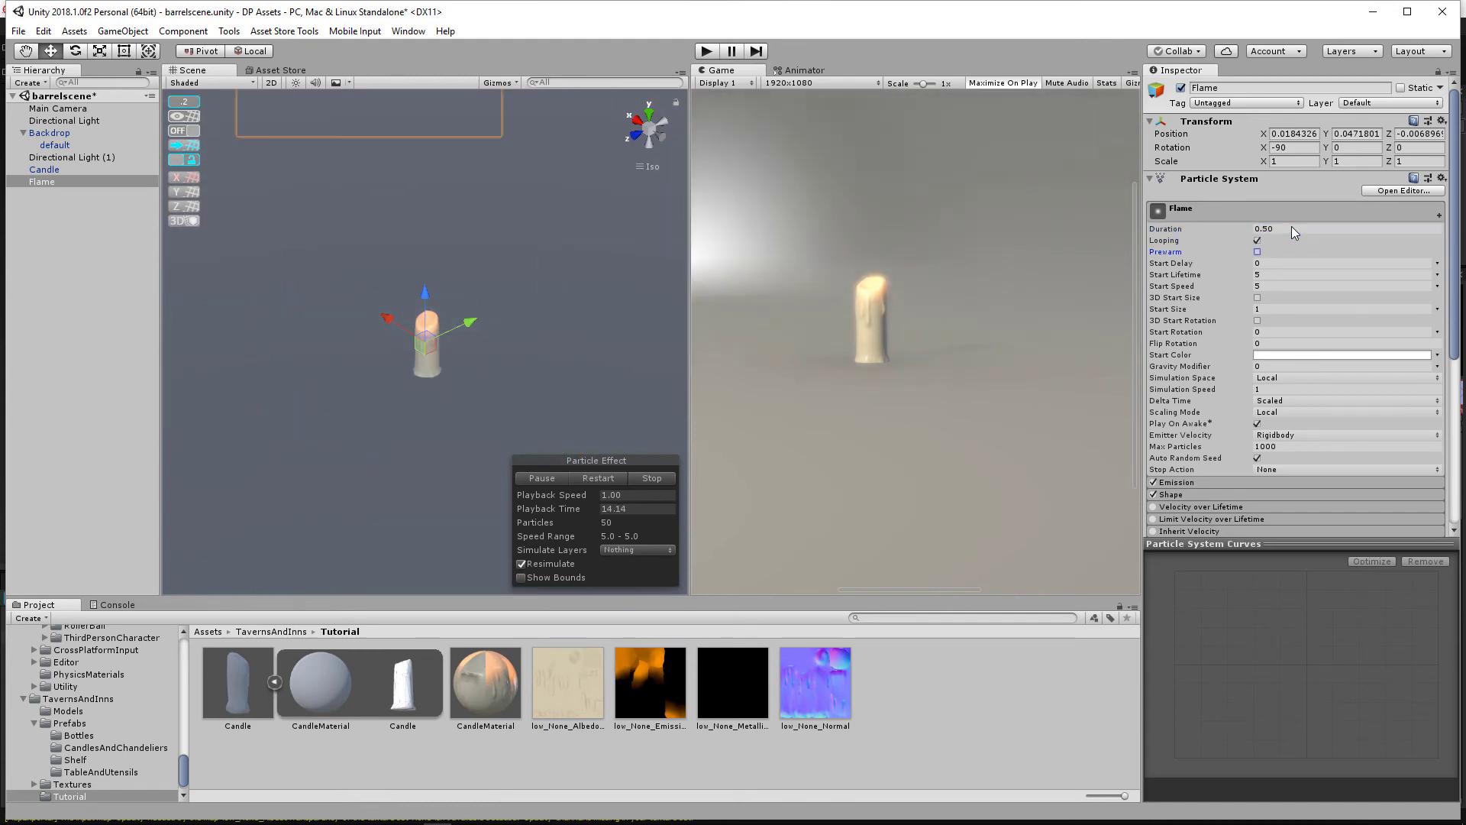
key("Tab")
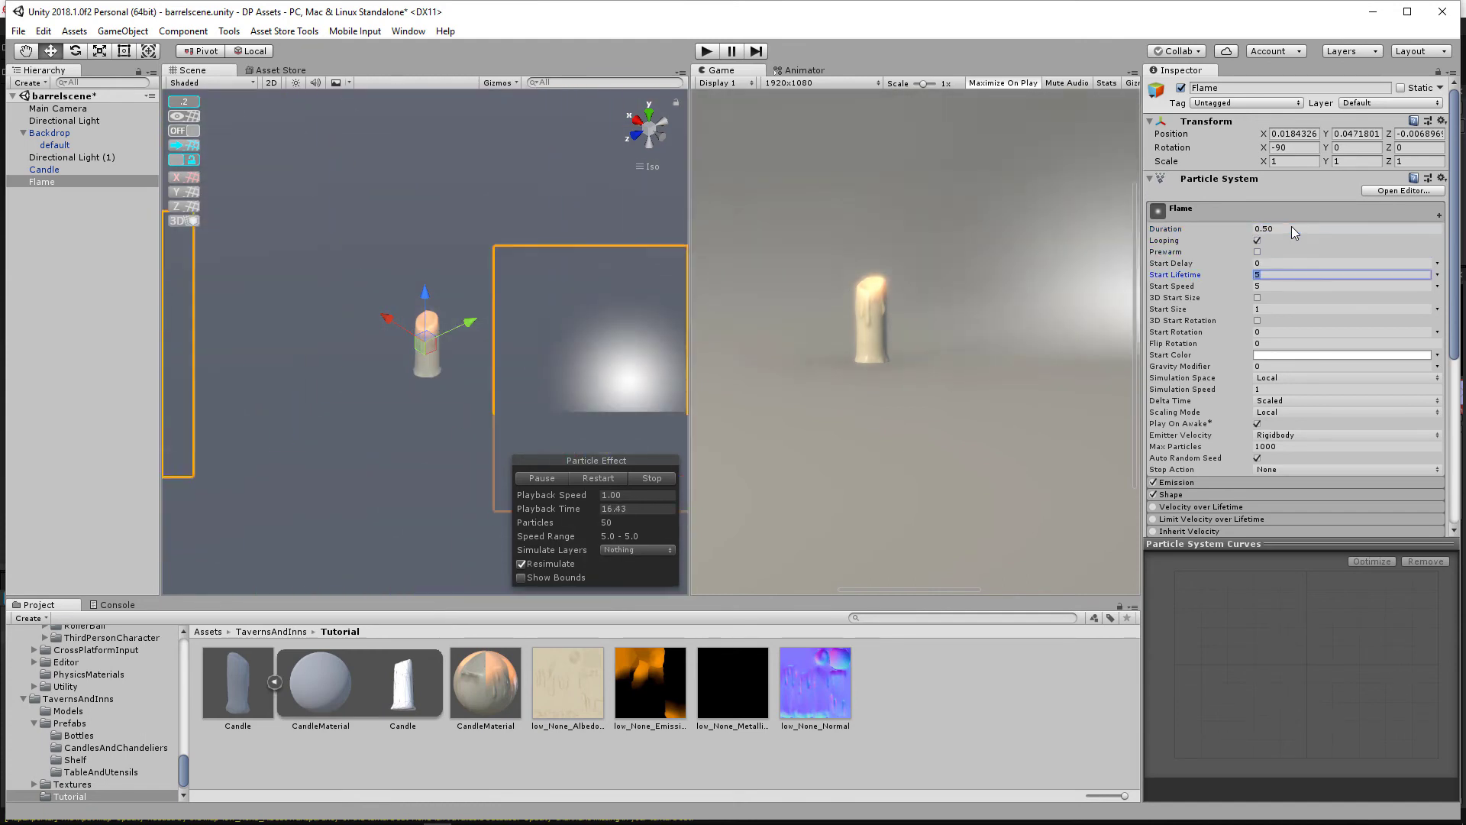
type(".5")
key("Tab")
type("0")
key("Tab")
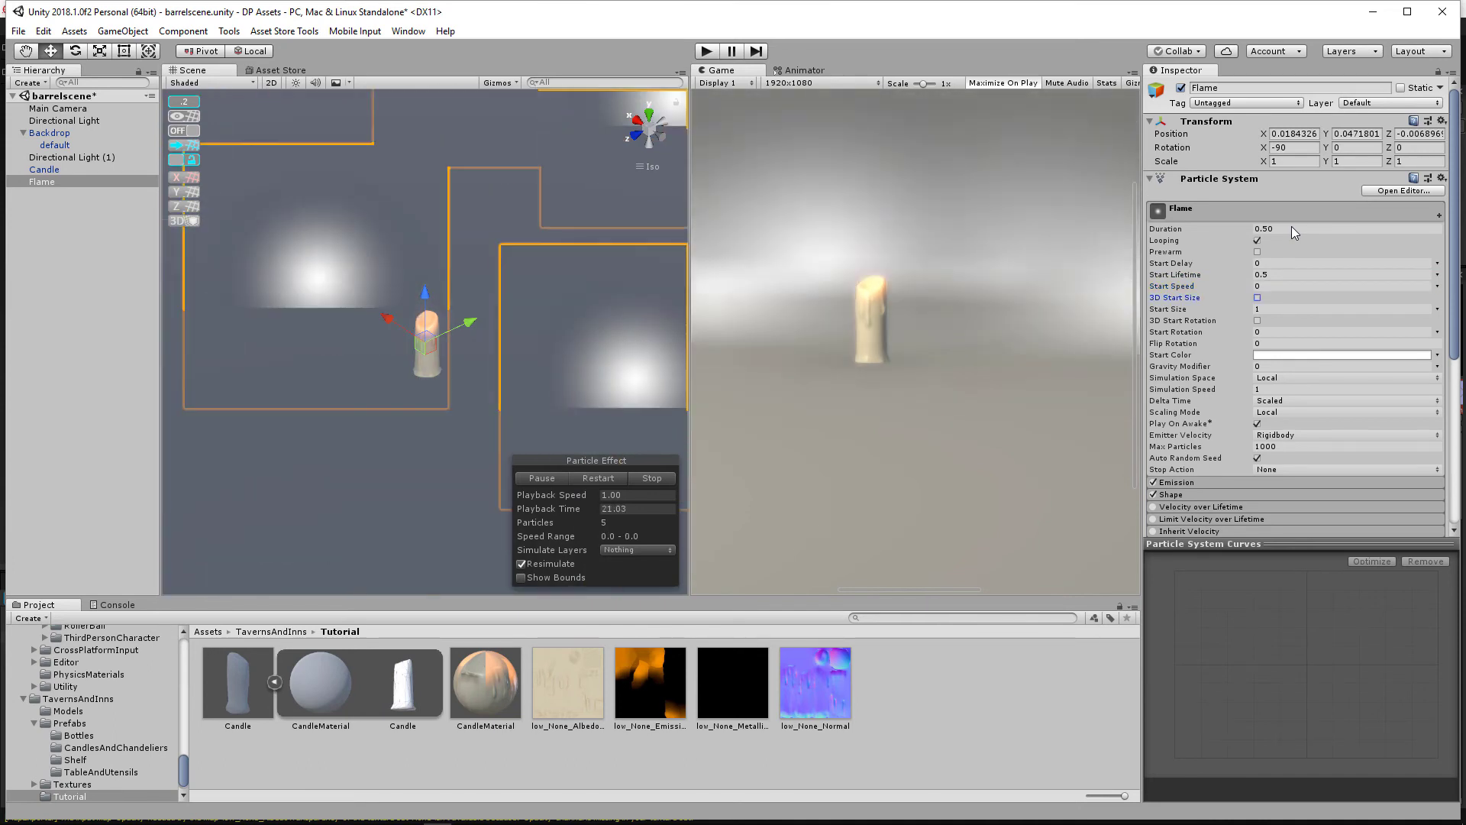
key("Tab")
type(".2")
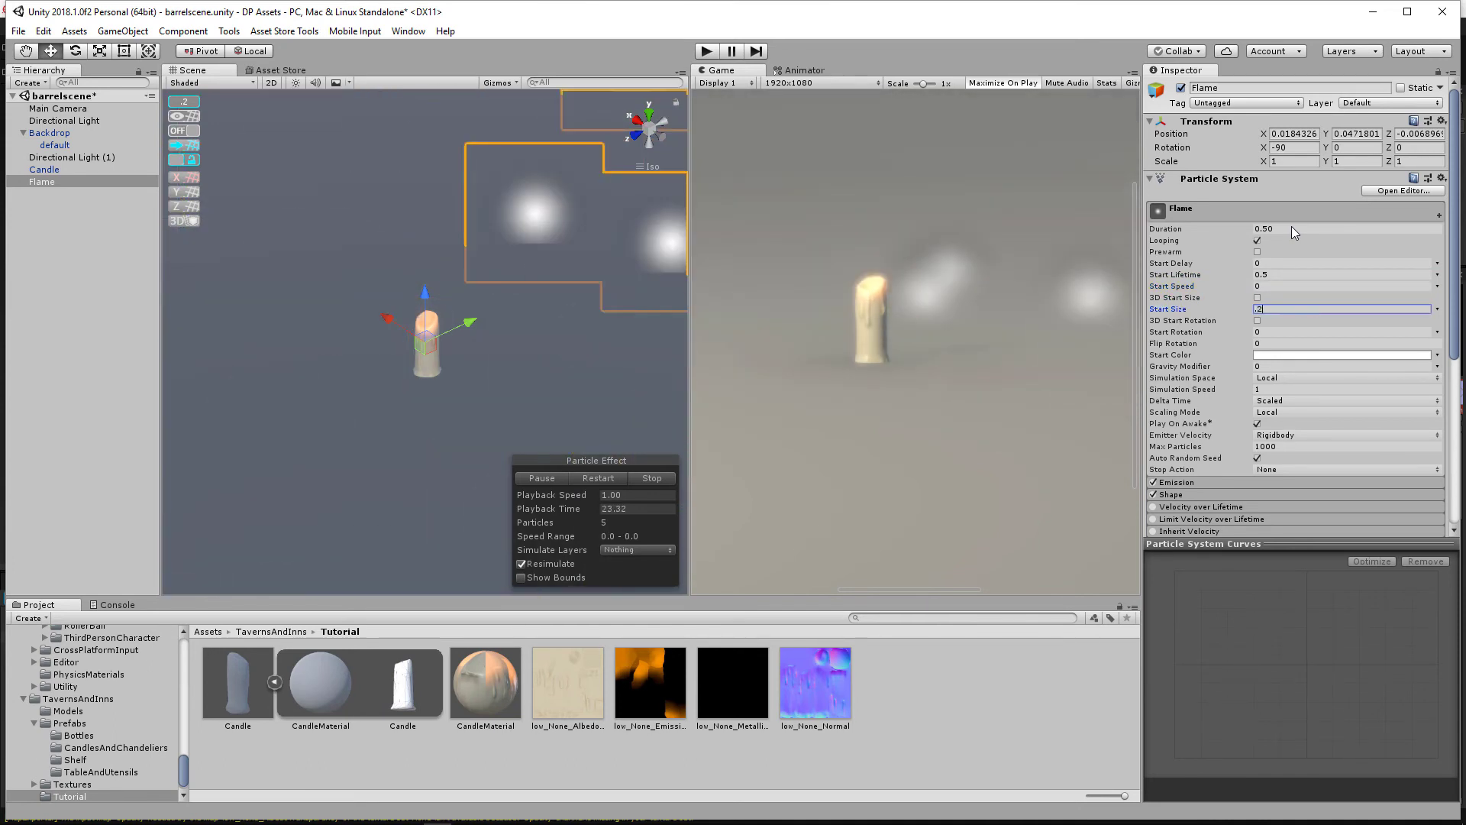
Step: Turn off the Flame's Shape module and raise the emitter to the candle's top, at a Y position of about 0.121
left_click(1154, 494)
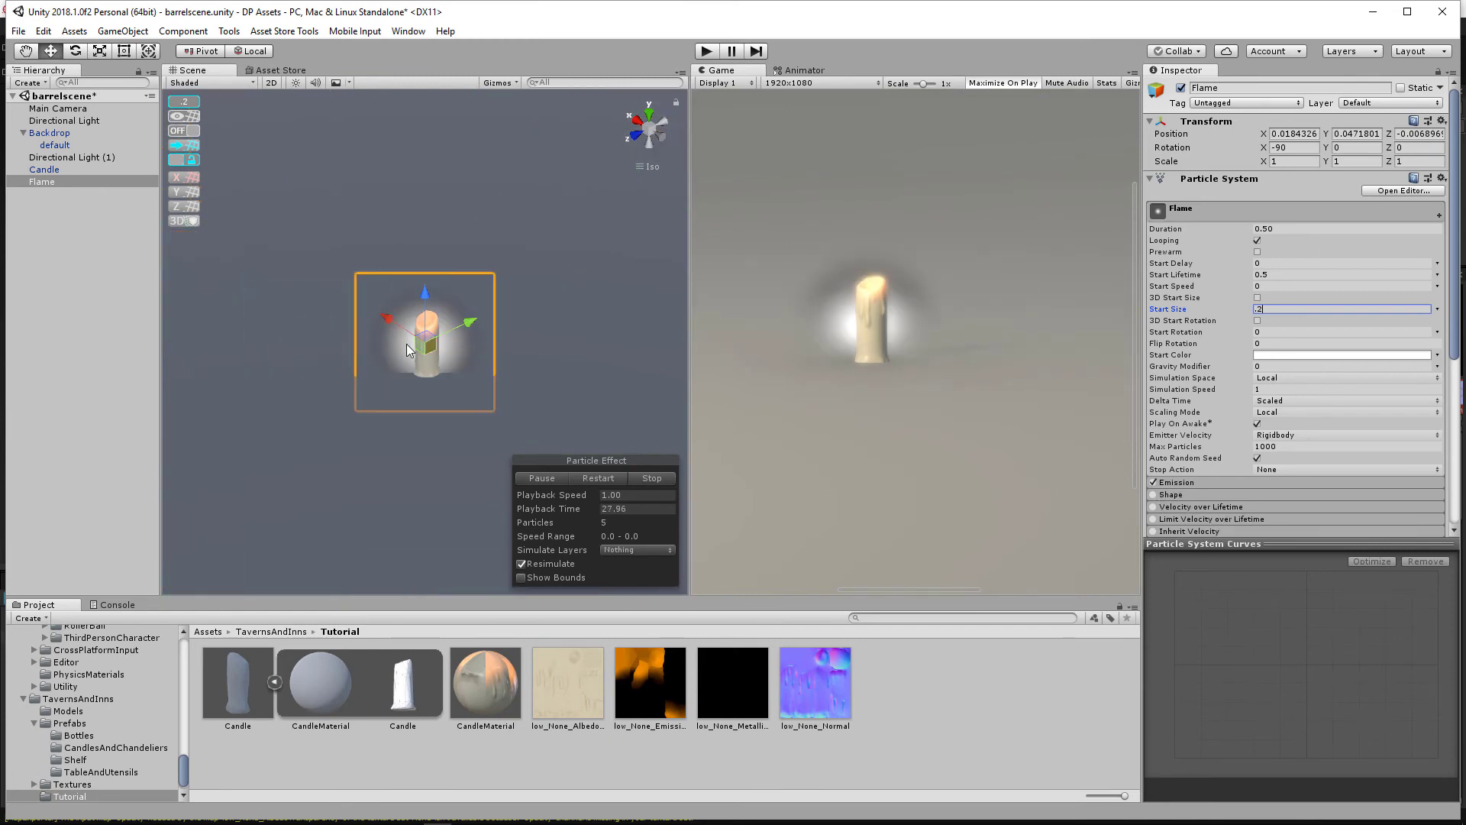
left_click_drag(437, 307, 423, 250)
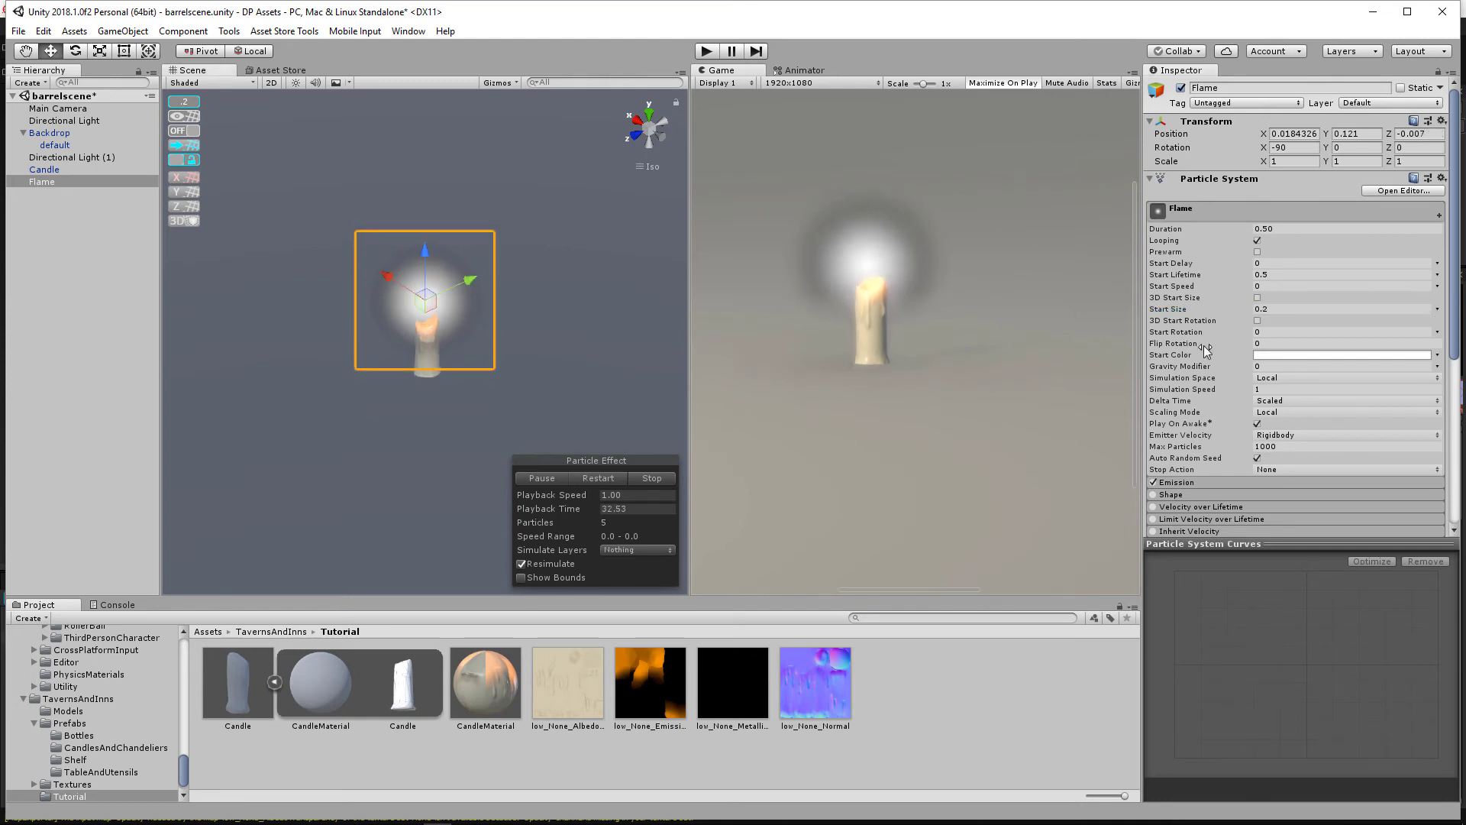
scroll(863, 286, "up", 1)
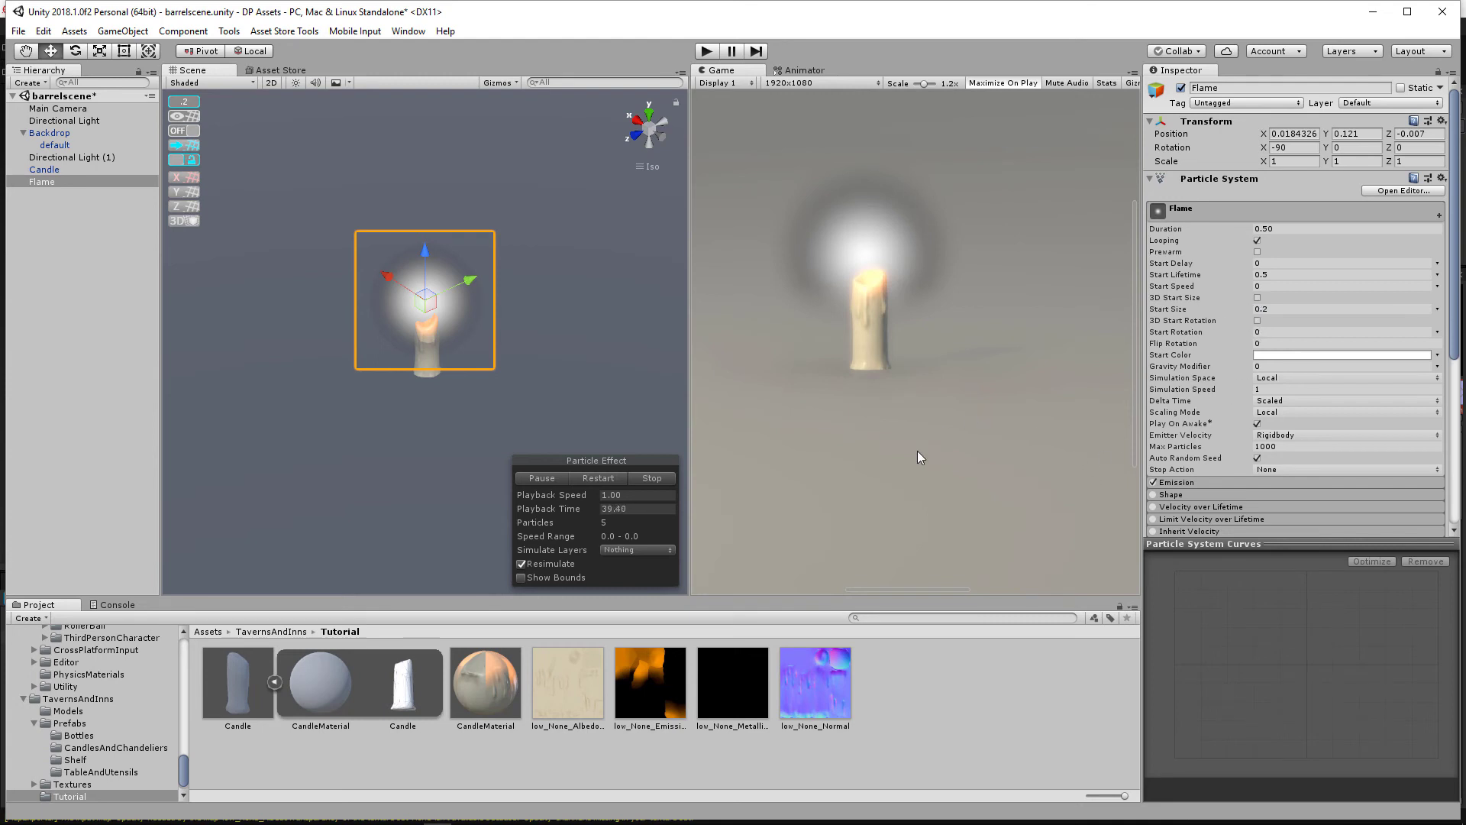
Step: Switch to Photoshop, dismiss the display driver notice and create a new 128 x 128 pixel RGB document
left_click(240, 814)
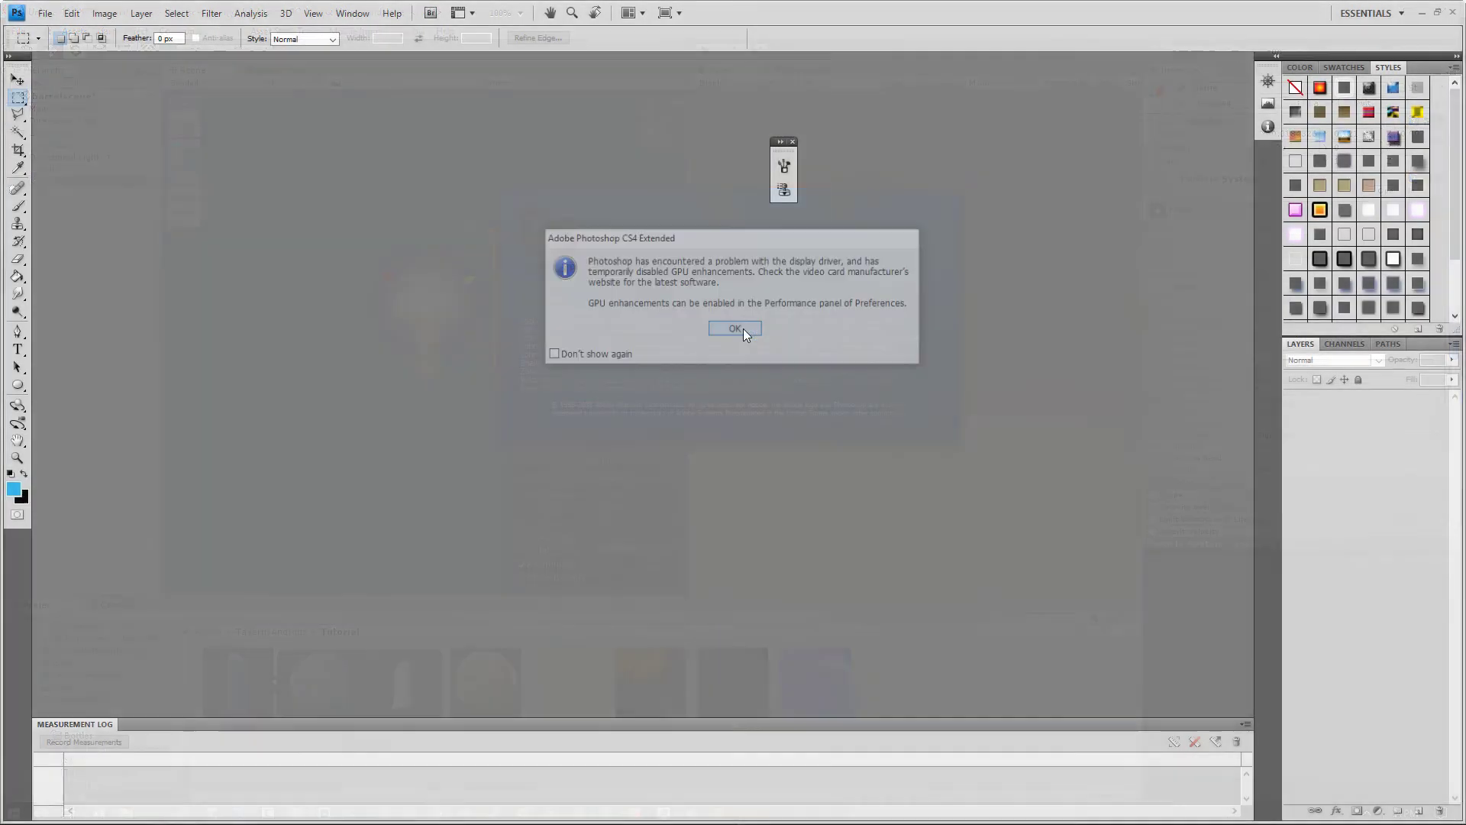
left_click(744, 328)
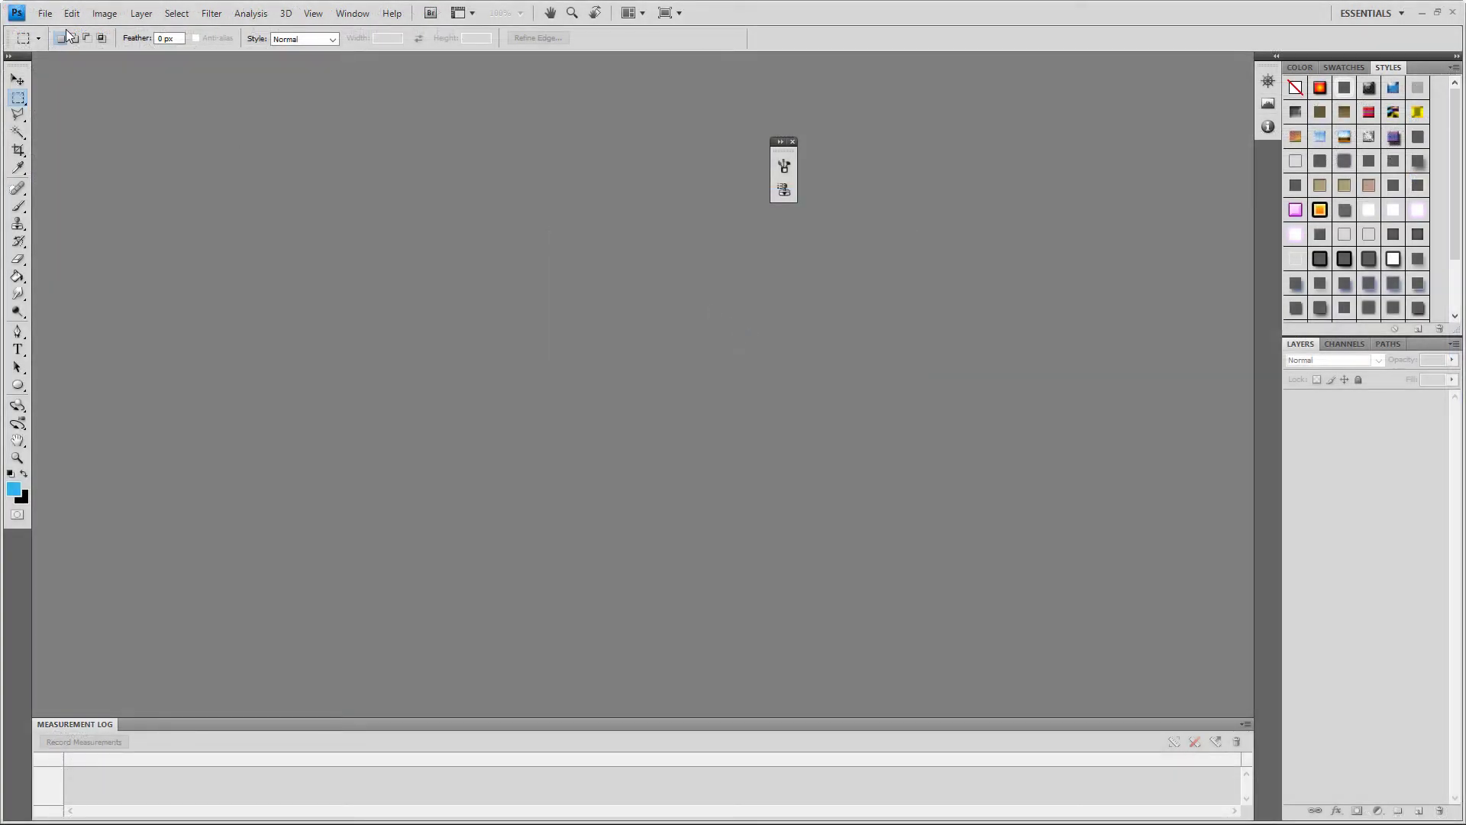
left_click(44, 14)
left_click(48, 30)
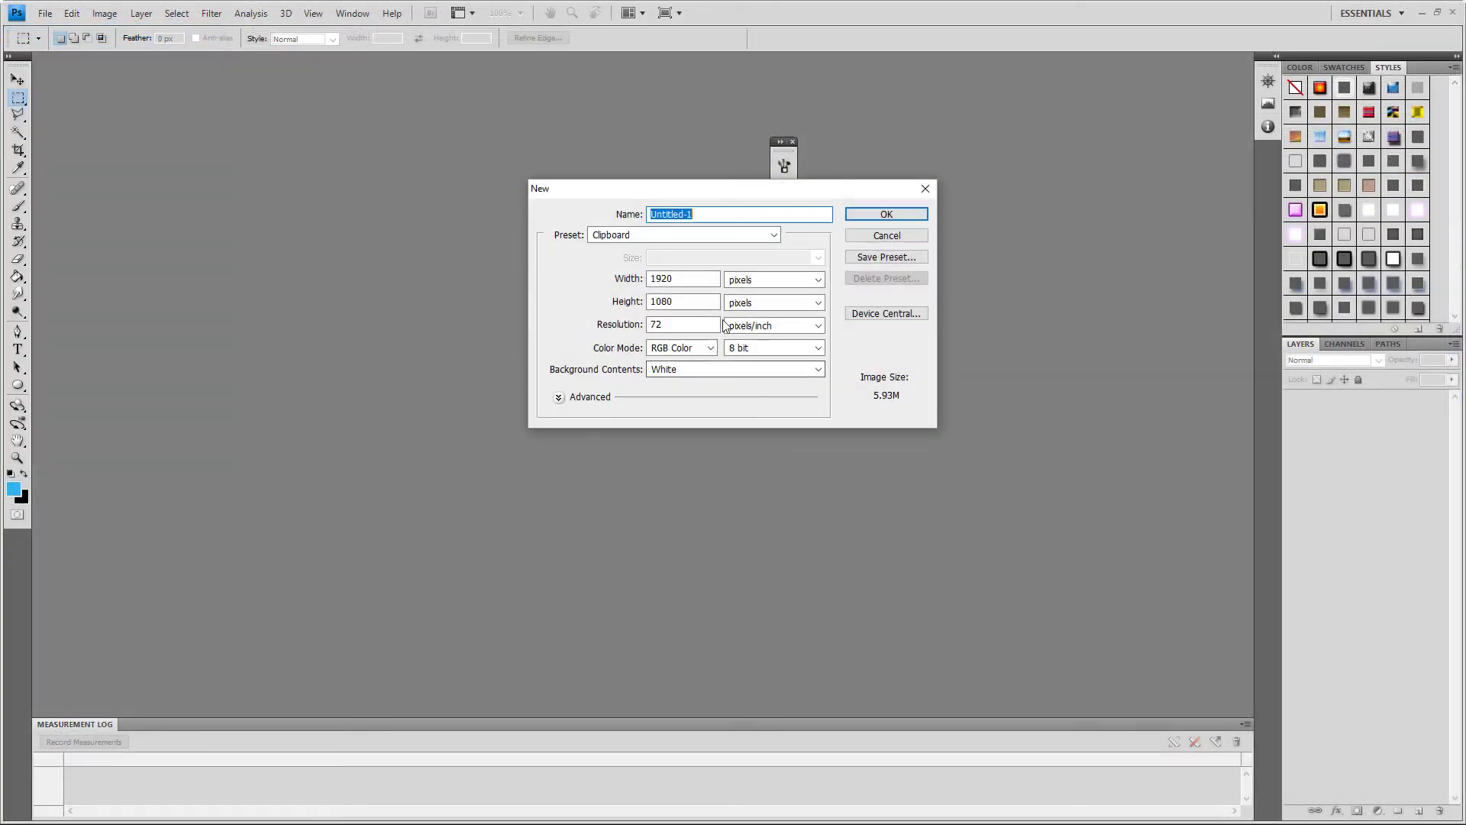
left_click(622, 277)
type("128")
key("Tab")
key("Tab")
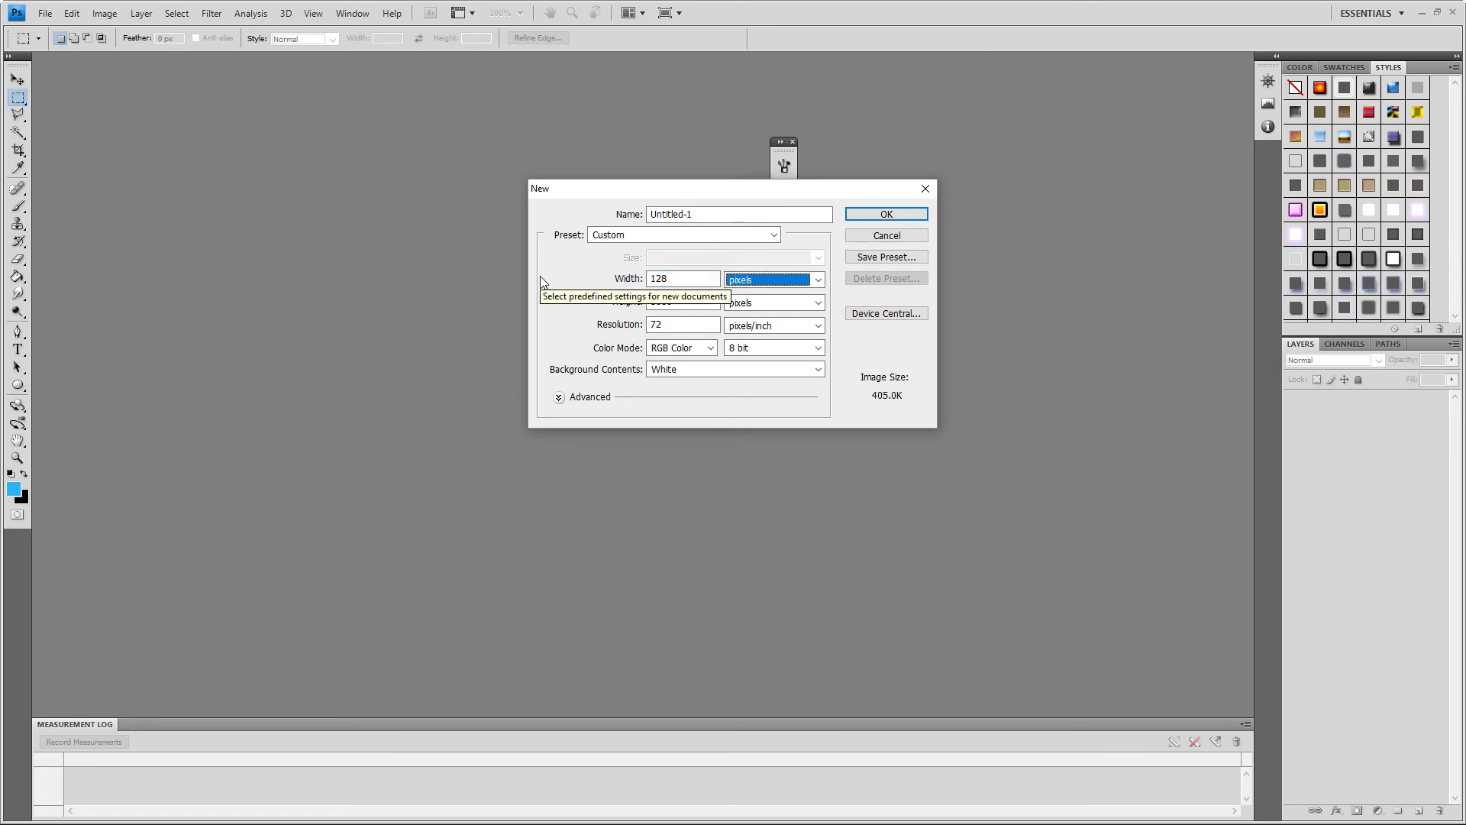
type("128")
key("Return")
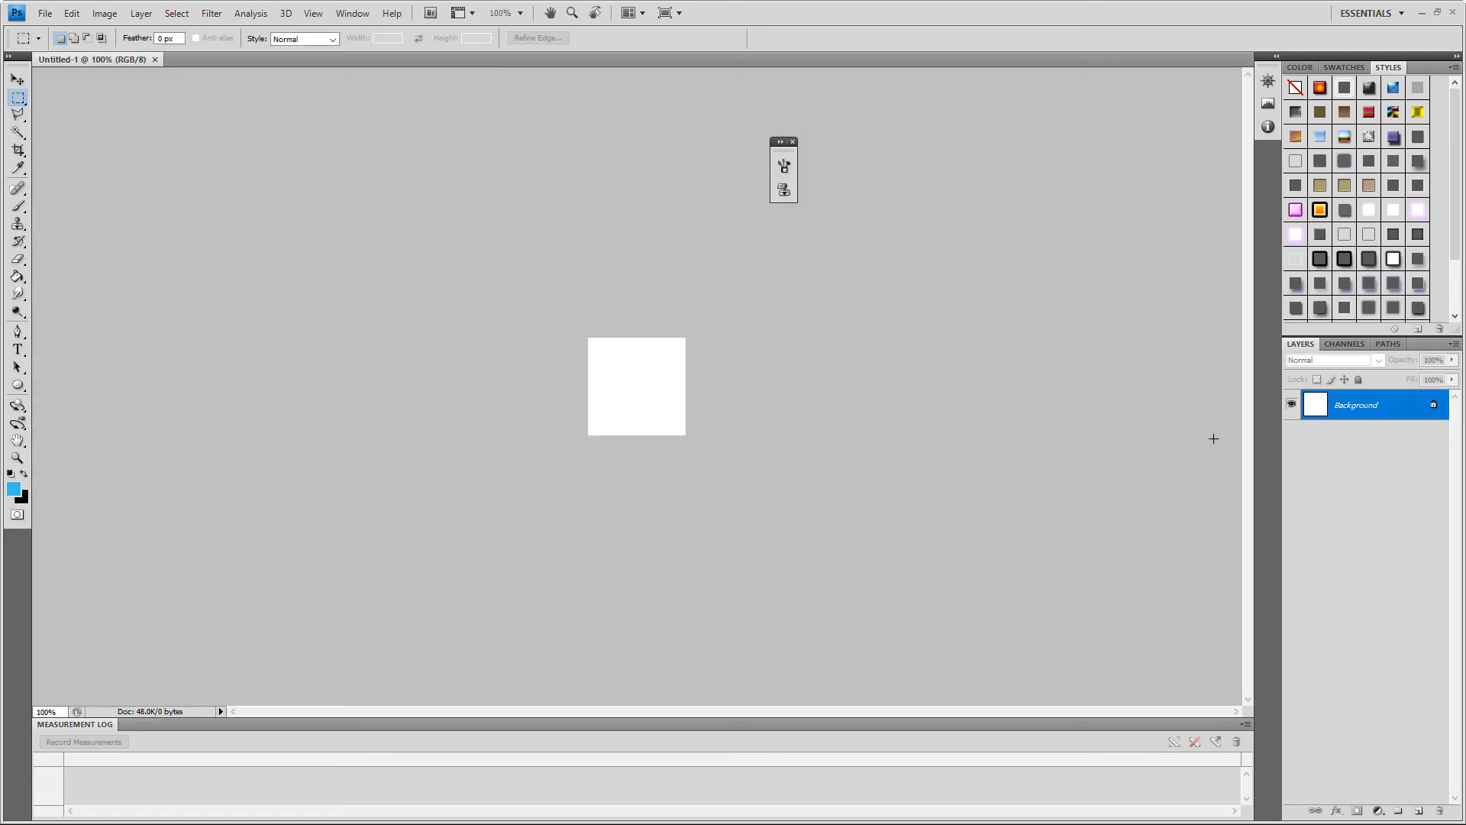
Step: Convert the Background into a regular layer, add a new layer above it and fill that layer with black
double_click(1388, 412)
key("Return")
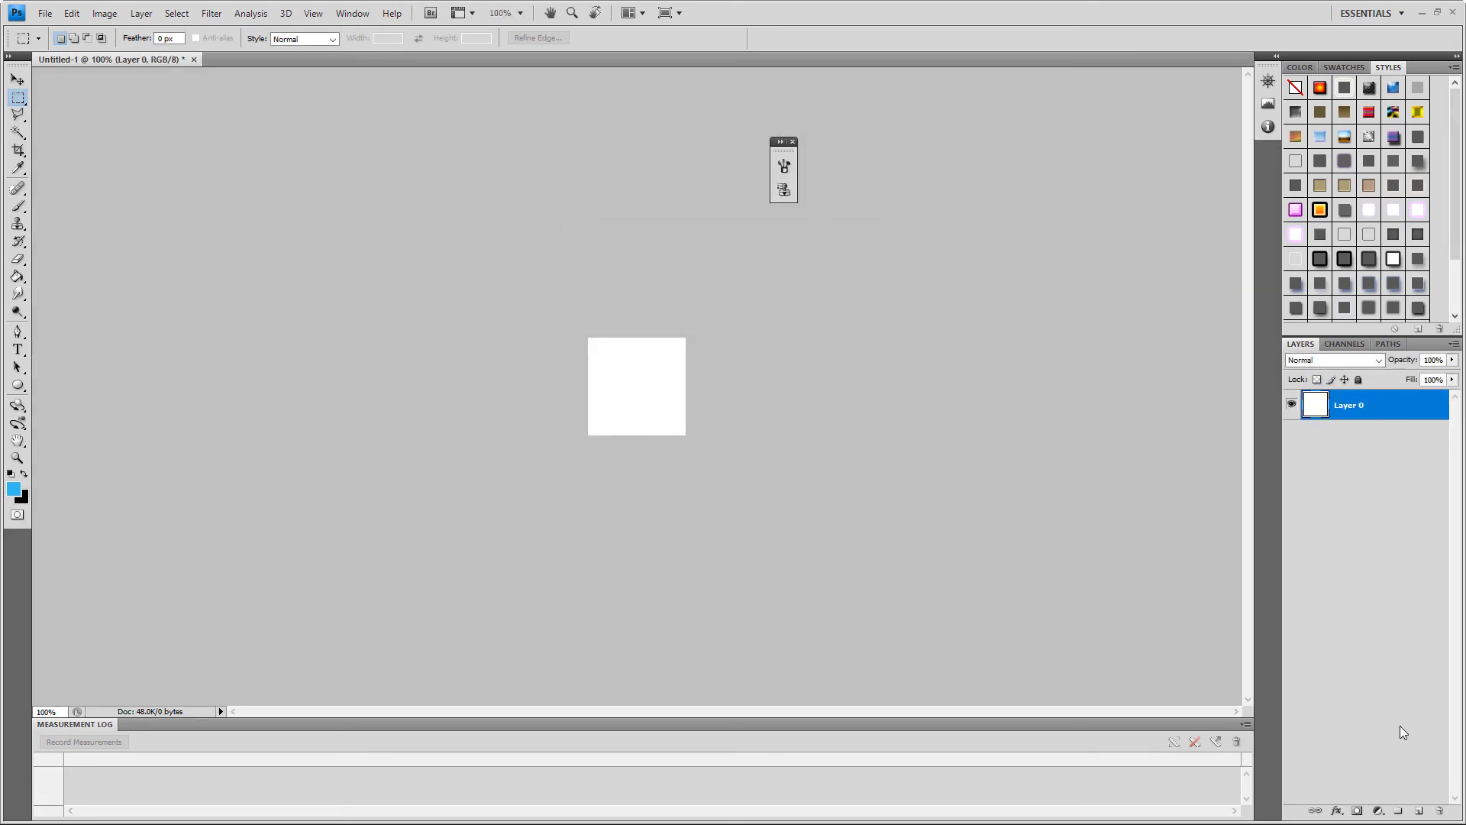
left_click(1418, 812)
key("g")
key("x")
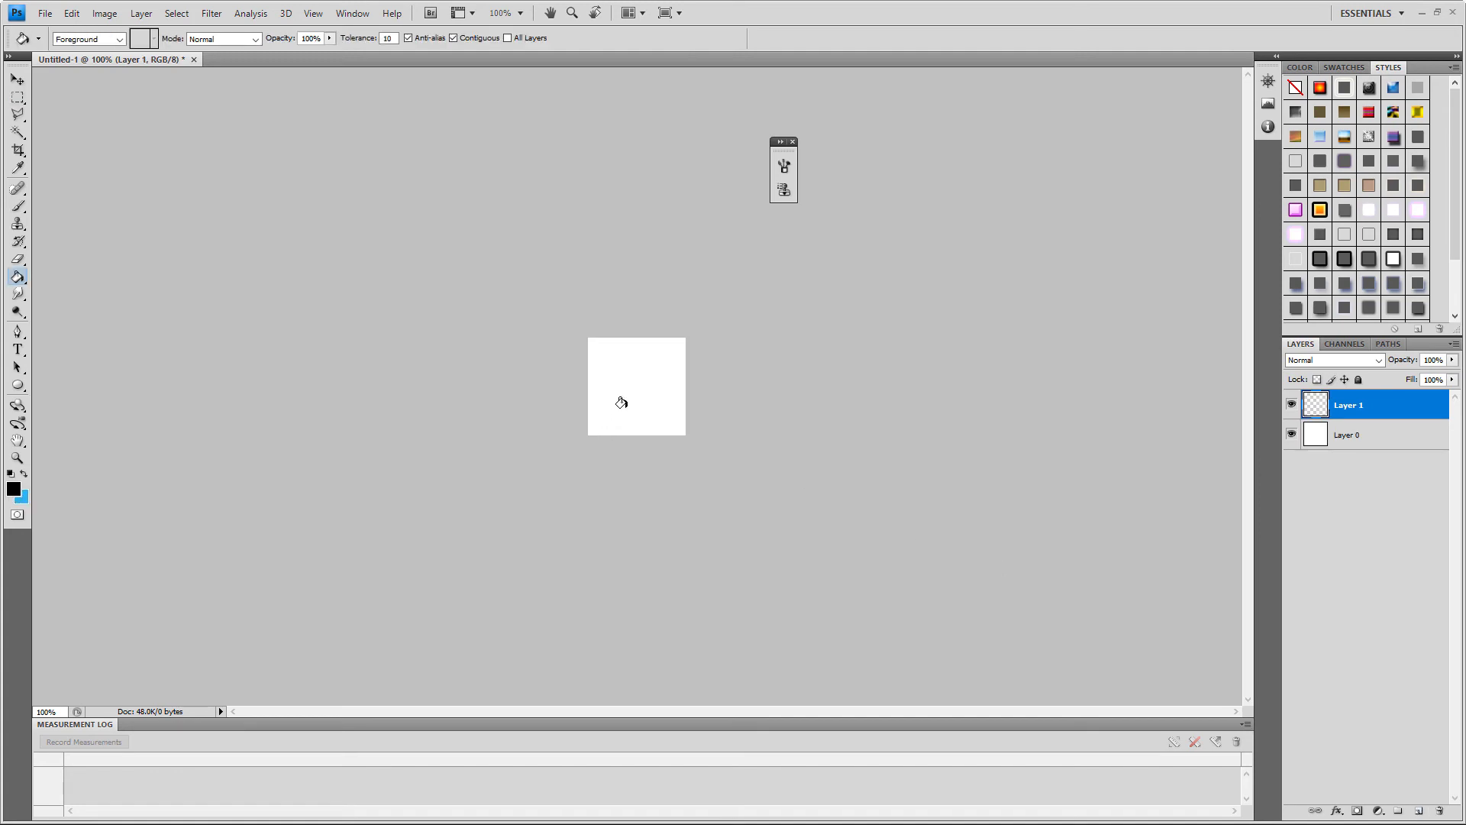
left_click(627, 411)
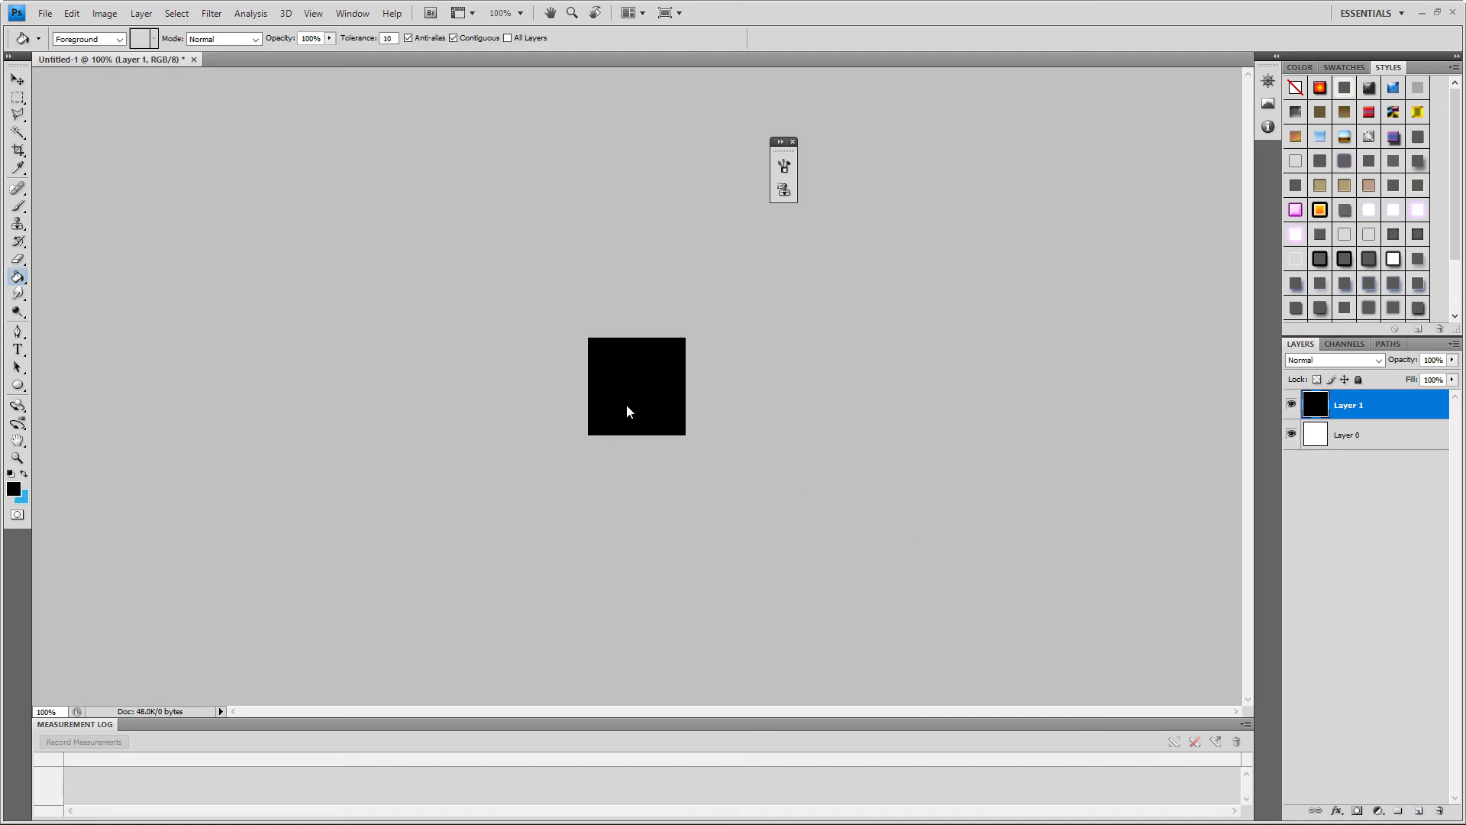
Step: Add another layer above the black one and prepare a white Brush with its size reduced to 35 px
left_click(1419, 812)
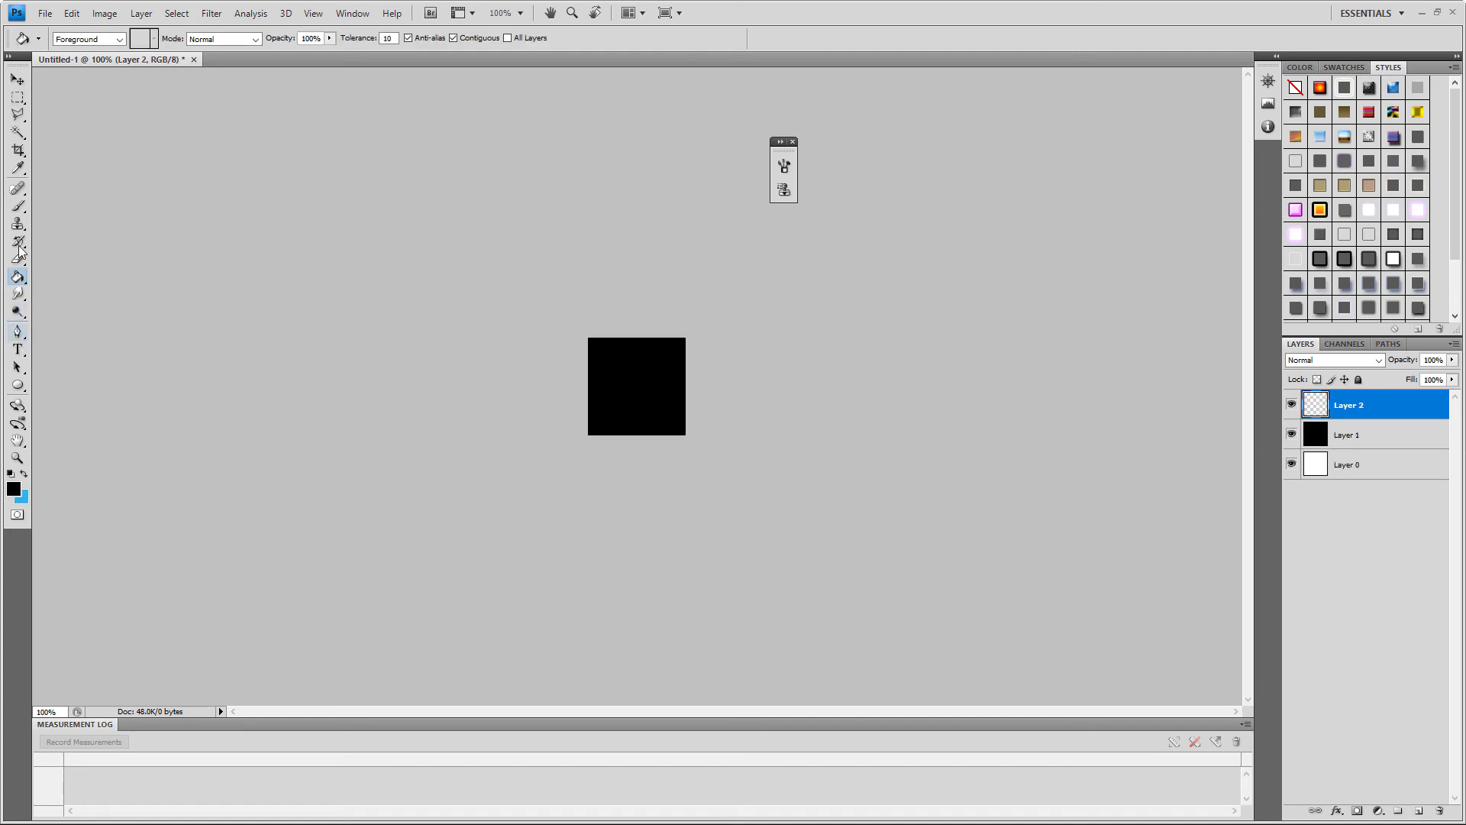
left_click(18, 206)
key("bracketleft")
key("bracketleft")
key("bracketleft")
key("bracketleft")
key("bracketleft")
key("bracketleft")
key("bracketleft")
key("bracketleft")
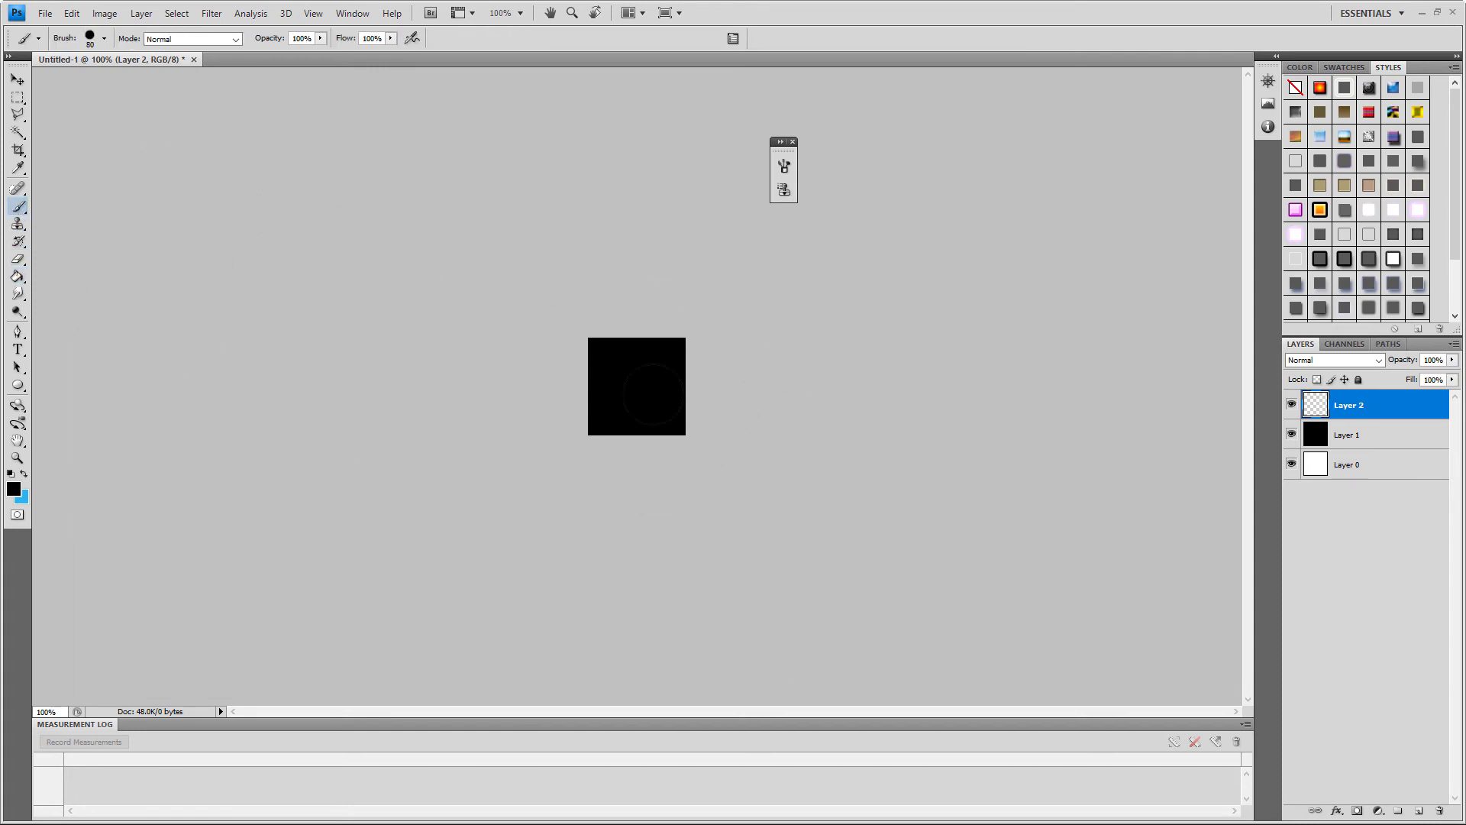
key("bracketleft")
left_click(11, 489)
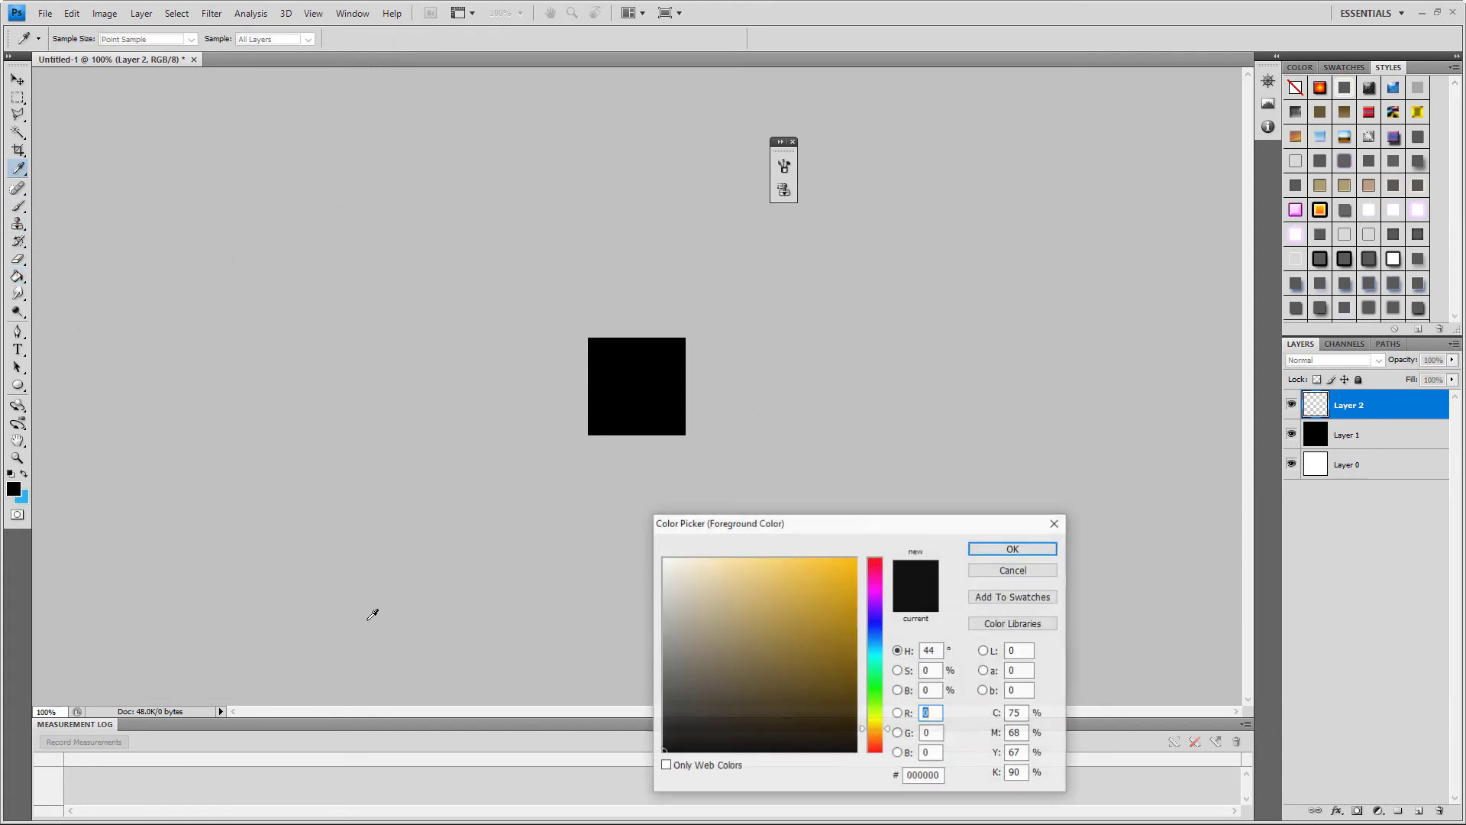
left_click(669, 564)
left_click(1014, 545)
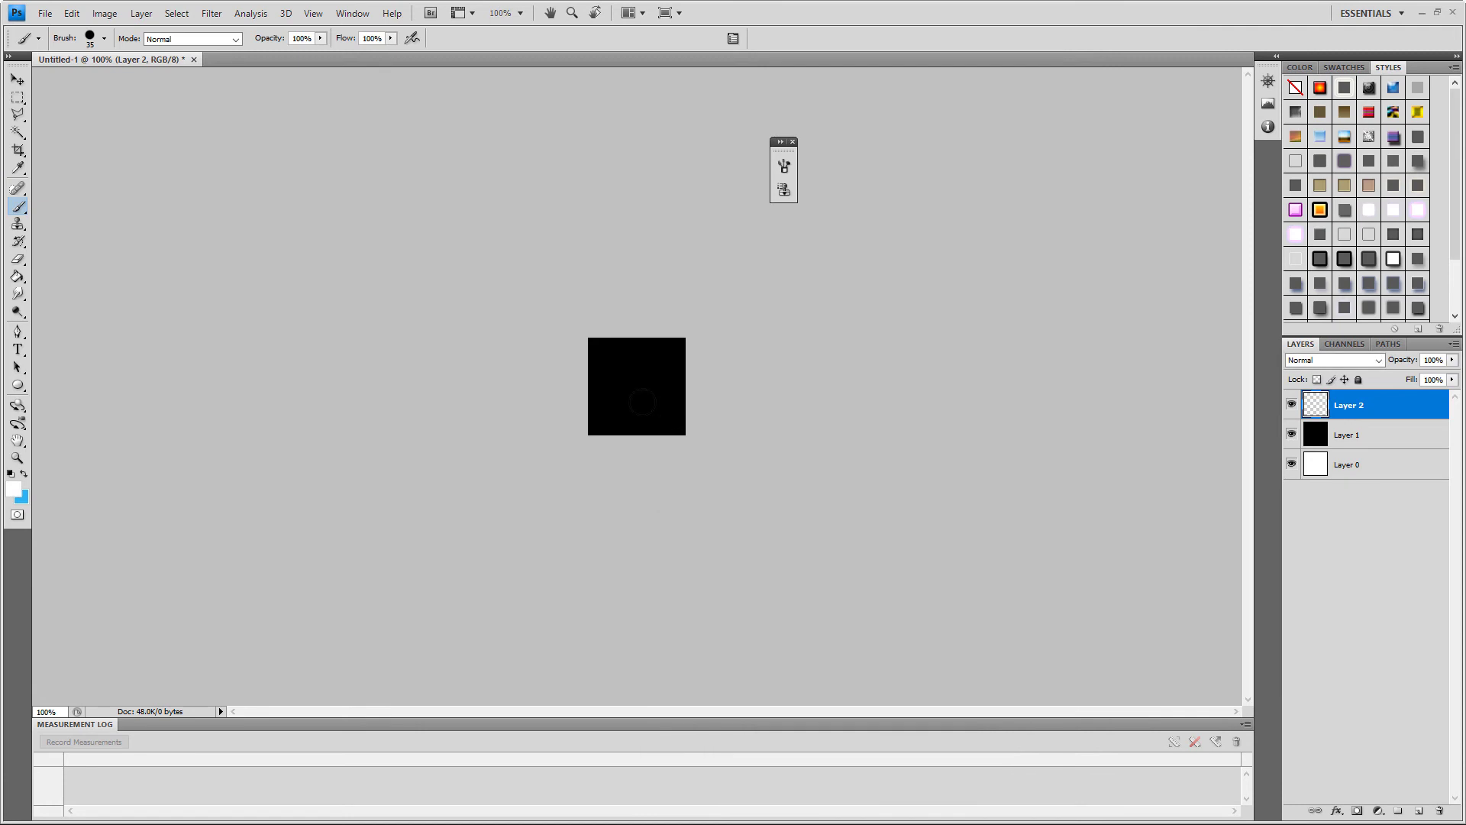
Step: Paint a solid white teardrop flame shape with a narrow upper tip in the centre of the canvas's upper half on Layer 2
scroll(638, 390, "up", 3, "alt")
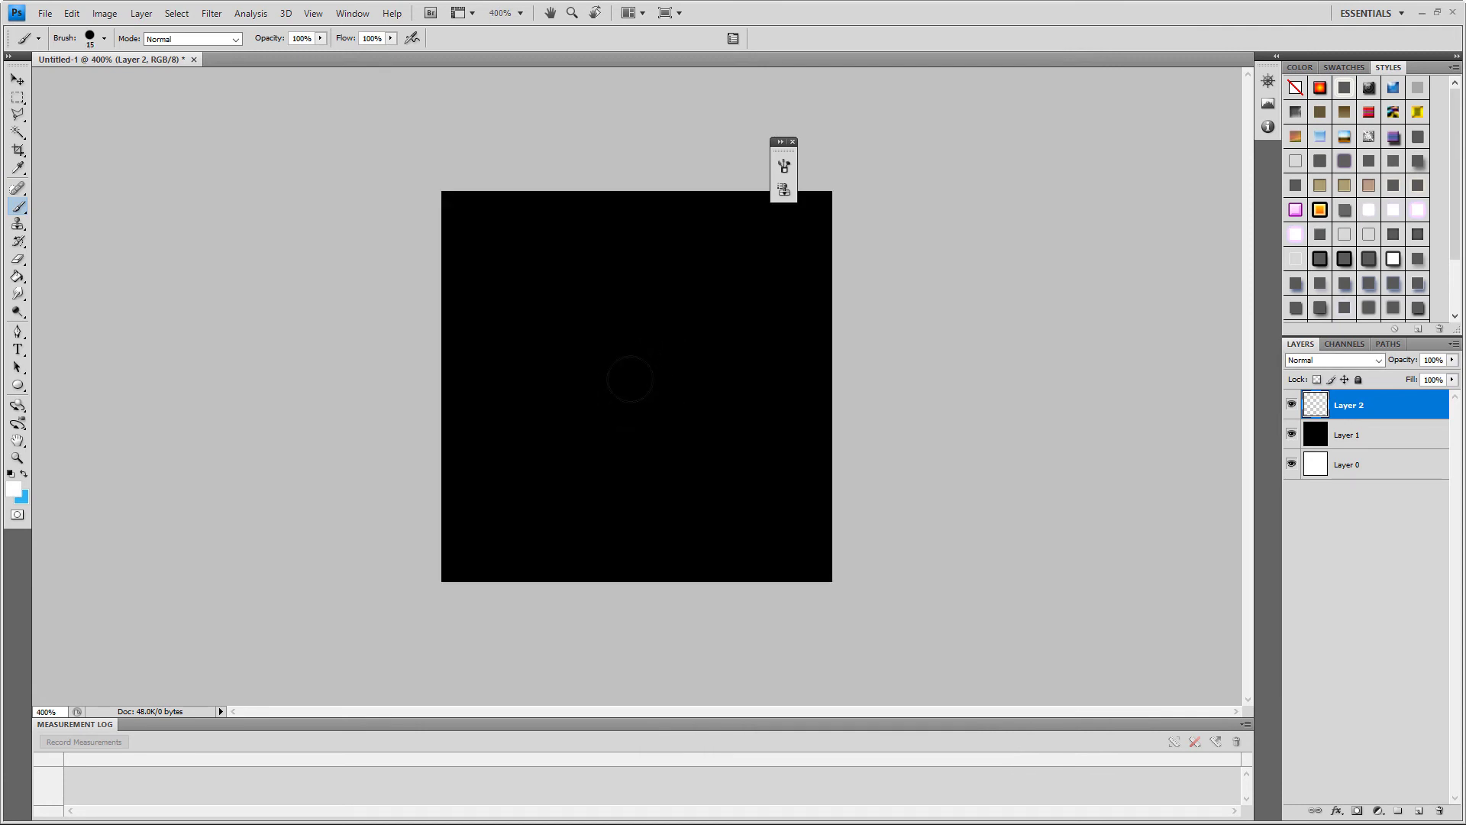
left_click(633, 377)
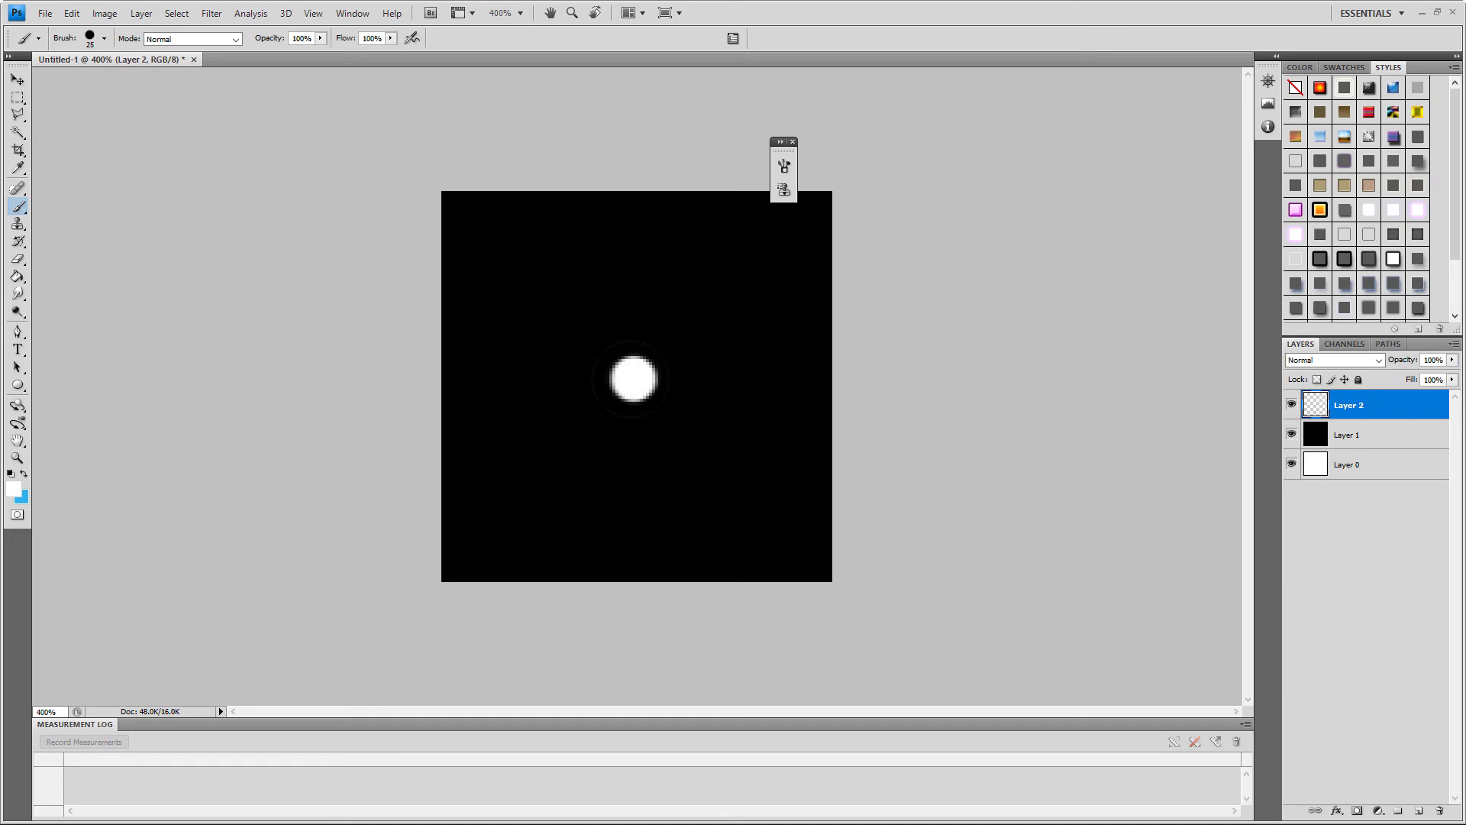
mouse_move(635, 385)
left_mouse_down()
mouse_move(629, 334)
mouse_move(611, 391)
left_mouse_up()
key("bracketleft")
mouse_move(626, 295)
left_mouse_down()
mouse_move(621, 359)
mouse_move(632, 280)
left_mouse_up()
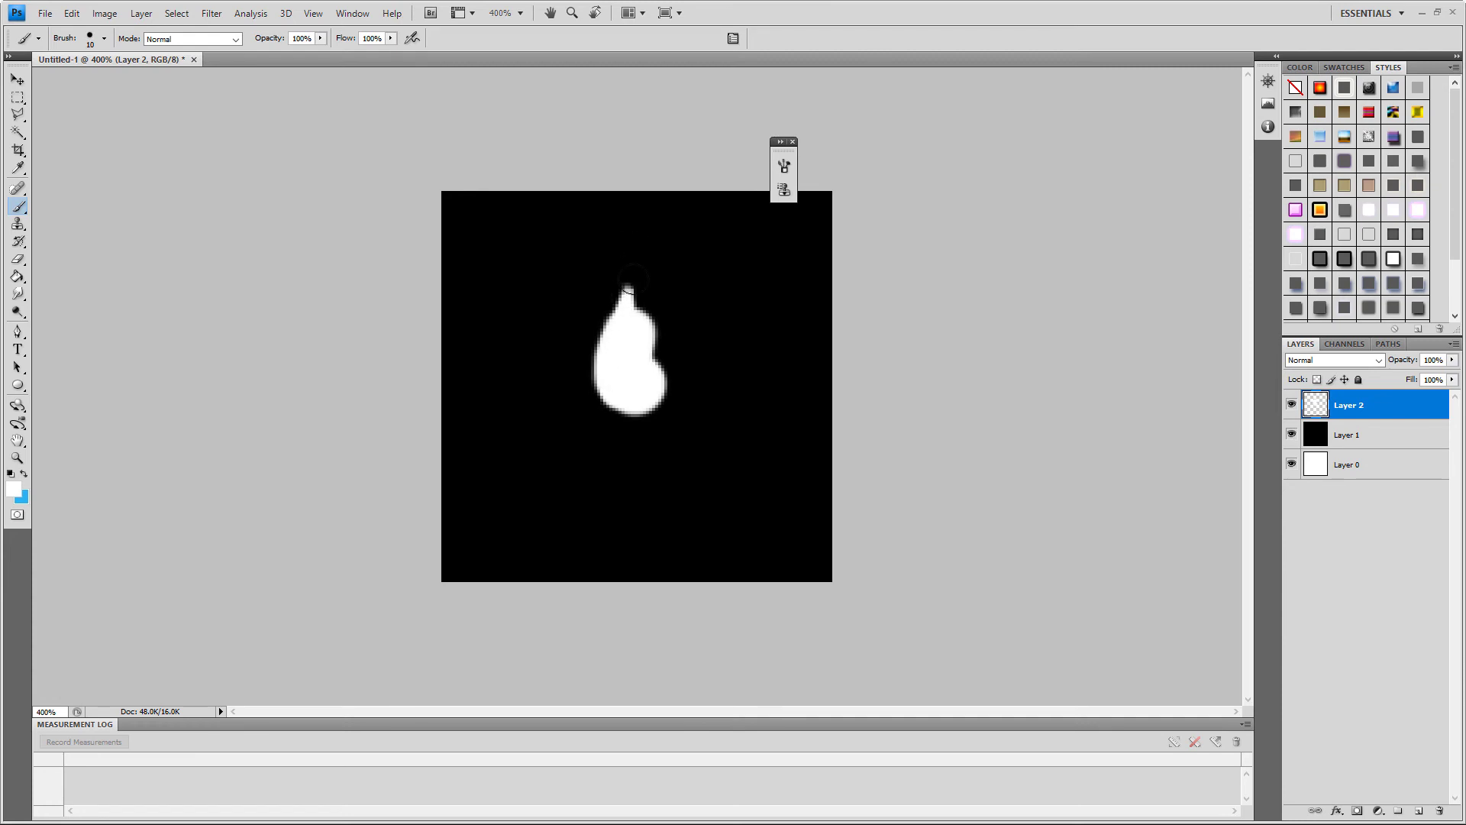
left_click(733, 39)
left_click(510, 214)
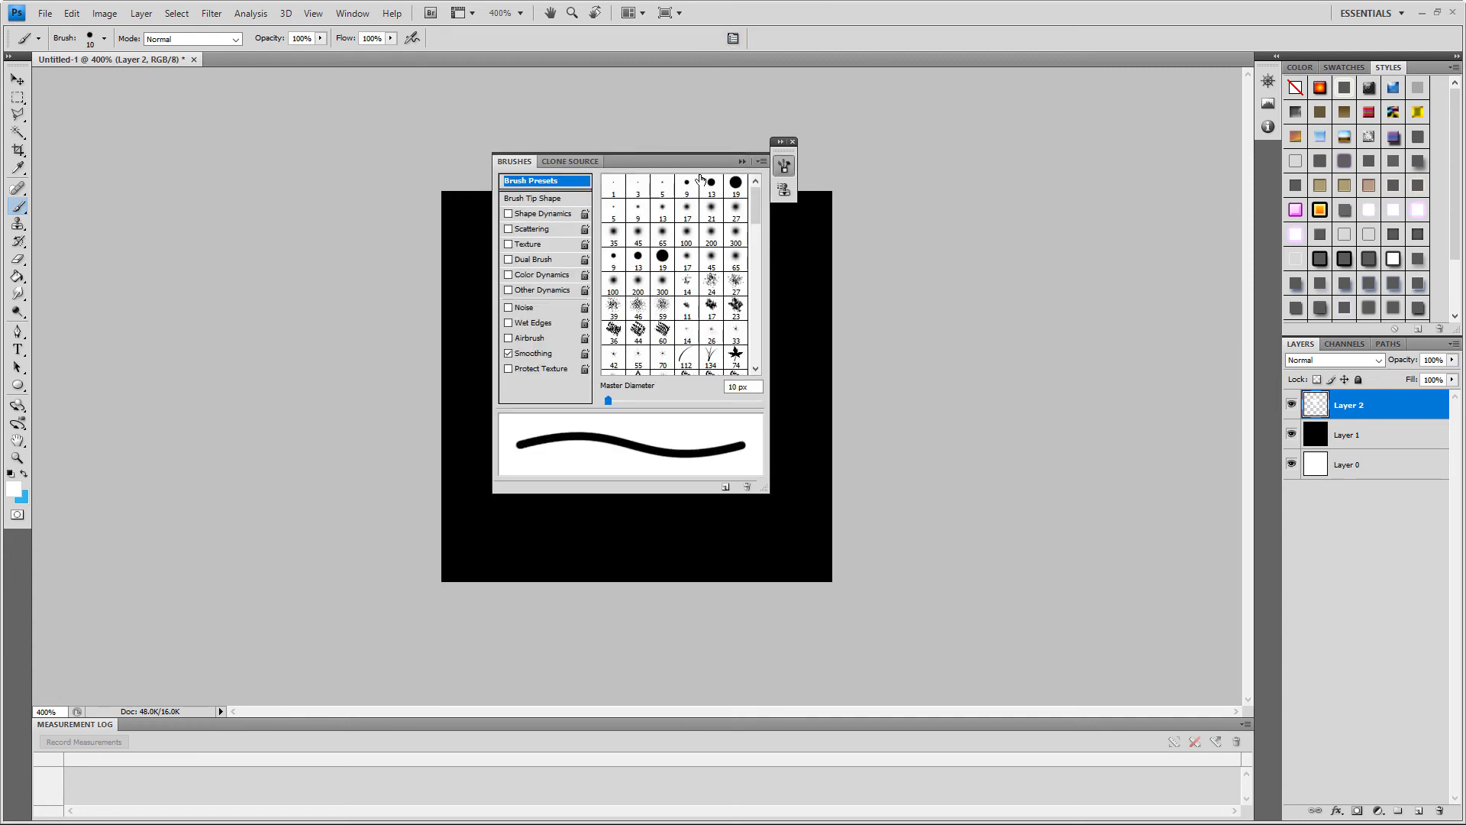
left_click(739, 162)
left_click_drag(610, 386, 632, 262)
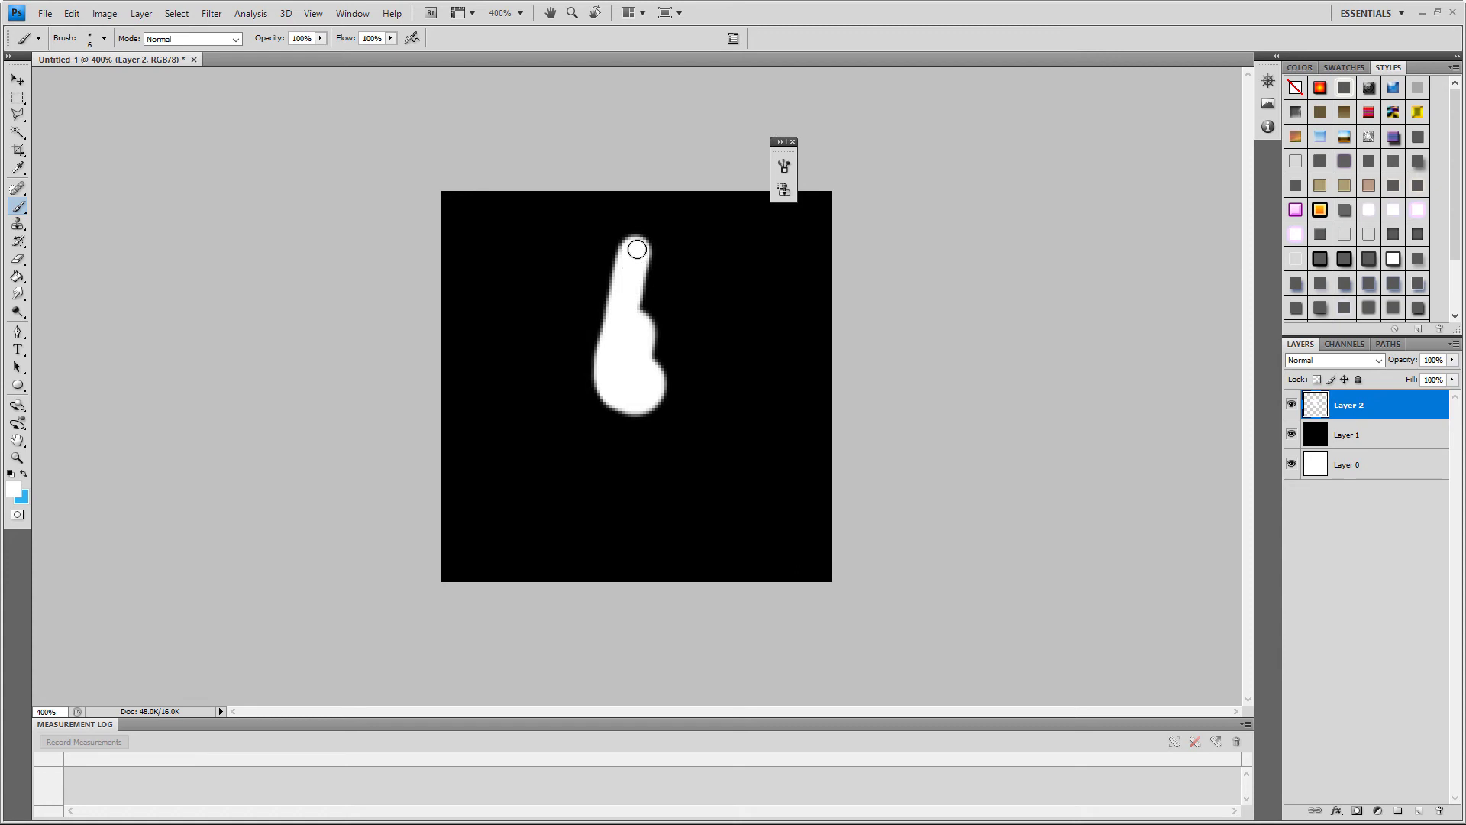
left_click_drag(637, 249, 637, 264)
mouse_move(623, 316)
left_mouse_down()
mouse_move(622, 260)
mouse_move(647, 407)
left_mouse_up()
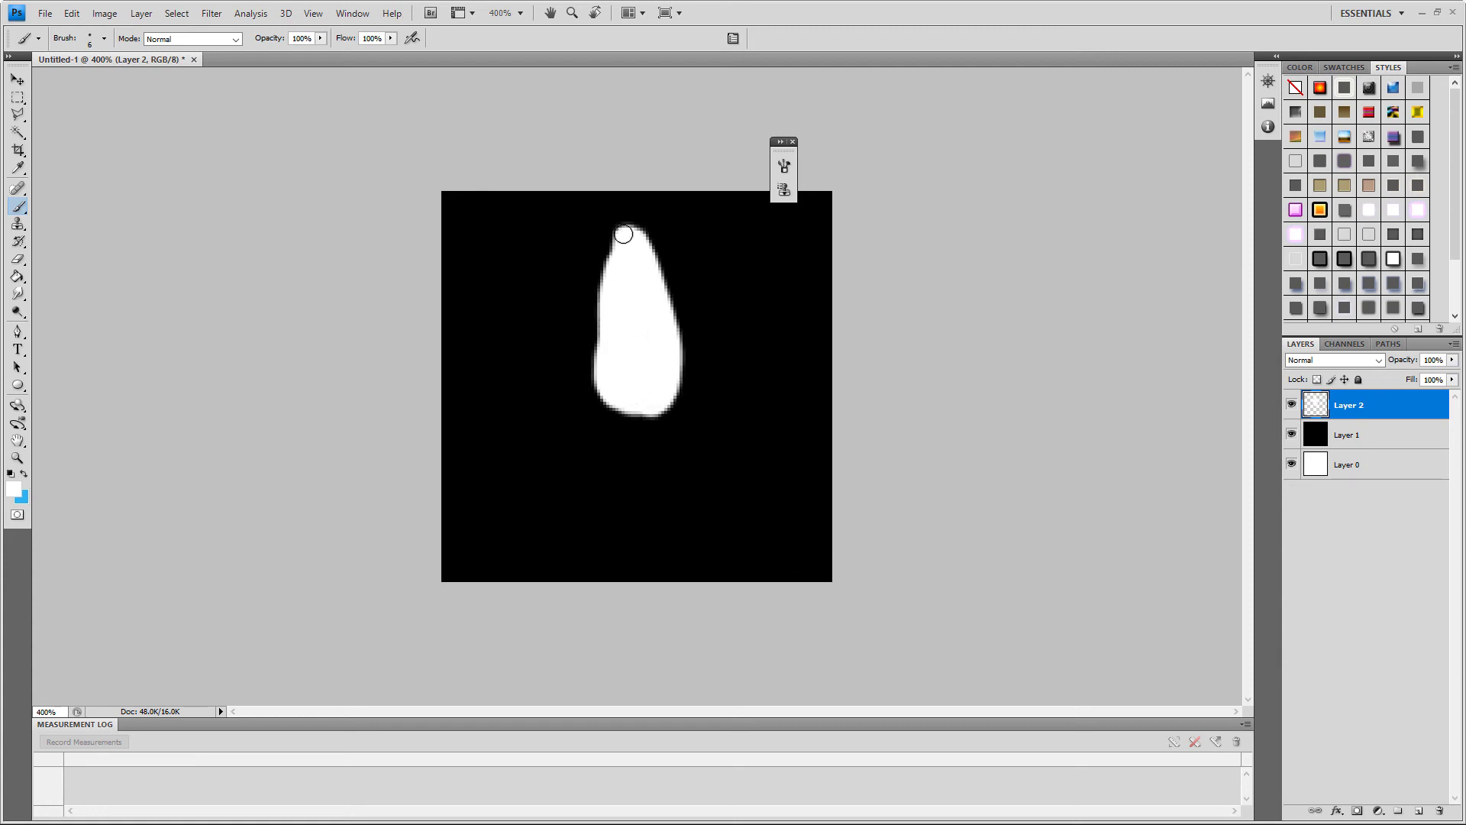
left_click_drag(669, 356, 671, 372)
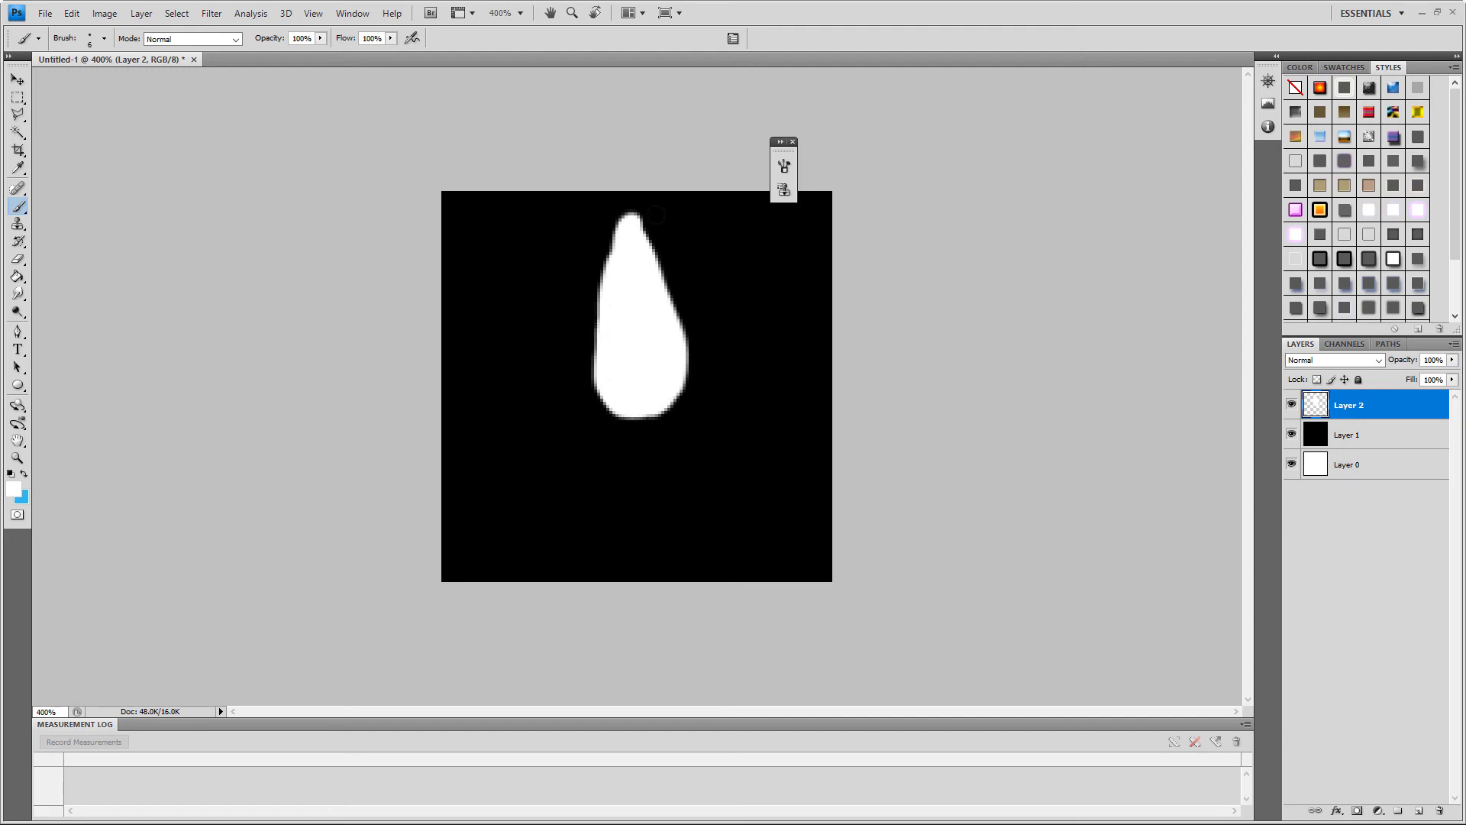
Step: Hide Layer 1 and Layer 0 and save the image as a PNG named FlameTexture in the Tutorial folder
left_click(1292, 435)
left_click(1293, 464)
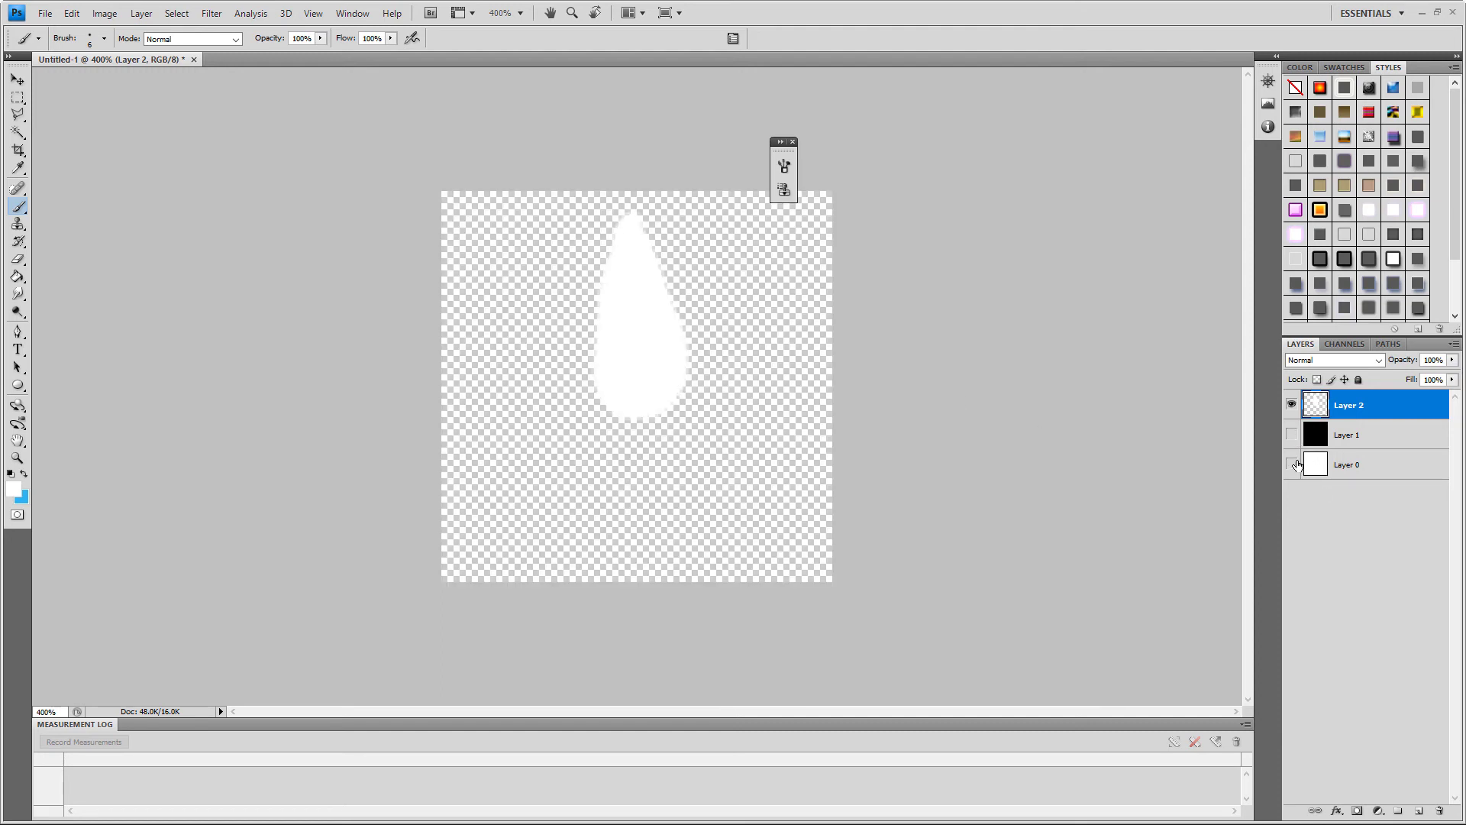
left_click(45, 13)
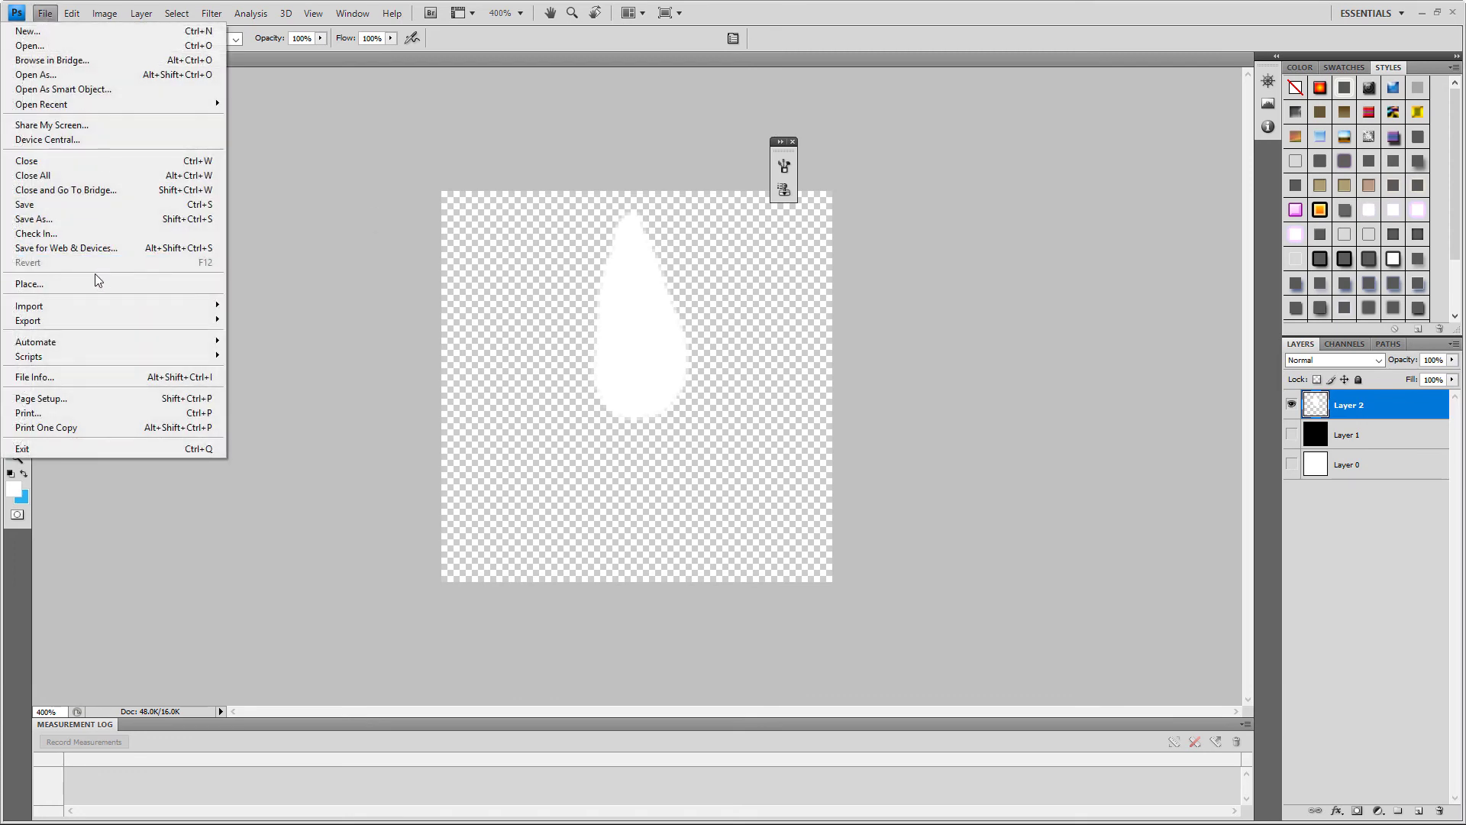
left_click(86, 222)
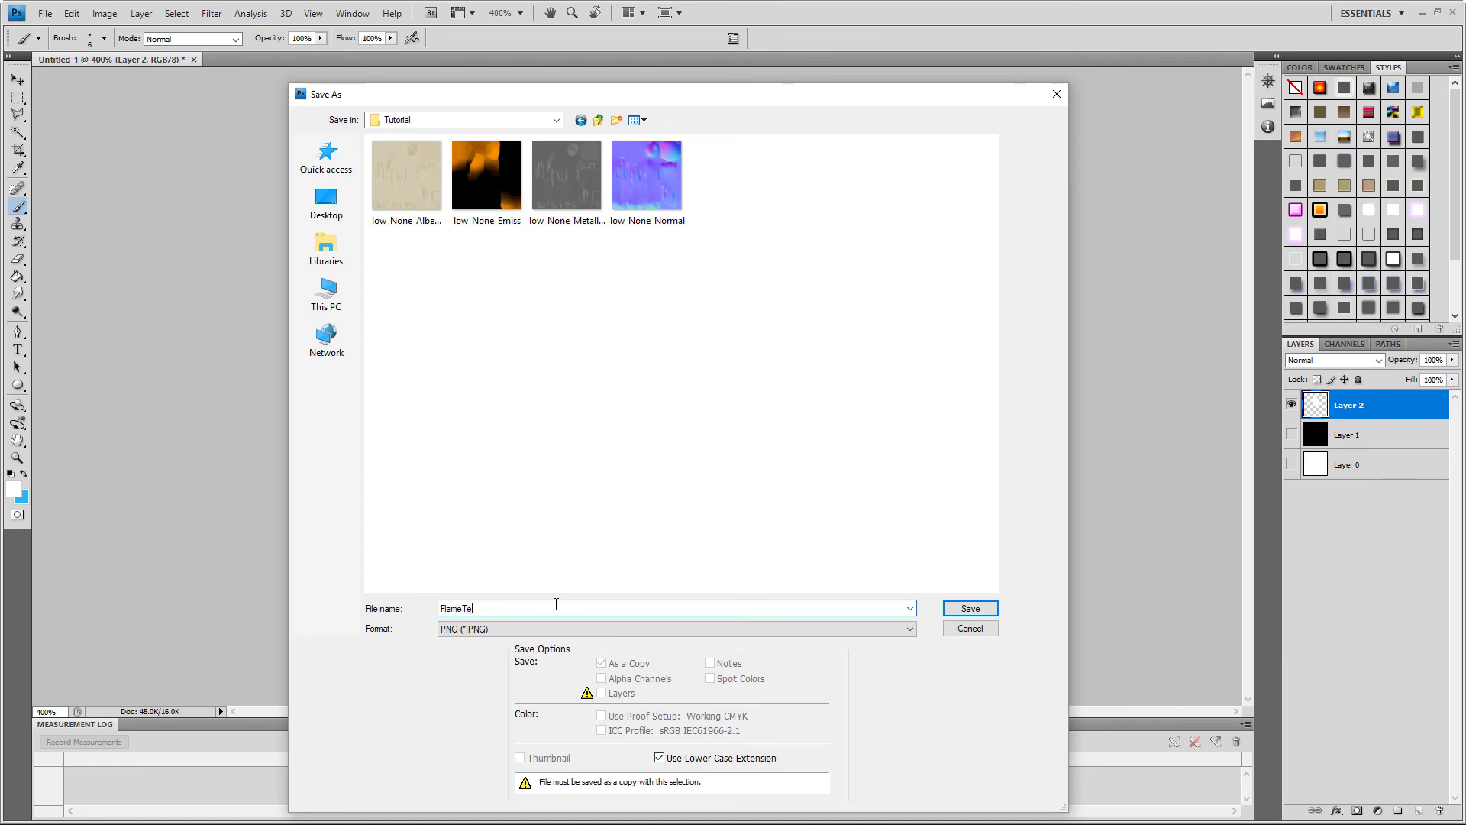
type("FlameTexture")
key("Return")
key("Return")
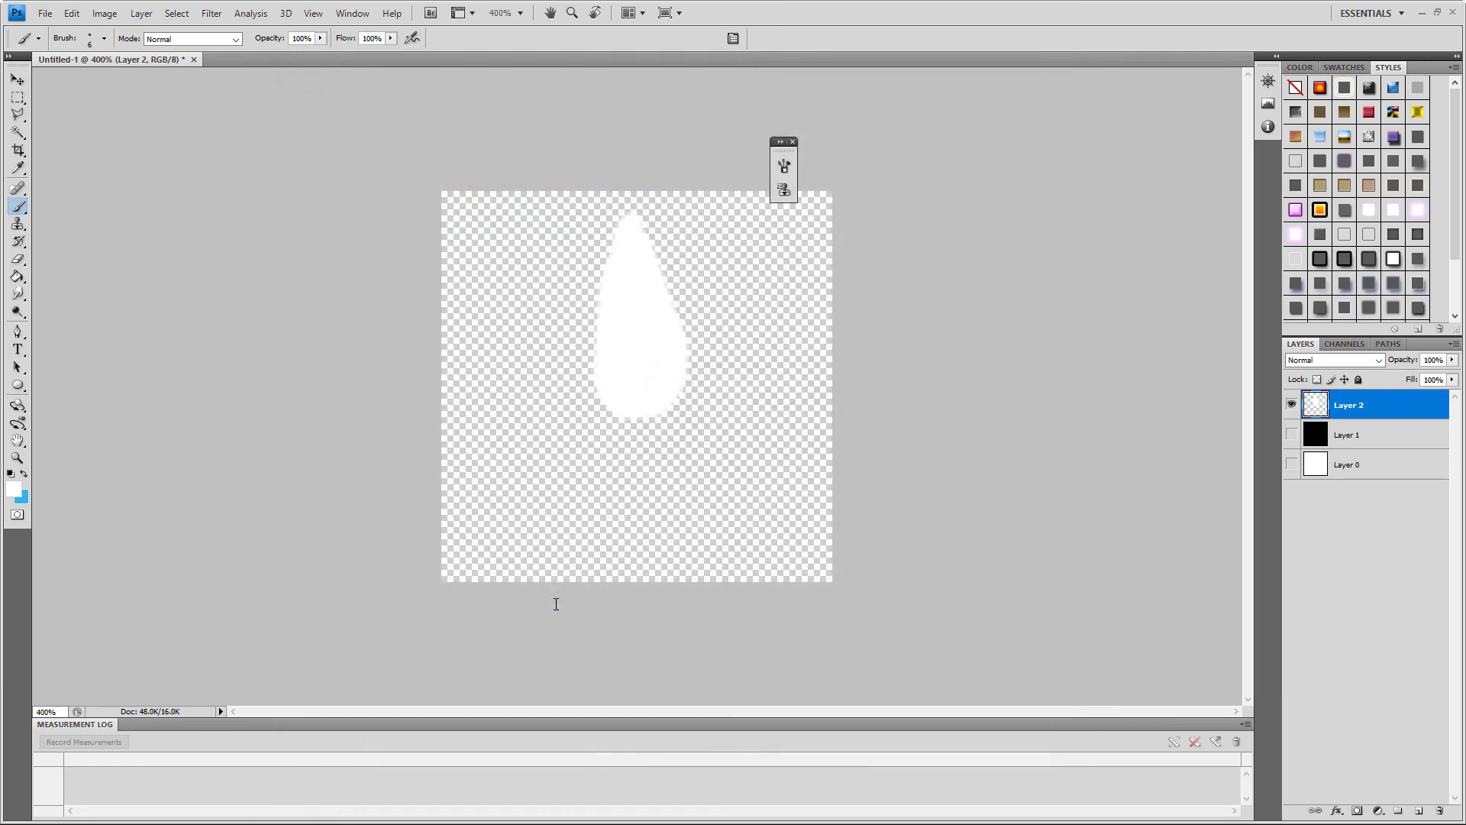
Step: Switch back to Unity and create a new material named FlameMaterial in the Tutorial folder
key("super")
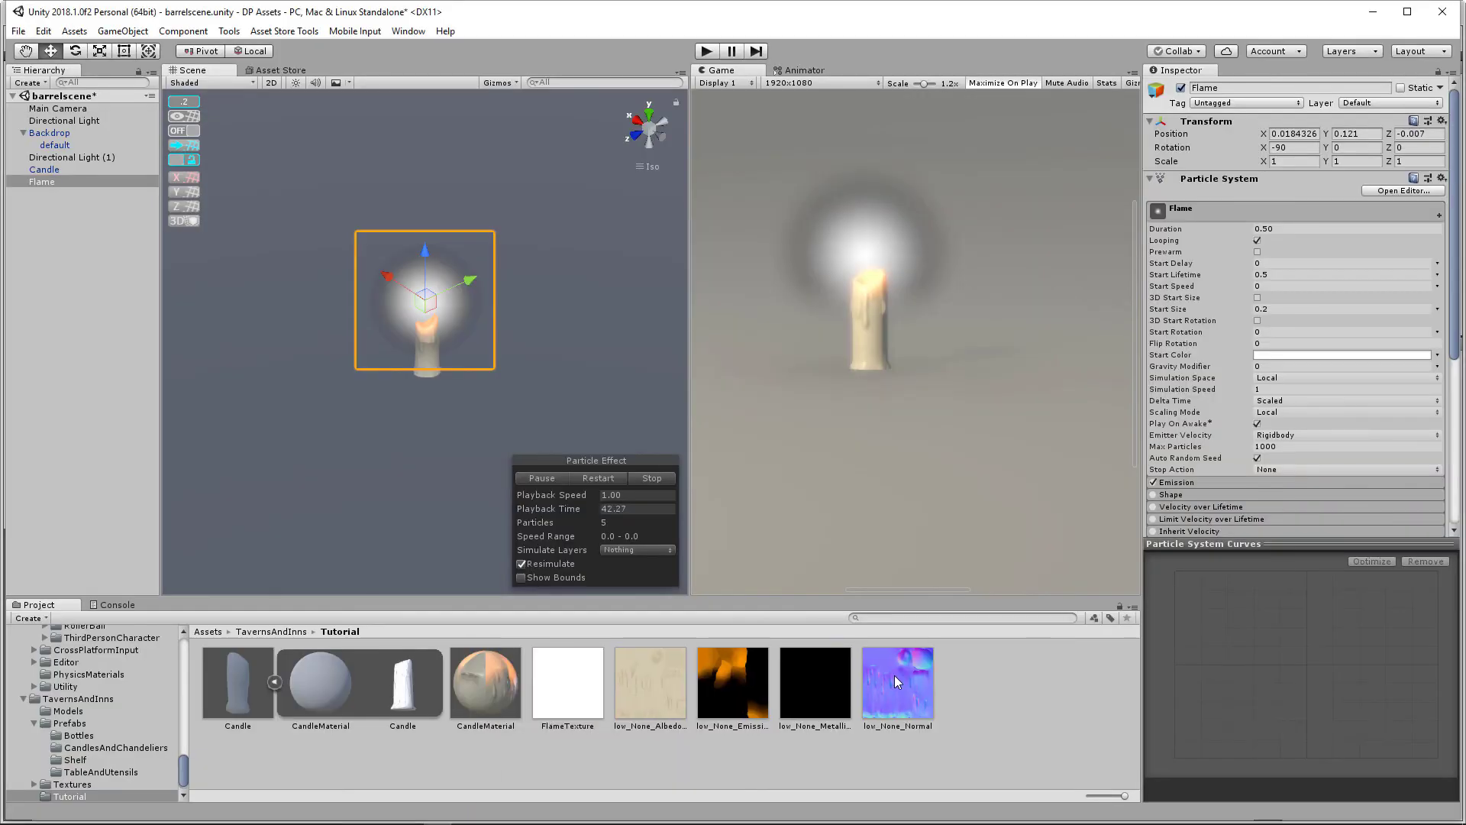
right_click(1002, 682)
mouse_move(1094, 370)
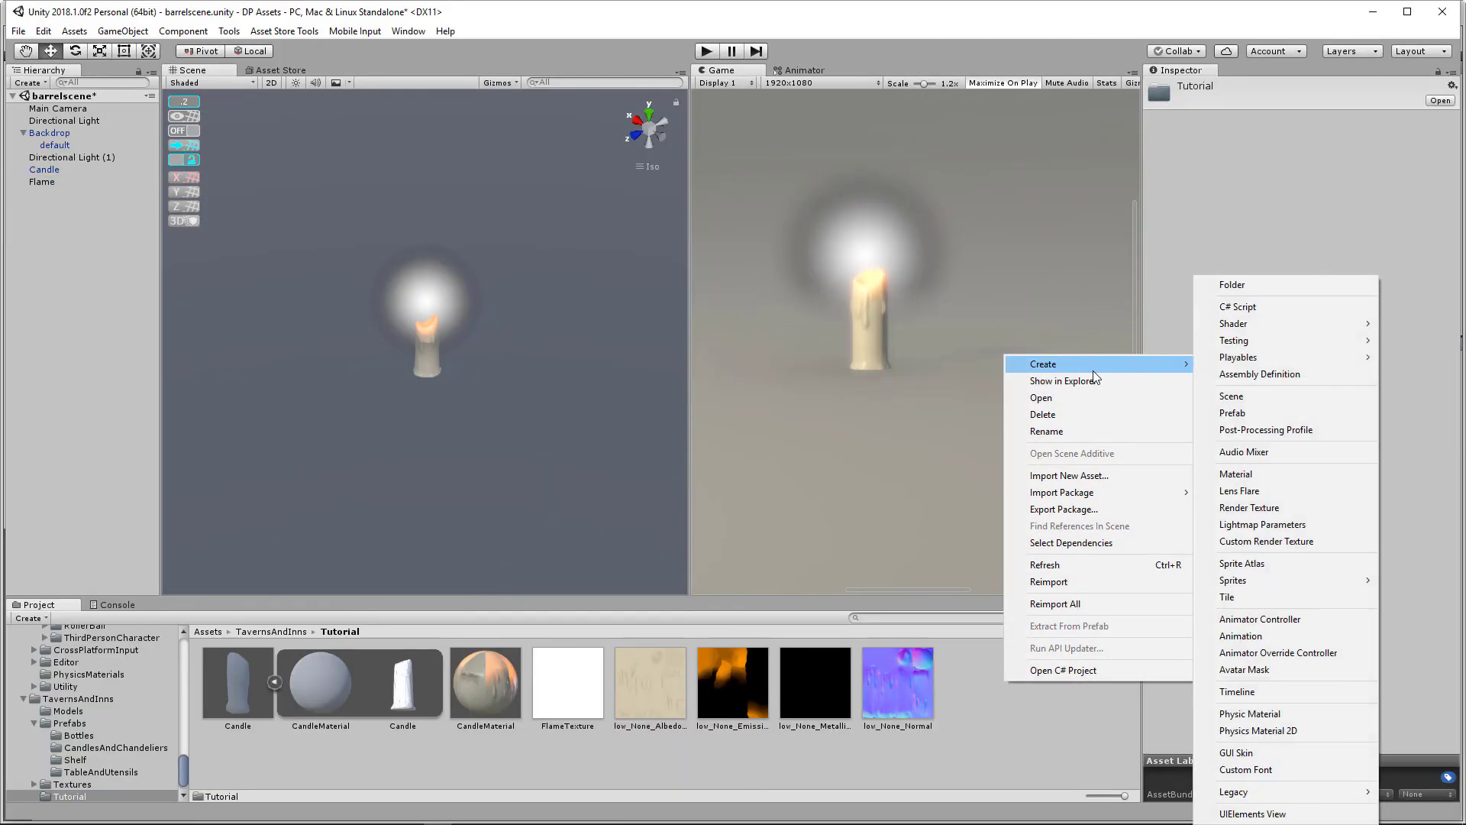
left_click(1249, 474)
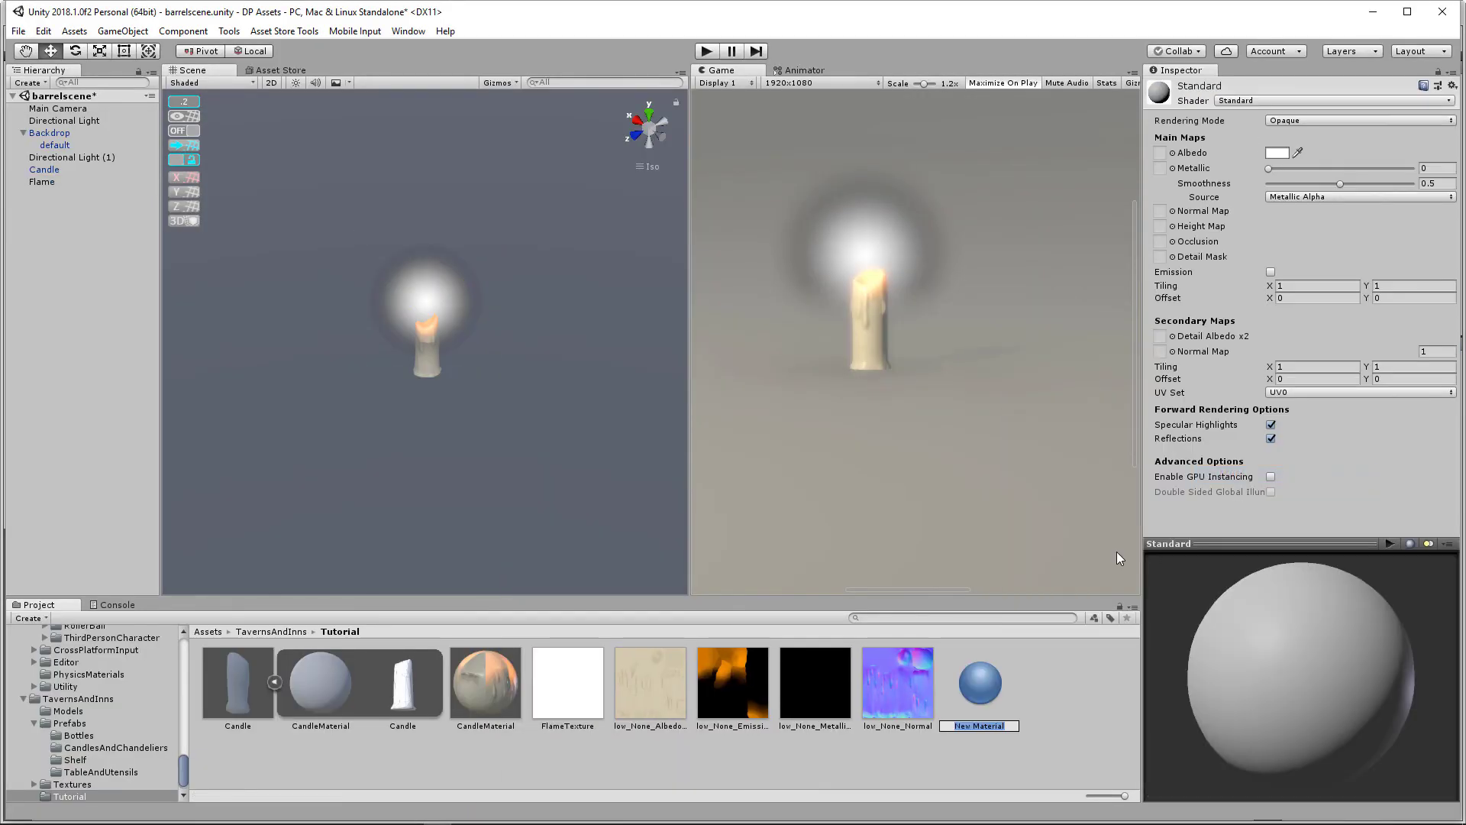
type("FlameMaterial")
key("Return")
Step: Set FlameMaterial's shader to Particles/Additive and lighten its tint color to BABABA
left_click(1291, 99)
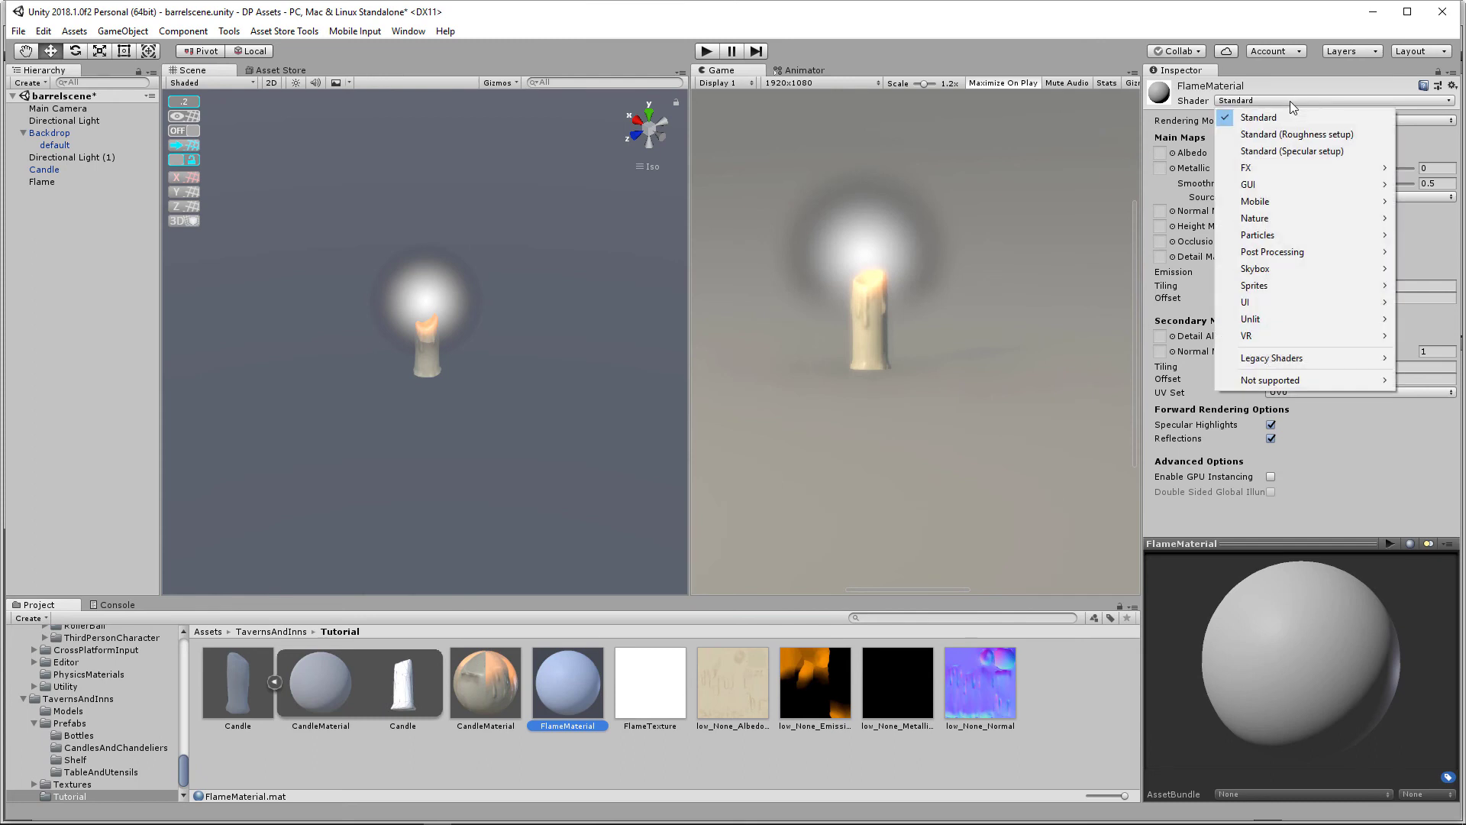
mouse_move(1279, 238)
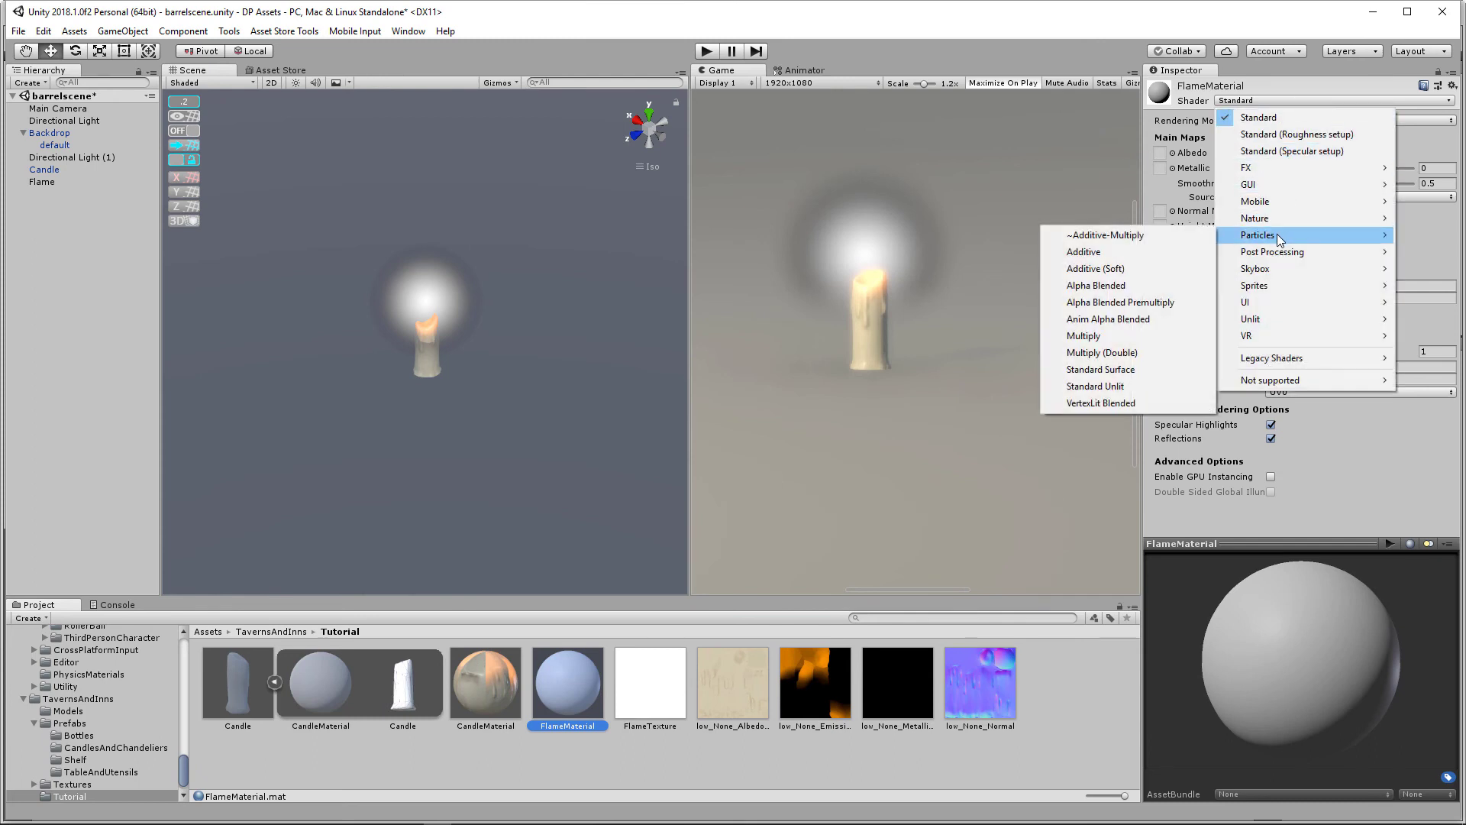
left_click(1140, 252)
left_click(1423, 120)
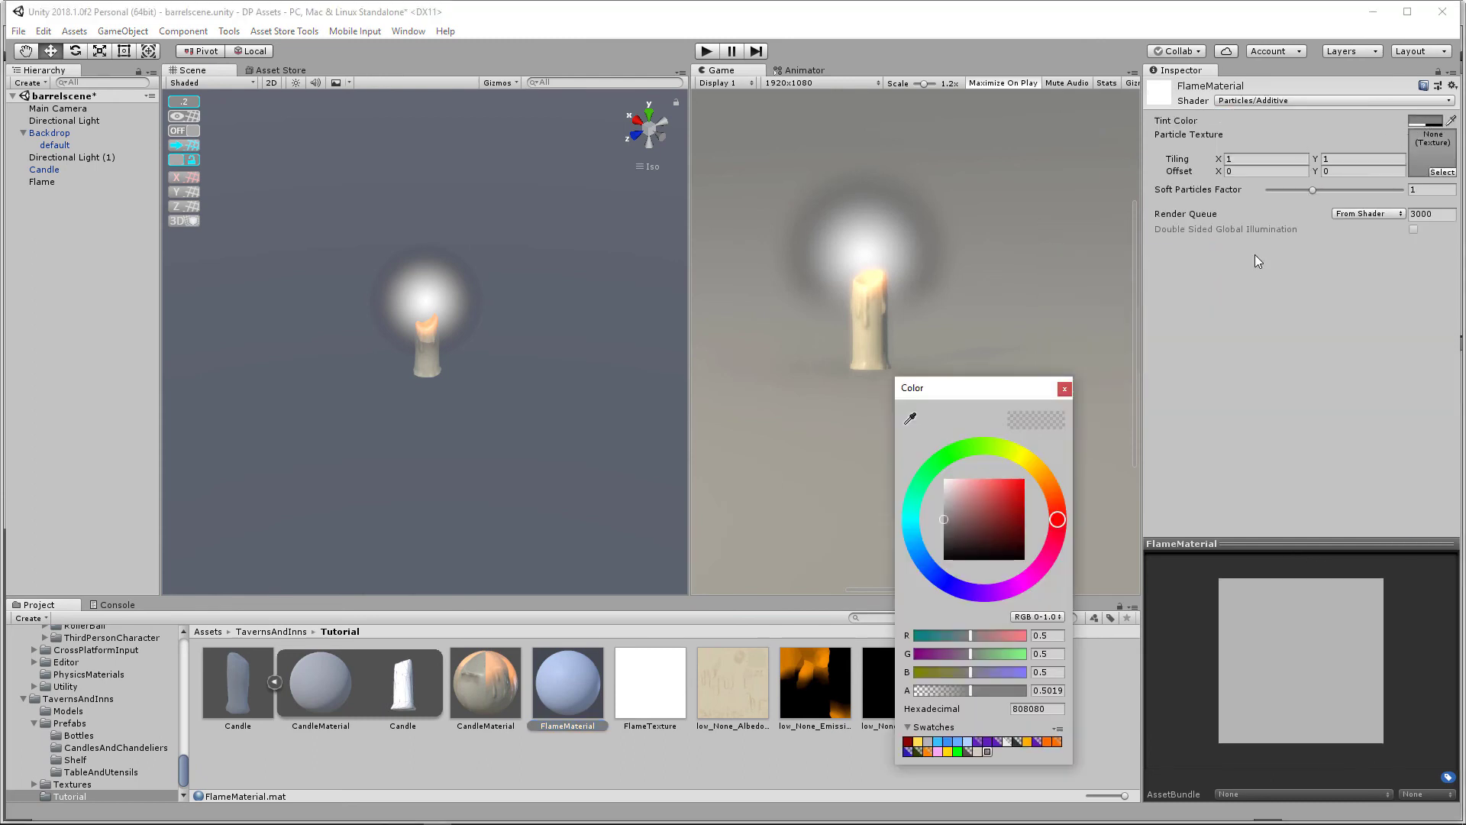
left_click_drag(959, 516, 922, 501)
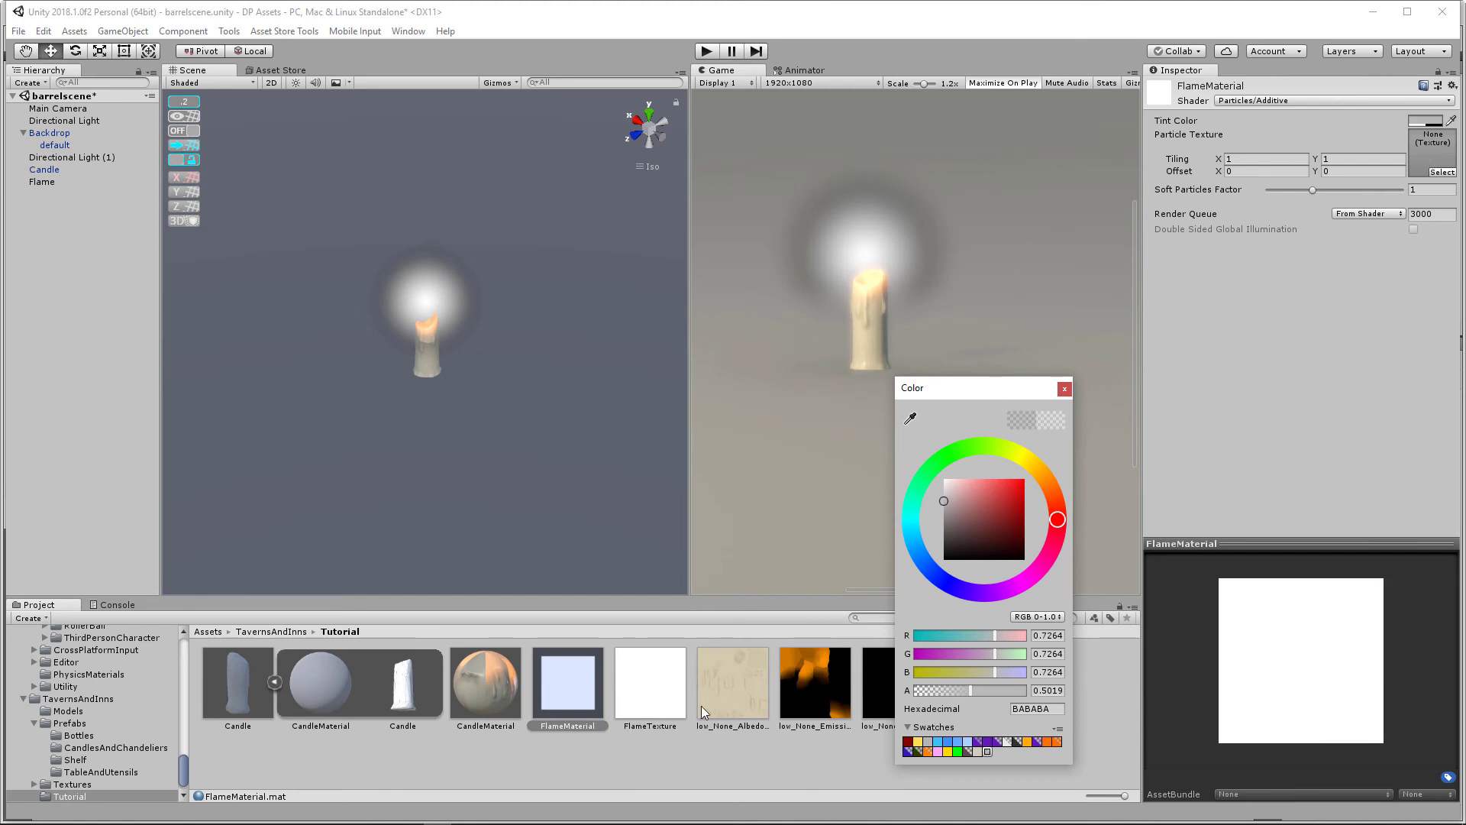
Step: Assign FlameTexture as FlameMaterial's particle texture
left_click_drag(666, 706, 1316, 255)
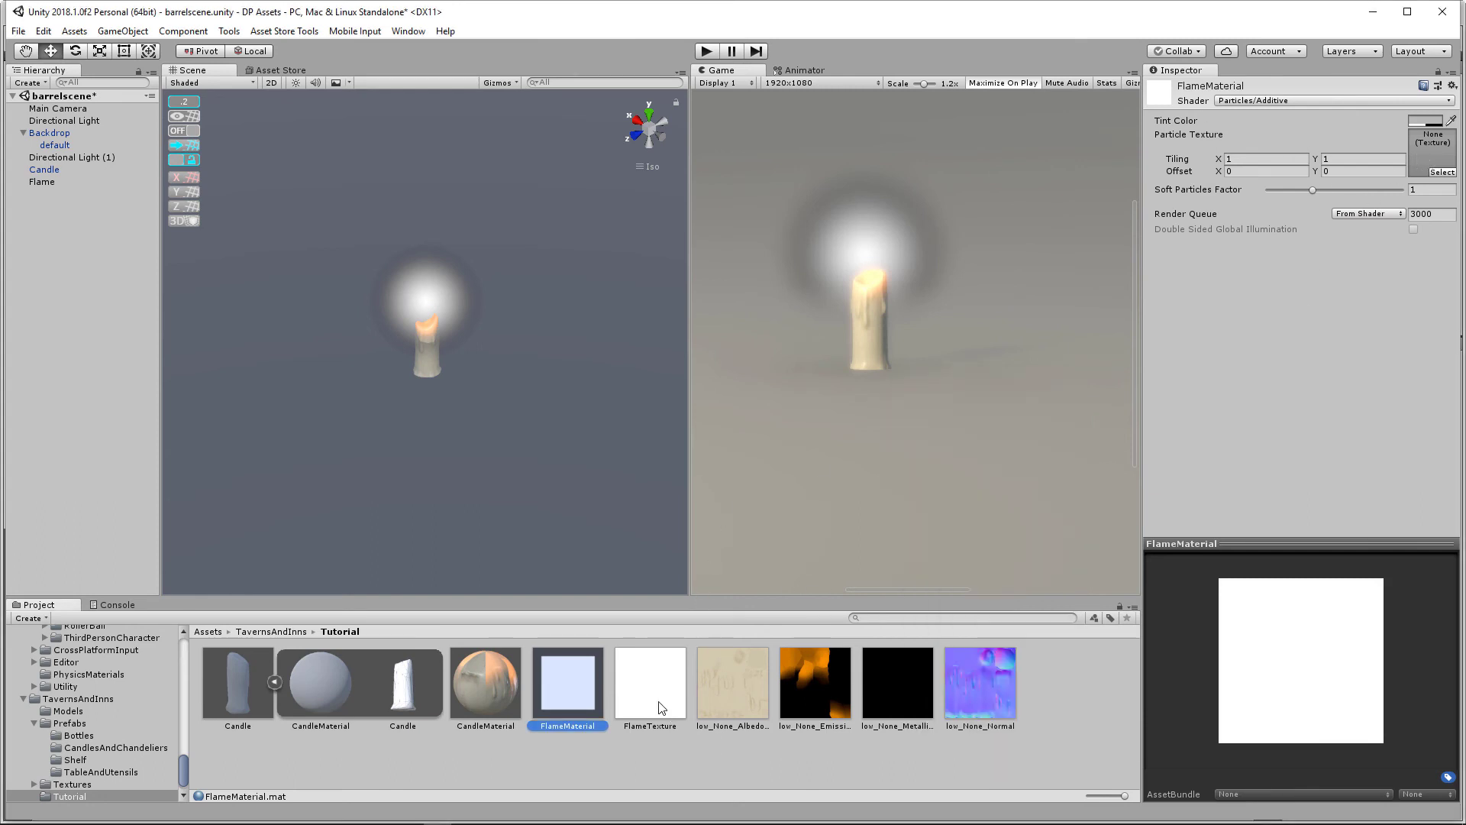
left_click_drag(661, 707, 1319, 222)
left_click_drag(1417, 168, 1423, 170)
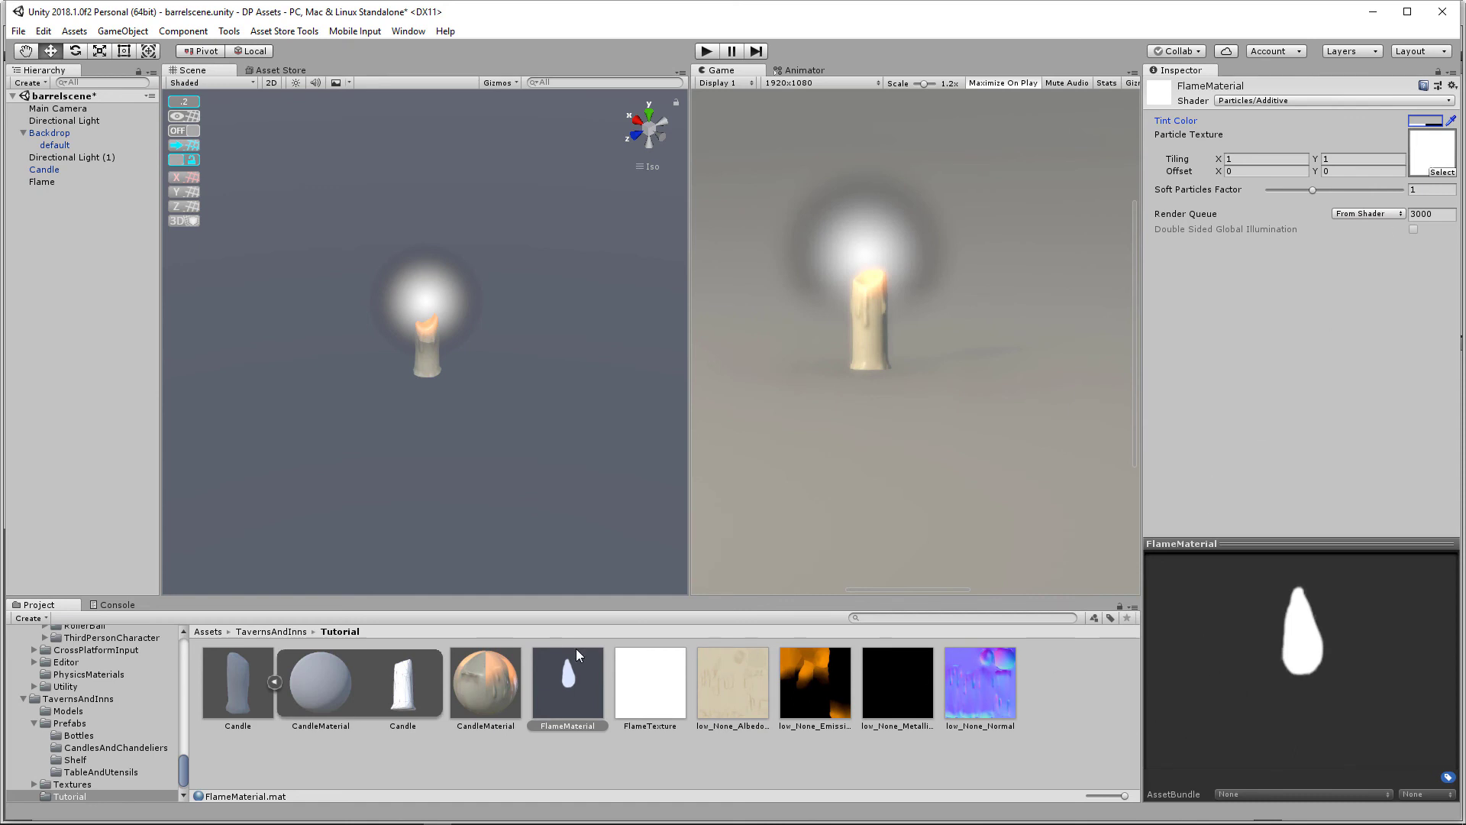
Step: Apply FlameMaterial to the Flame particle system in the scene
left_click(46, 182)
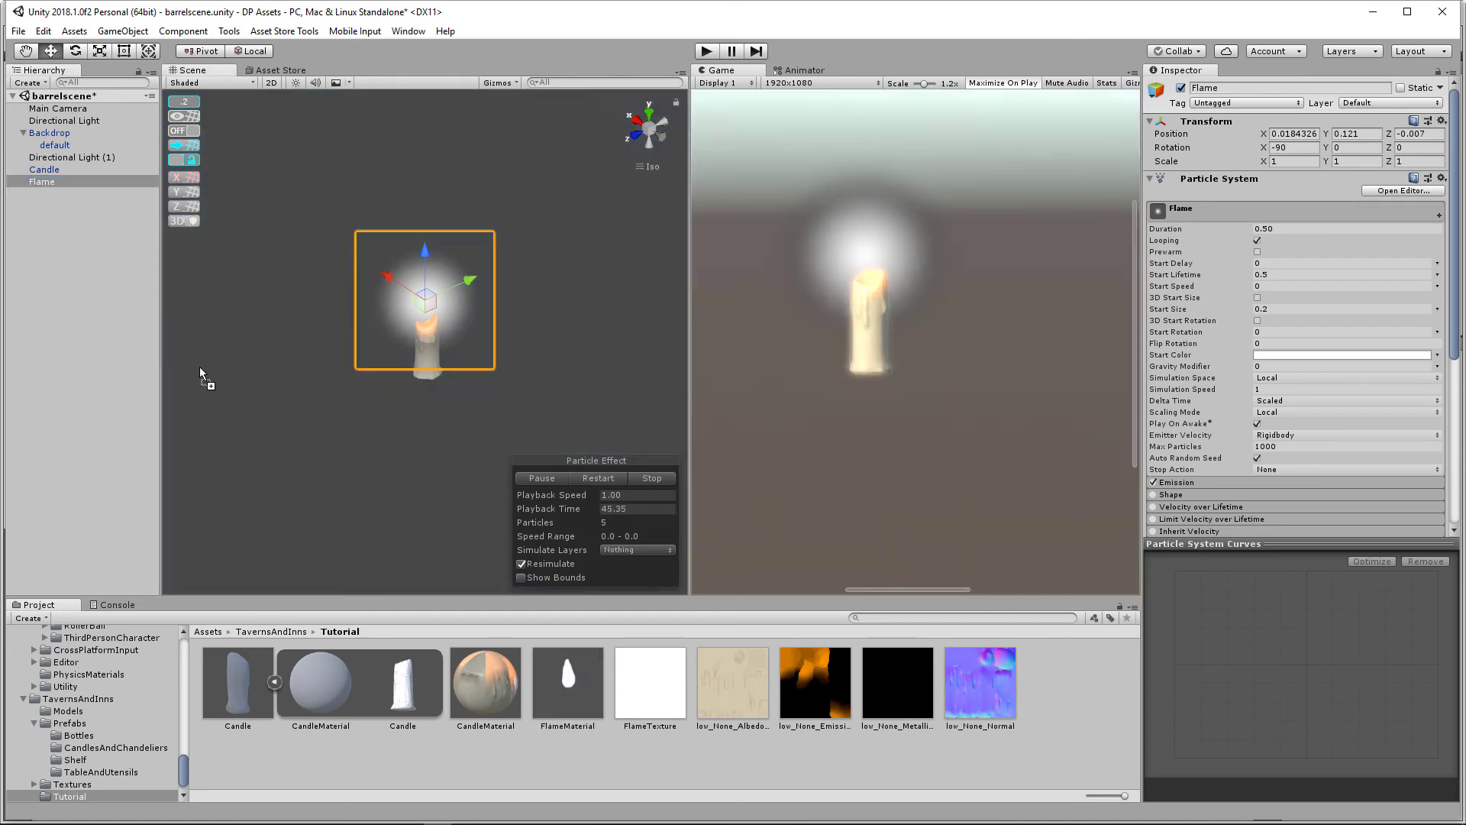
left_click(101, 183)
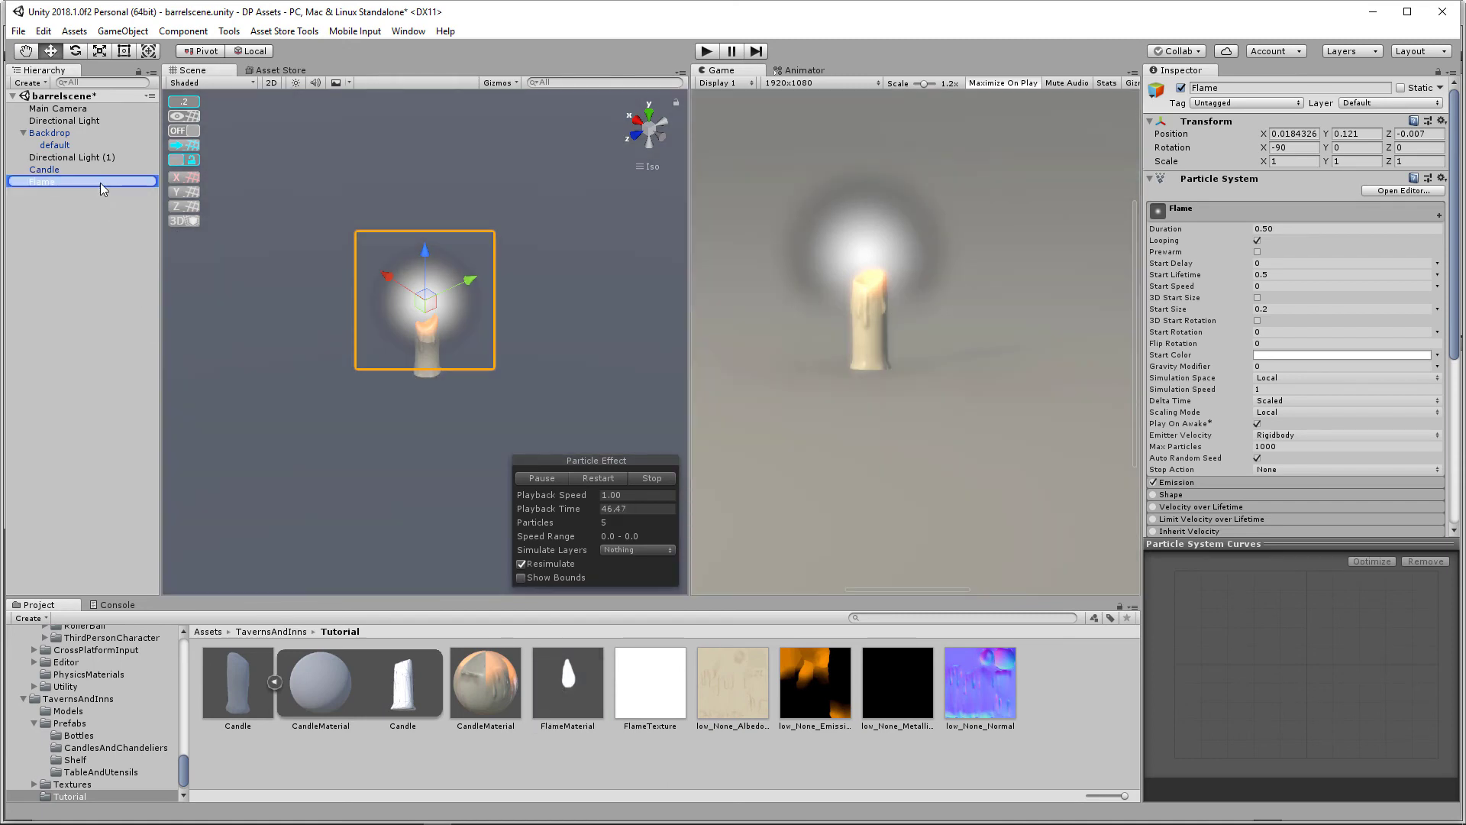
left_click_drag(101, 184, 101, 183)
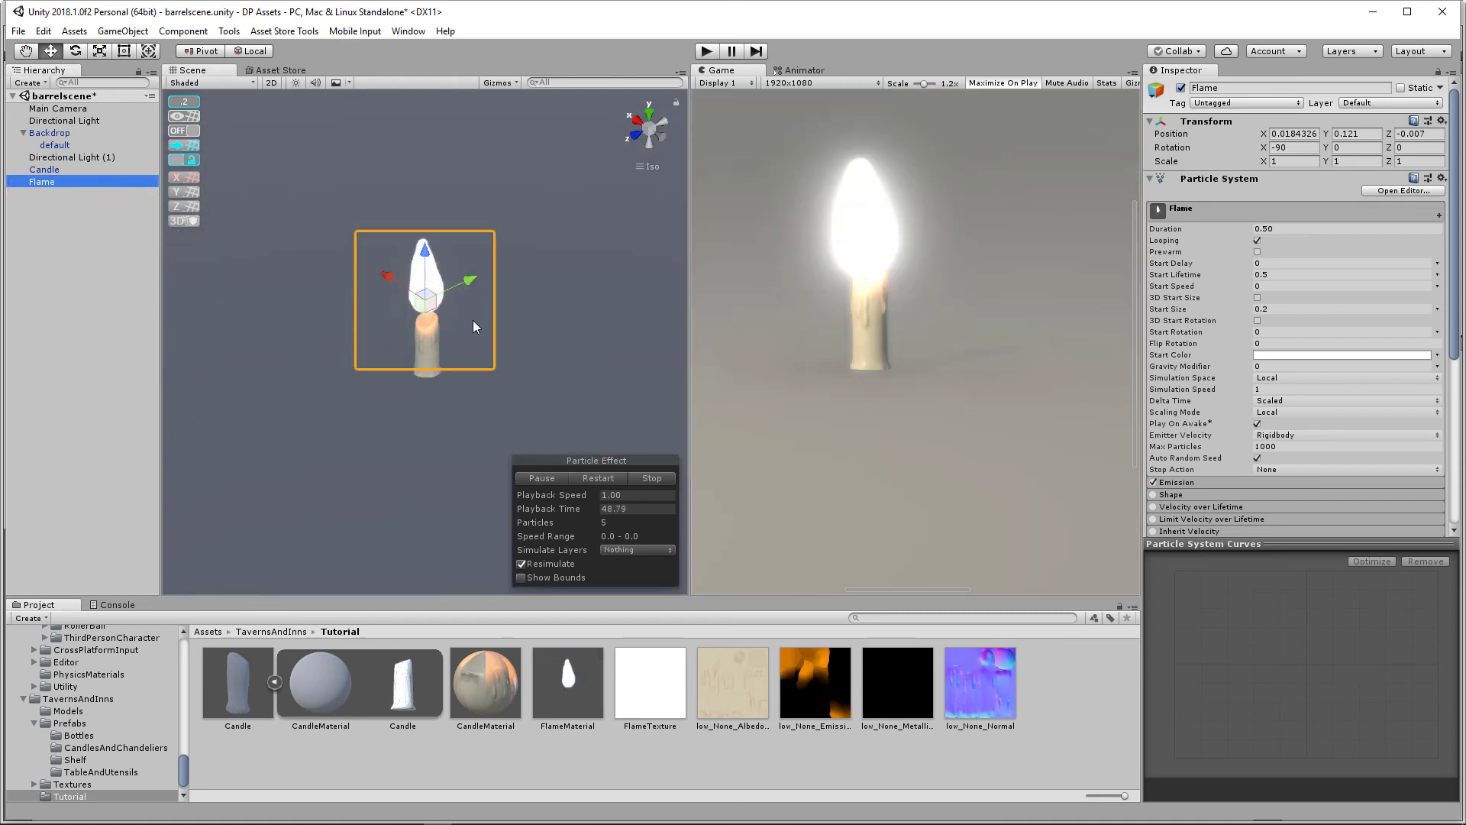
Step: Set the Flame particle system's start size to 0.05
scroll(471, 324, "up", 1)
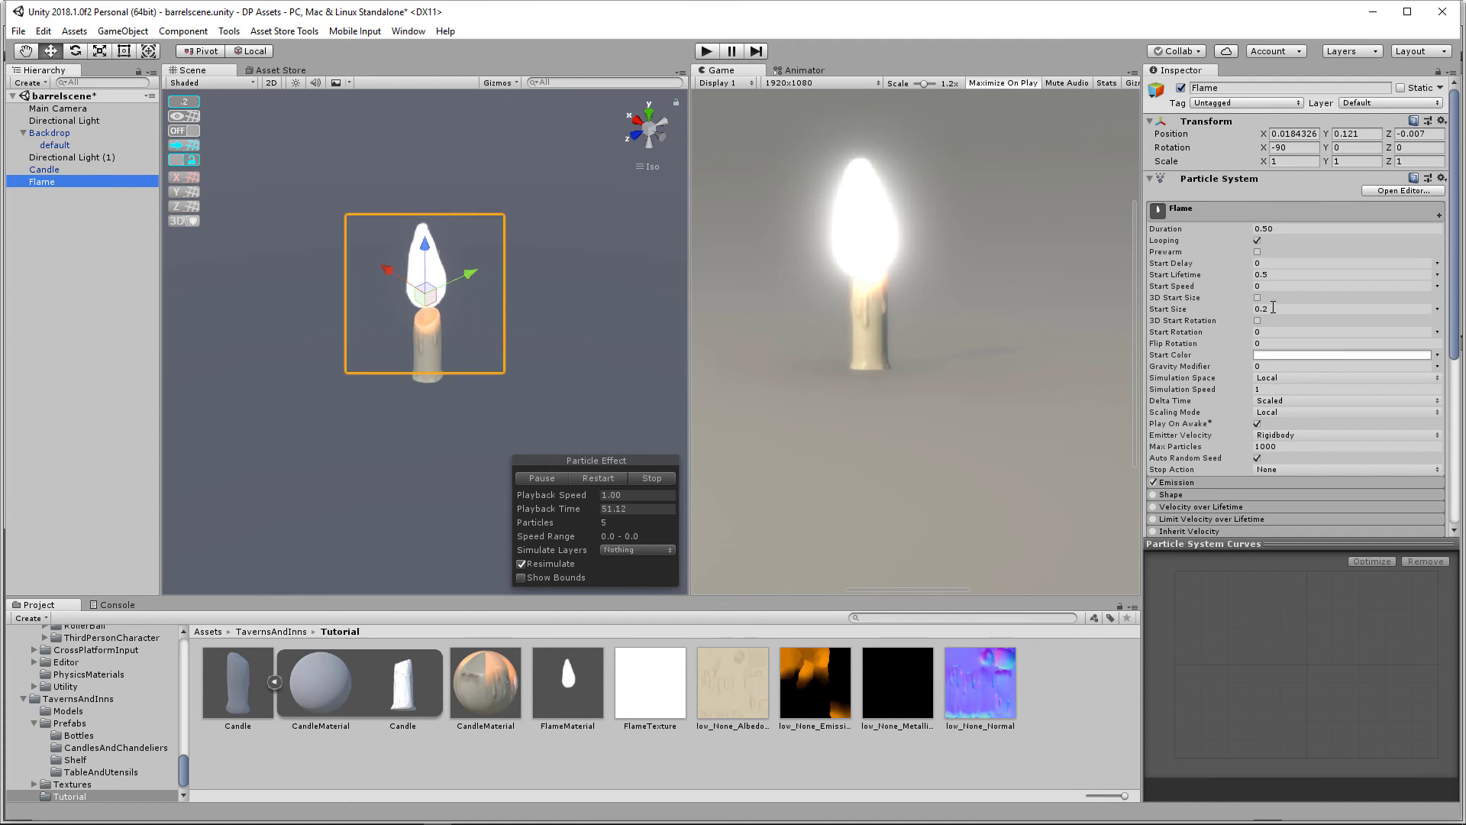
left_click(1273, 308)
type(".05")
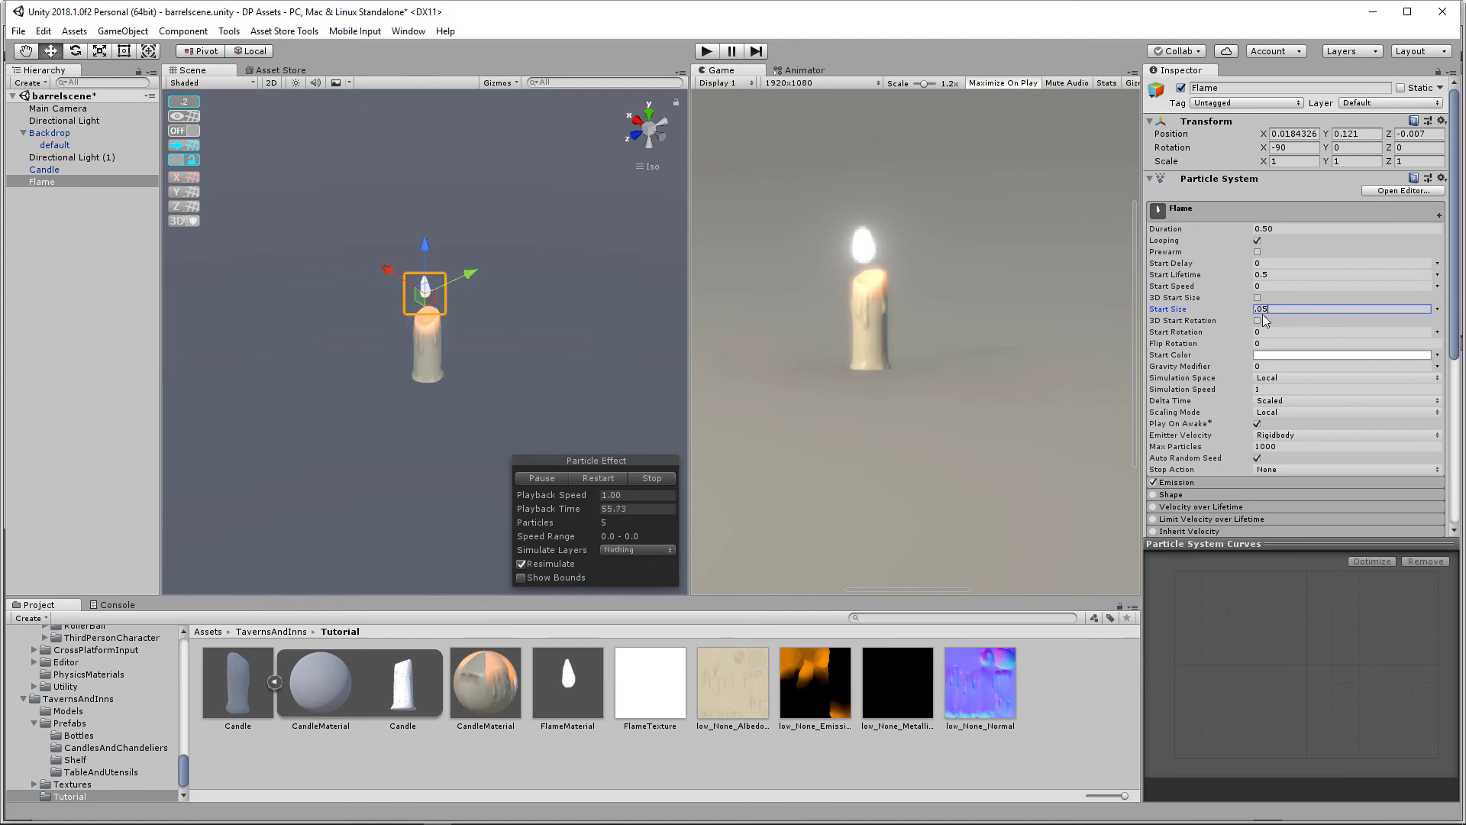
Step: Move the Flame down onto the candle's tip, to about X 0.0085, Y 0.1149, Z 0.0032
scroll(545, 321, "up", 4)
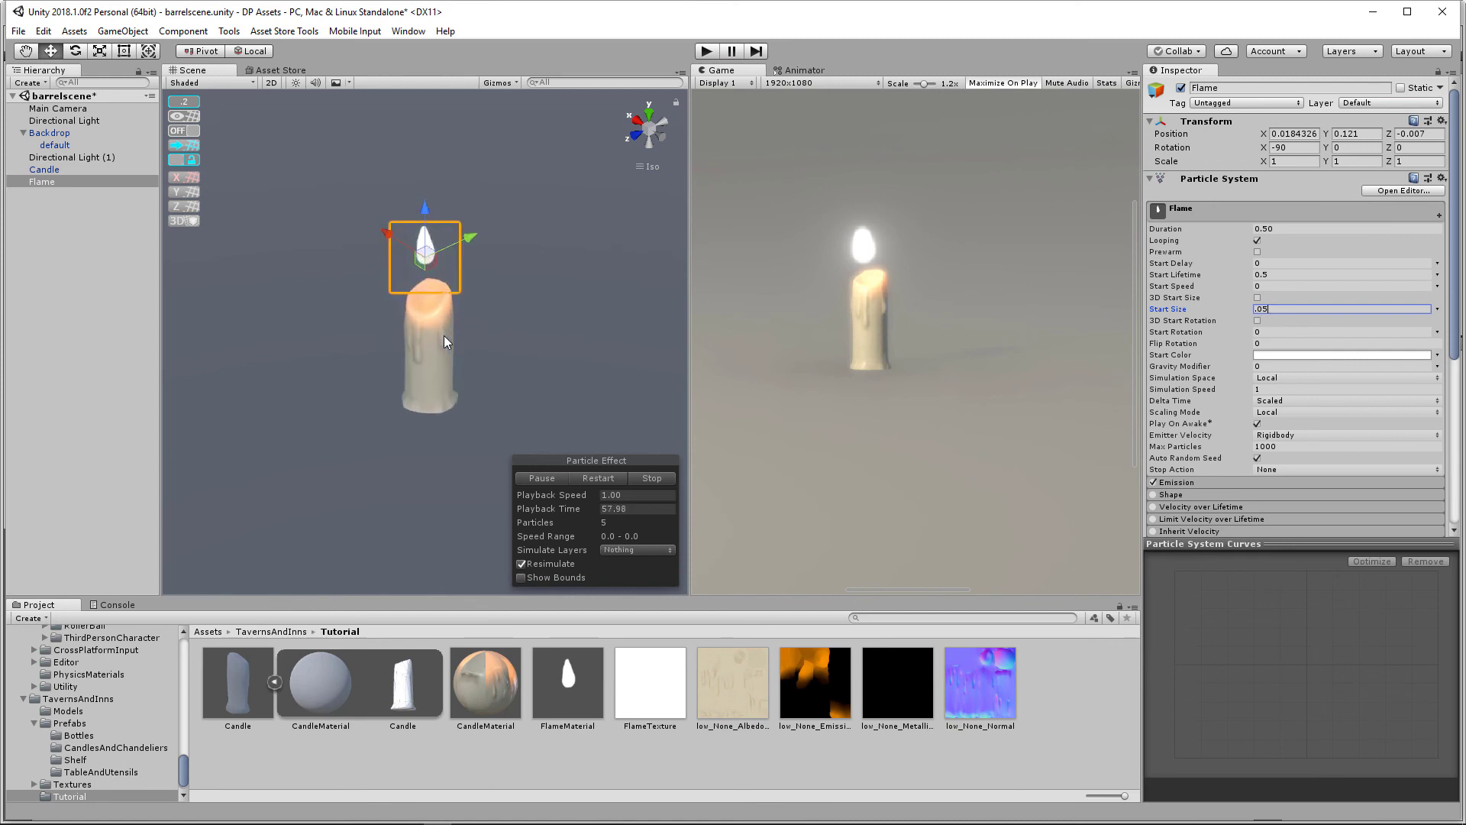
left_click_drag(504, 283, 330, 316, "alt")
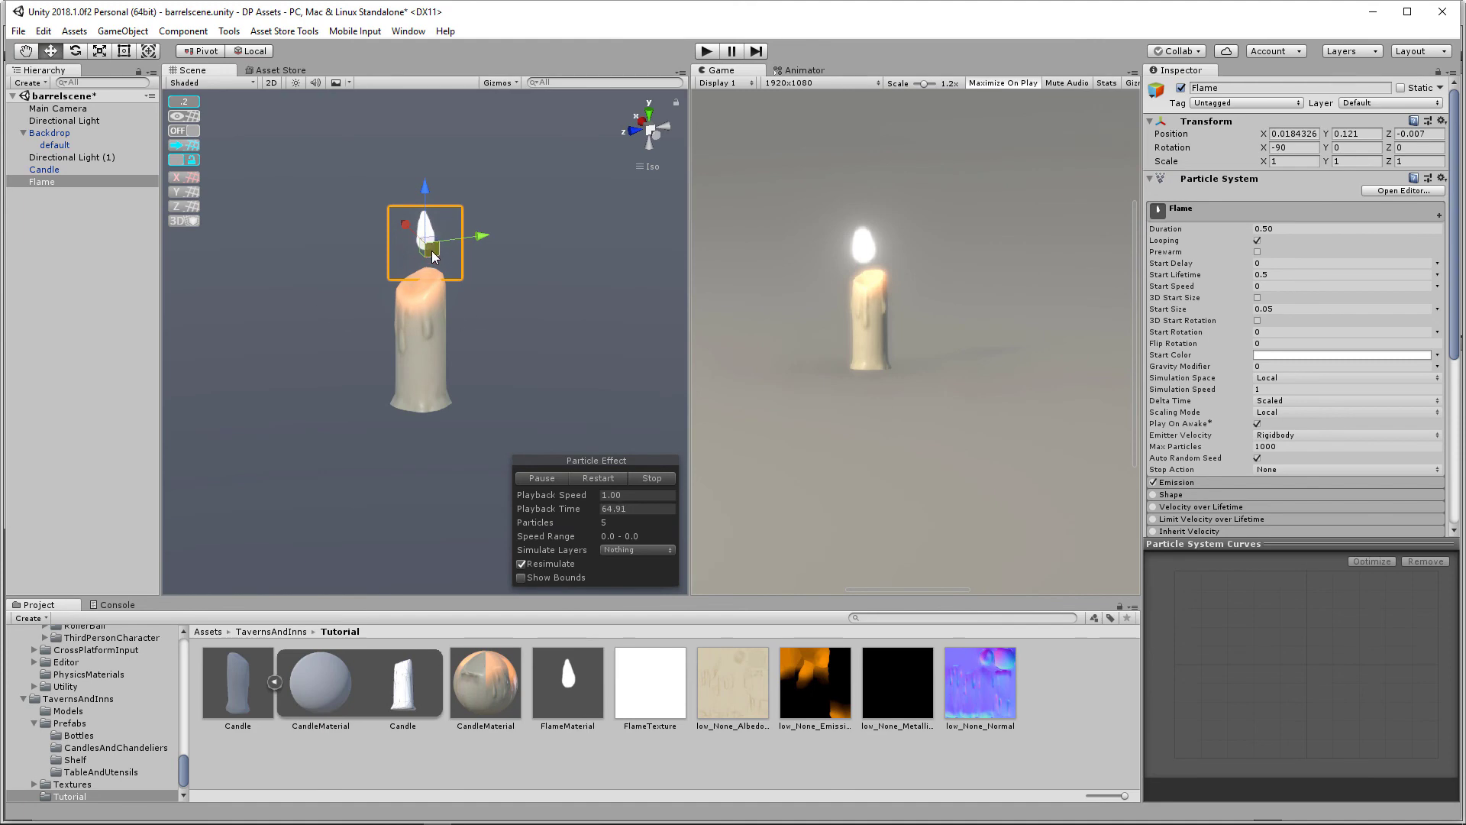
key("alt+Tab")
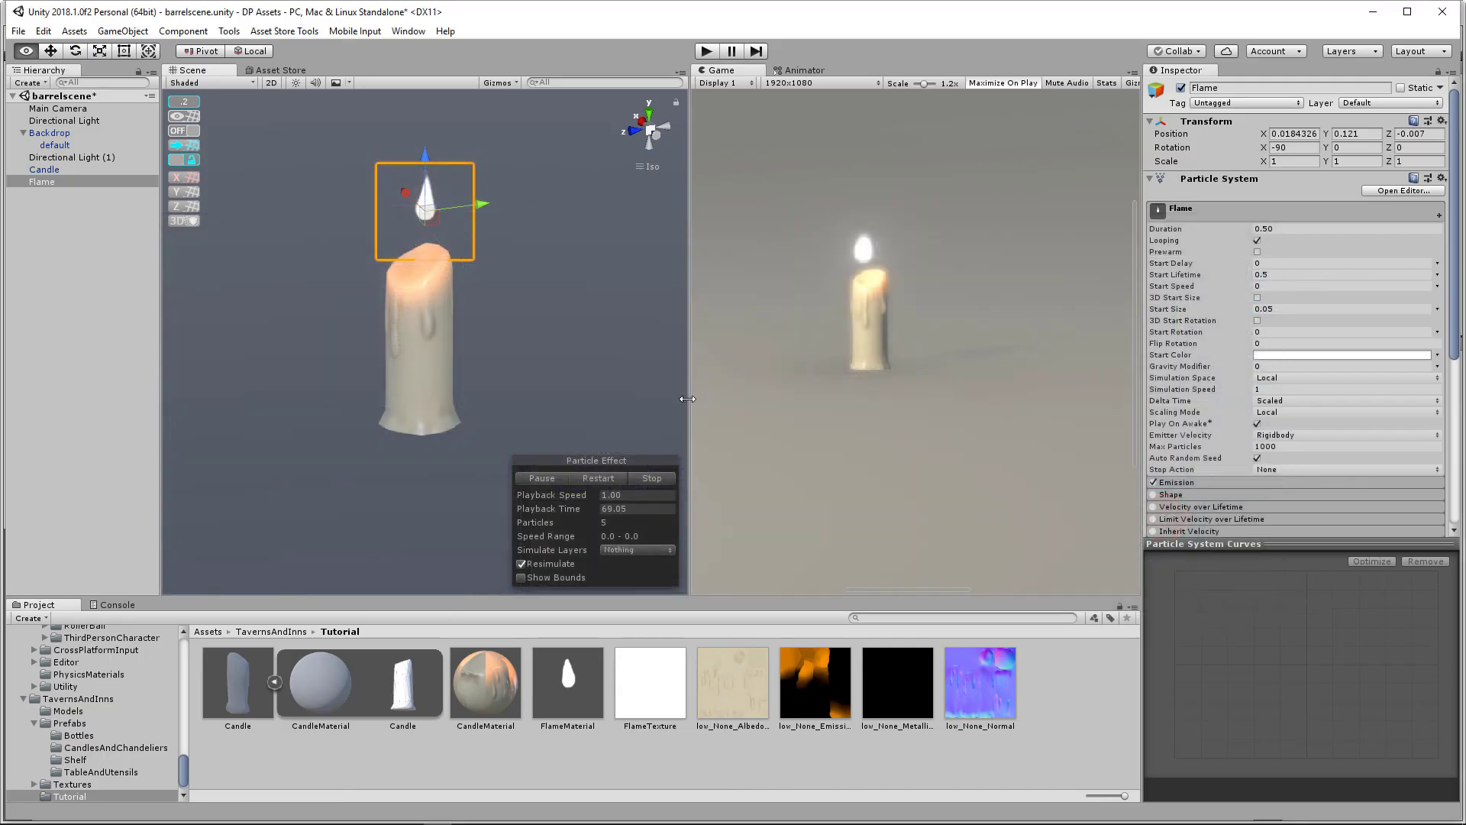
left_click_drag(470, 204, 452, 206)
left_click_drag(407, 156, 389, 215)
left_click(105, 389)
left_click_drag(389, 379, 389, 329, "alt")
left_click(423, 217)
left_click(70, 189)
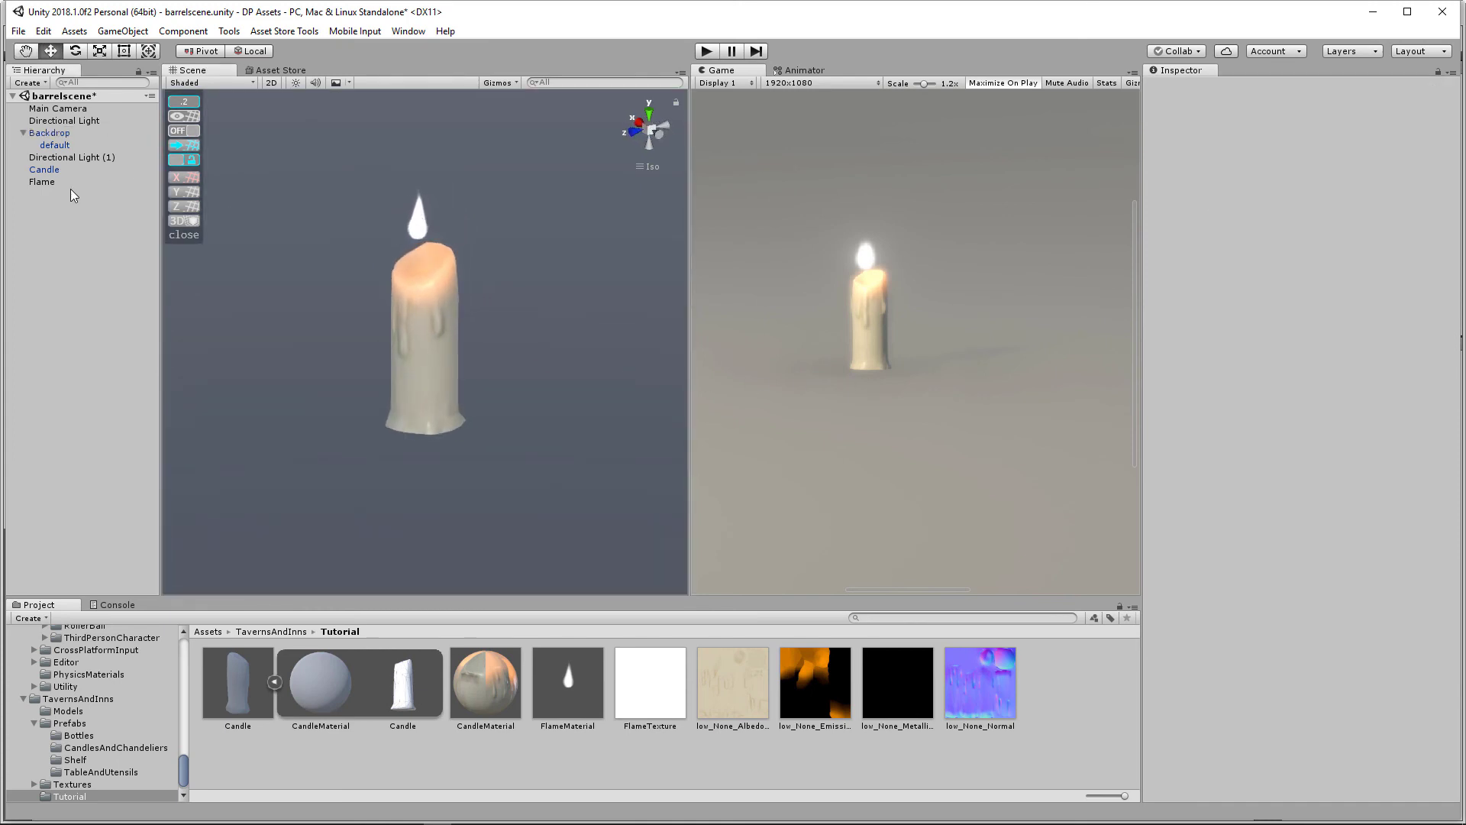
Step: Change the Flame's start color to orange FDA931
left_click(72, 182)
left_click(1314, 355)
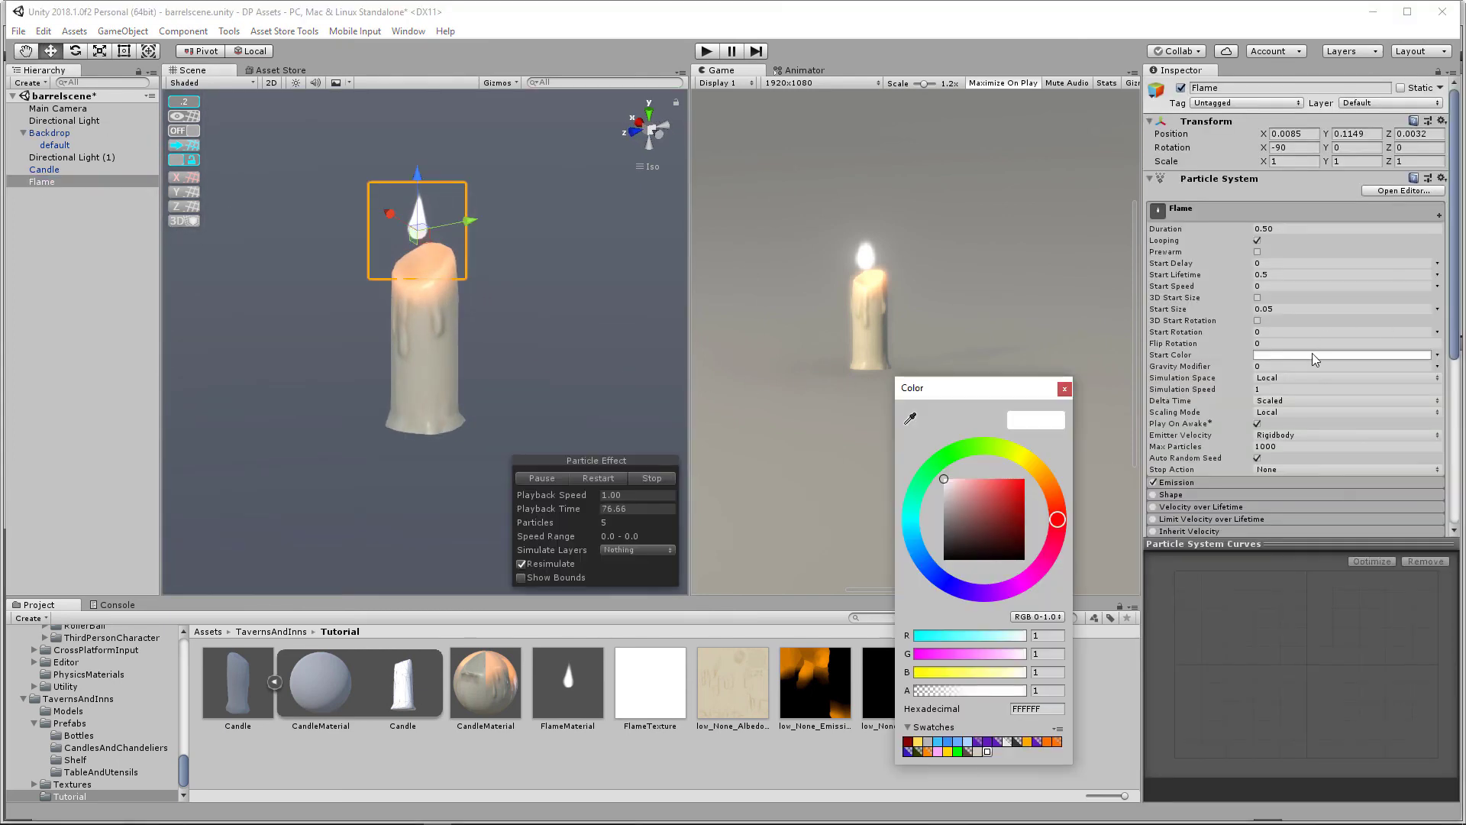
left_click(1041, 475)
mouse_move(1010, 483)
left_mouse_down()
mouse_move(998, 475)
mouse_move(1027, 481)
left_mouse_up()
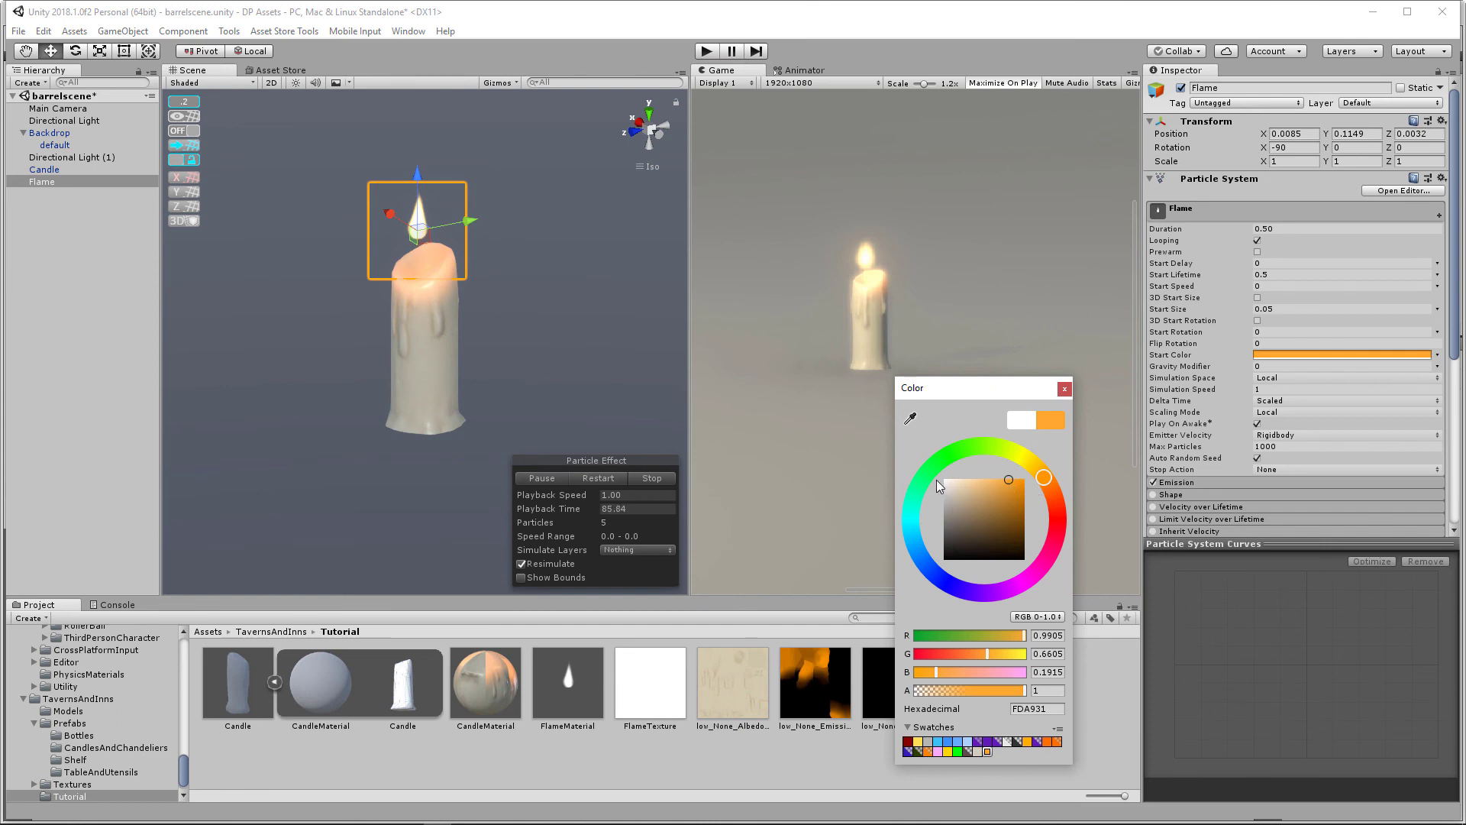
left_click(29, 331)
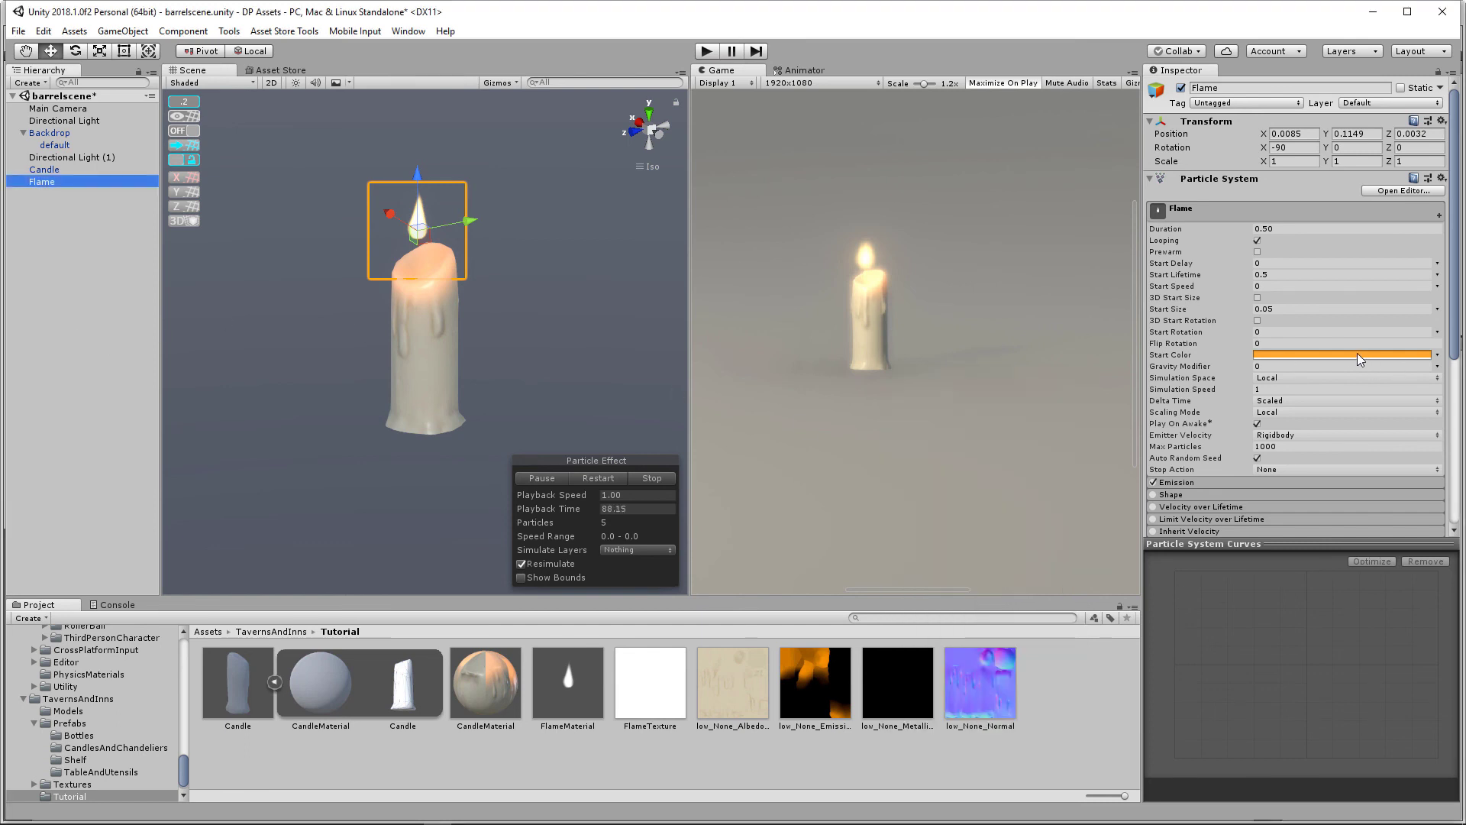
Step: Make the Flame's start size random between two constants, 0.01 and 0.09
left_click(1439, 309)
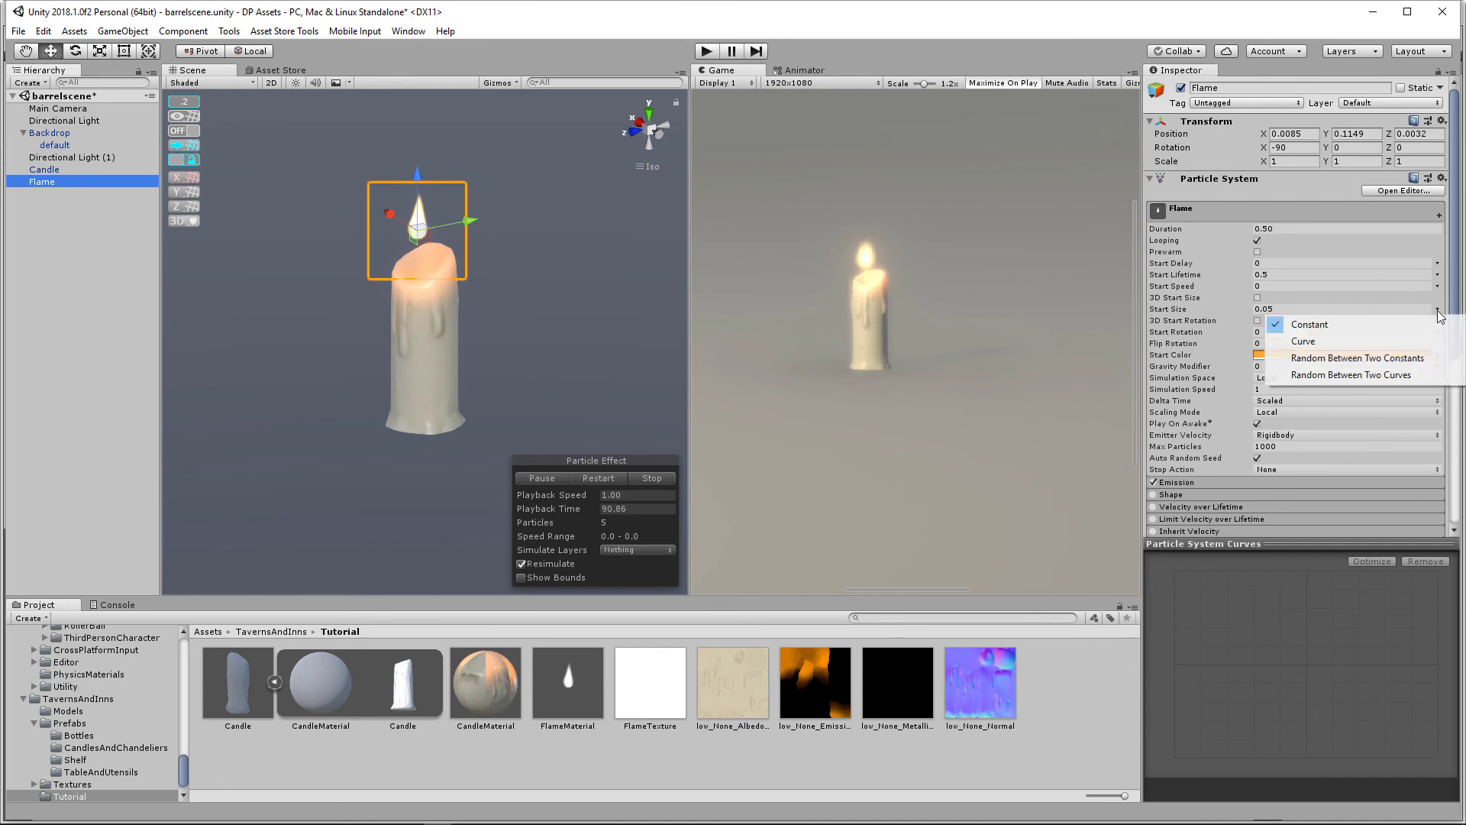
left_click(1358, 358)
left_click(1284, 310)
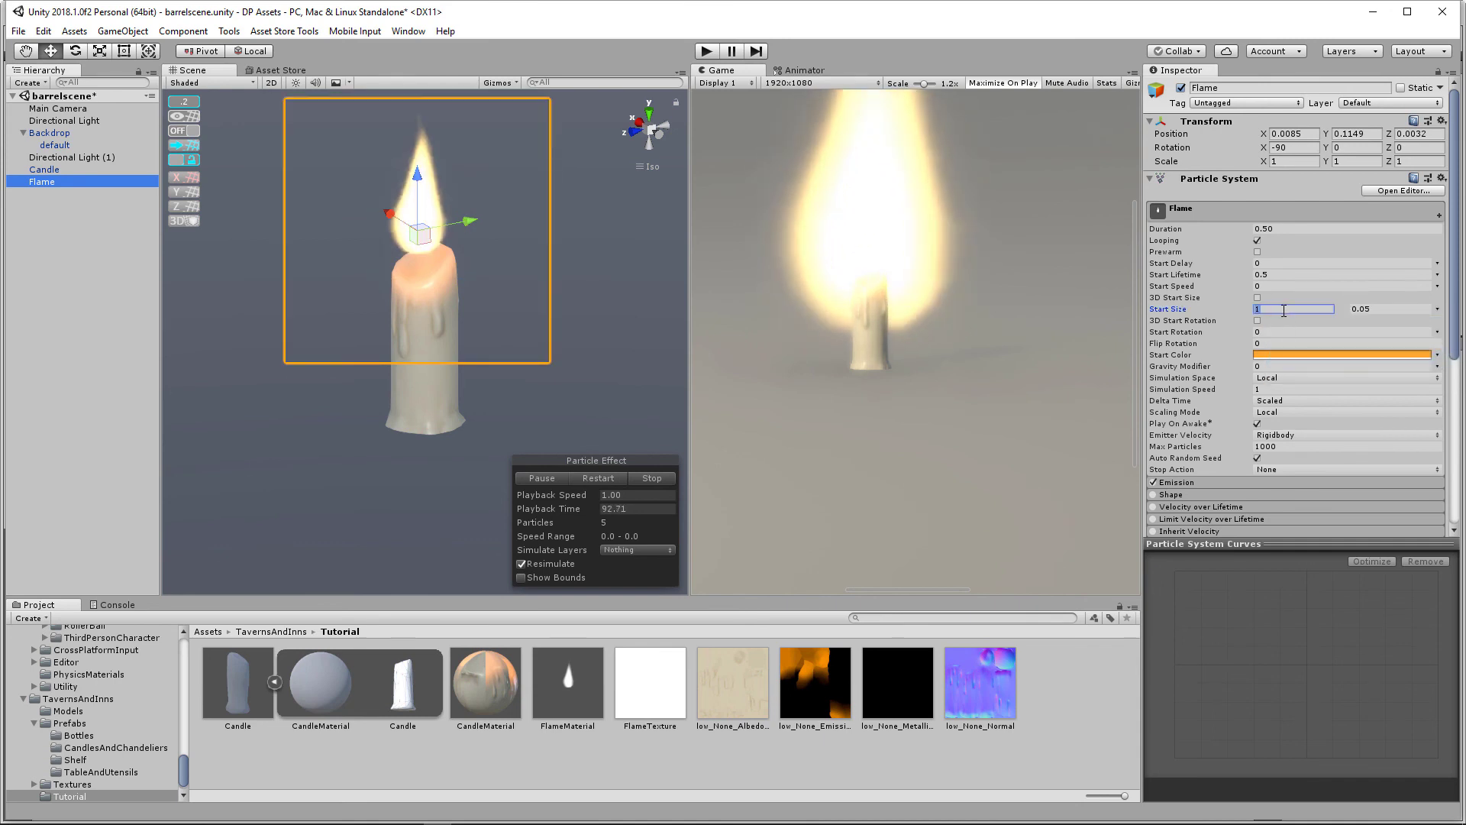
type(".0")
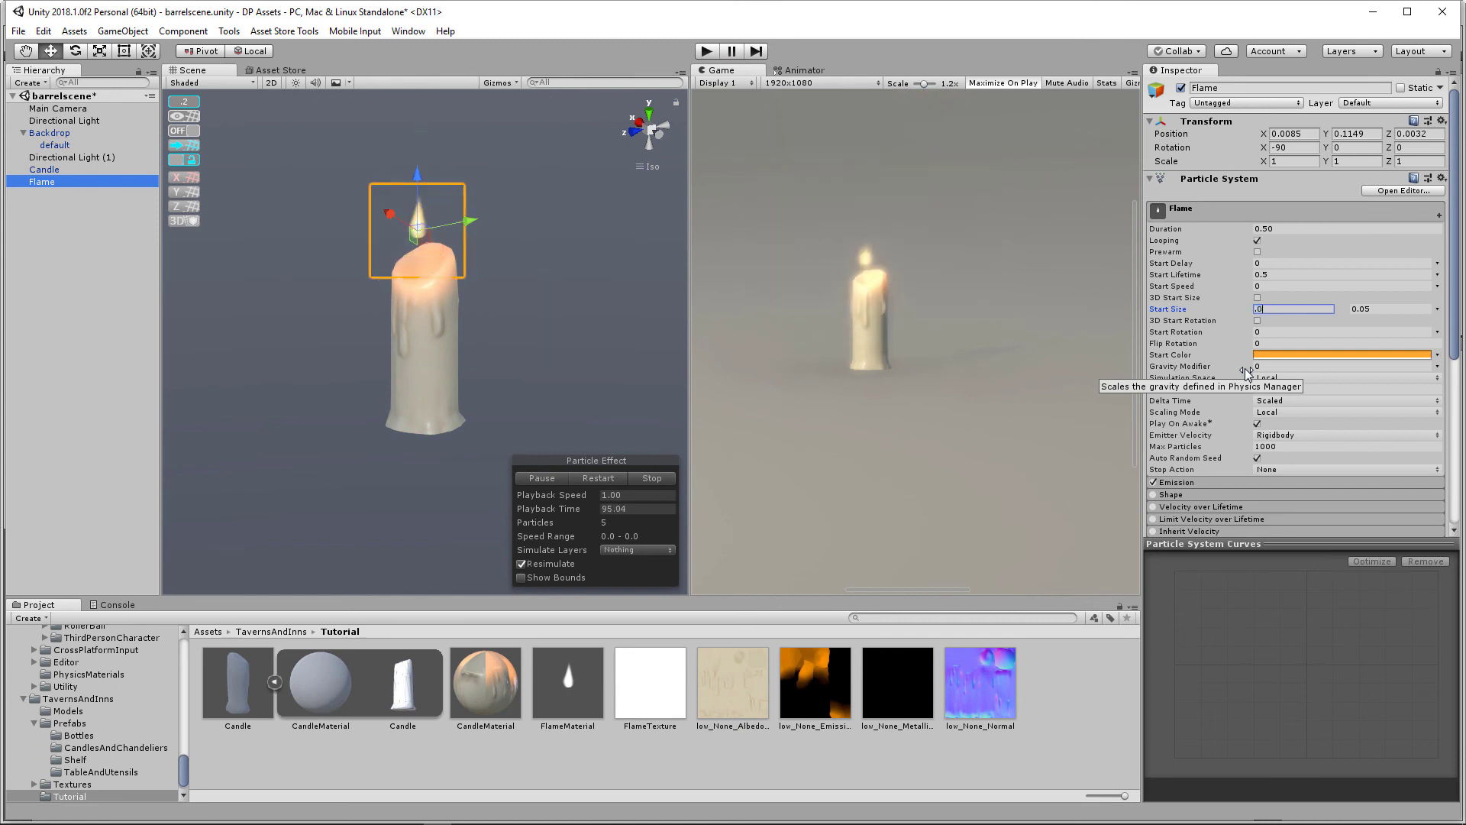
type("1")
key("Tab")
type(".0")
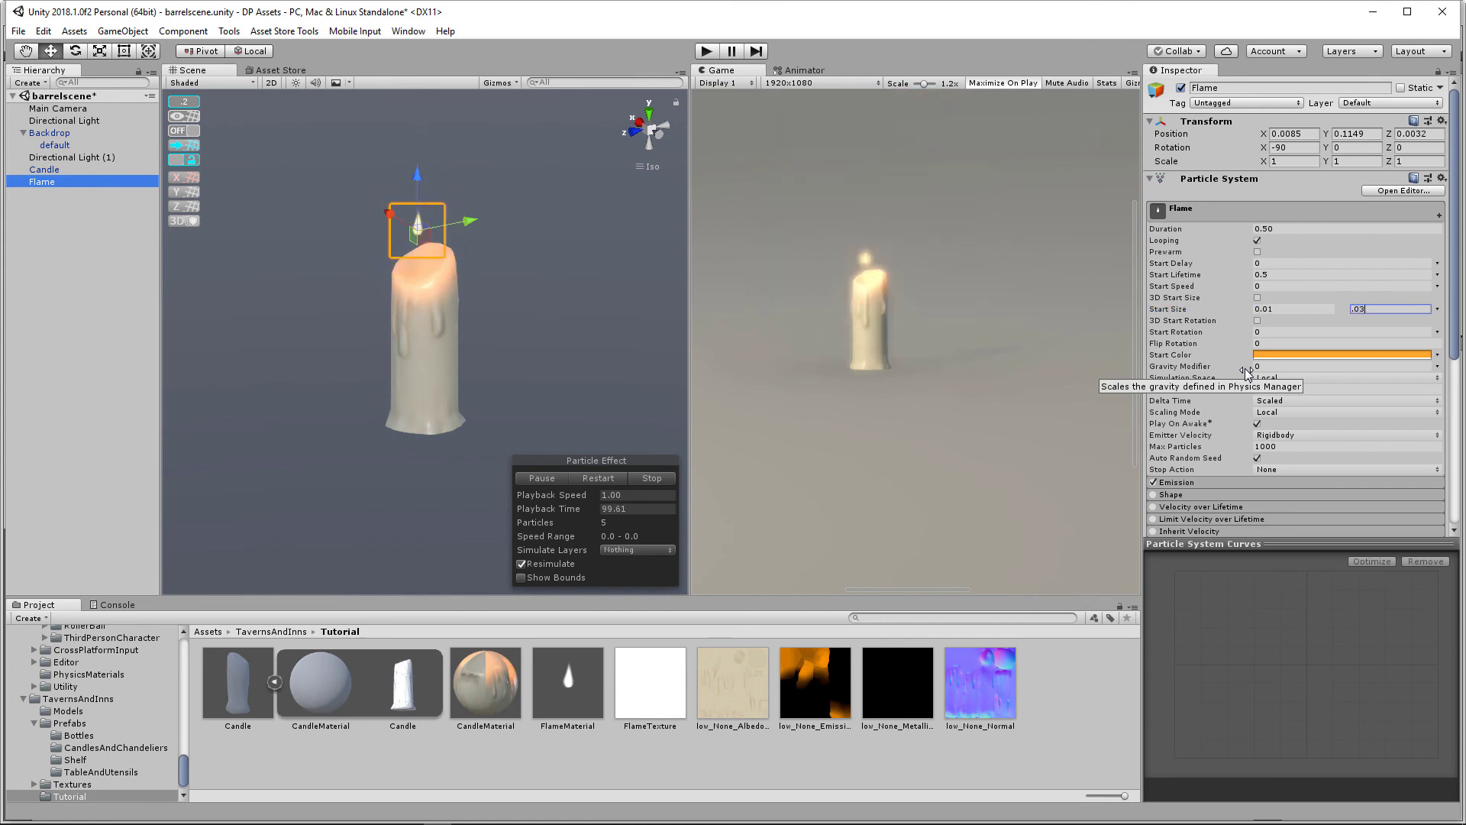
type("3")
key("BackSpace")
type("9")
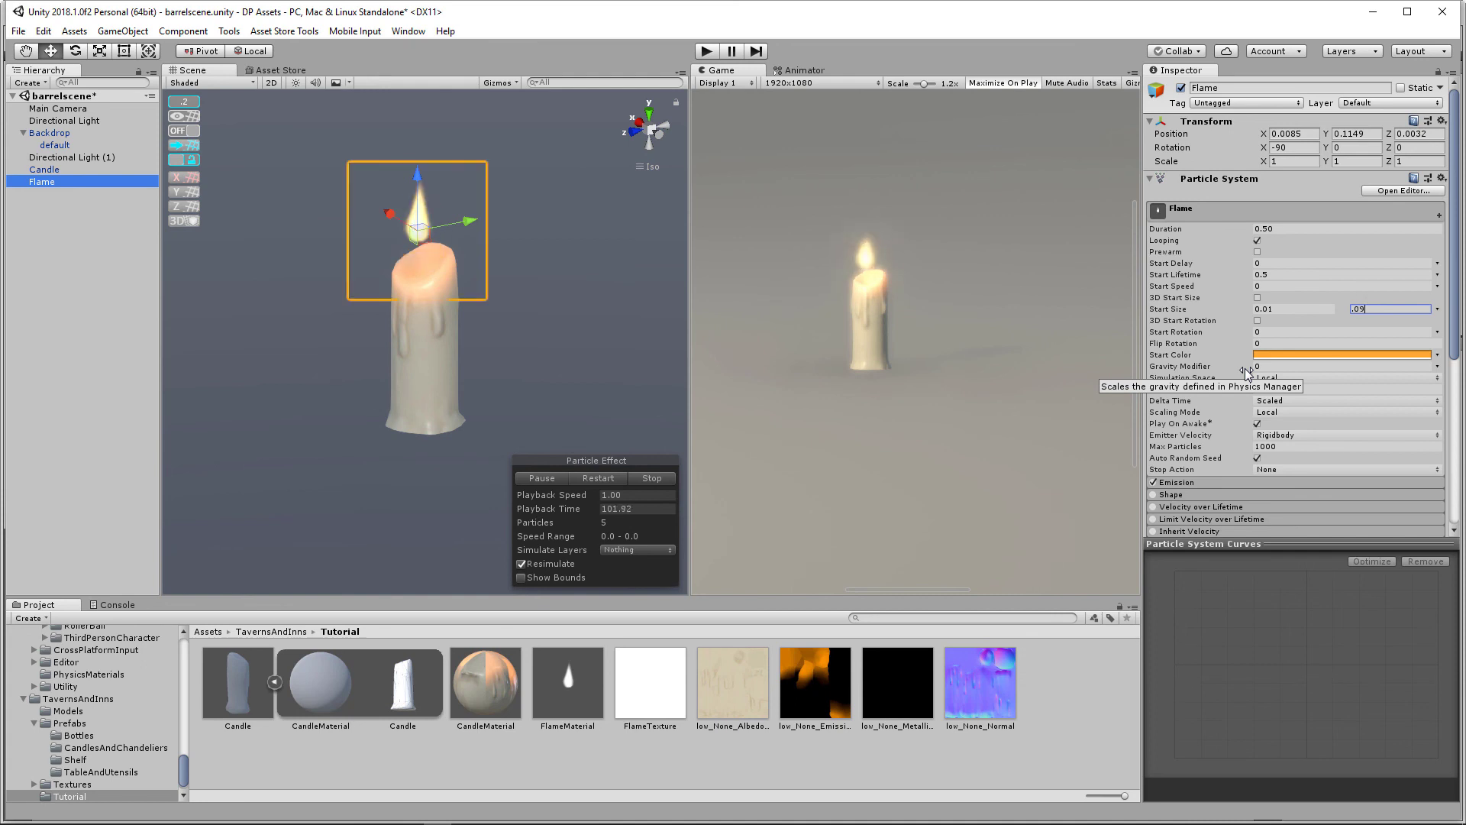
Step: Raise the lower start size constant to 0.05
left_click(1291, 311)
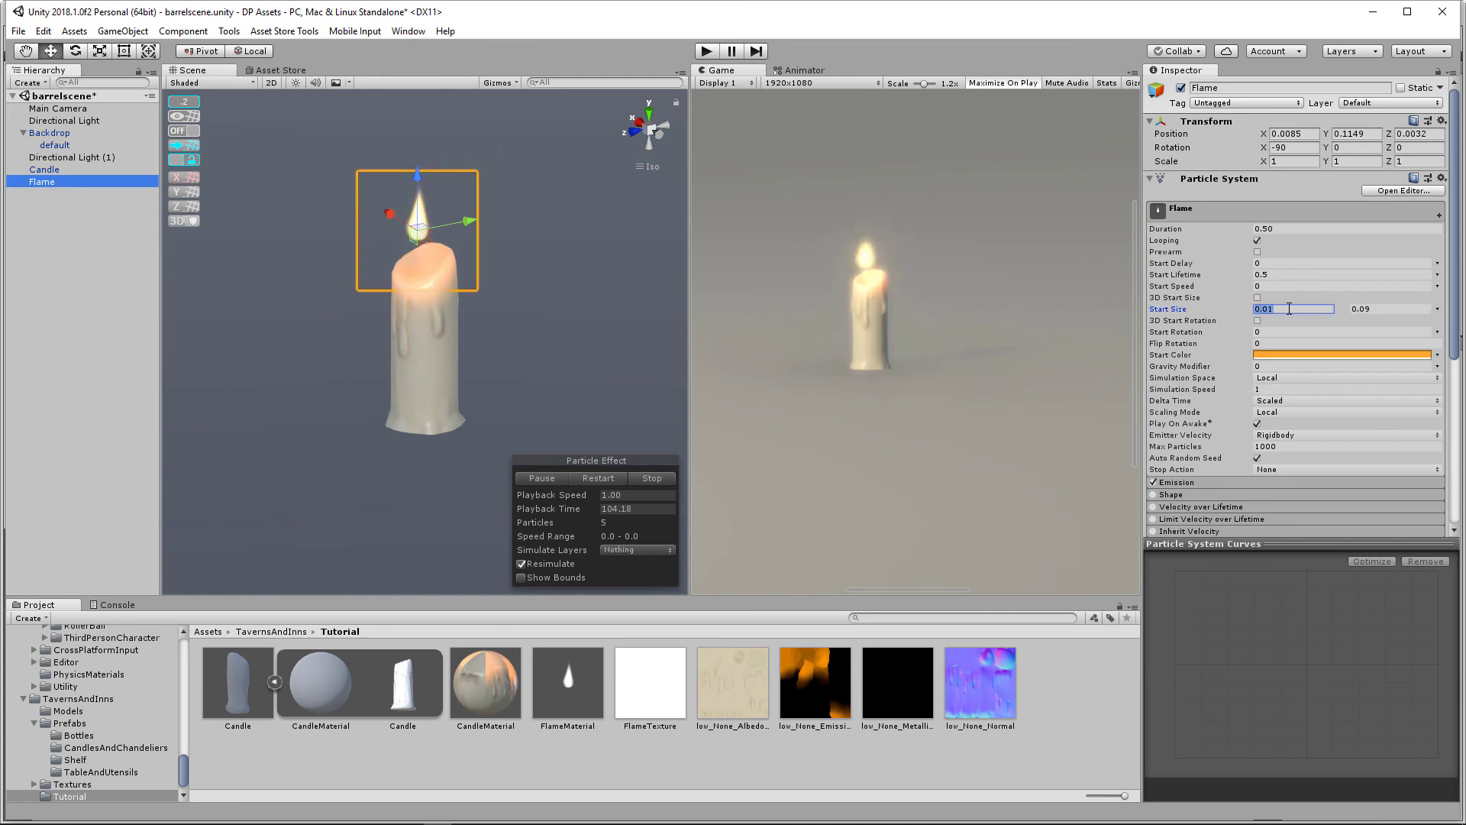
key("BackSpace")
type("5")
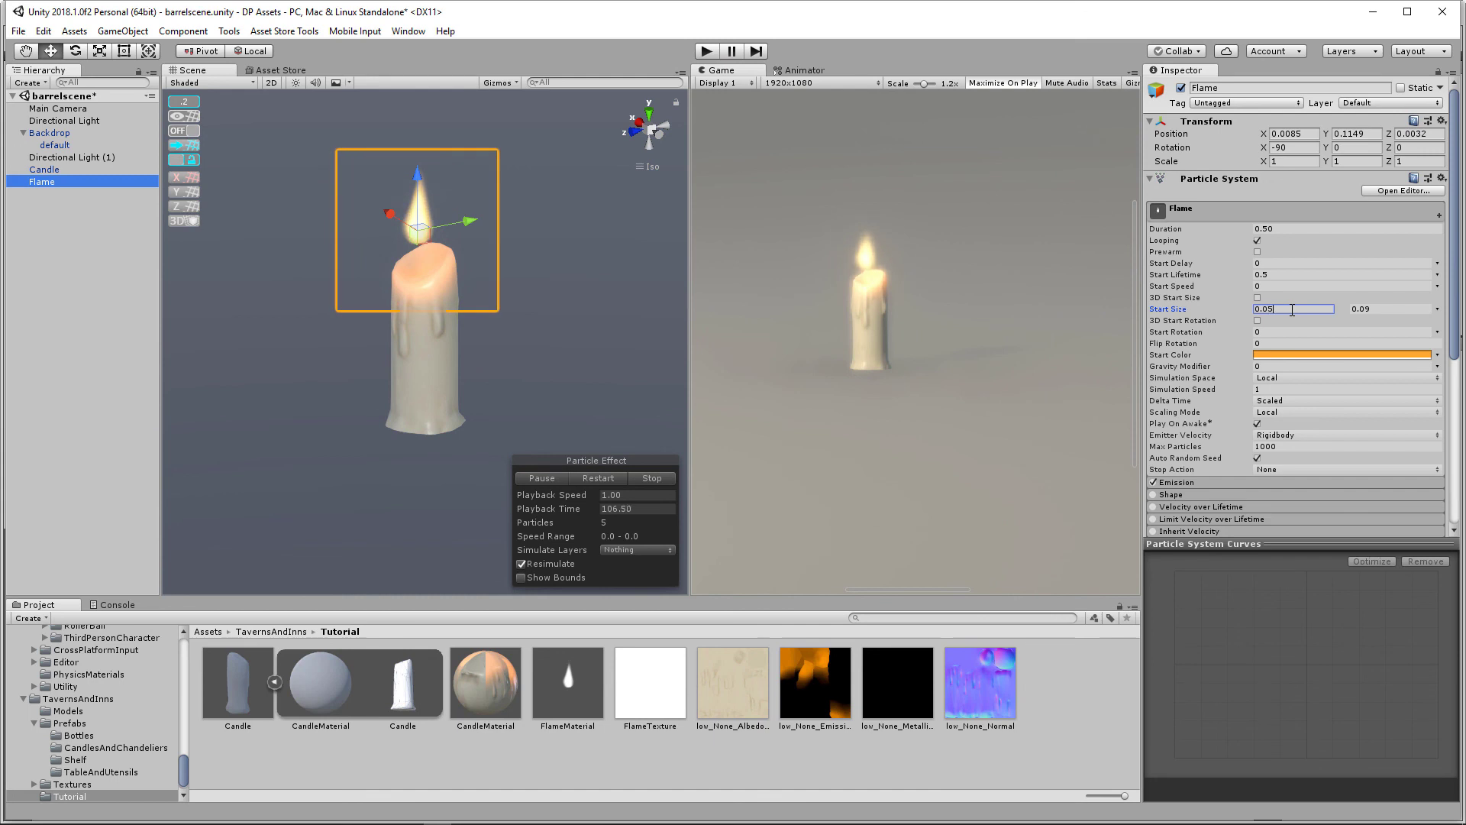
Step: Set the Flame's emission rate over time to 20 and its start lifetime to 0.2
scroll(1262, 385, "down", 2)
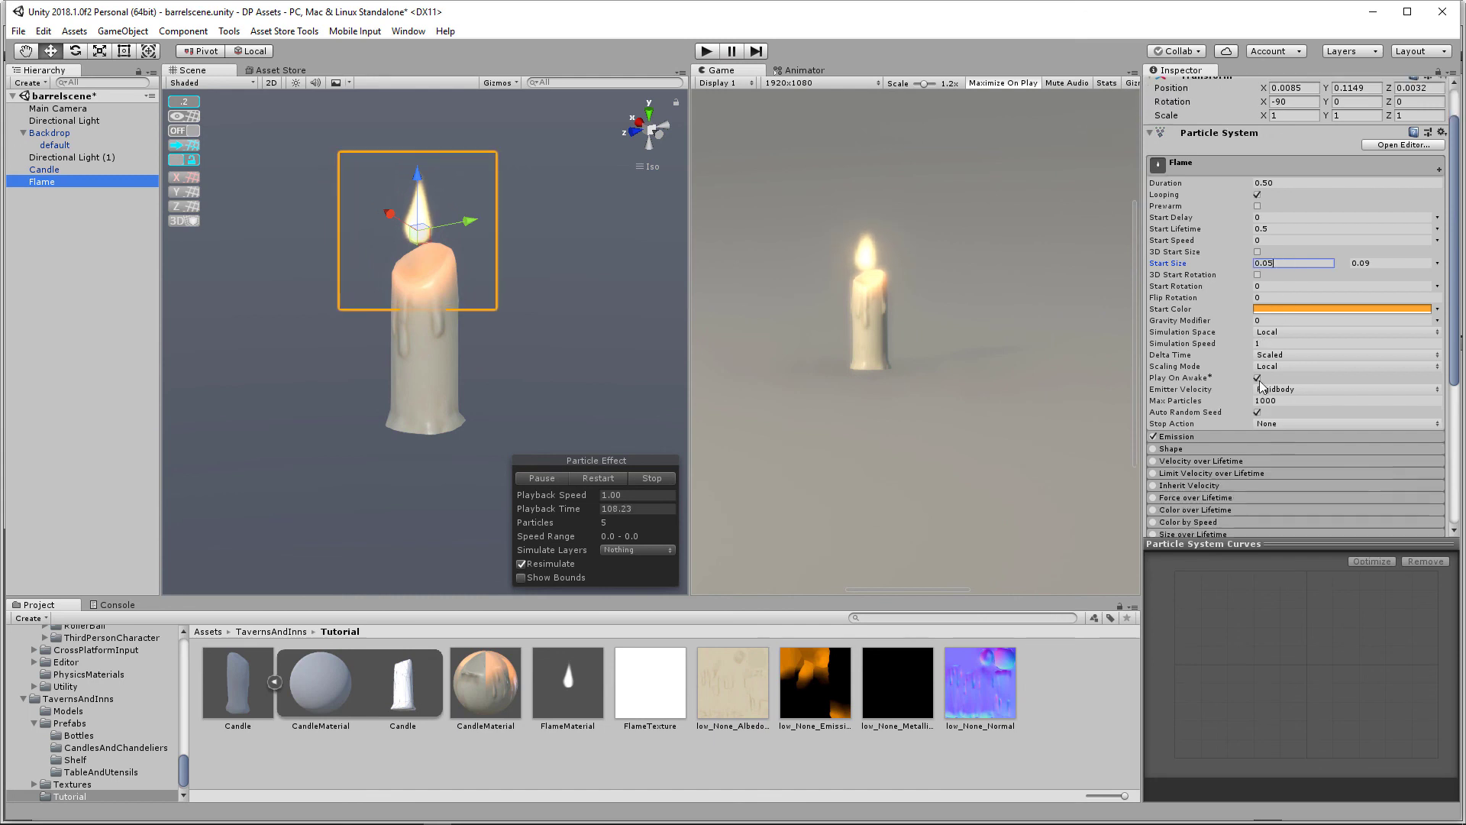
left_click(1203, 437)
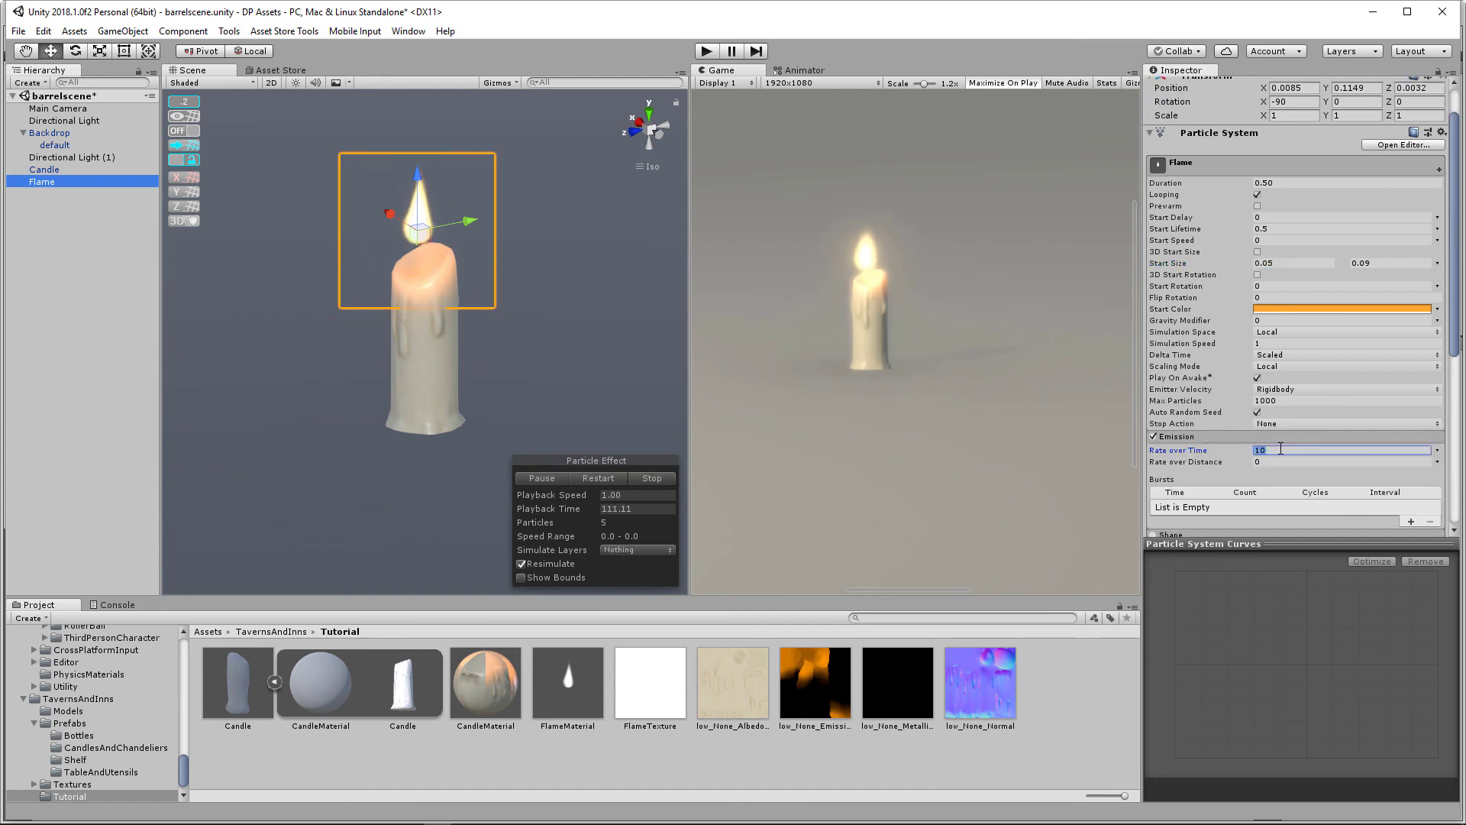
type("20")
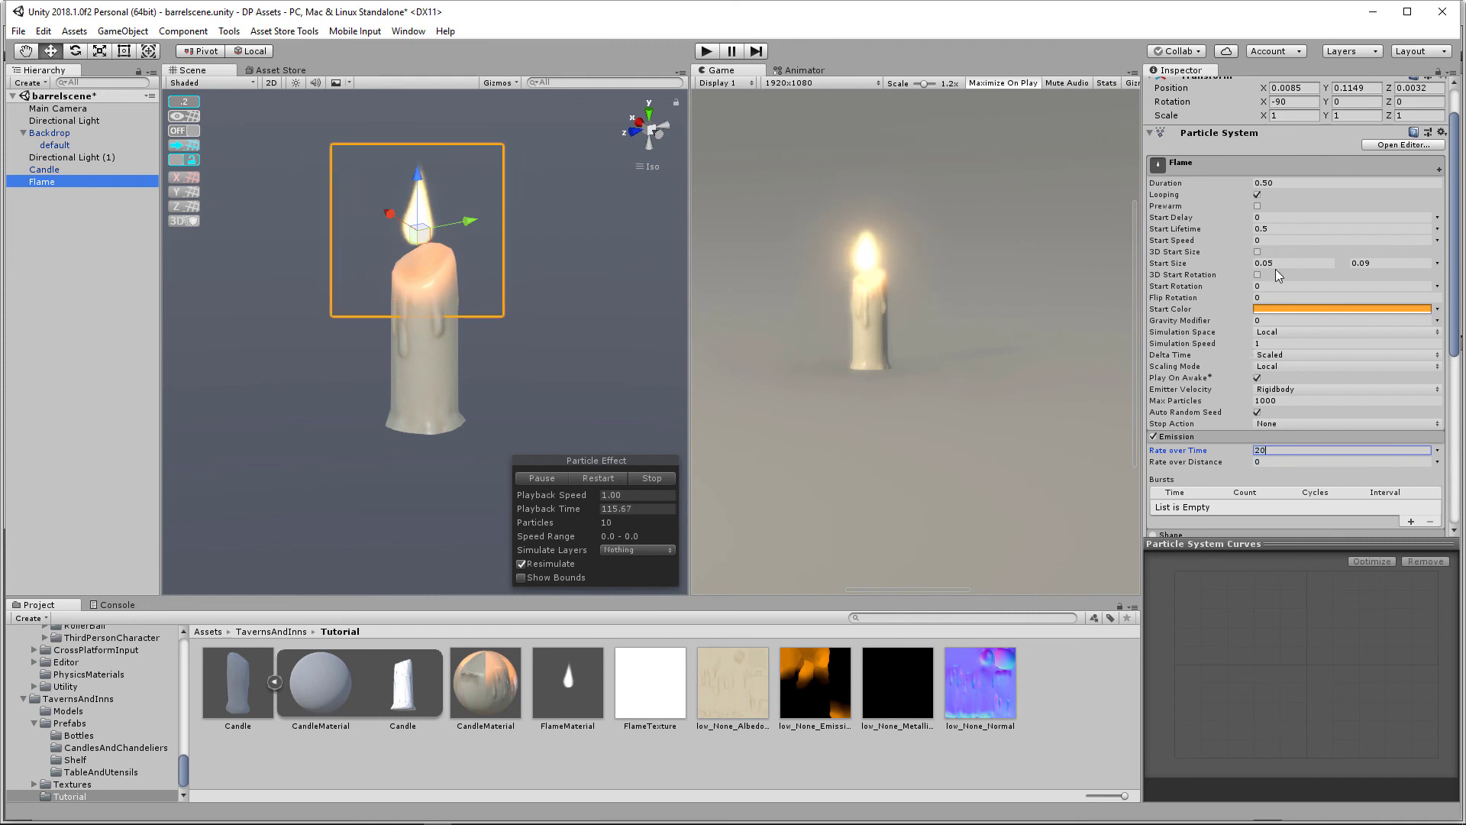
left_click(1276, 228)
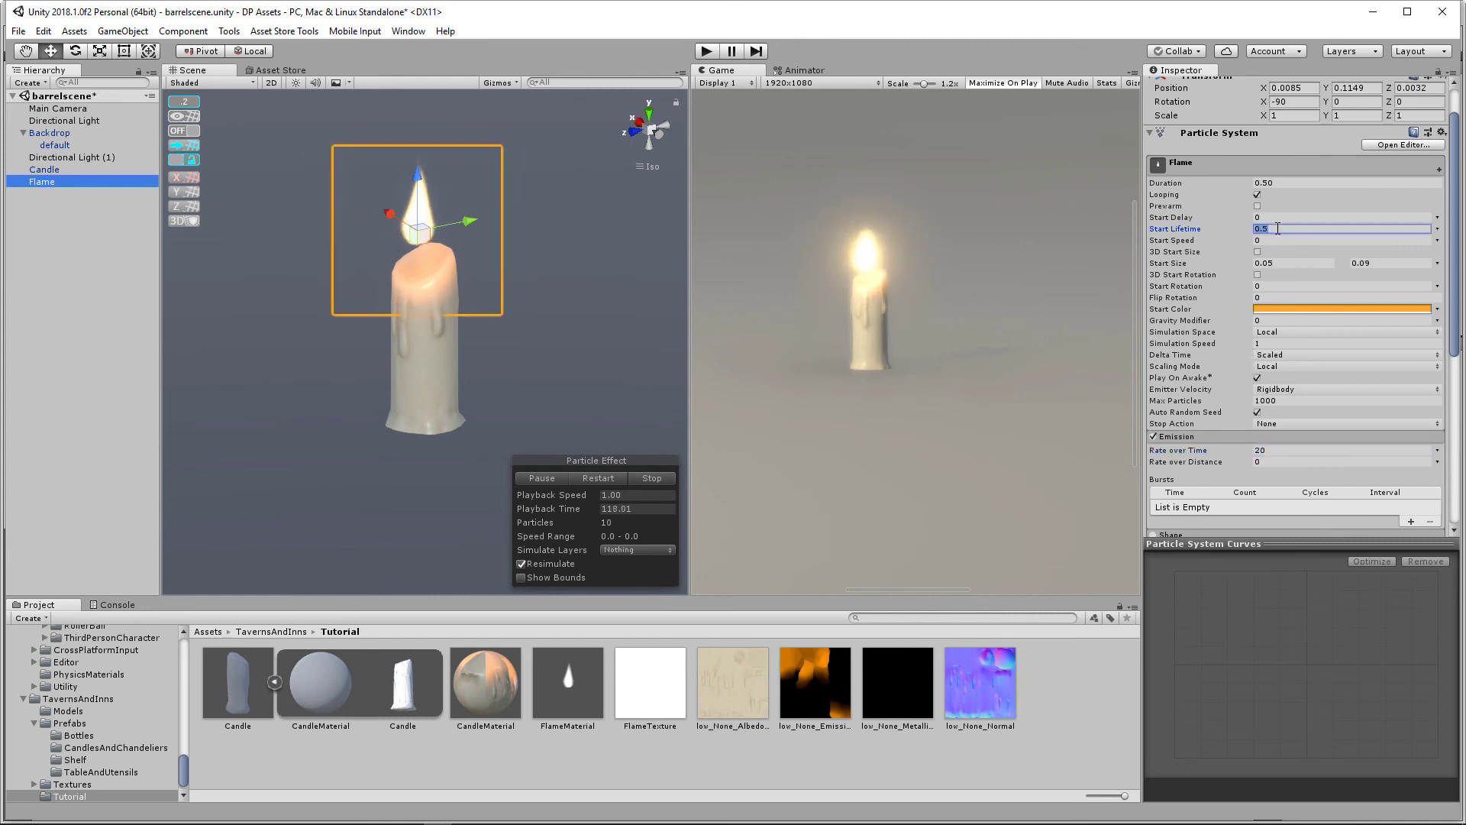
type(".2")
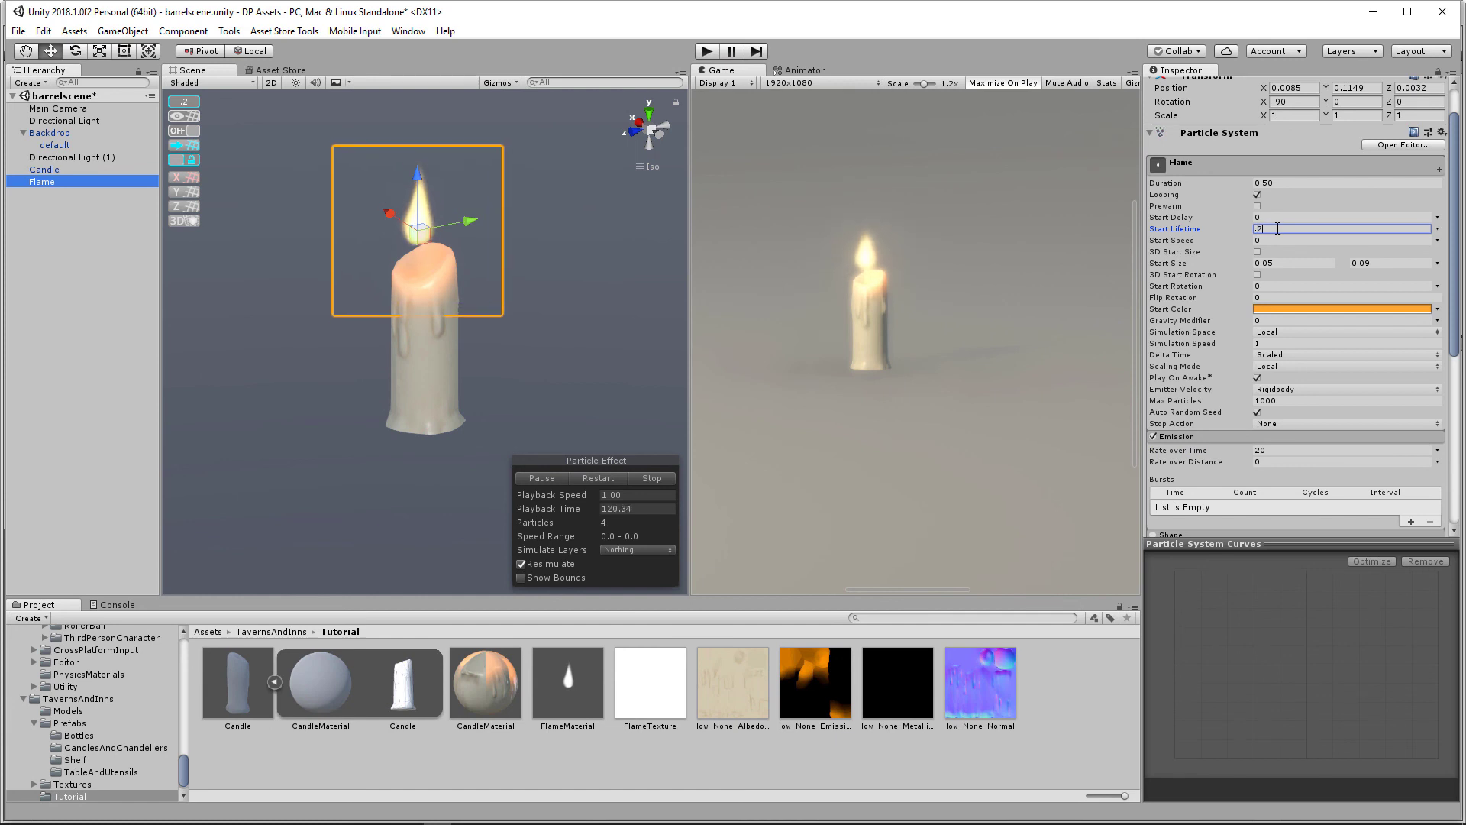
Step: Make the Flame's start rotation random between two constants, -4 and 4
scroll(1231, 329, "down", 3)
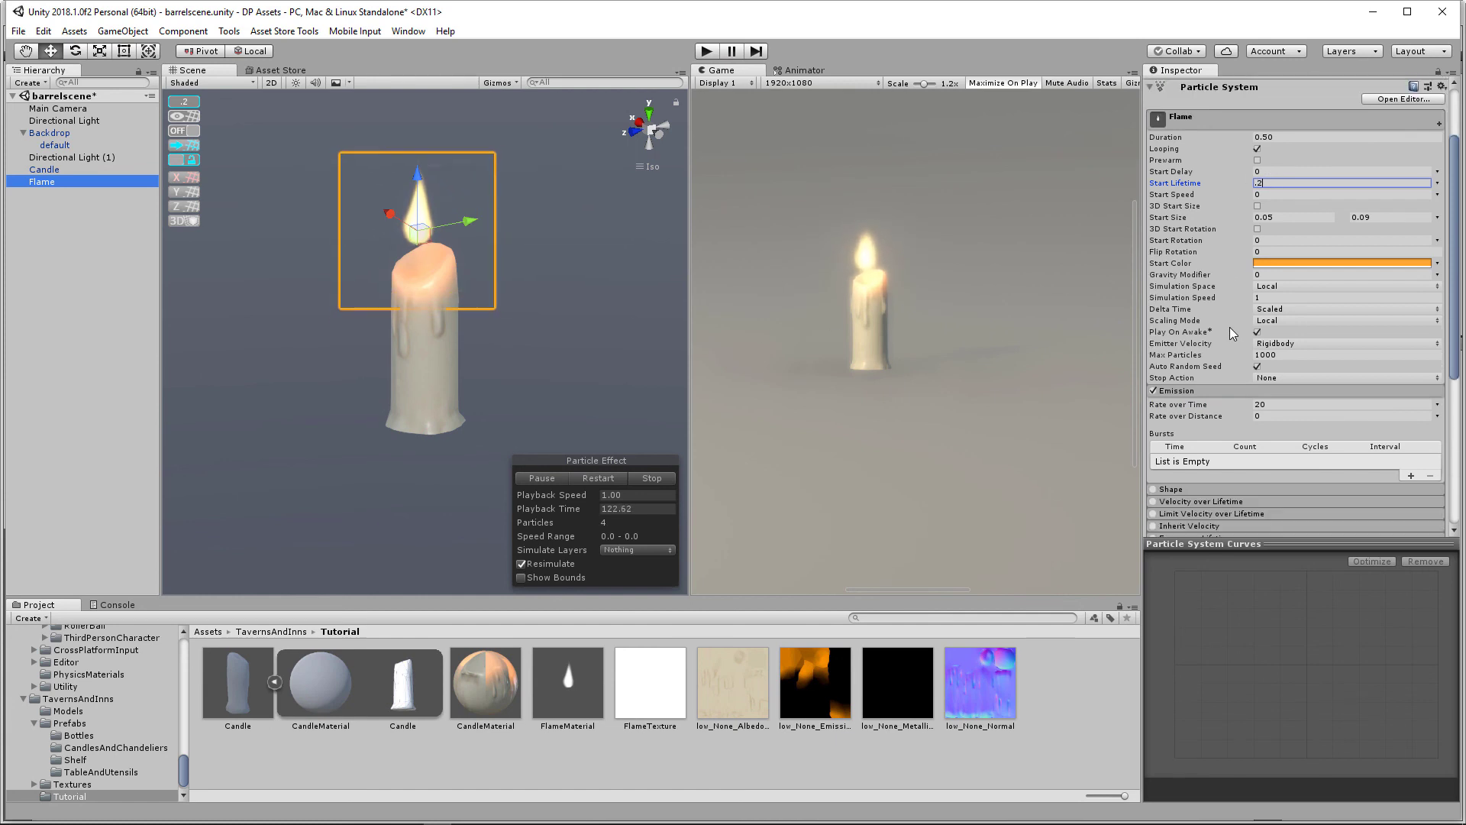
scroll(1230, 327, "down", 5)
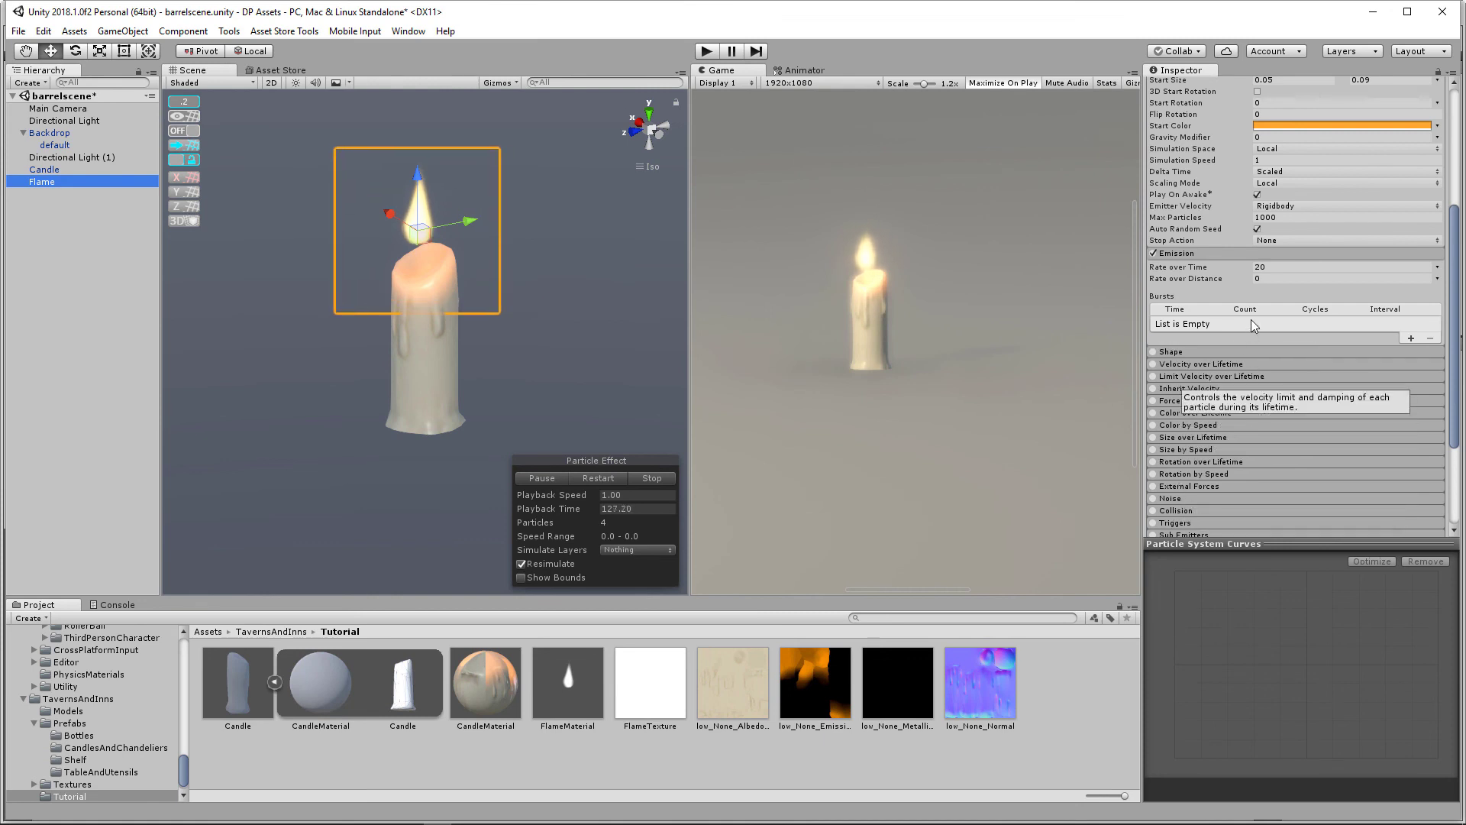
scroll(1253, 325, "up", 3)
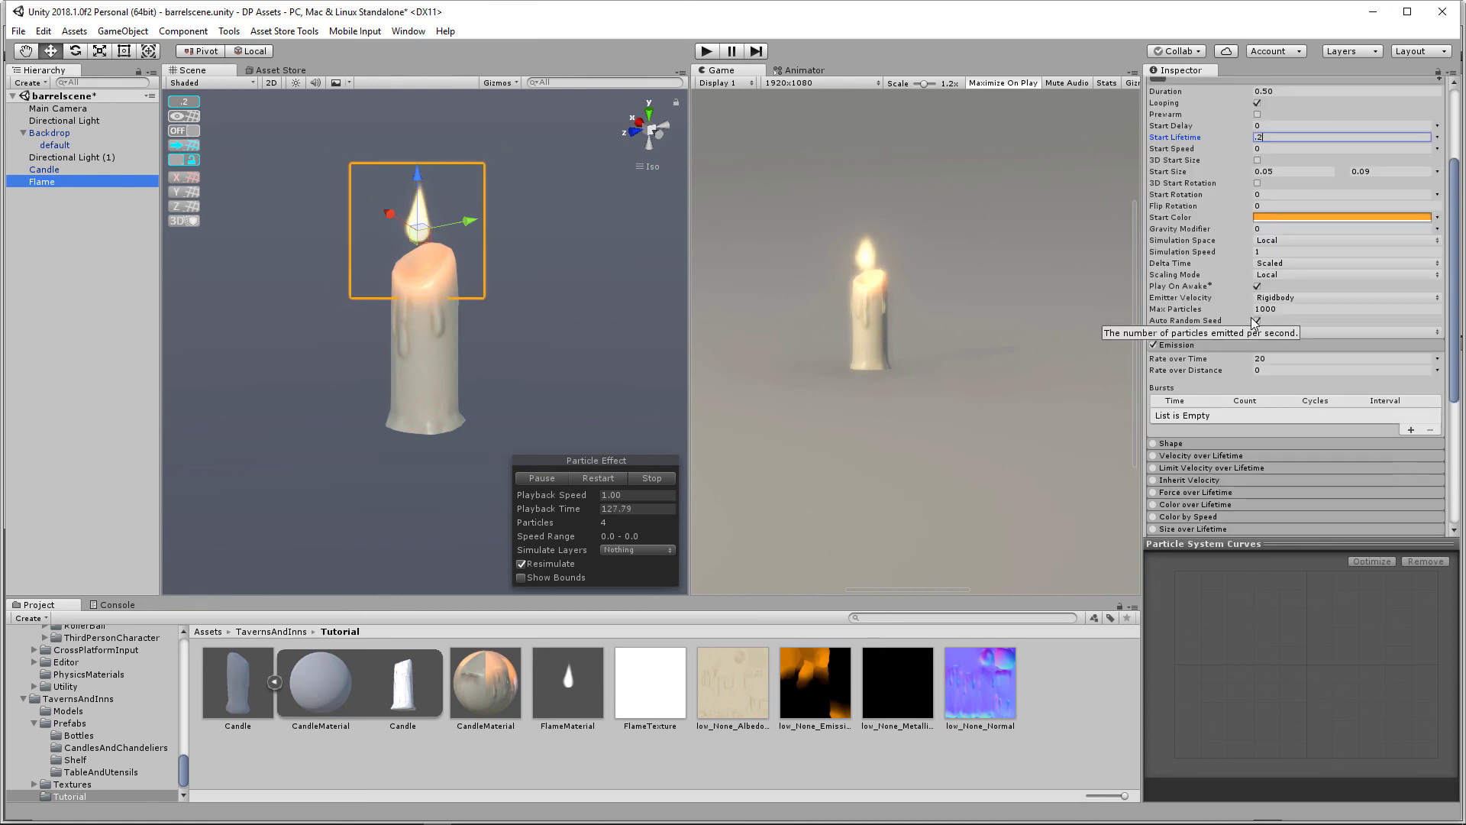
left_click(1439, 194)
left_click(1367, 243)
left_click(1285, 197)
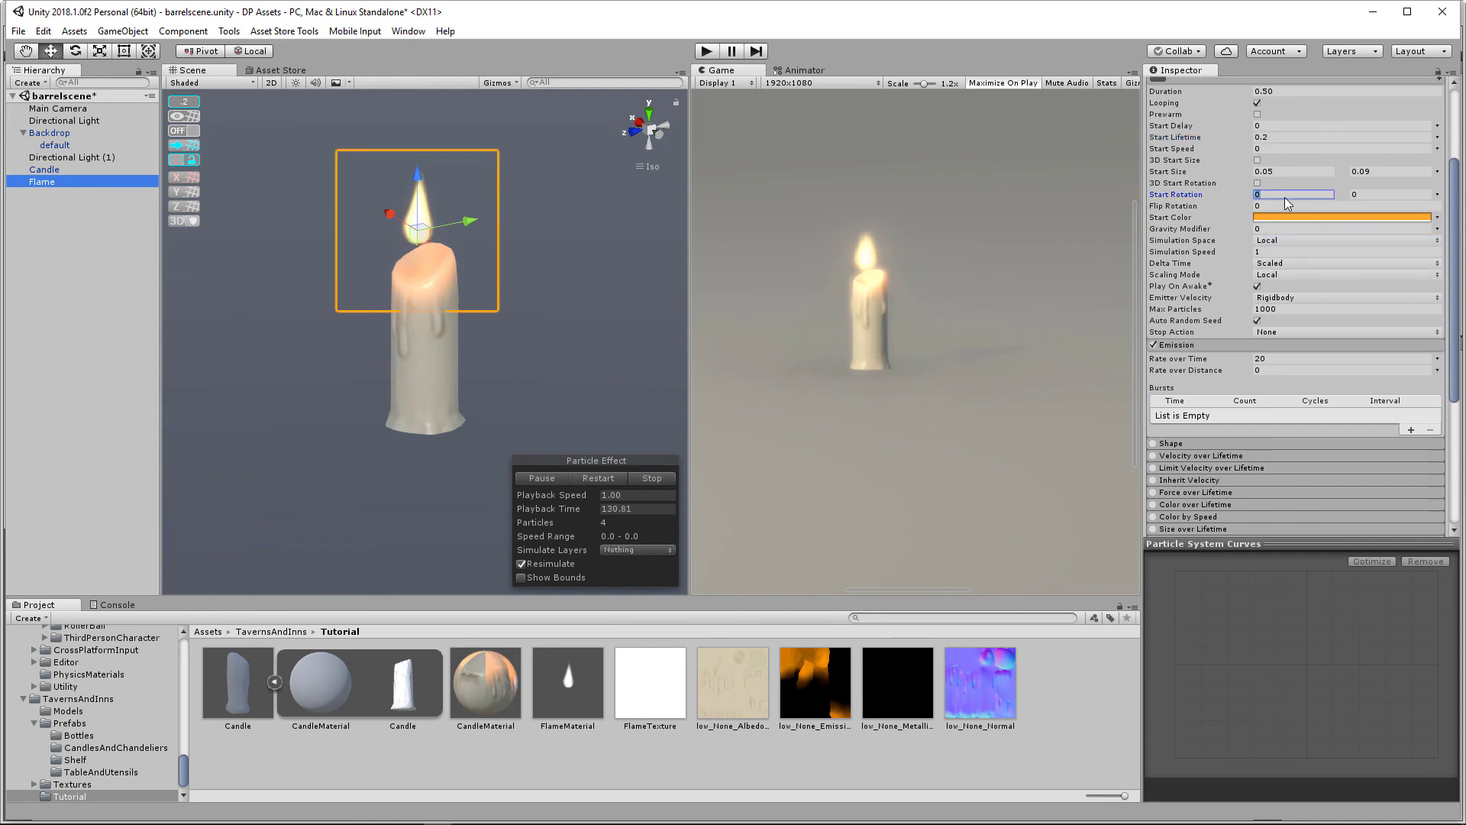
type("-4")
key("Tab")
type("4")
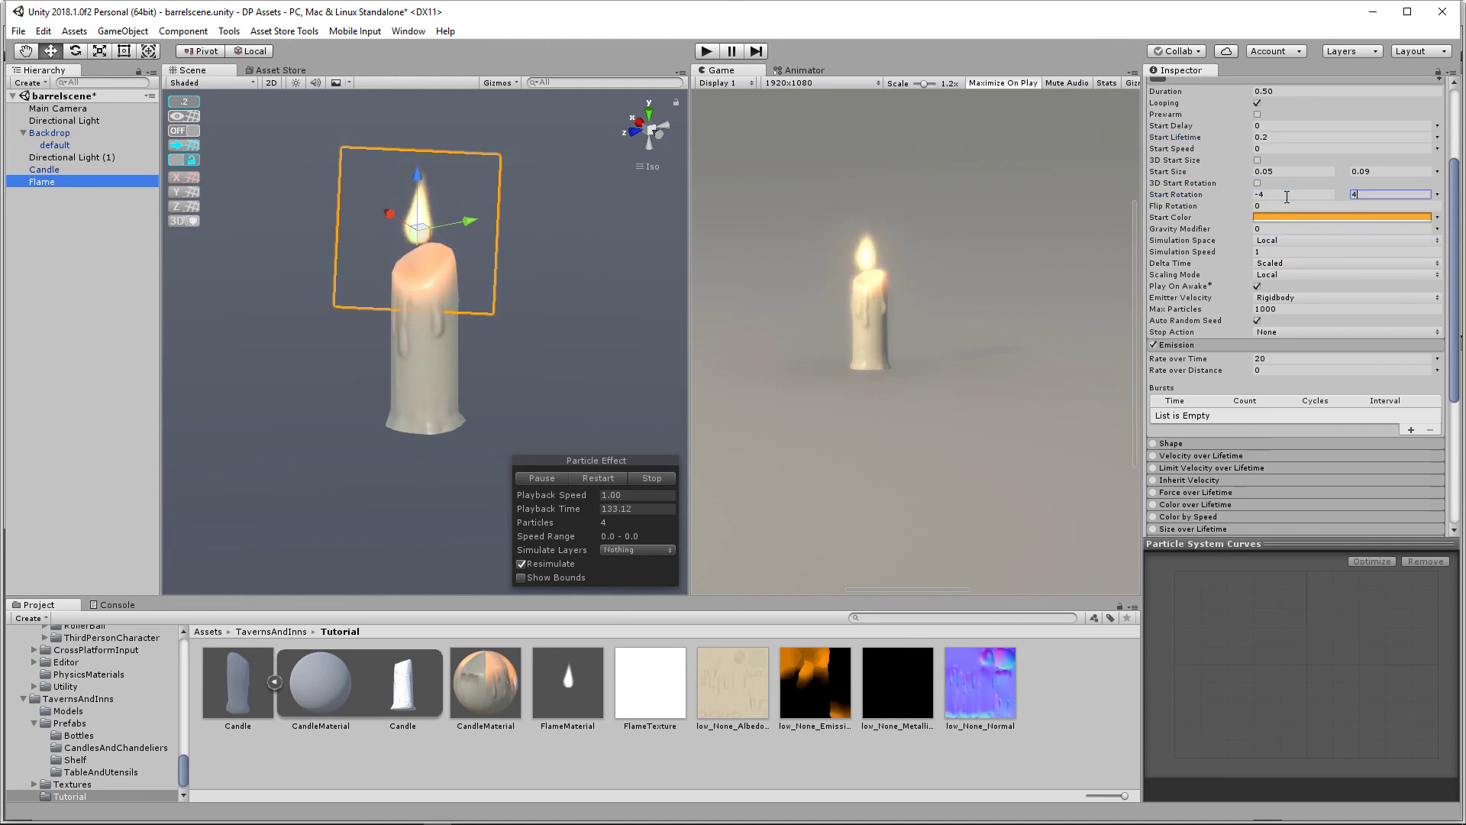
Step: Preview the flickering flame in play mode with the Game view scale at 1x, and stop playback
left_click(89, 358)
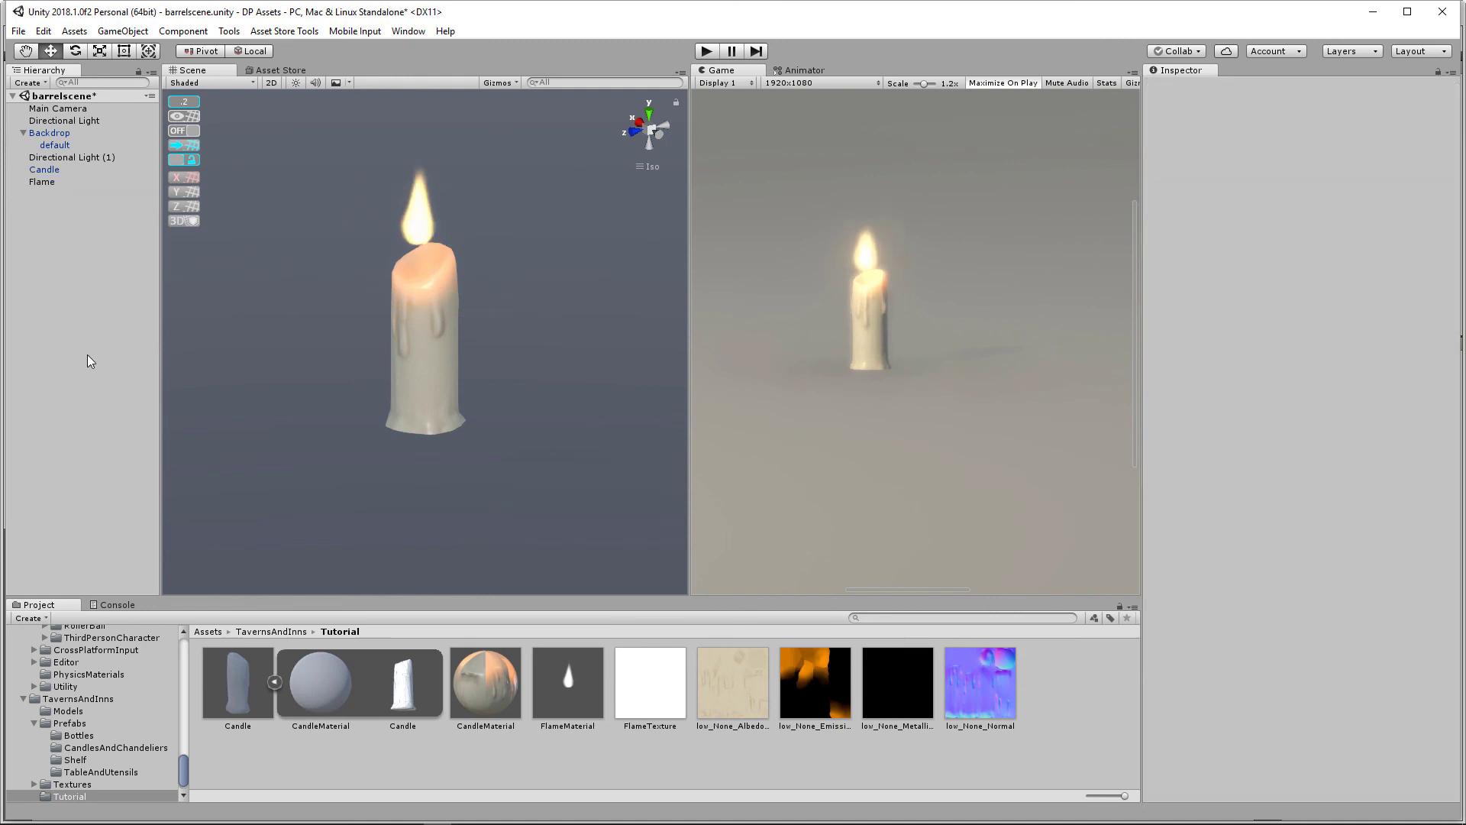
left_click(704, 51)
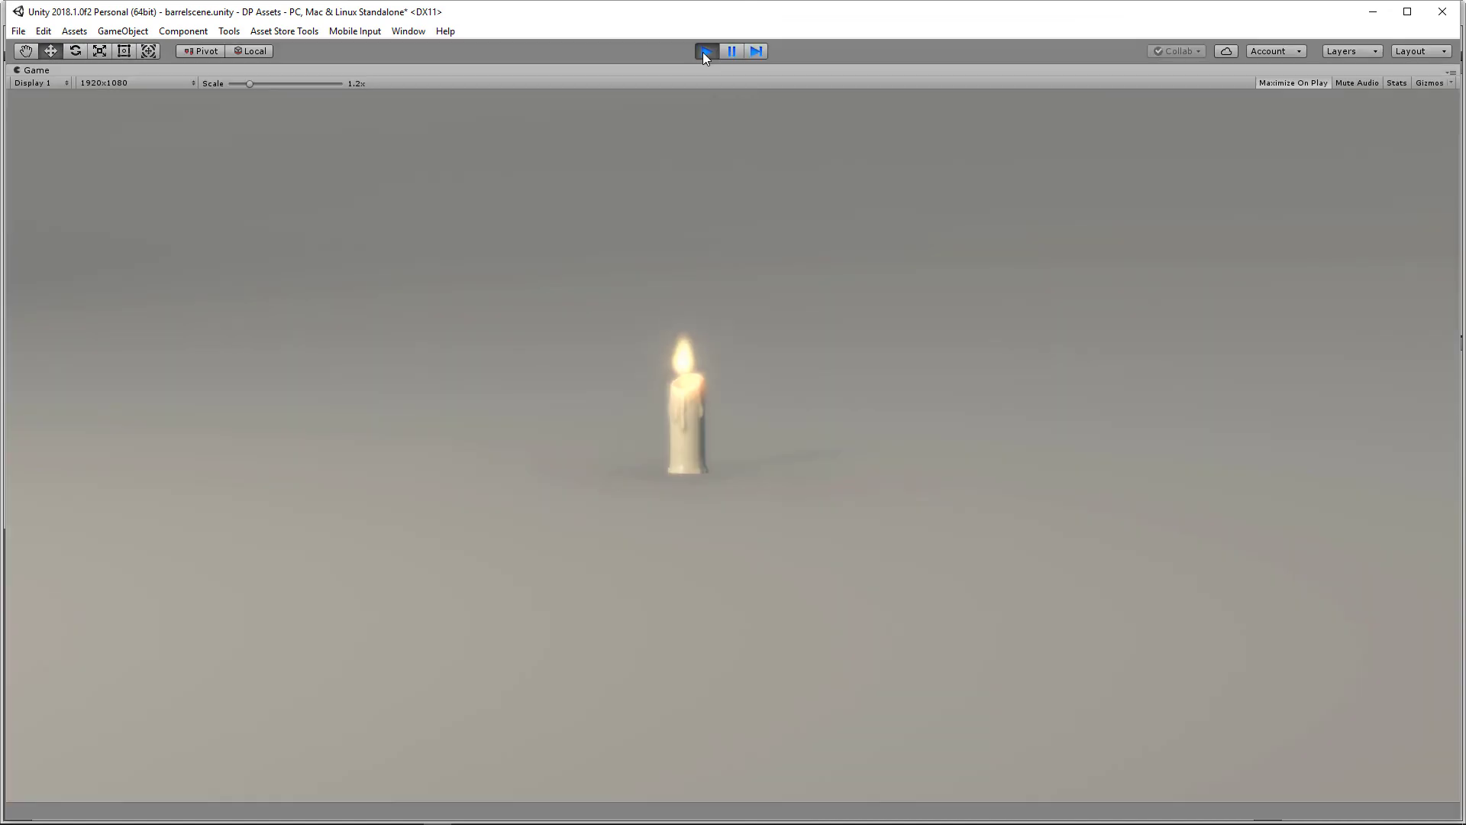
left_click_drag(252, 89, 239, 87)
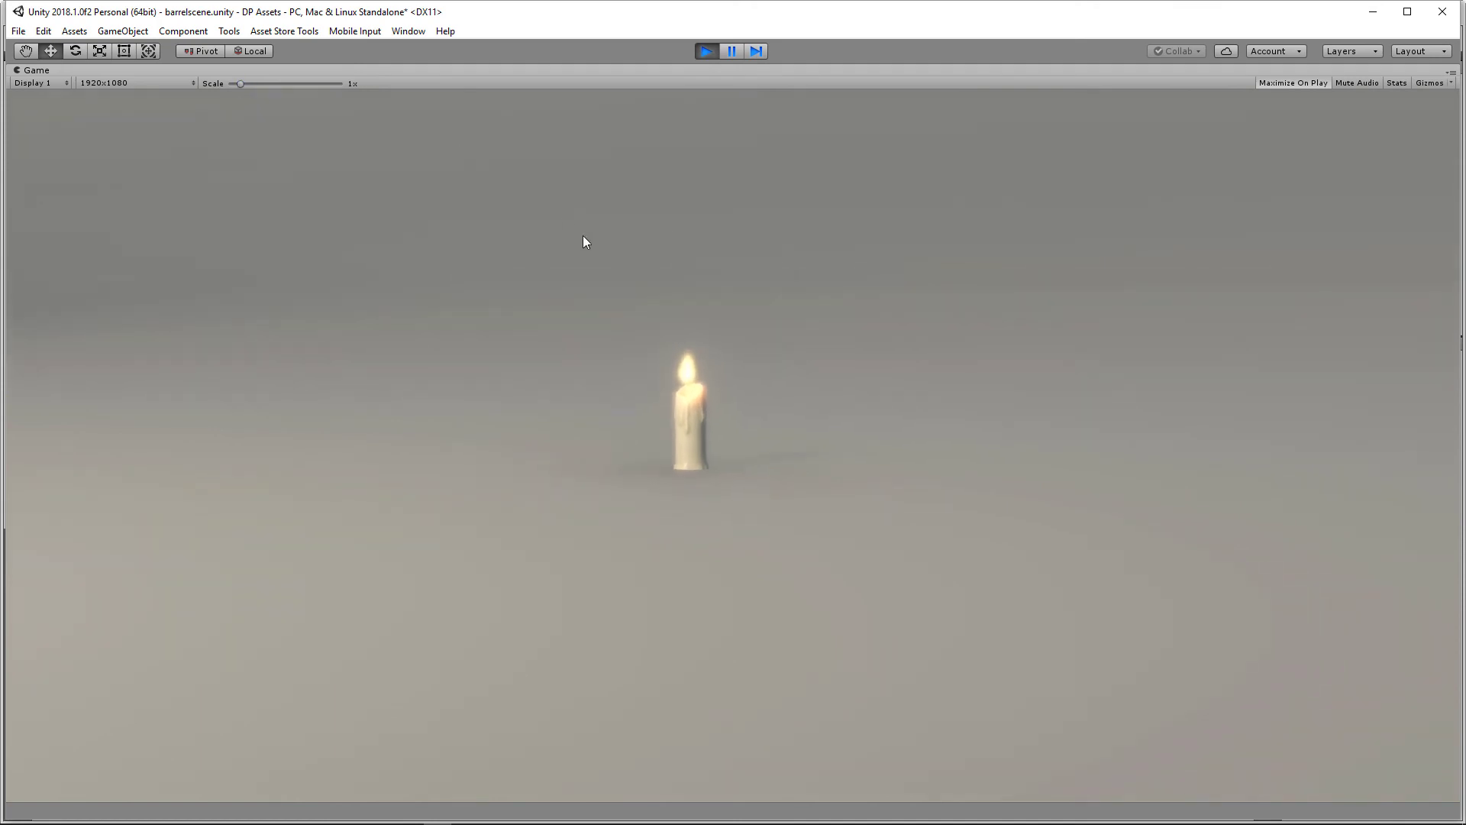
left_click(705, 52)
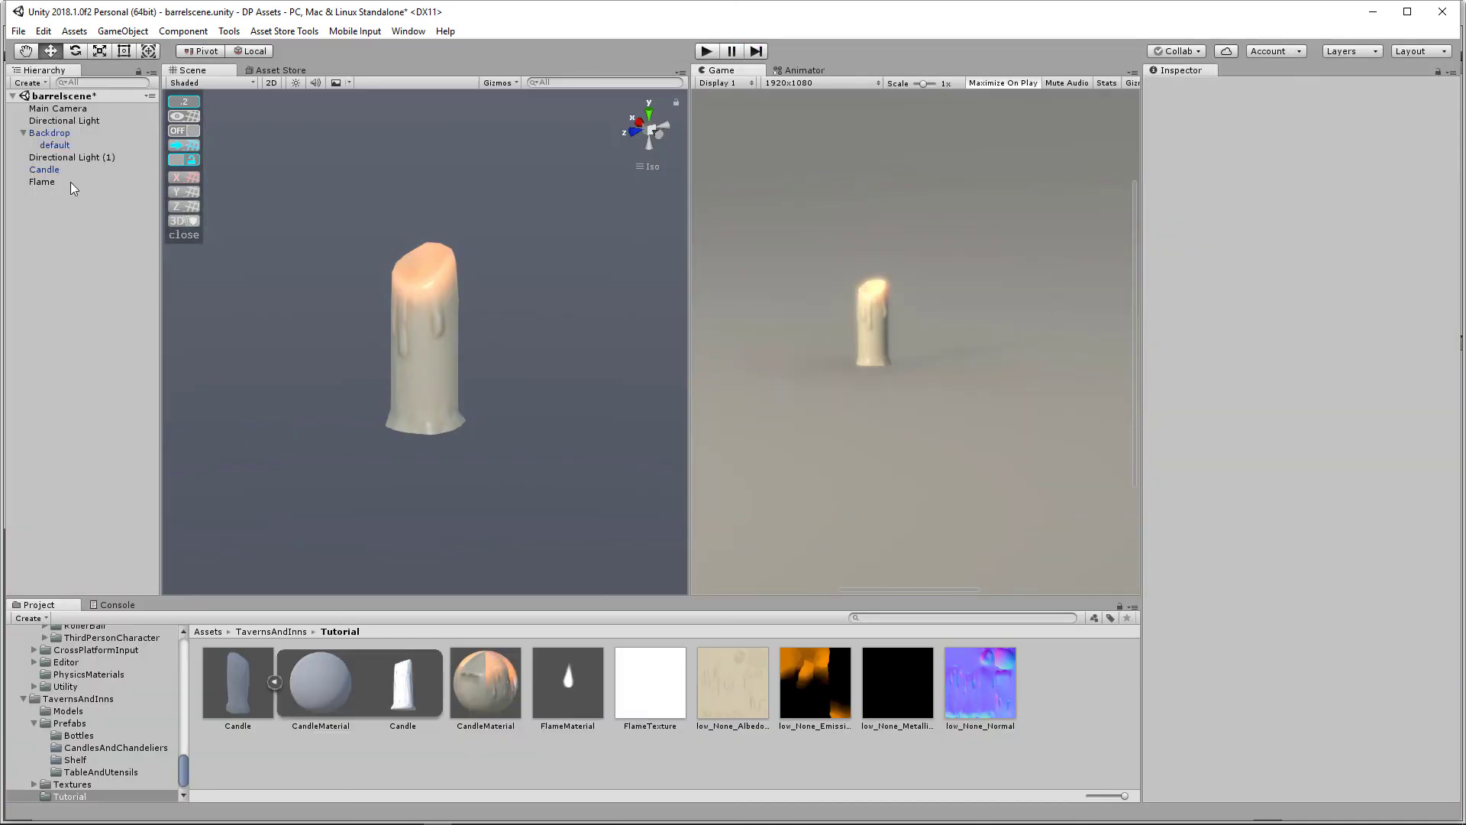
Step: Reduce the Flame's emission rate over time to 10
left_click(82, 182)
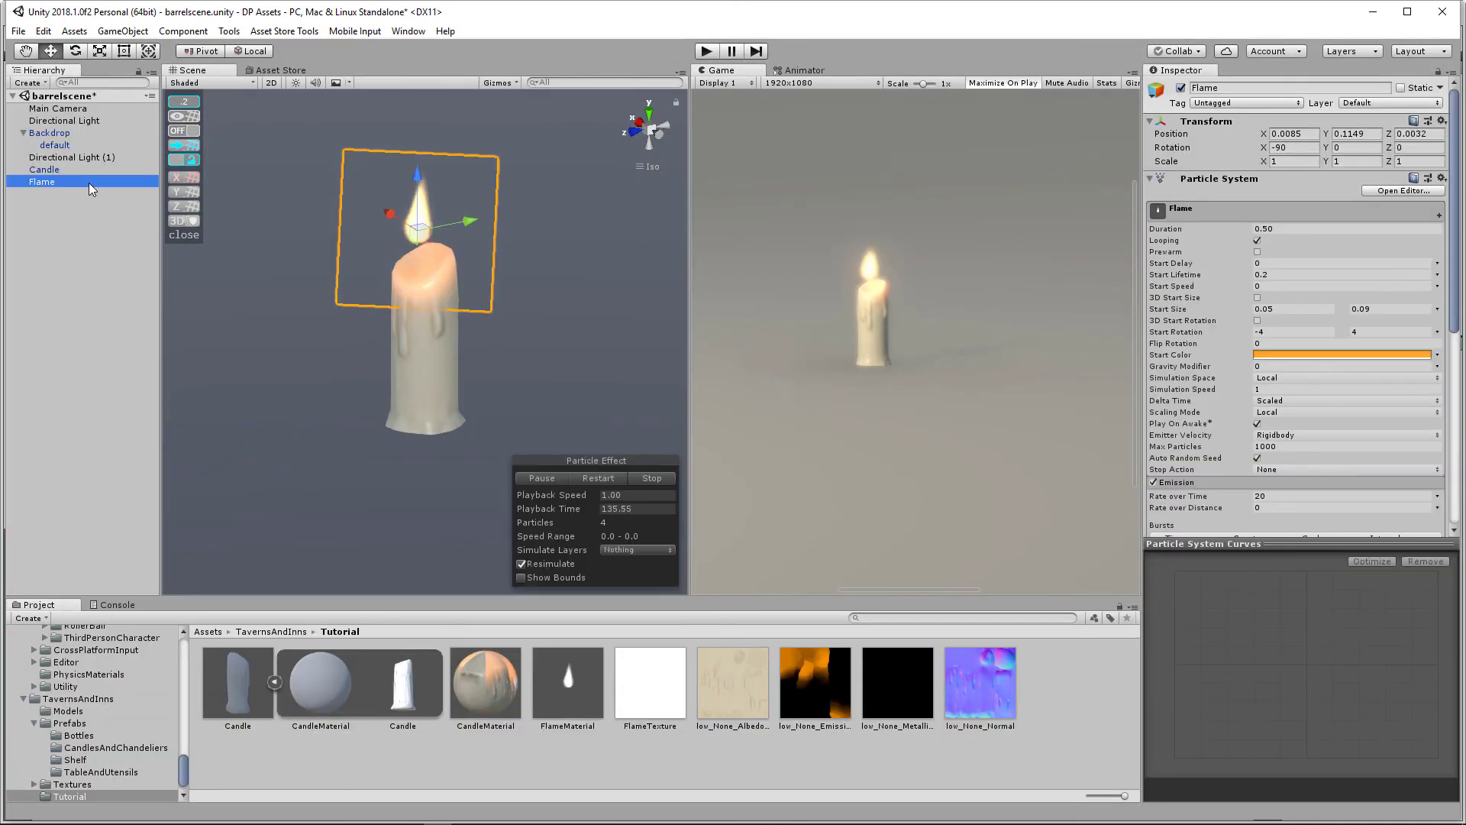
scroll(1344, 374, "down", 3)
left_click(1305, 404)
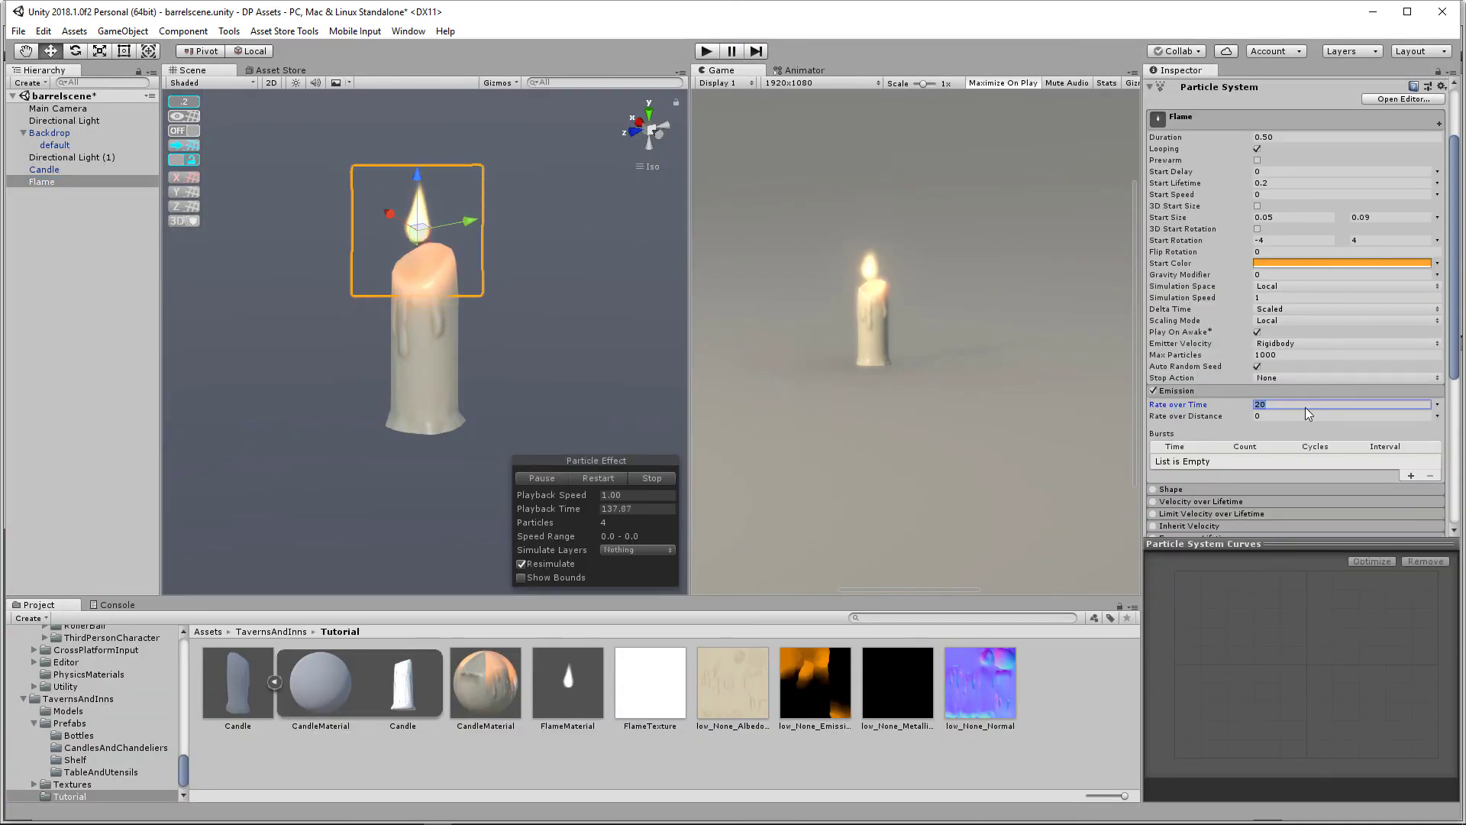
type("10")
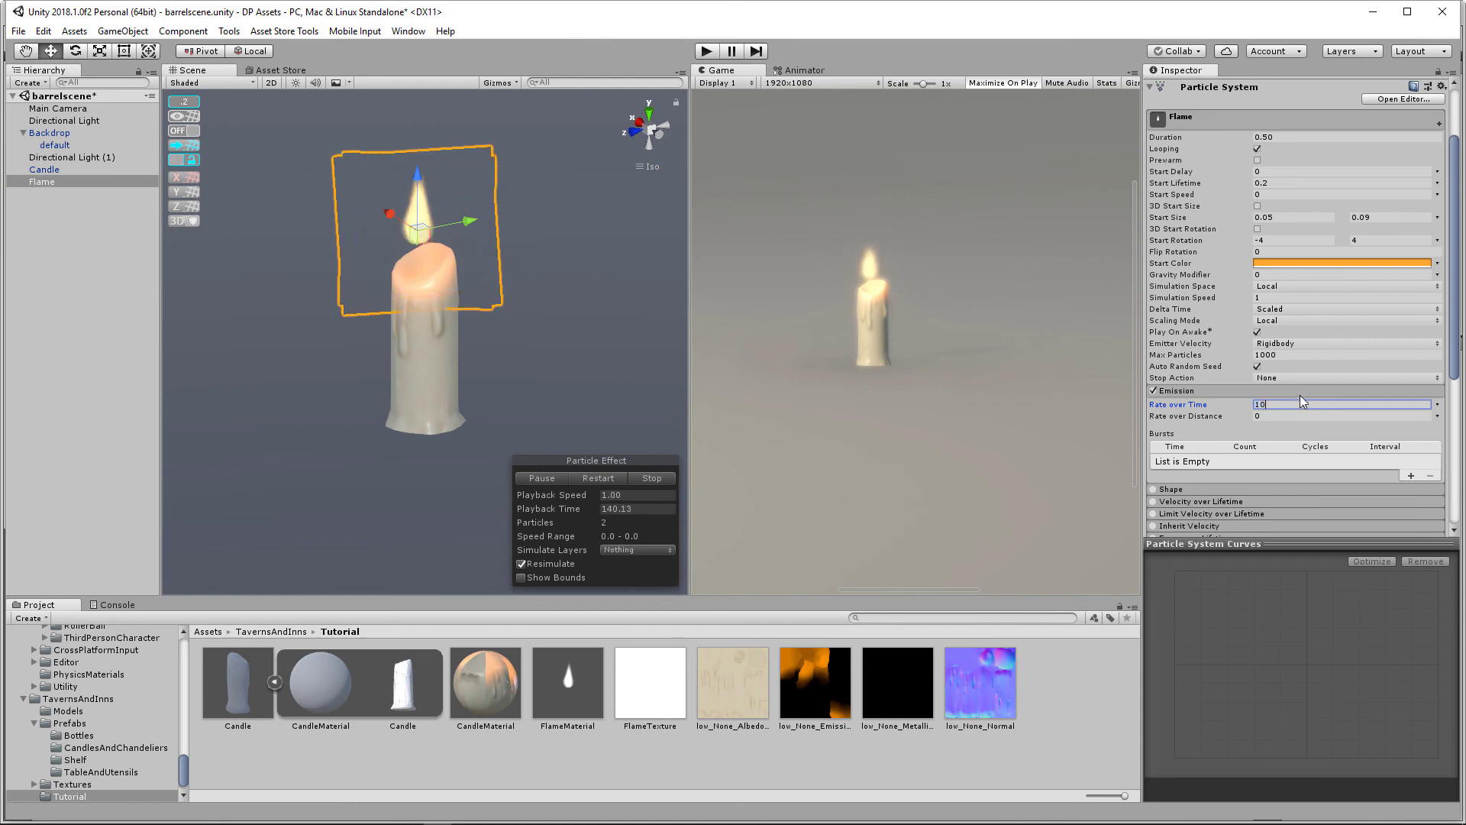
Step: Widen the Flame's random start rotation range to -8 and 8
scroll(1299, 395, "up", 2)
left_click(1285, 286)
type("-8")
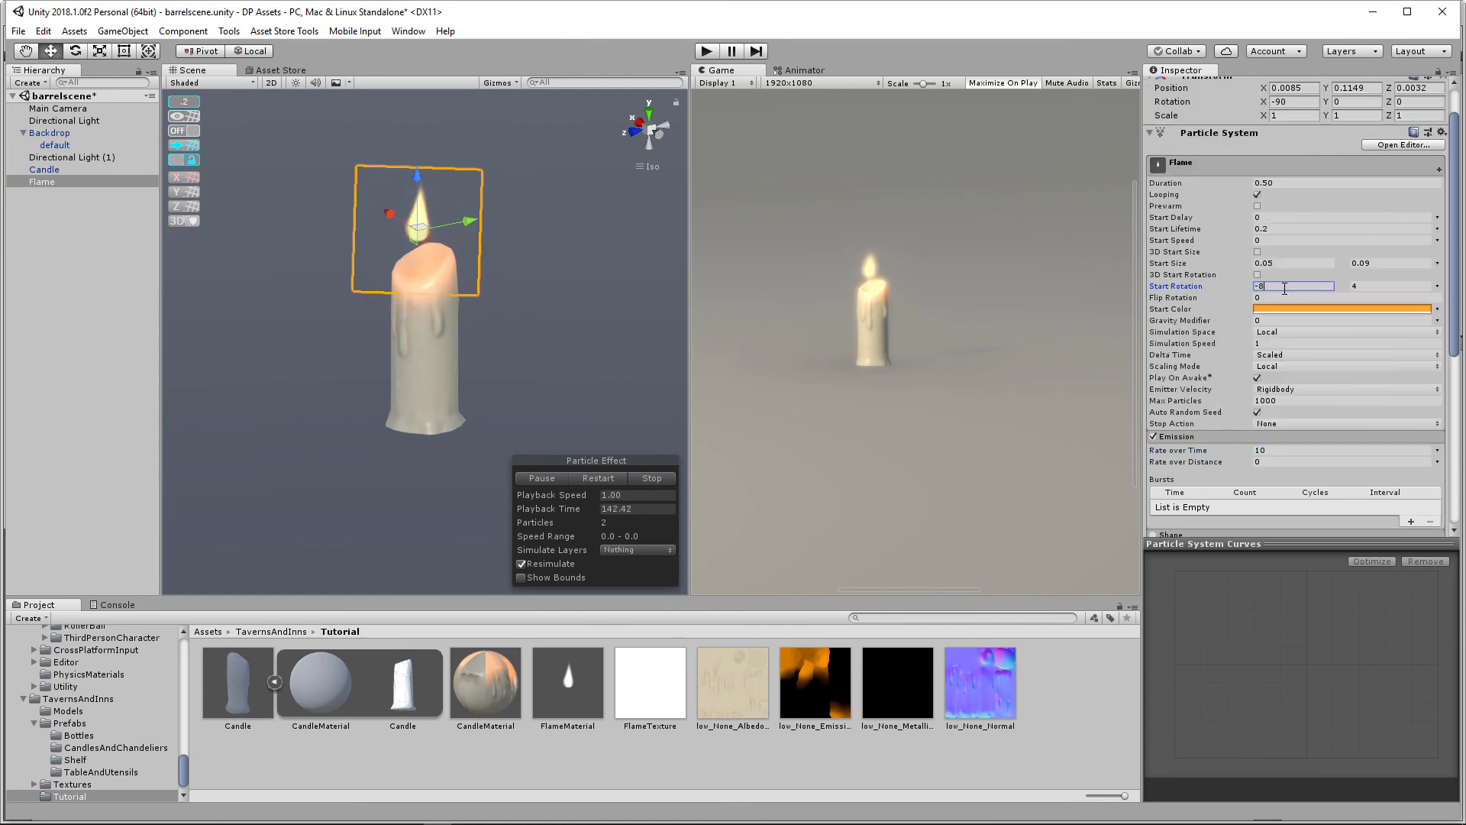
key("Tab")
type("8")
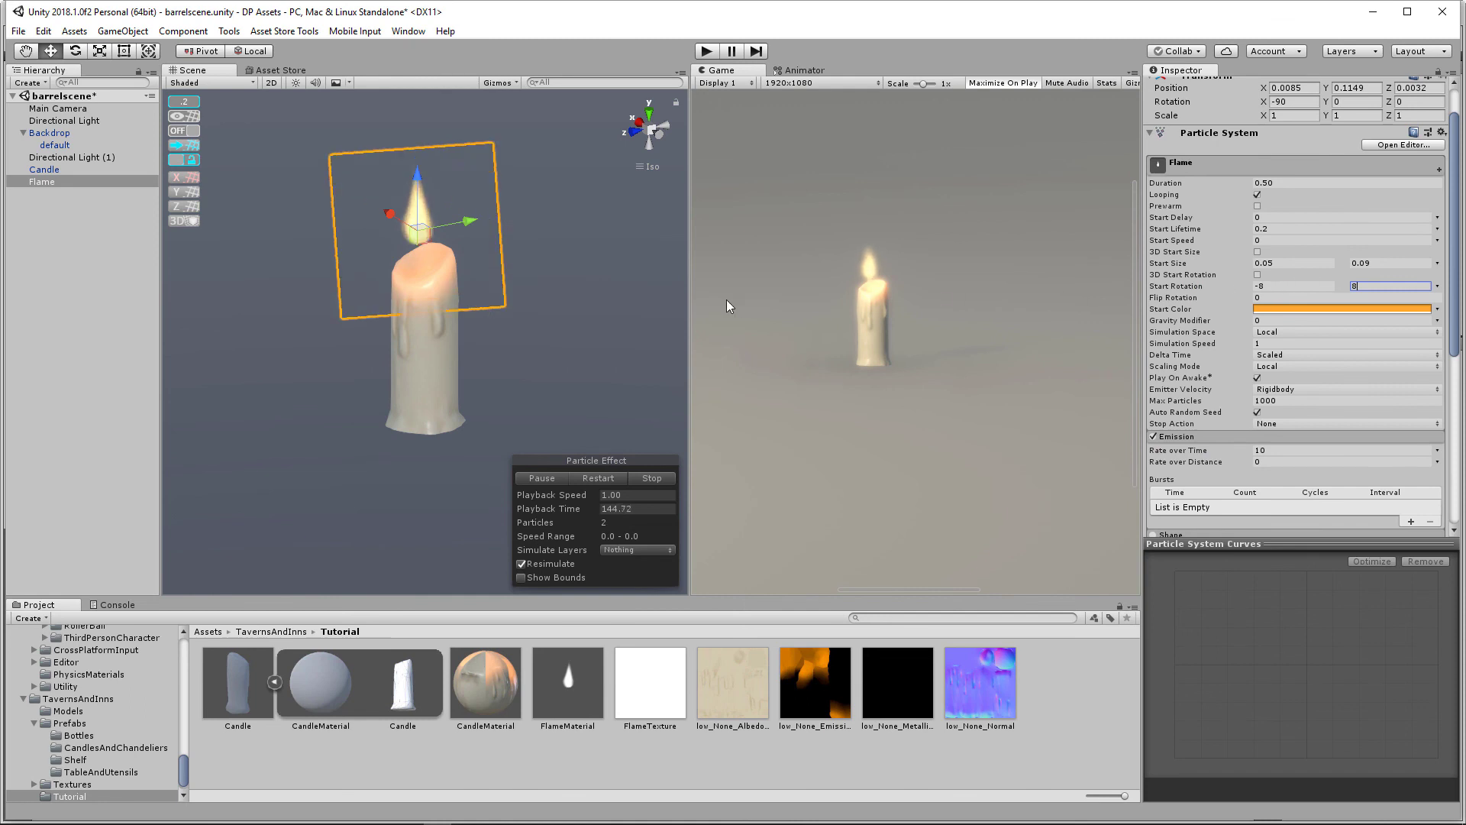
Step: Set the Flame's minimum start size to 0.03 and its emission rate over time to 25
left_click(1280, 262)
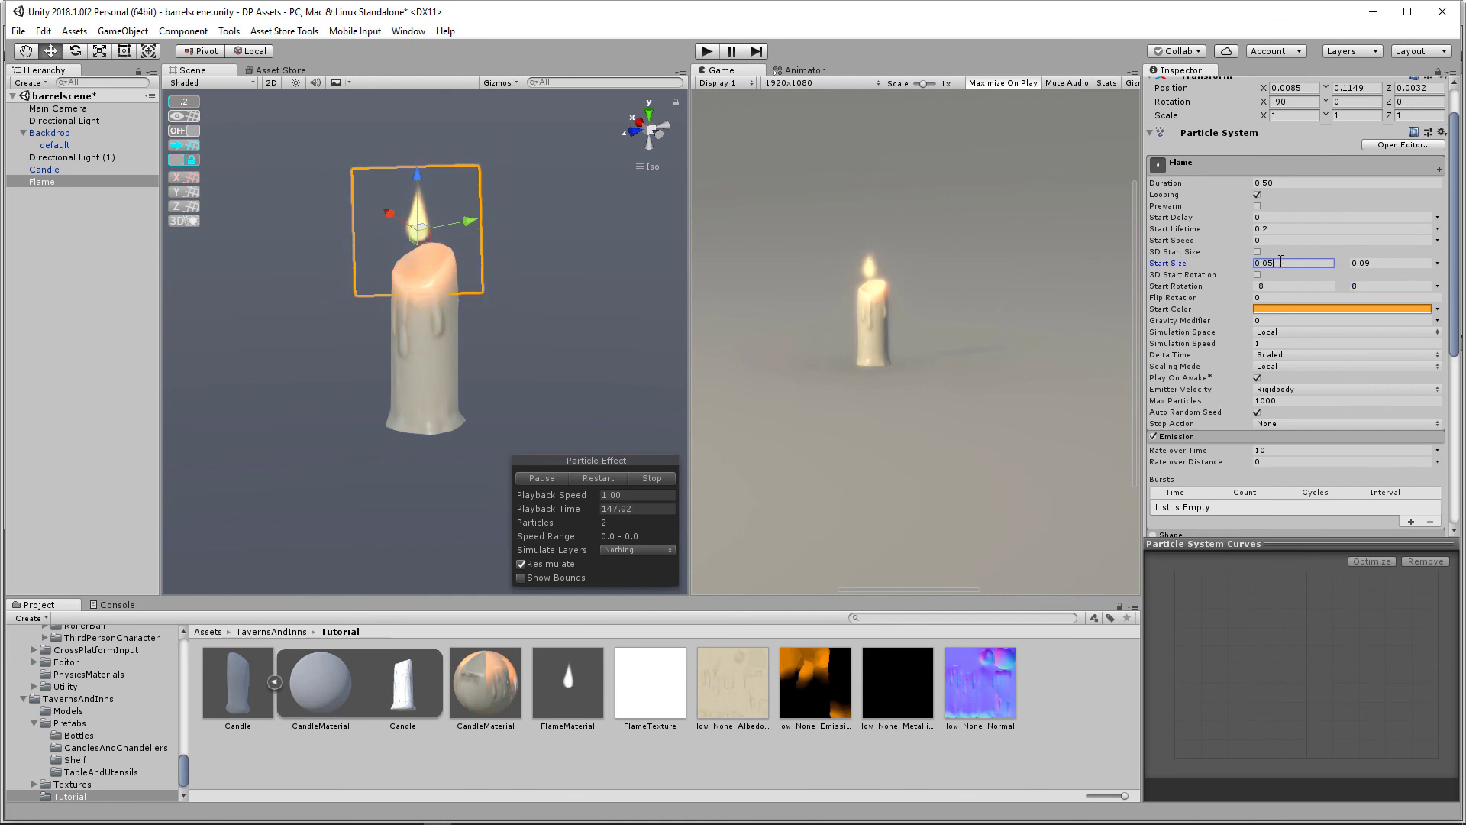
key("BackSpace")
type("3")
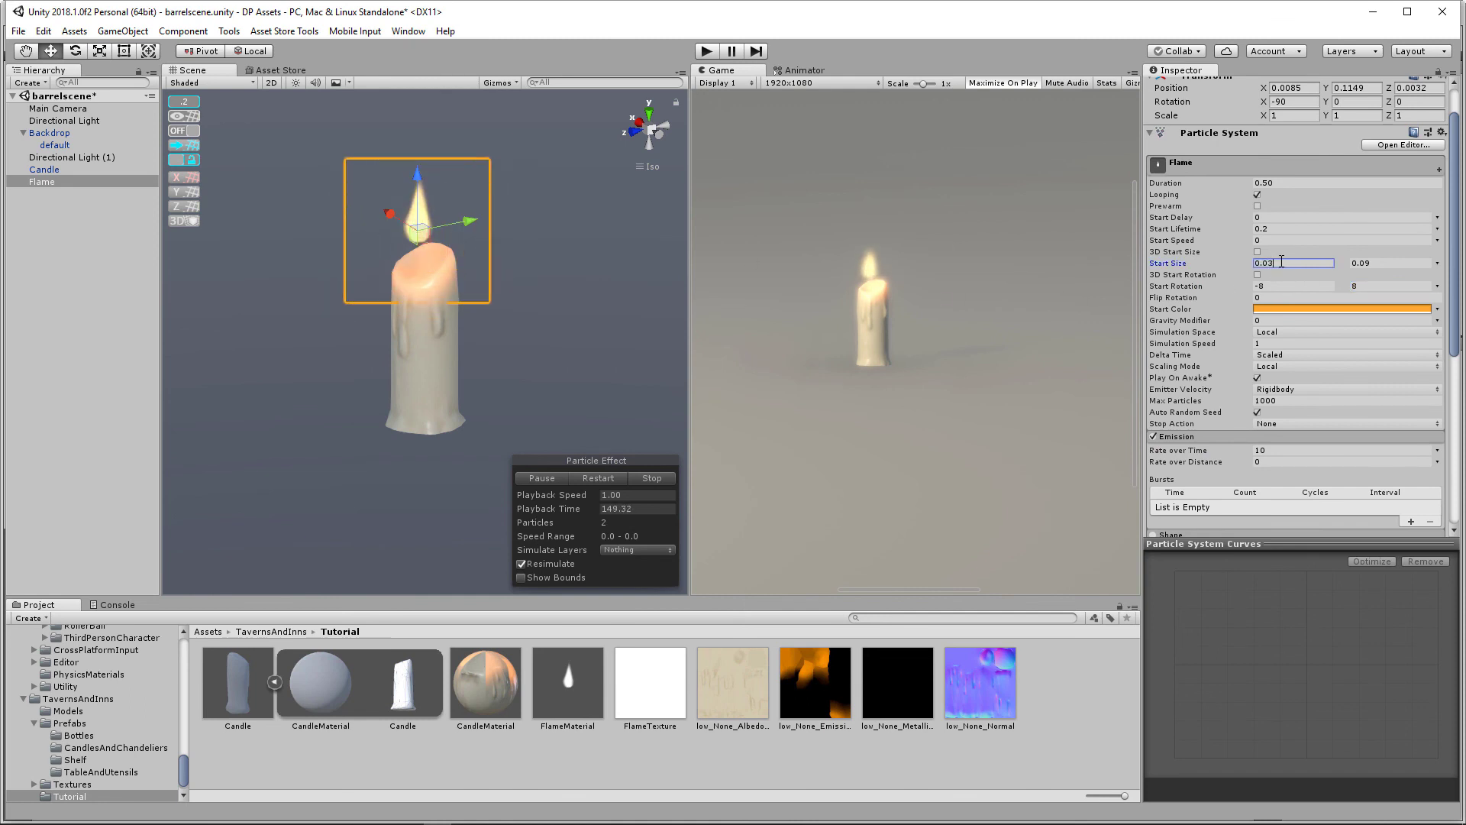
left_click(1272, 451)
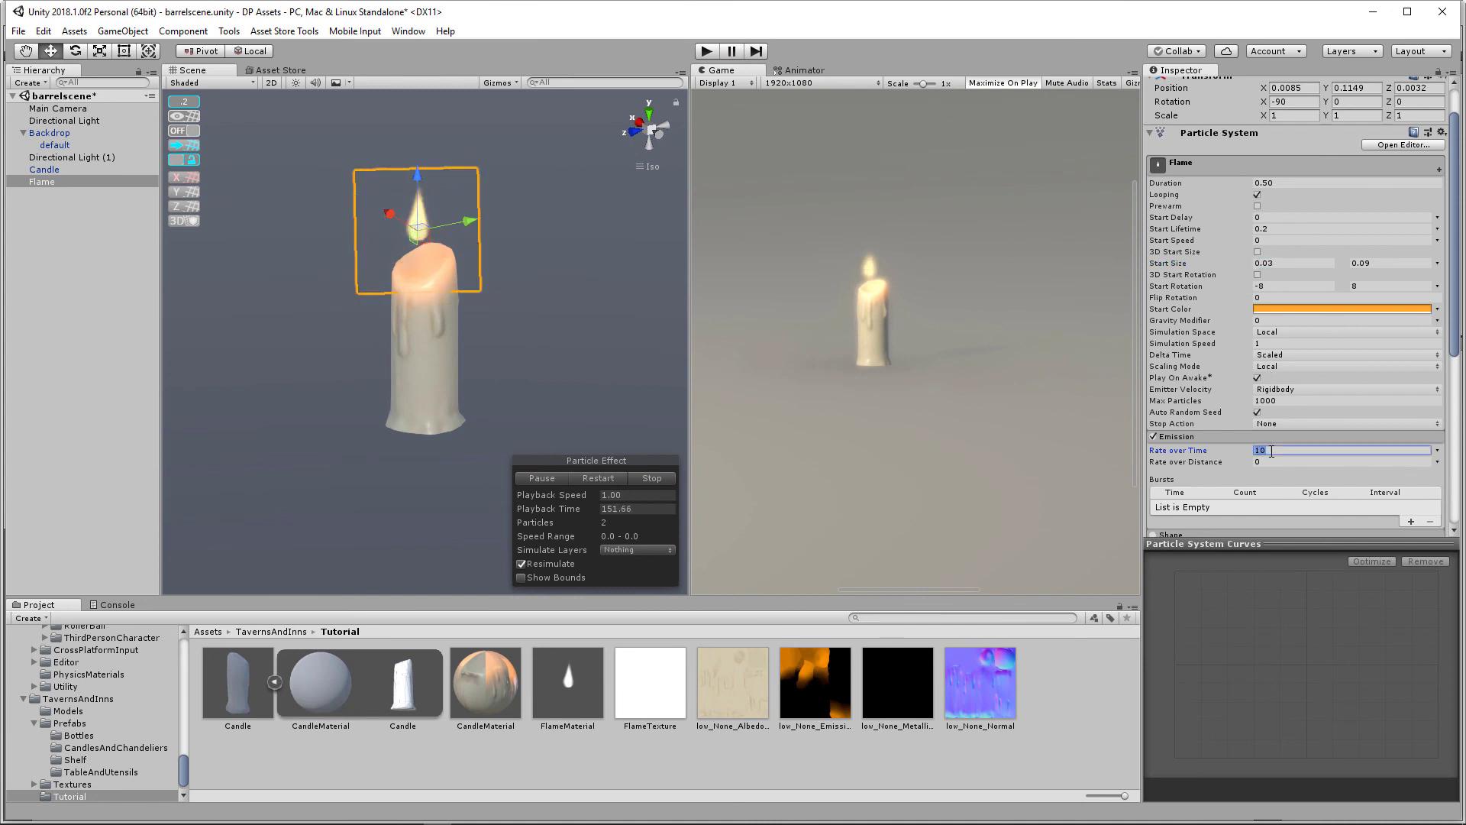
type("25")
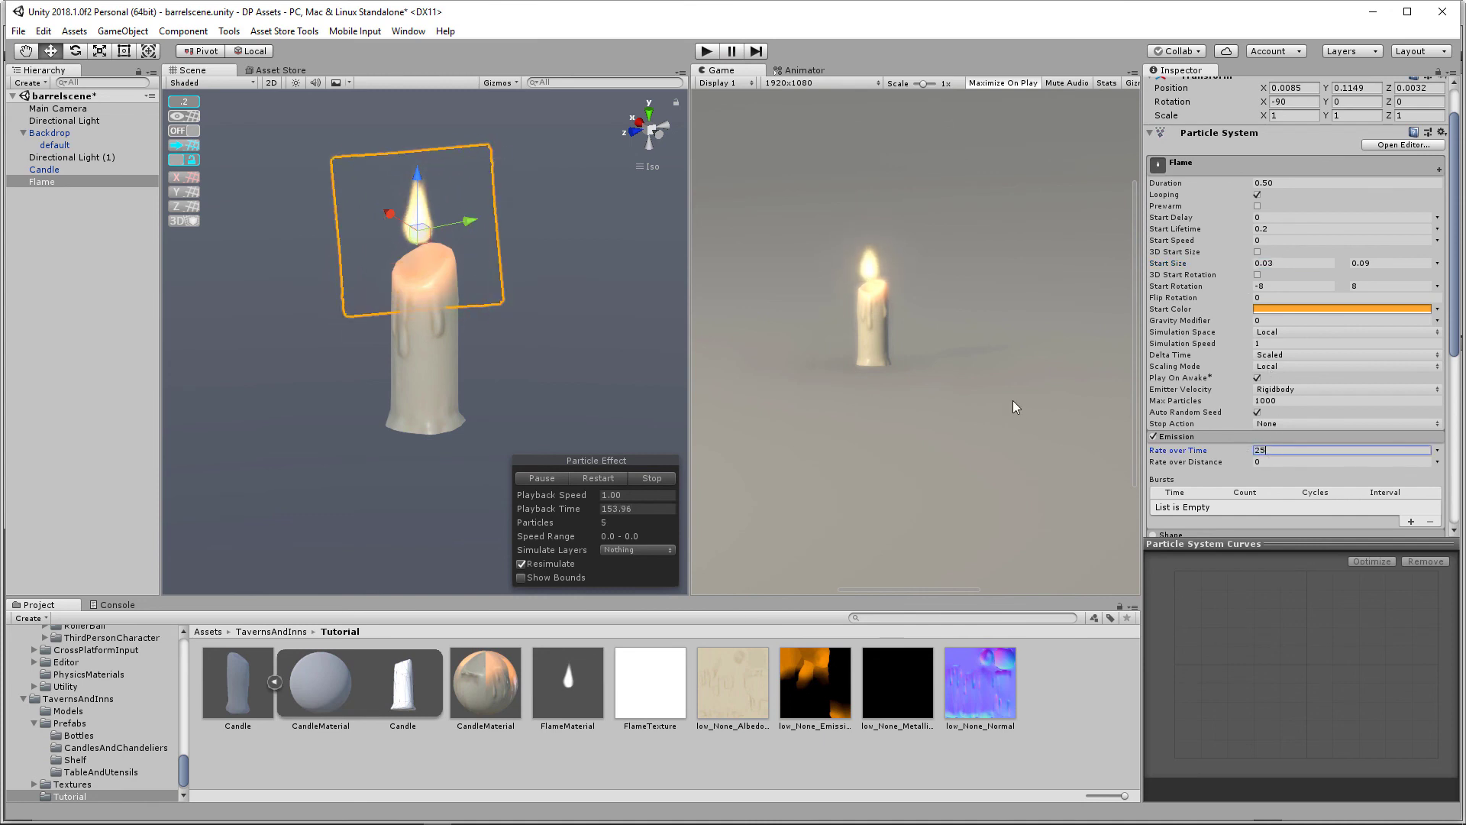
Step: Lower the Flame onto the candle's top, to about X 0.006 and Y 0.1016, and check it without the selection outline
left_click_drag(420, 173, 418, 196)
left_click_drag(305, 342, 383, 250, "alt")
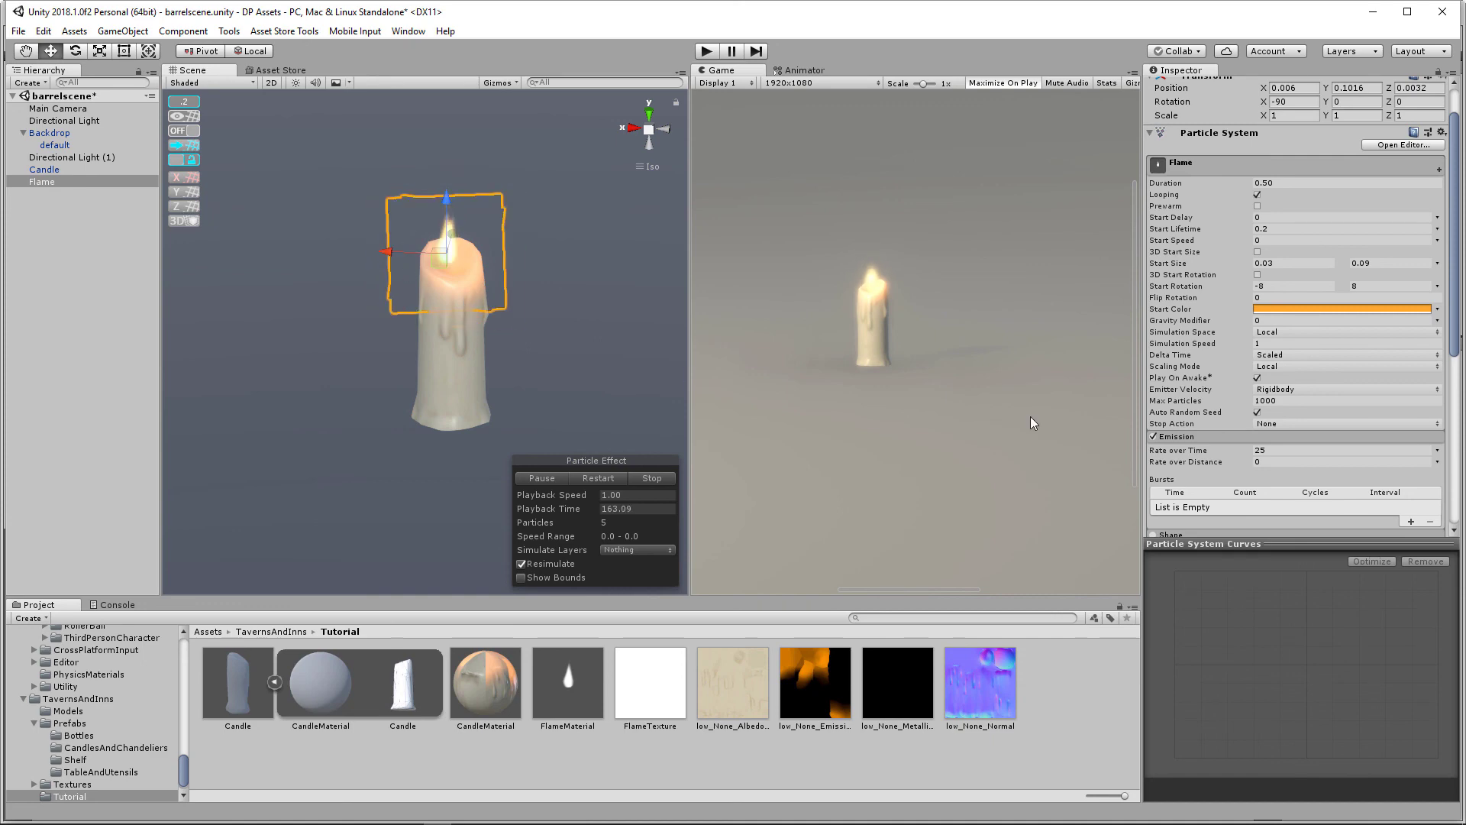
scroll(1318, 434, "down", 5)
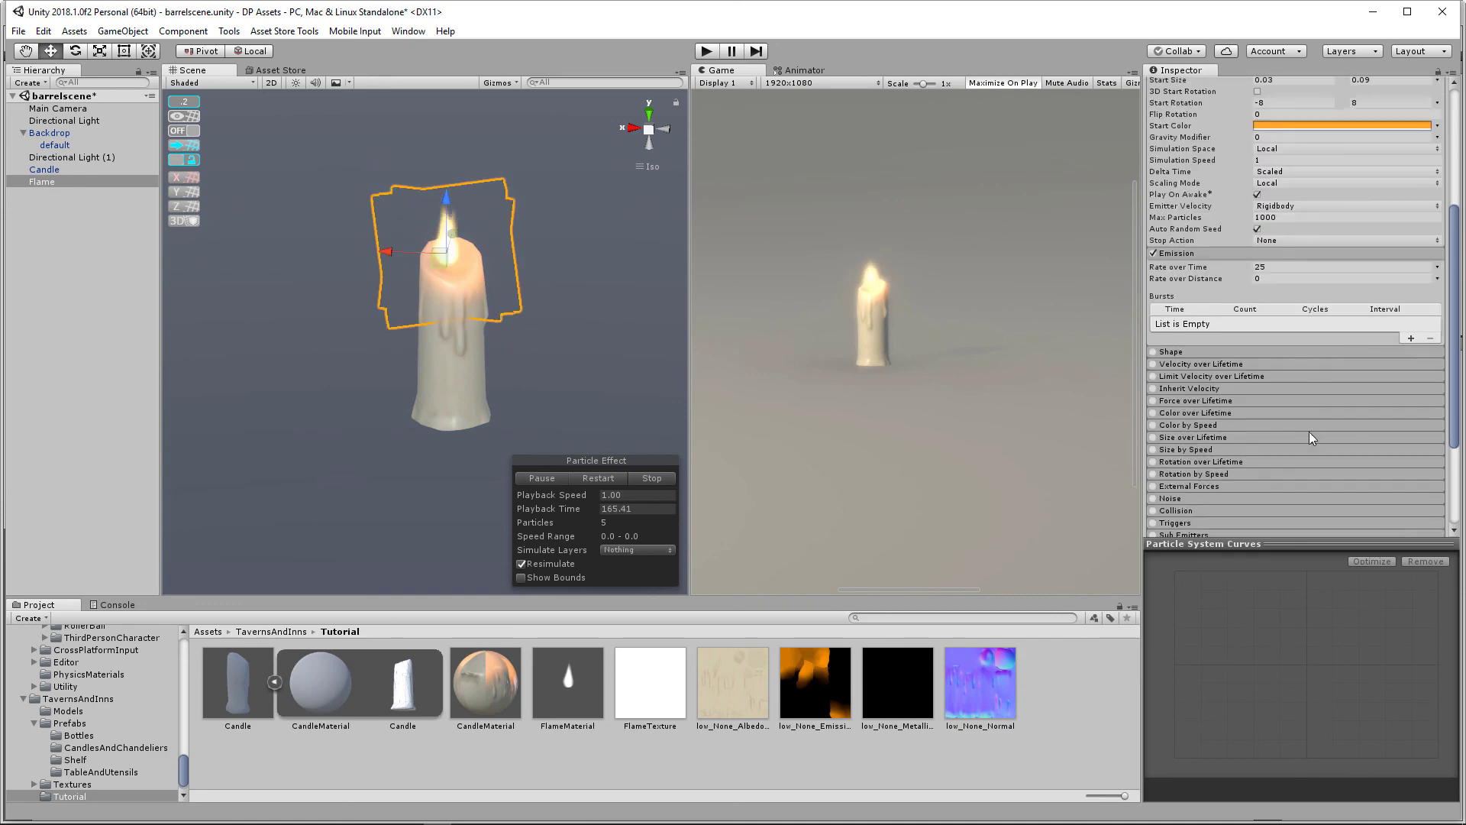
scroll(1191, 397, "down", 1)
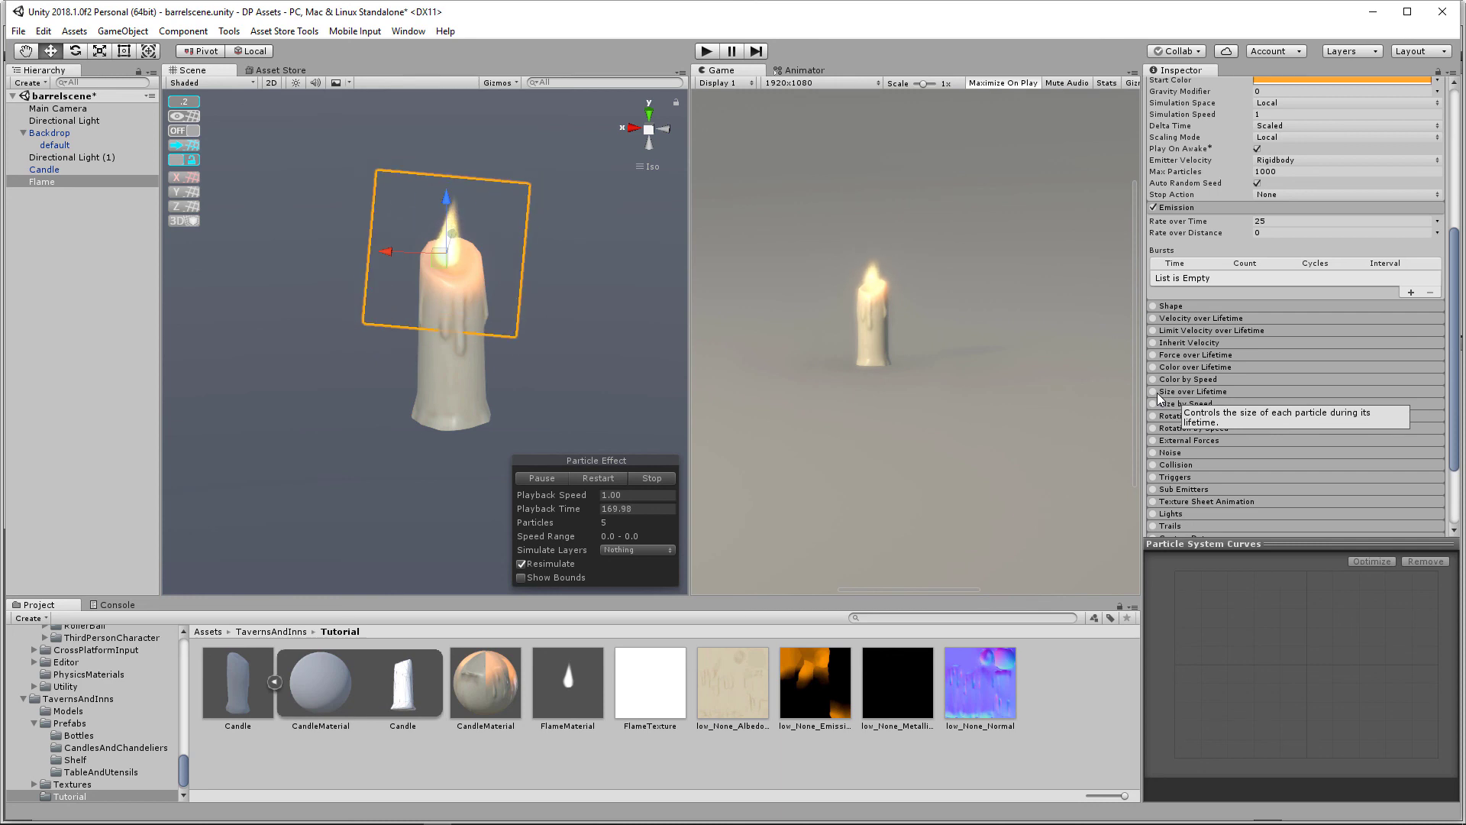
left_click(75, 353)
left_click_drag(545, 388, 279, 354, "alt")
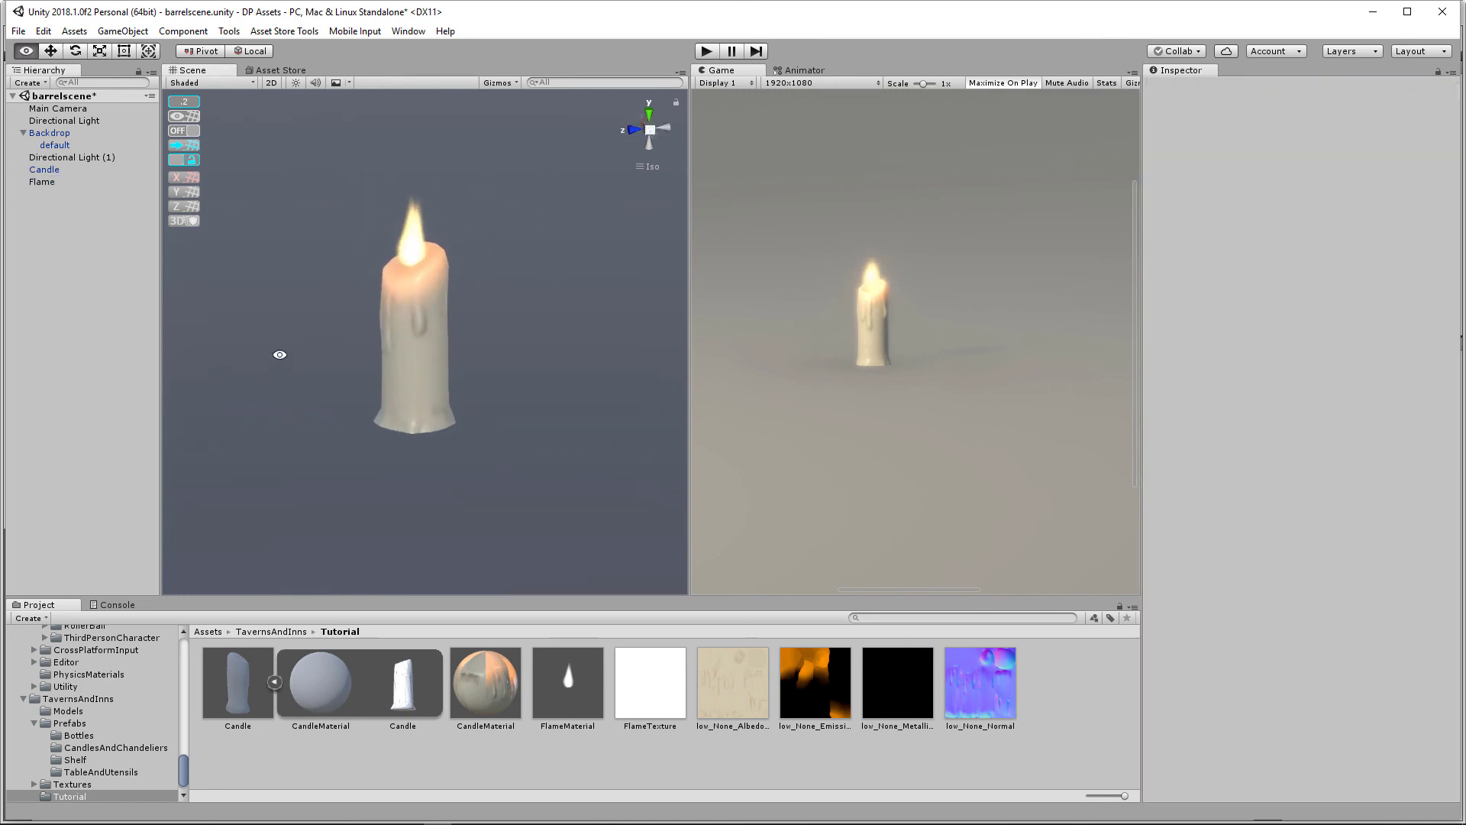
Step: Reduce the Flame's maximum start size to 0.05
left_click(421, 228)
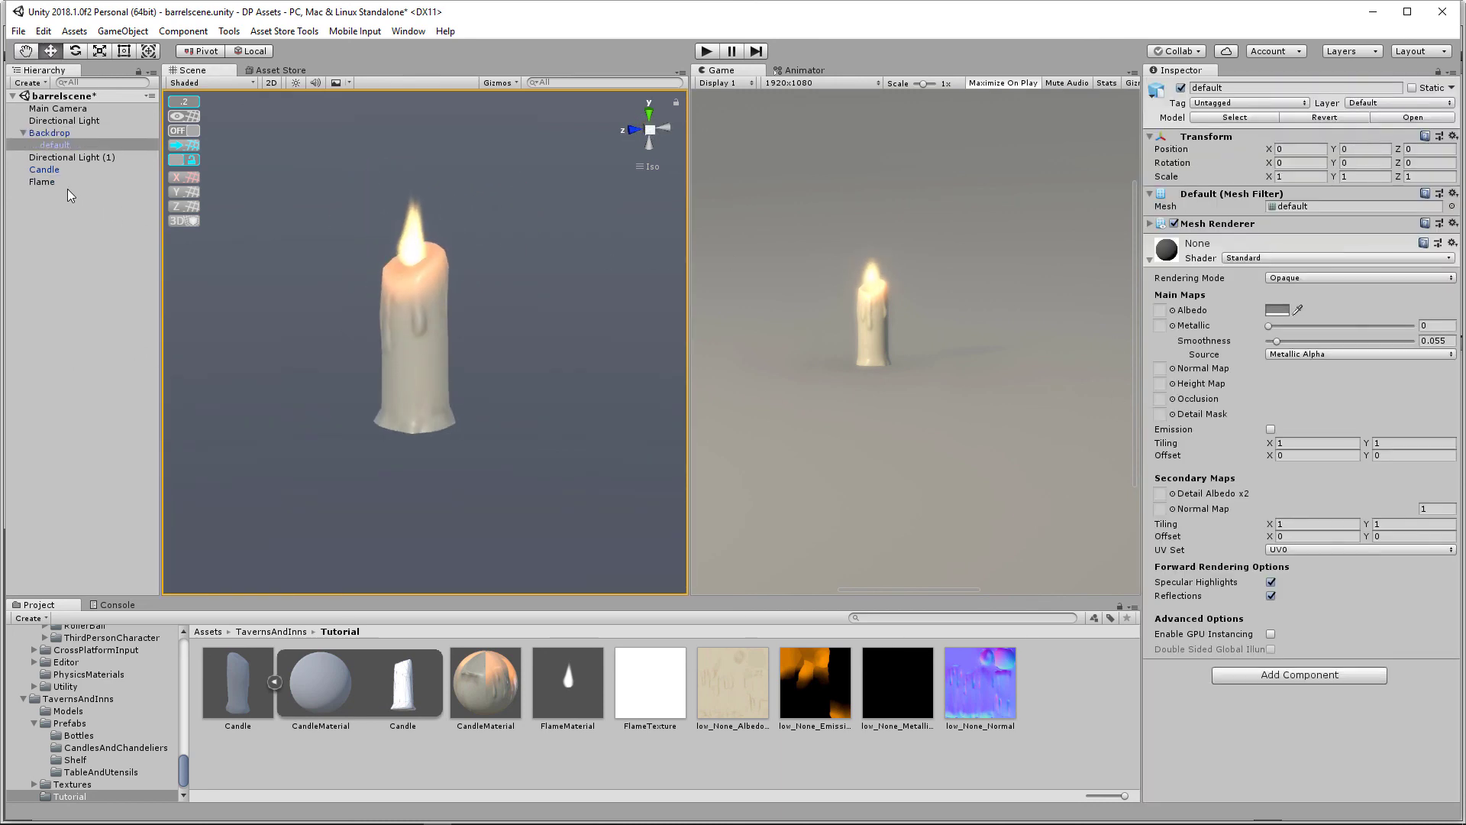
left_click(68, 183)
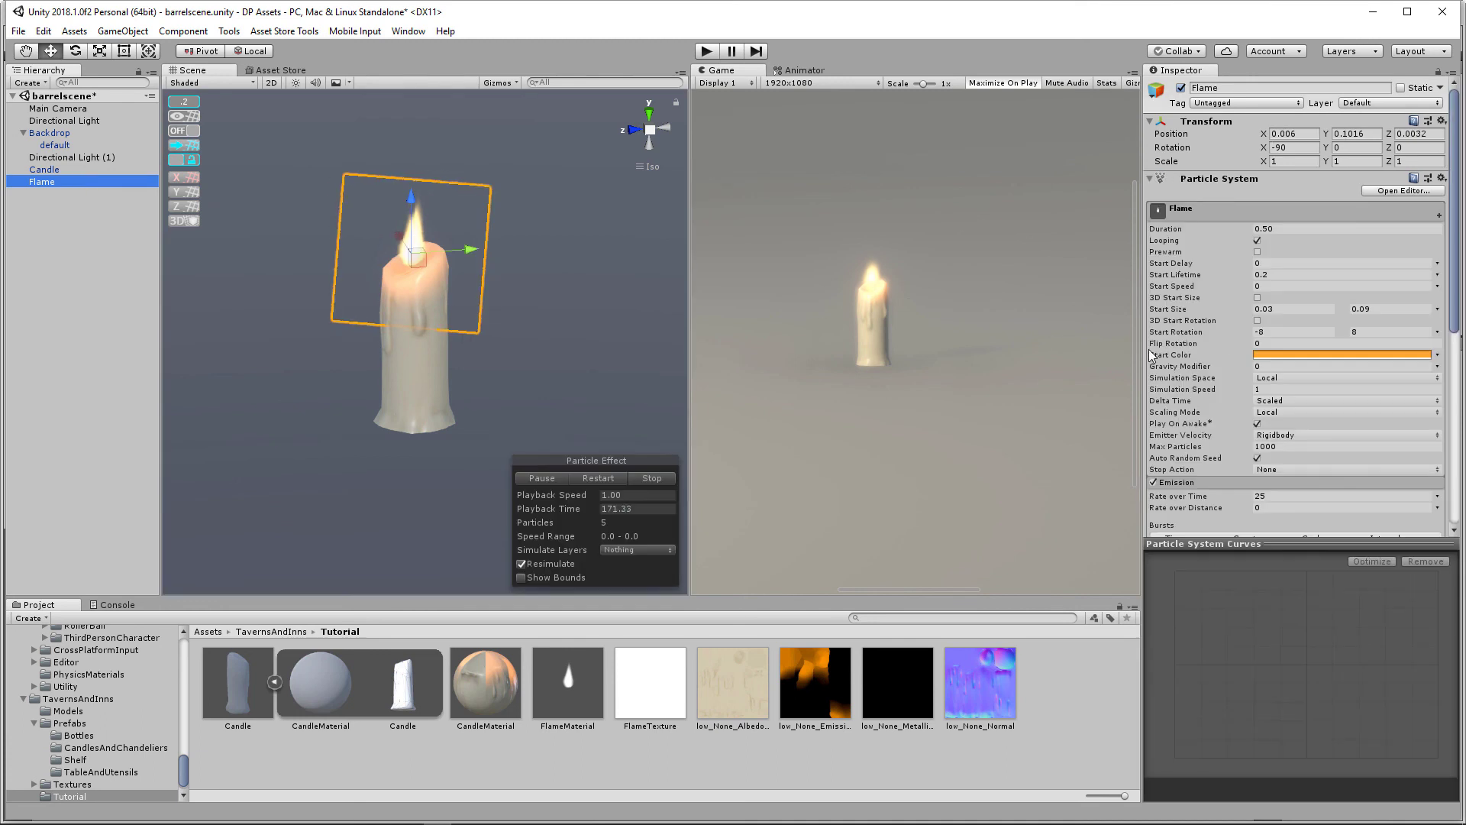
left_click(1387, 307)
type("0.05")
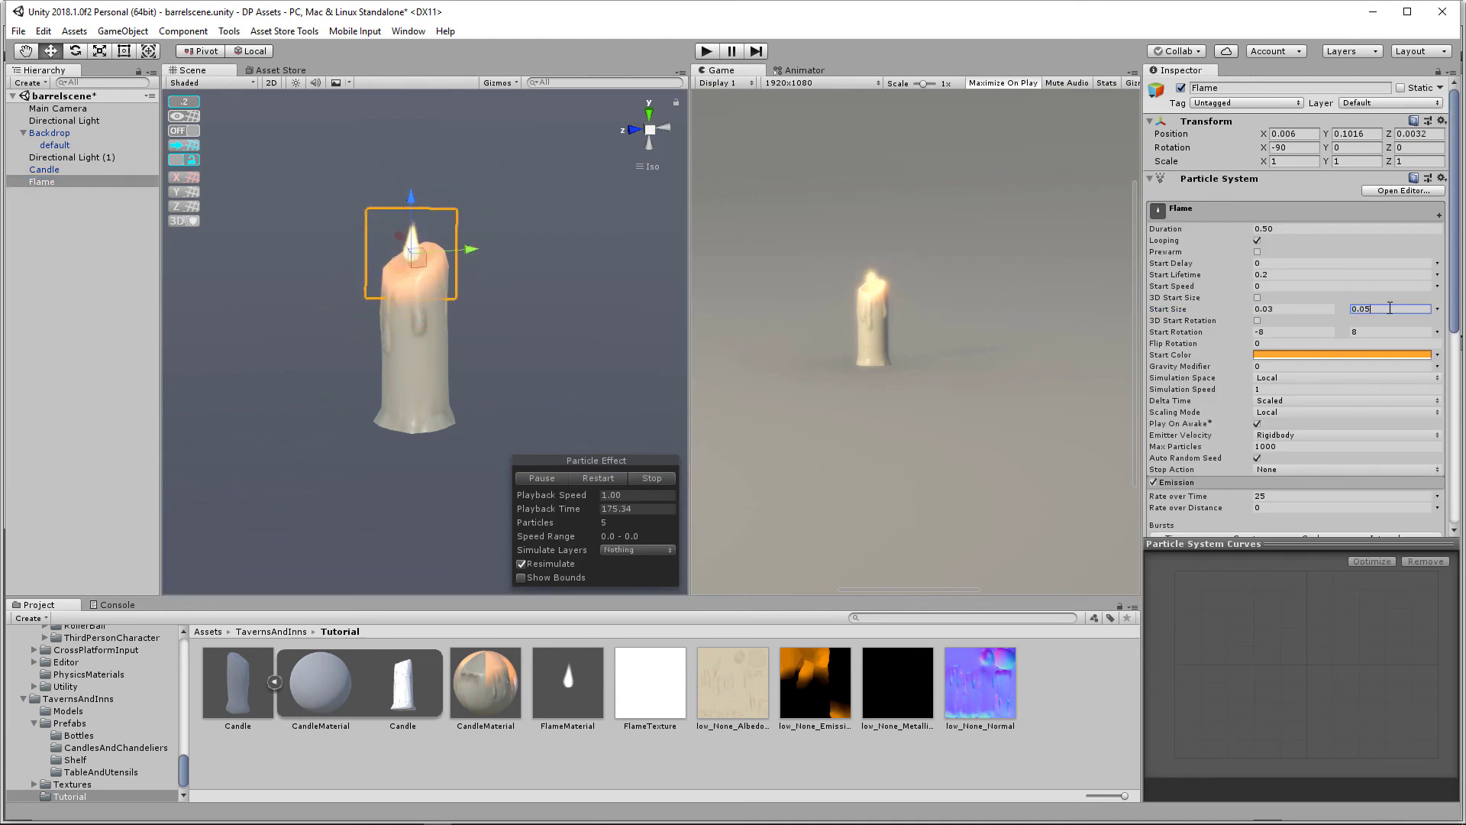
Step: Raise the Flame slightly above the candle's top to about Y 0.105 and check its placement from other sides
left_click(410, 199)
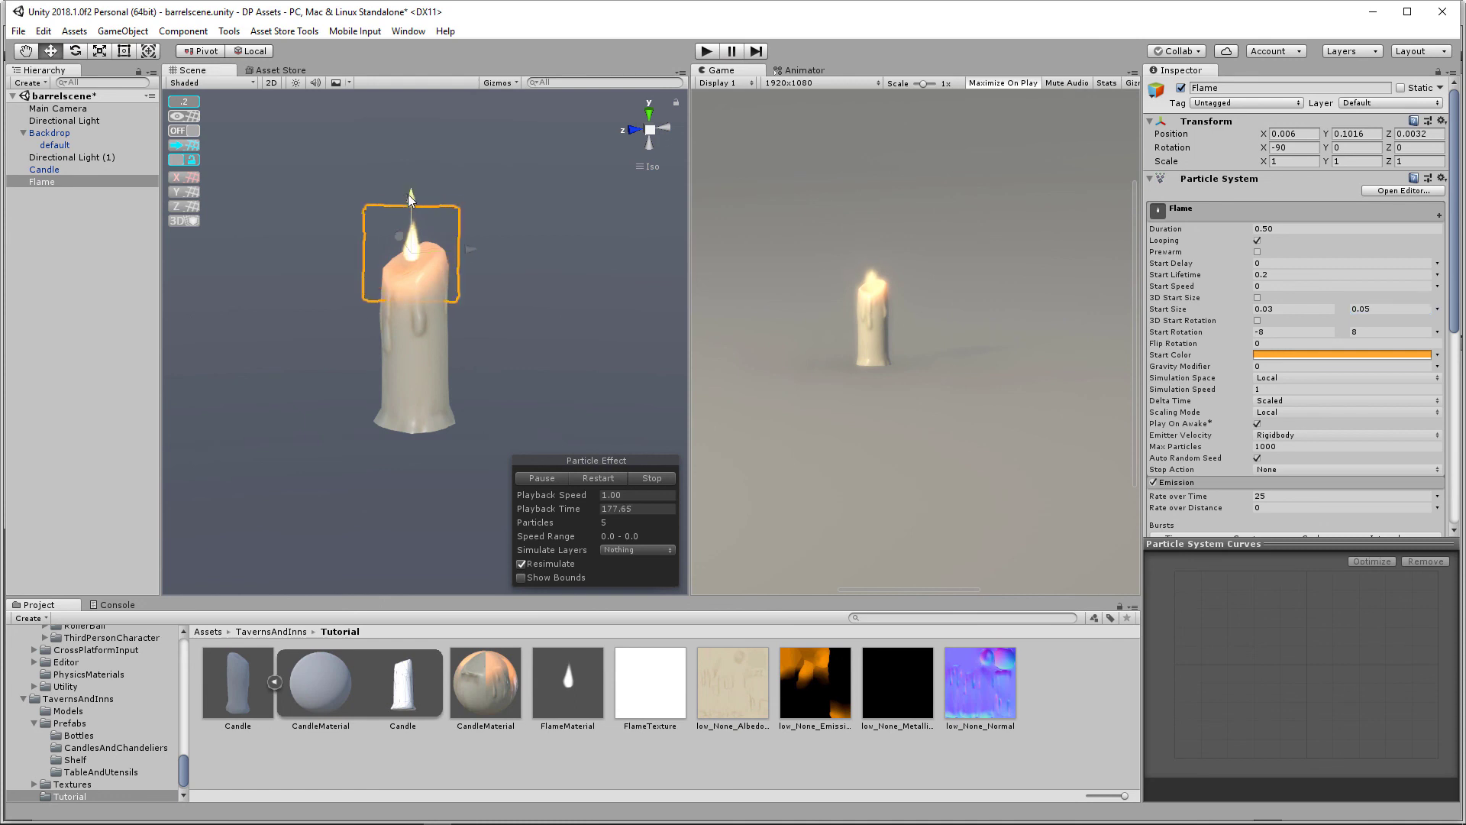
left_click_drag(410, 200, 410, 193)
left_click(120, 296)
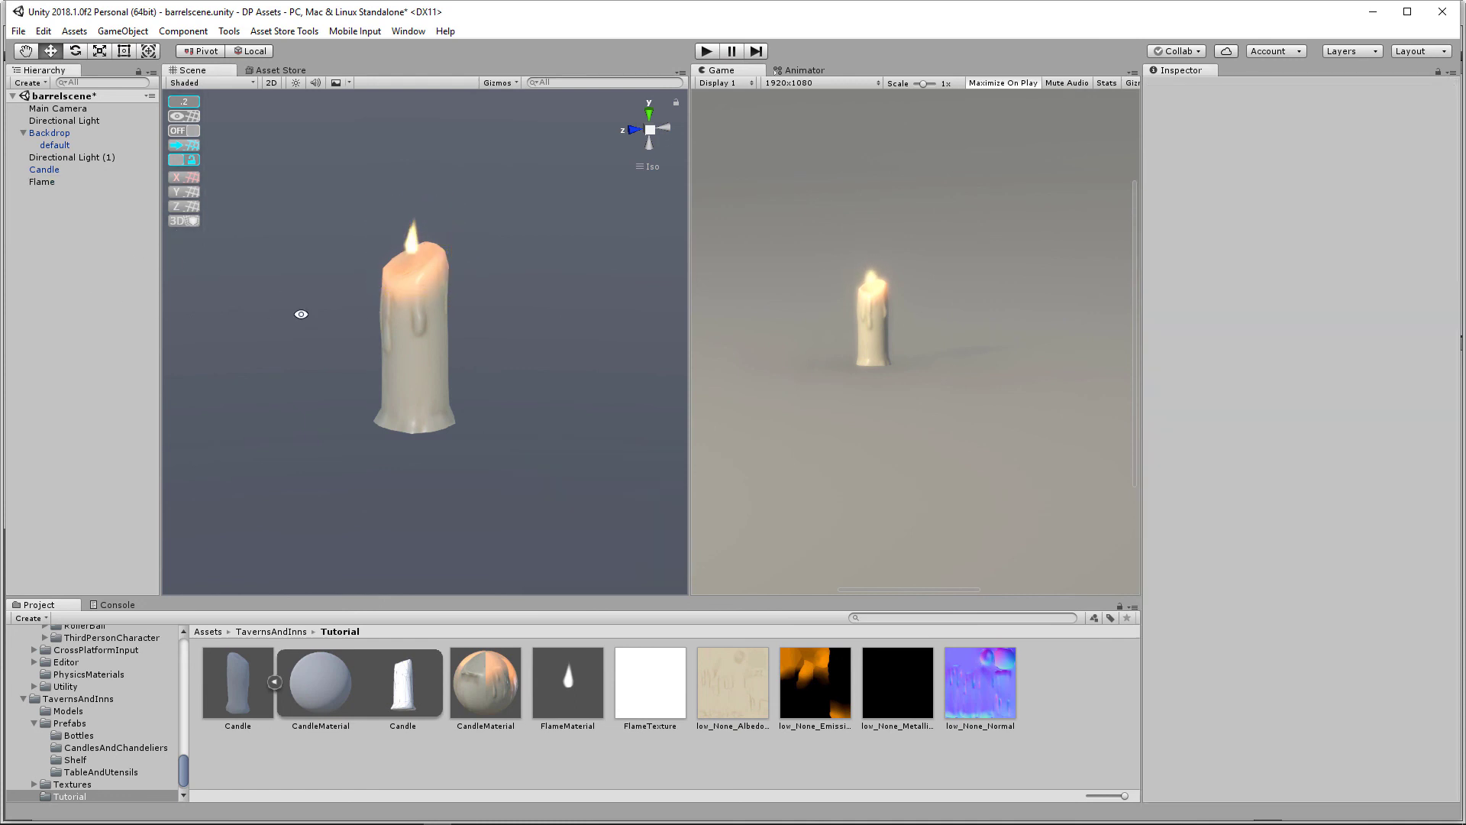
left_click_drag(301, 314, 489, 314, "alt")
left_click(489, 315)
left_click(62, 183)
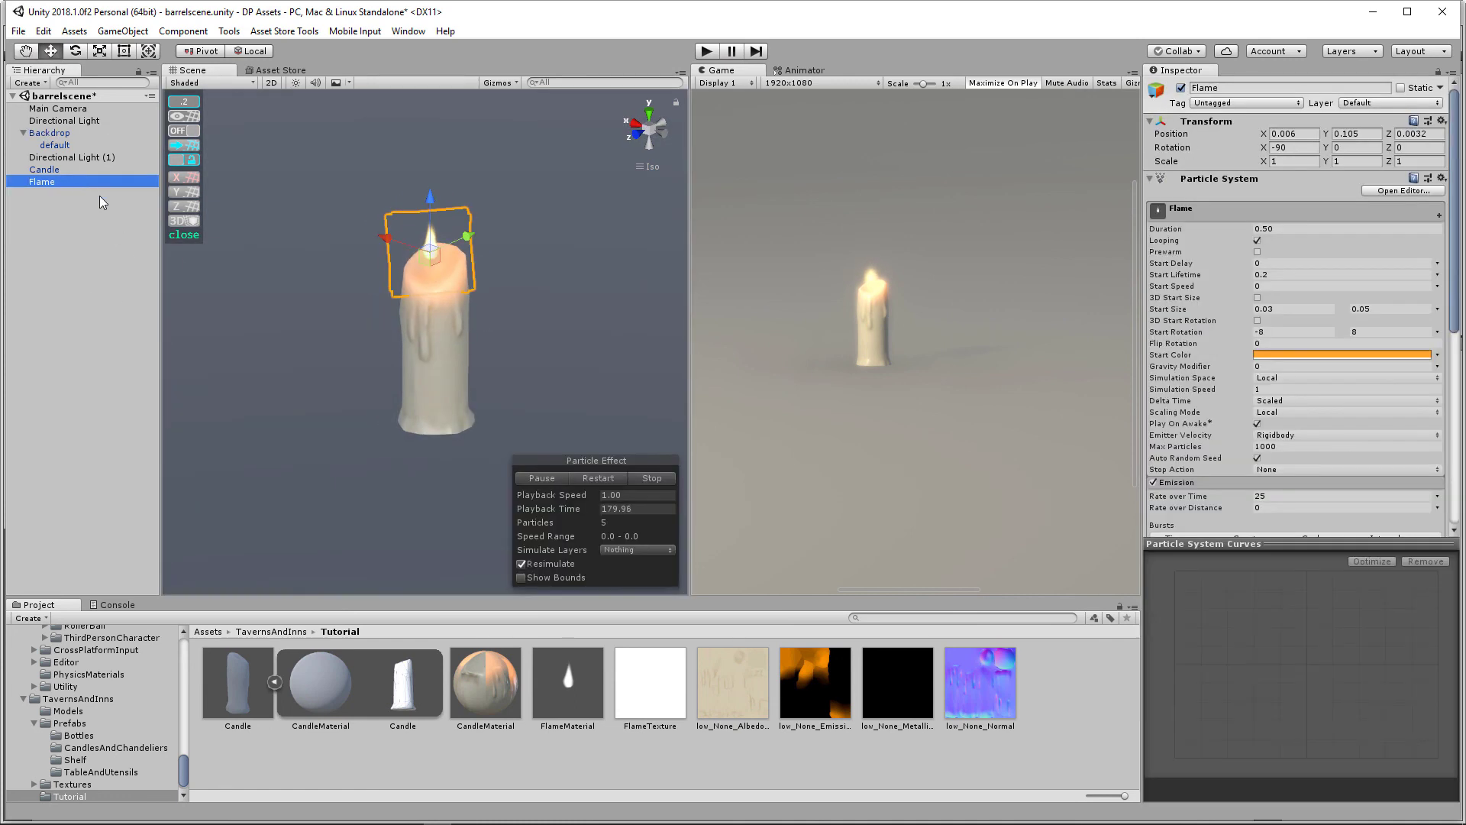
left_click_drag(336, 334, 399, 341, "alt")
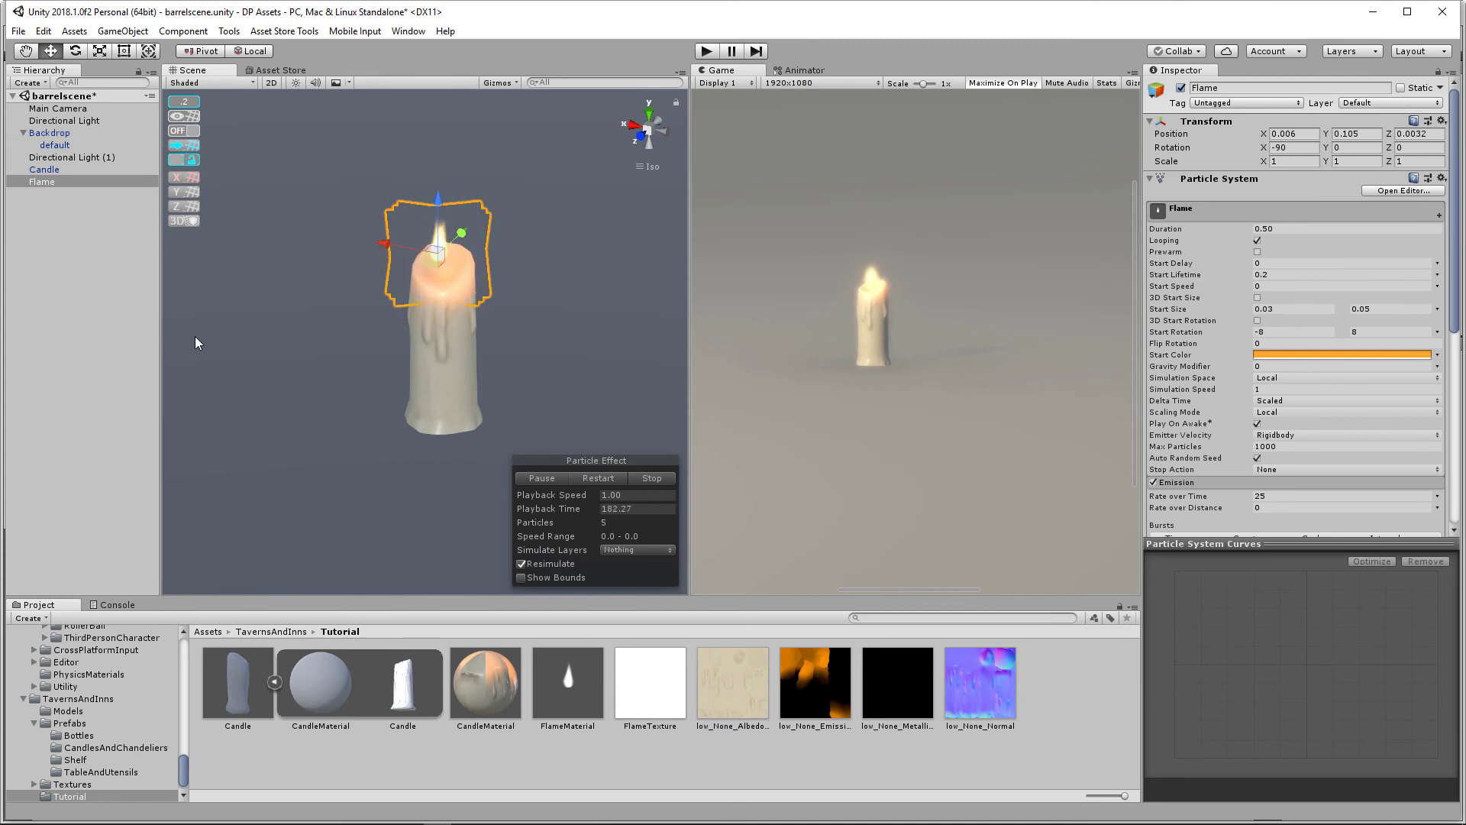